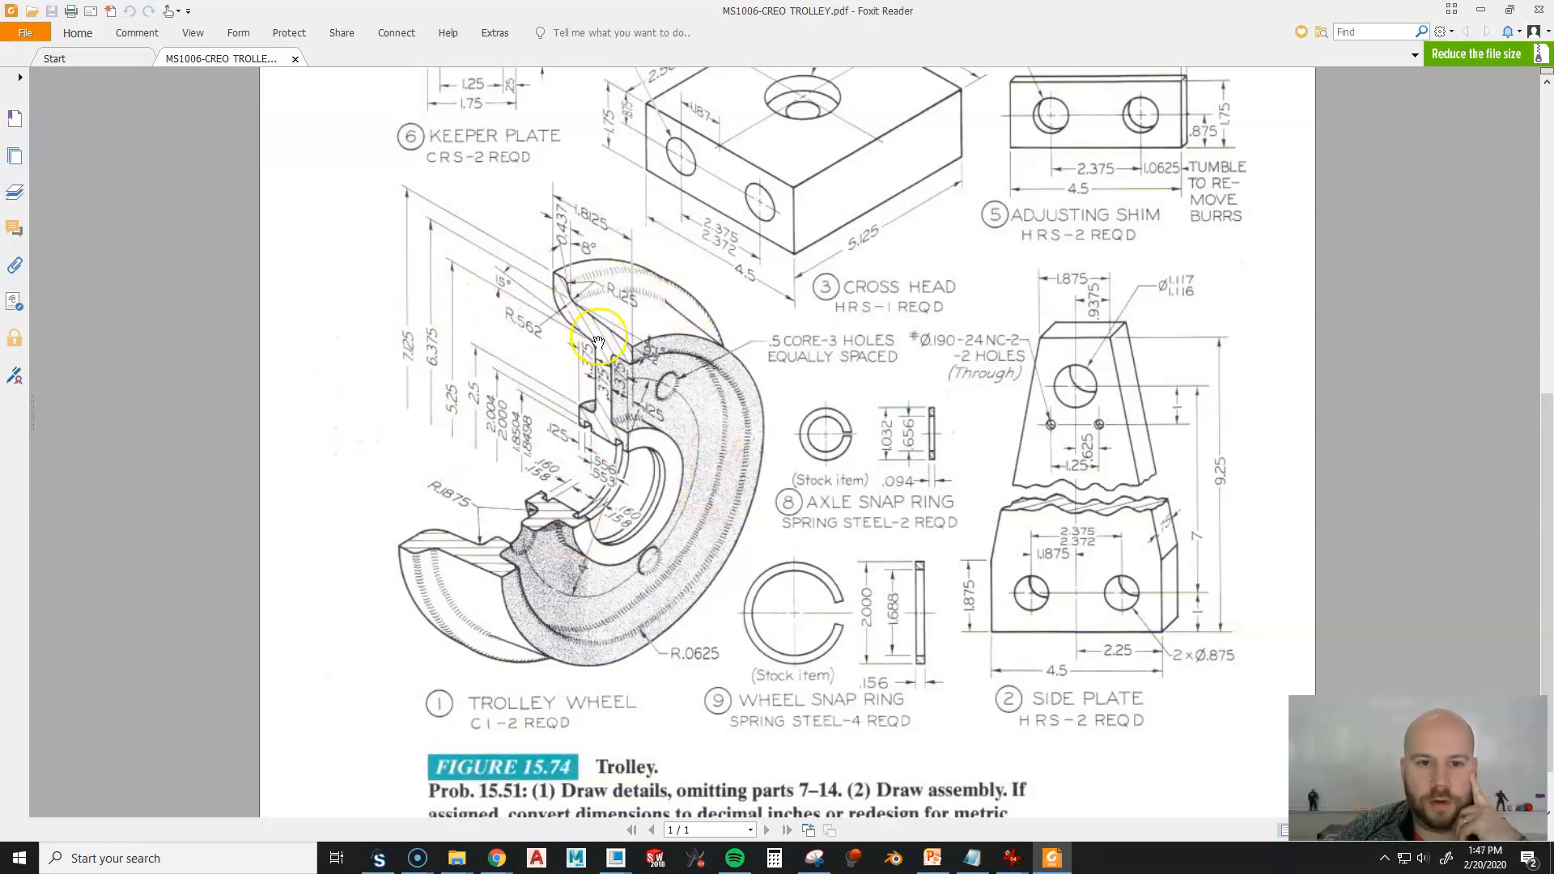
Review the trolley drawing PDF, then switch to Creo Parametric and bring up the trolley wheel part MS1006-01.
drag(669, 250, 692, 688)
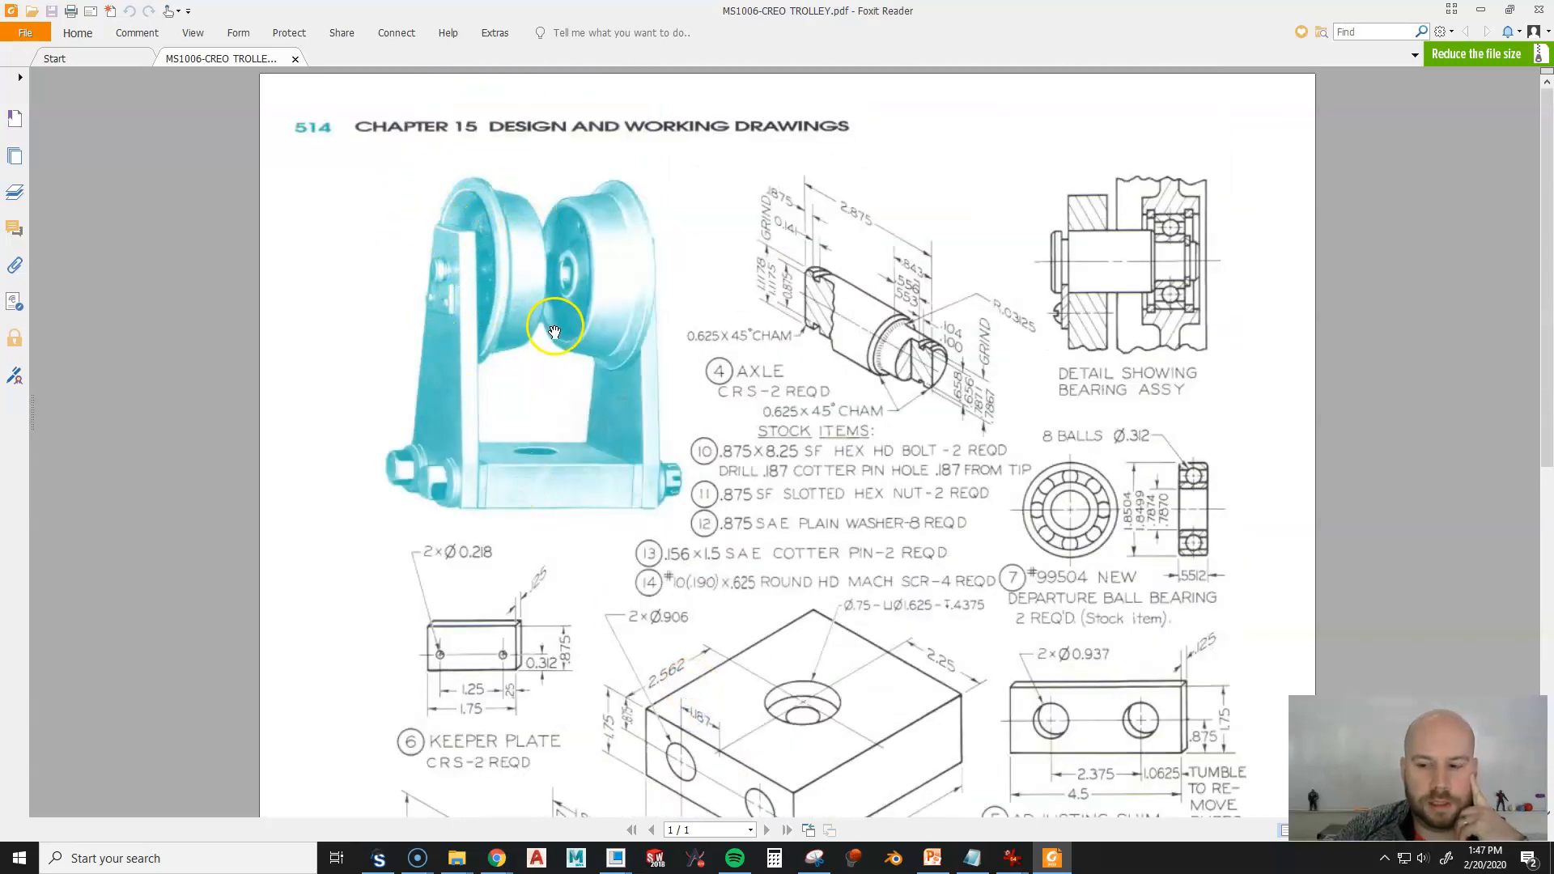
scroll(590, 527, down, 7)
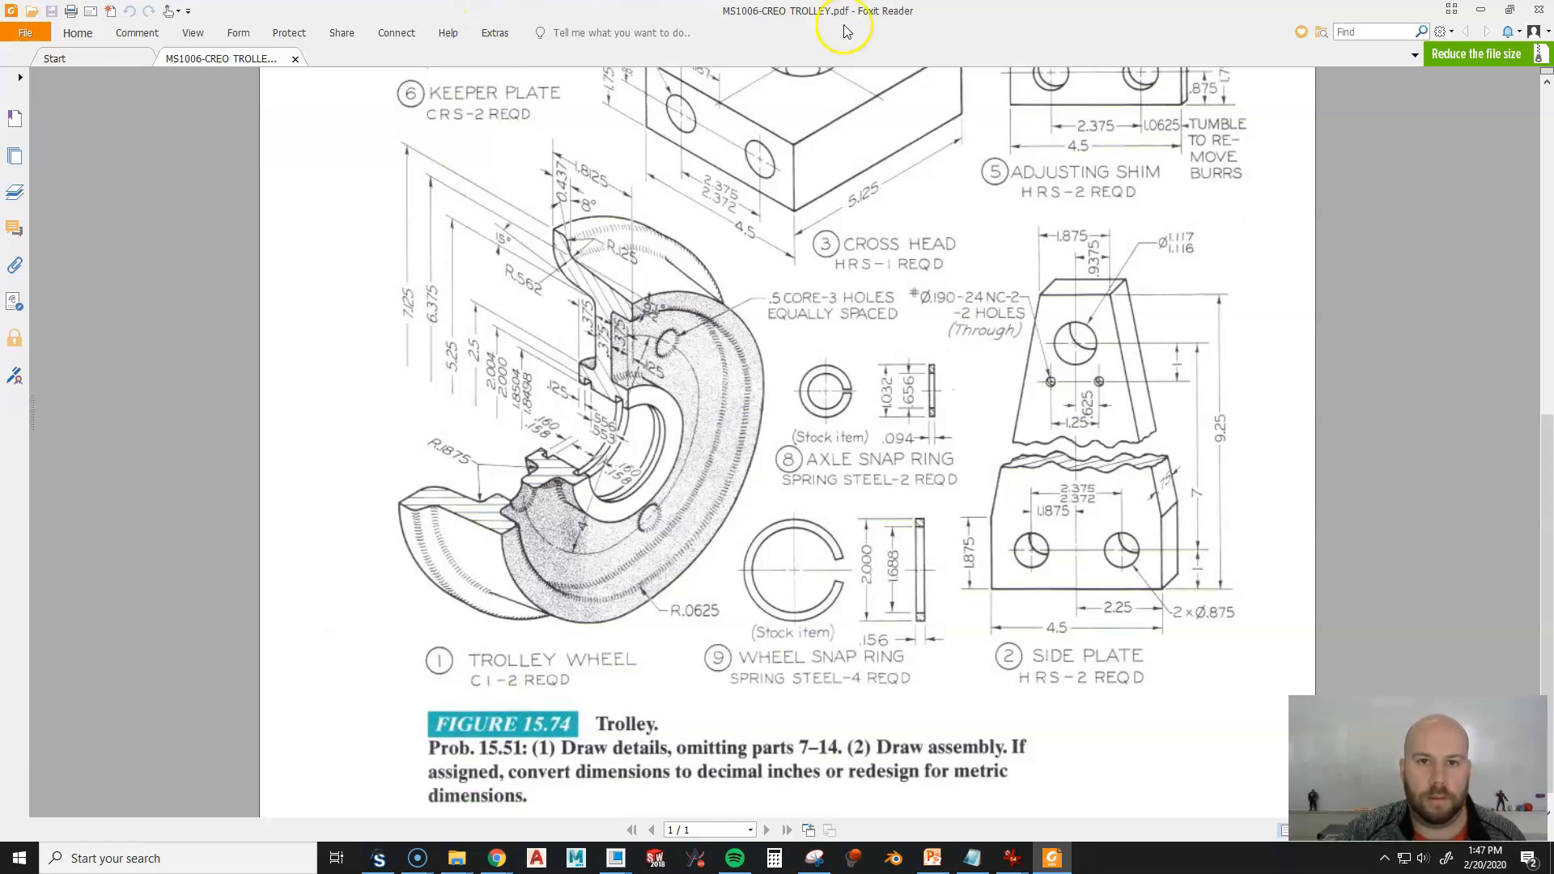
drag(866, 16, 0, 464)
click(200, 15)
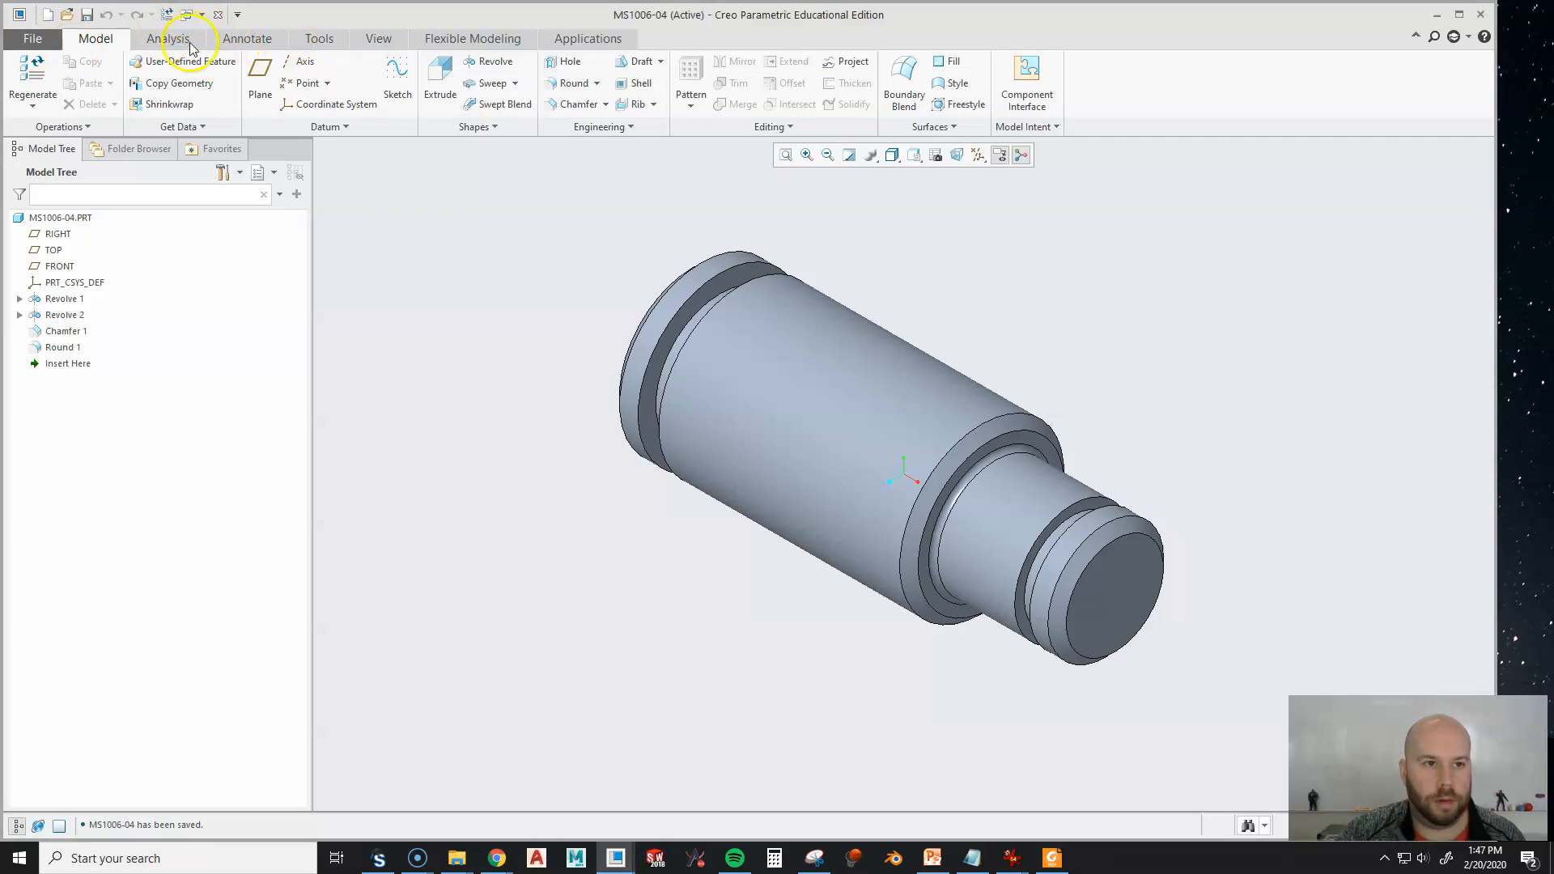
click(200, 15)
click(161, 33)
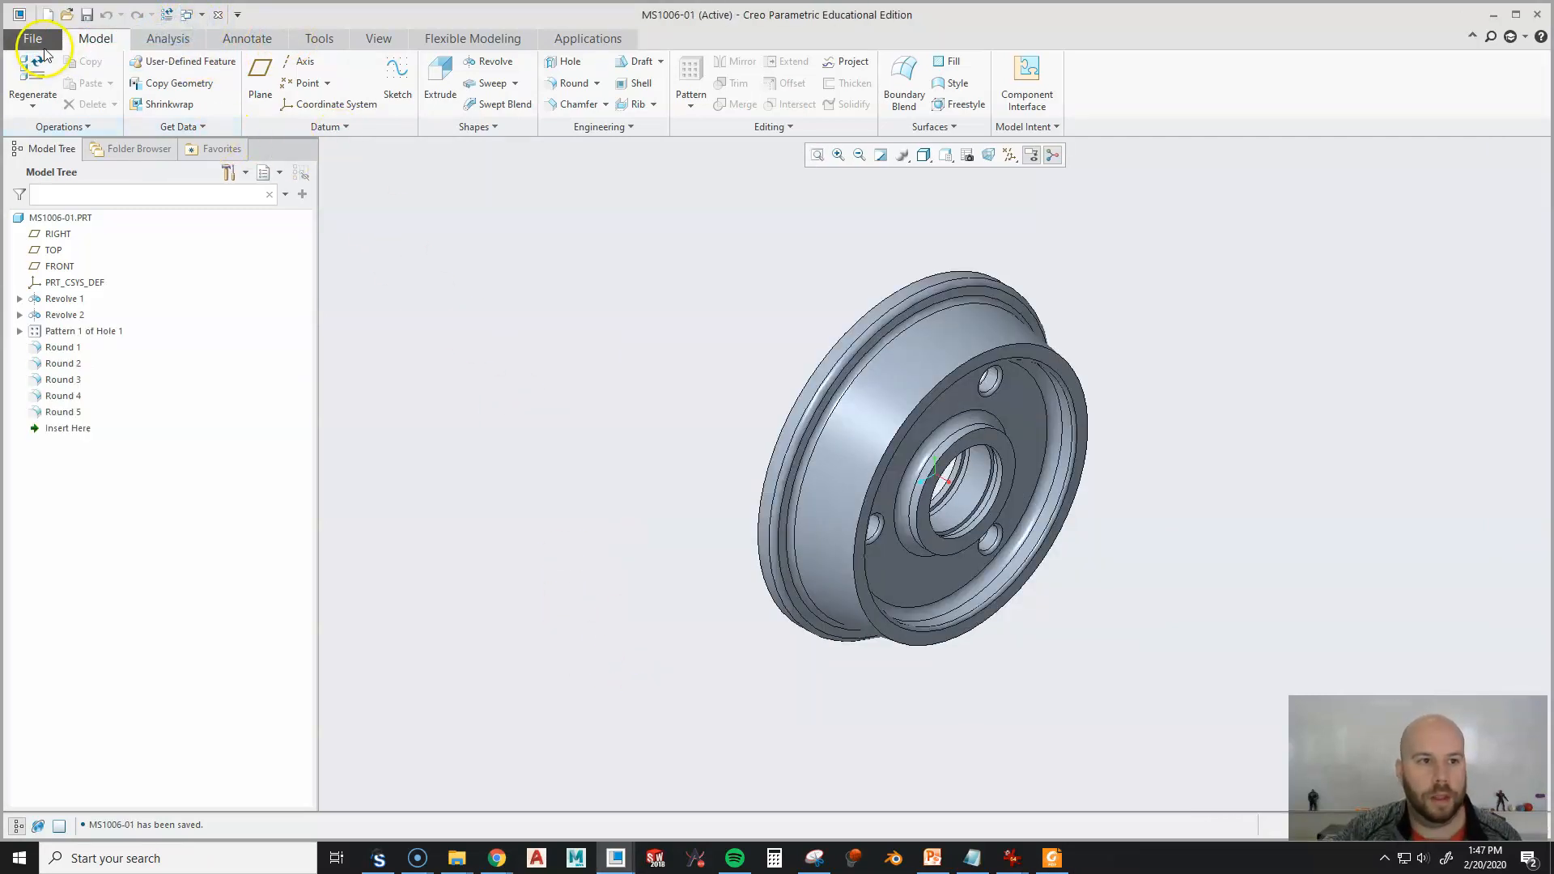
Start a new drawing file named MS1006-01 for the trolley wheel part.
click(48, 14)
click(682, 425)
text(MS1006-01)
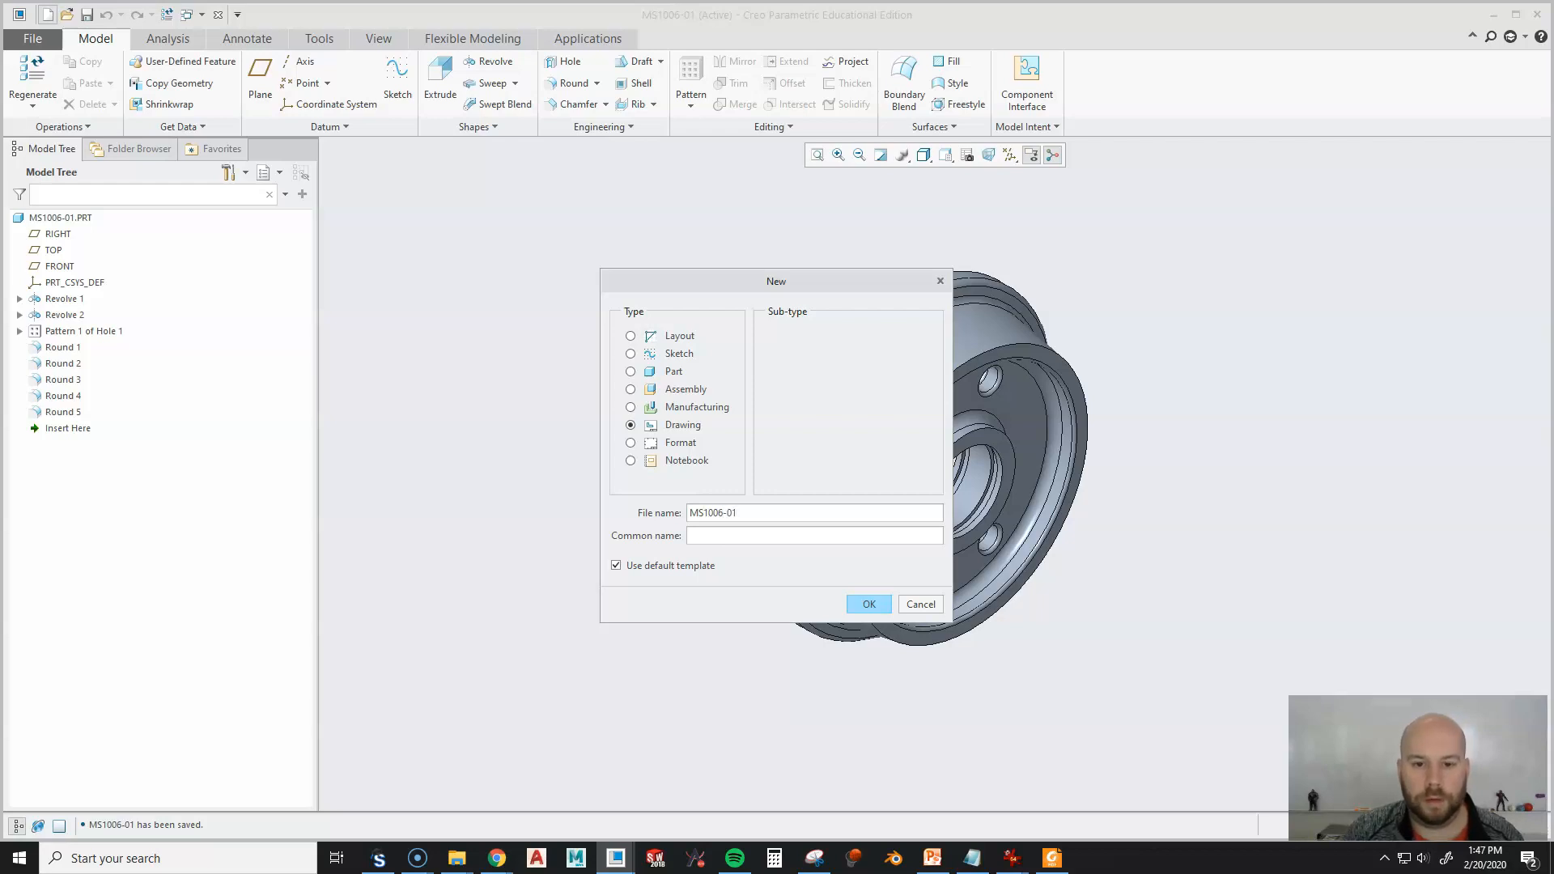
key(Return)
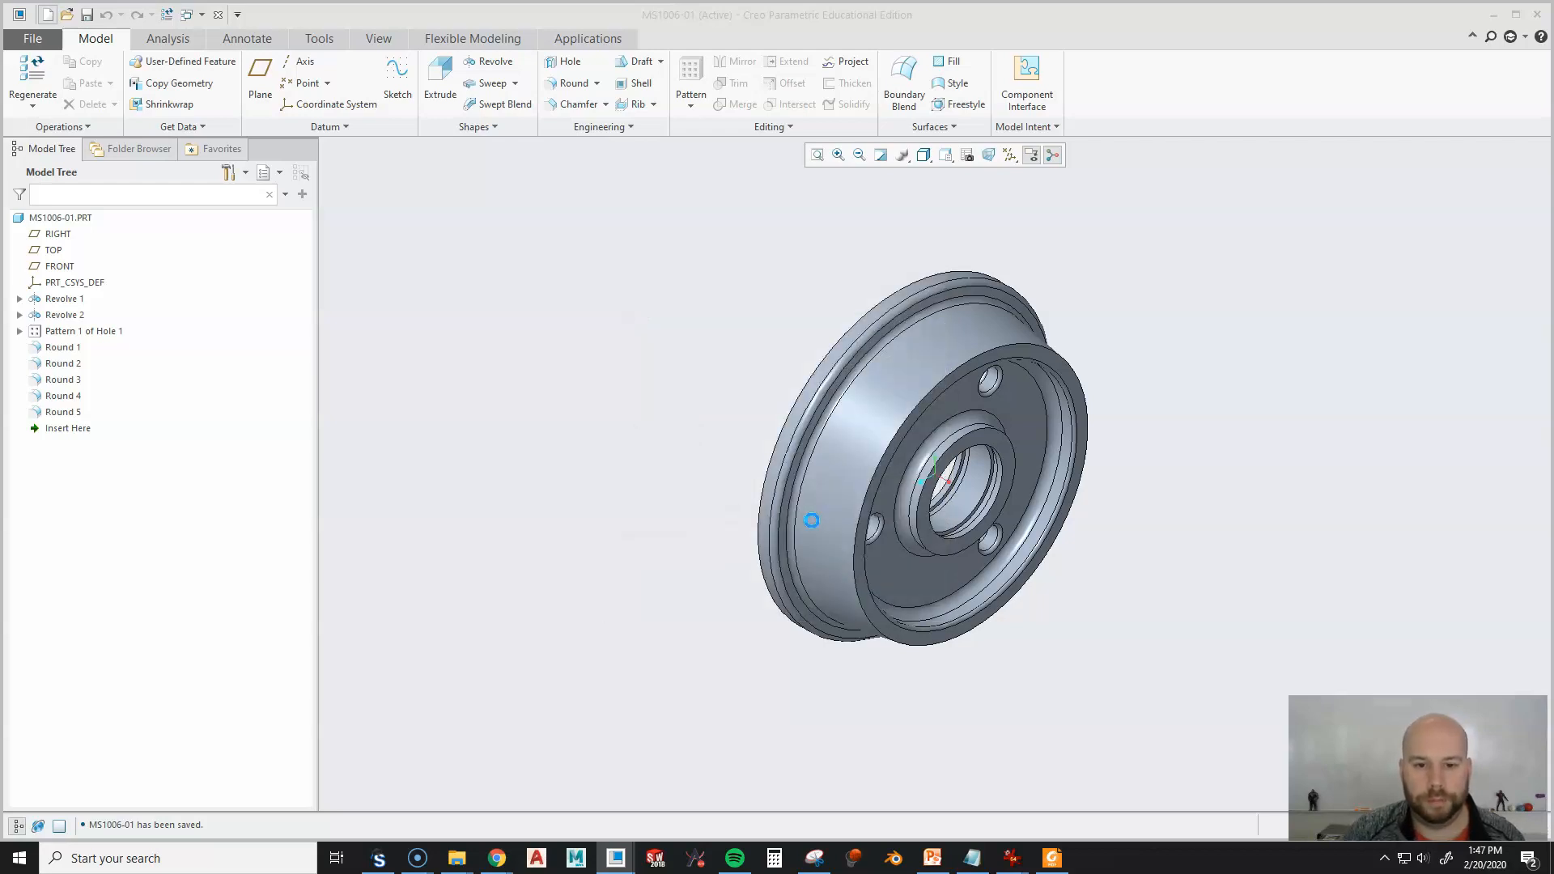
Create the drawing as empty with format, using d-size.frm from the FORMATS folder.
click(746, 369)
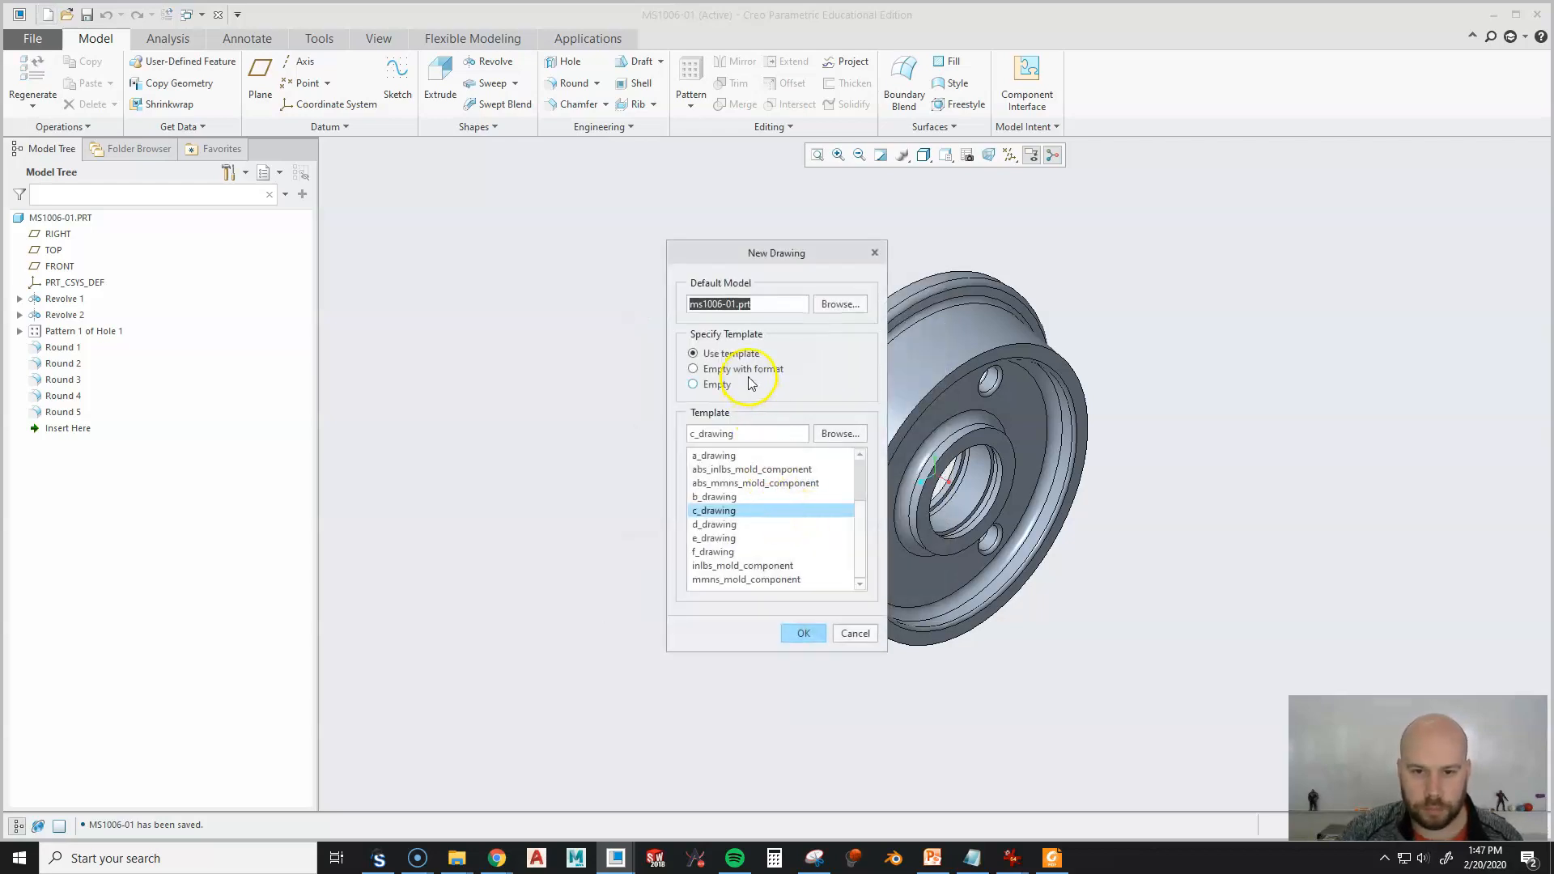
click(838, 435)
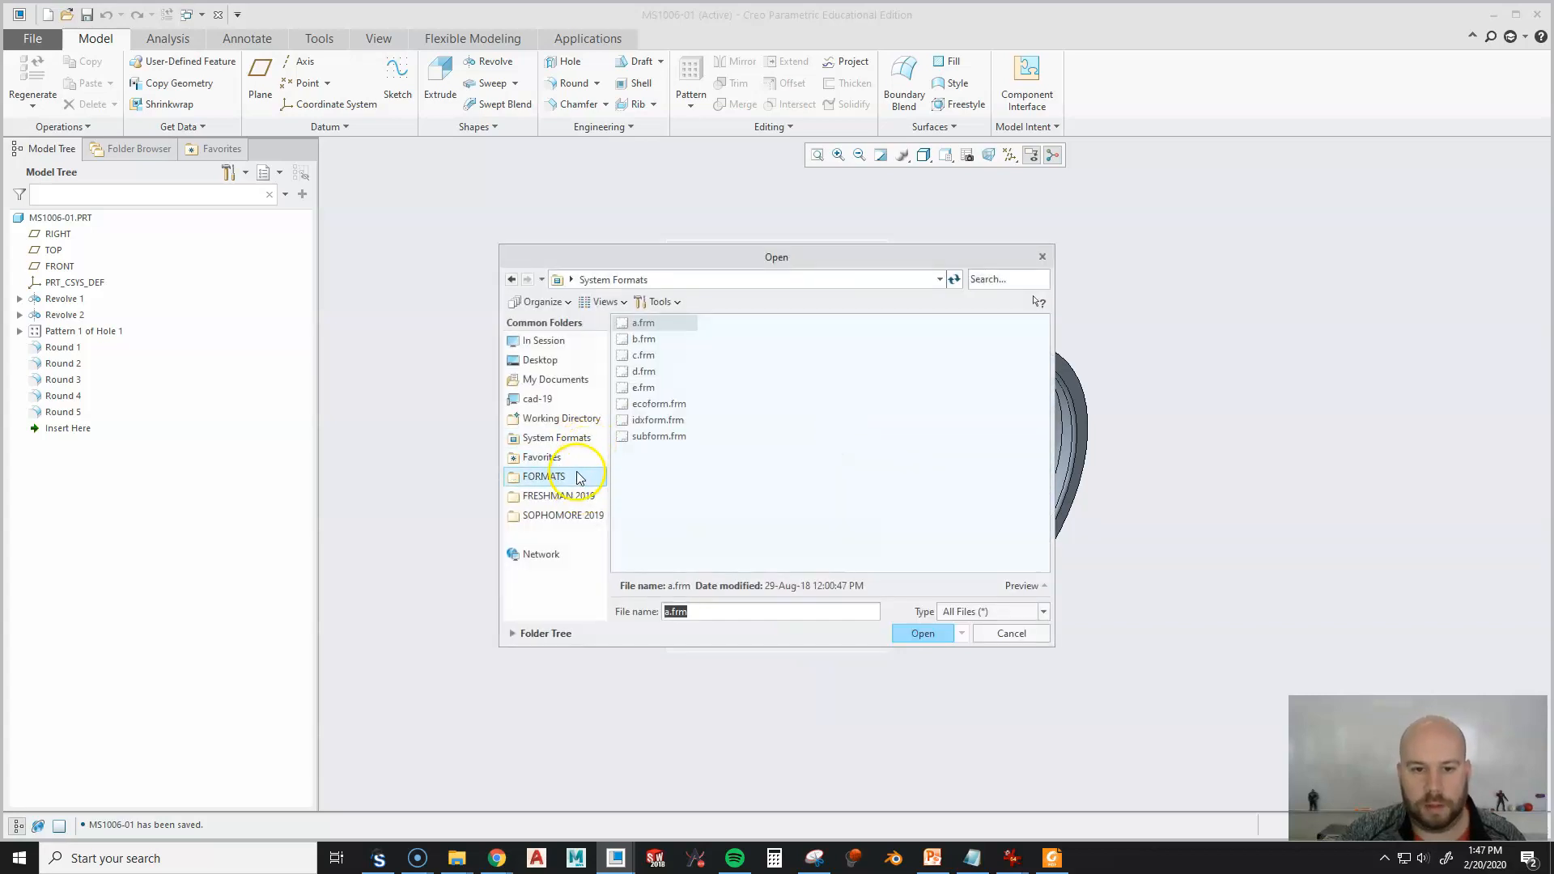
click(569, 479)
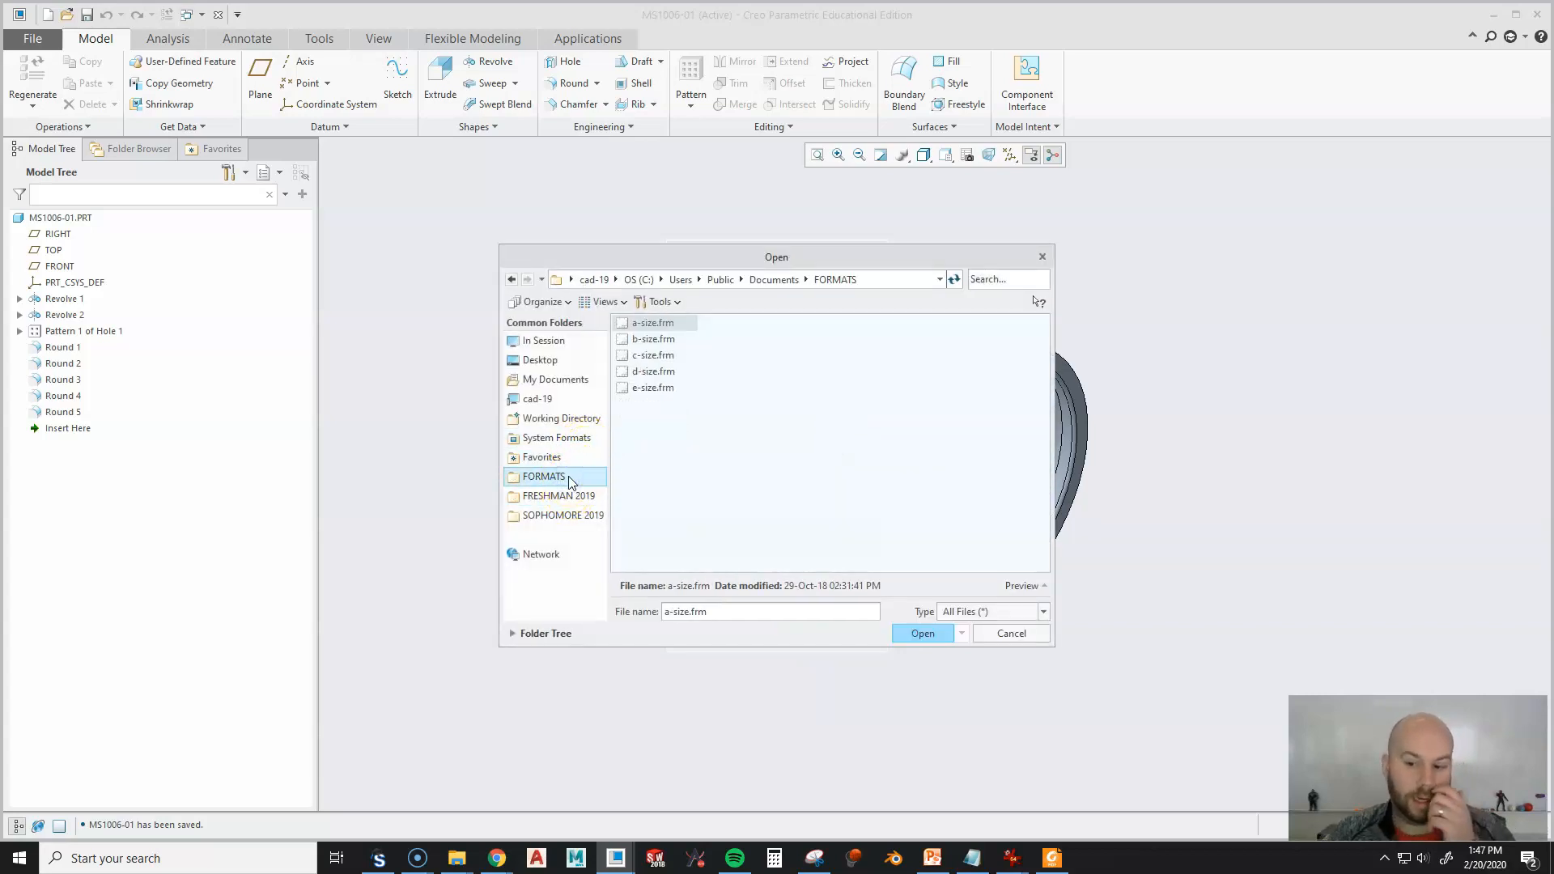
click(653, 356)
click(650, 370)
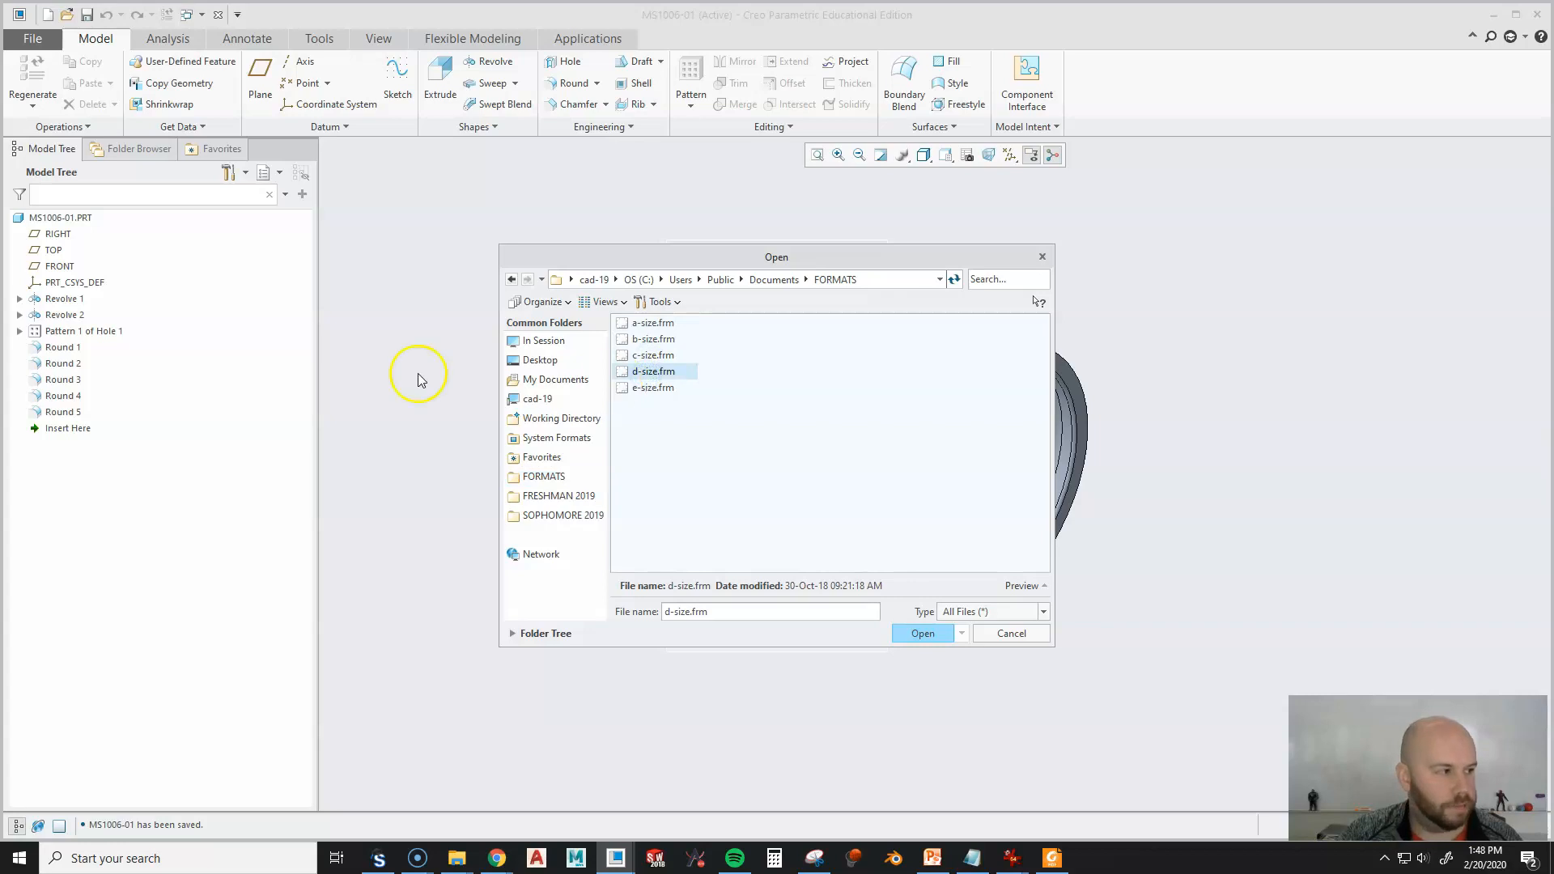
key(alt+Tab)
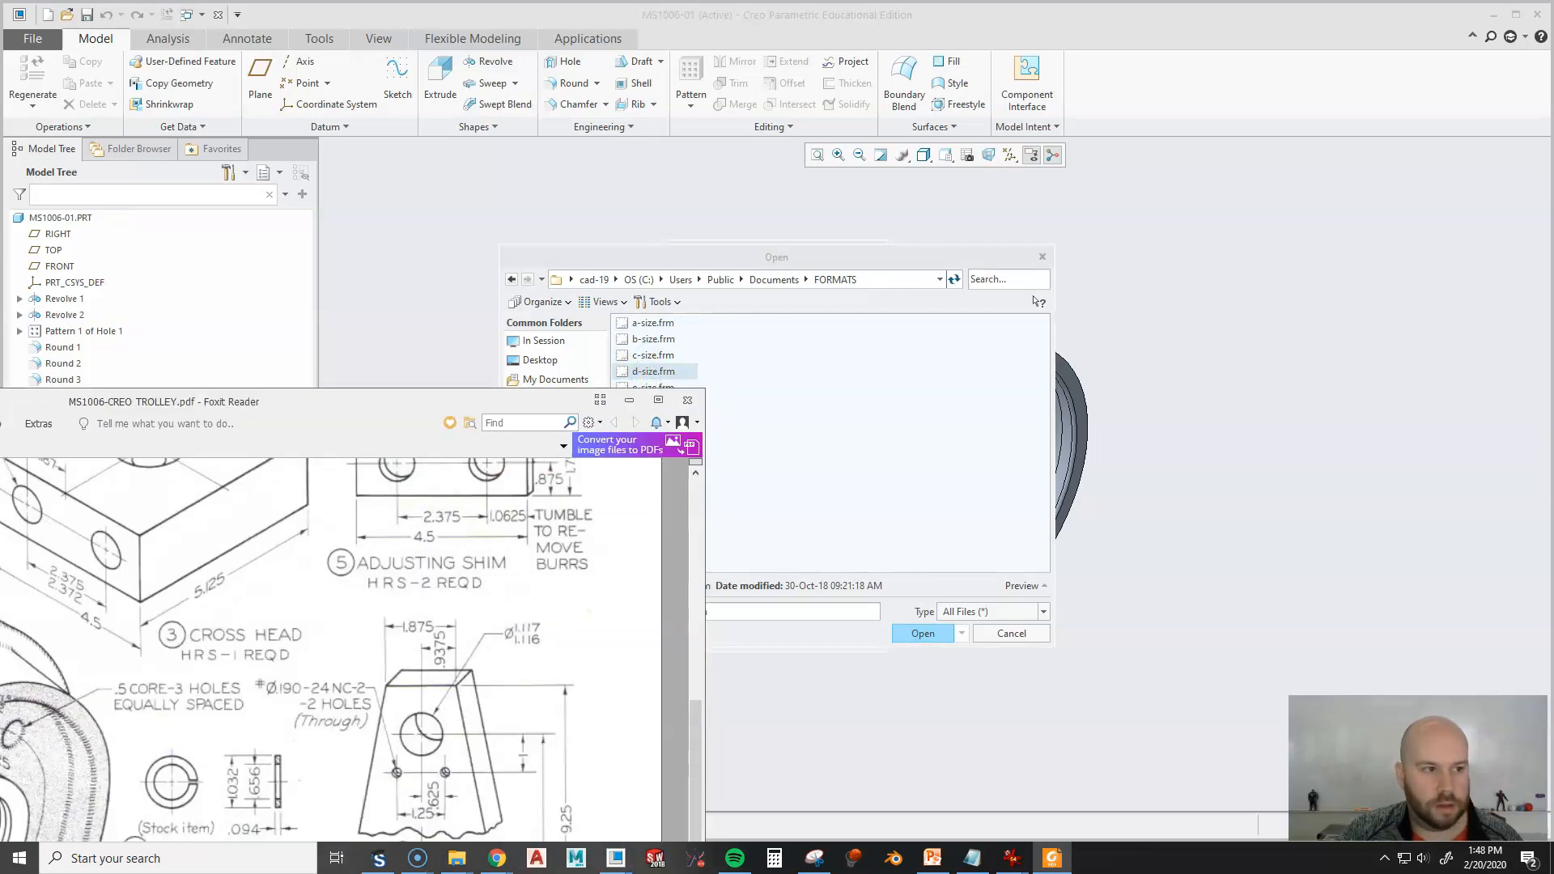
double_click(381, 401)
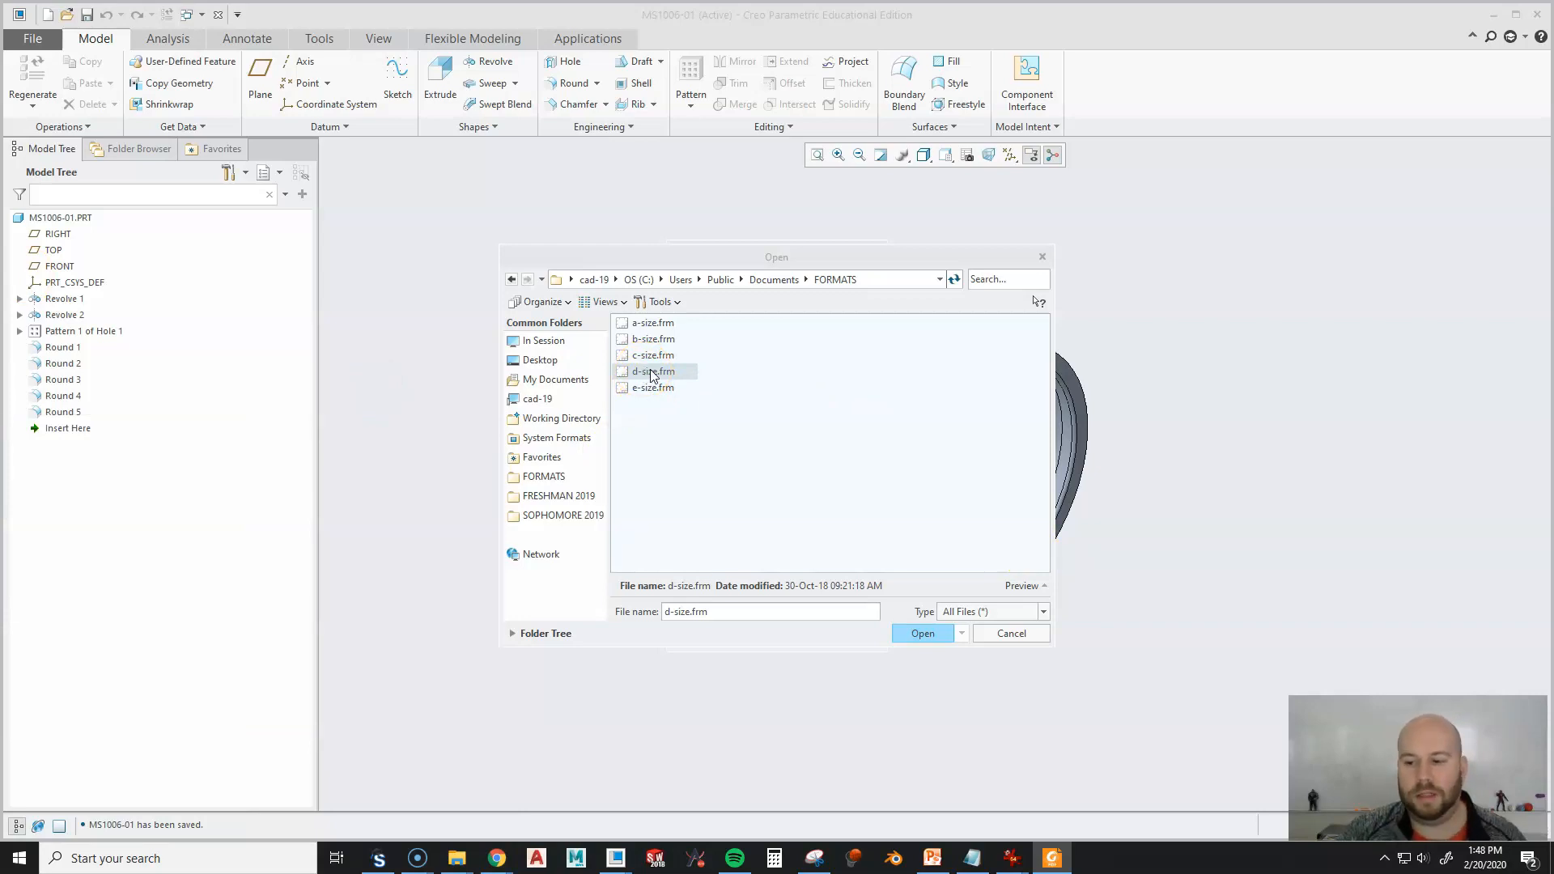
double_click(652, 373)
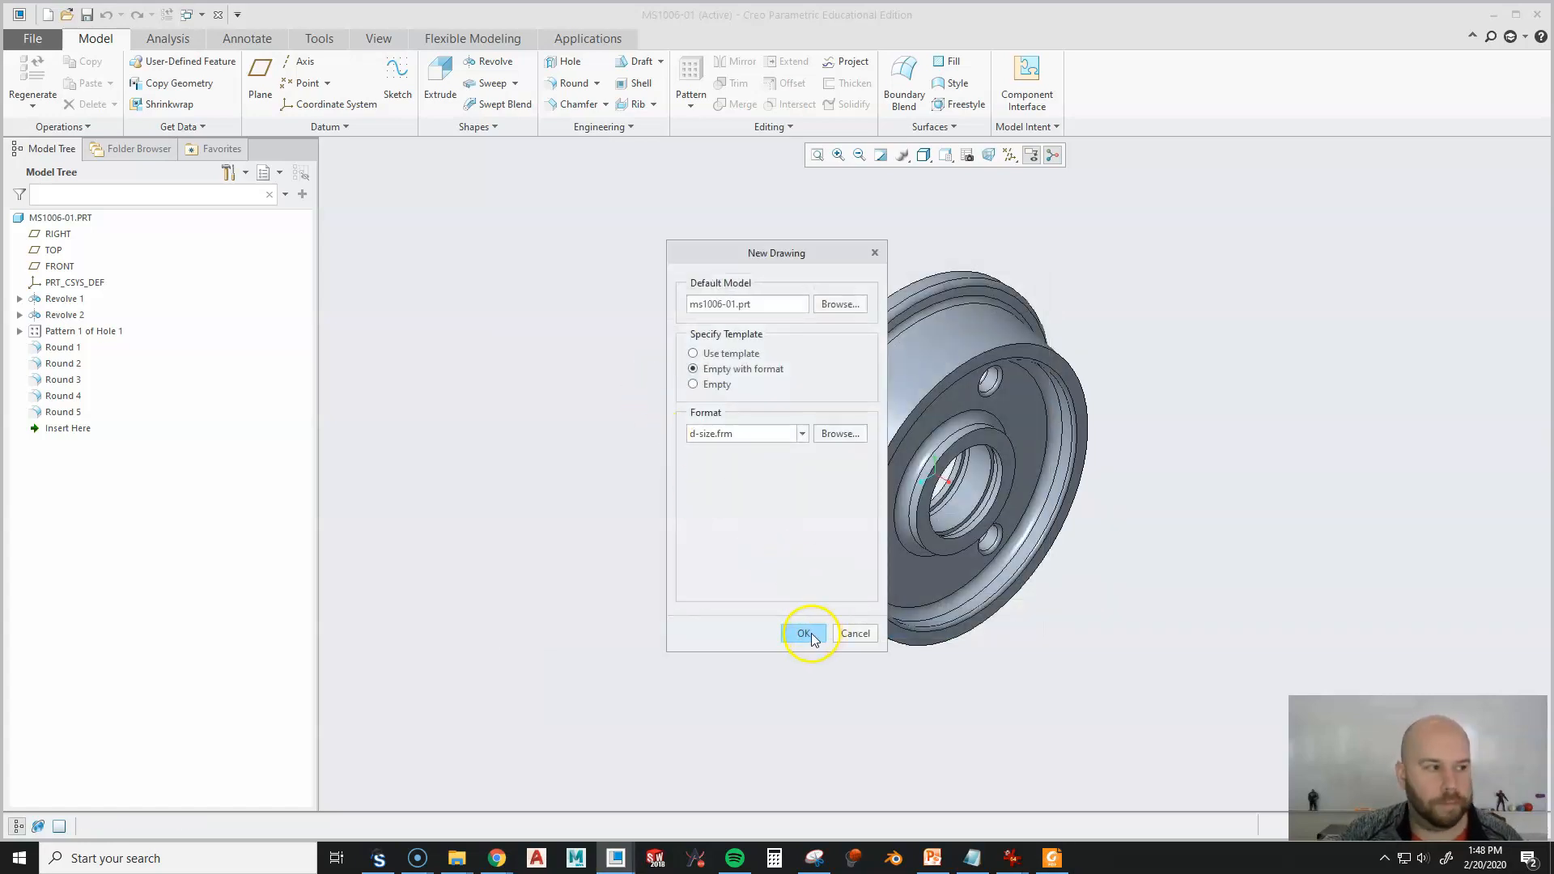
click(811, 632)
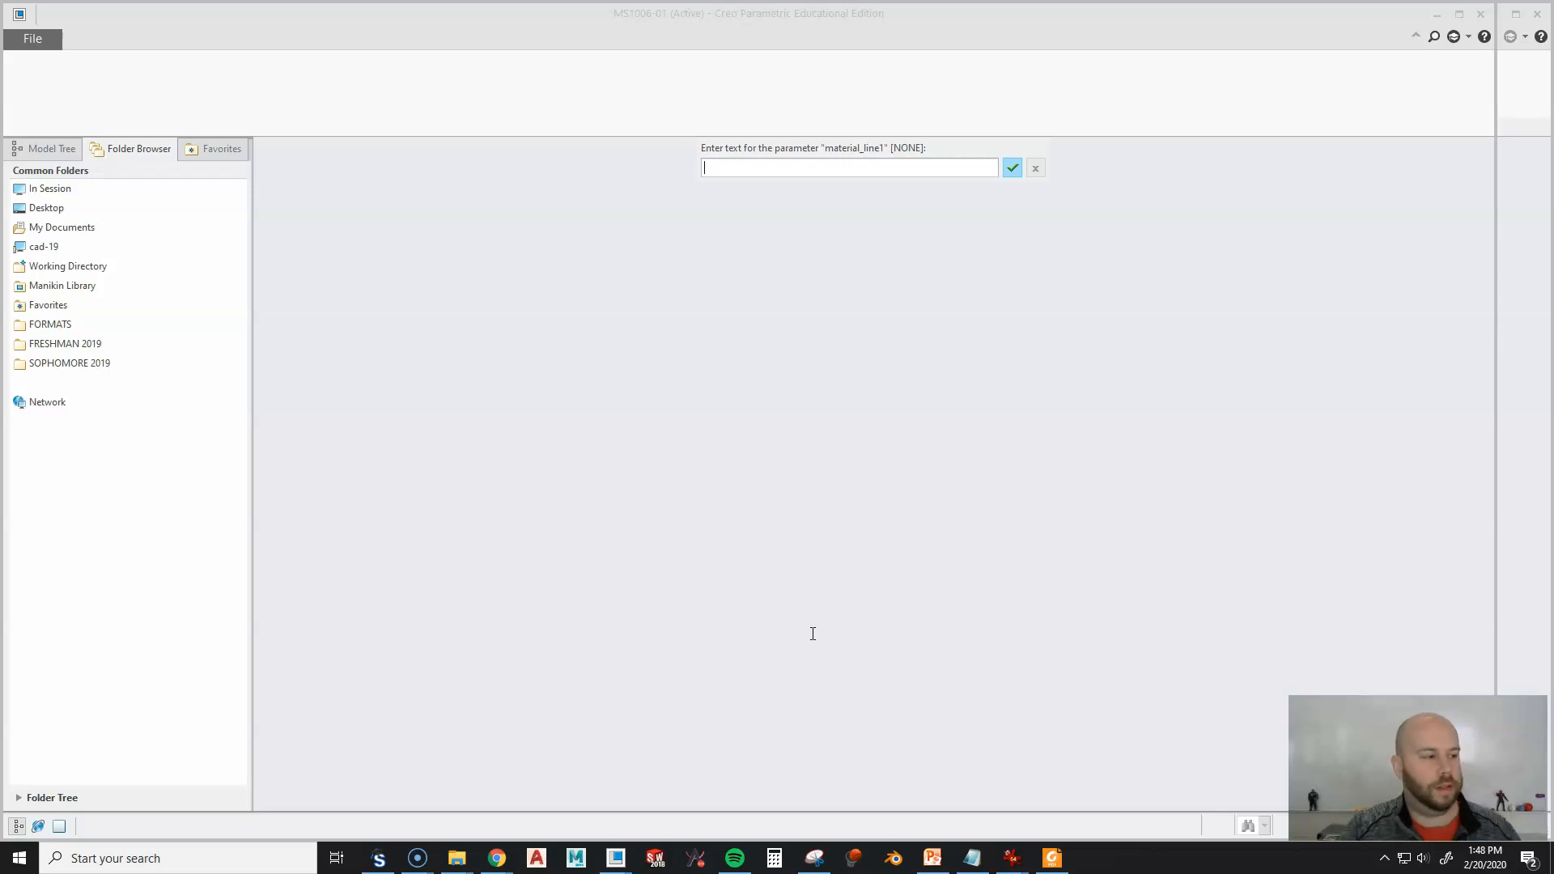
Enter CAST IRON as the first material line and TROLLEY WHEEL as the first title line, leaving both second lines blank.
text(AST IRON)
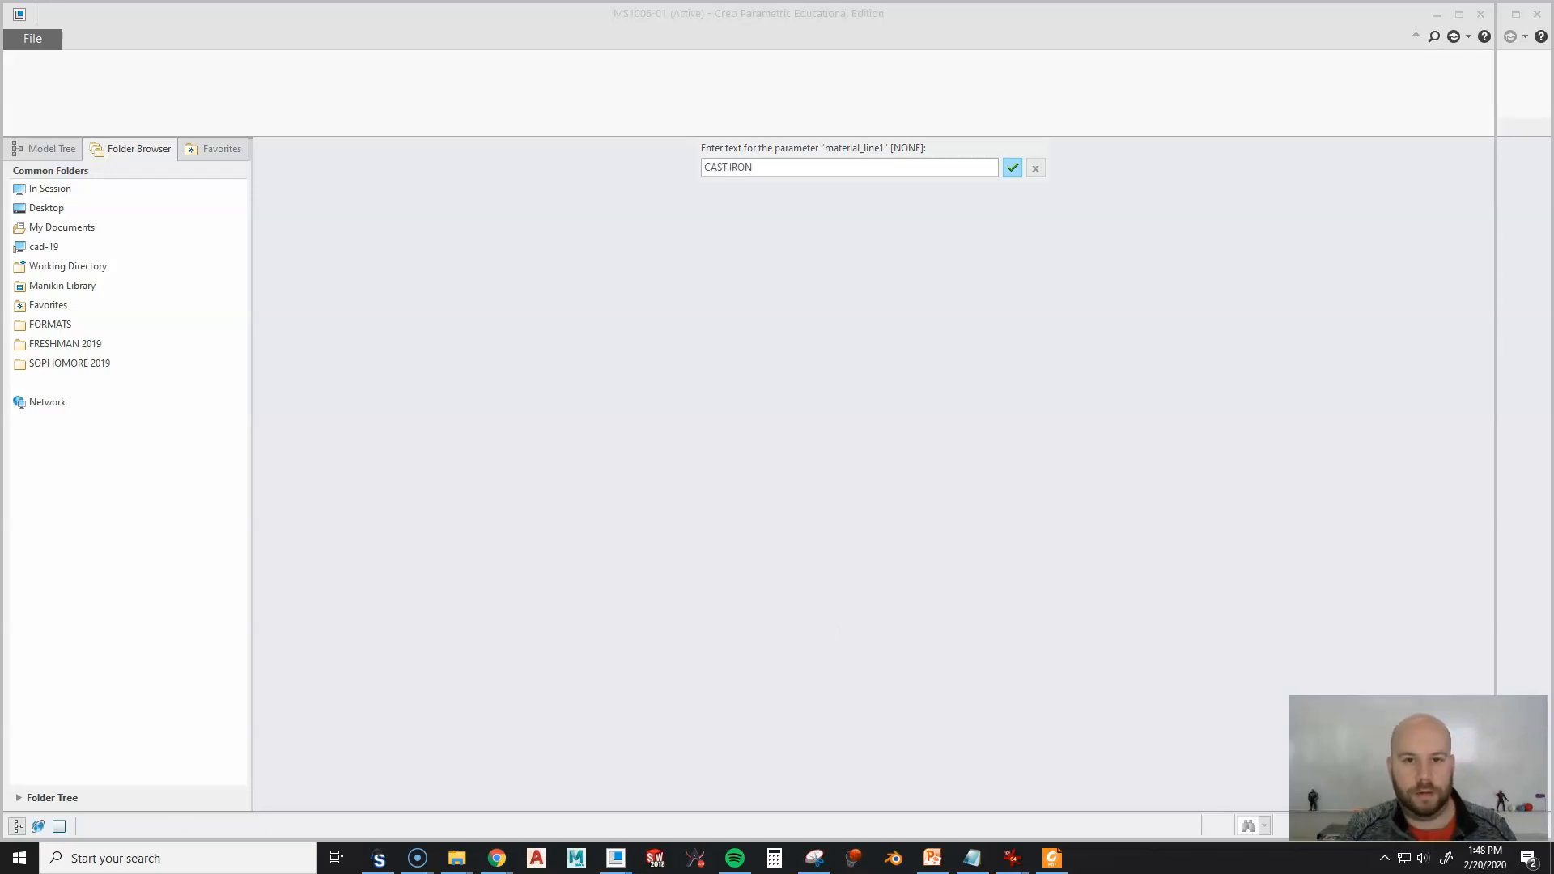
key(Return)
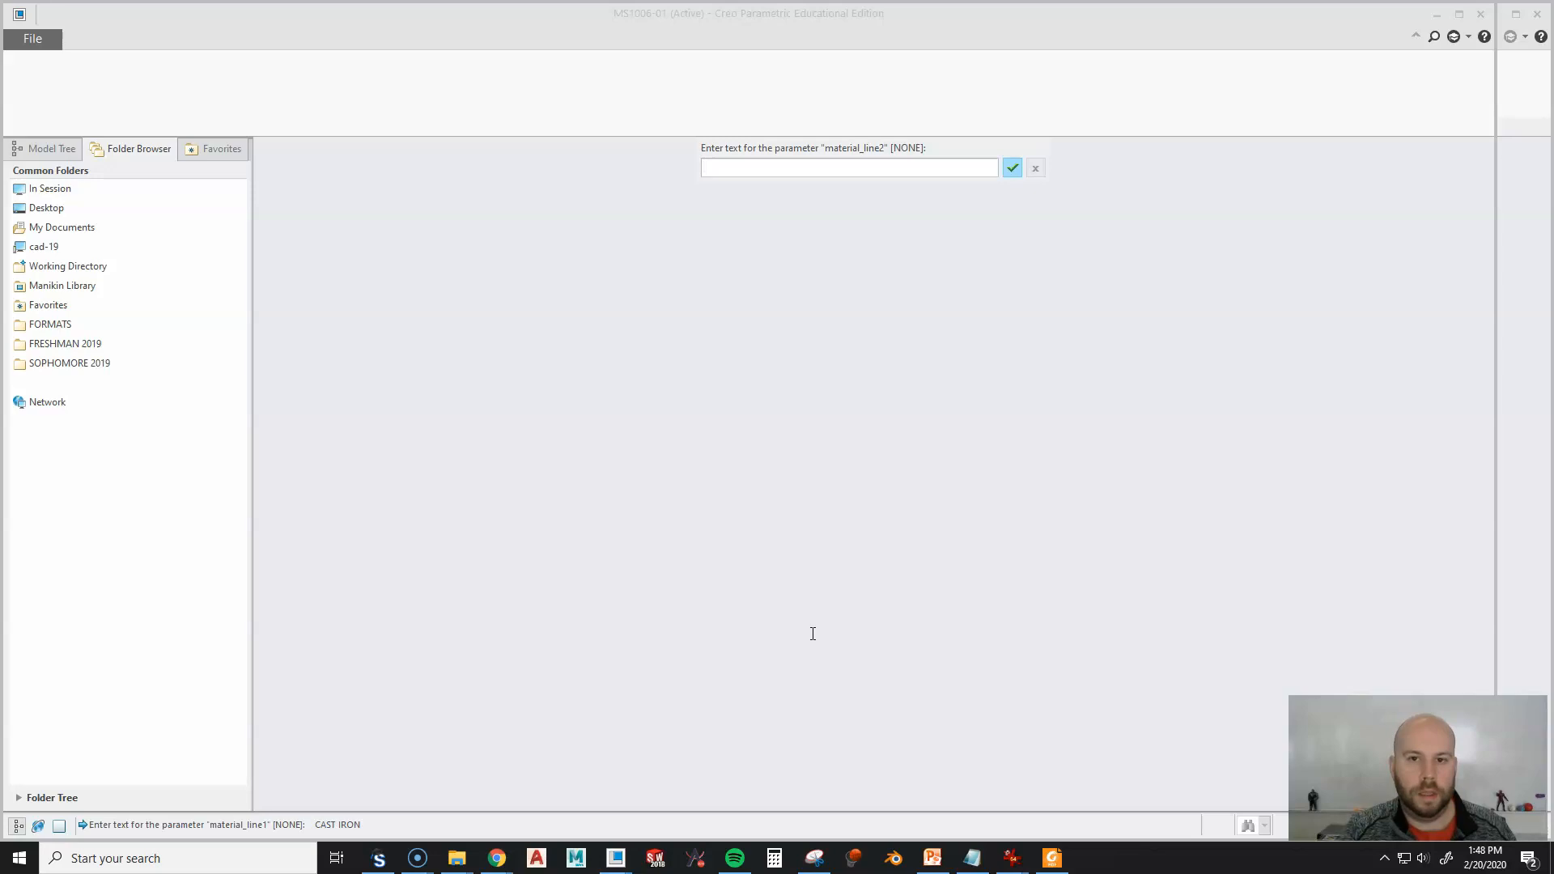
key(Return)
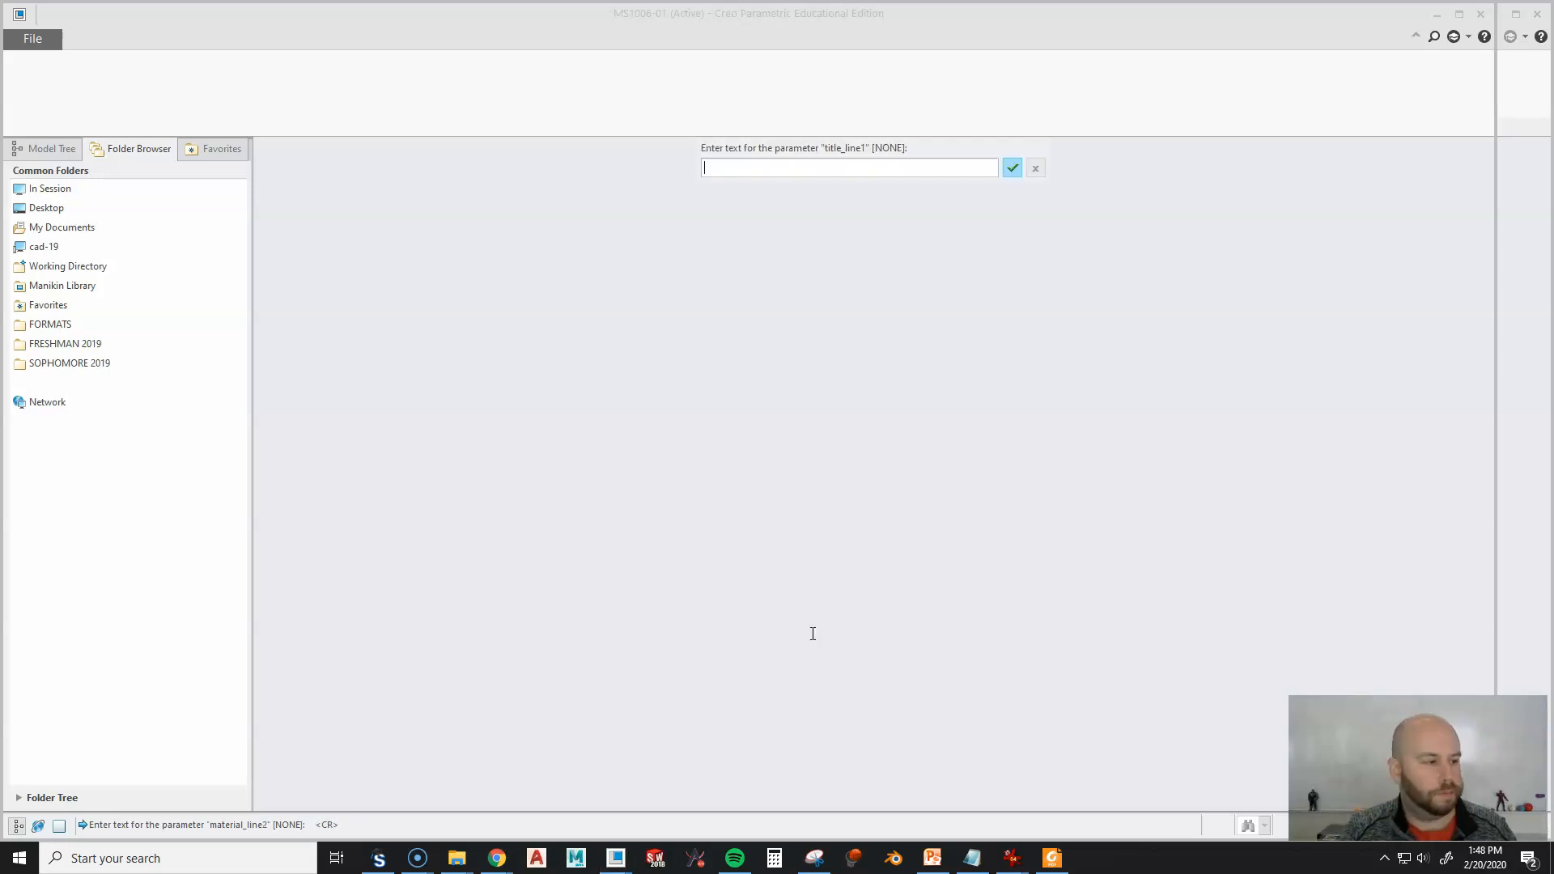
text(TROLLEY WHEEL)
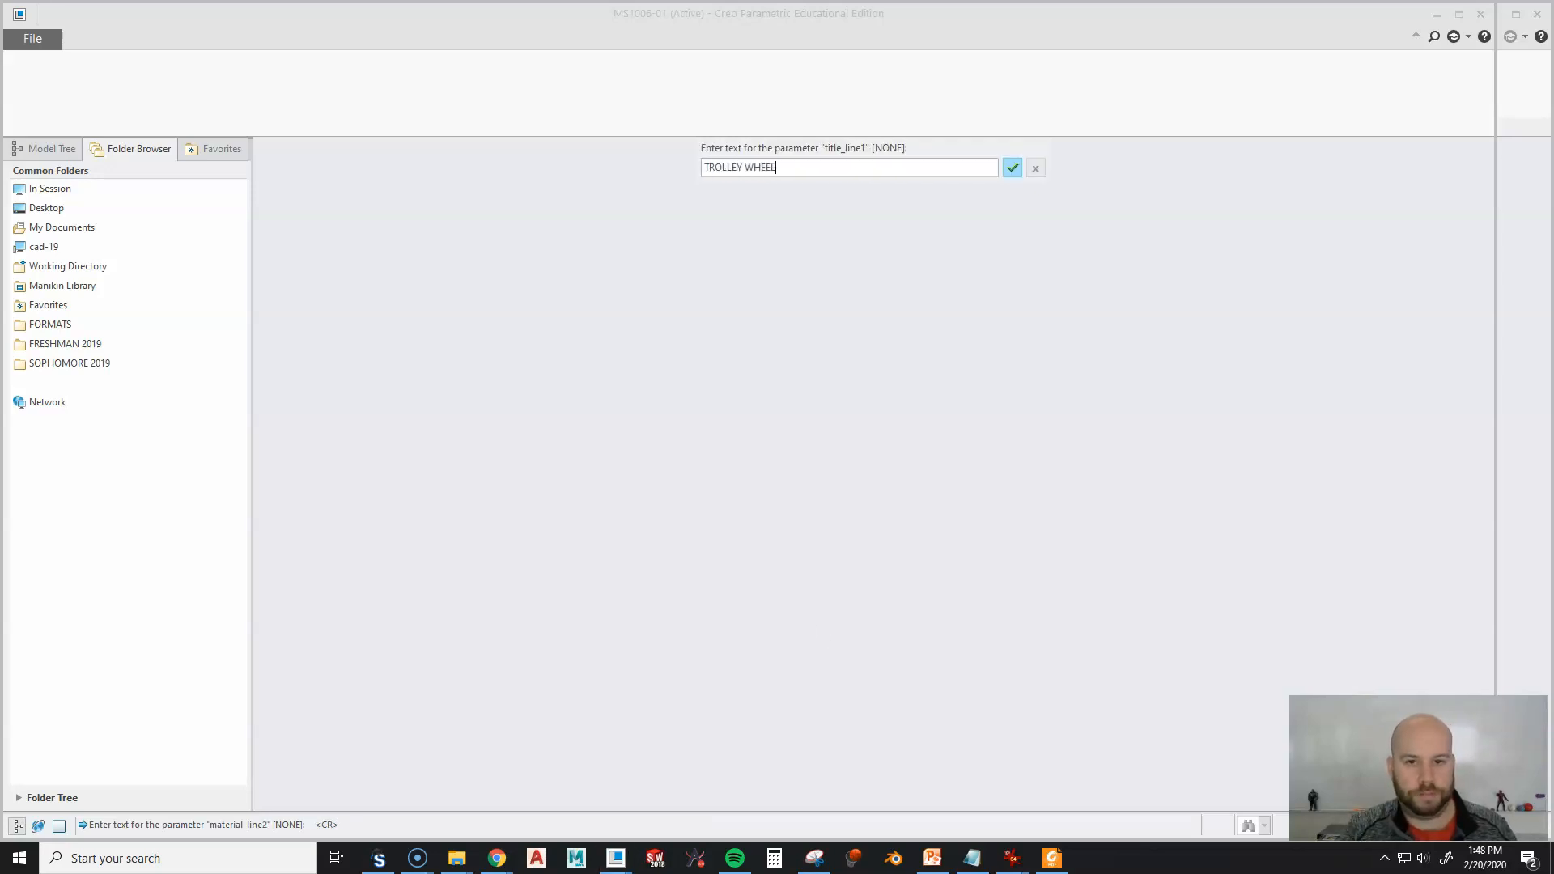
key(Return)
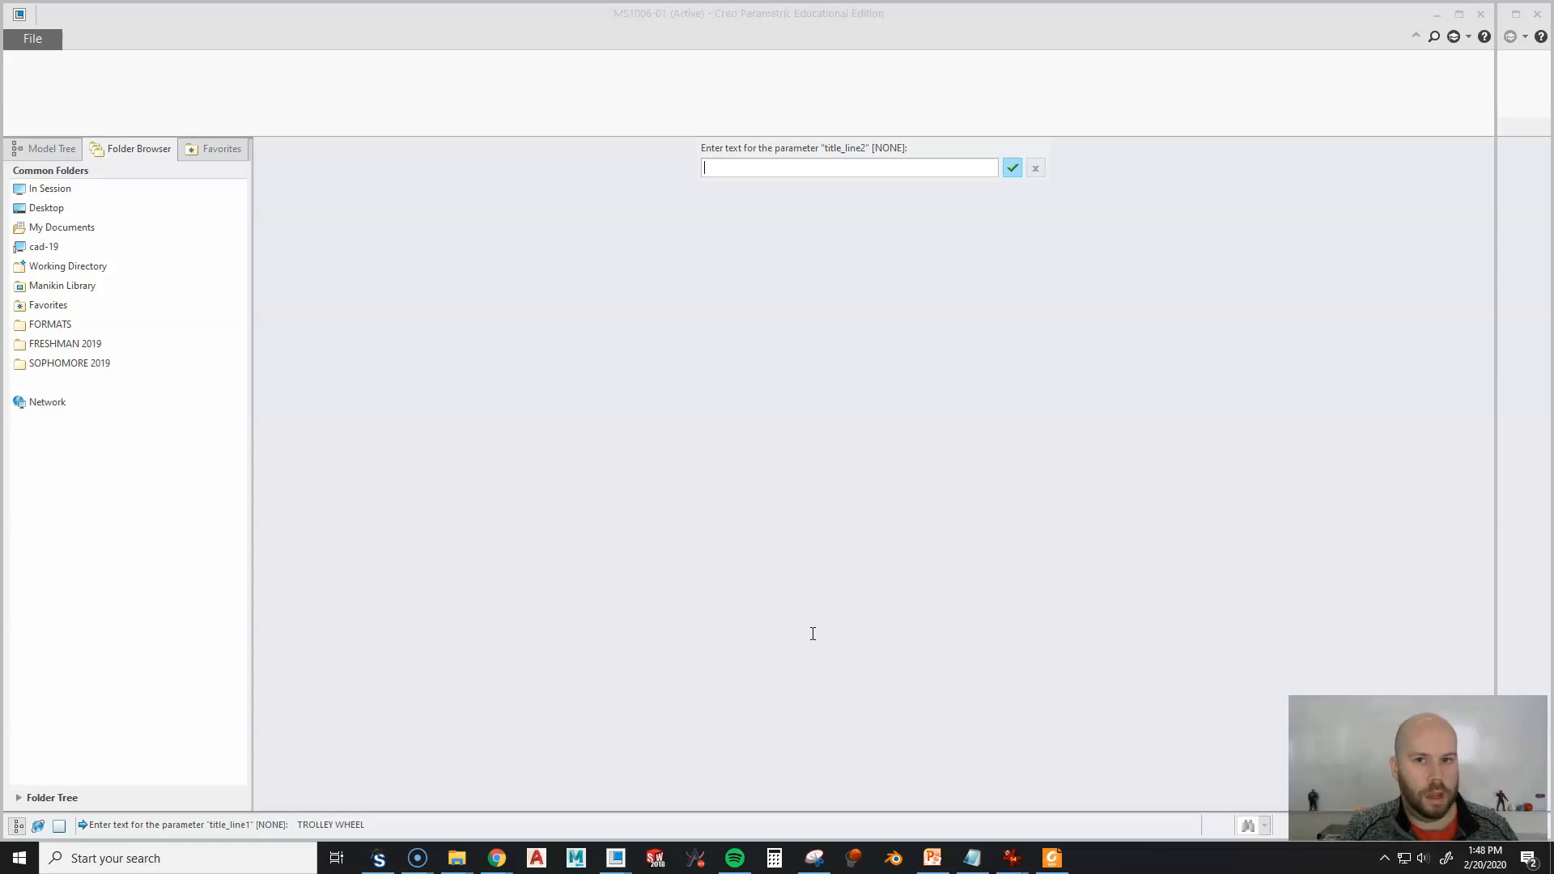
key(Return)
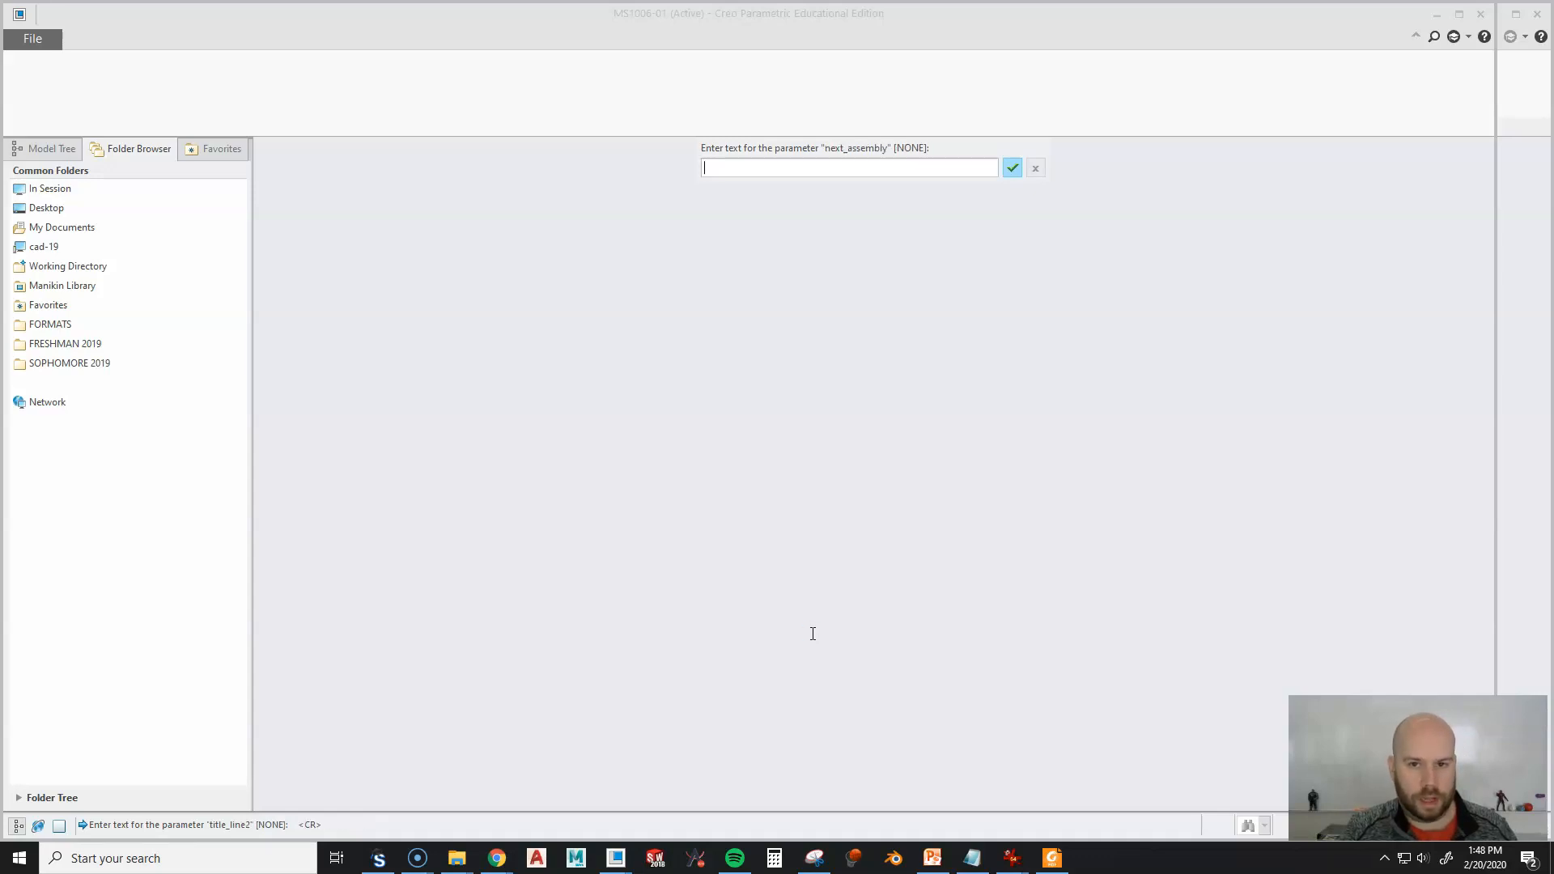
Fill in next assembly MS1006-00, the drafter's name, revision "-" and drawn date 2/20/20 for the title block.
text(MS1006-00)
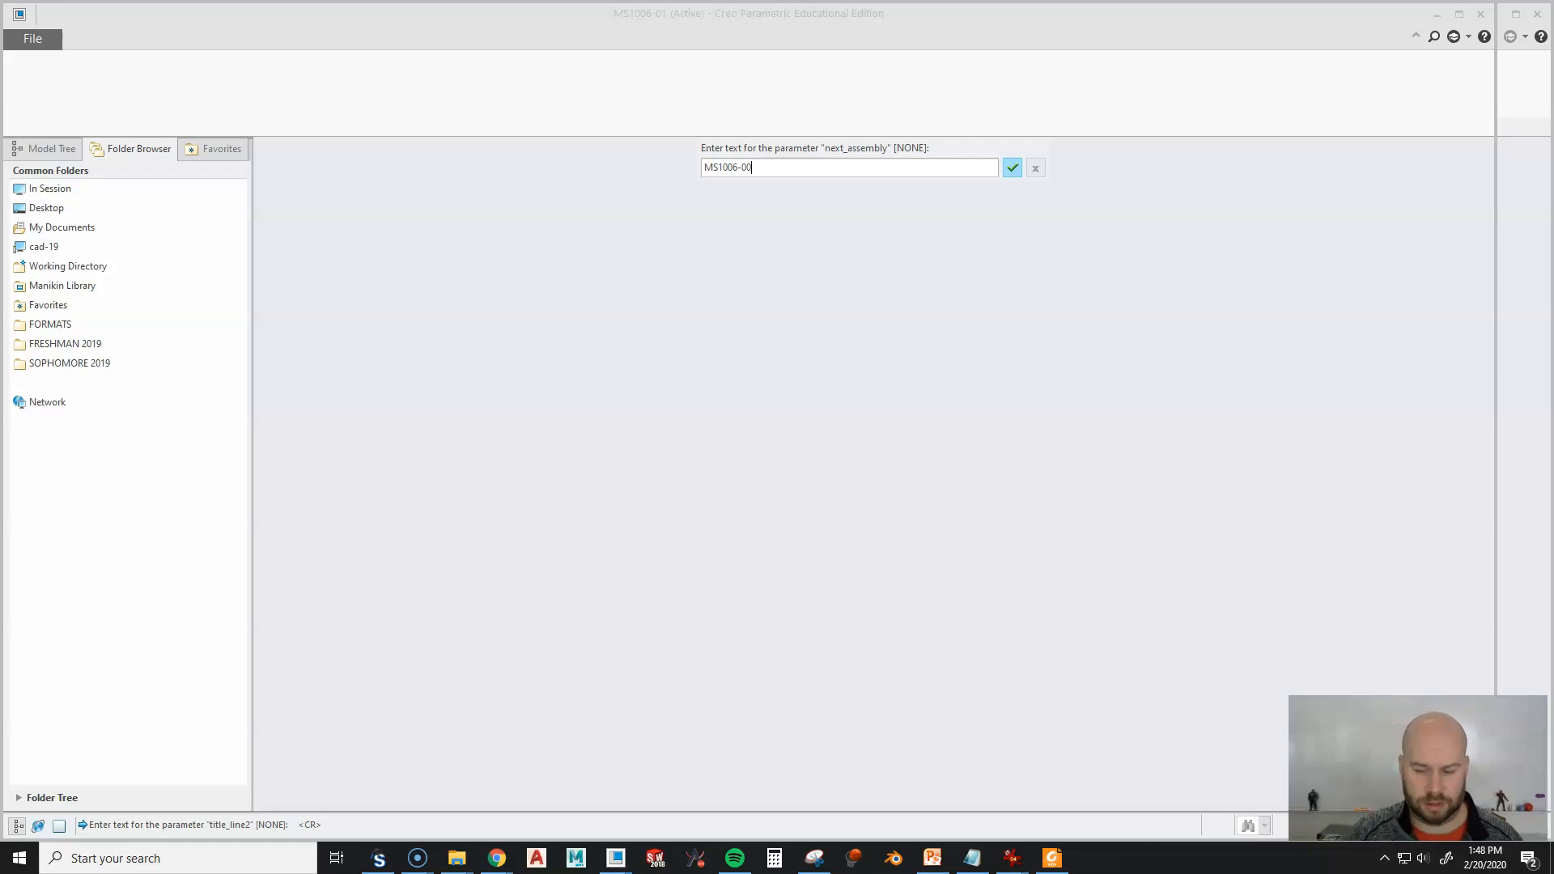
key(Return)
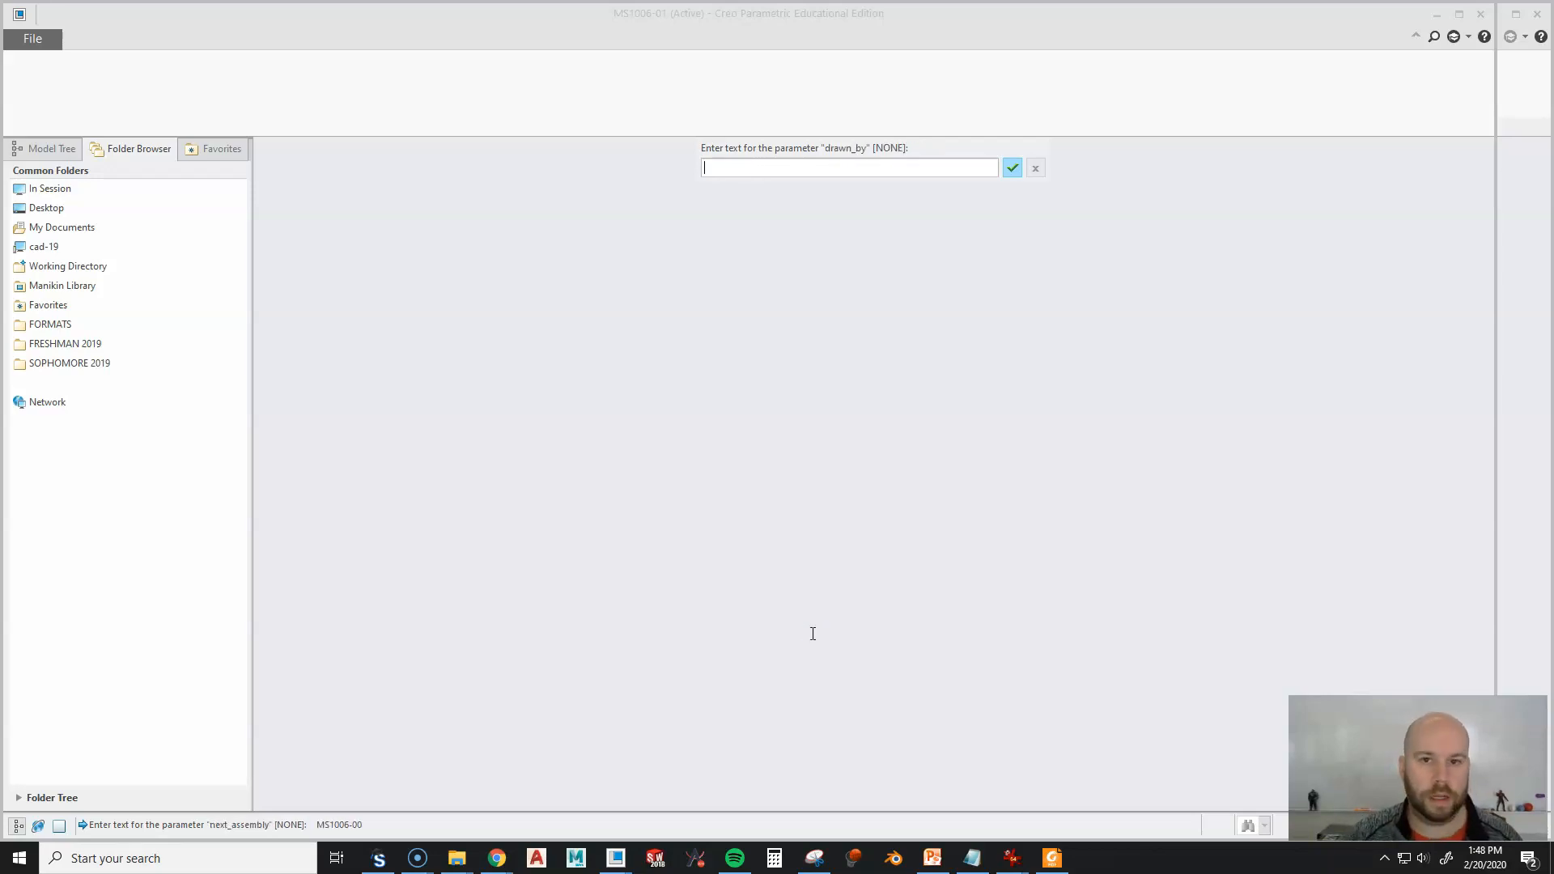
text(MR. MEZ)
key(Return)
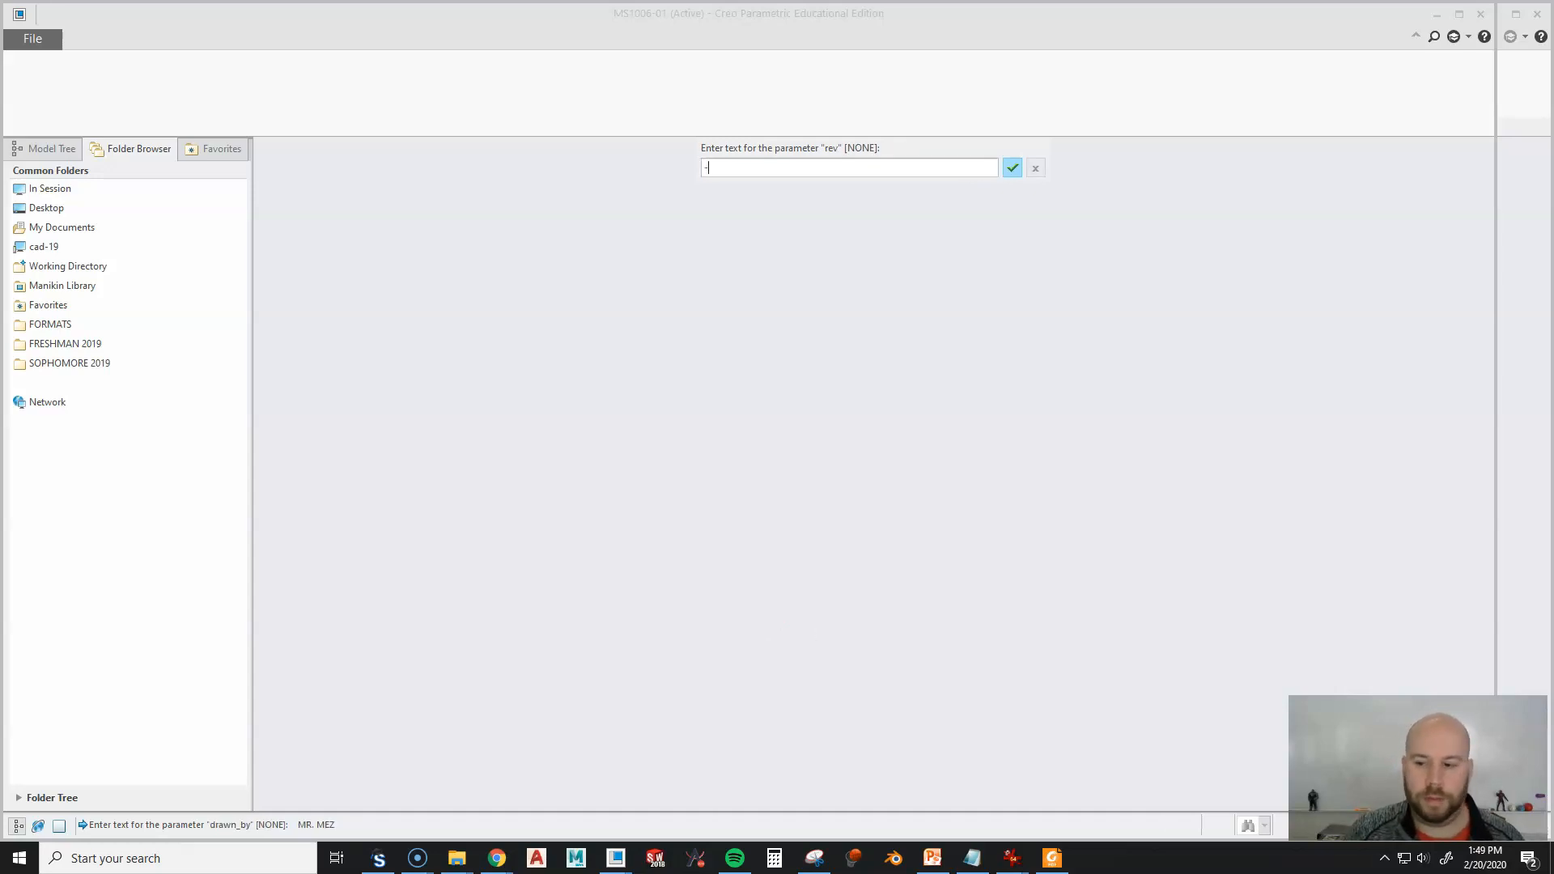
key(Return)
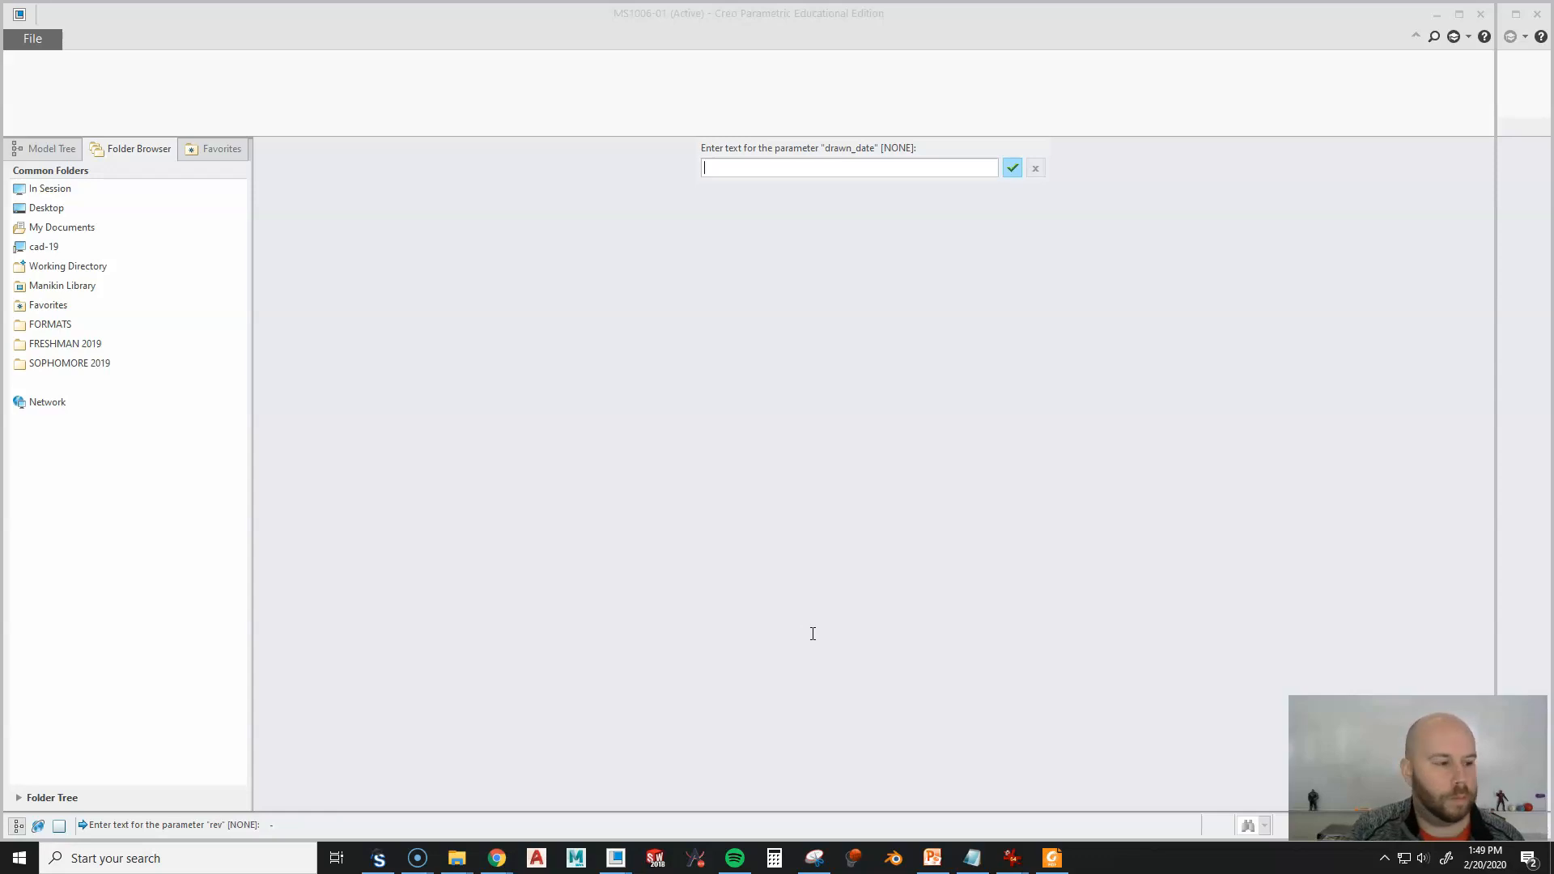
text(2/20/20)
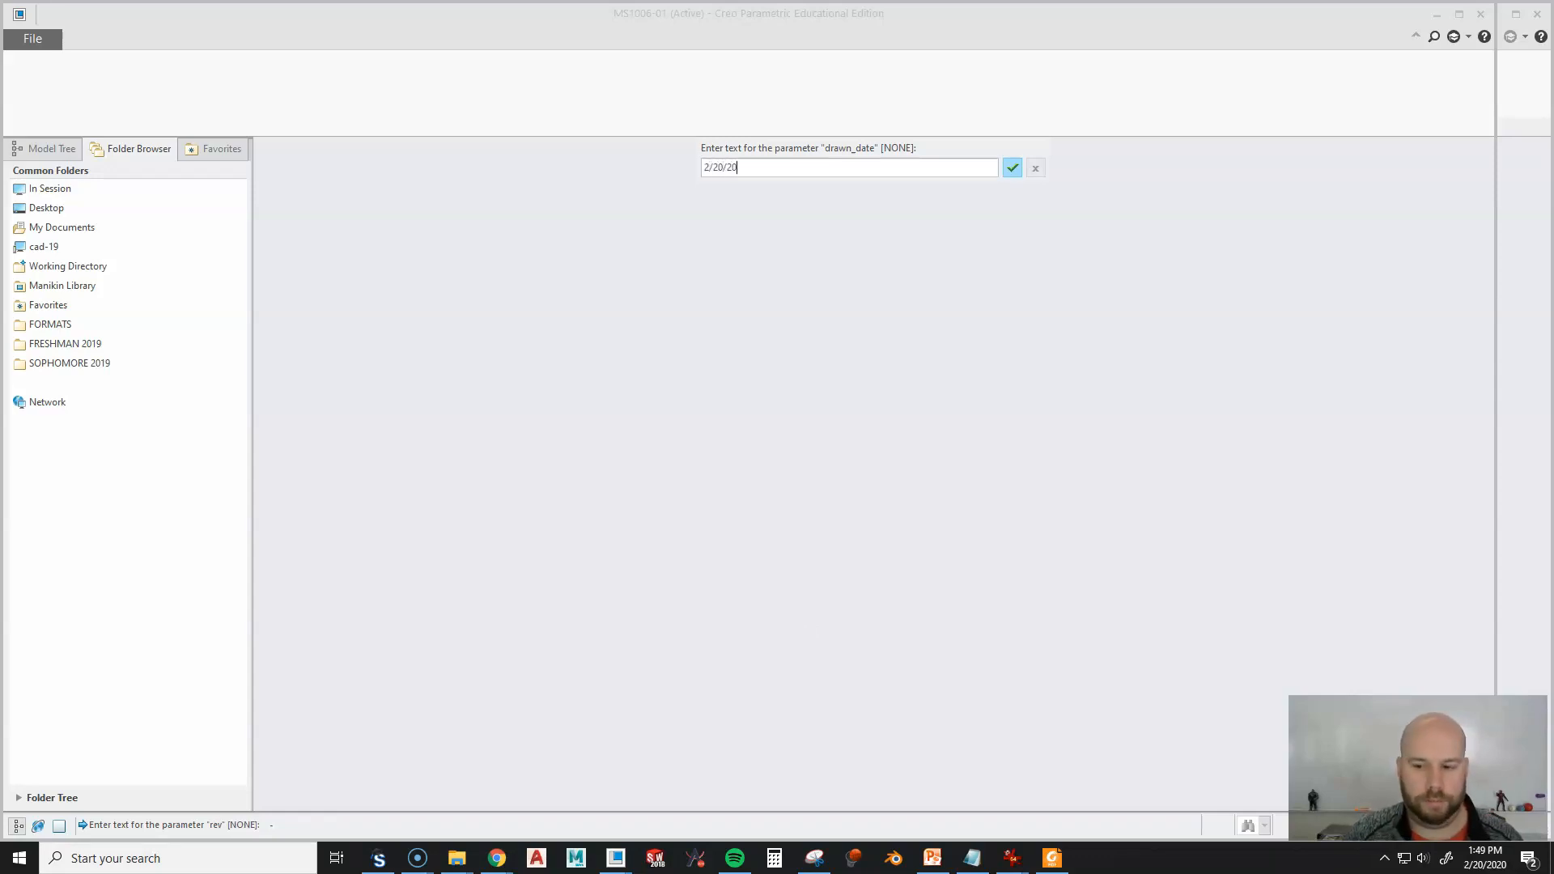
key(Return)
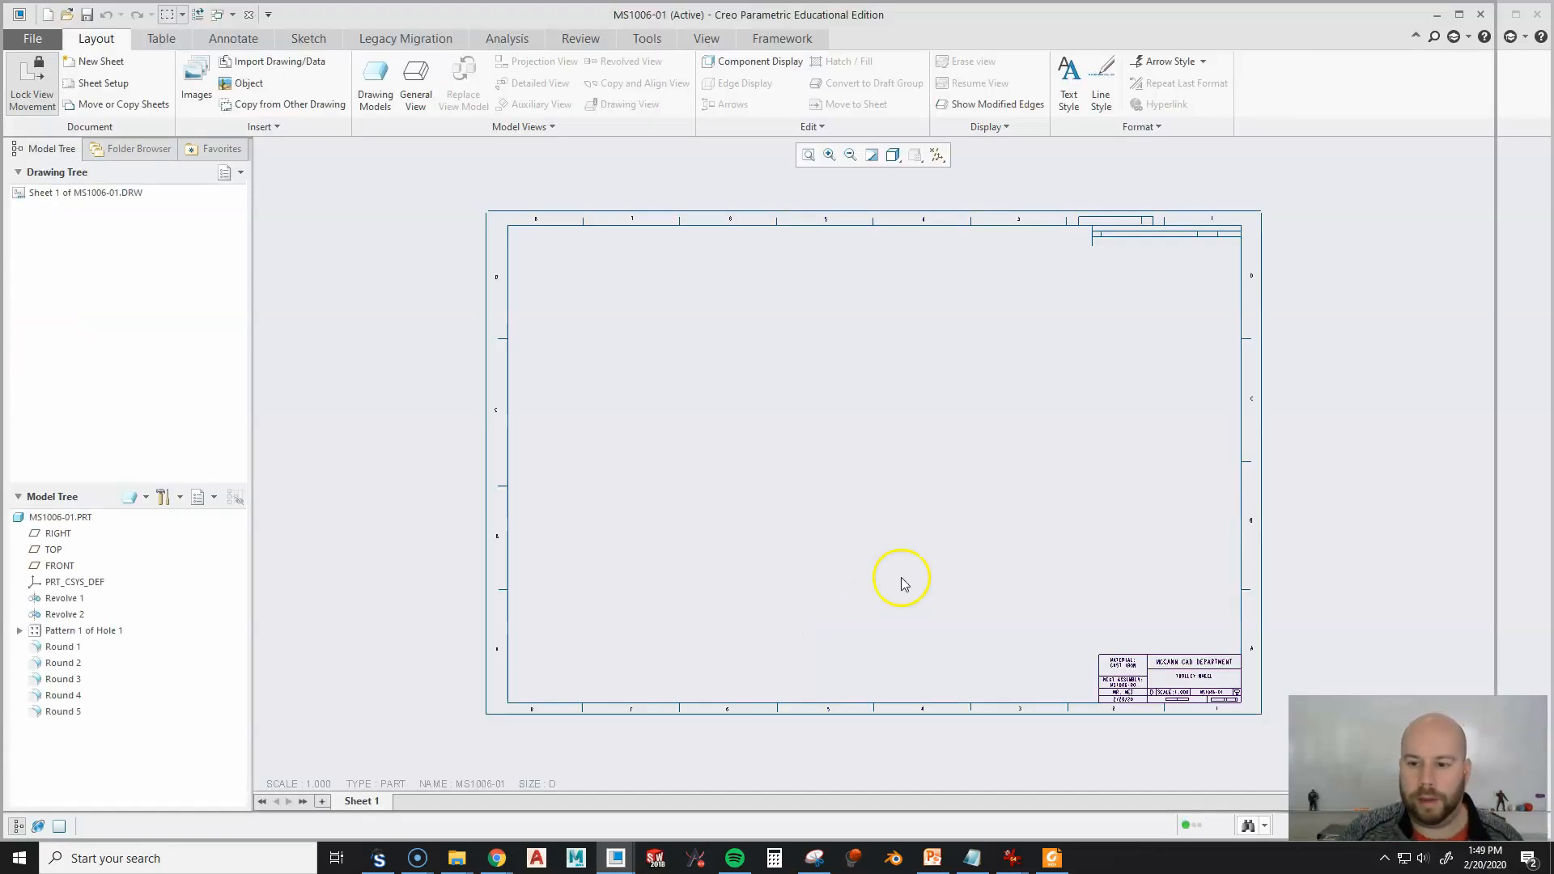
Place a general view of the wheel left of the sheet's centre with No Combined State, disabling the combined state prompt.
right_click(837, 442)
click(717, 575)
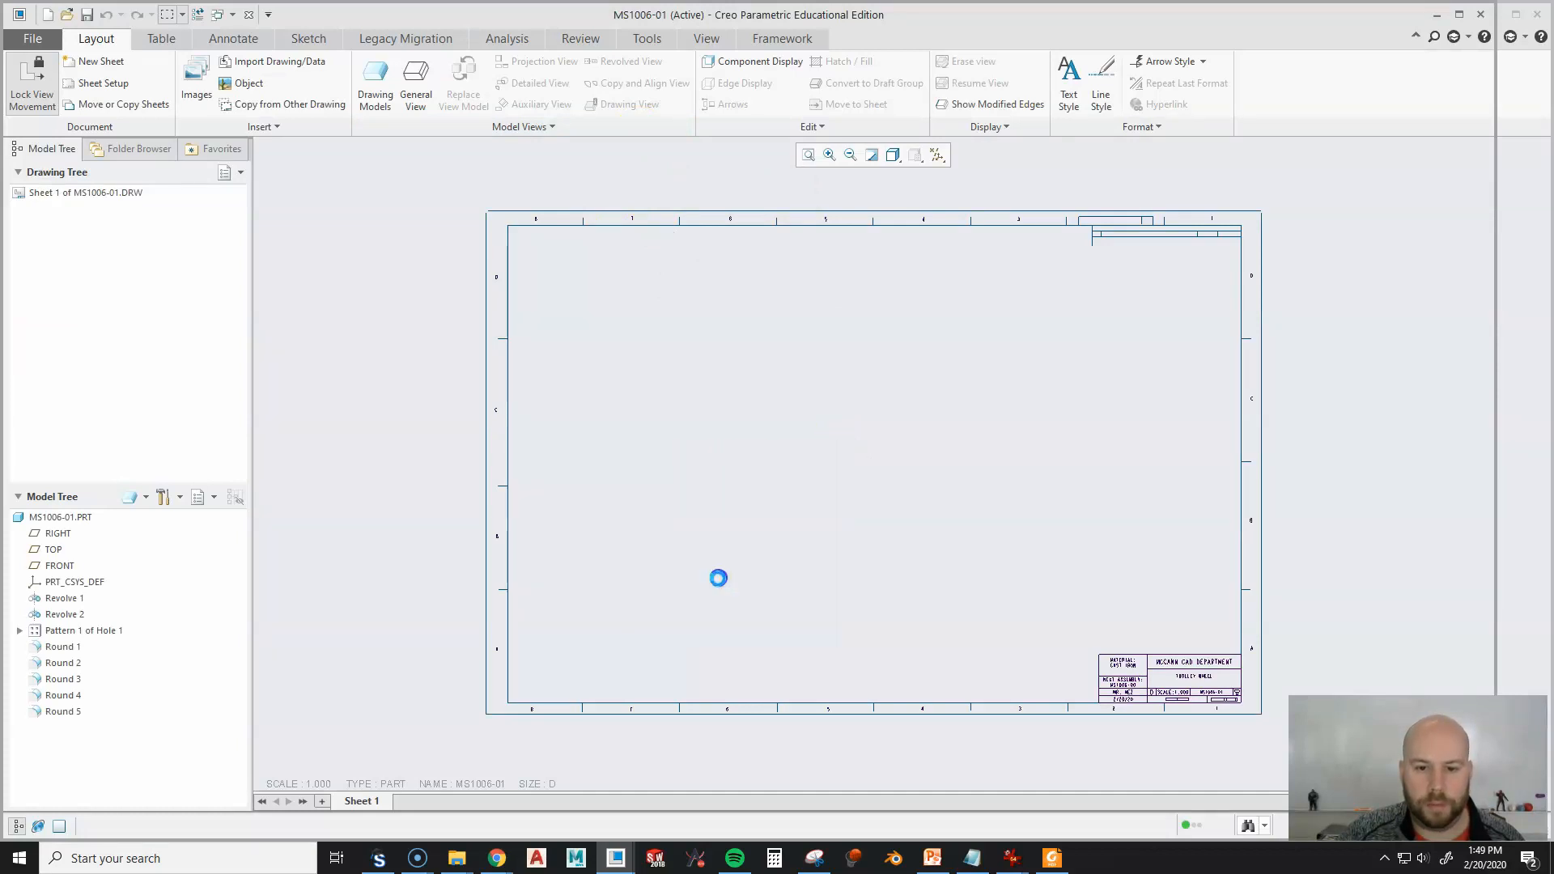
click(743, 498)
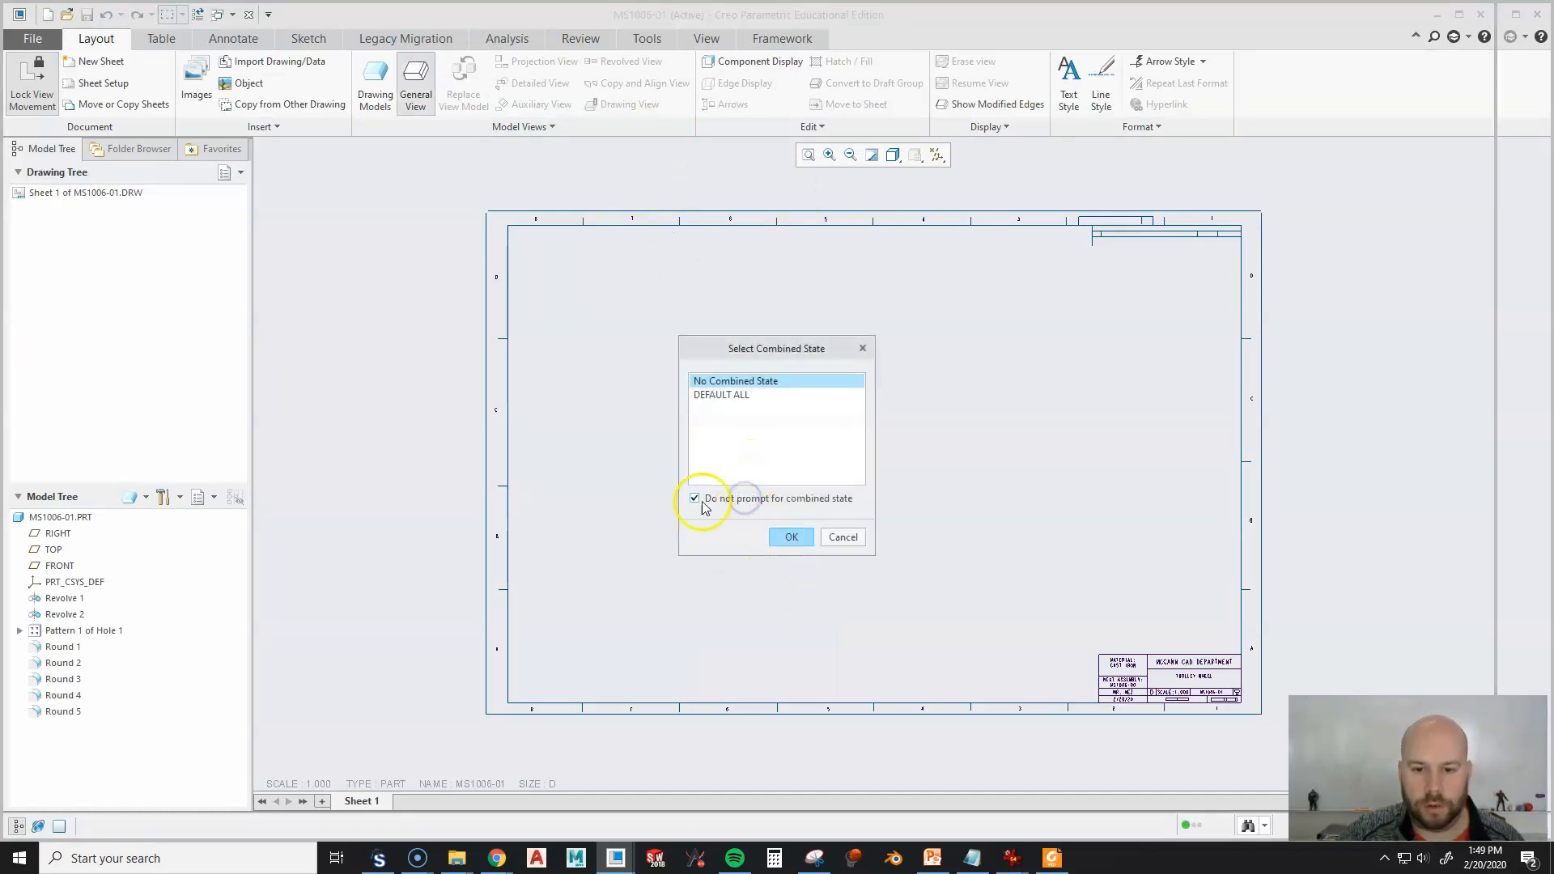
click(787, 531)
click(746, 467)
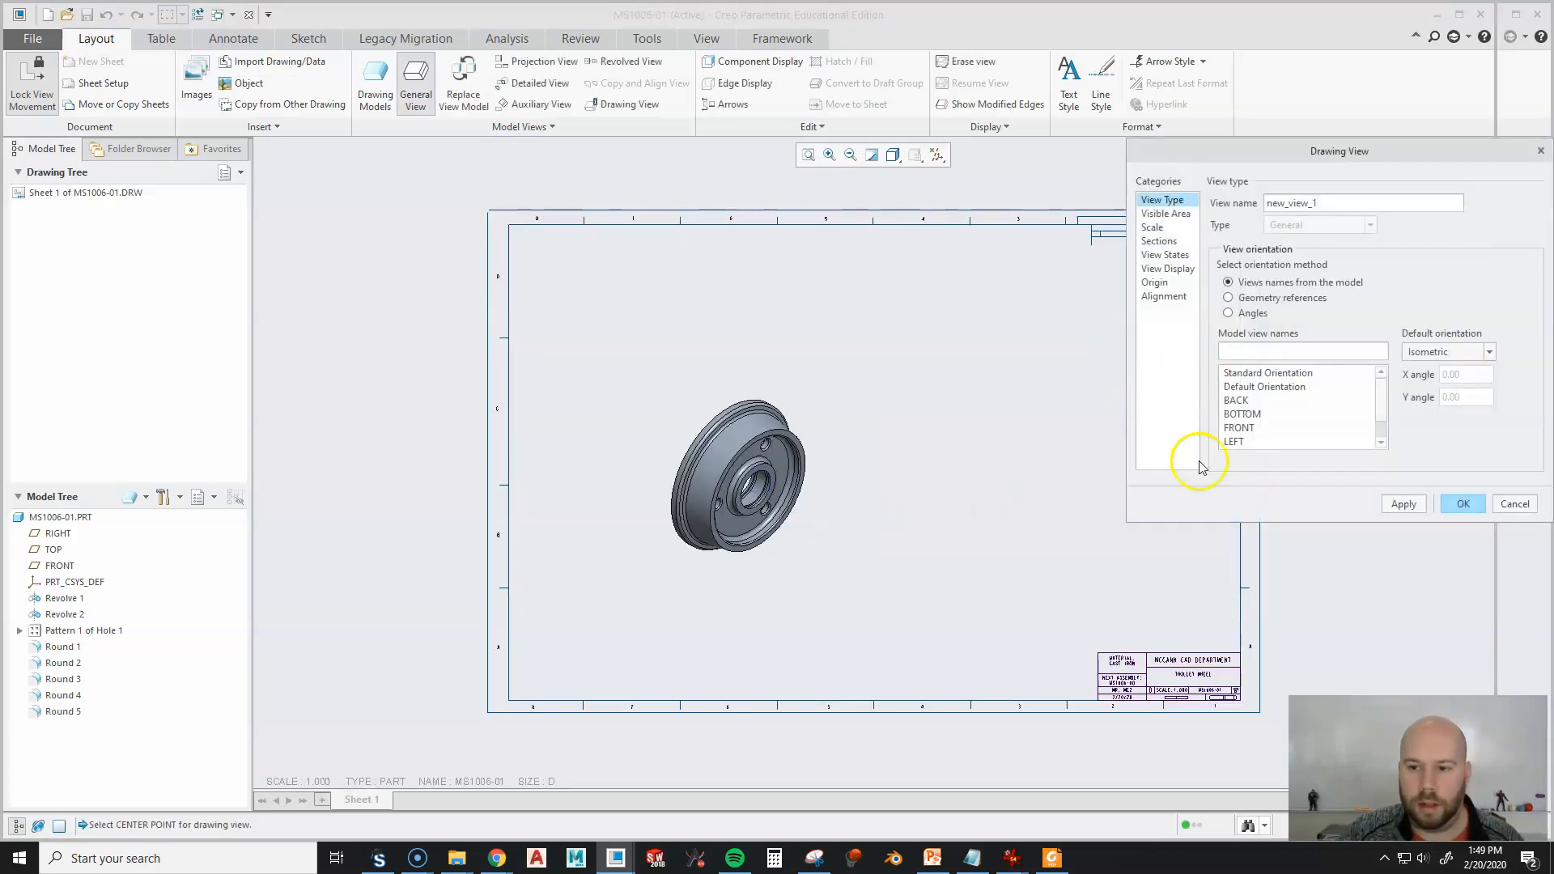
Orient the general view to the model's RIGHT view and accept the view settings.
click(1251, 428)
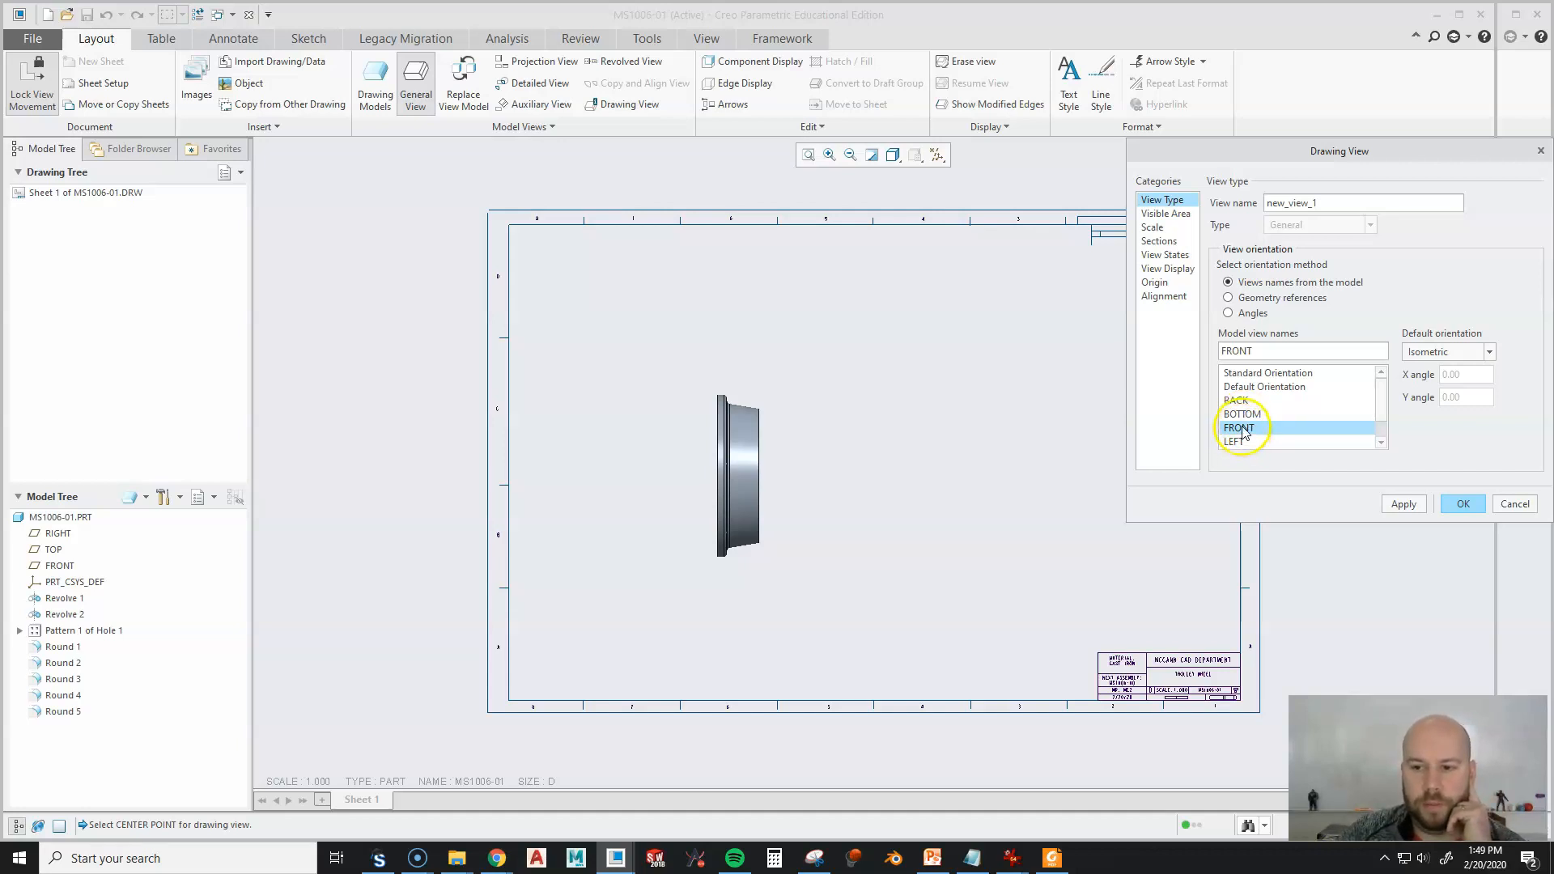
scroll(1244, 431, down, 1)
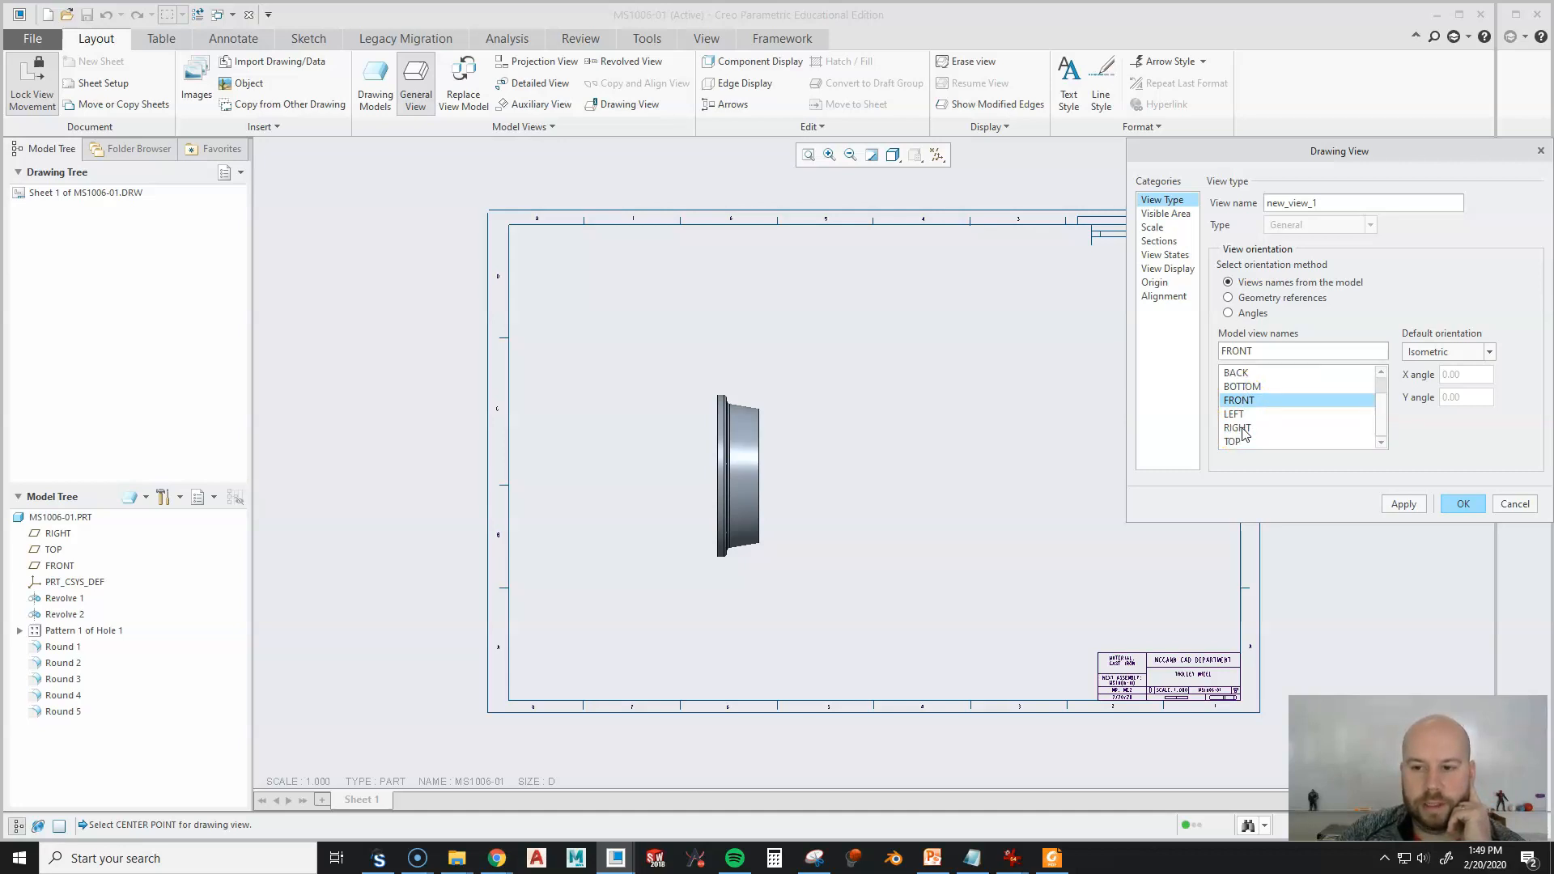
click(1244, 429)
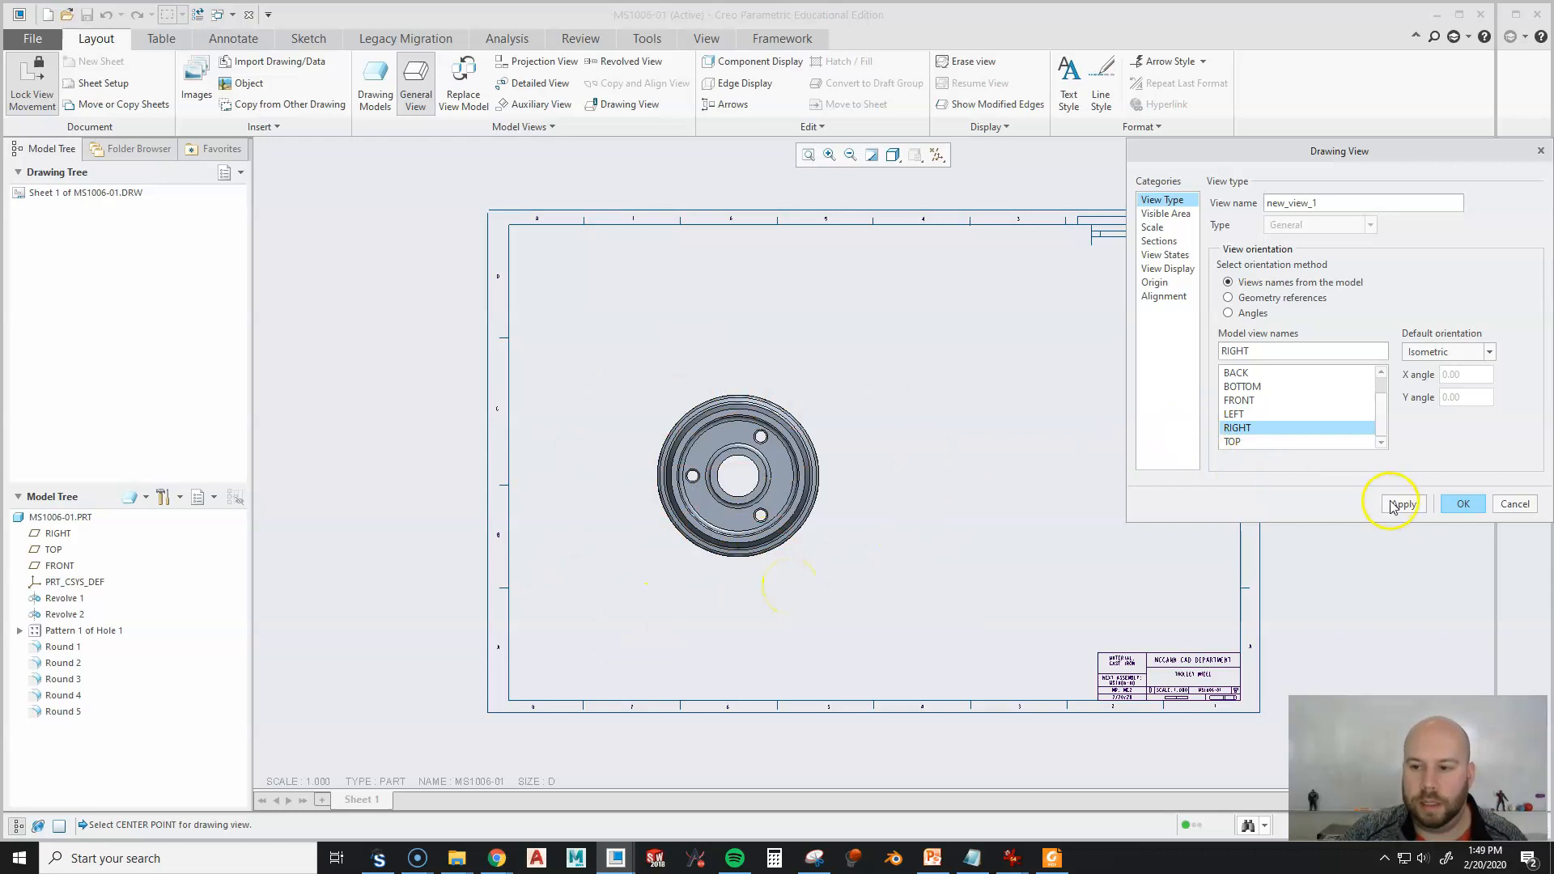
click(1463, 504)
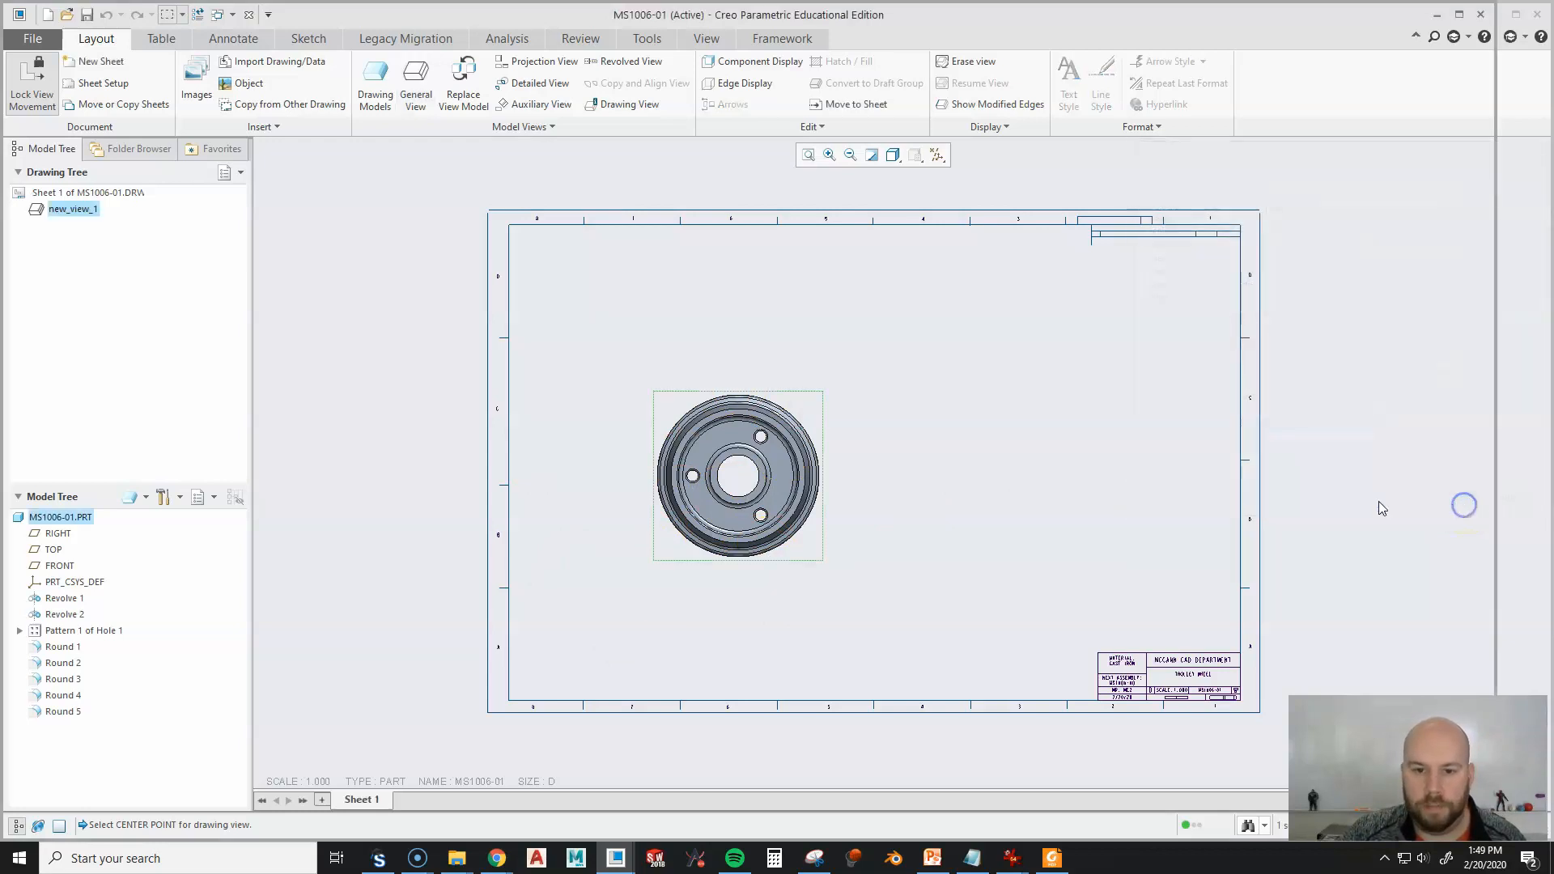
Project a side view from the front view of the wheel and place it to its right on the sheet.
click(799, 483)
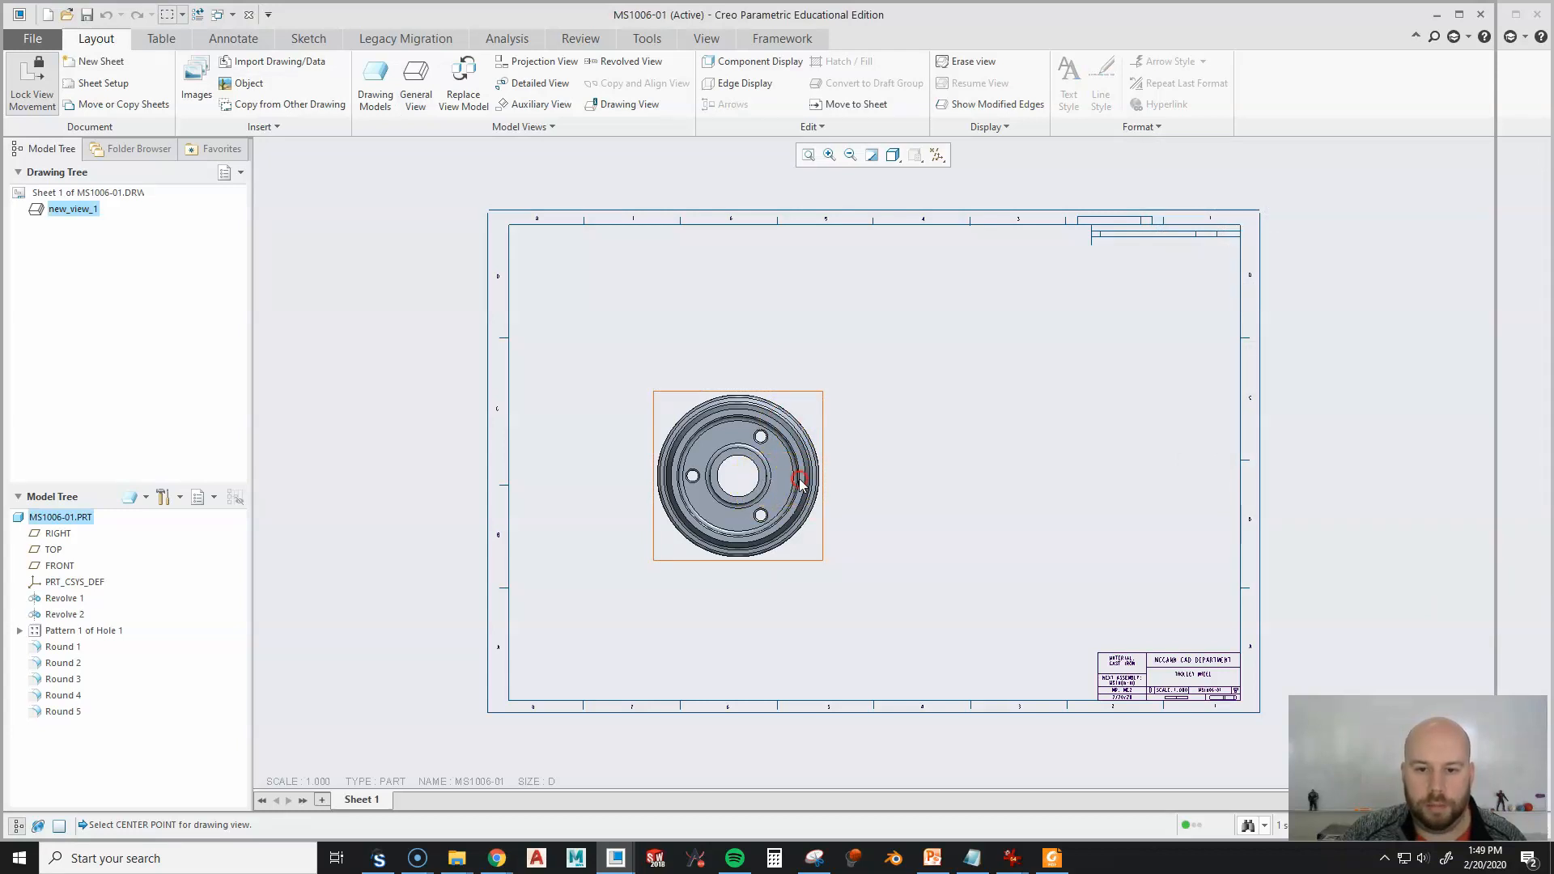
right_click(800, 483)
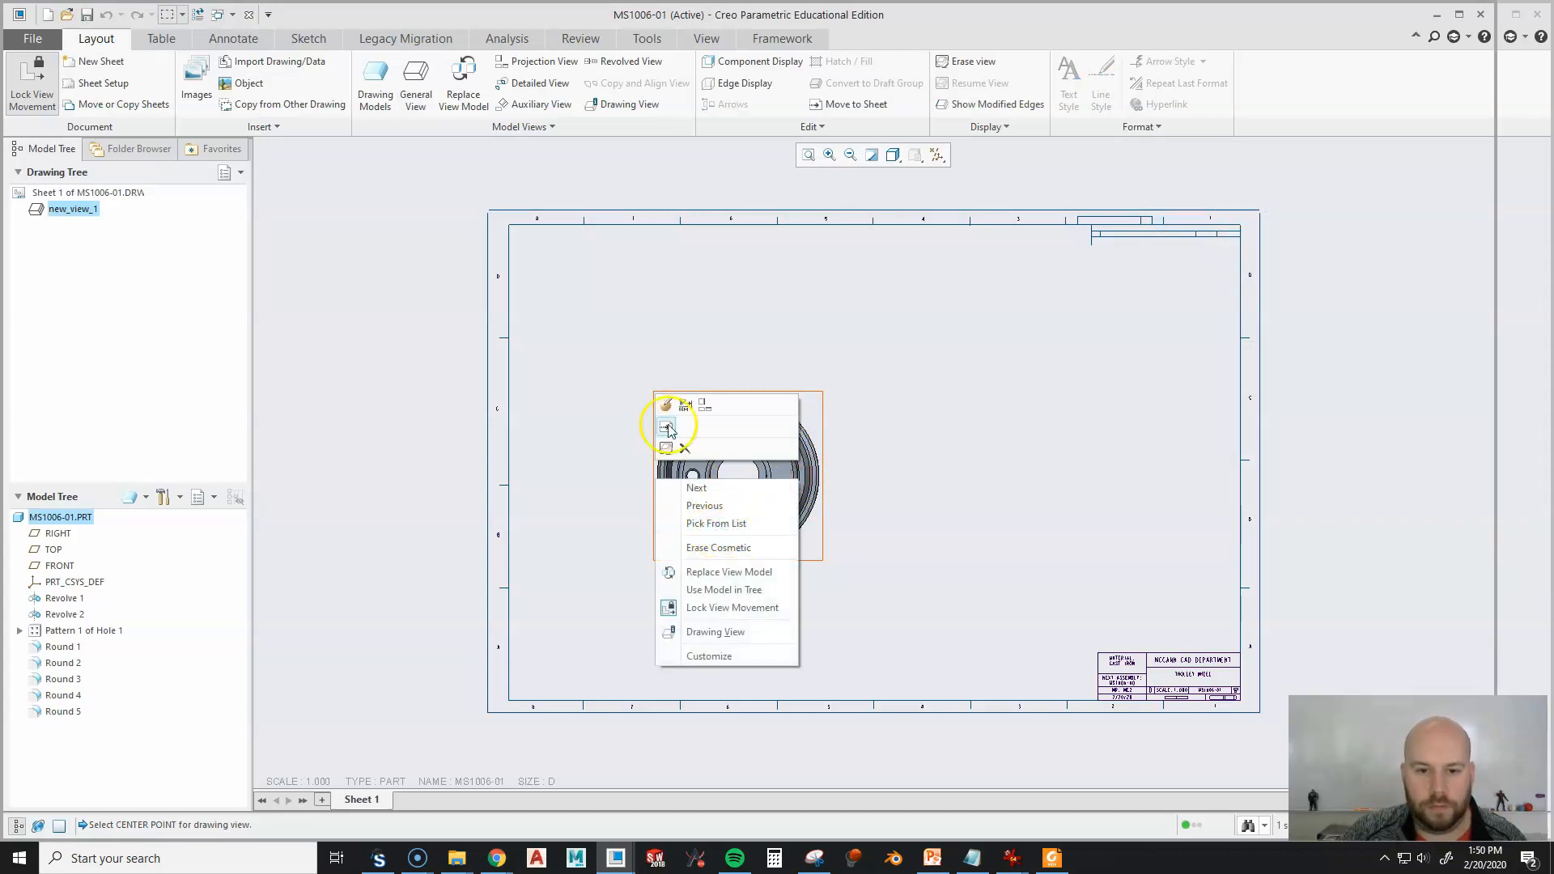
click(701, 411)
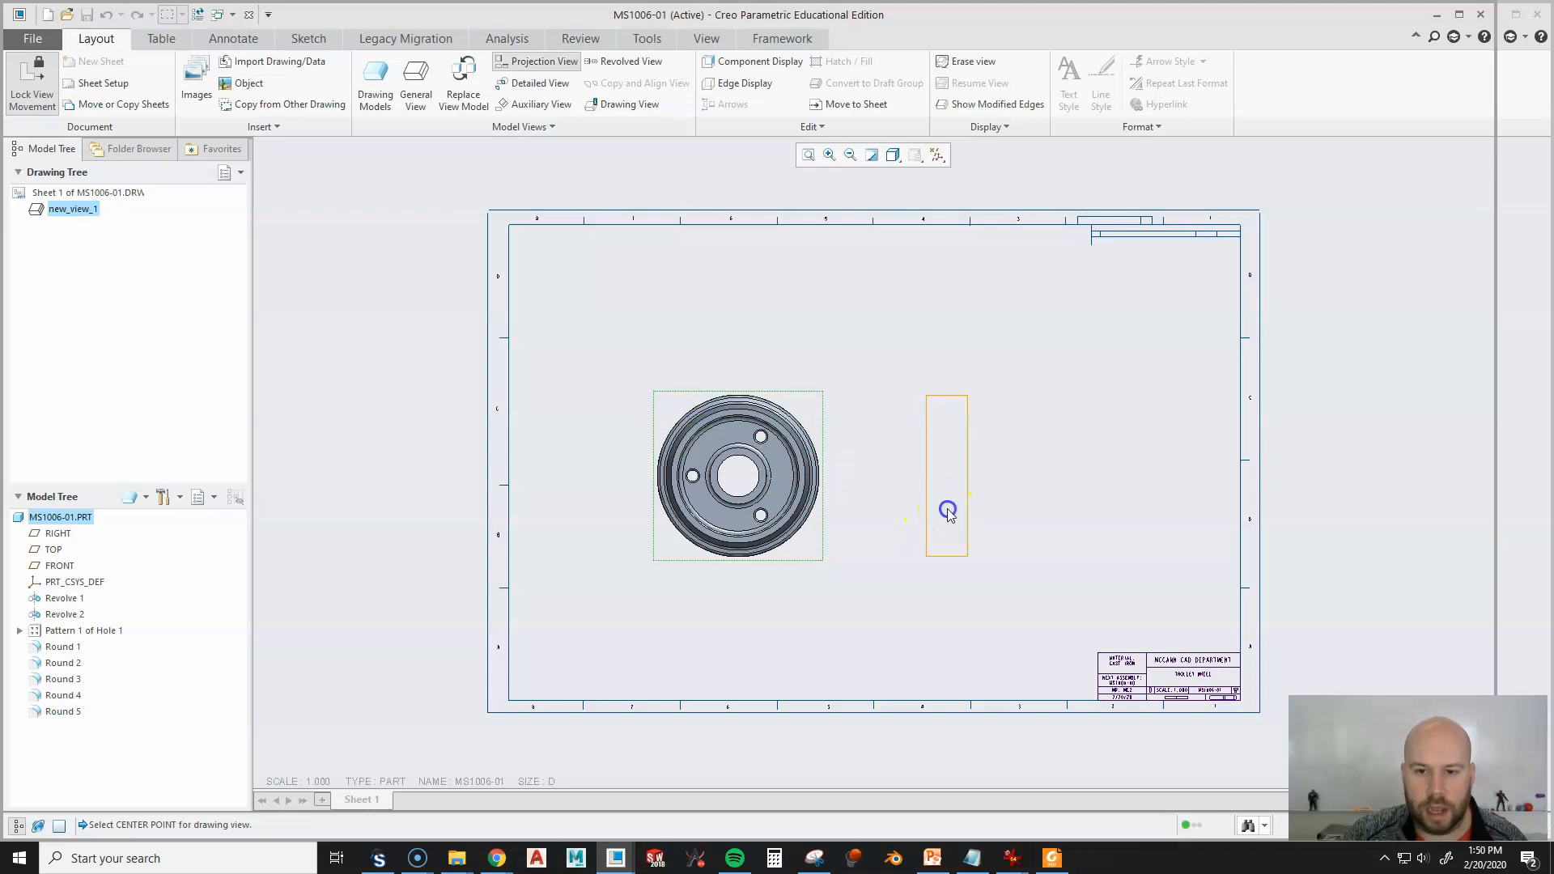
click(945, 510)
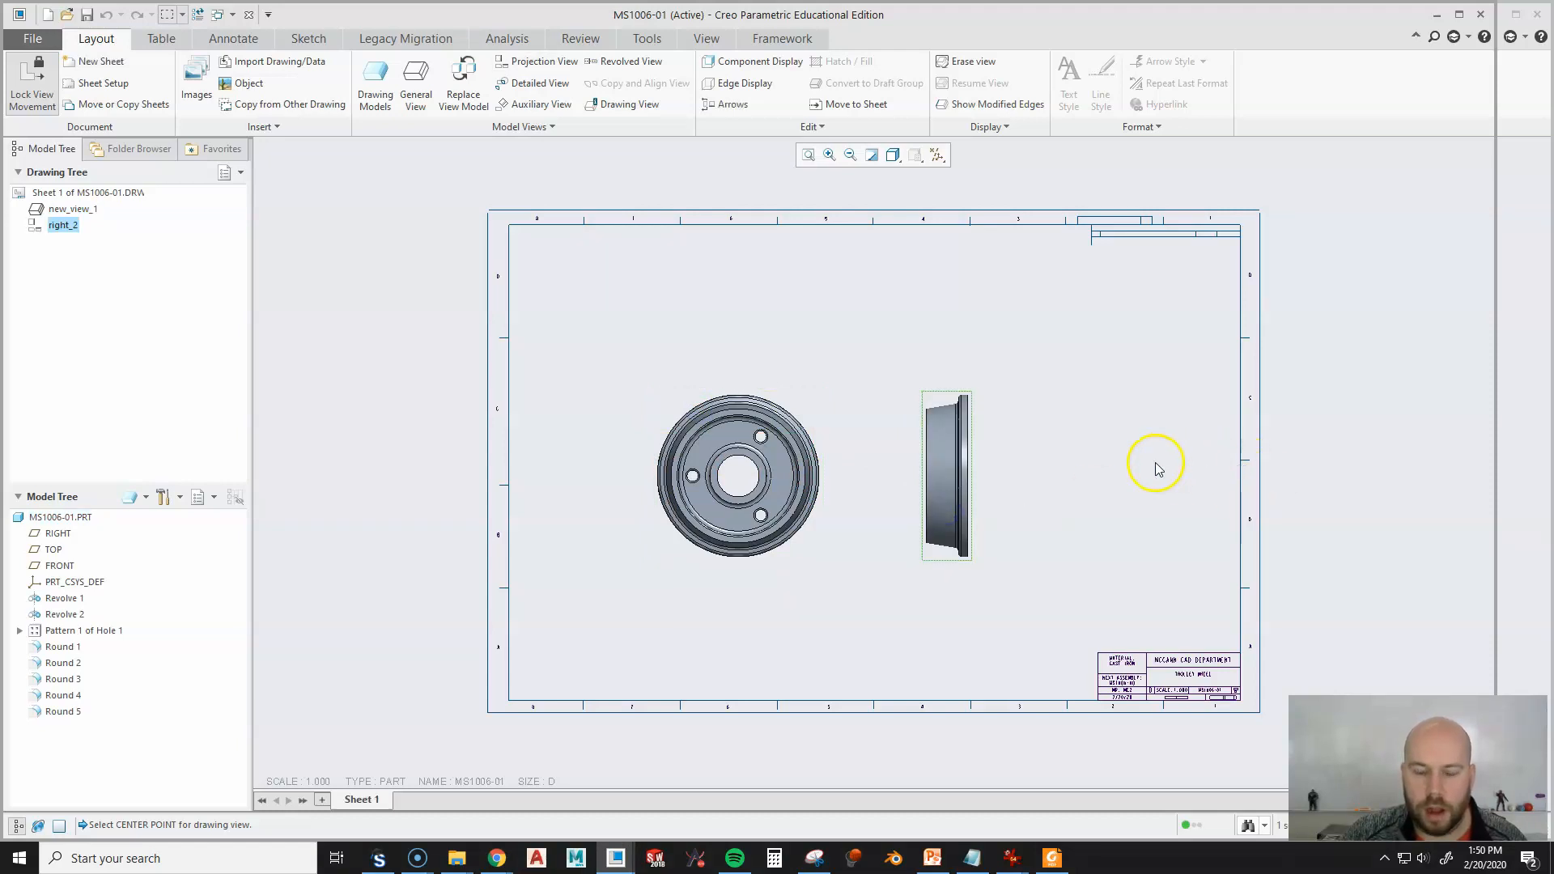
click(784, 488)
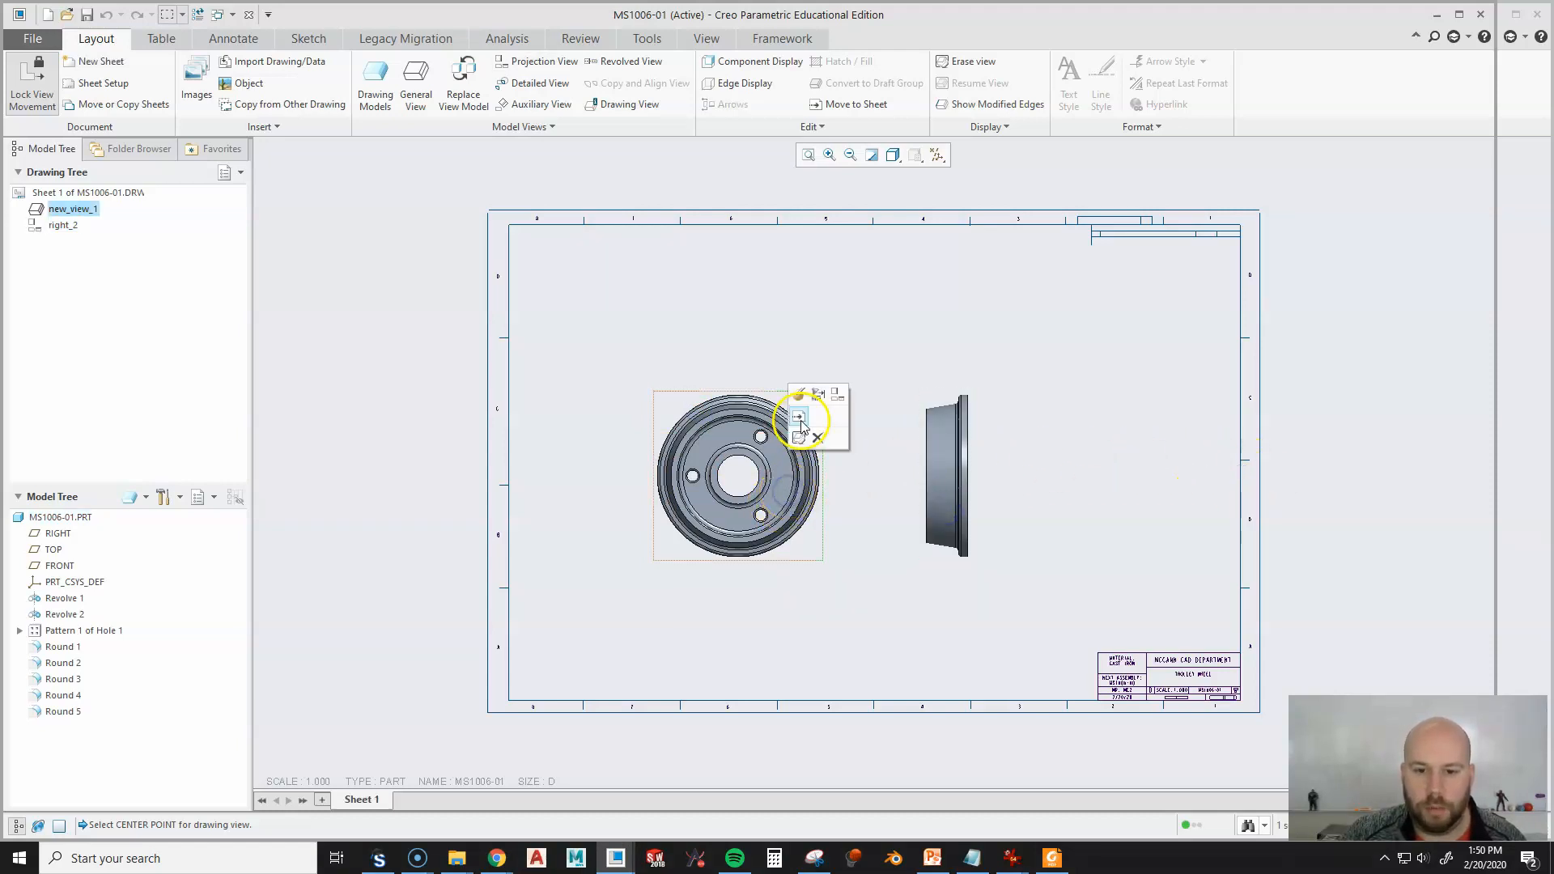
click(701, 348)
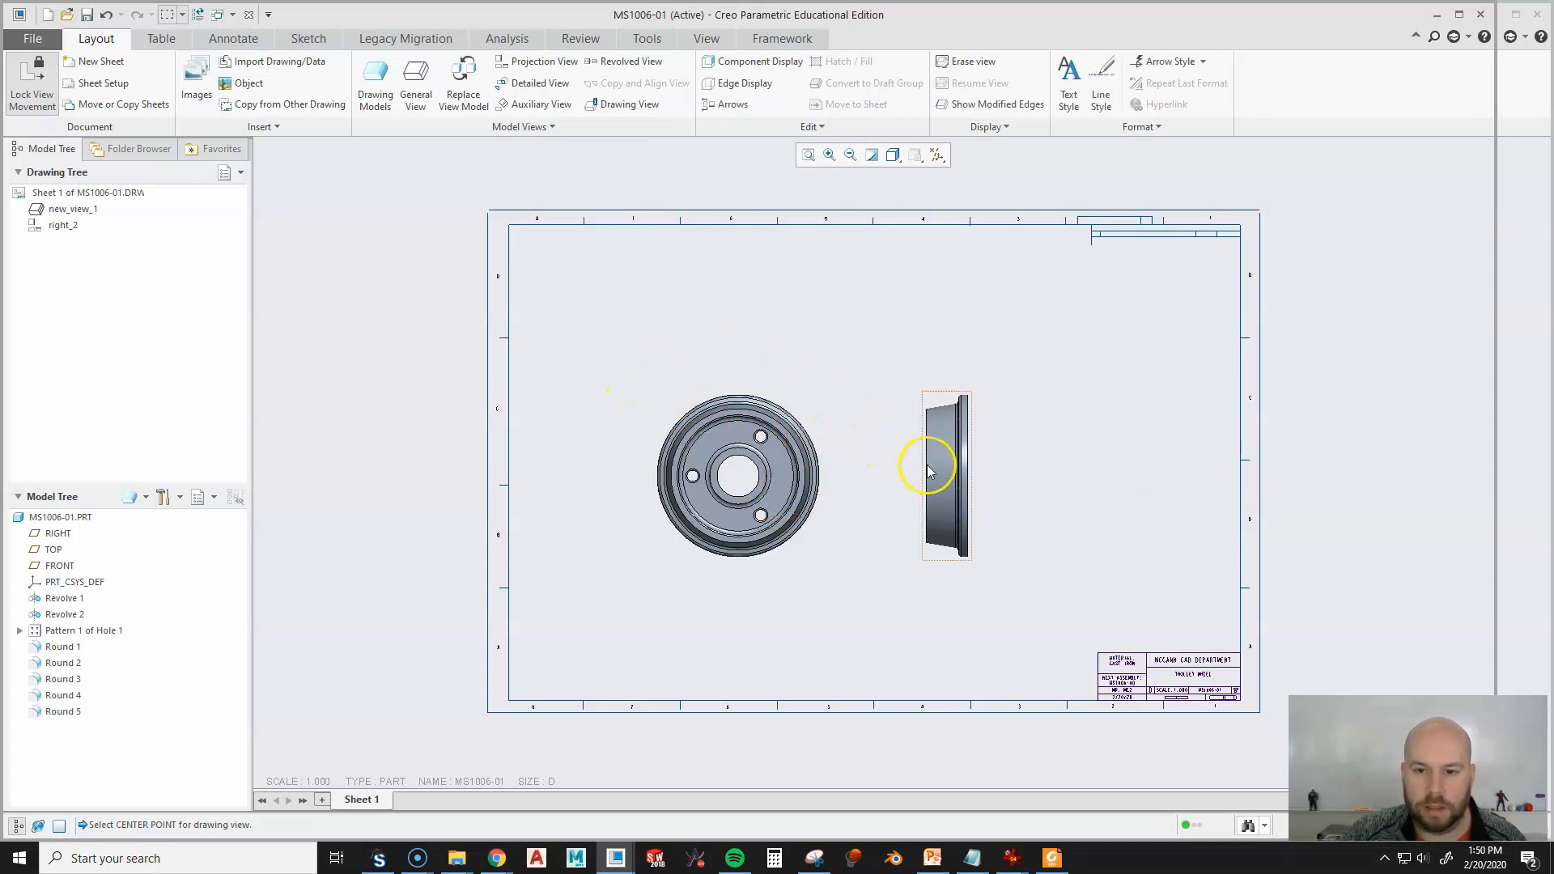
scroll(977, 406, up, 1)
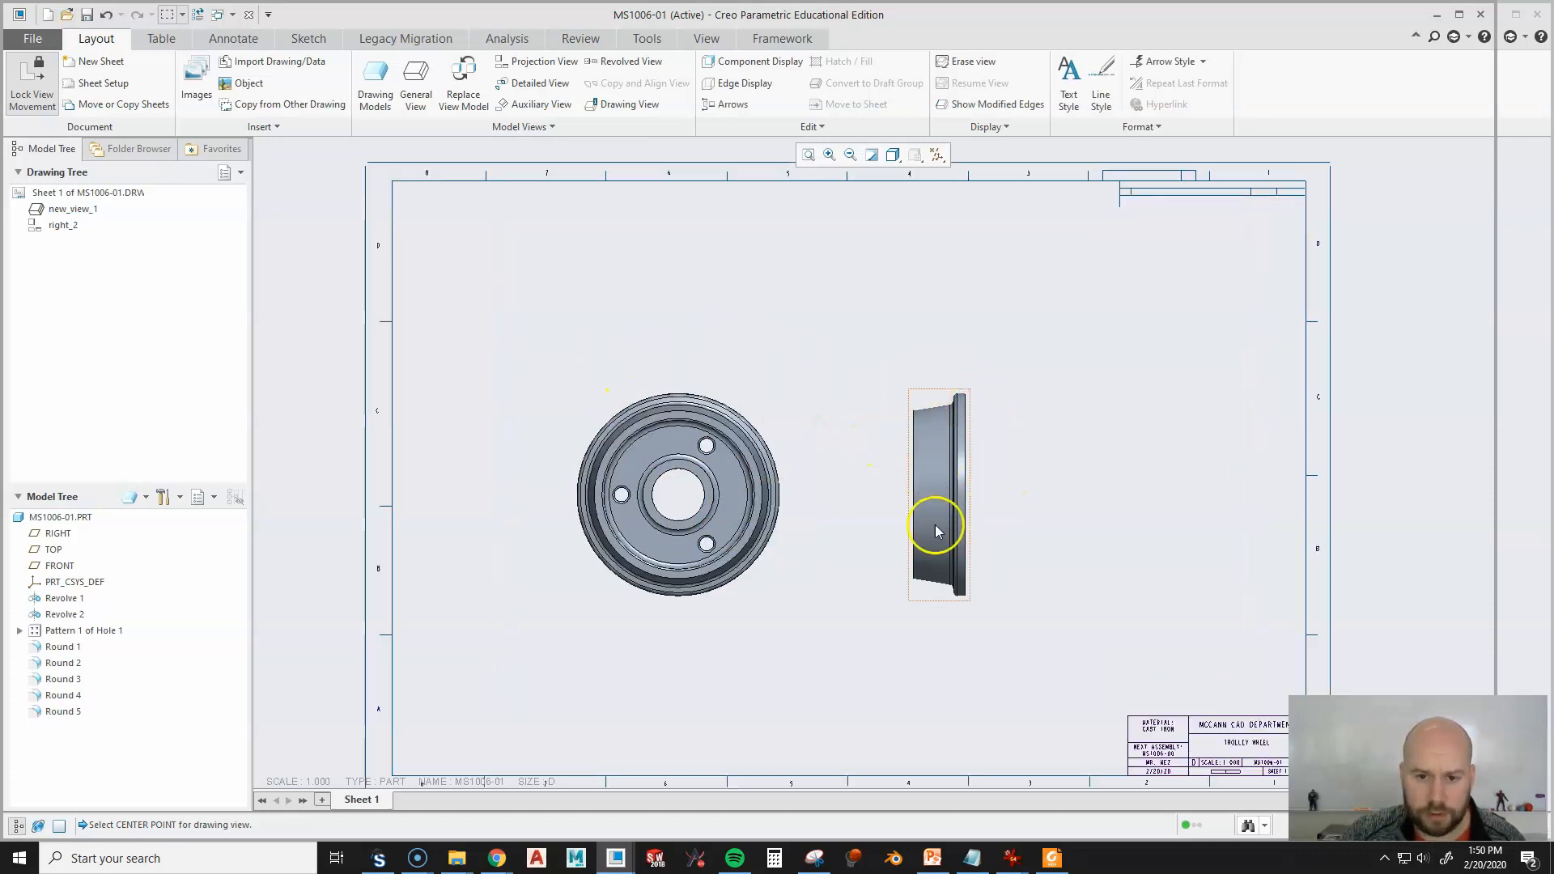
click(762, 401)
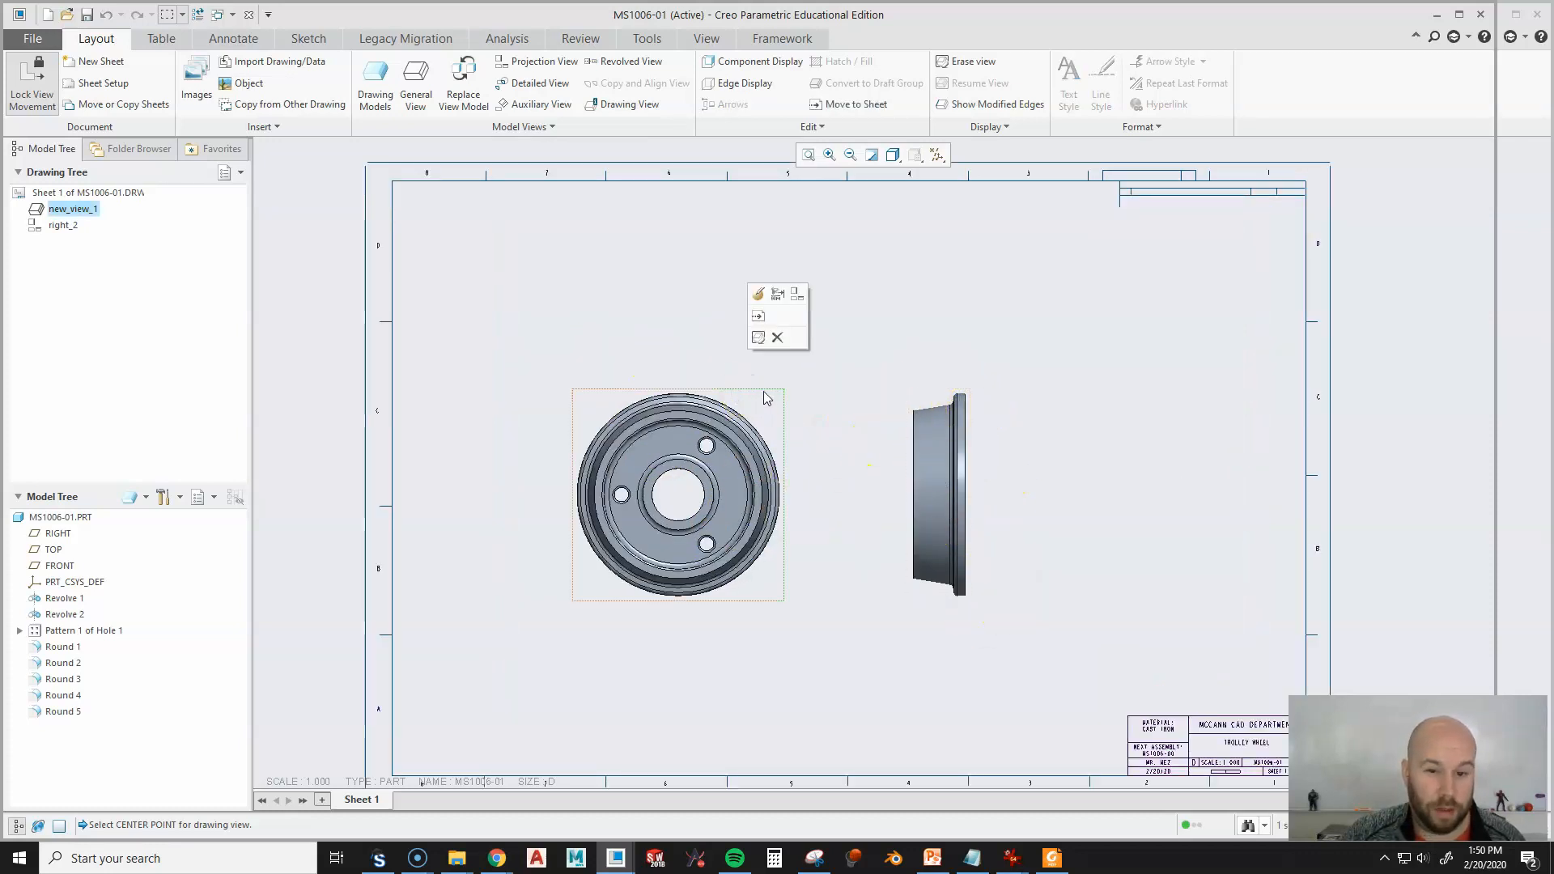
click(842, 424)
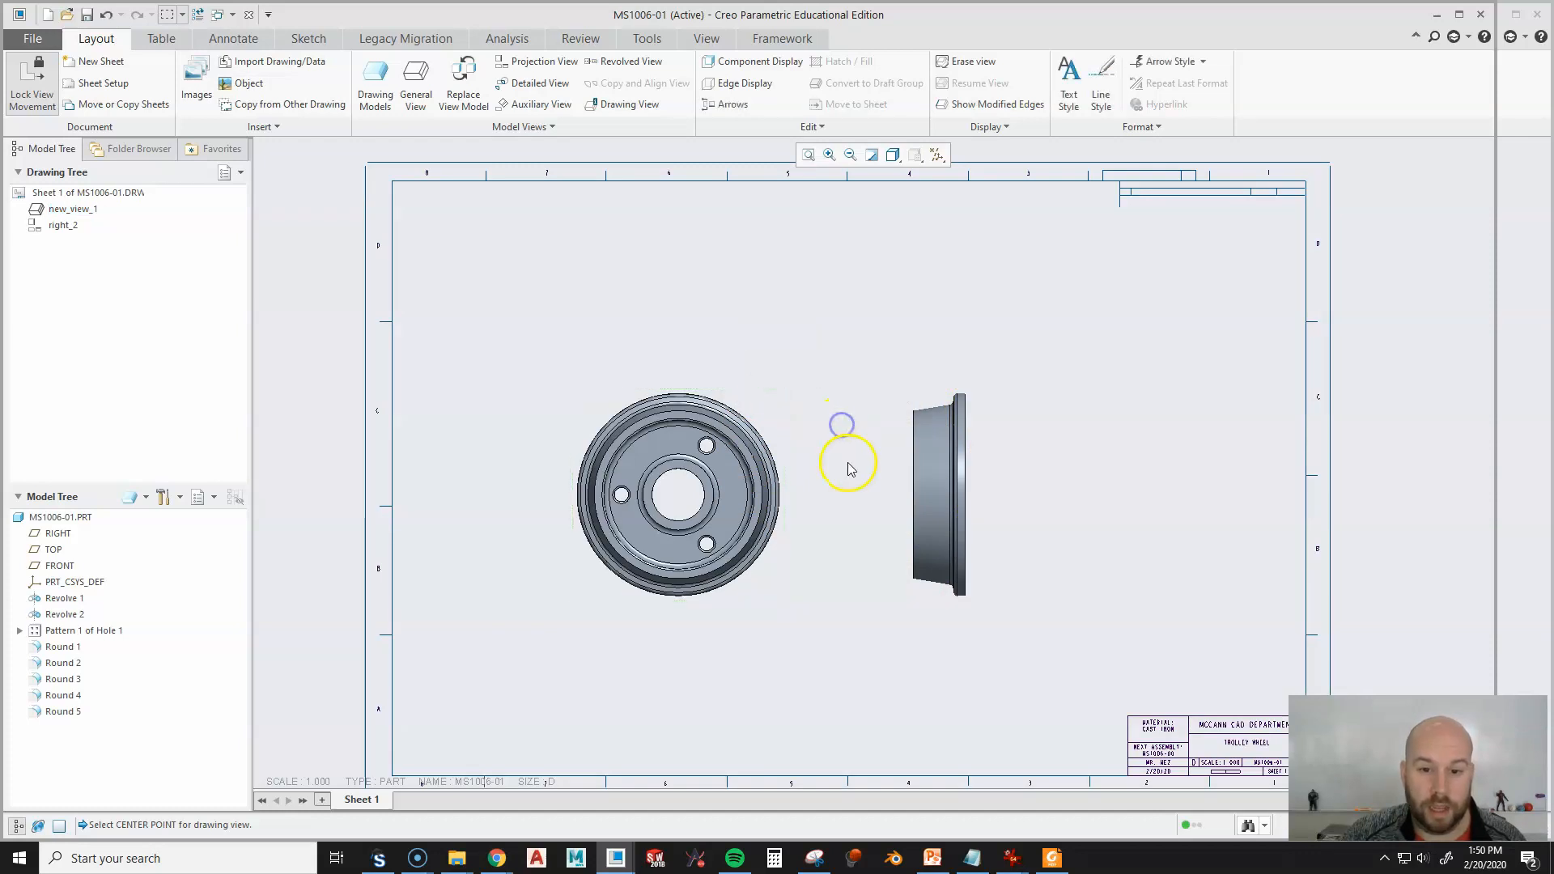
scroll(847, 463, down, 1)
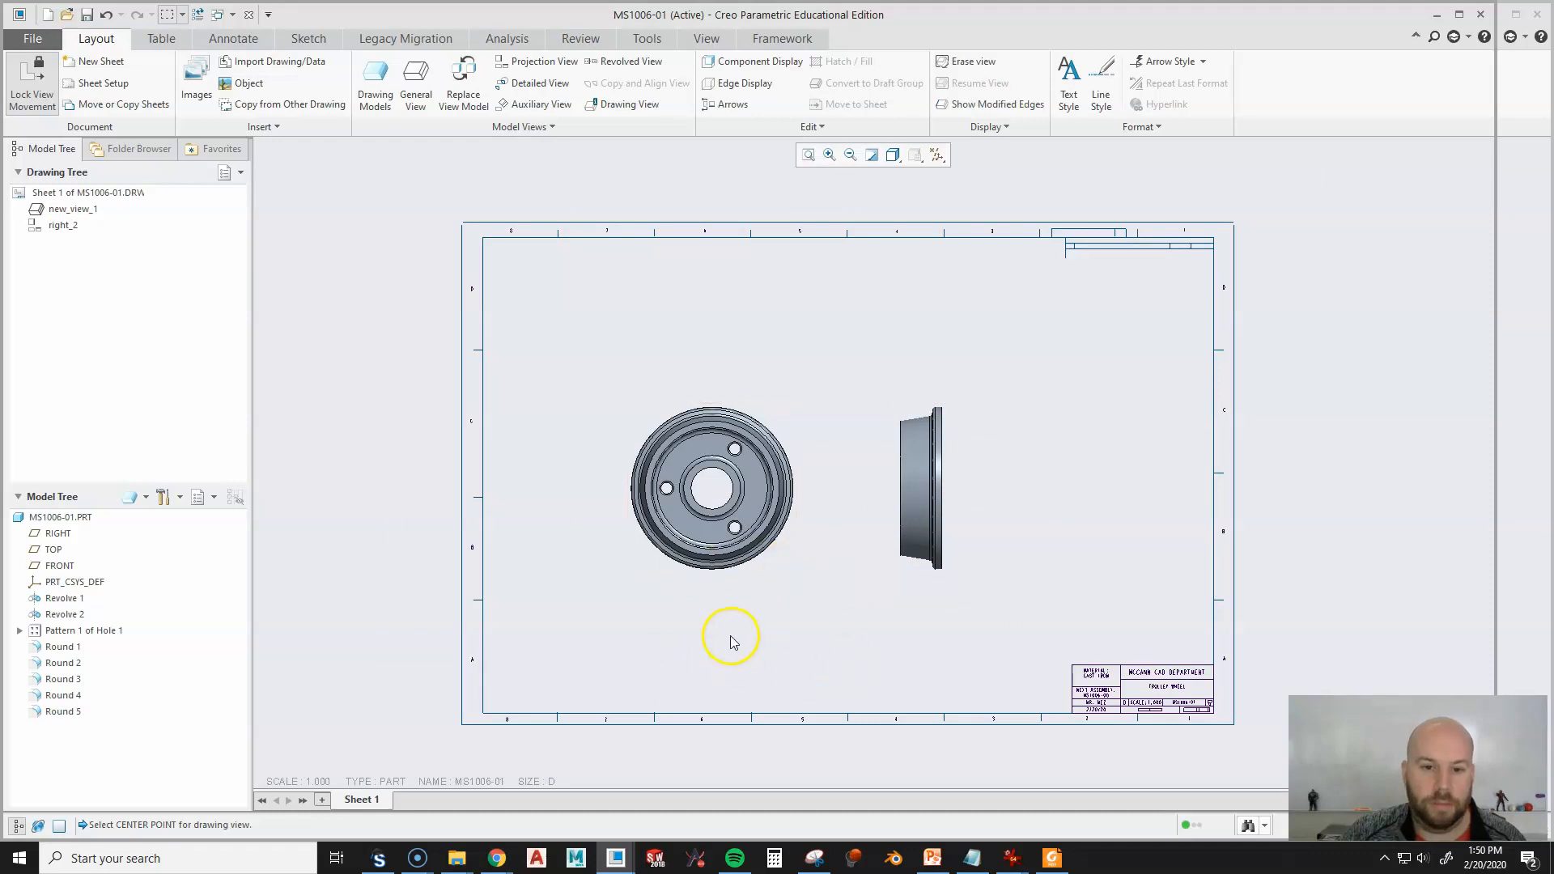
Place a general view of the wheel in the sheet's upper-right area, keeping its default orientation.
right_click(1092, 355)
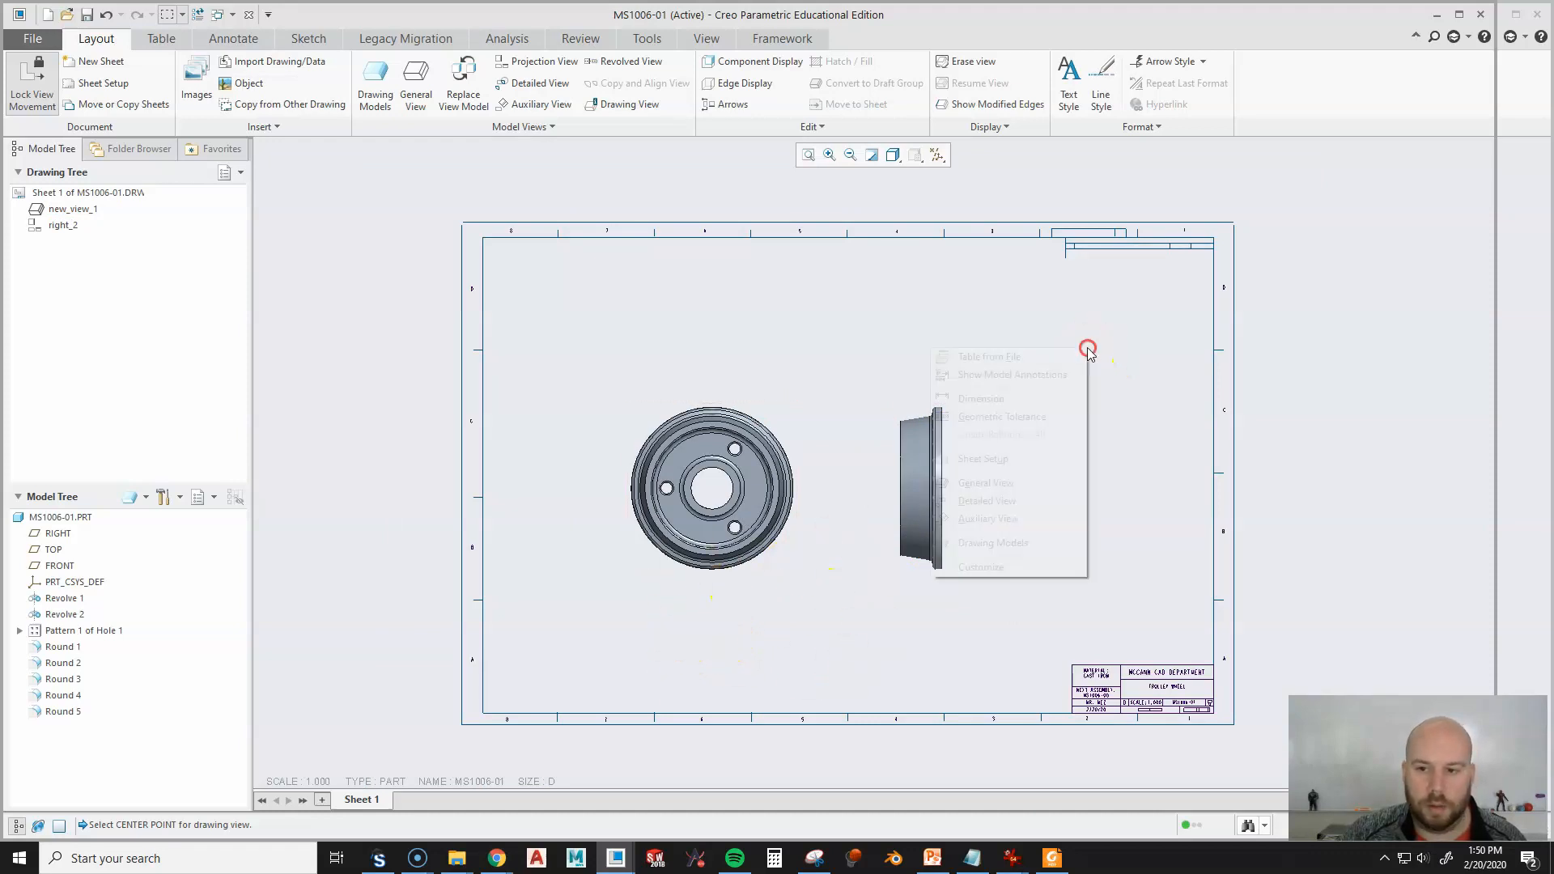
click(1020, 486)
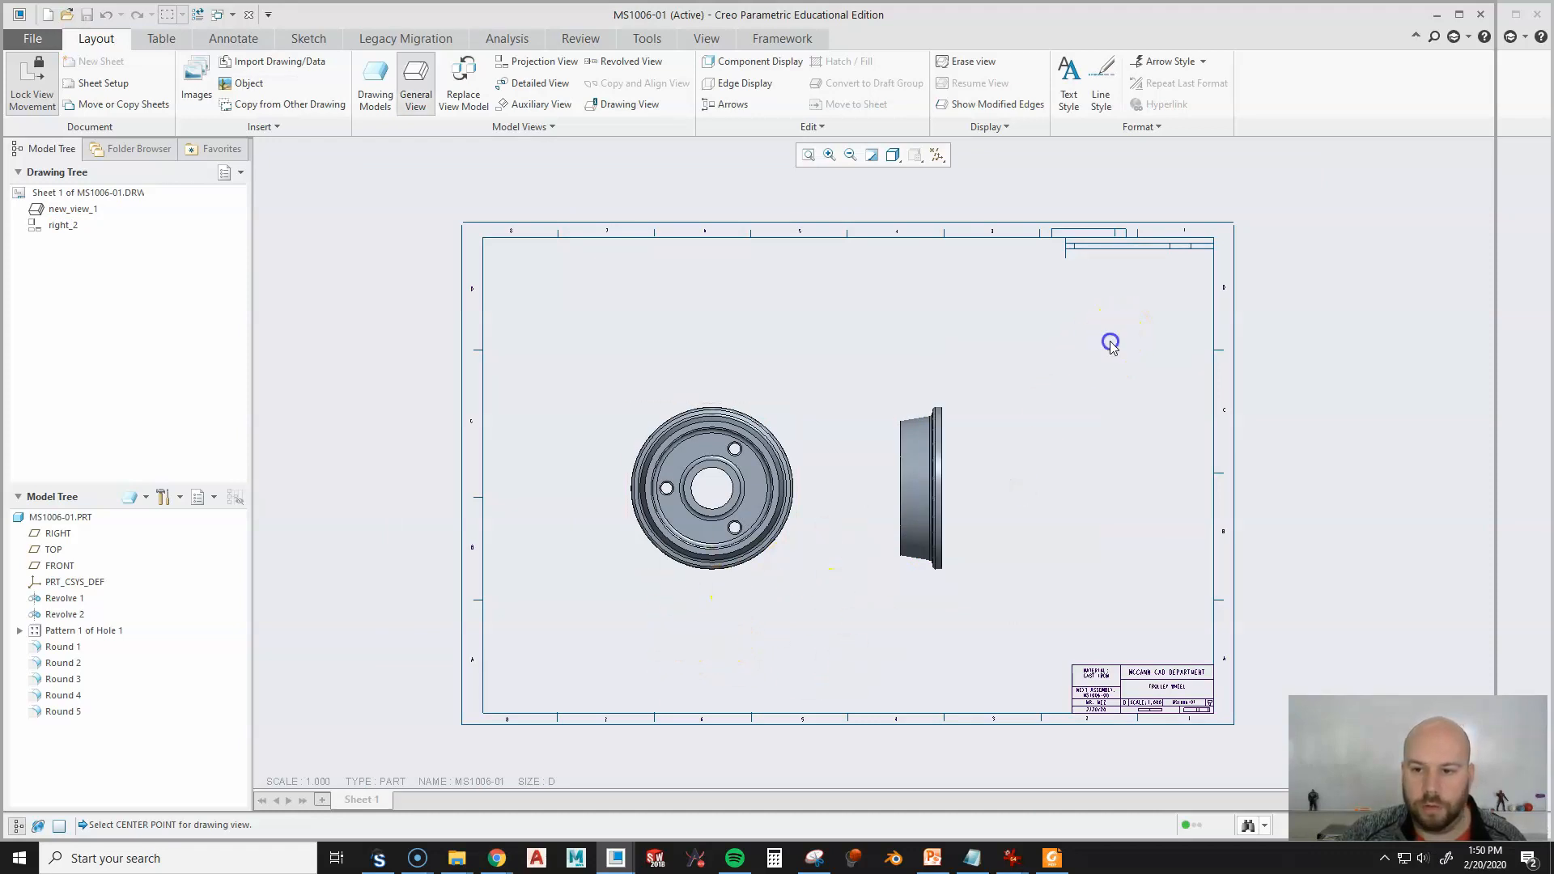
click(1110, 343)
click(1463, 505)
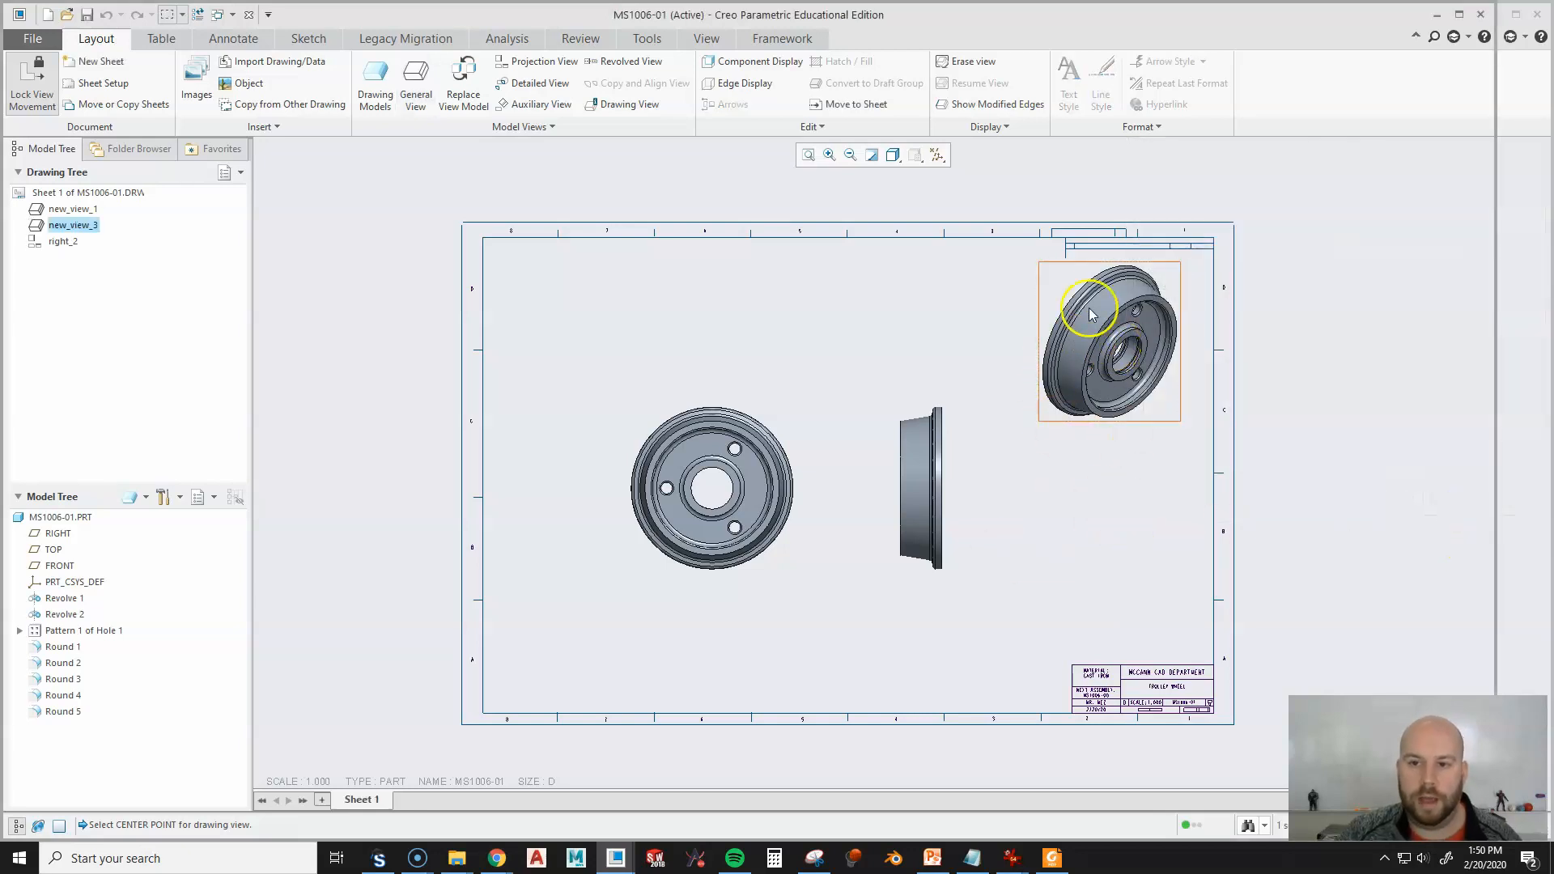
Set the projected side view and the pictorial general view to No Hidden display style with Dimmed tangent edges.
ctrl+click(931, 489)
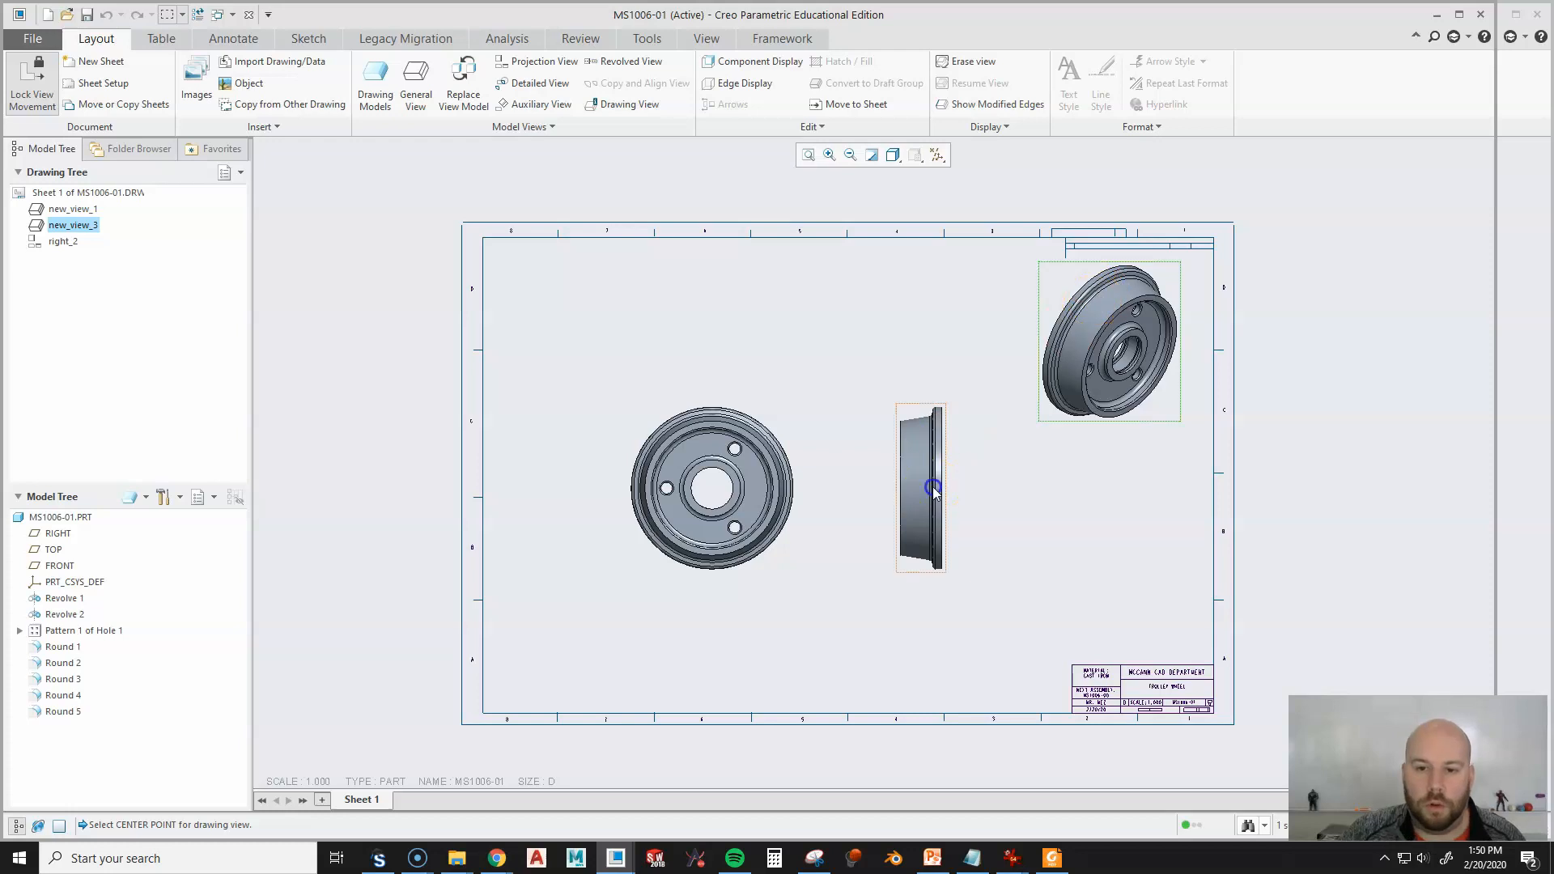
ctrl+click(708, 505)
click(732, 442)
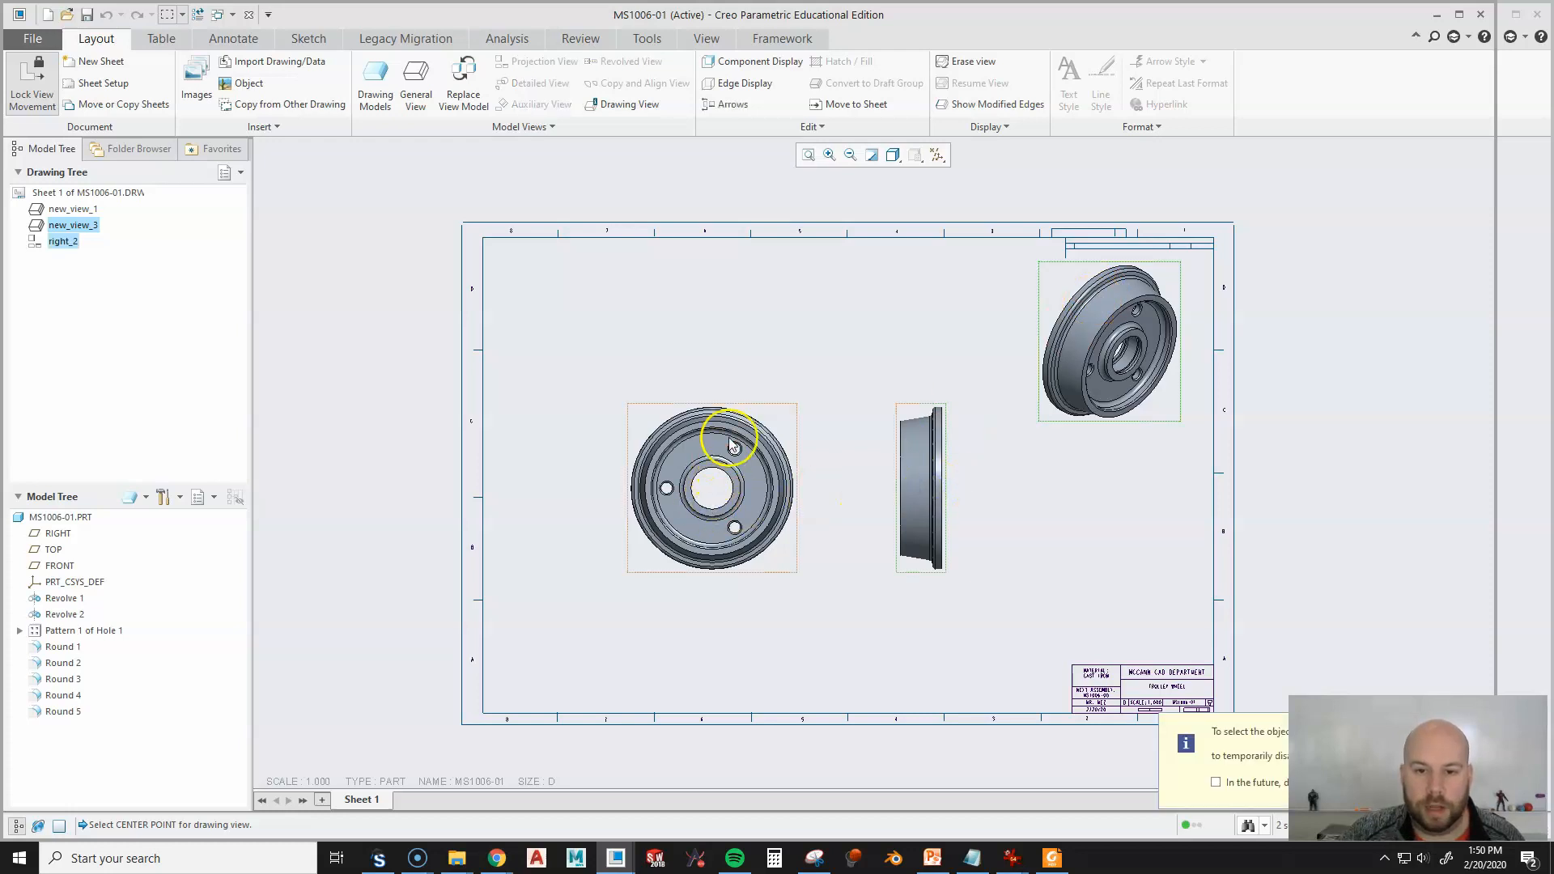
right_click(731, 442)
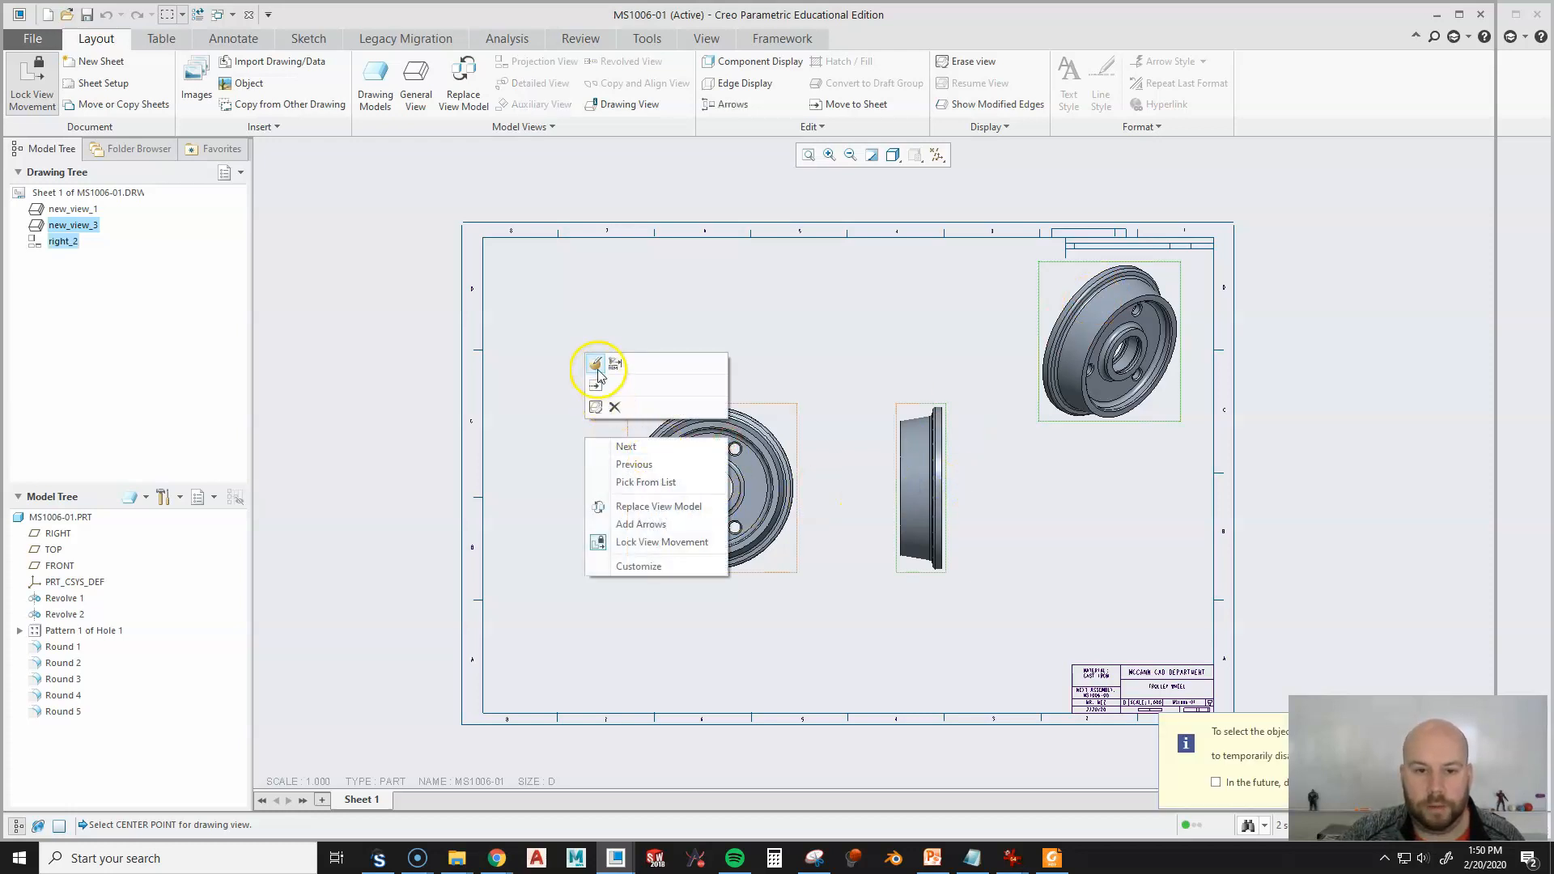
click(598, 370)
click(1295, 220)
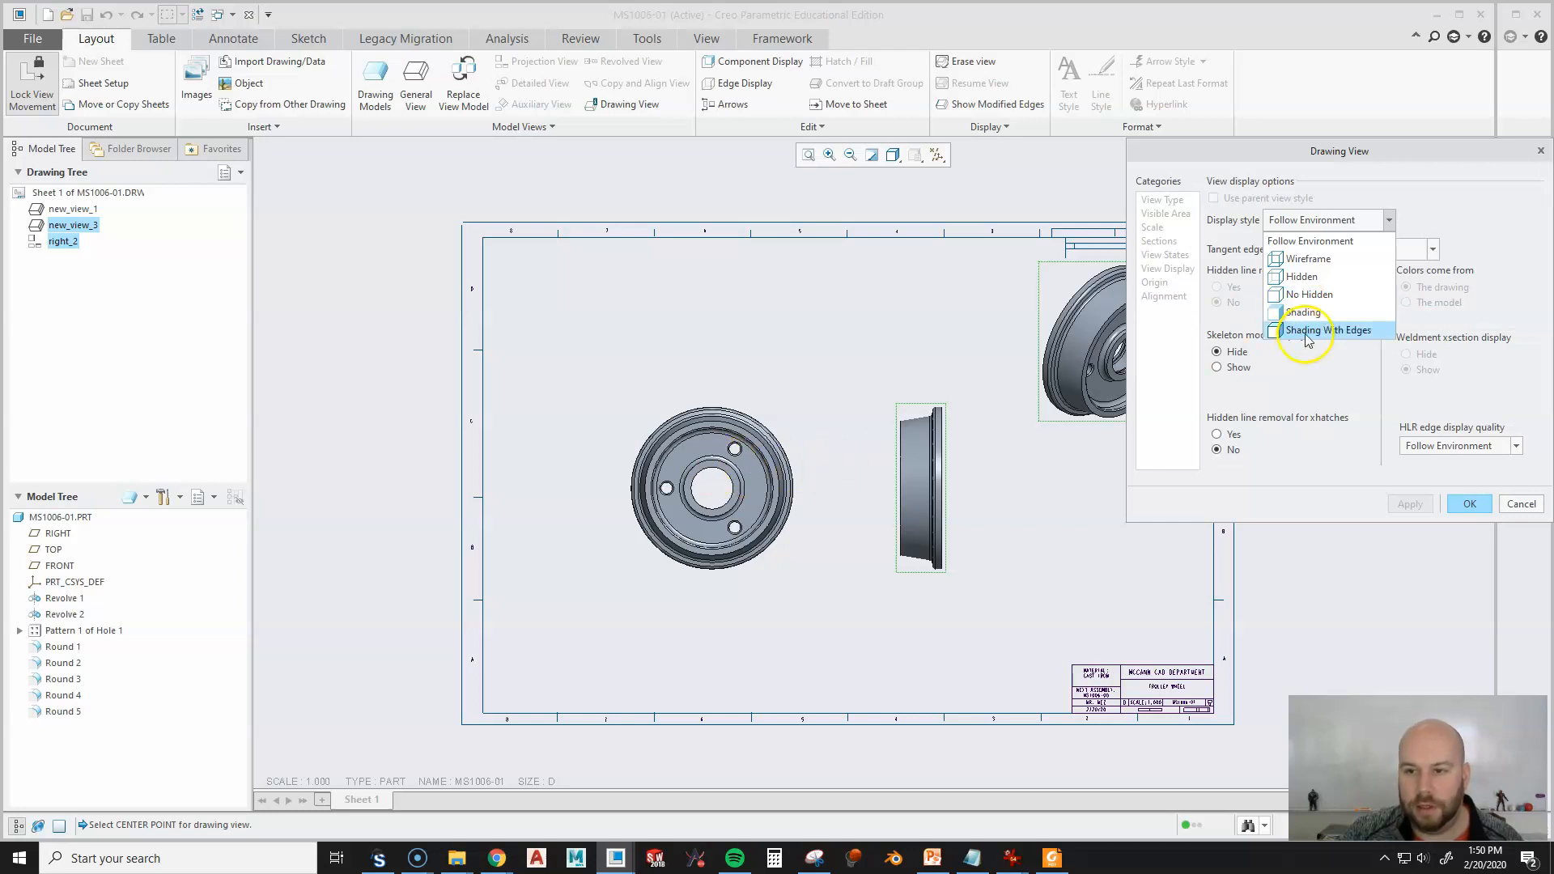
click(1315, 295)
click(1362, 260)
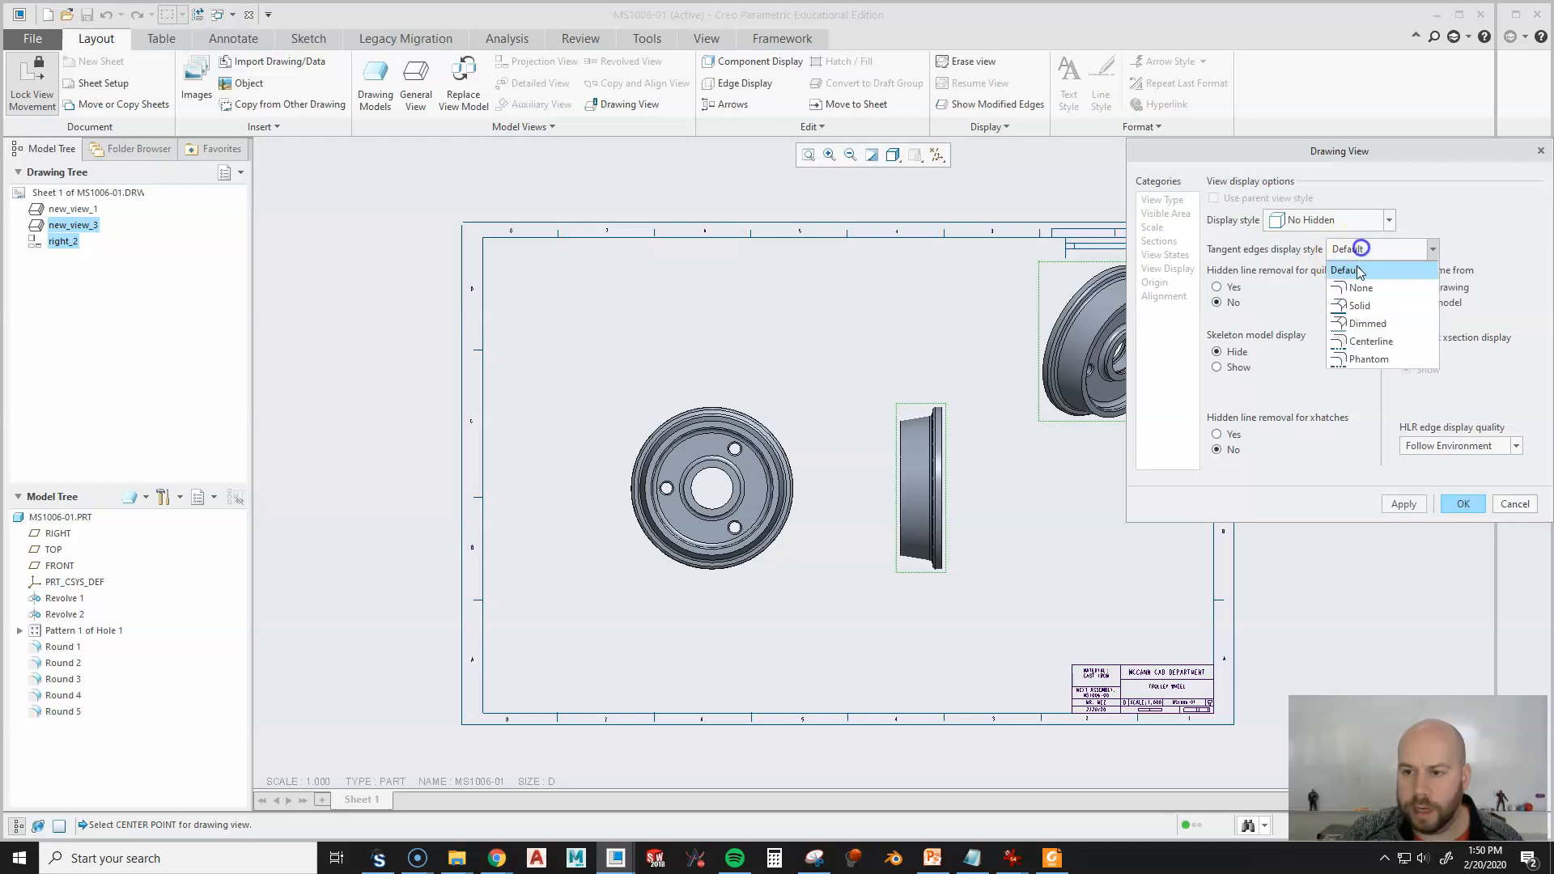
click(1362, 325)
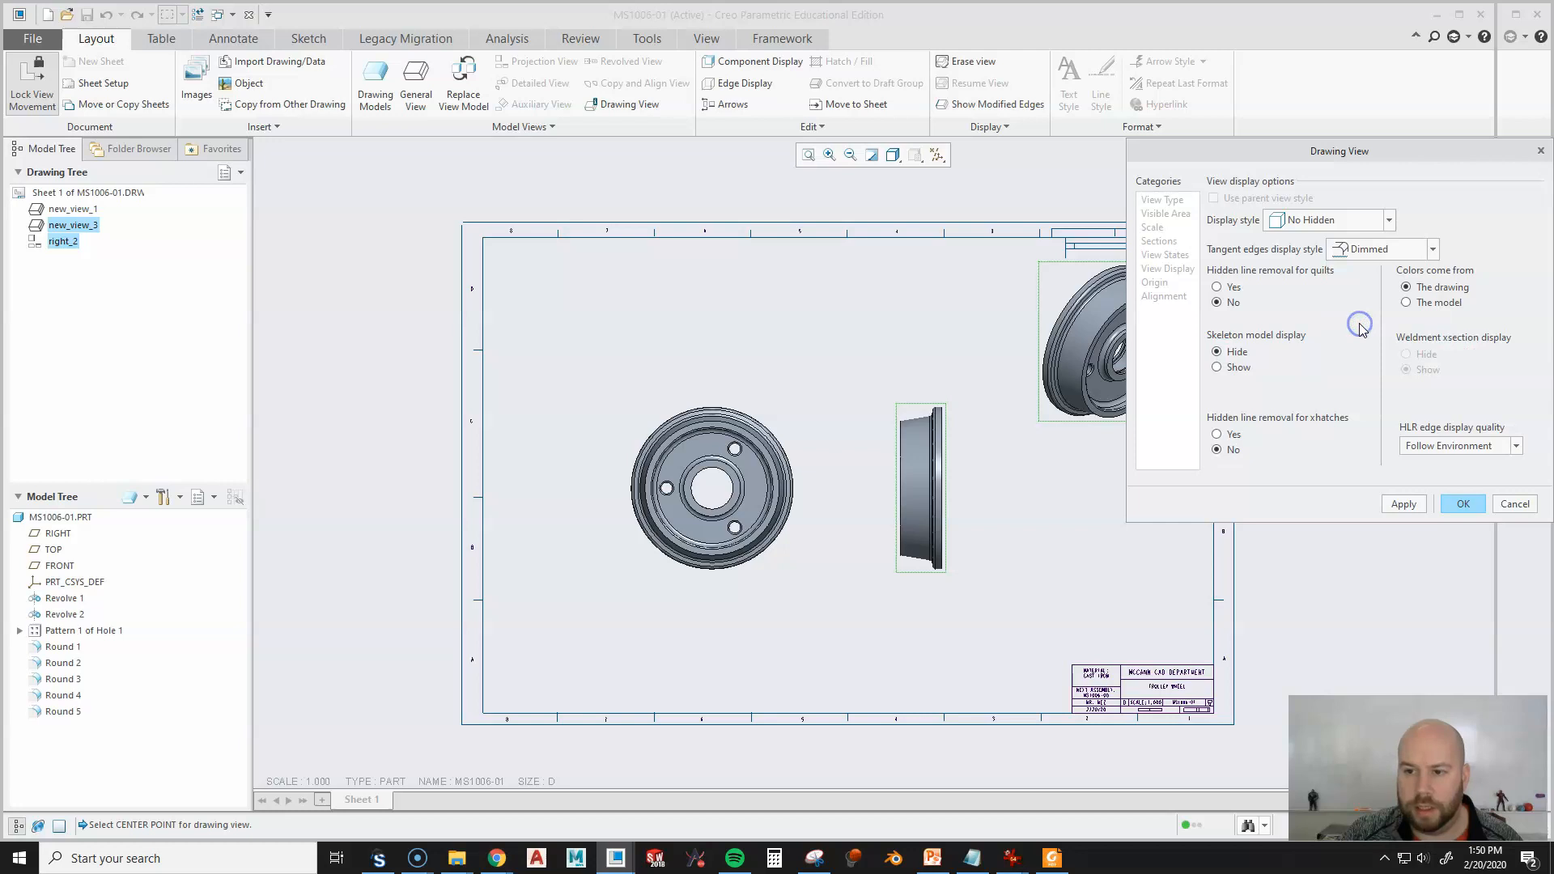
click(1463, 504)
Set the front view of the wheel to No Hidden display style with Dimmed tangent edges.
click(704, 531)
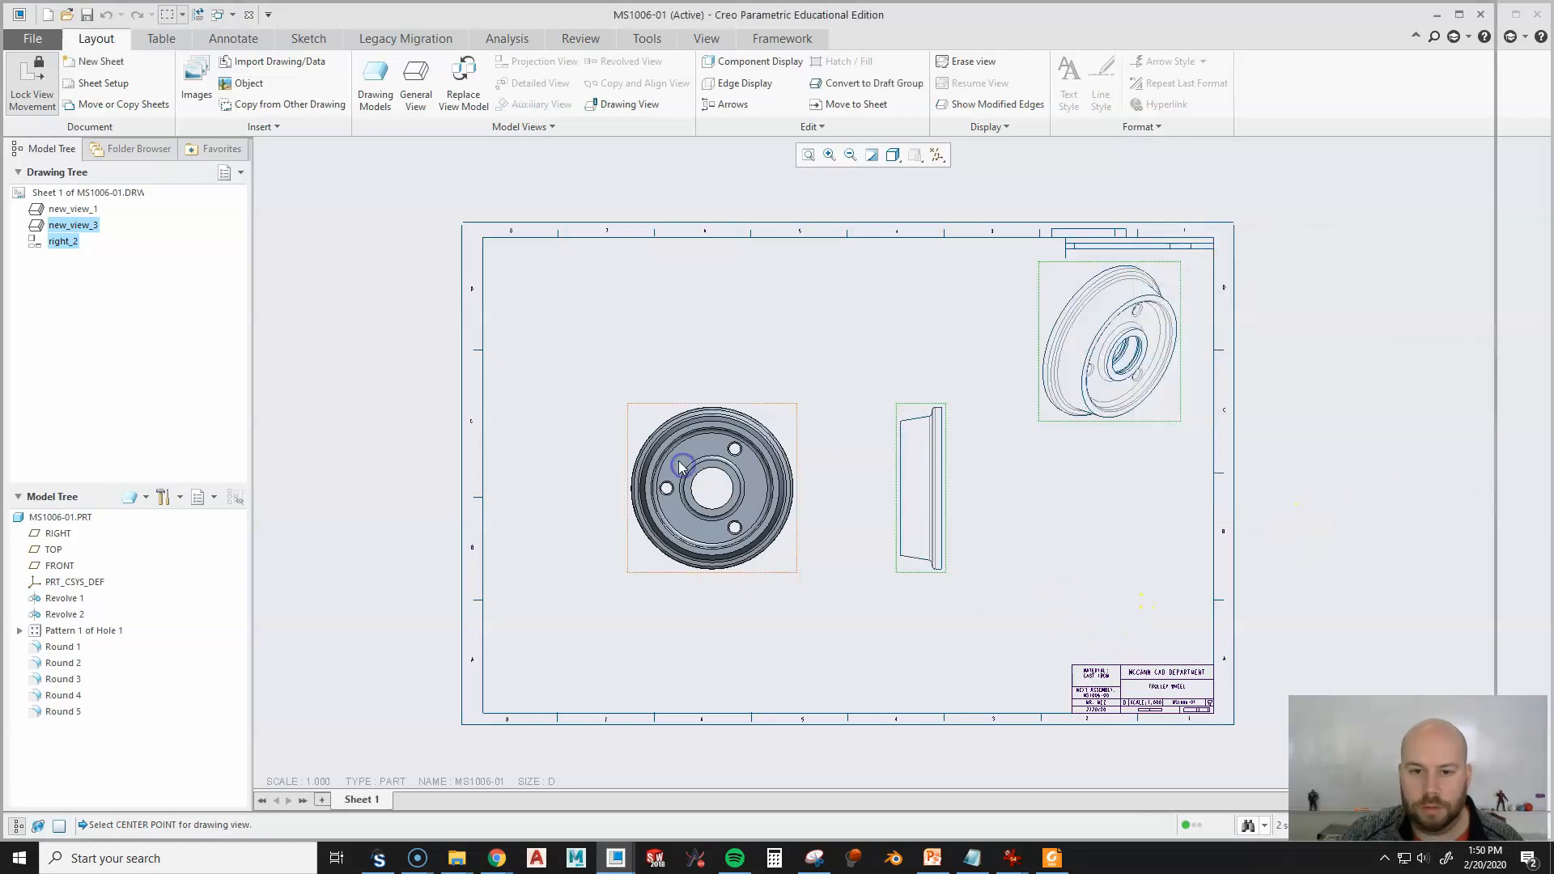
click(691, 368)
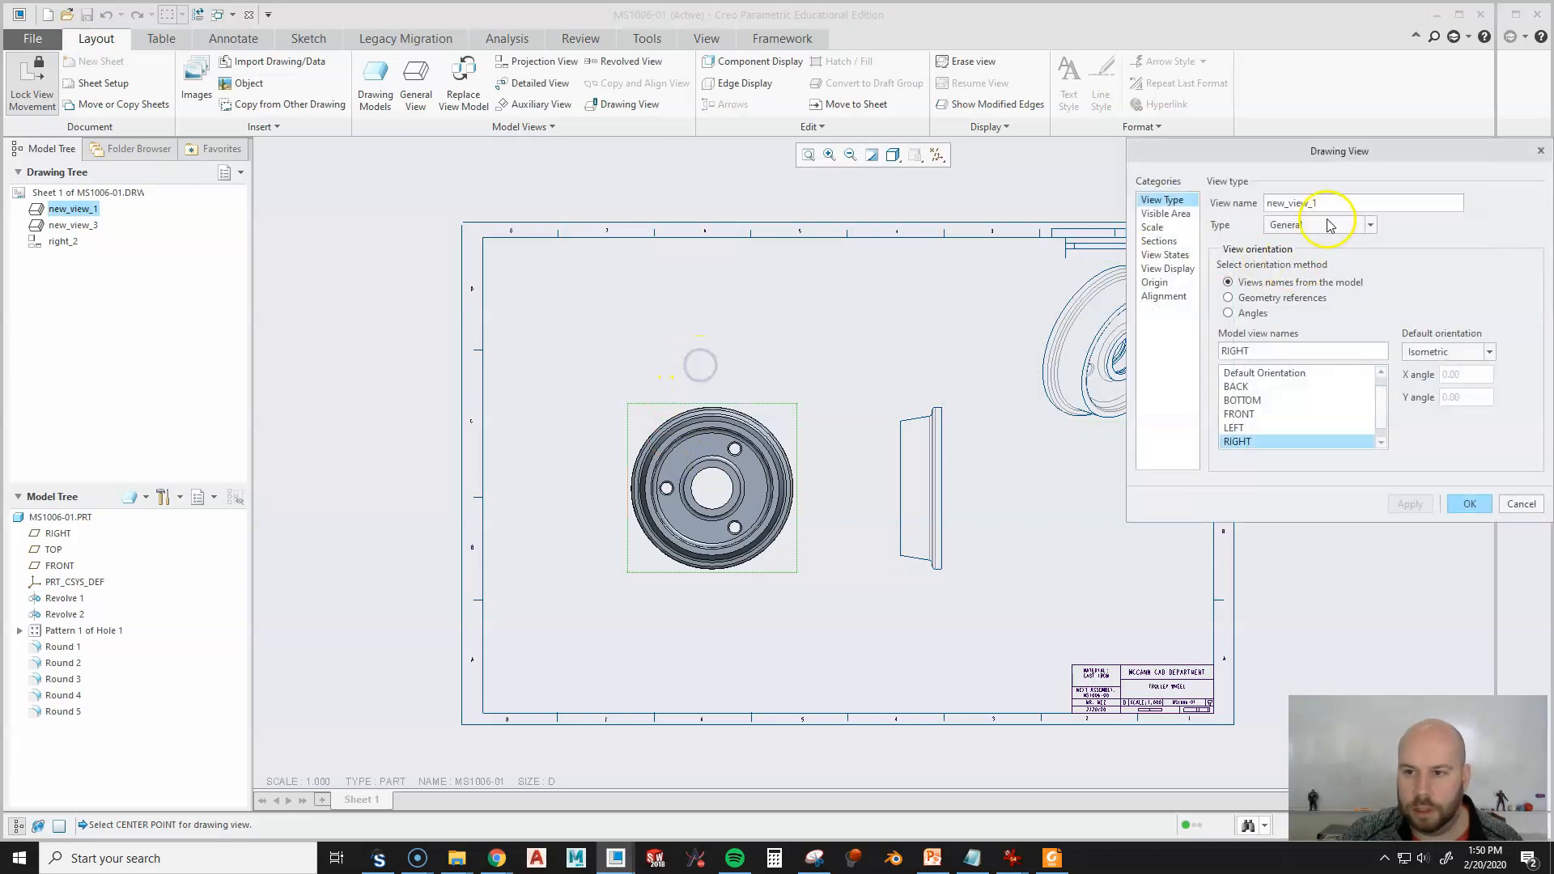
click(1170, 271)
click(1295, 220)
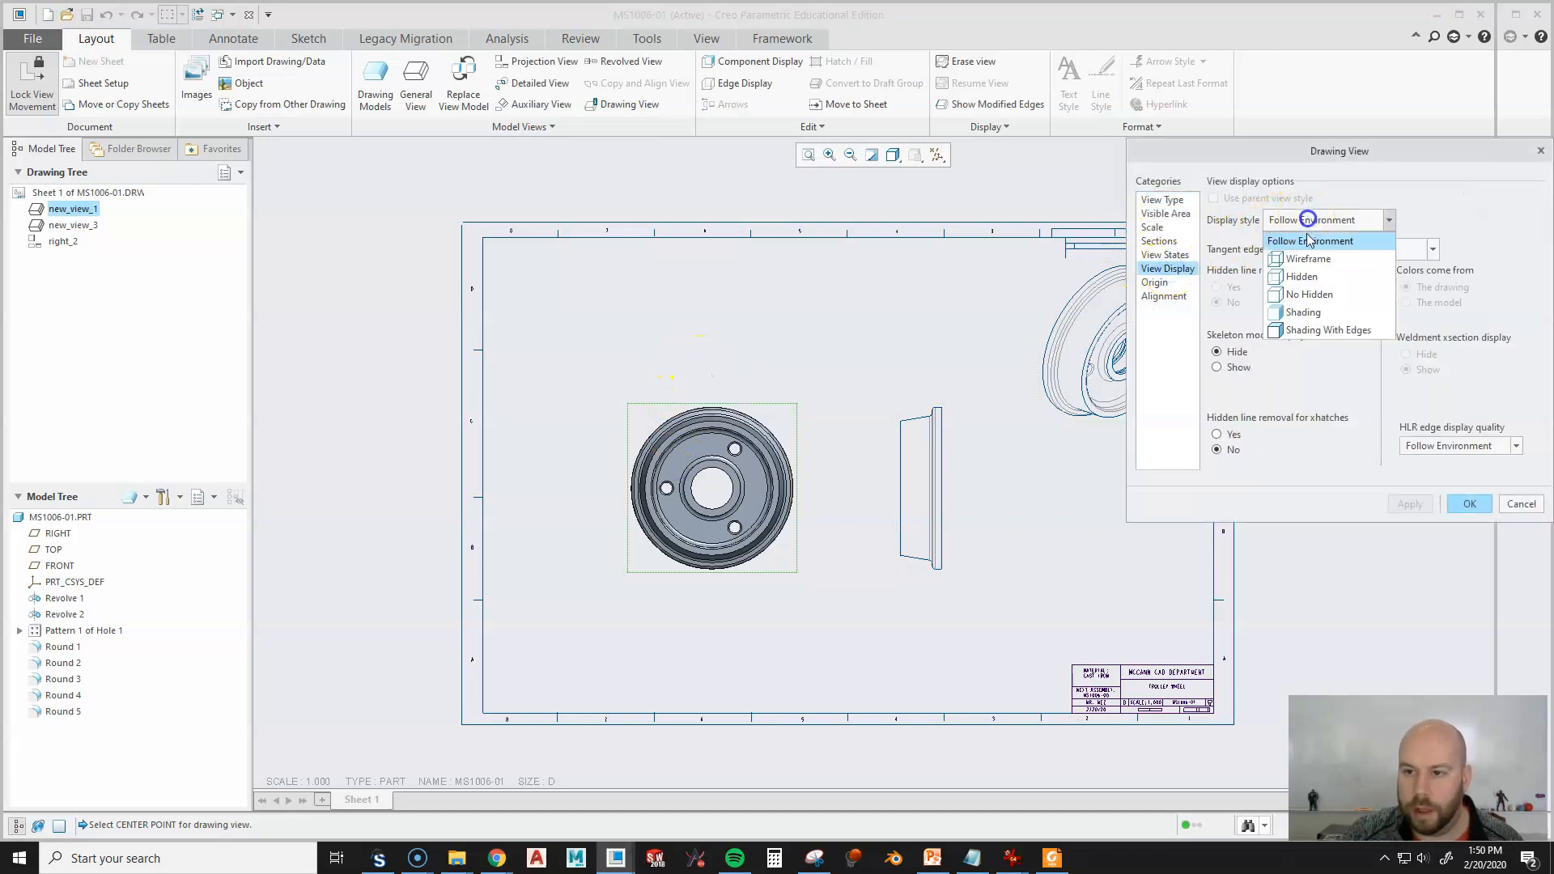
click(1311, 296)
click(1376, 250)
click(1361, 278)
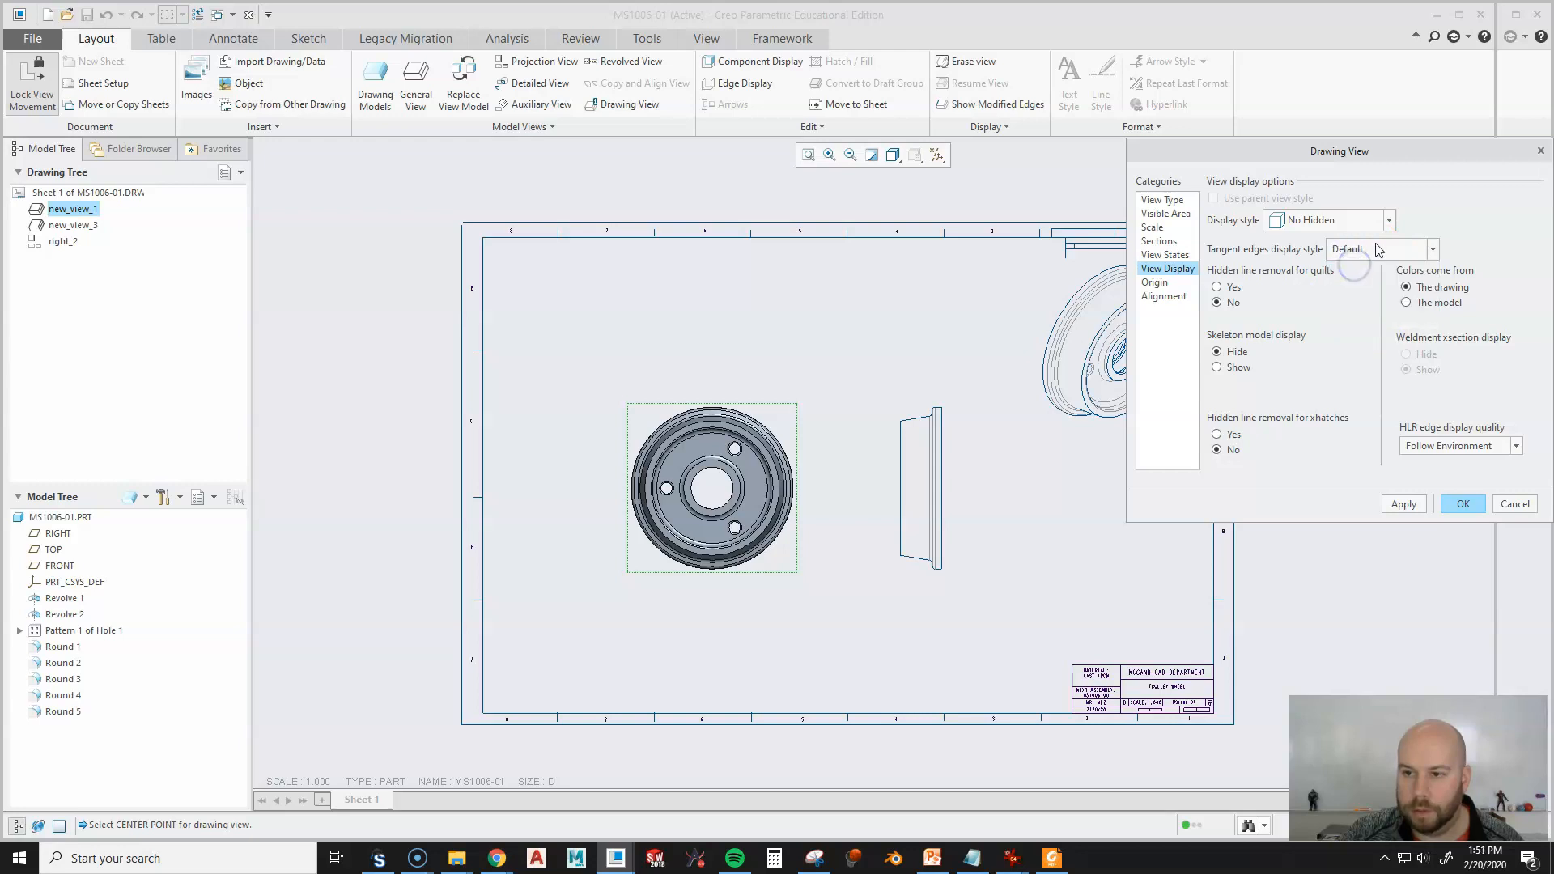
click(1412, 249)
click(1373, 327)
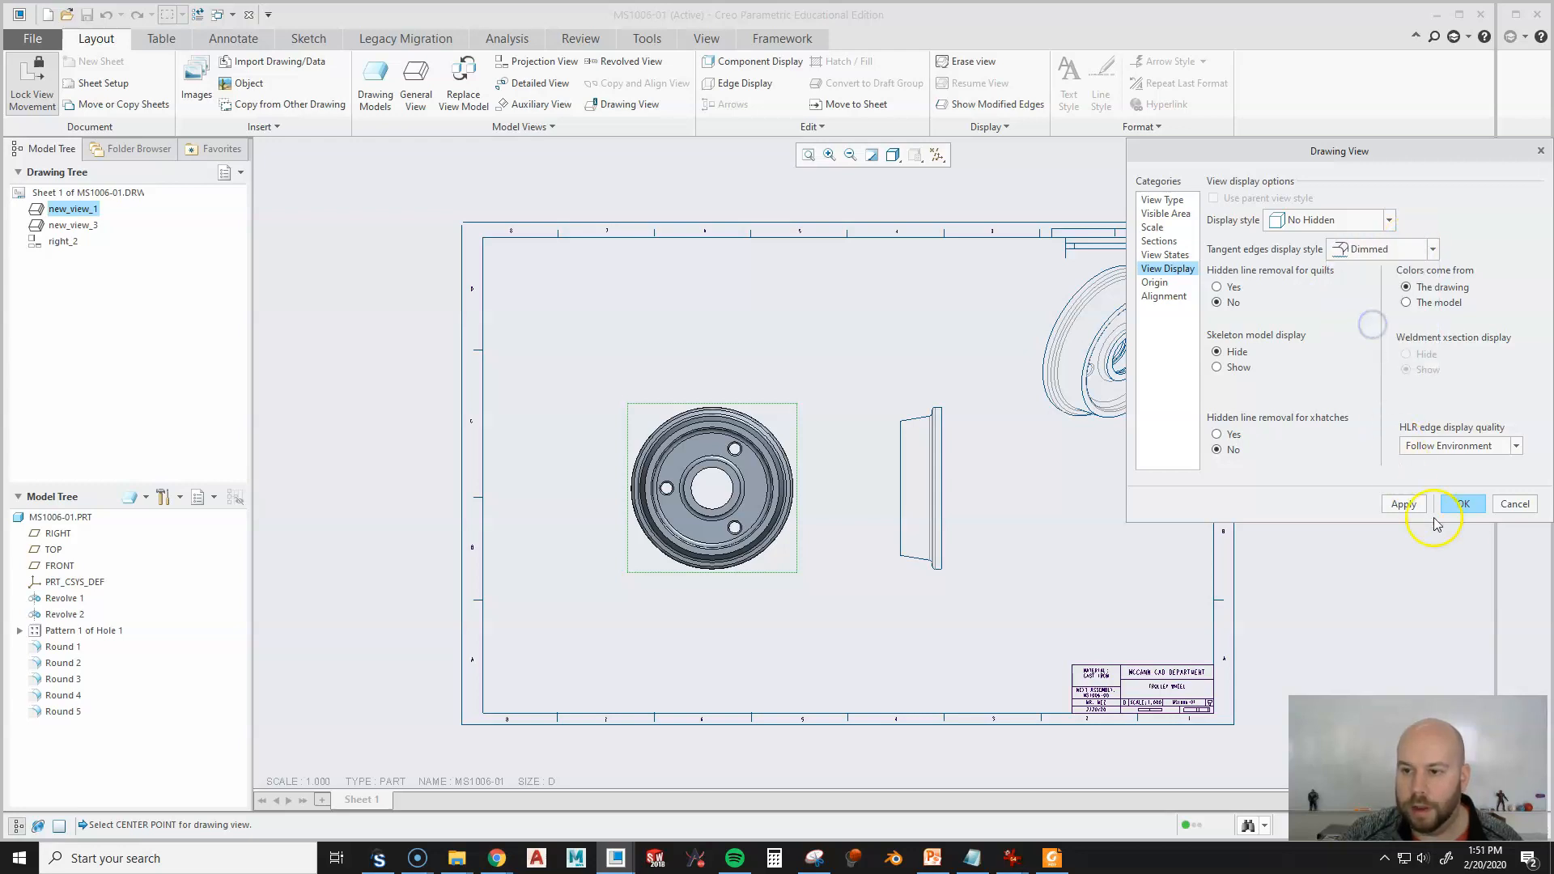
click(1465, 507)
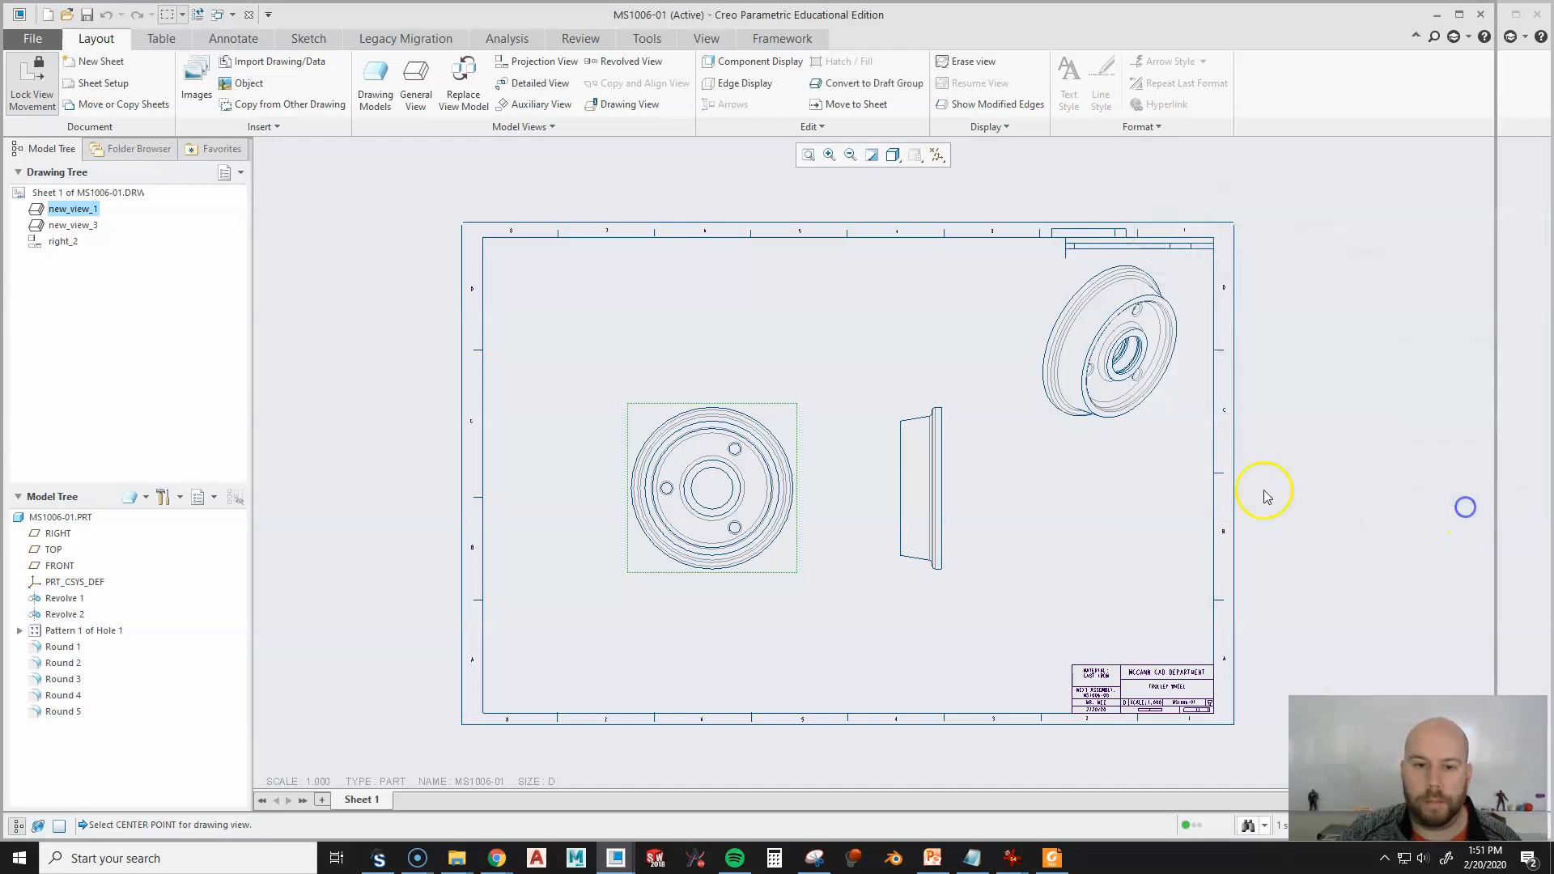
click(829, 683)
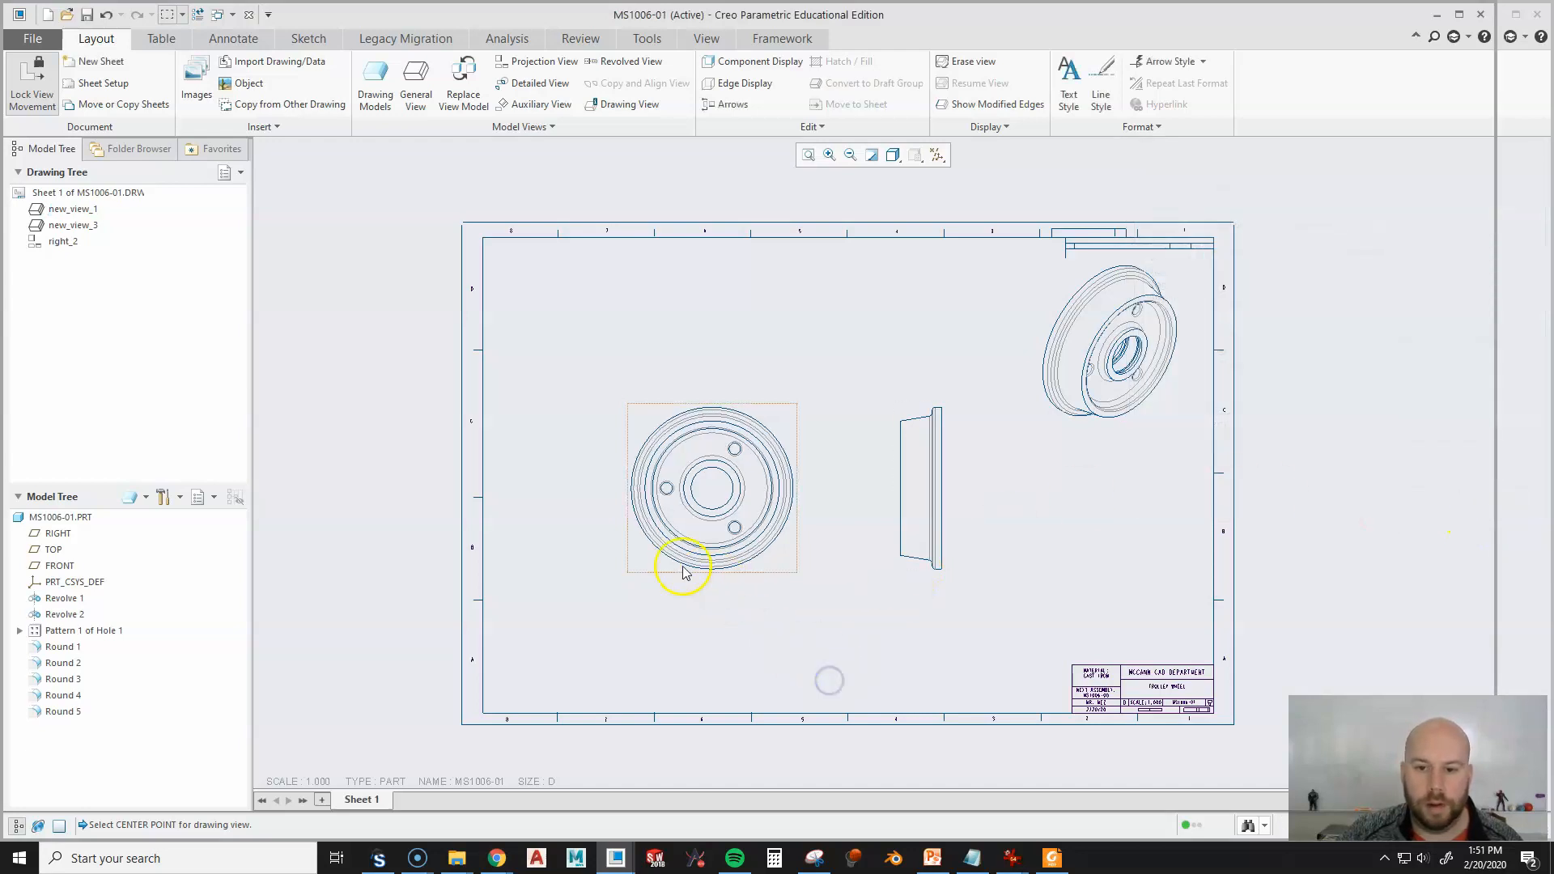
Unlock view movement and move the pictorial view slightly down and right within the sheet border.
click(1089, 379)
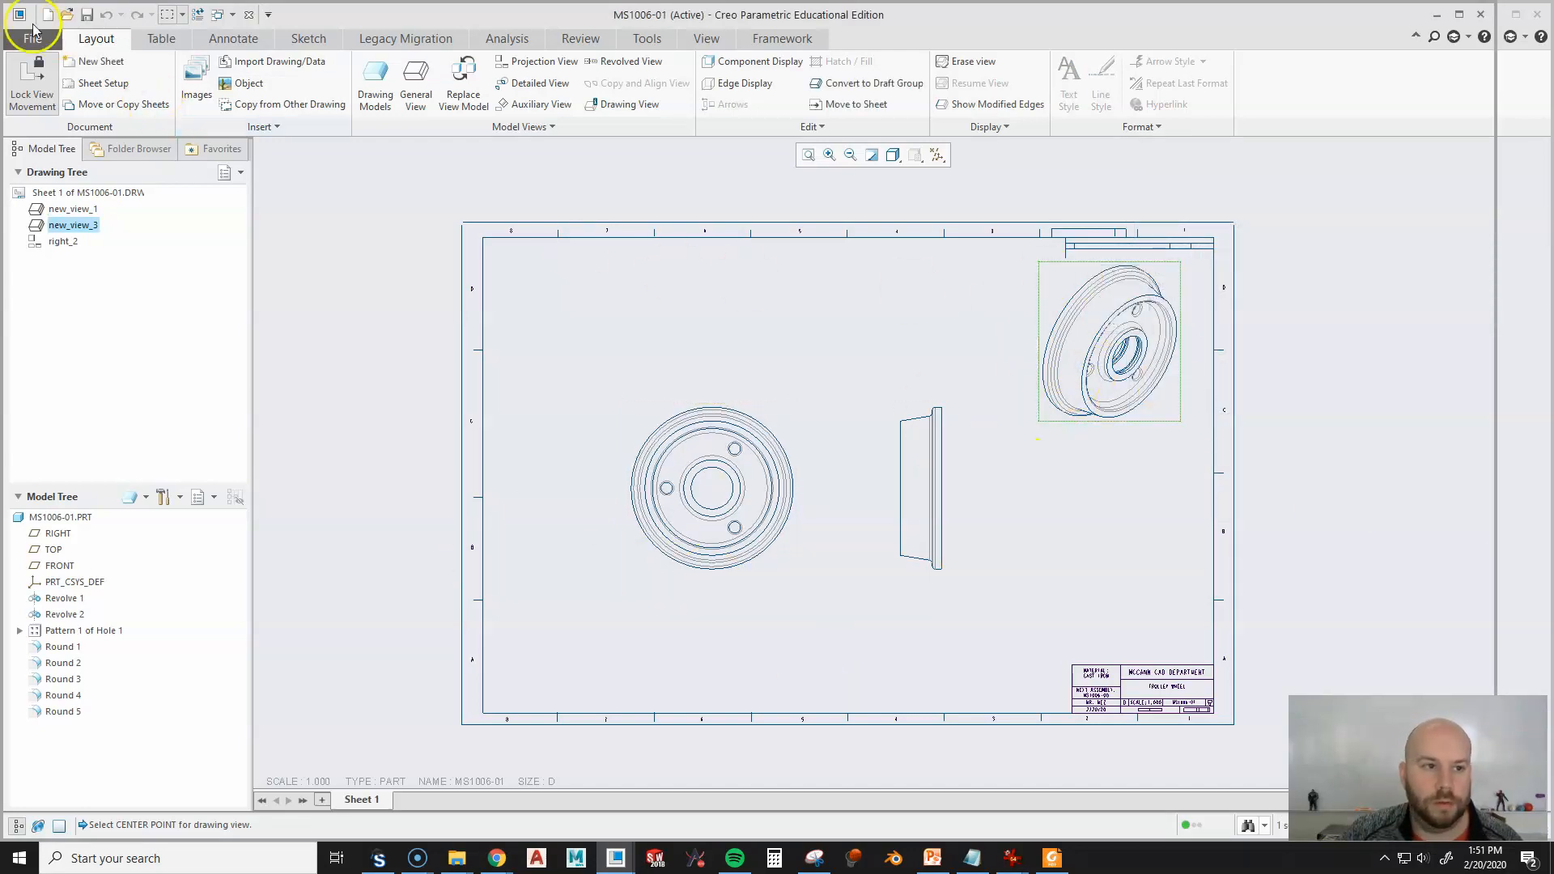
click(30, 86)
click(805, 315)
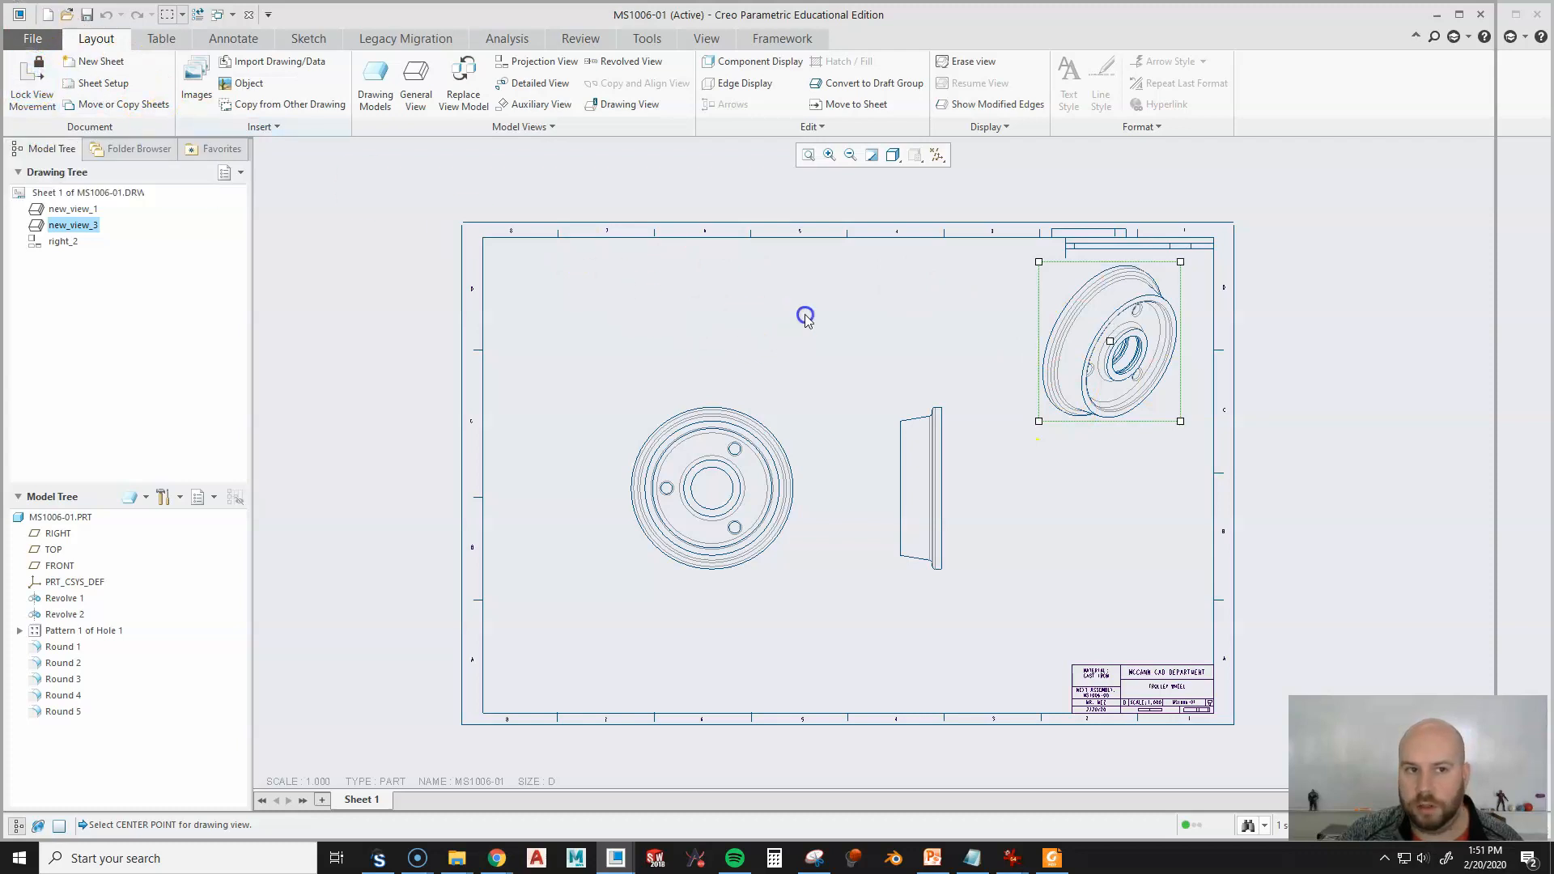
click(1125, 330)
drag(1112, 340, 1119, 364)
click(1094, 491)
Move the front view of the wheel slightly down and left on the sheet.
click(682, 465)
drag(712, 489, 687, 506)
click(1207, 579)
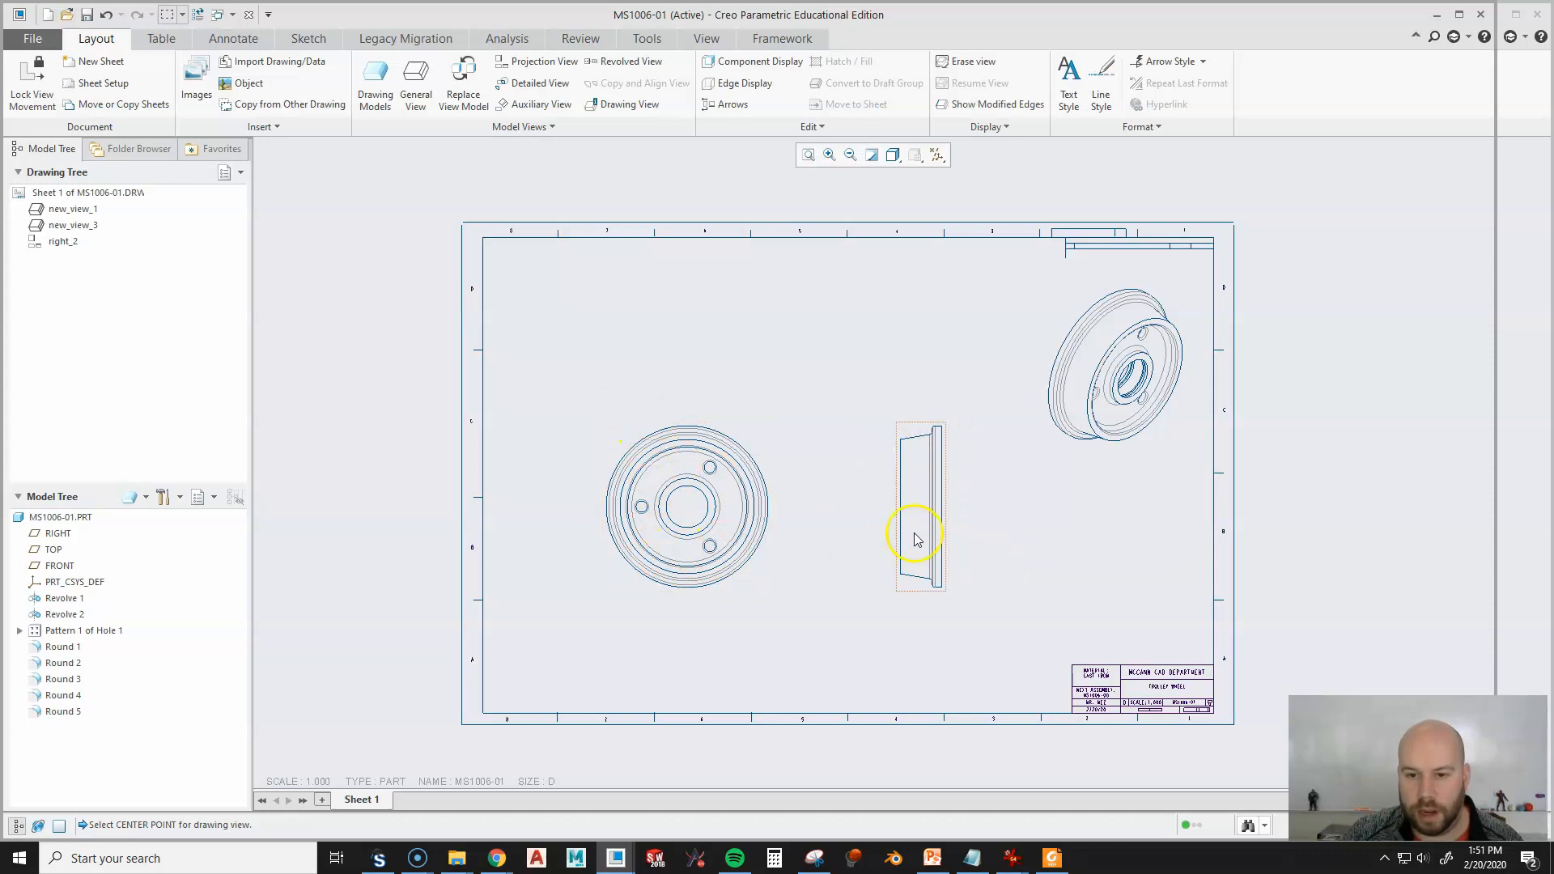
Move the projected side view slightly left, closer to the front view.
scroll(648, 520, up, 2)
scroll(649, 520, up, 2)
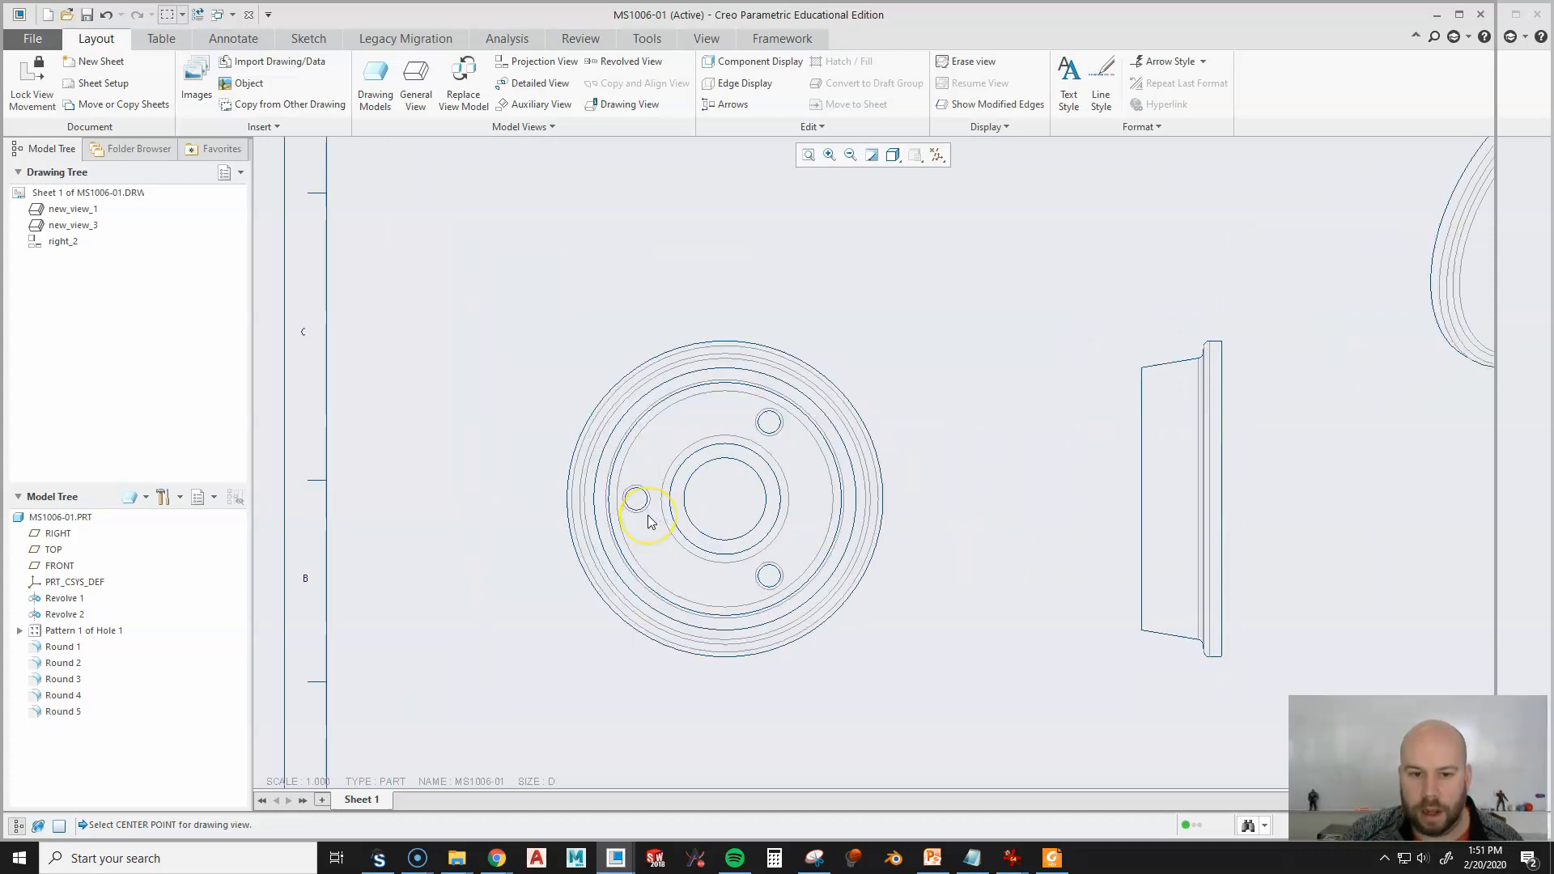
scroll(648, 520, down, 2)
scroll(648, 520, down, 2)
scroll(644, 510, up, 5)
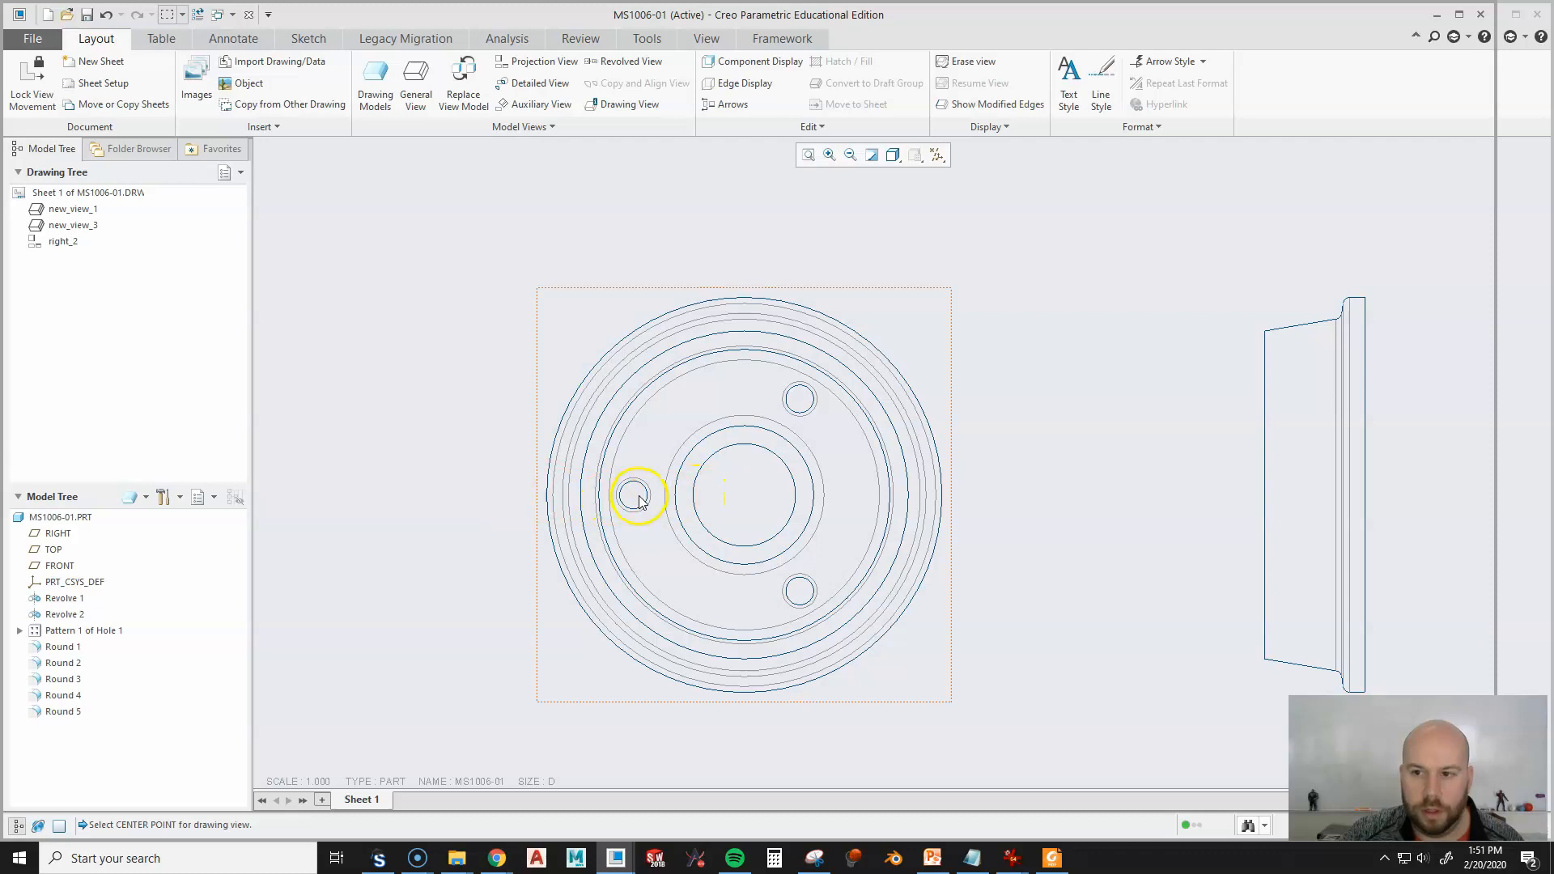
scroll(639, 500, down, 3)
click(986, 477)
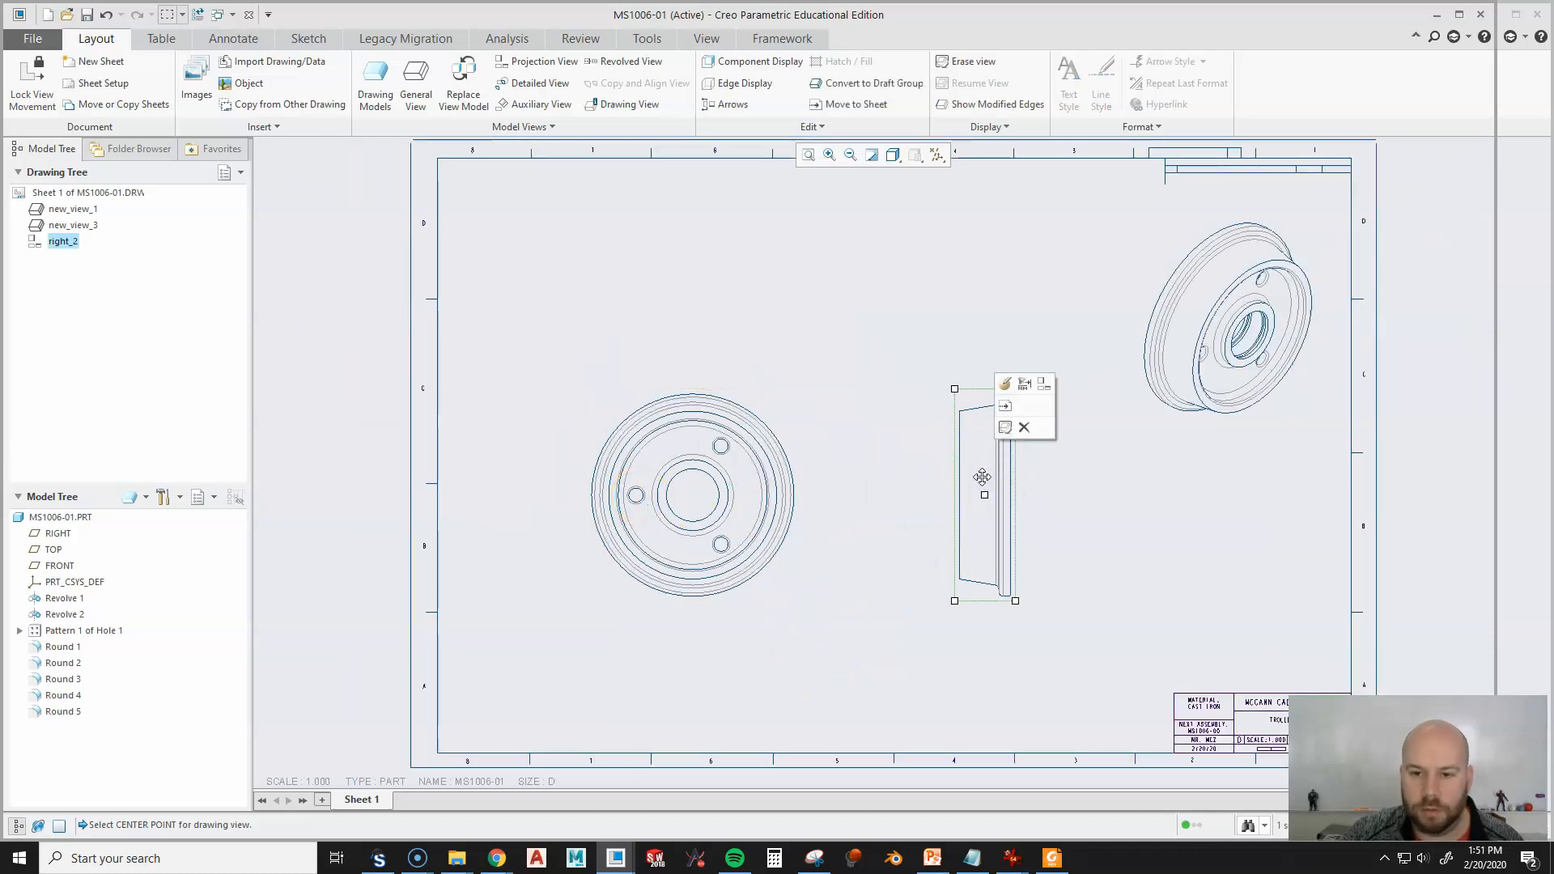
drag(989, 489, 967, 489)
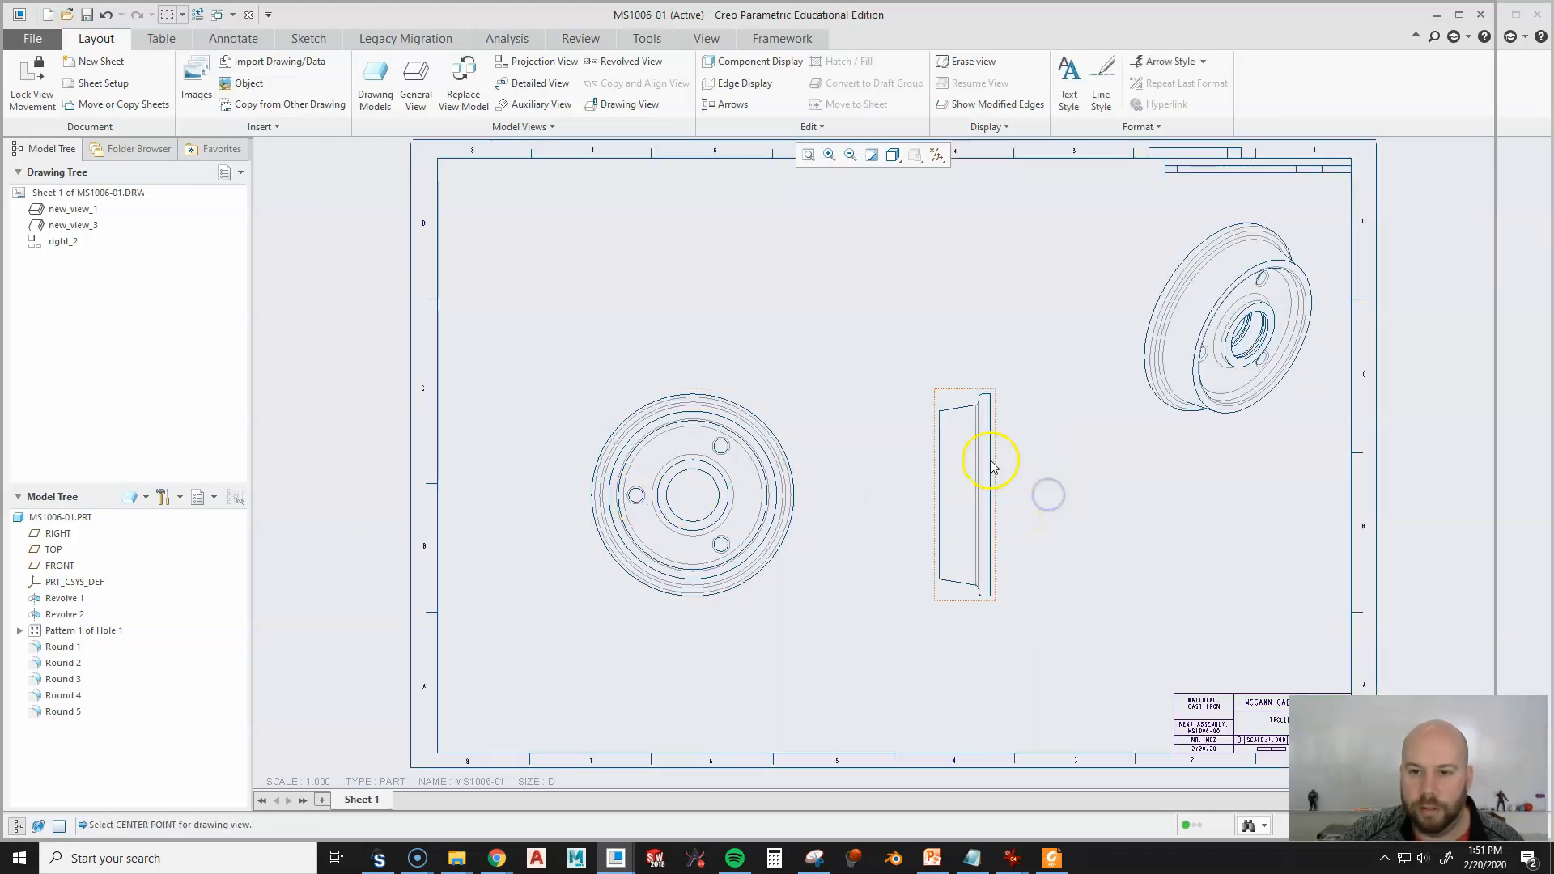
Project a top view from the front view and place it directly above.
click(748, 510)
click(791, 411)
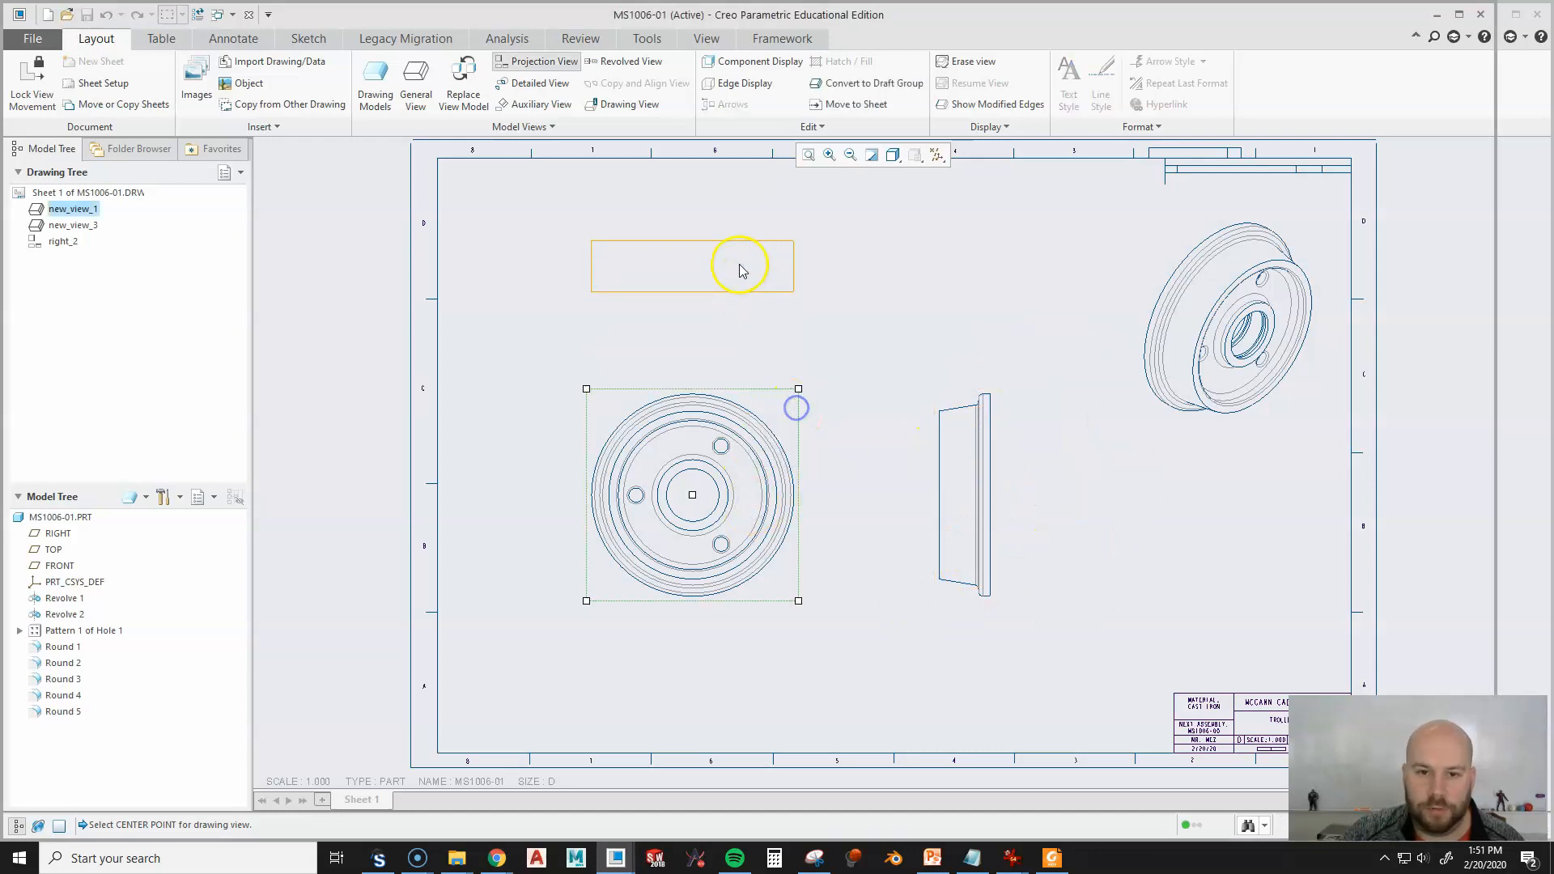
click(737, 257)
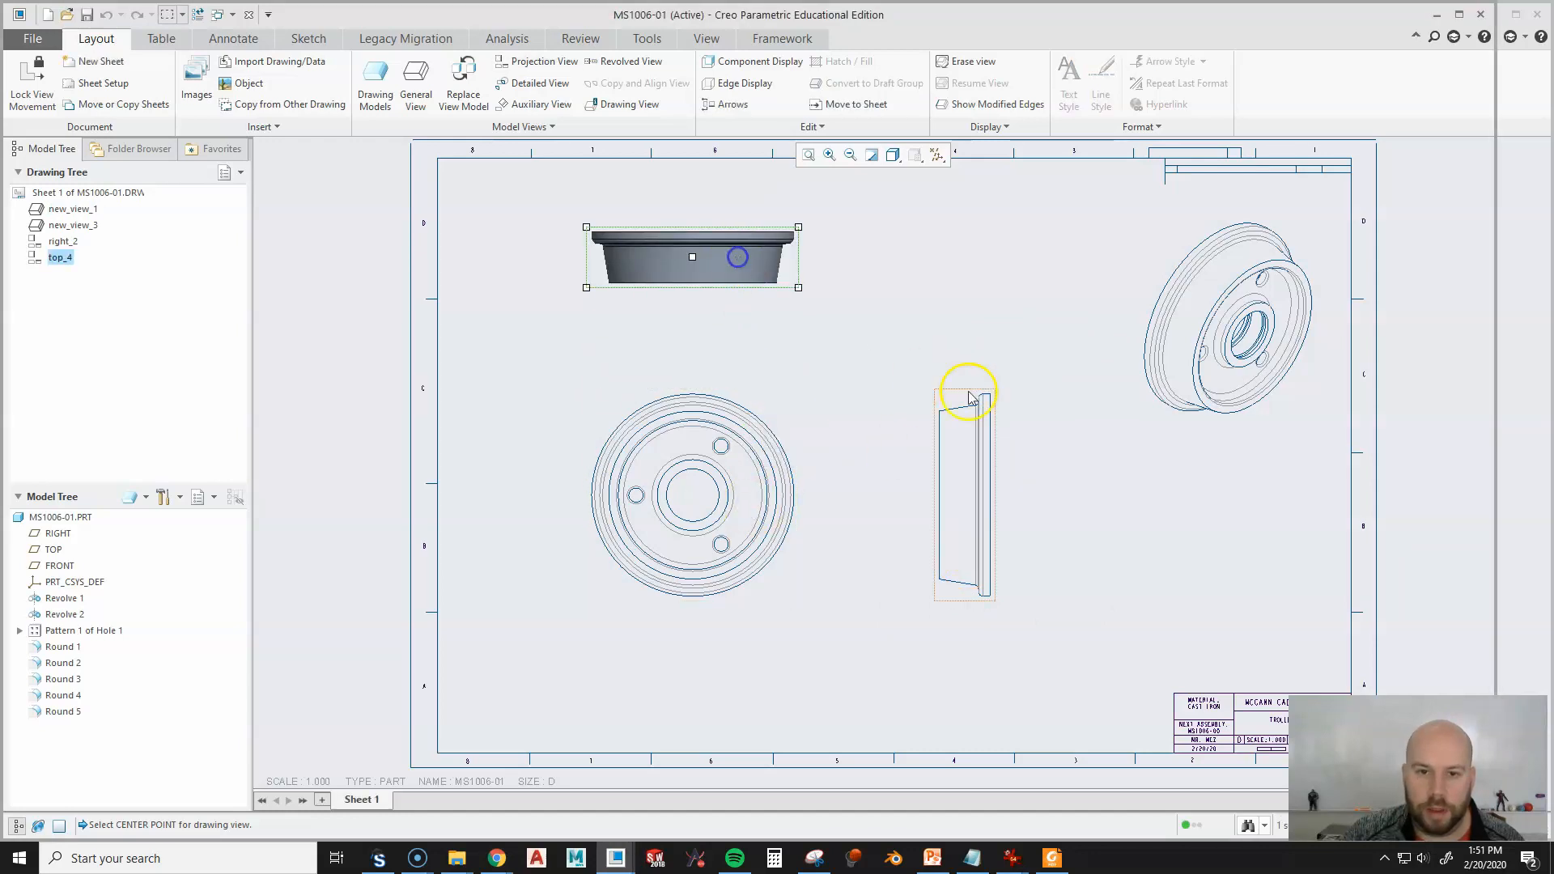
Set the projected top view's display style to No Hidden and its tangent edges to Dimmed.
double_click(695, 258)
click(1166, 269)
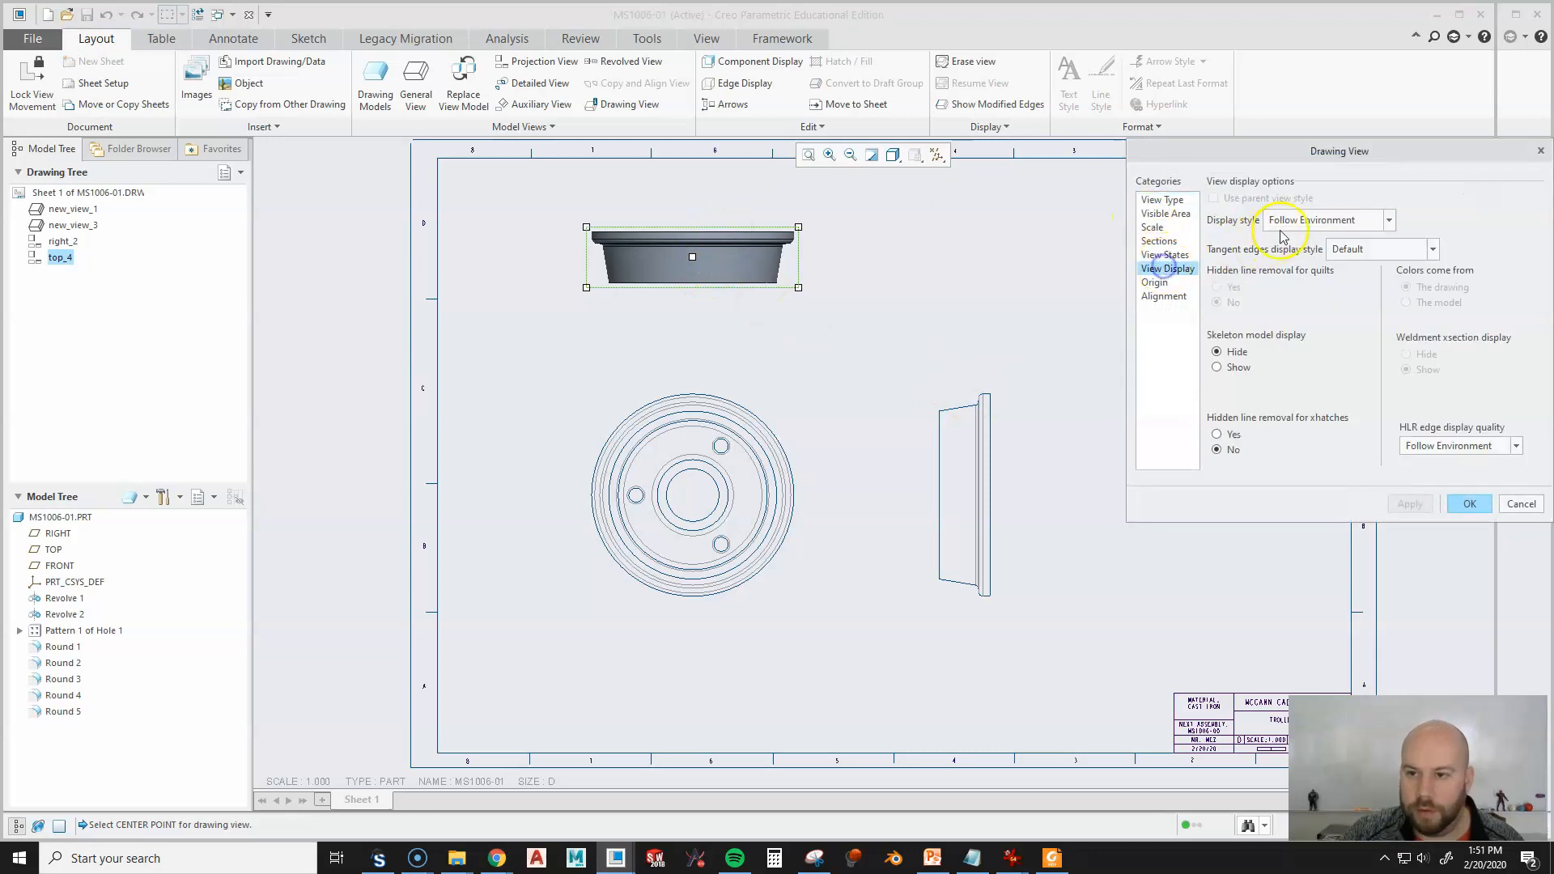
click(1295, 220)
click(1308, 295)
click(1376, 249)
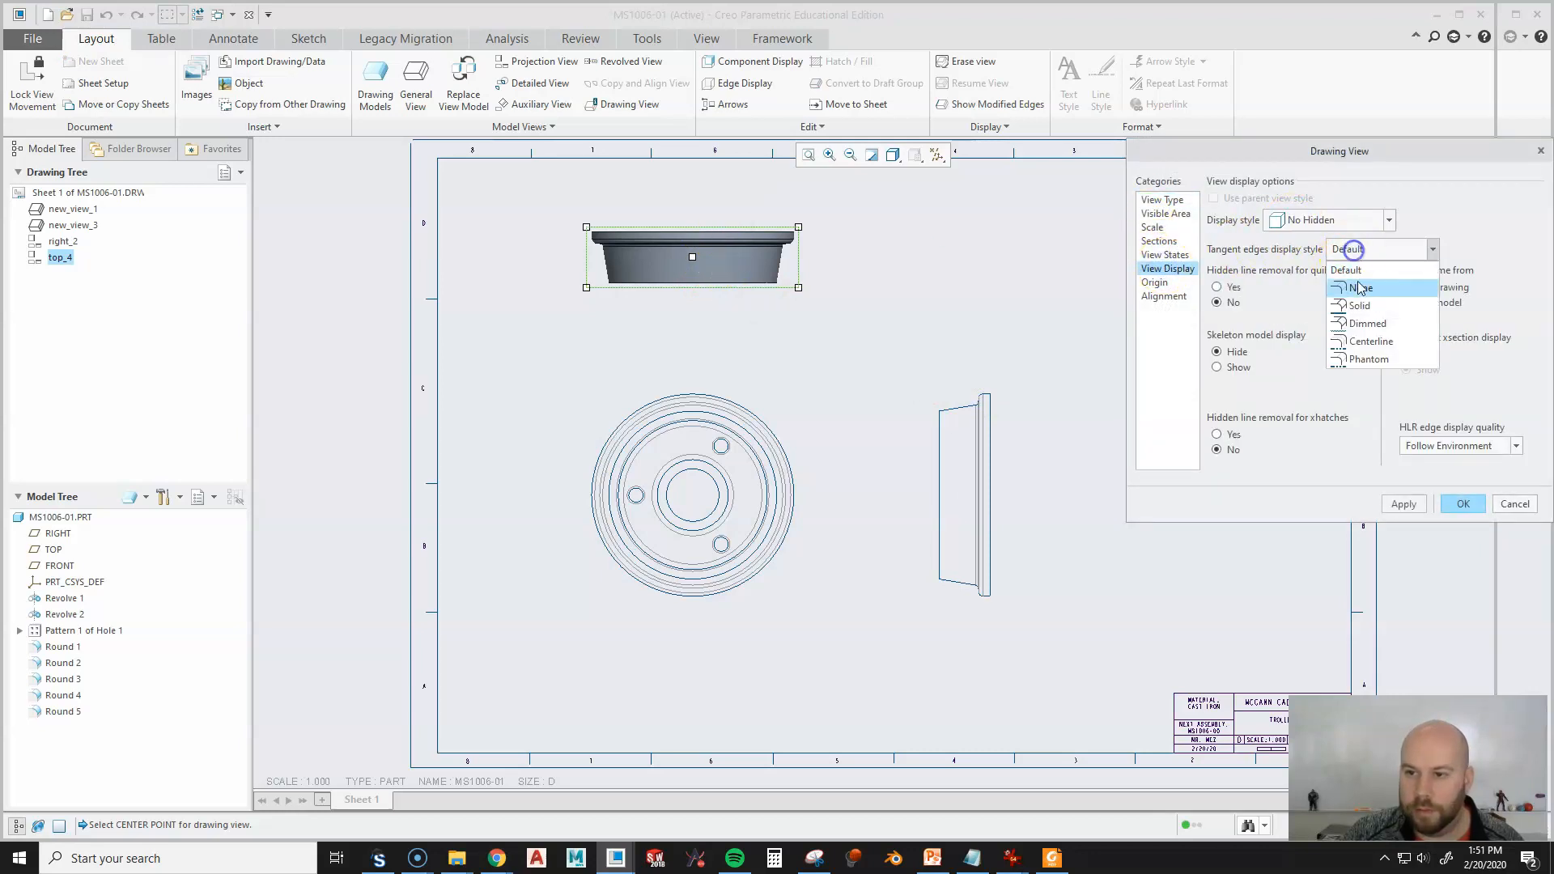
click(1366, 323)
click(1461, 504)
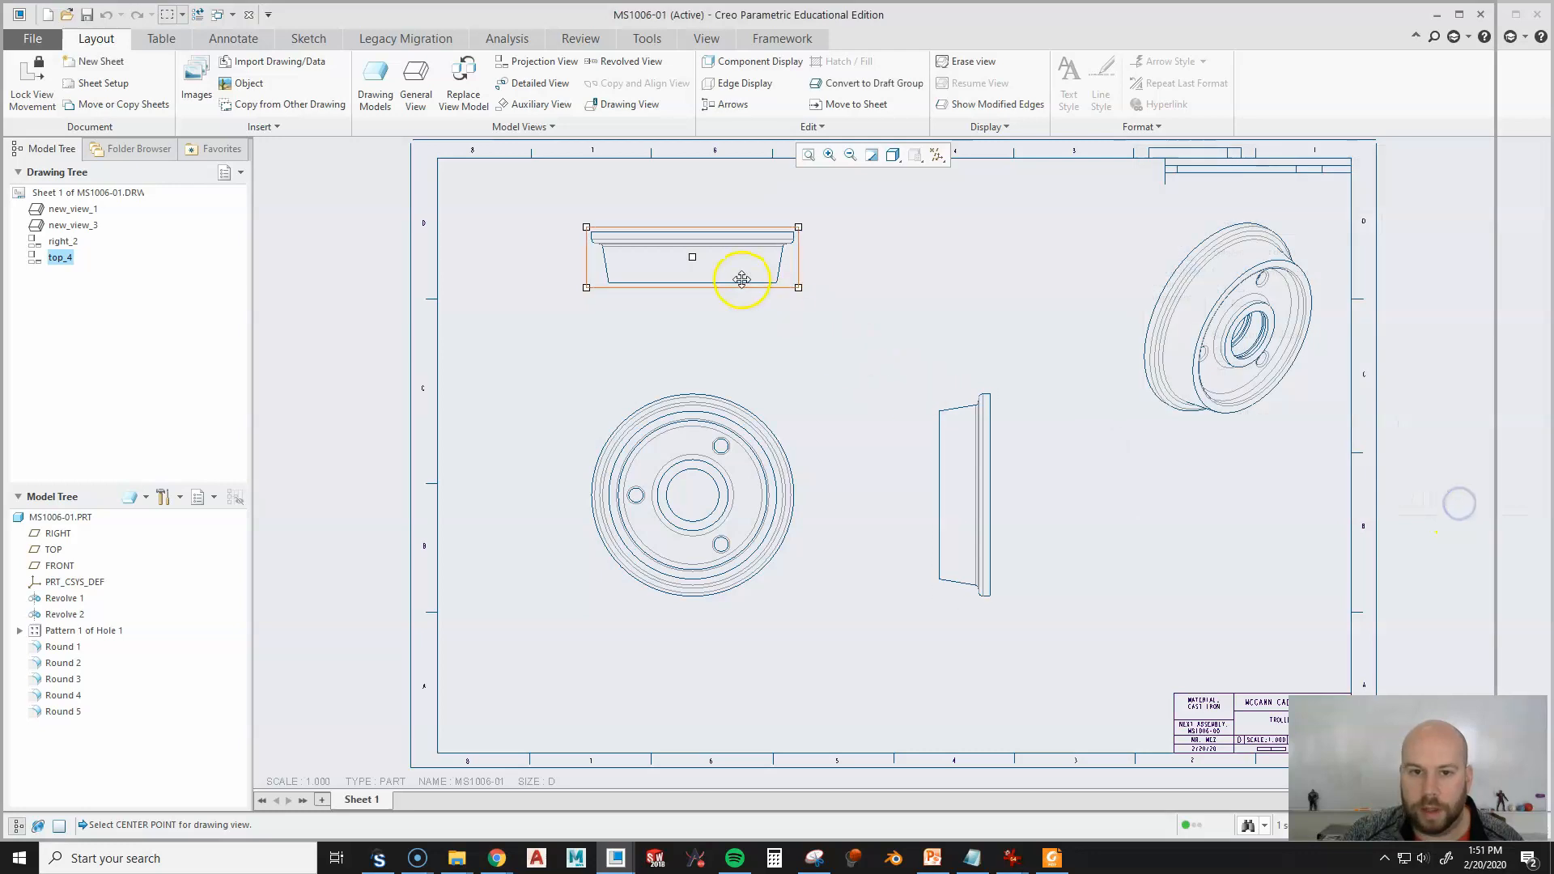
Move the top view slightly down, closer to the front view.
drag(690, 259, 690, 285)
click(936, 272)
scroll(694, 533, down, 3)
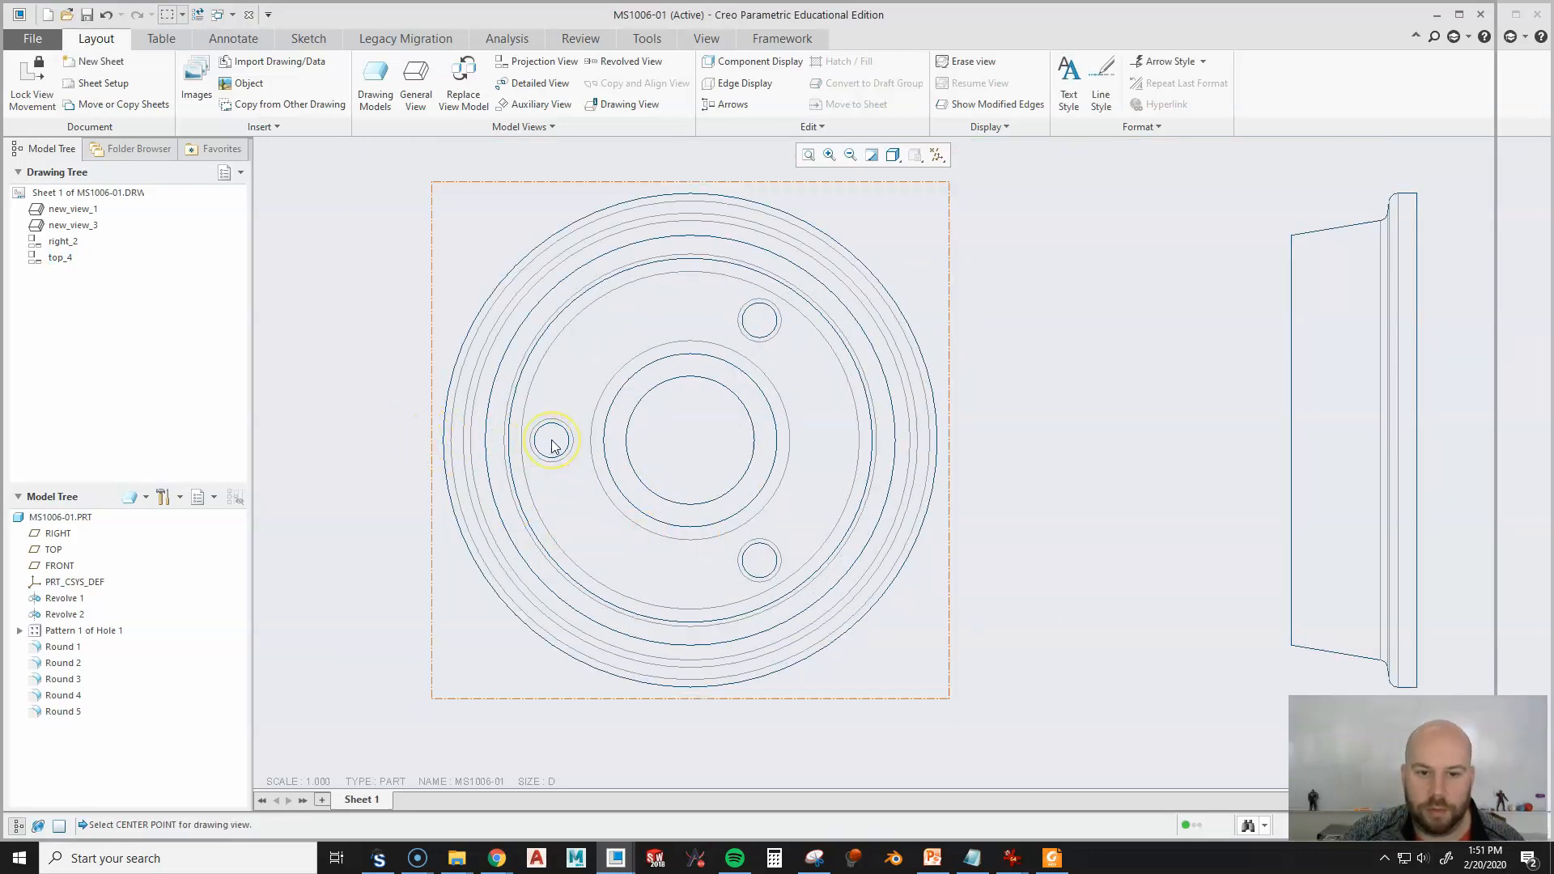
scroll(603, 484, up, 3)
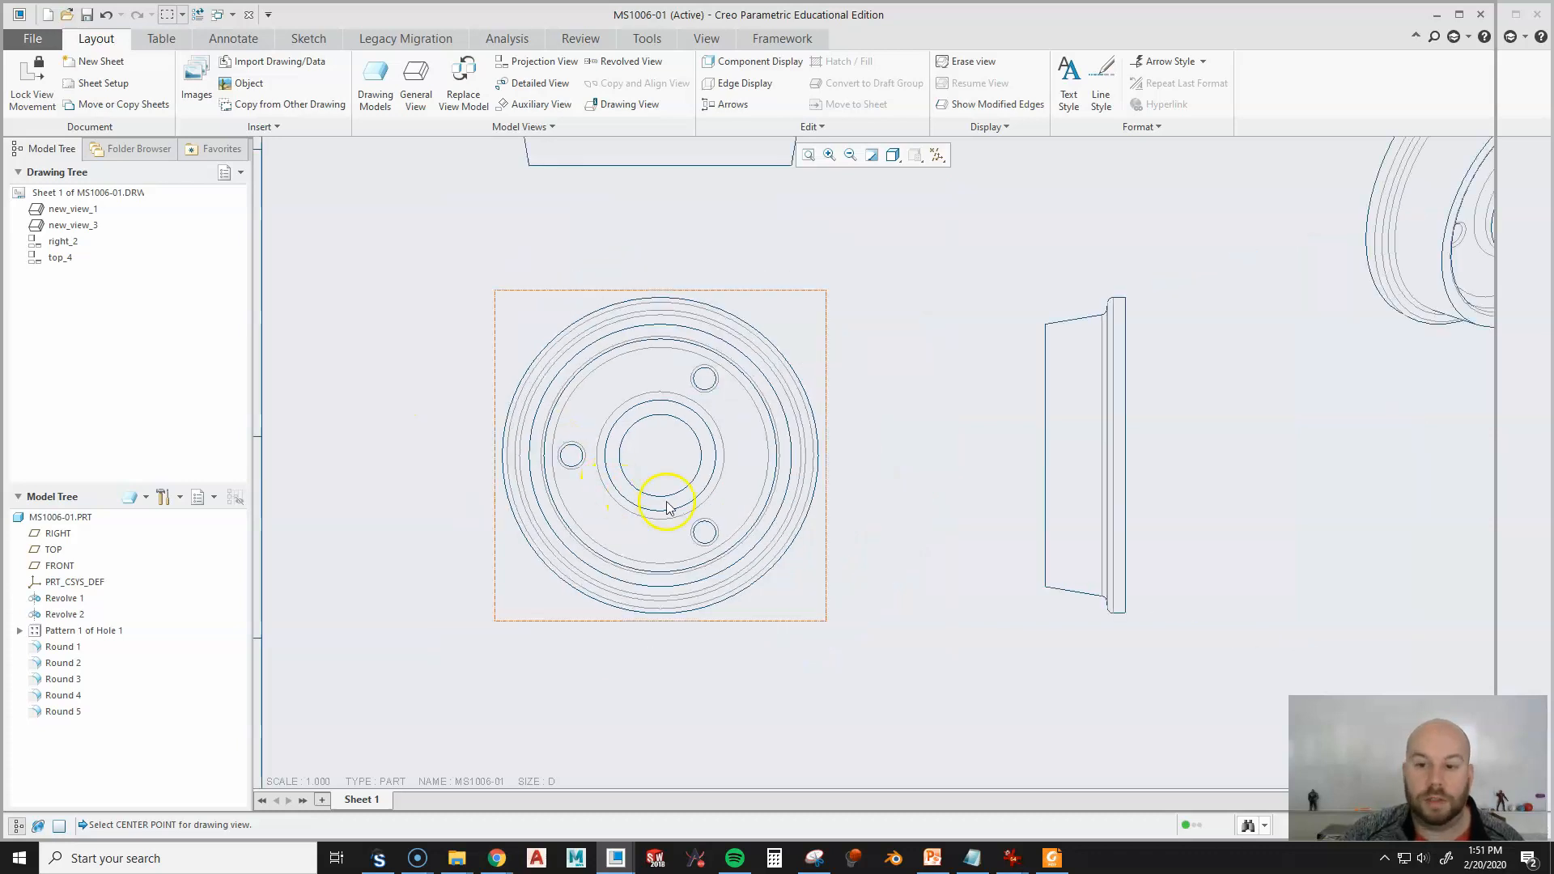
middle_drag(668, 507, 704, 537)
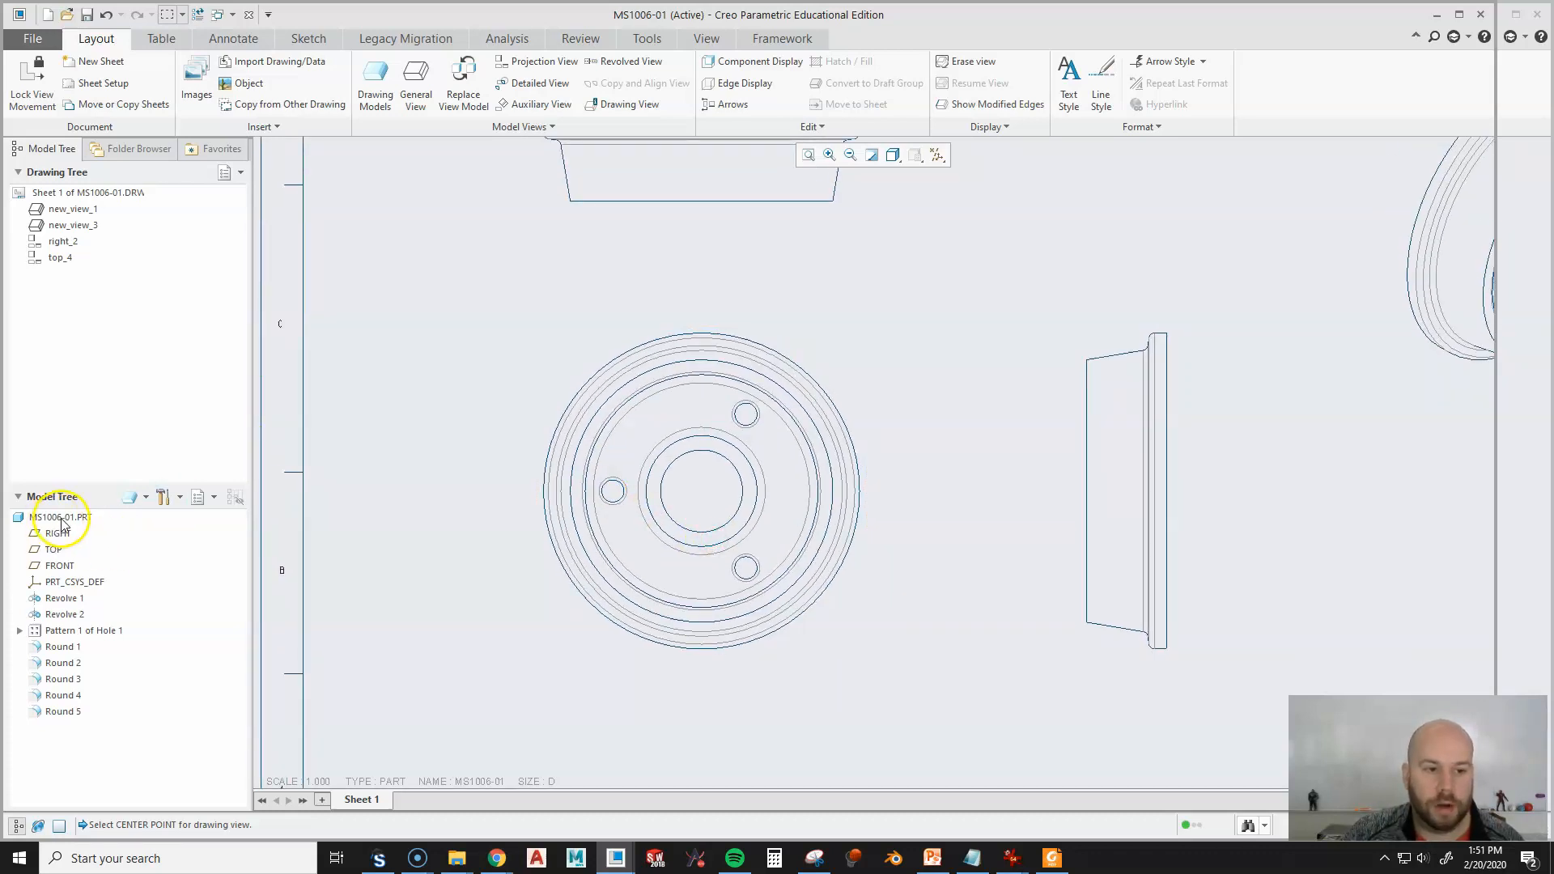
scroll(848, 550, up, 2)
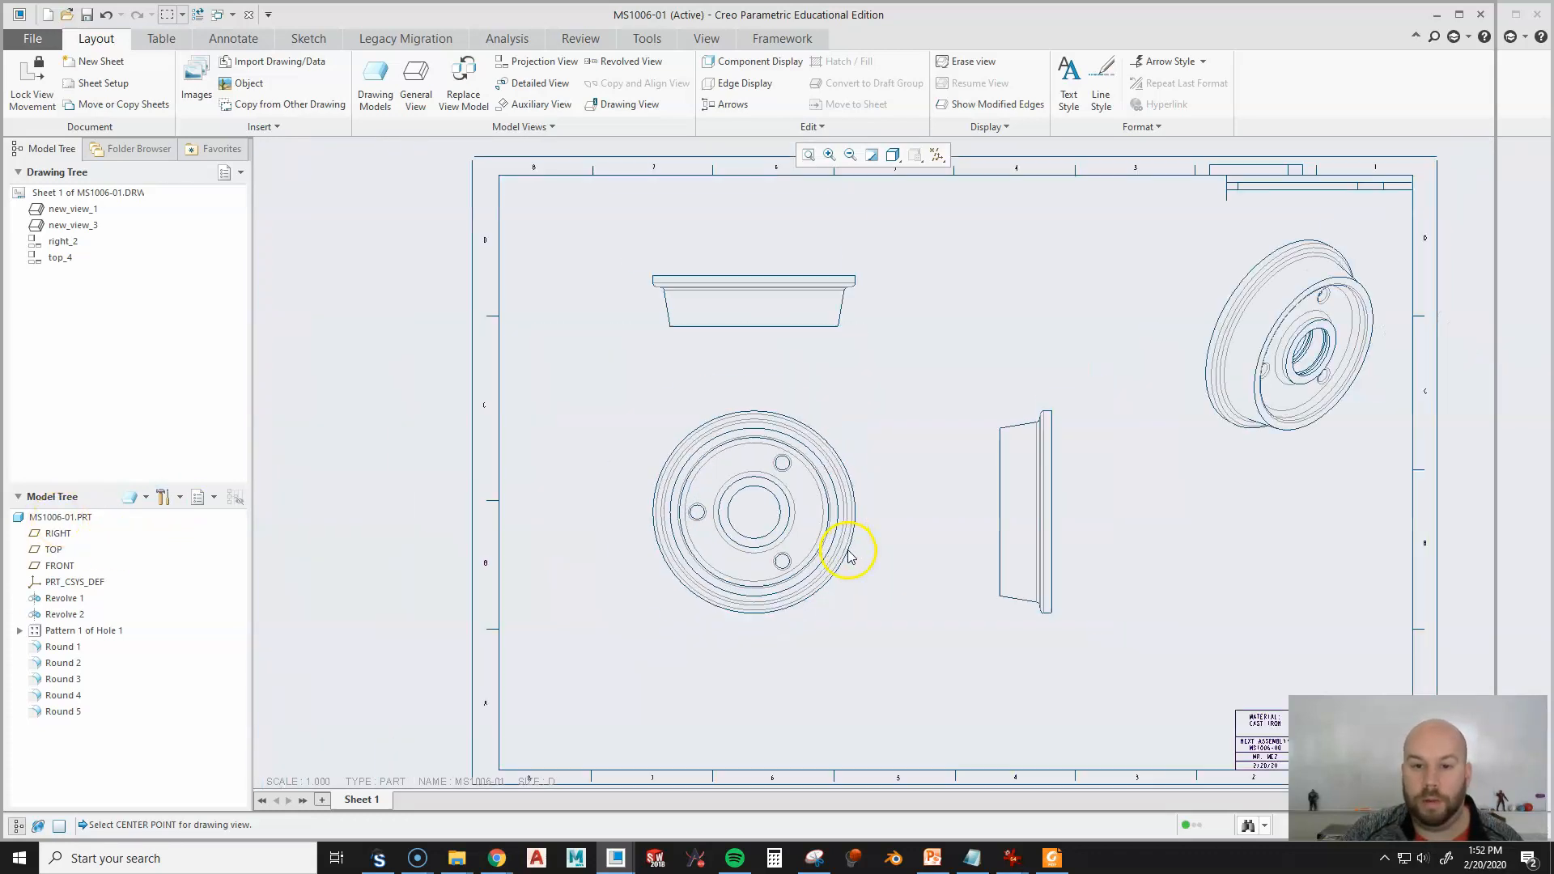
Open the MS1006-01 part model from the drawing and start a new planar cross section named A.
right_click(65, 518)
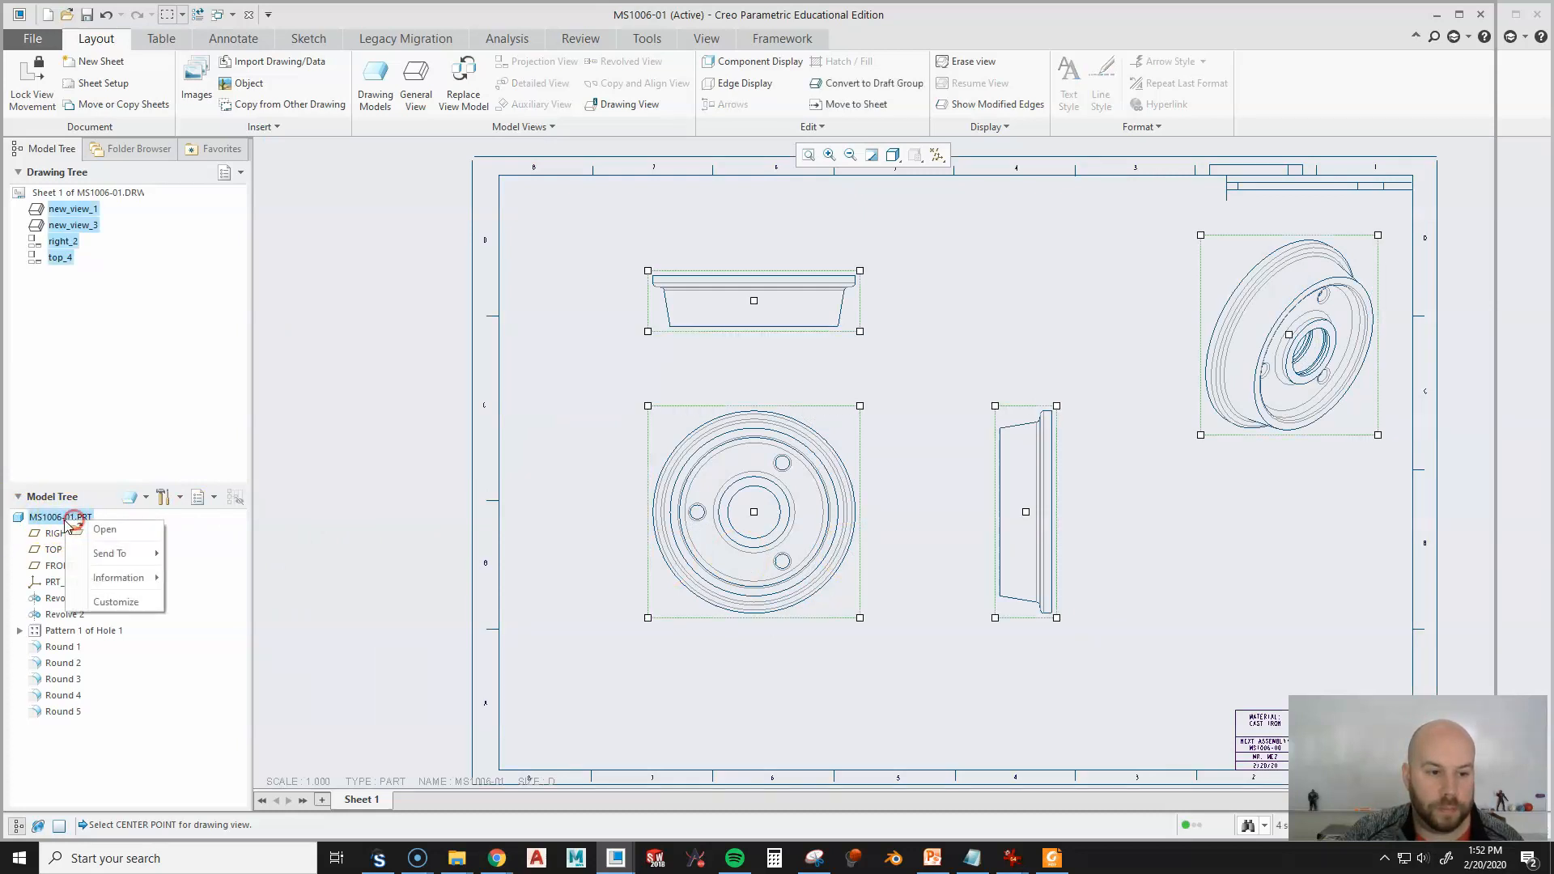
click(105, 530)
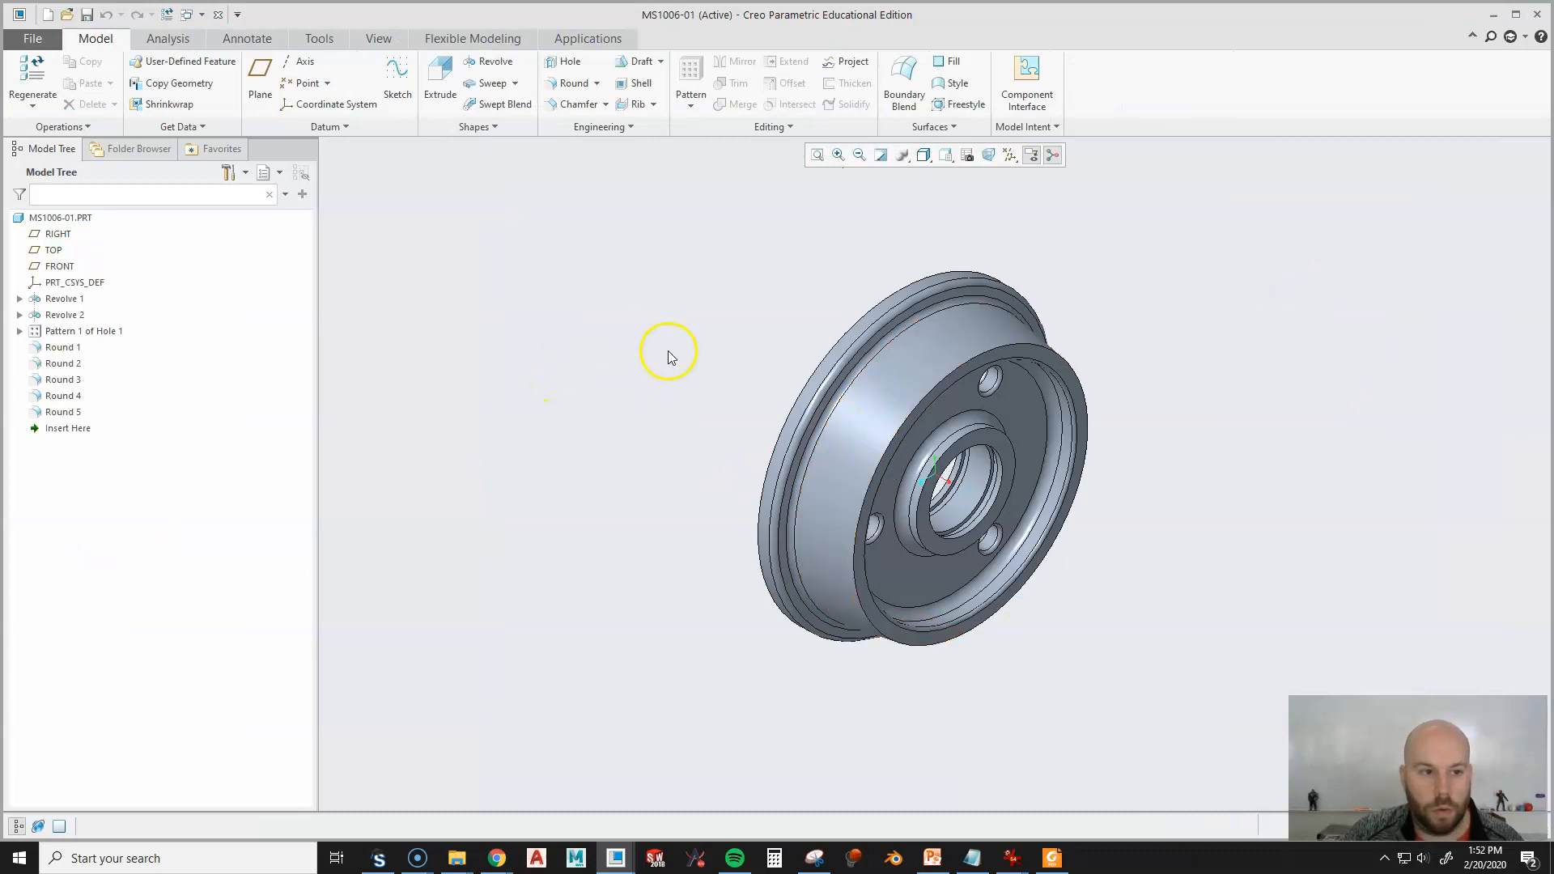
click(968, 157)
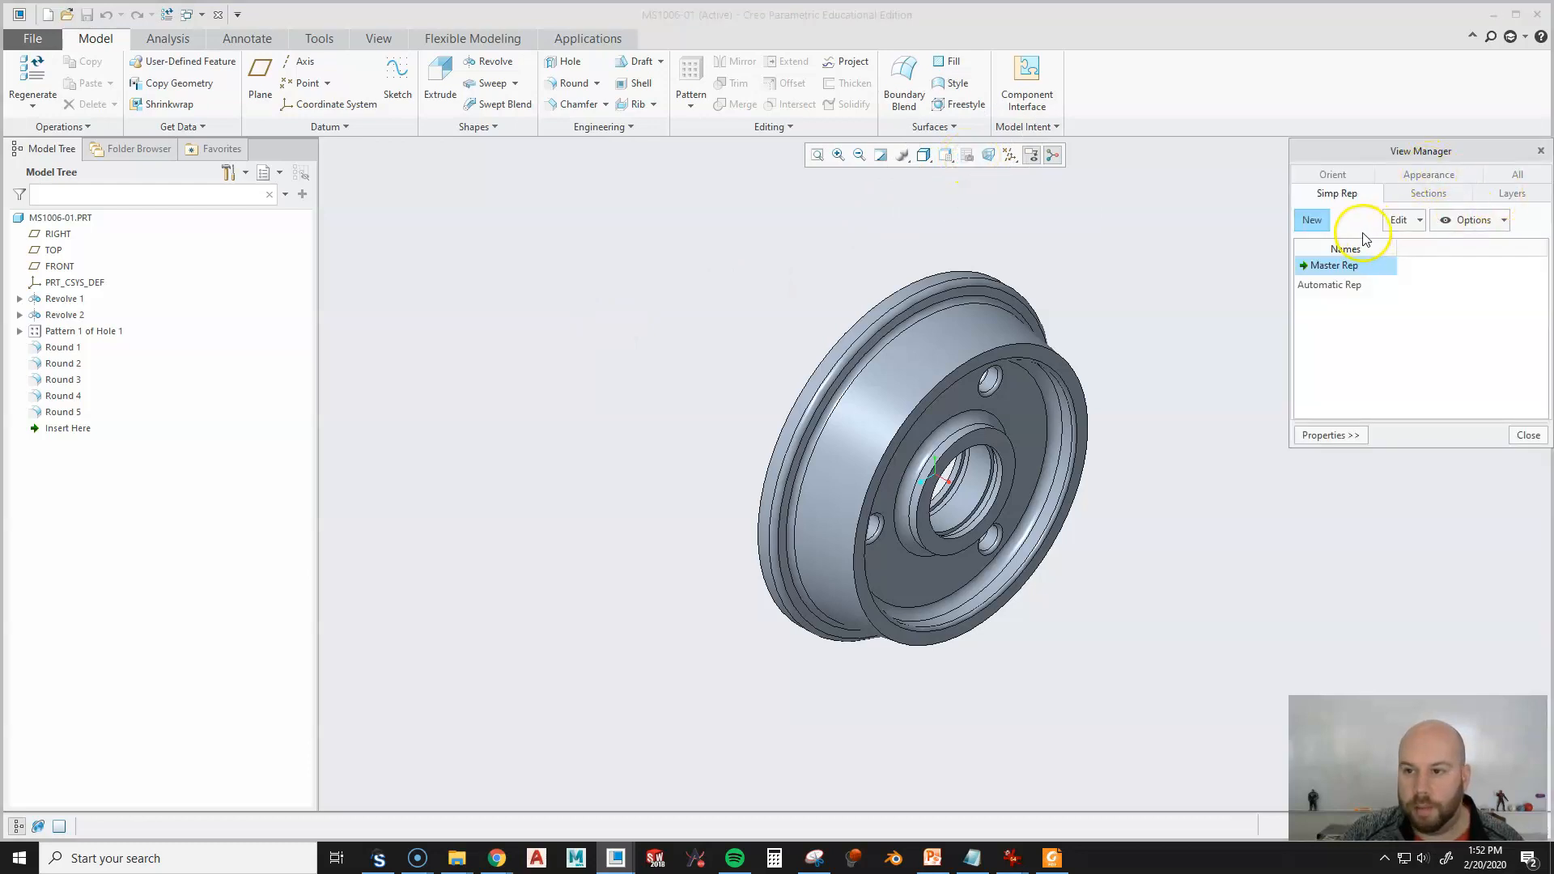
click(1422, 194)
click(1319, 220)
click(1288, 241)
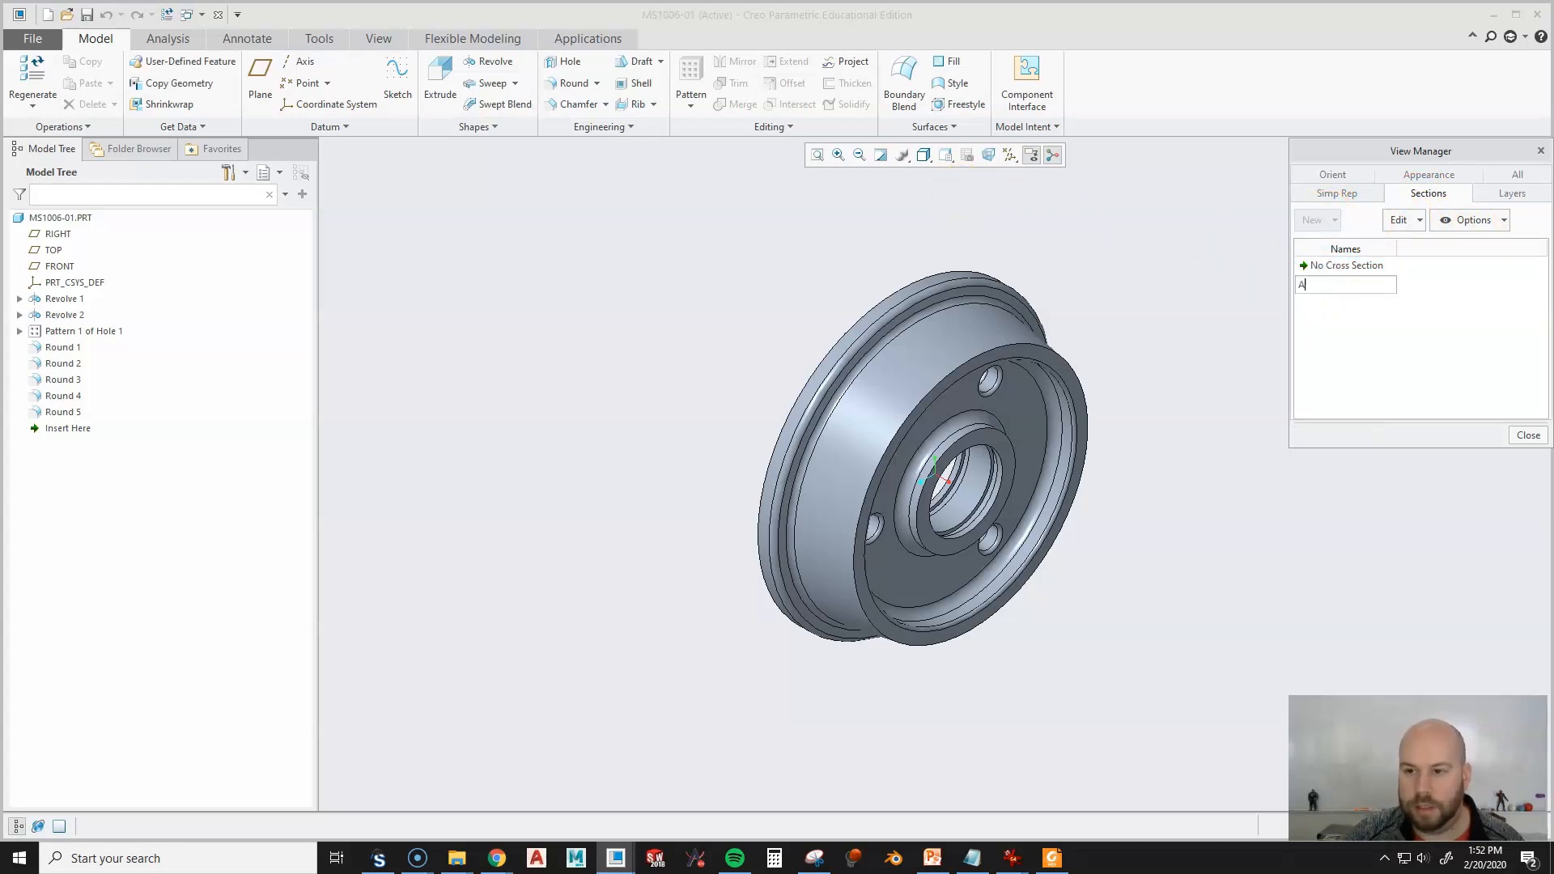
text(A)
key(Return)
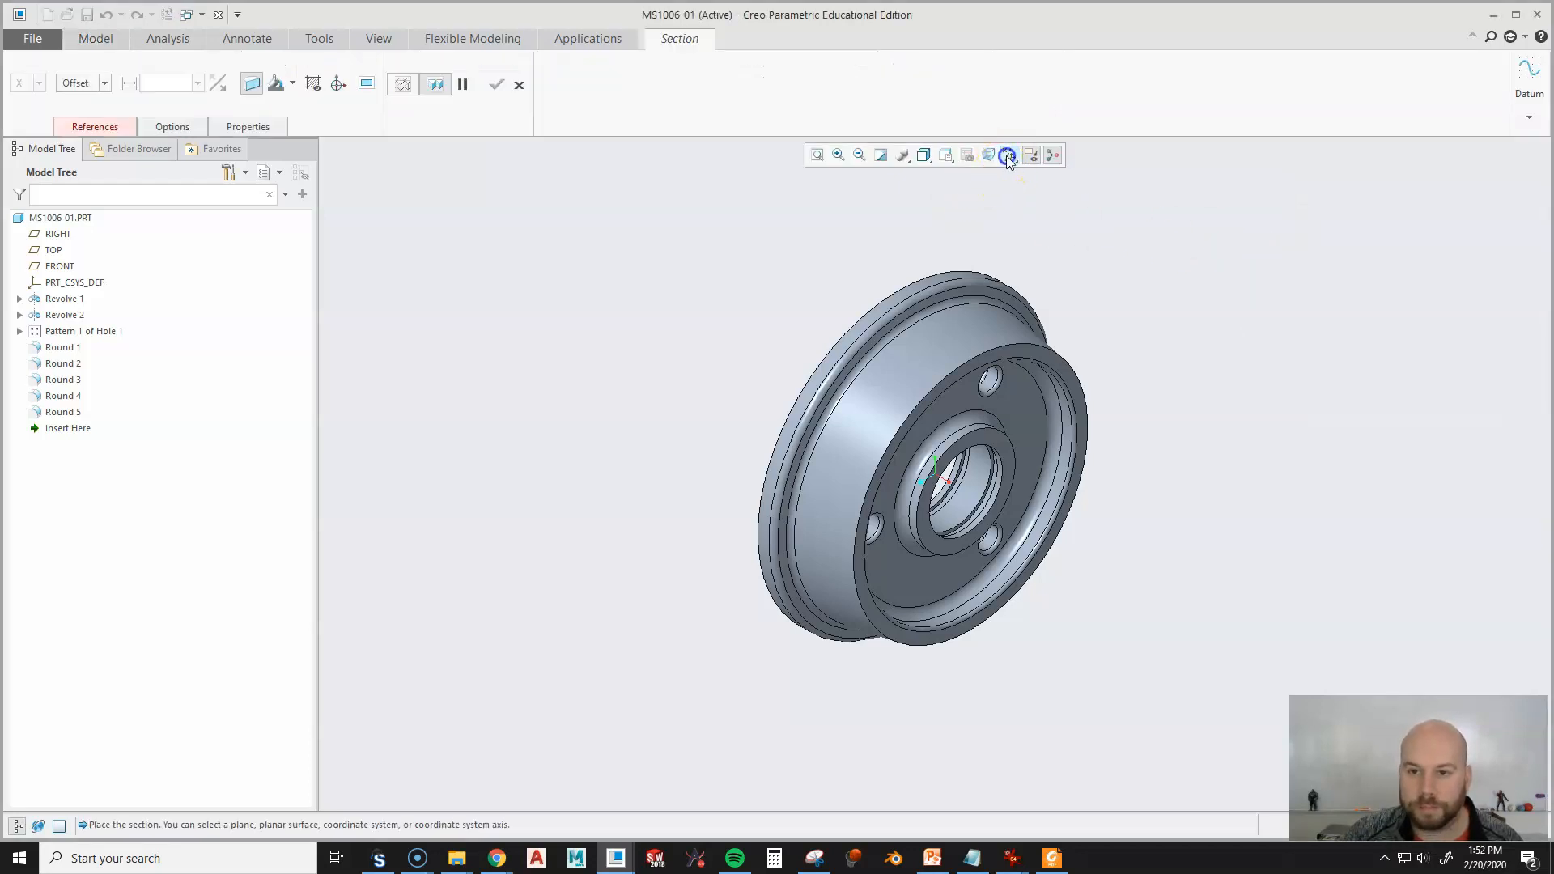
Show the datum planes, place section A on the TOP plane, and save the part.
click(1009, 155)
click(971, 246)
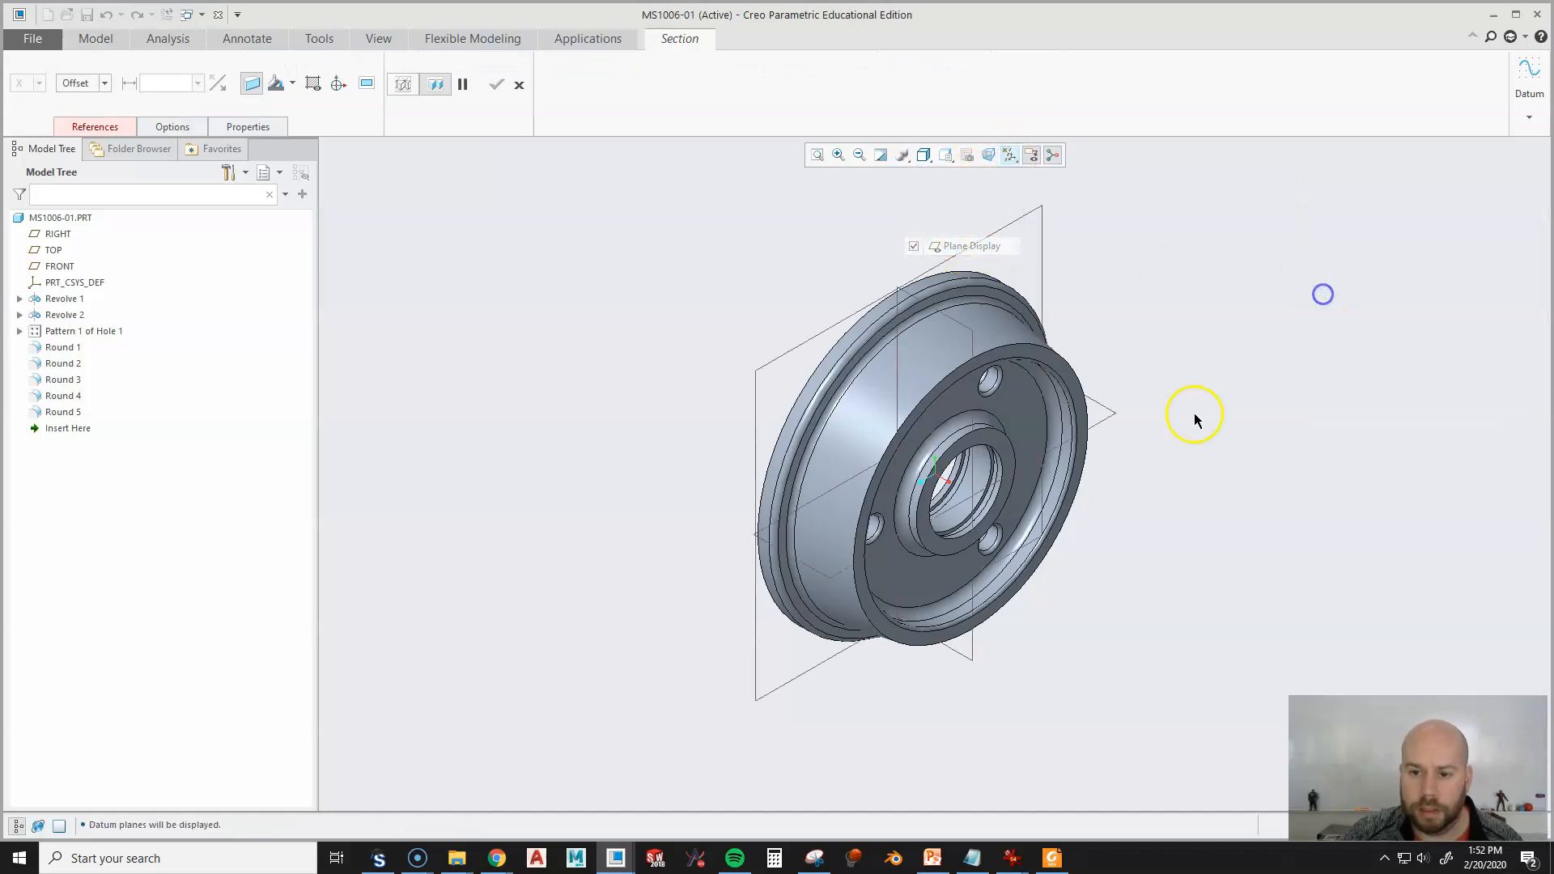
click(1106, 423)
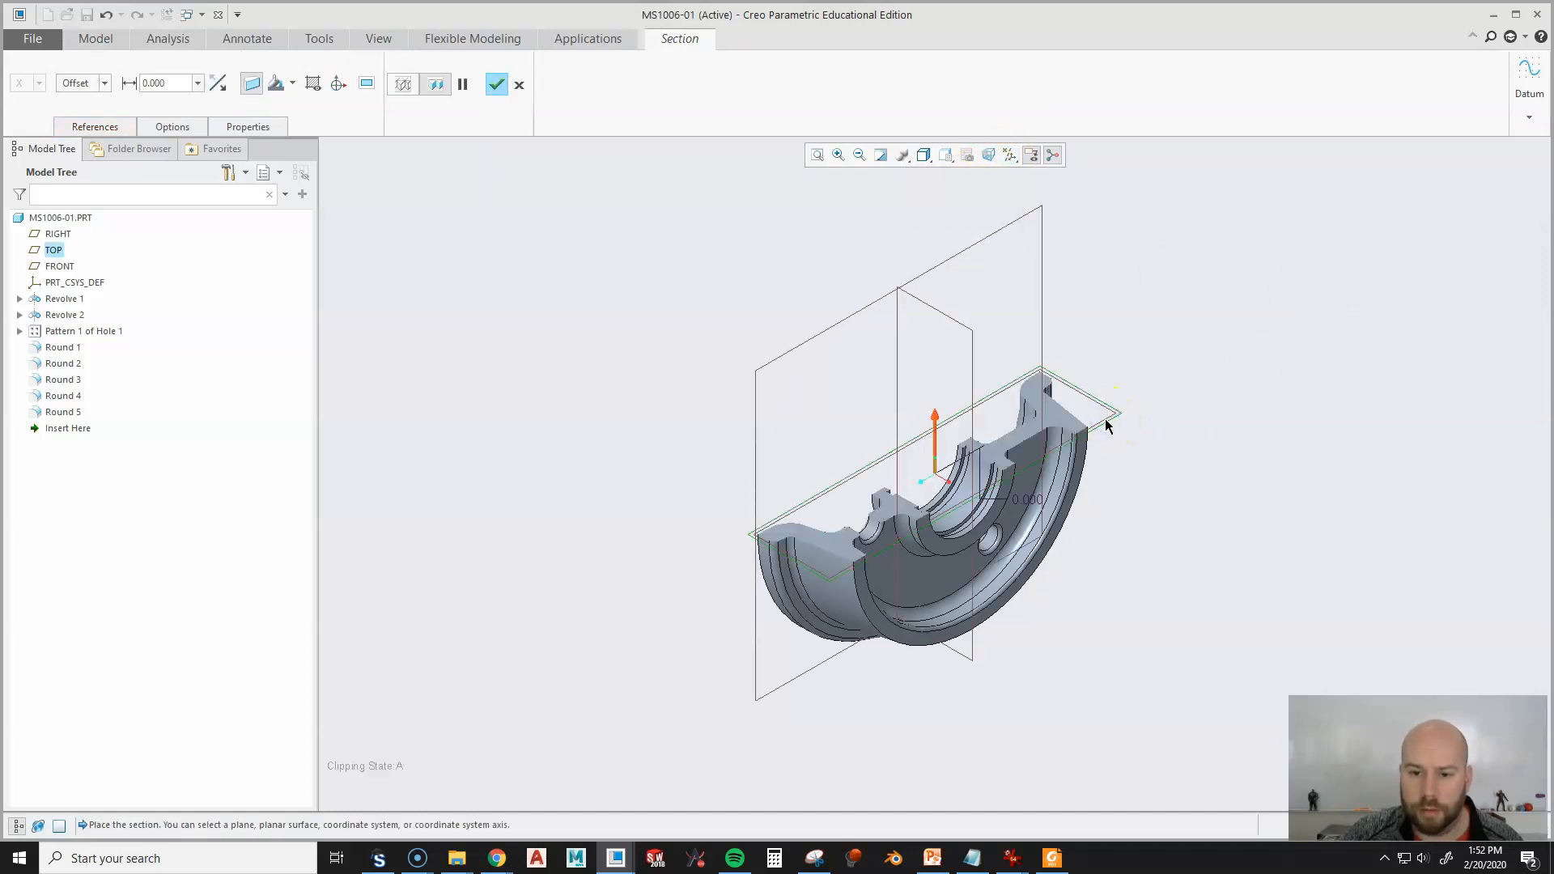
scroll(867, 521, up, 5)
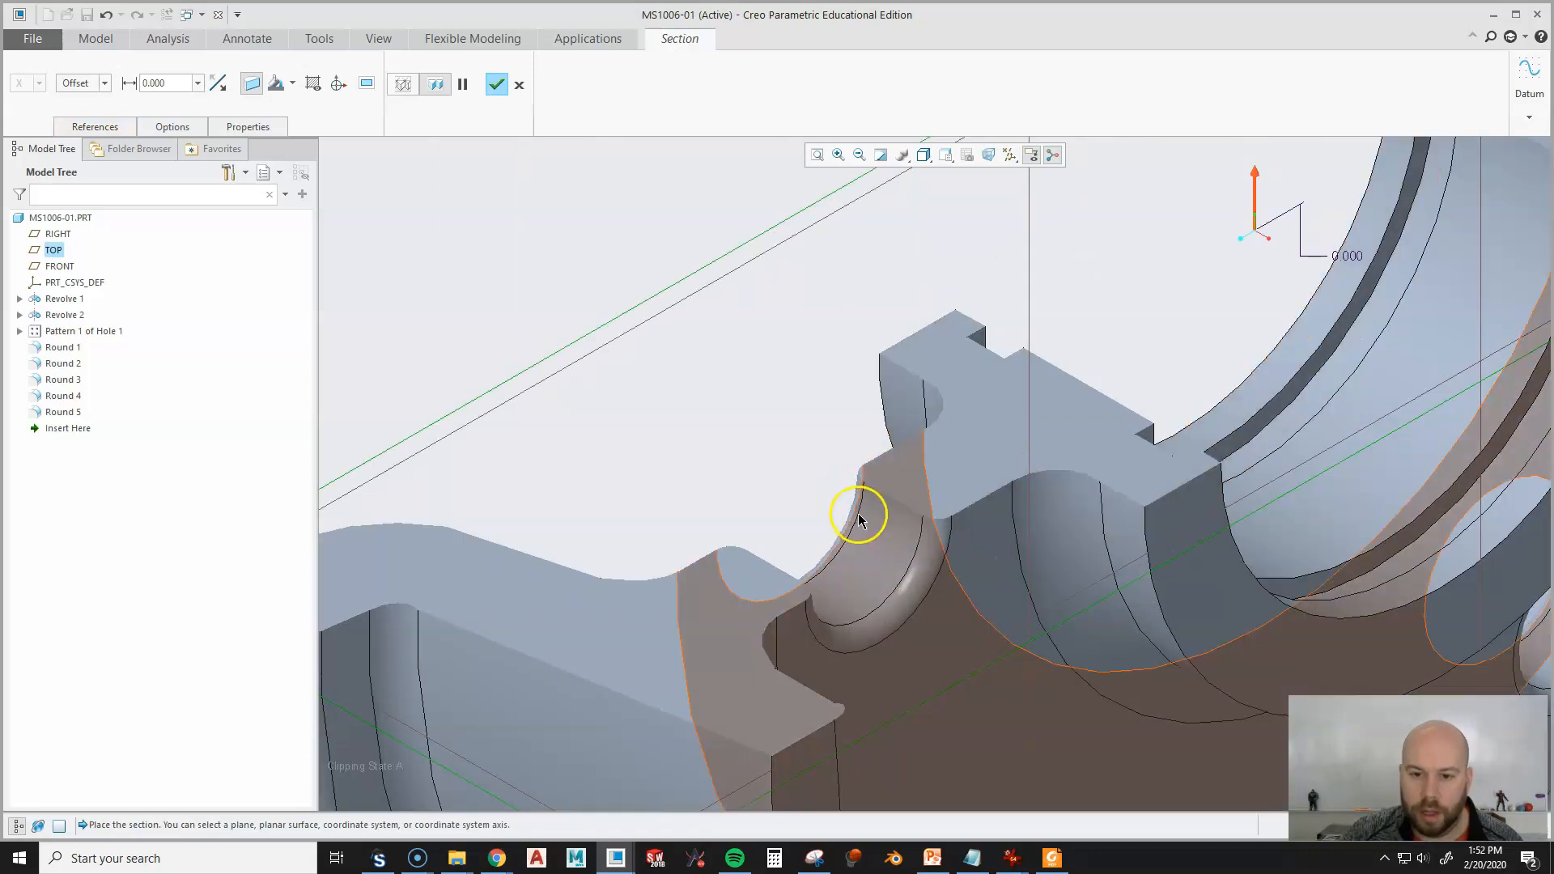
scroll(882, 545, down, 4)
scroll(882, 544, down, 3)
click(496, 84)
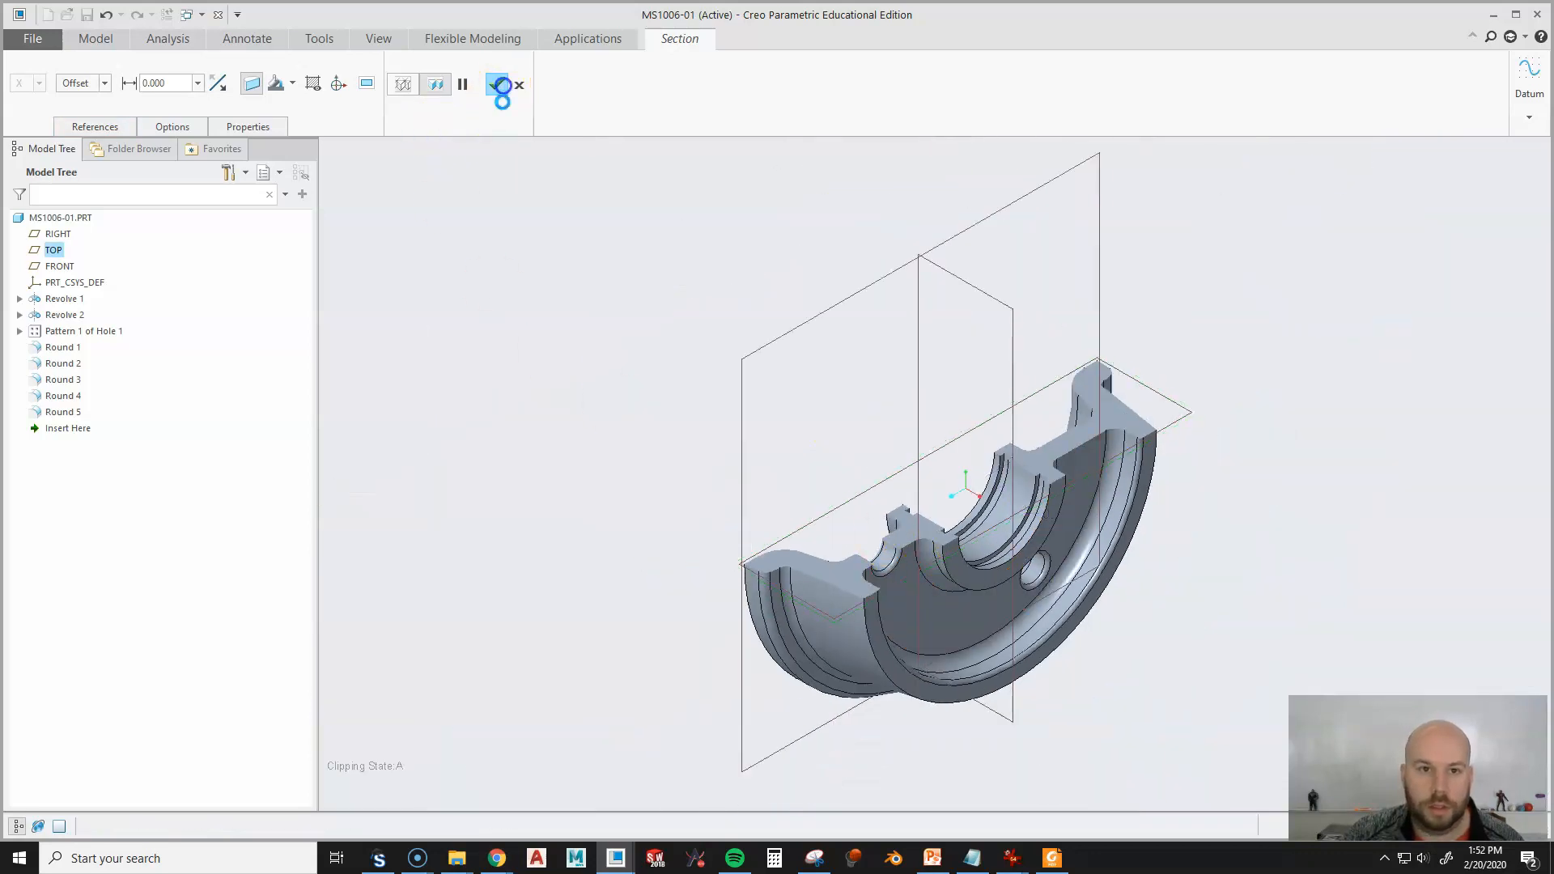
click(1528, 435)
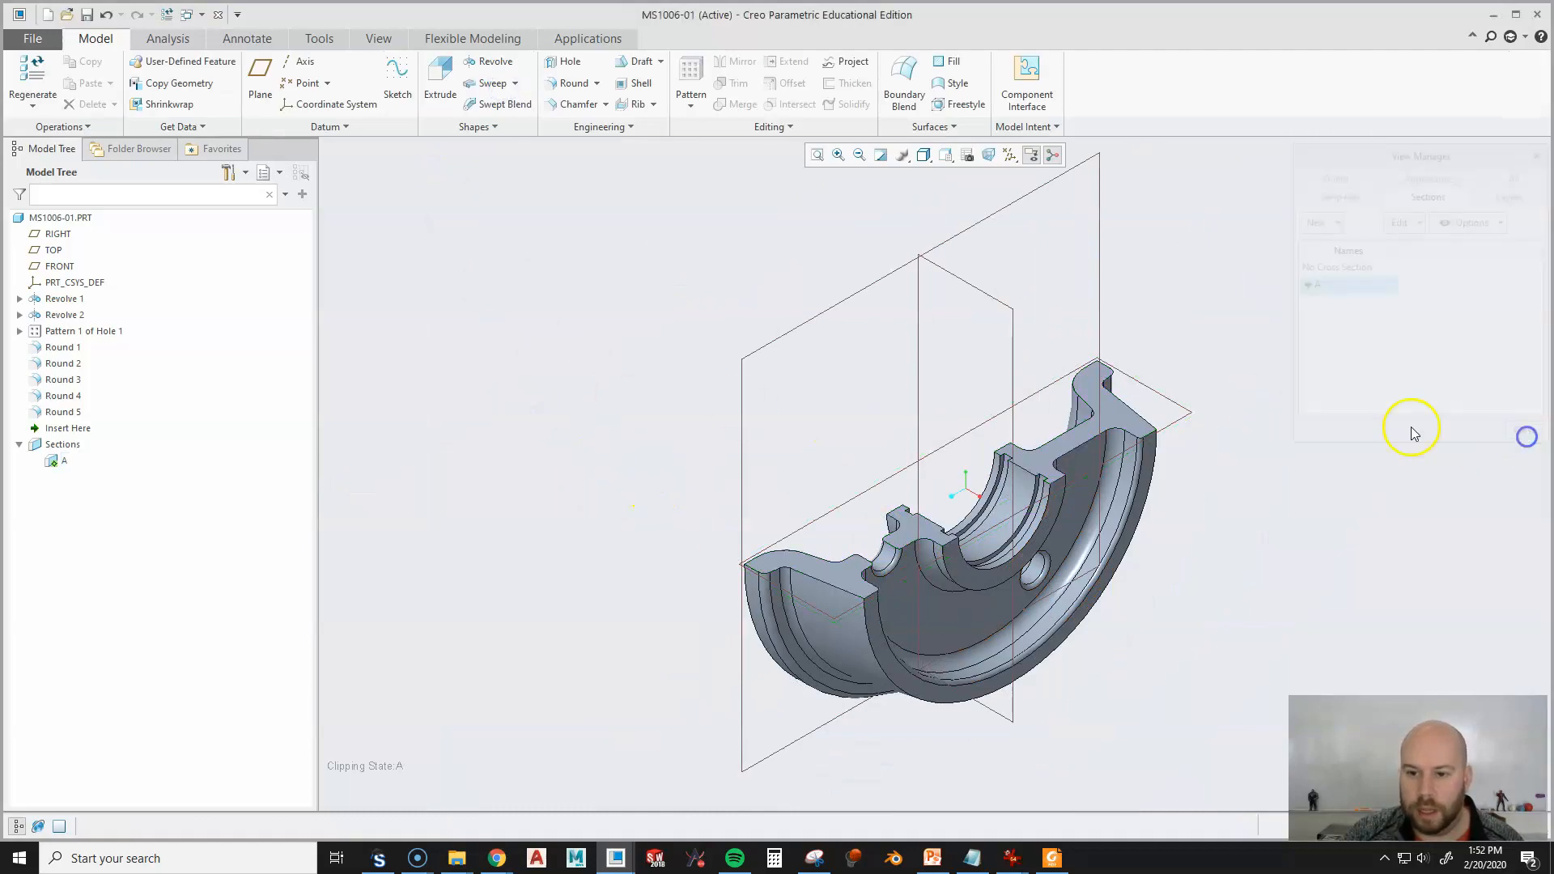
key(ctrl+s)
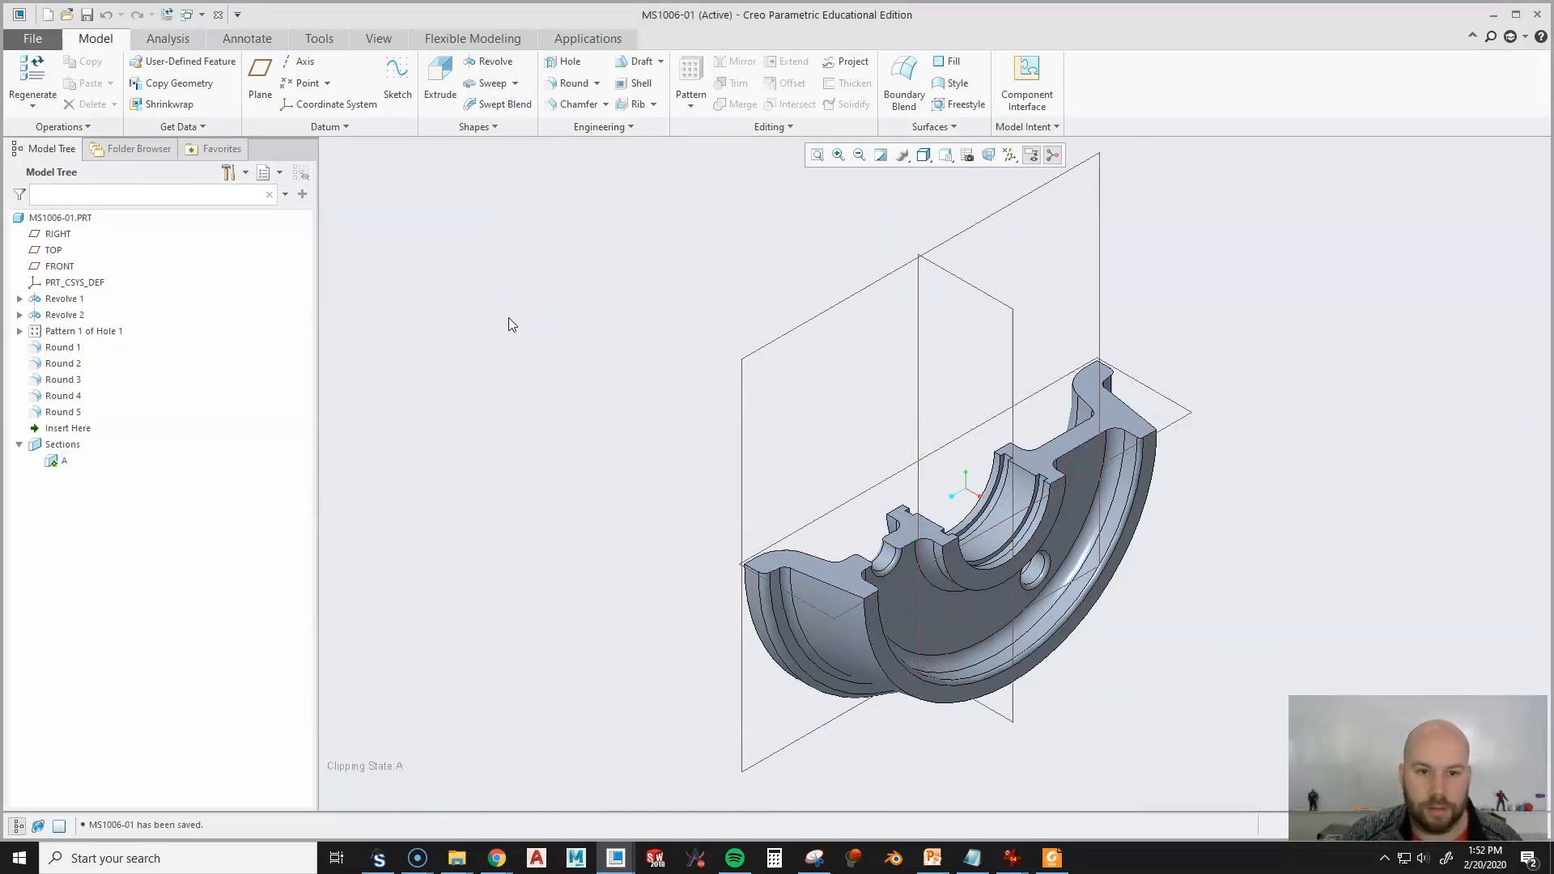
Return to the MS1006-01 drawing and hide the datum planes on its views.
click(219, 14)
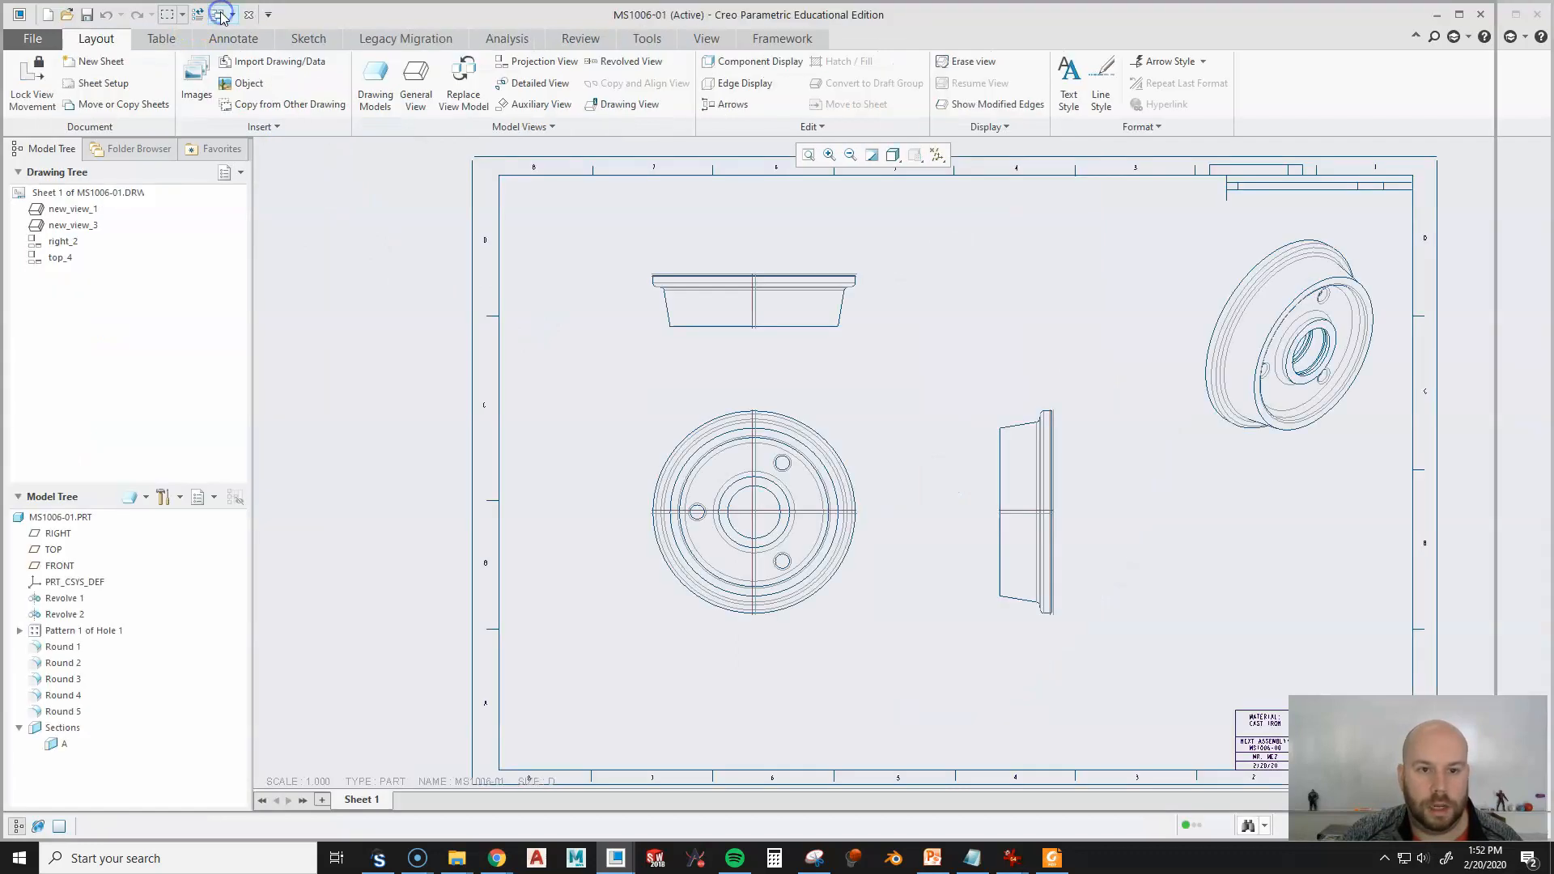
click(936, 154)
click(890, 246)
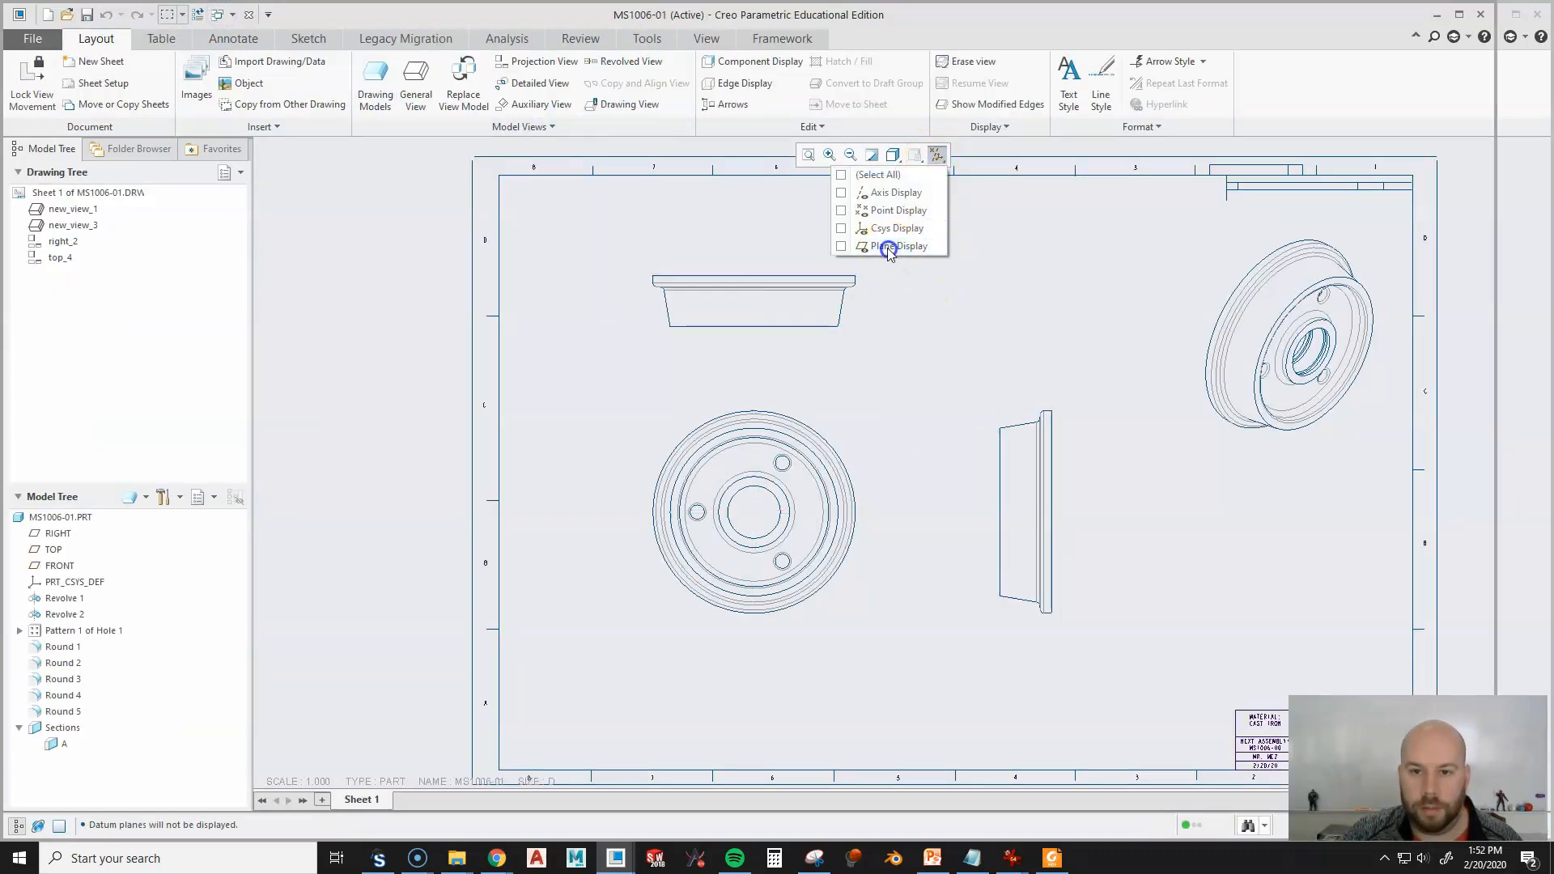
click(1017, 332)
Assign cross section A to the top view as a full 2D cross-section.
double_click(748, 312)
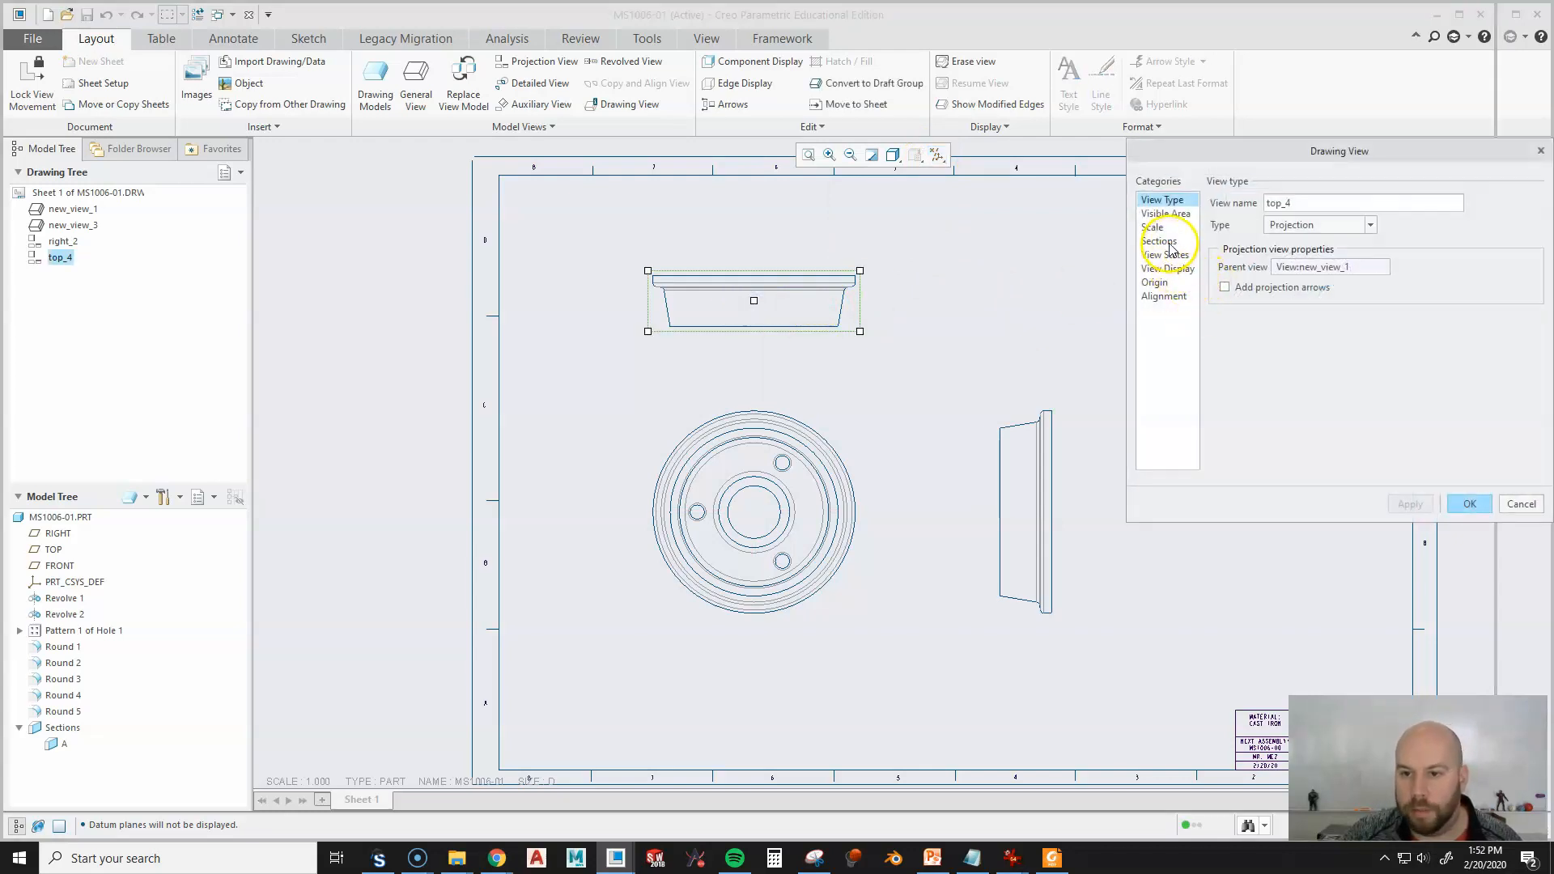
click(1166, 242)
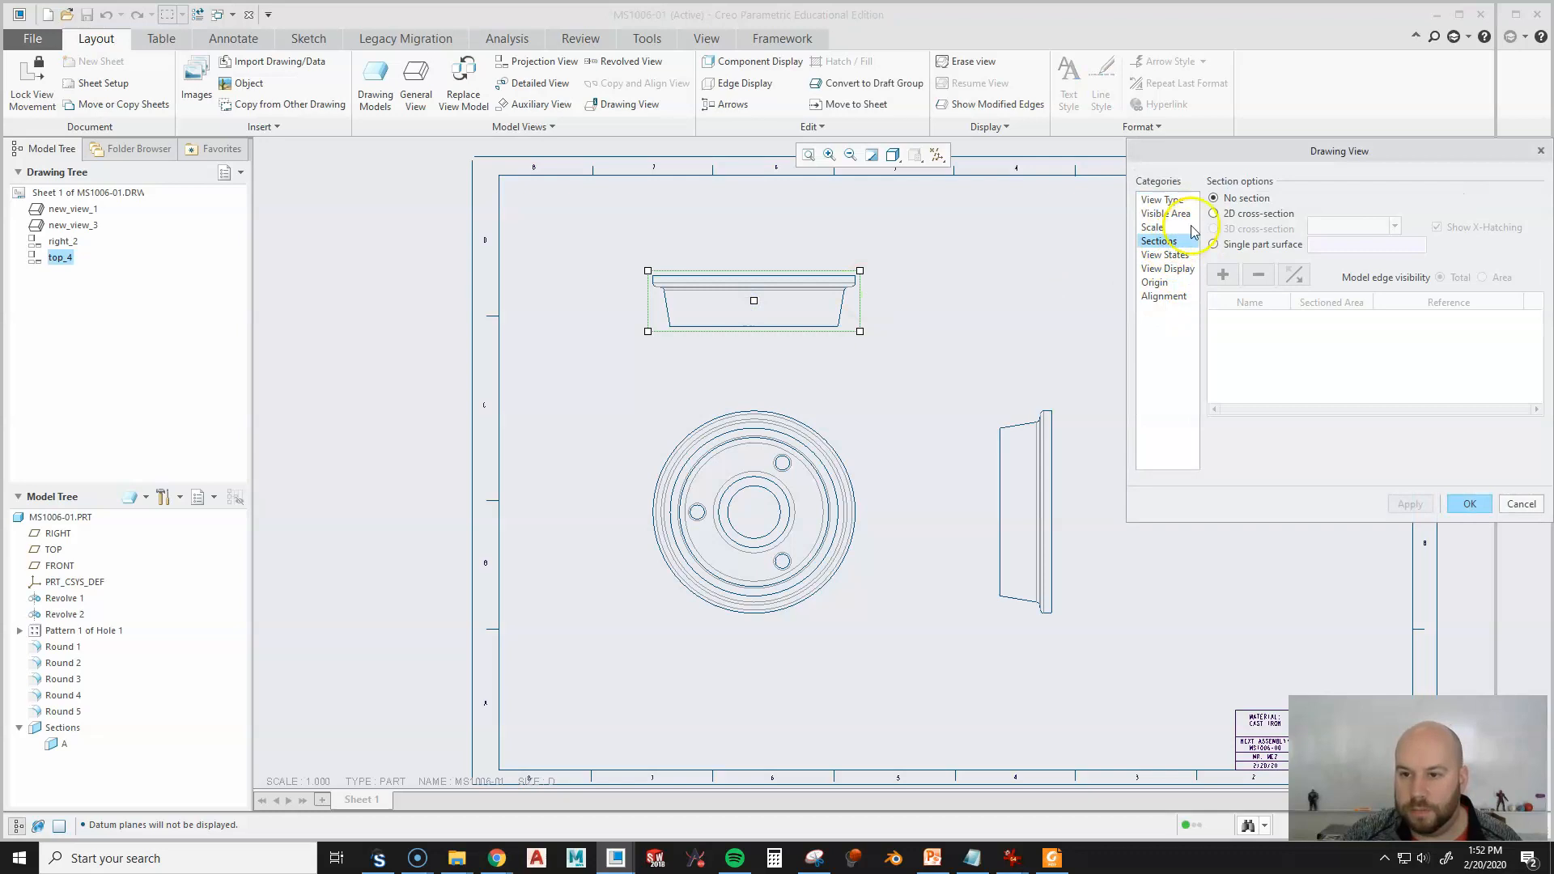
click(1214, 214)
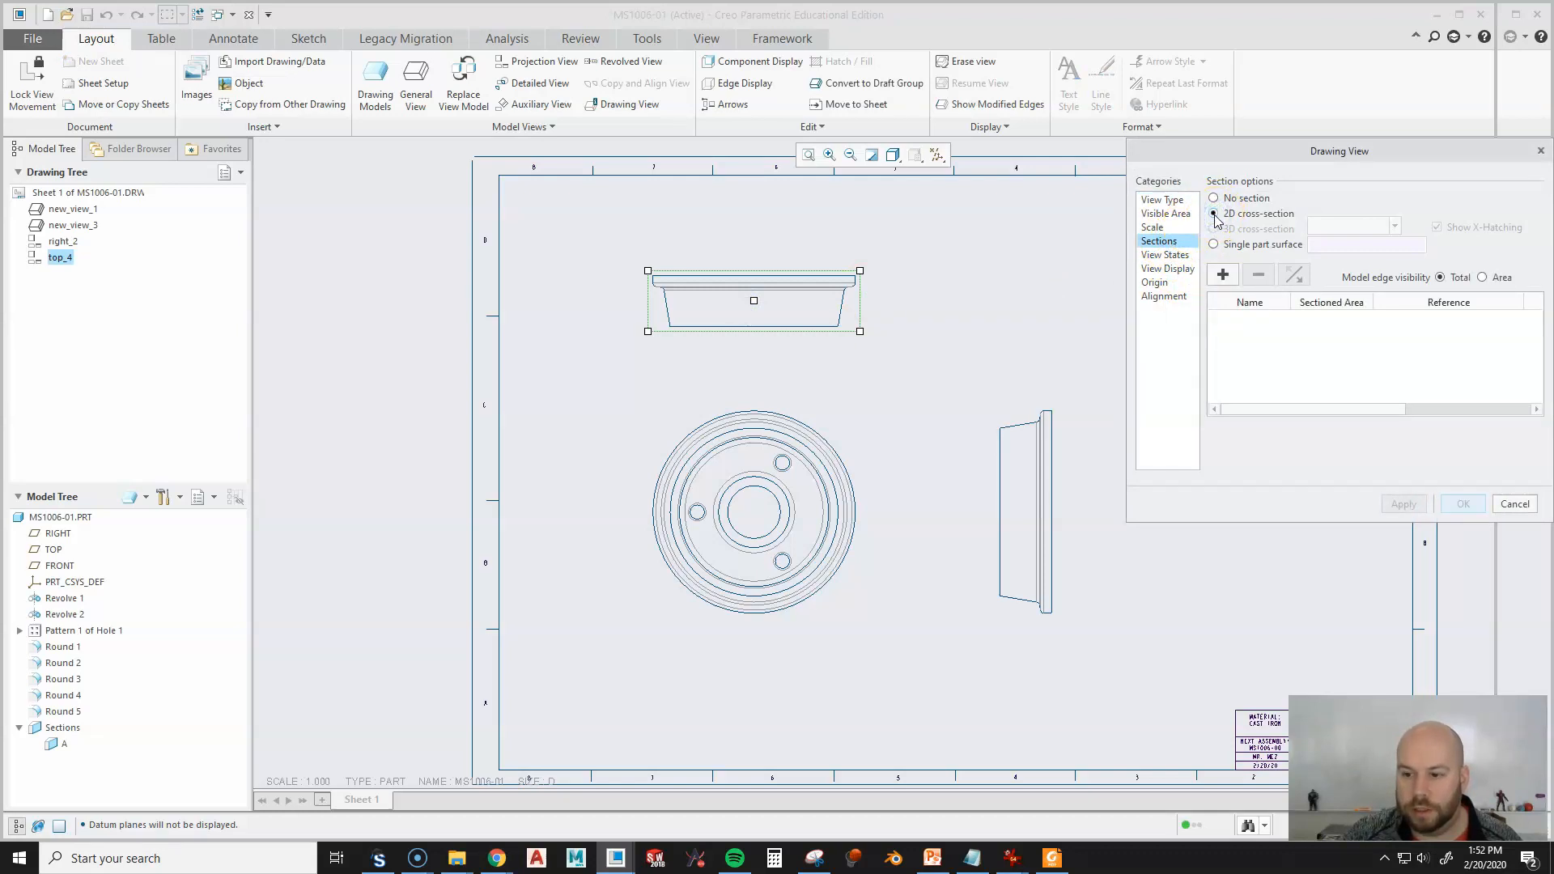
click(1223, 274)
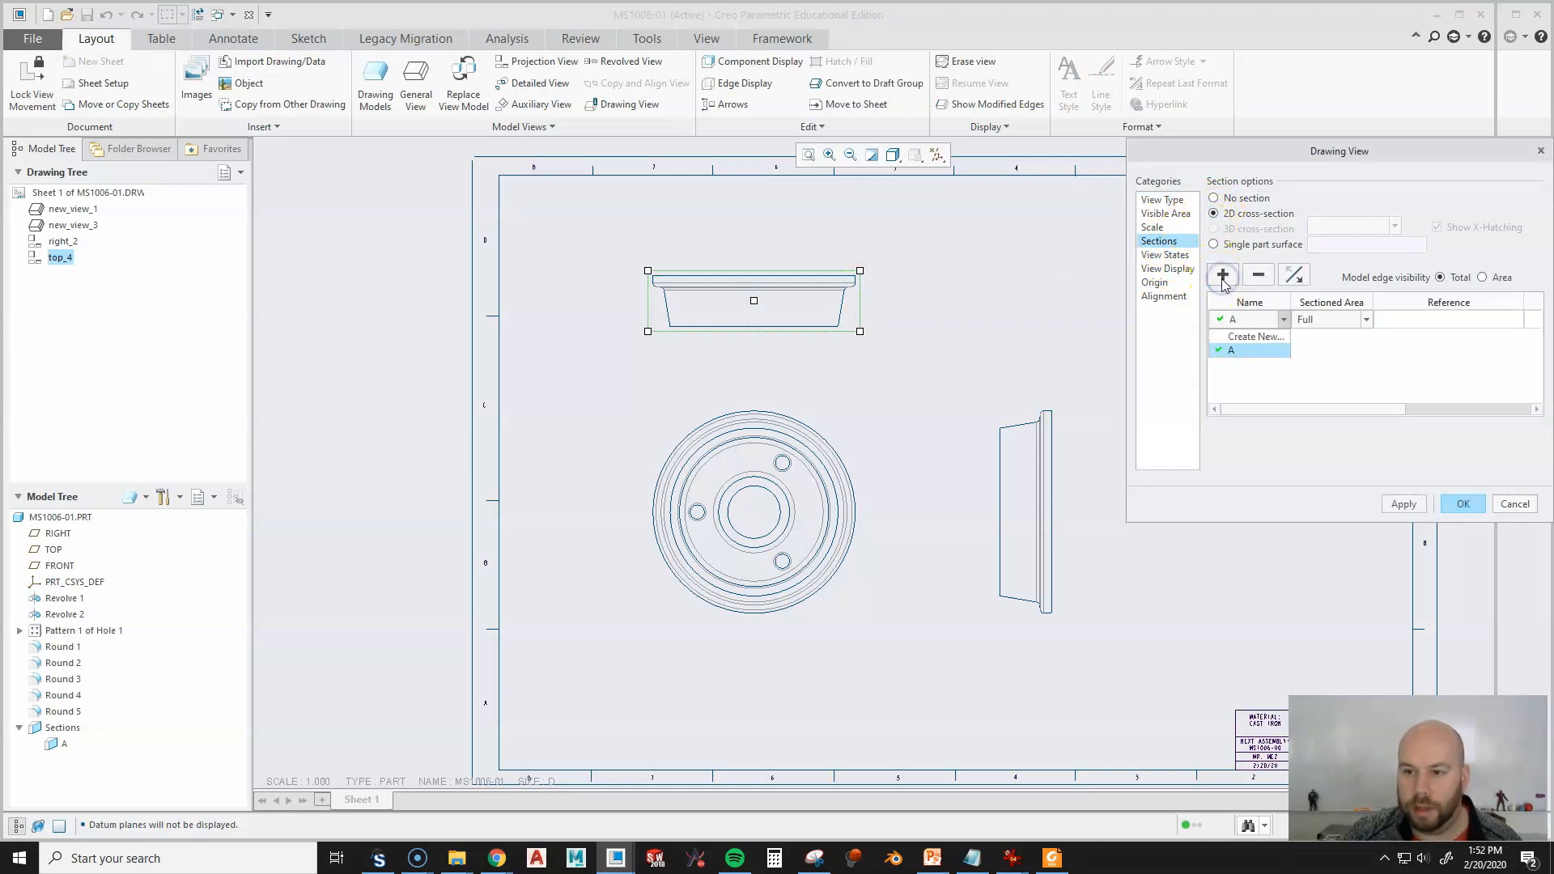
click(1234, 351)
Display section A's cutting-plane arrows on the front view and apply the section settings to the top view.
drag(1360, 409, 1525, 409)
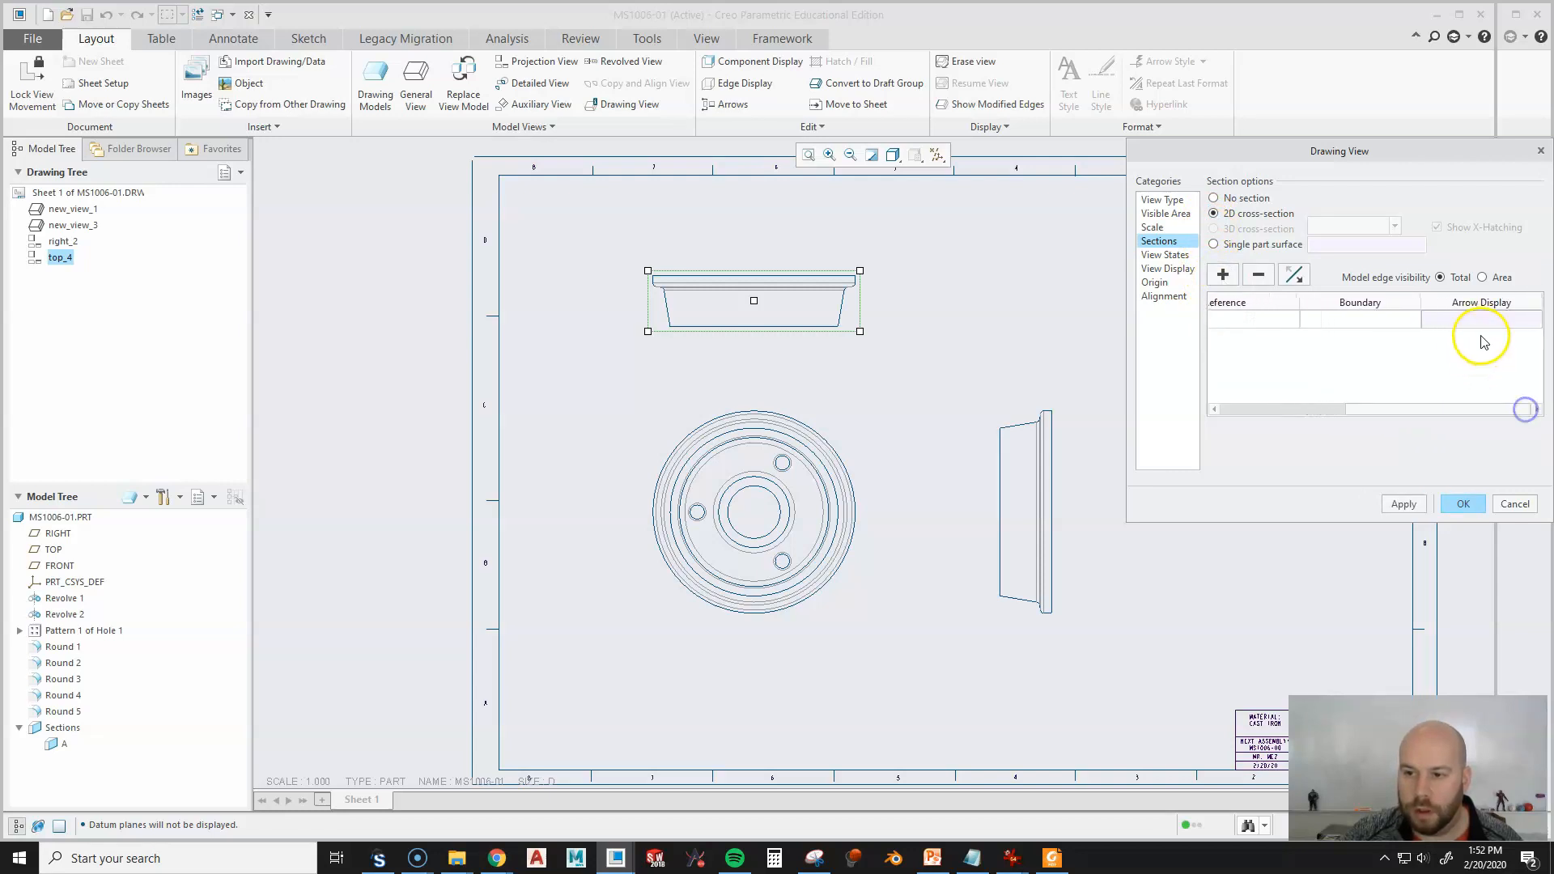
click(1470, 319)
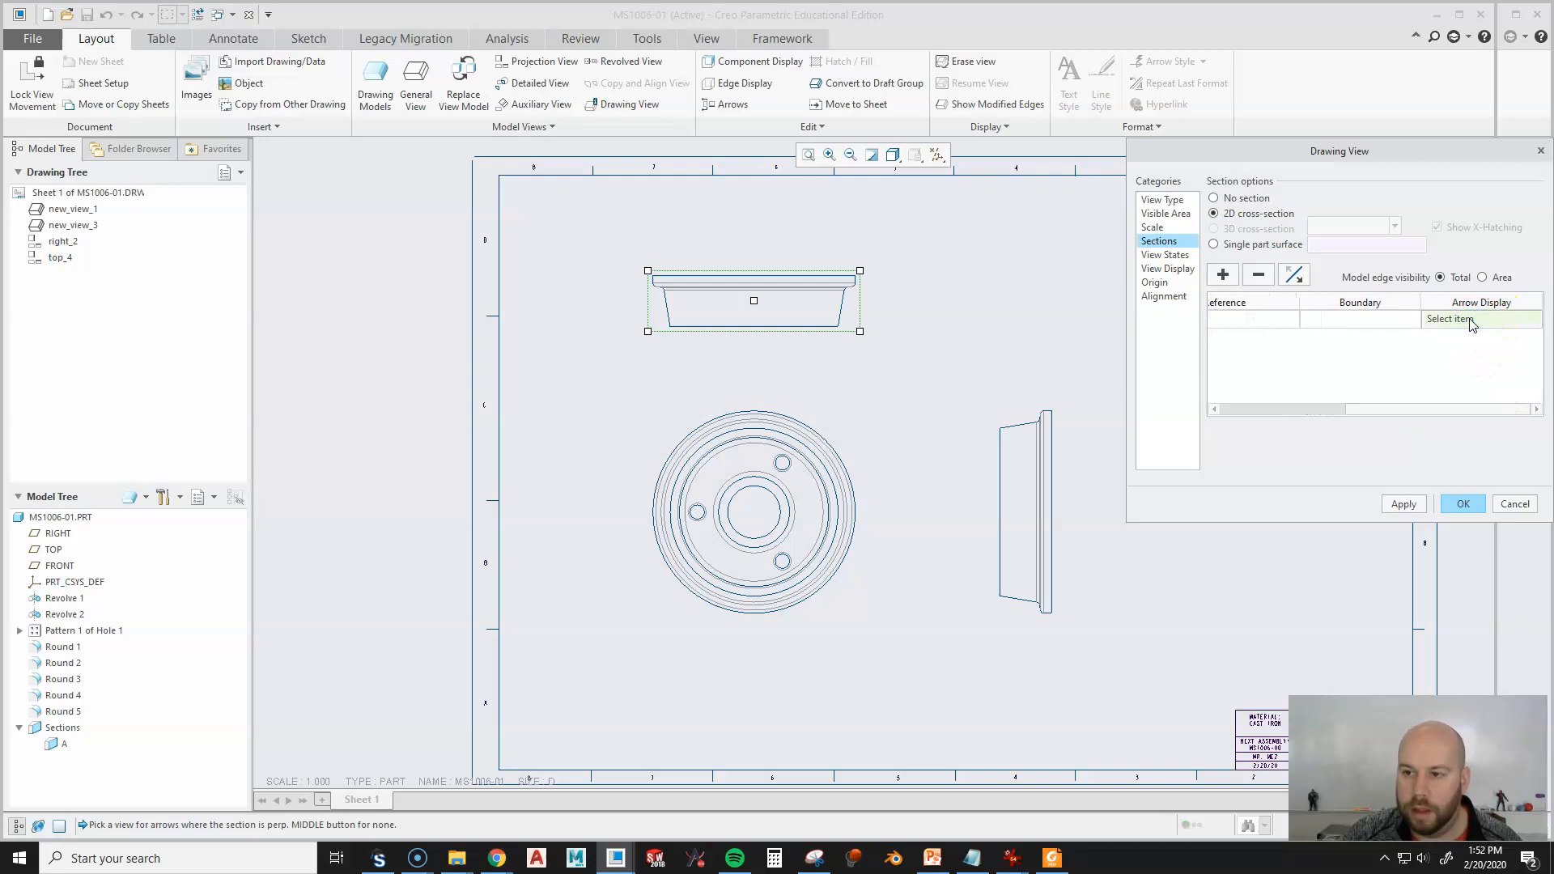
click(1470, 321)
click(794, 520)
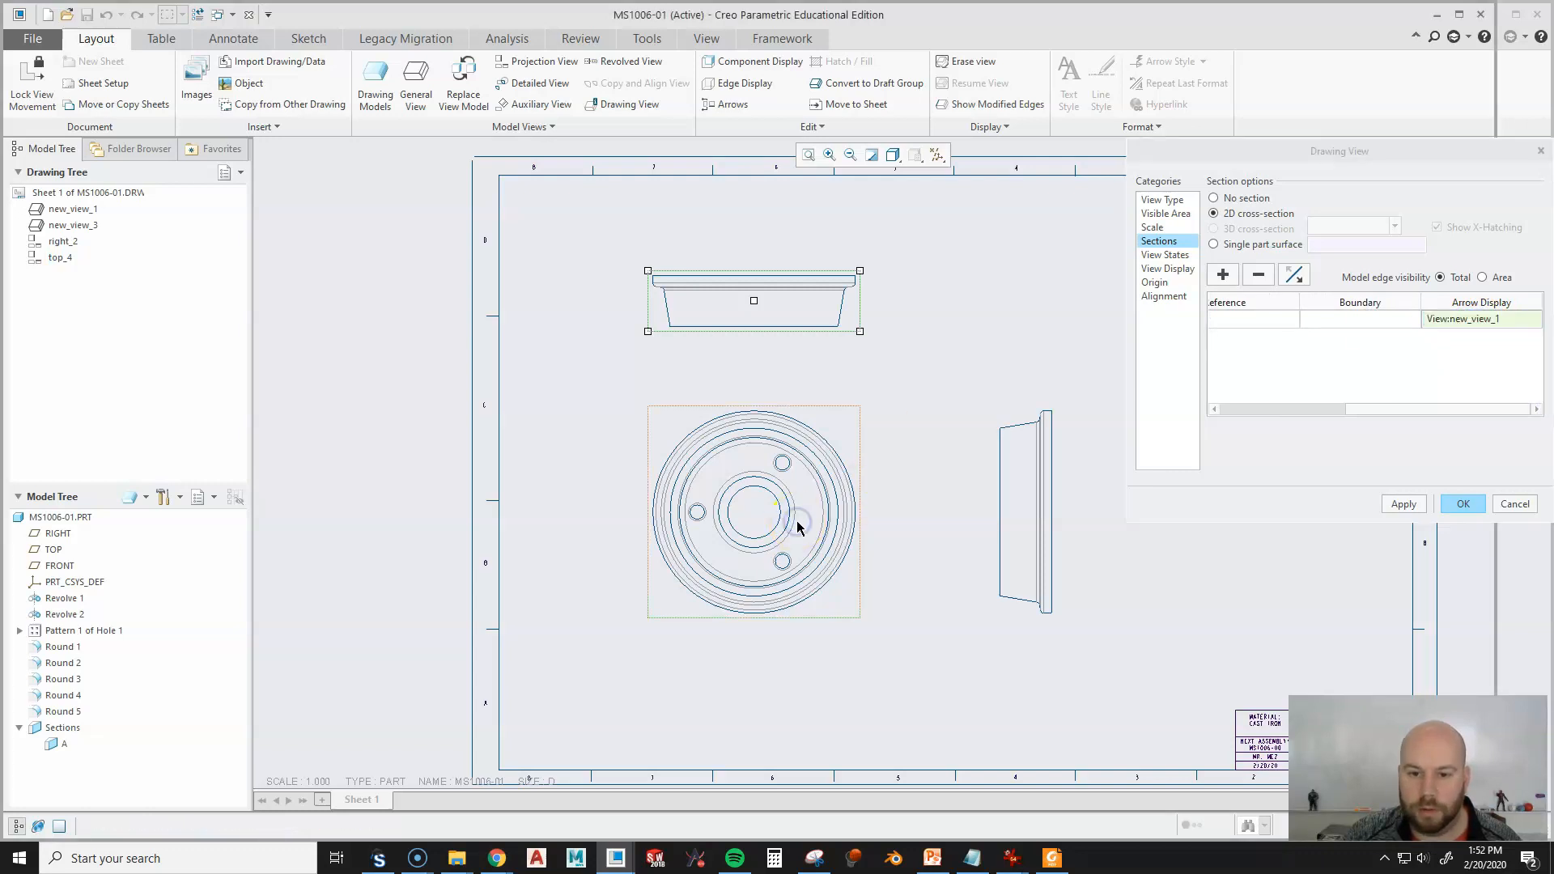
click(1439, 508)
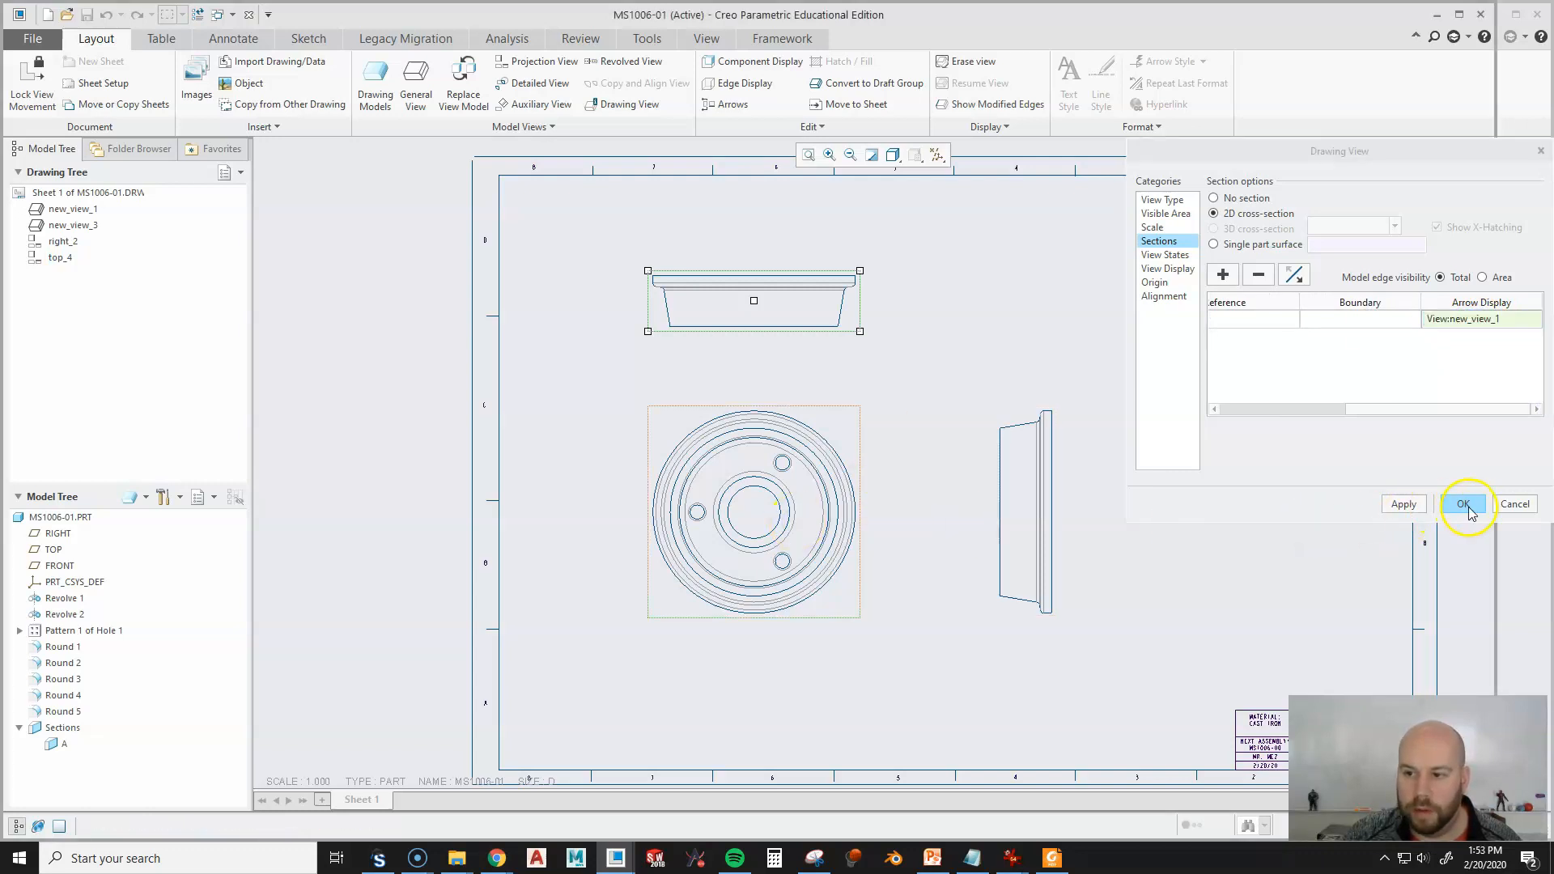
click(912, 349)
Open the properties of section A-A's cross-hatching and halve its overall line spacing.
scroll(693, 279, down, 6)
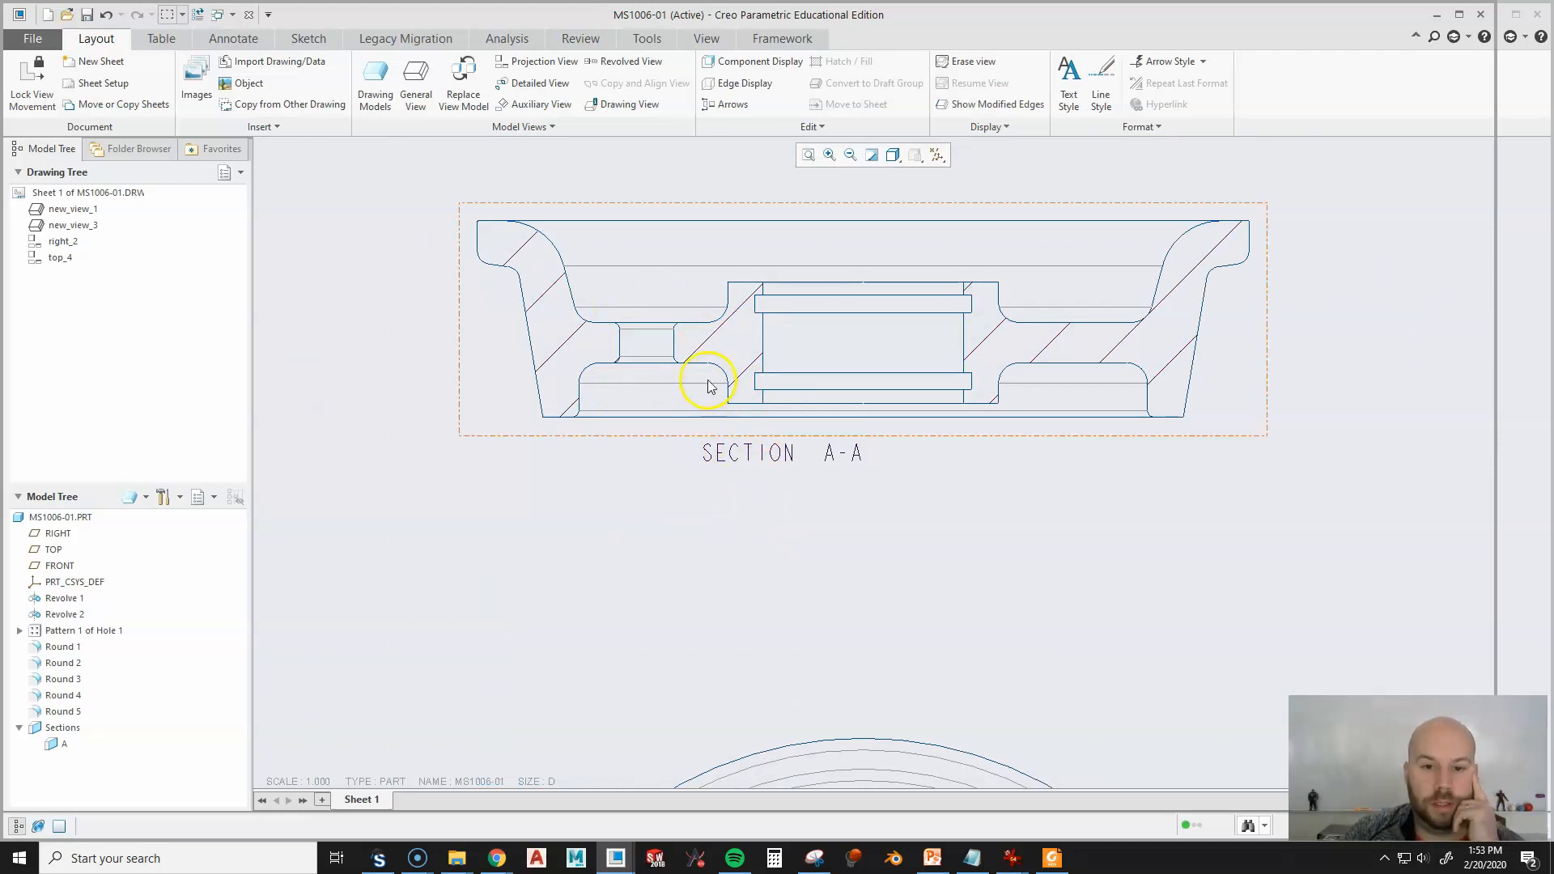
click(543, 302)
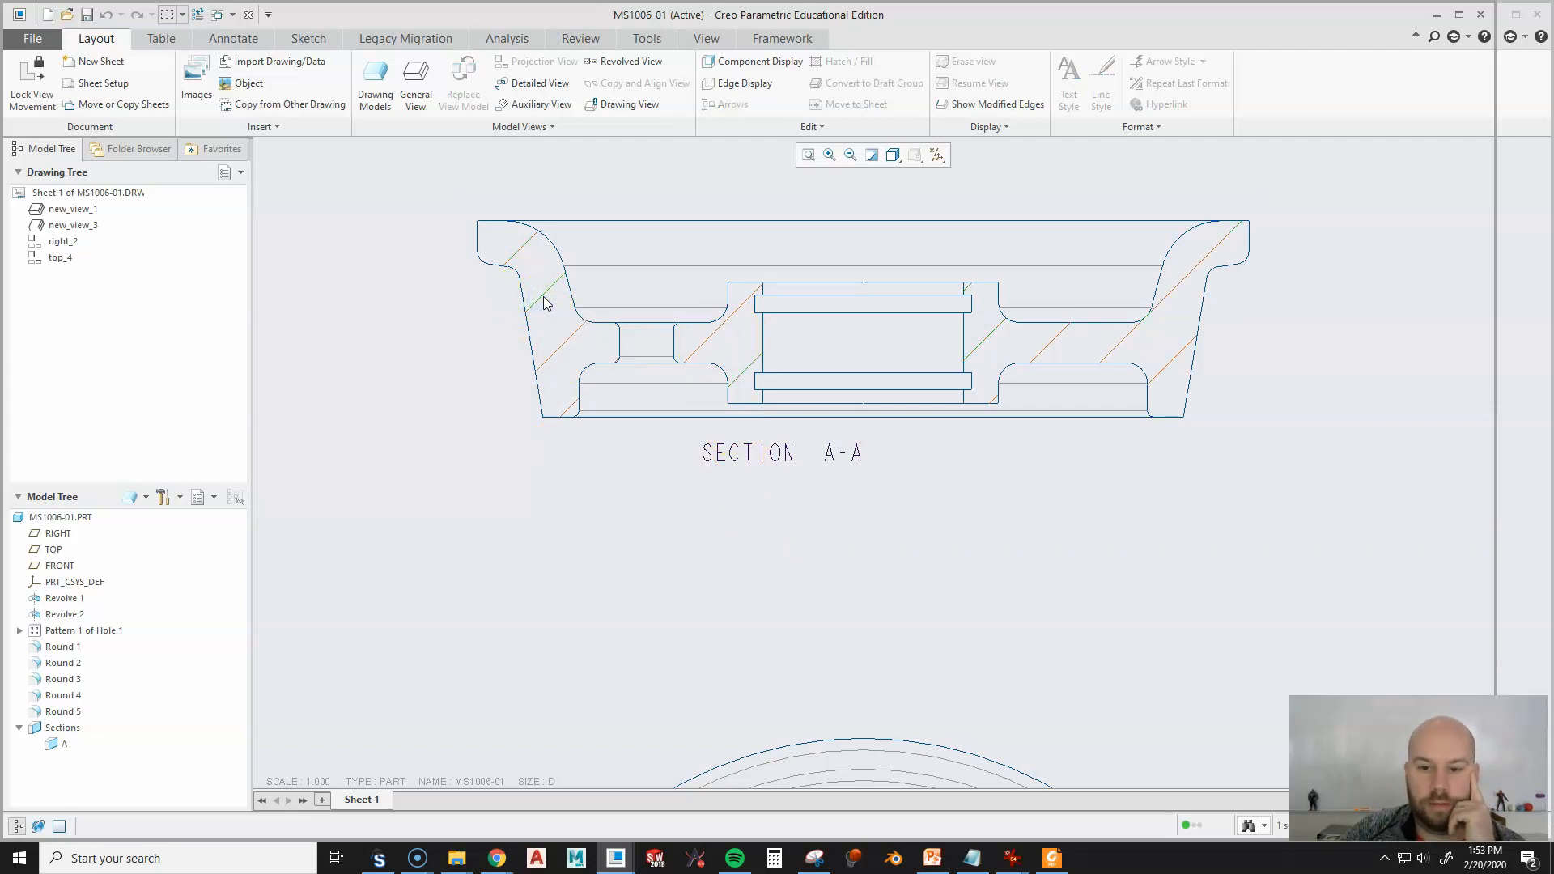
right_click(544, 301)
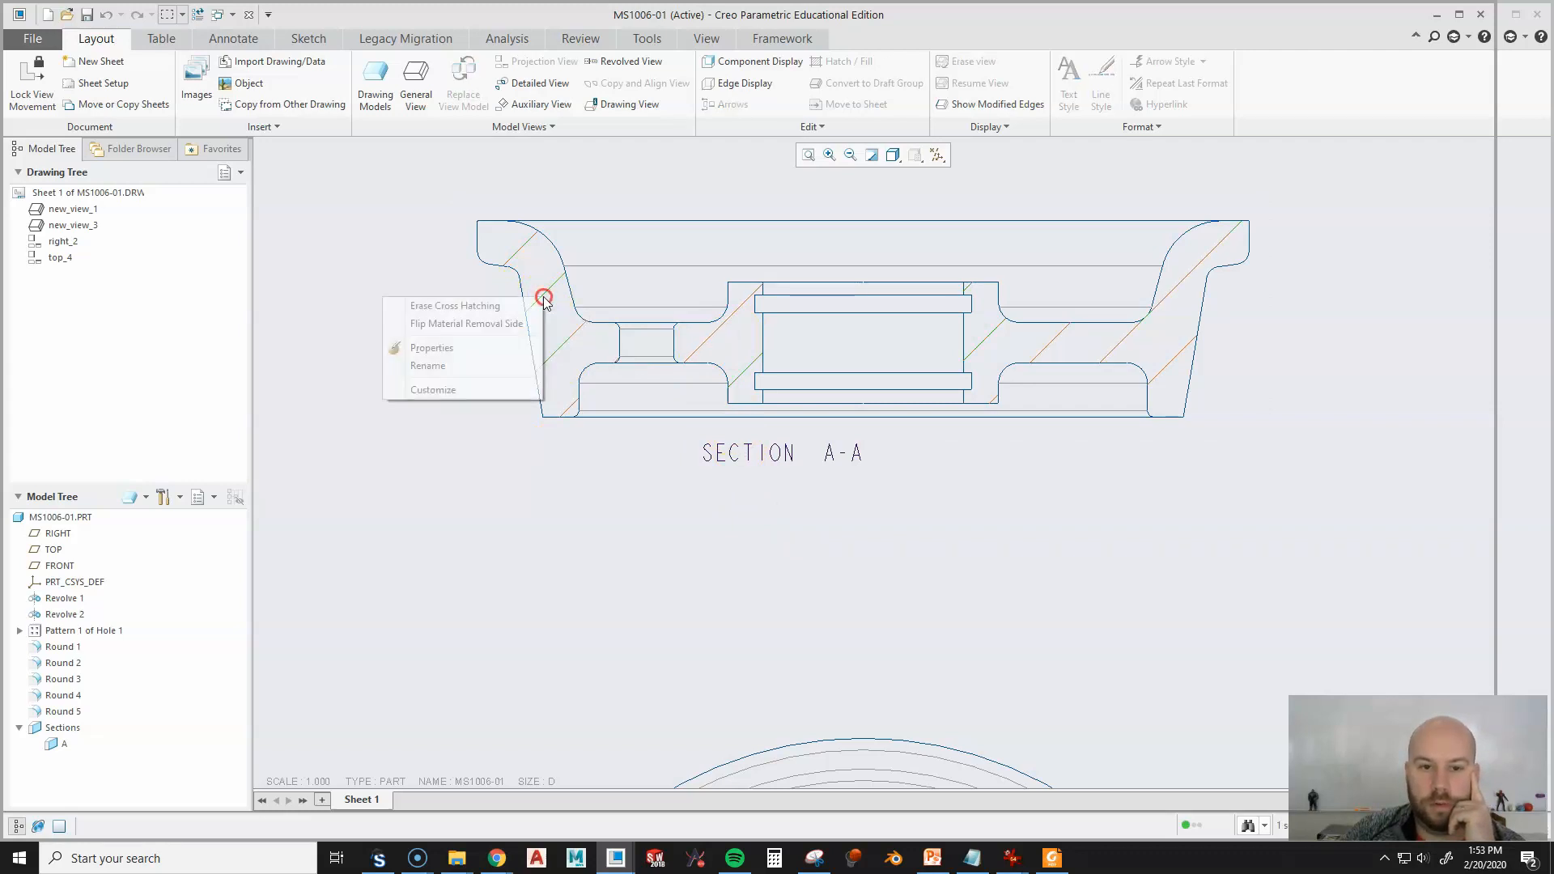
click(486, 354)
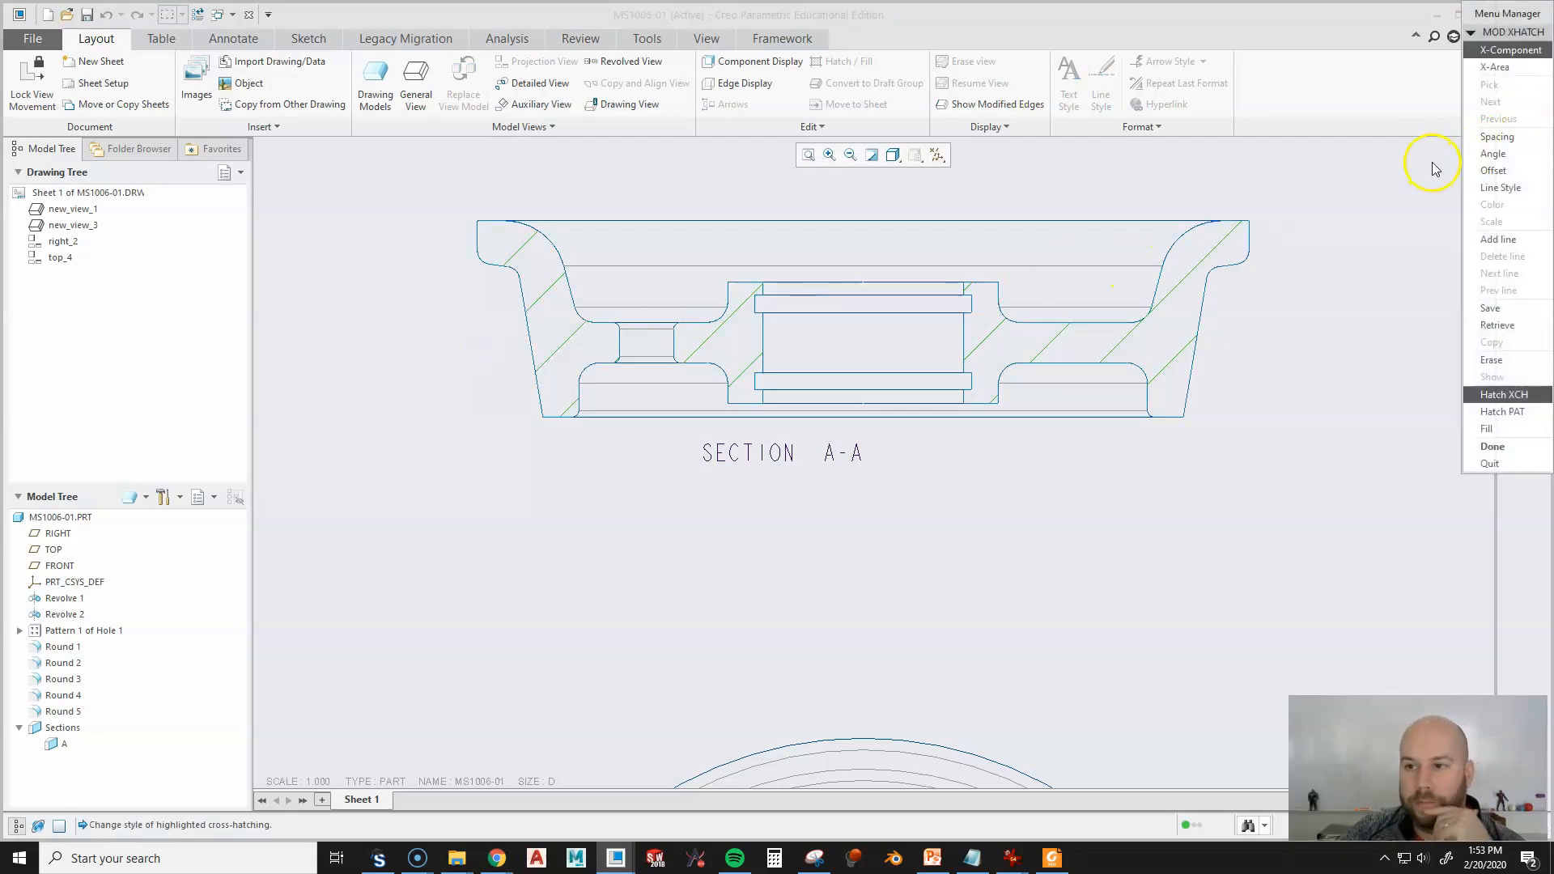
scroll(865, 513, down, 5)
scroll(977, 500, up, 1)
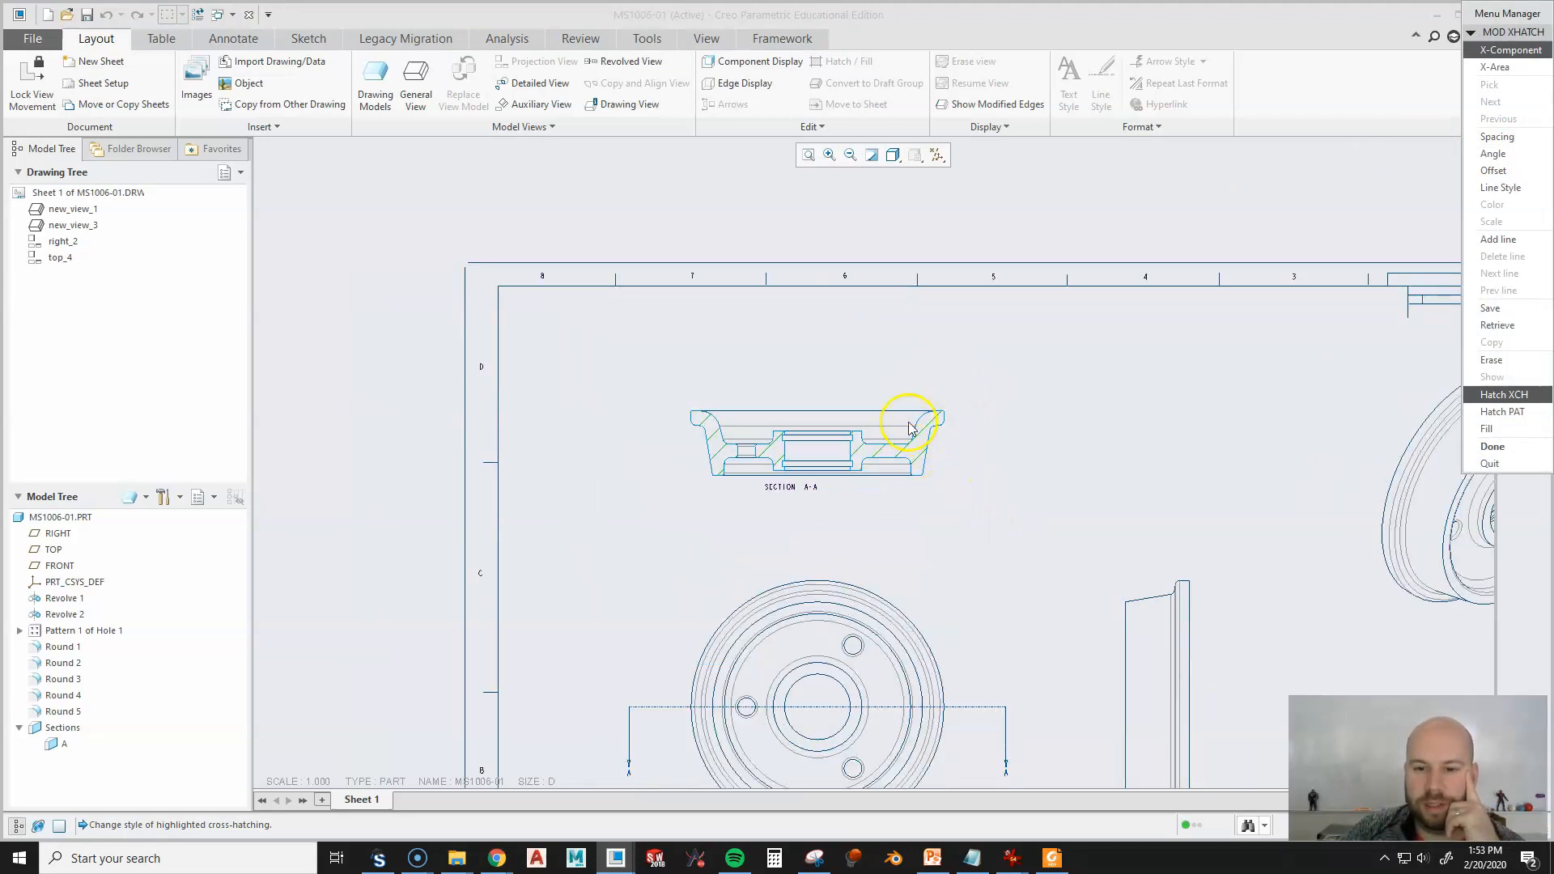
click(1486, 138)
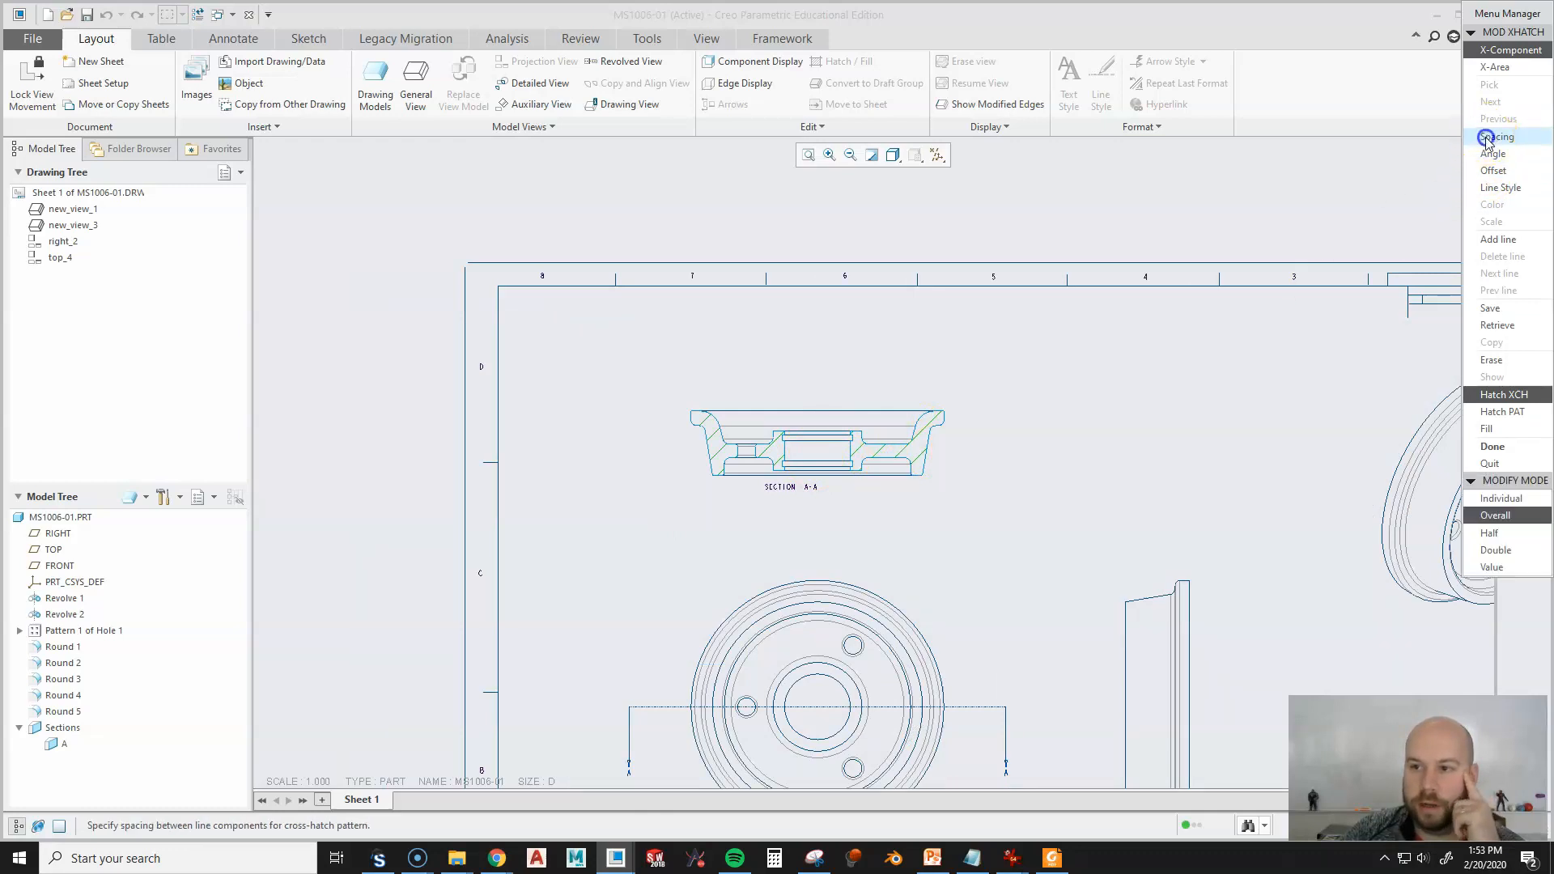
click(1505, 534)
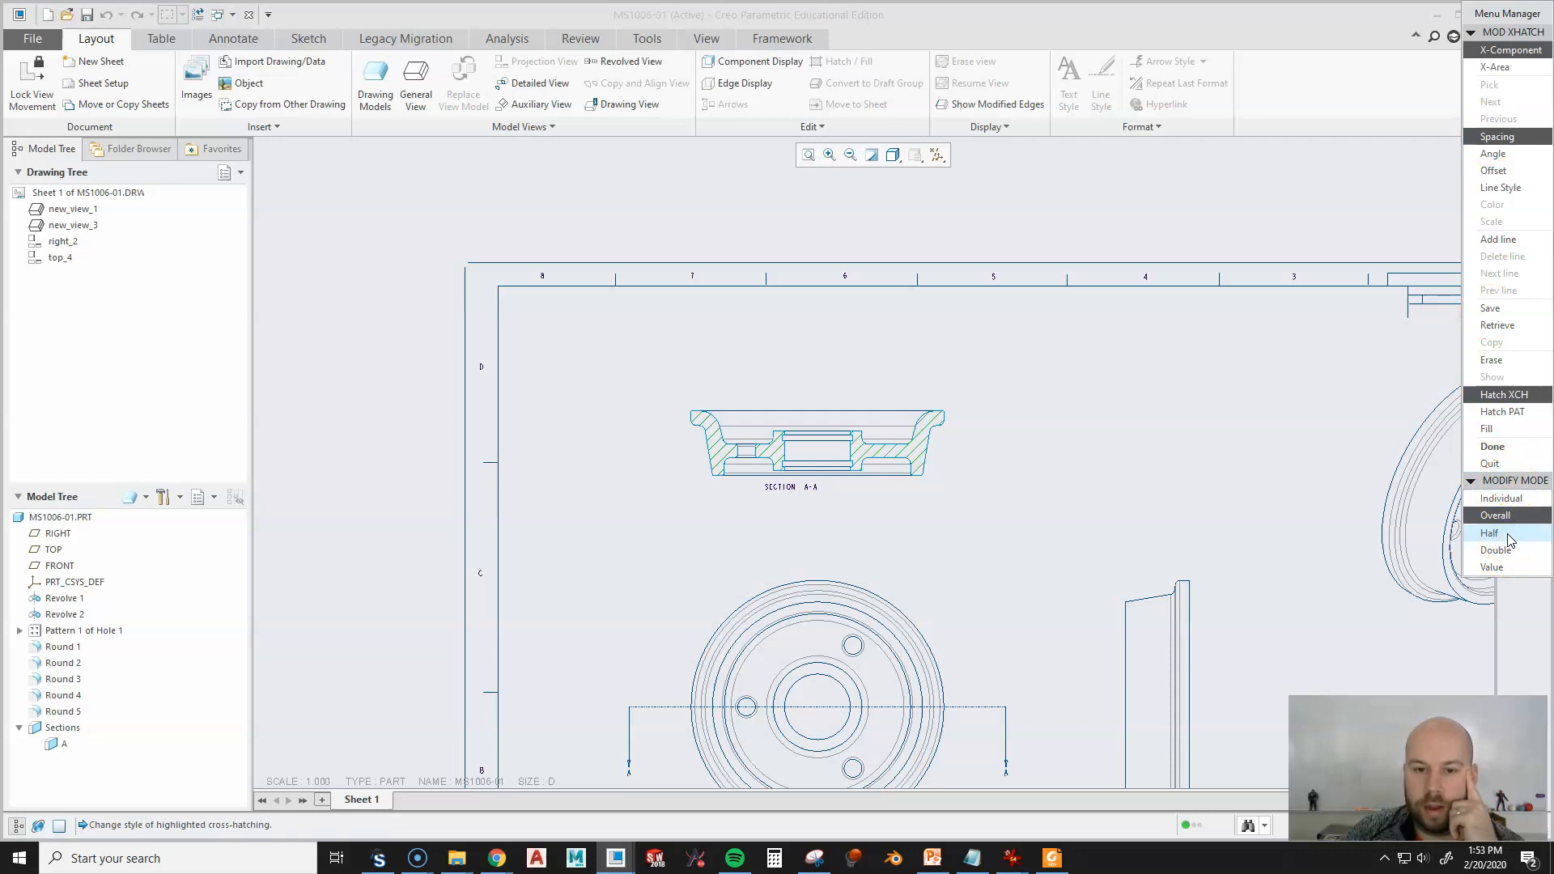
scroll(635, 388, up, 2)
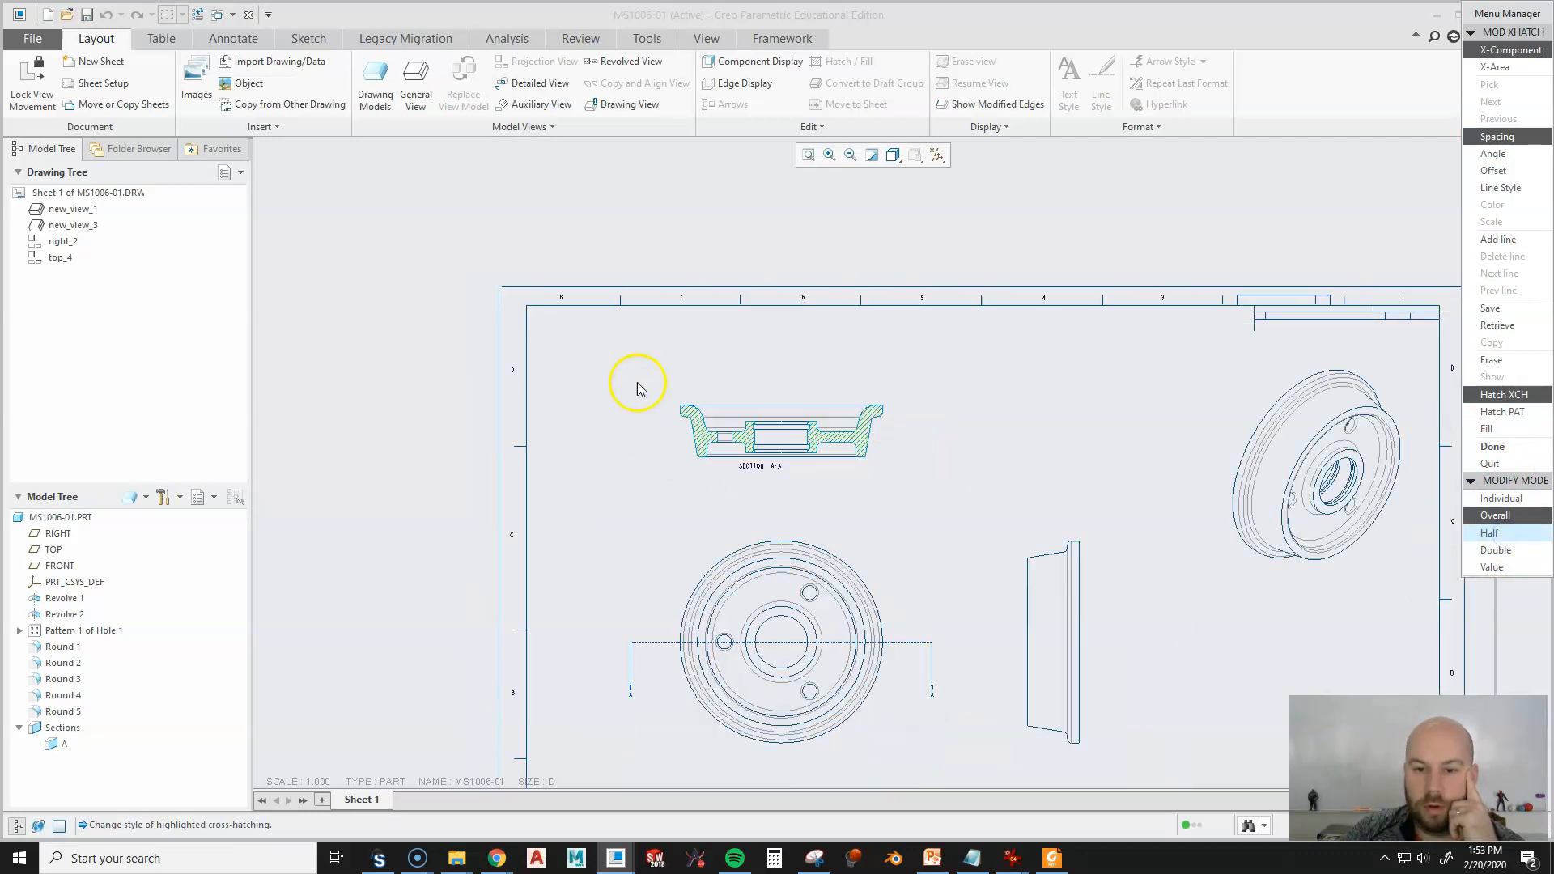
scroll(846, 487, down, 2)
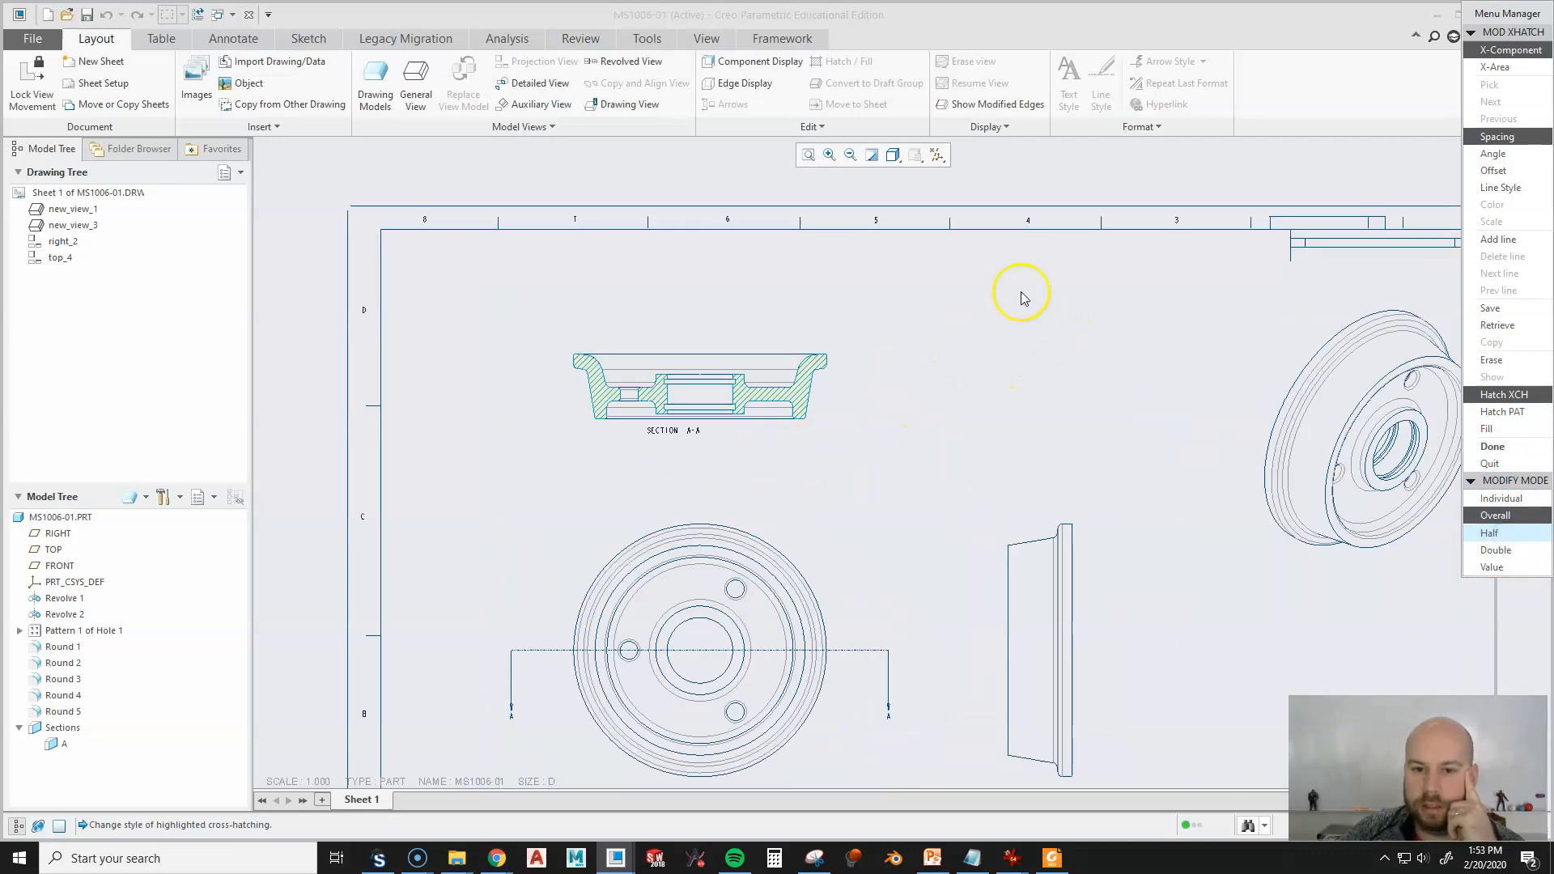
Try overall angles of 30, 0, 45 and 60 degrees on section A-A's hatching.
click(1503, 157)
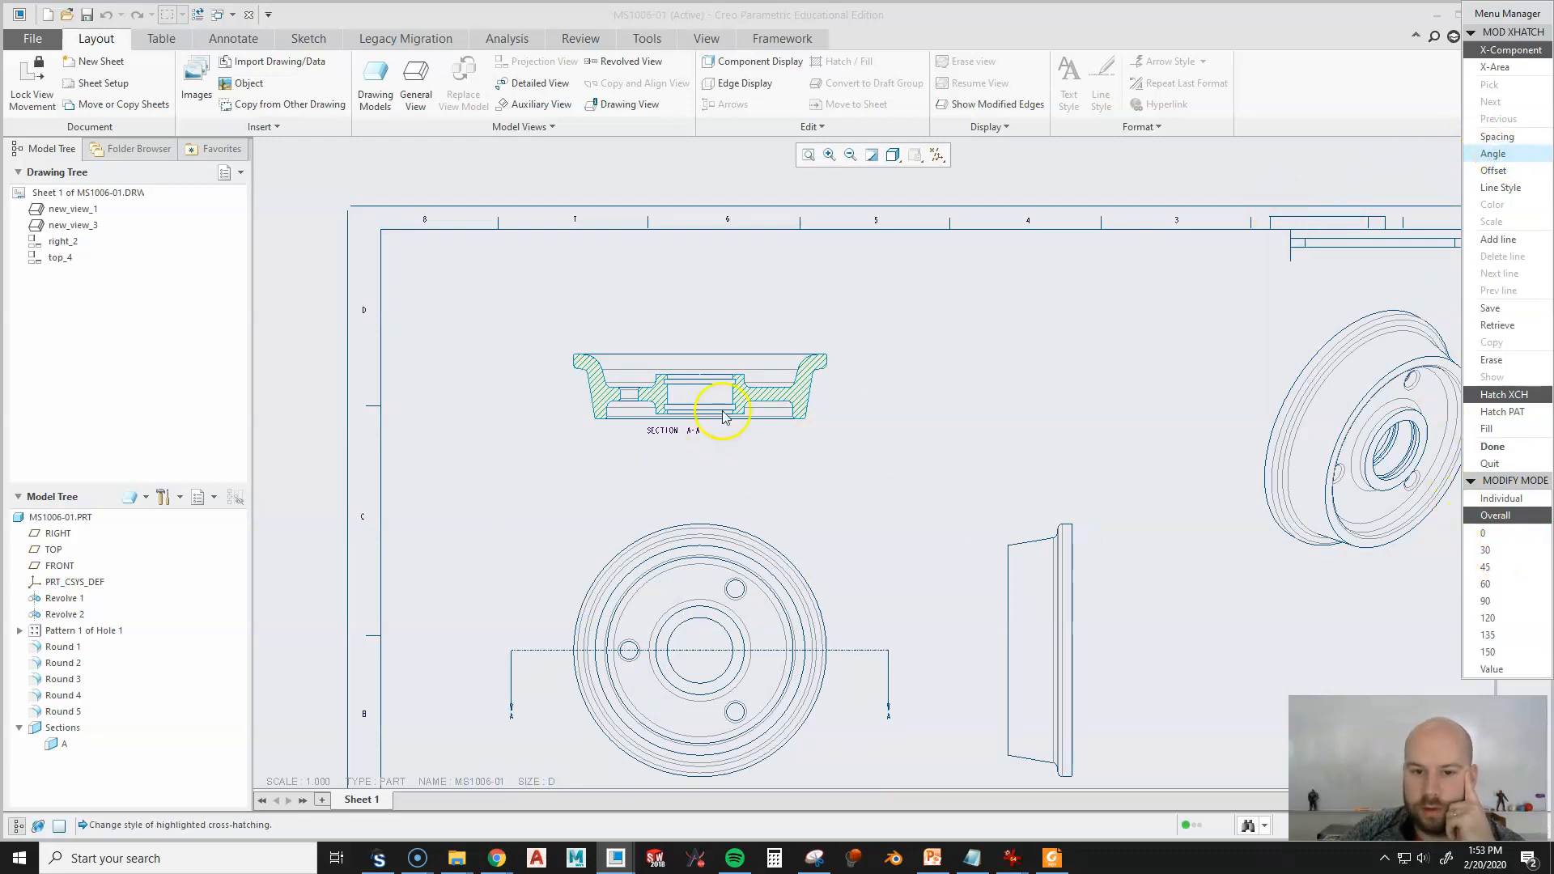
click(1485, 550)
click(1484, 532)
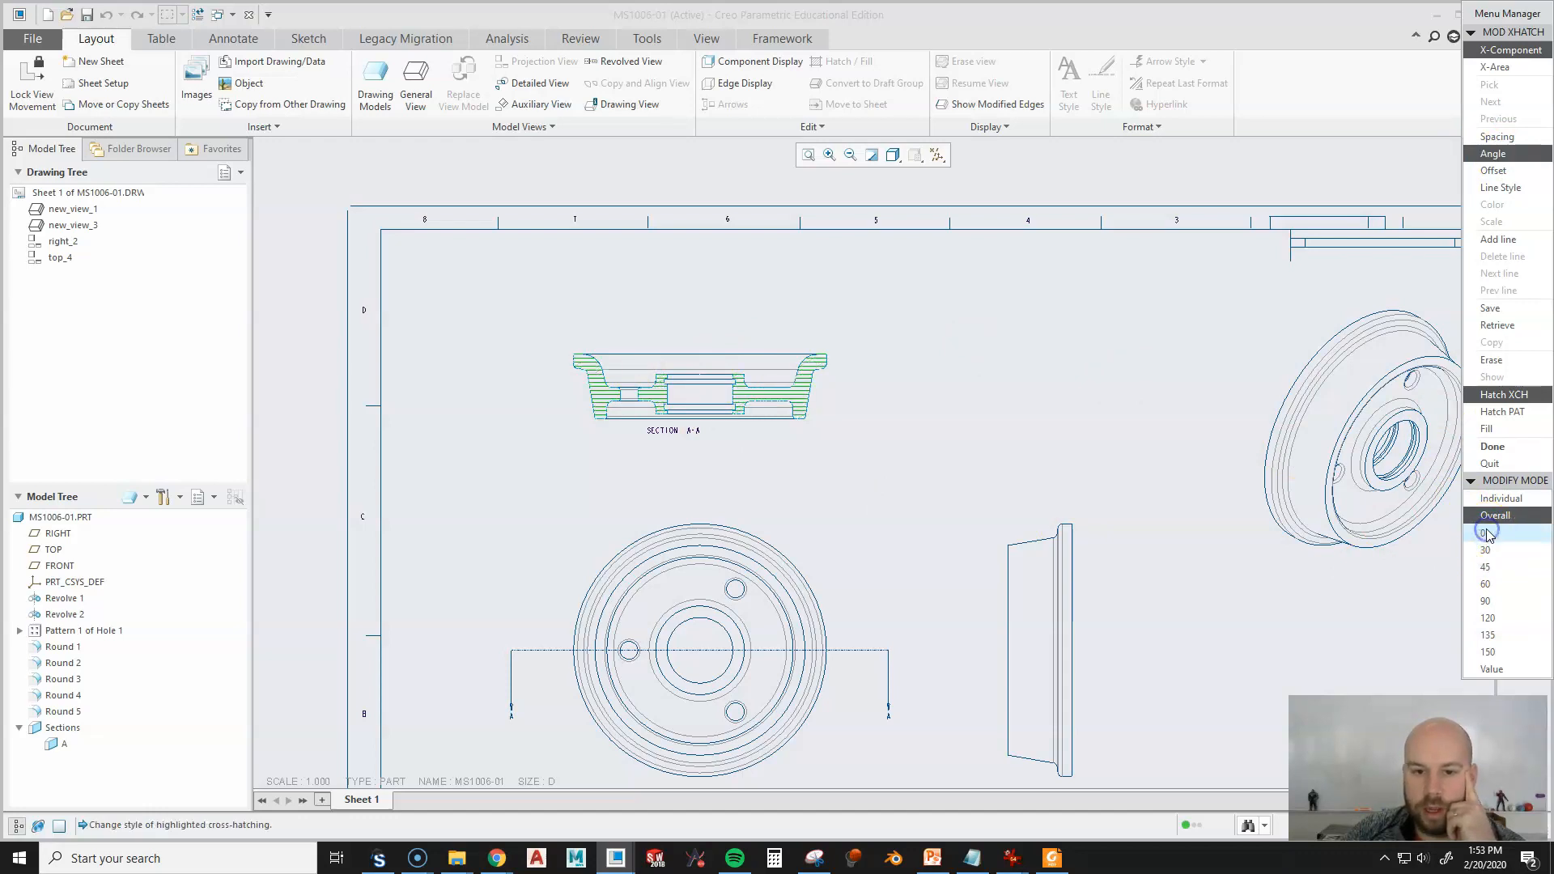
click(1488, 569)
click(1486, 583)
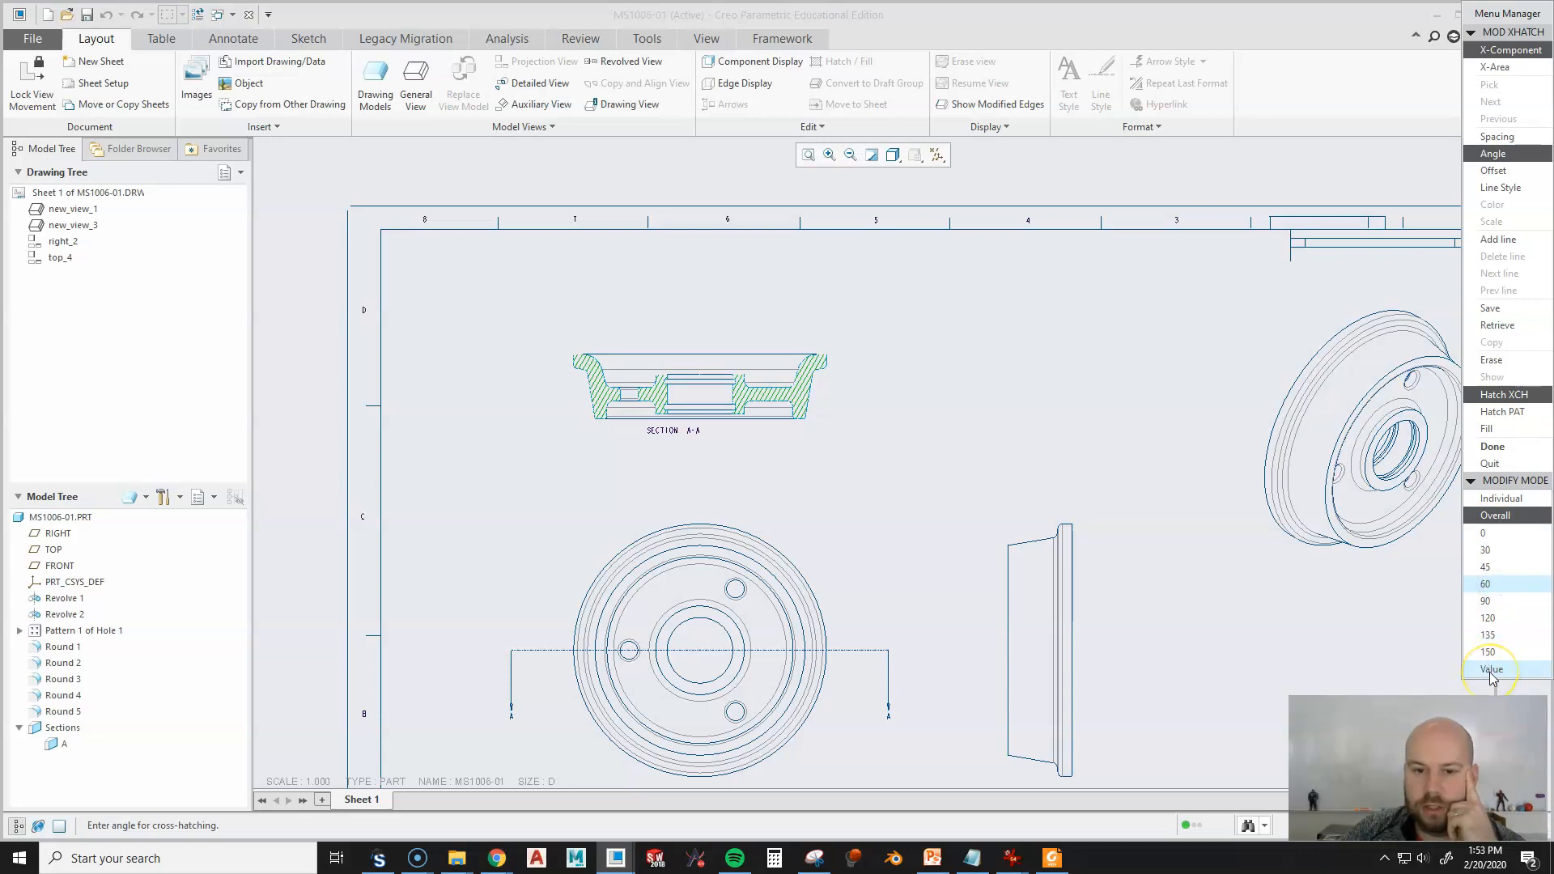
Set the overall angle of section A-A's hatching to 45 degrees and finish the hatch editing.
click(1491, 569)
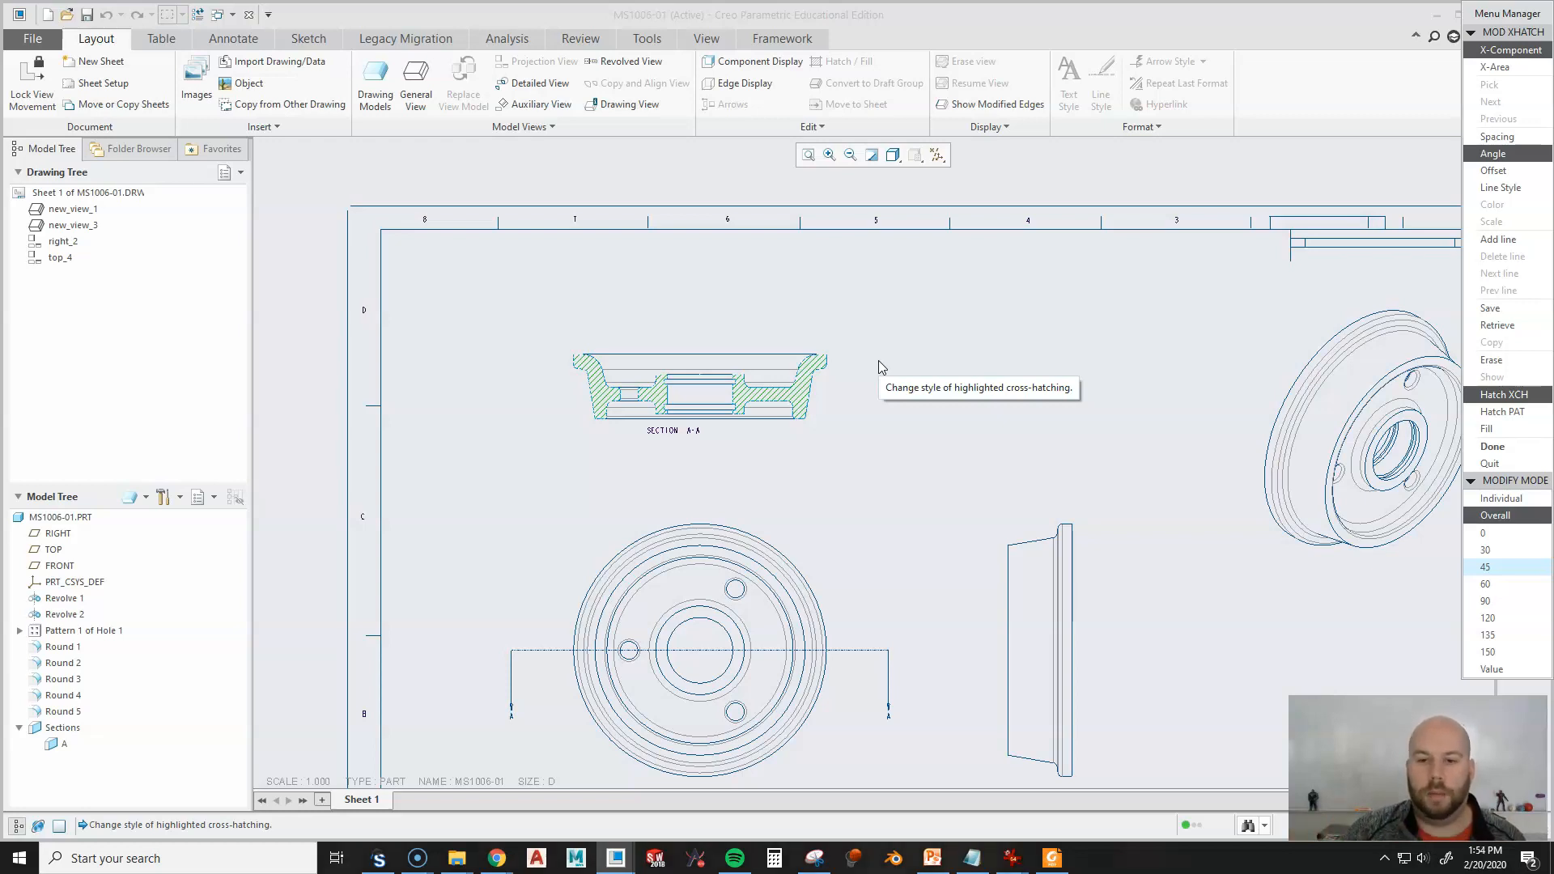
click(988, 272)
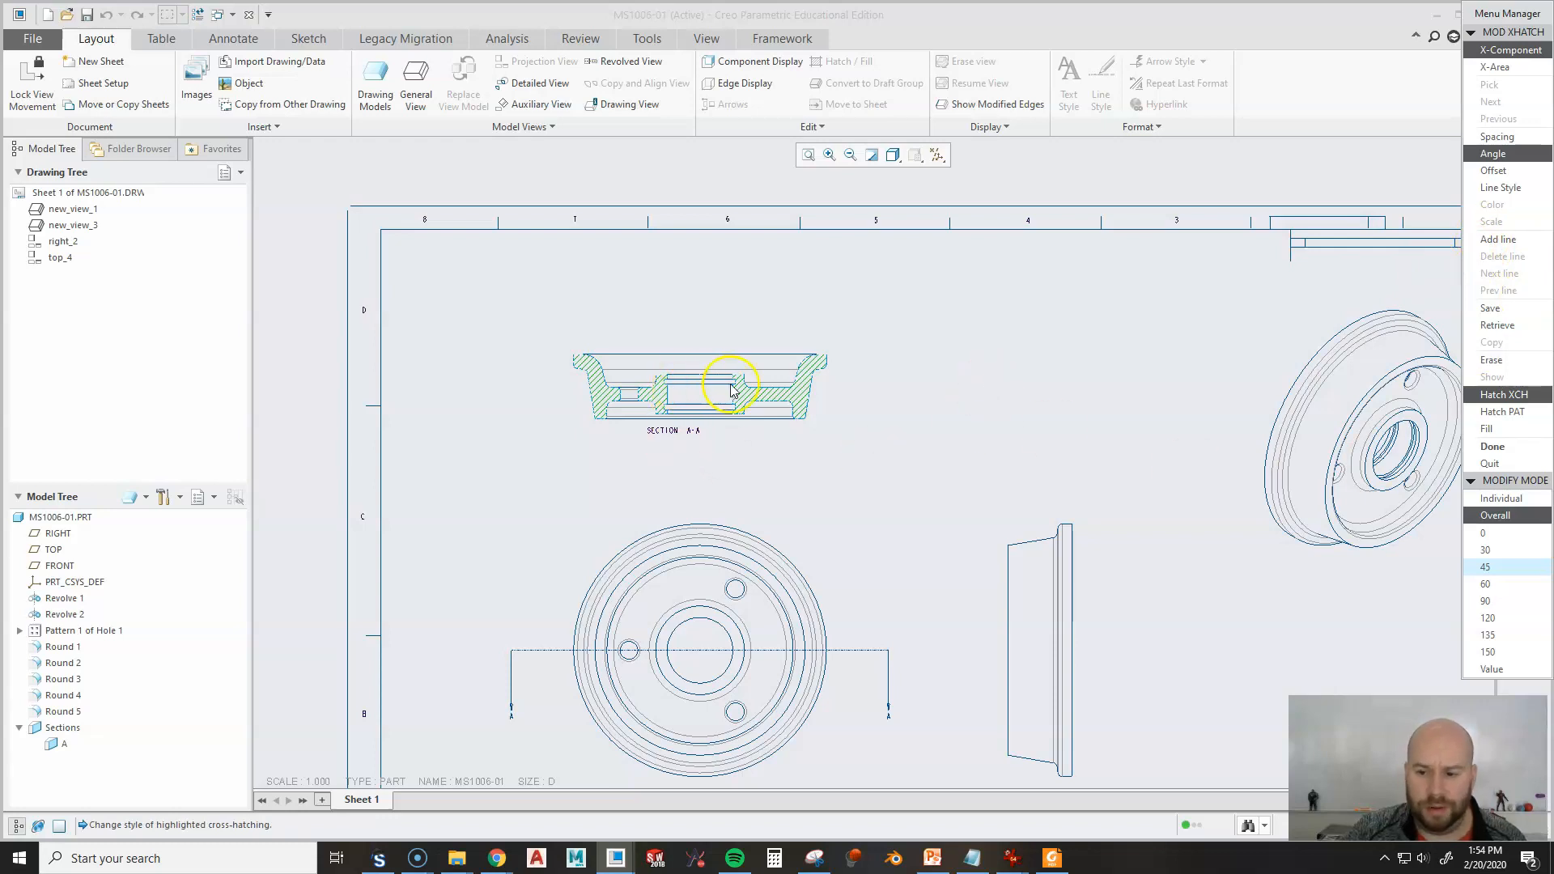
middle_click(1035, 405)
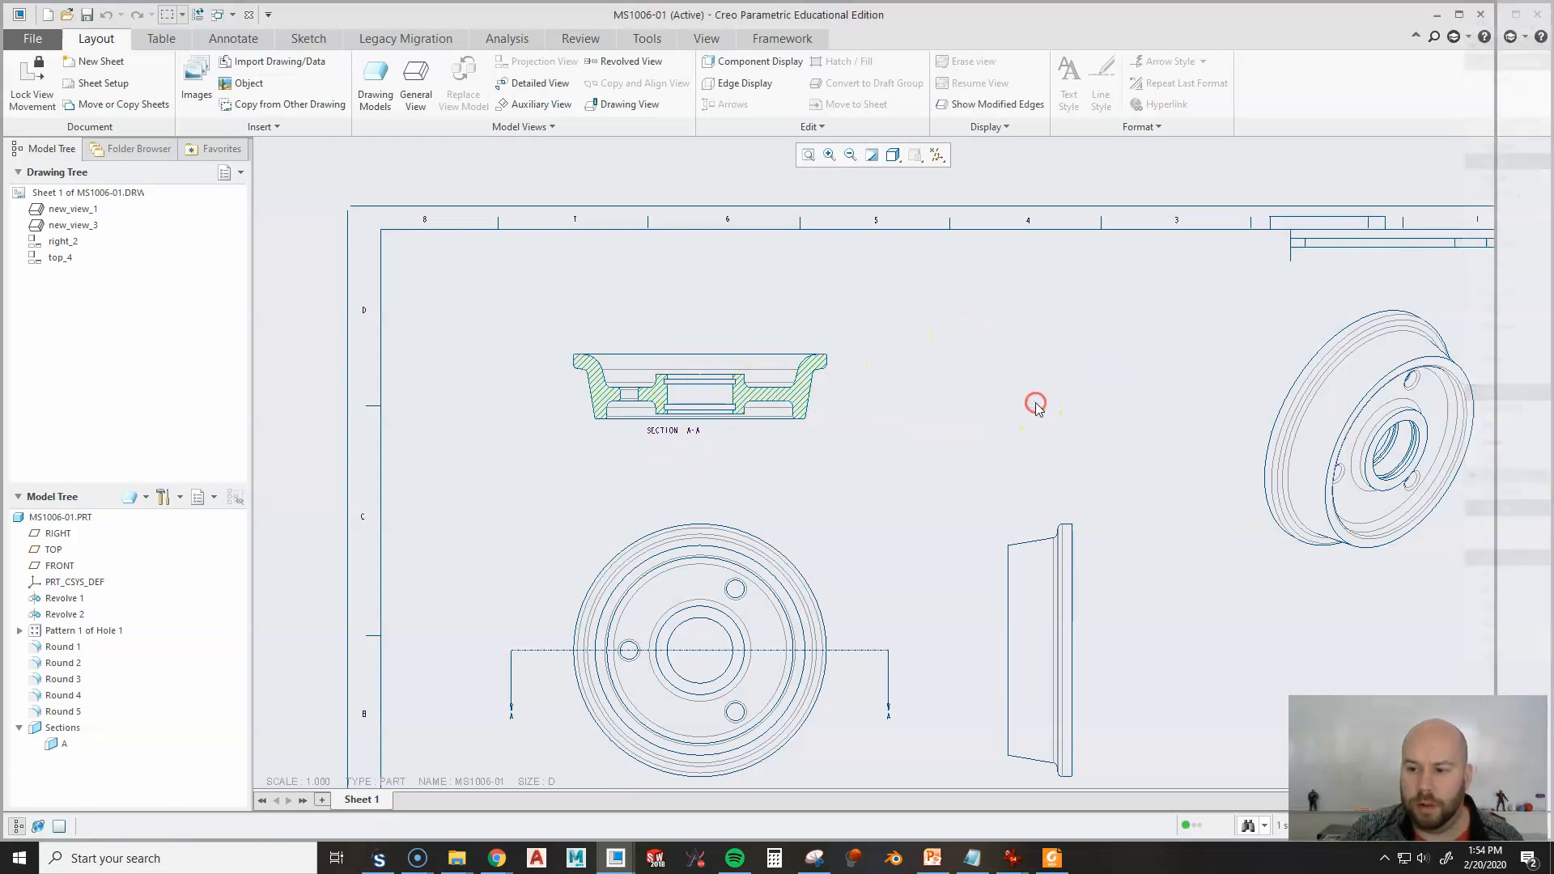
Set the SECTION A-A label's text justification to centered beneath the section view.
middle_drag(922, 471, 932, 398)
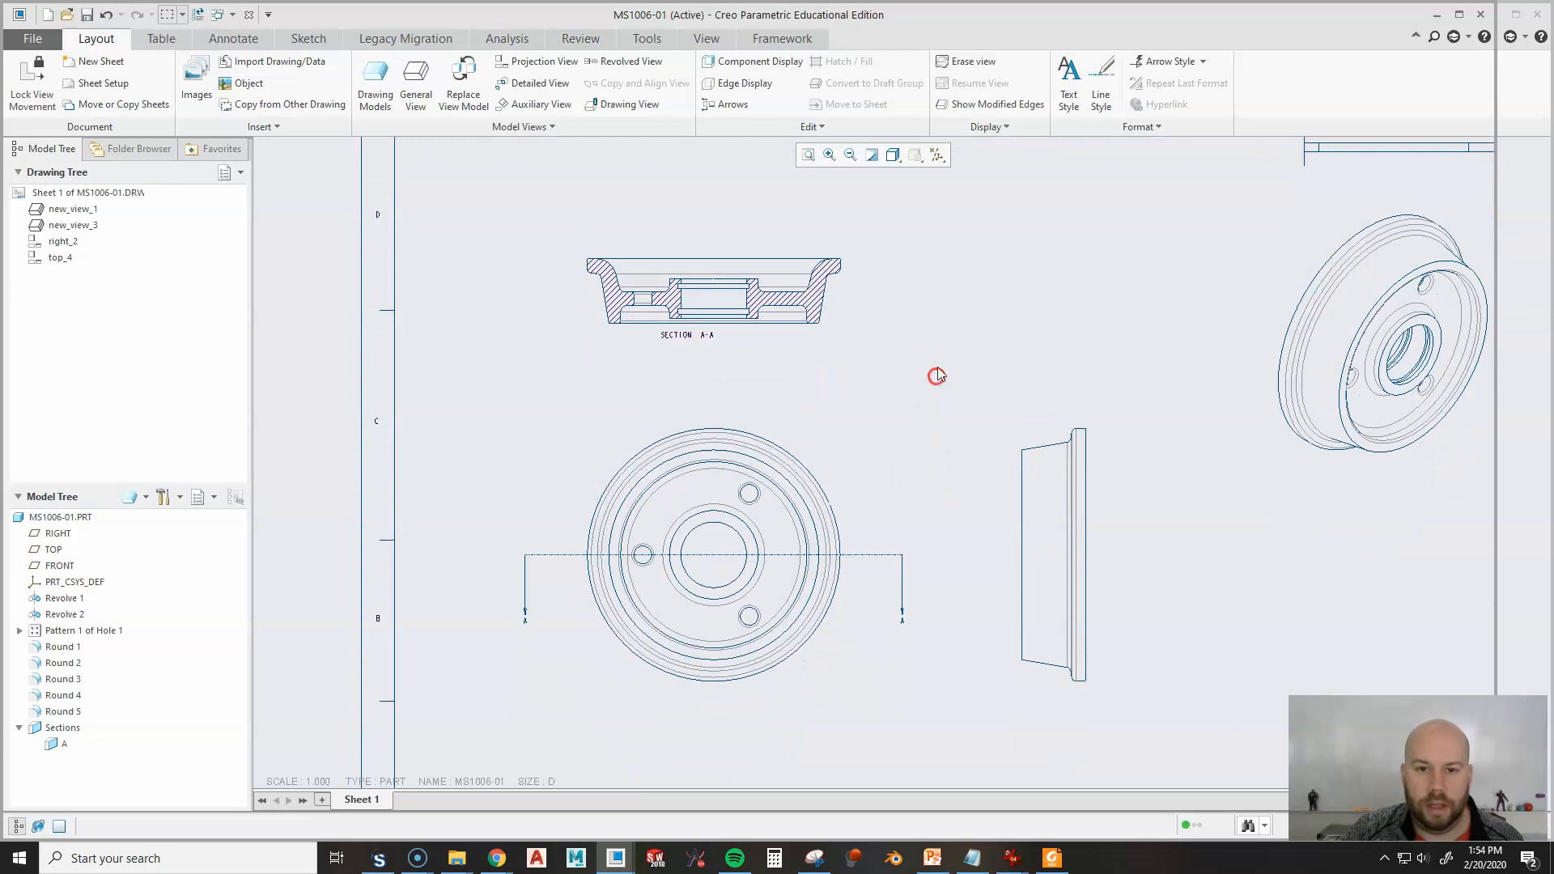
scroll(693, 307, down, 4)
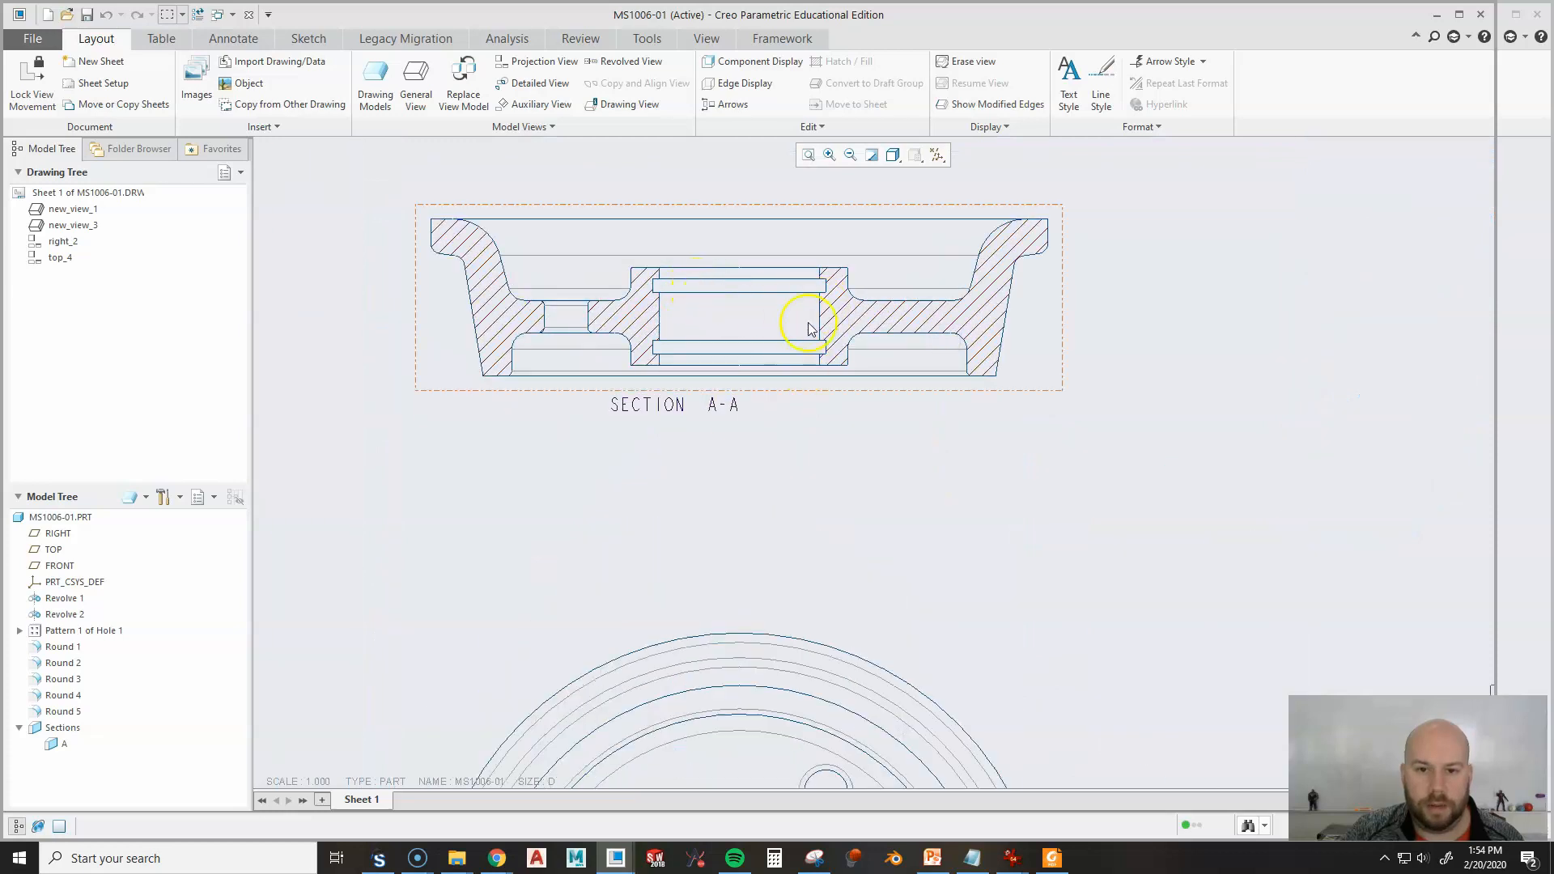
click(672, 411)
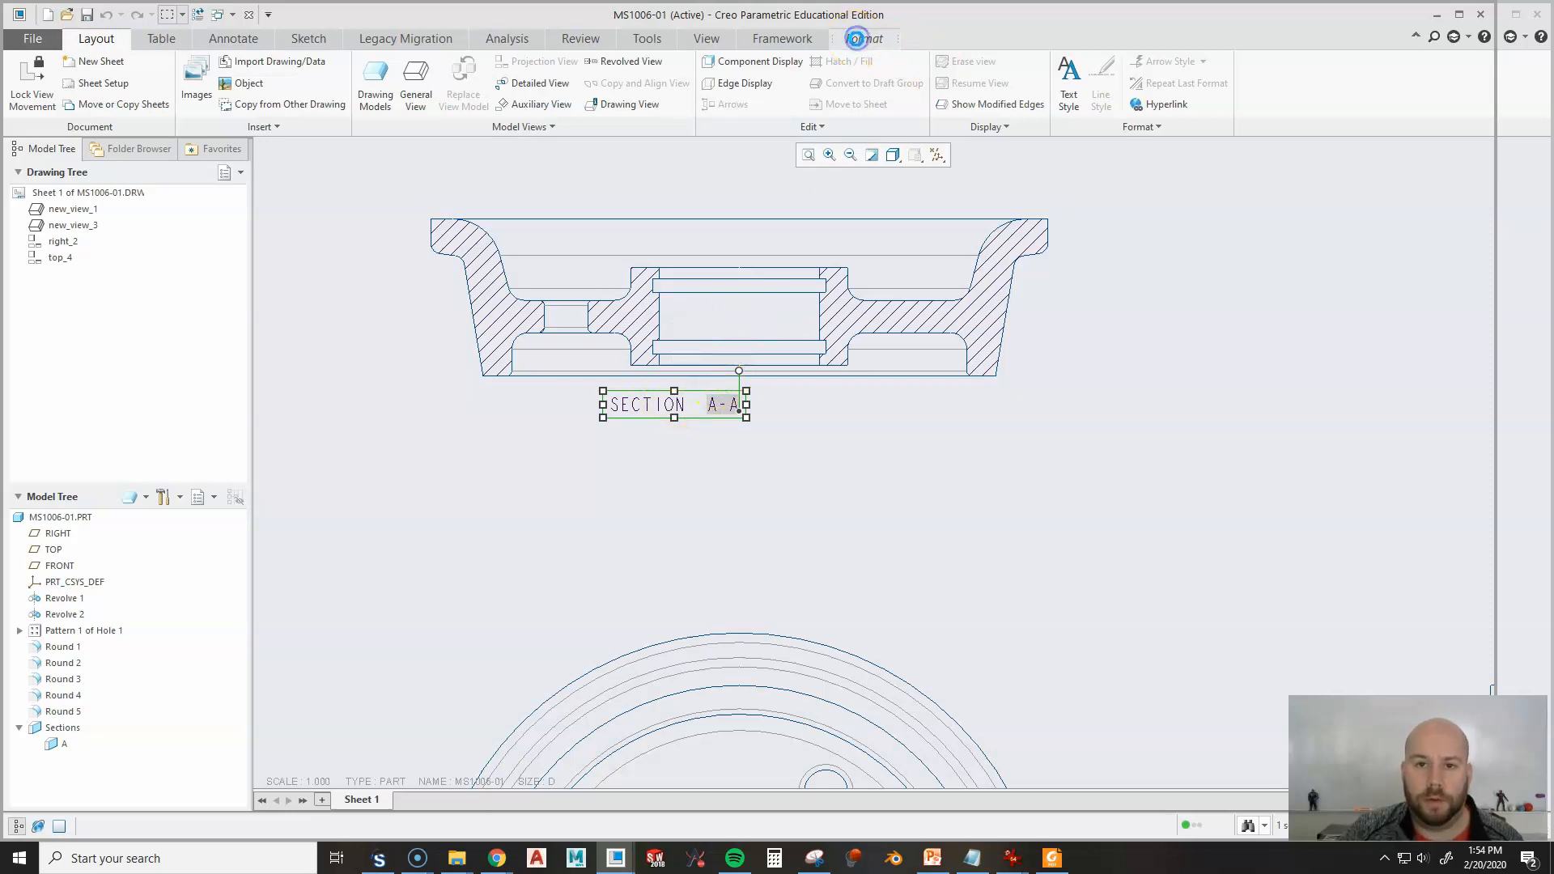
click(858, 39)
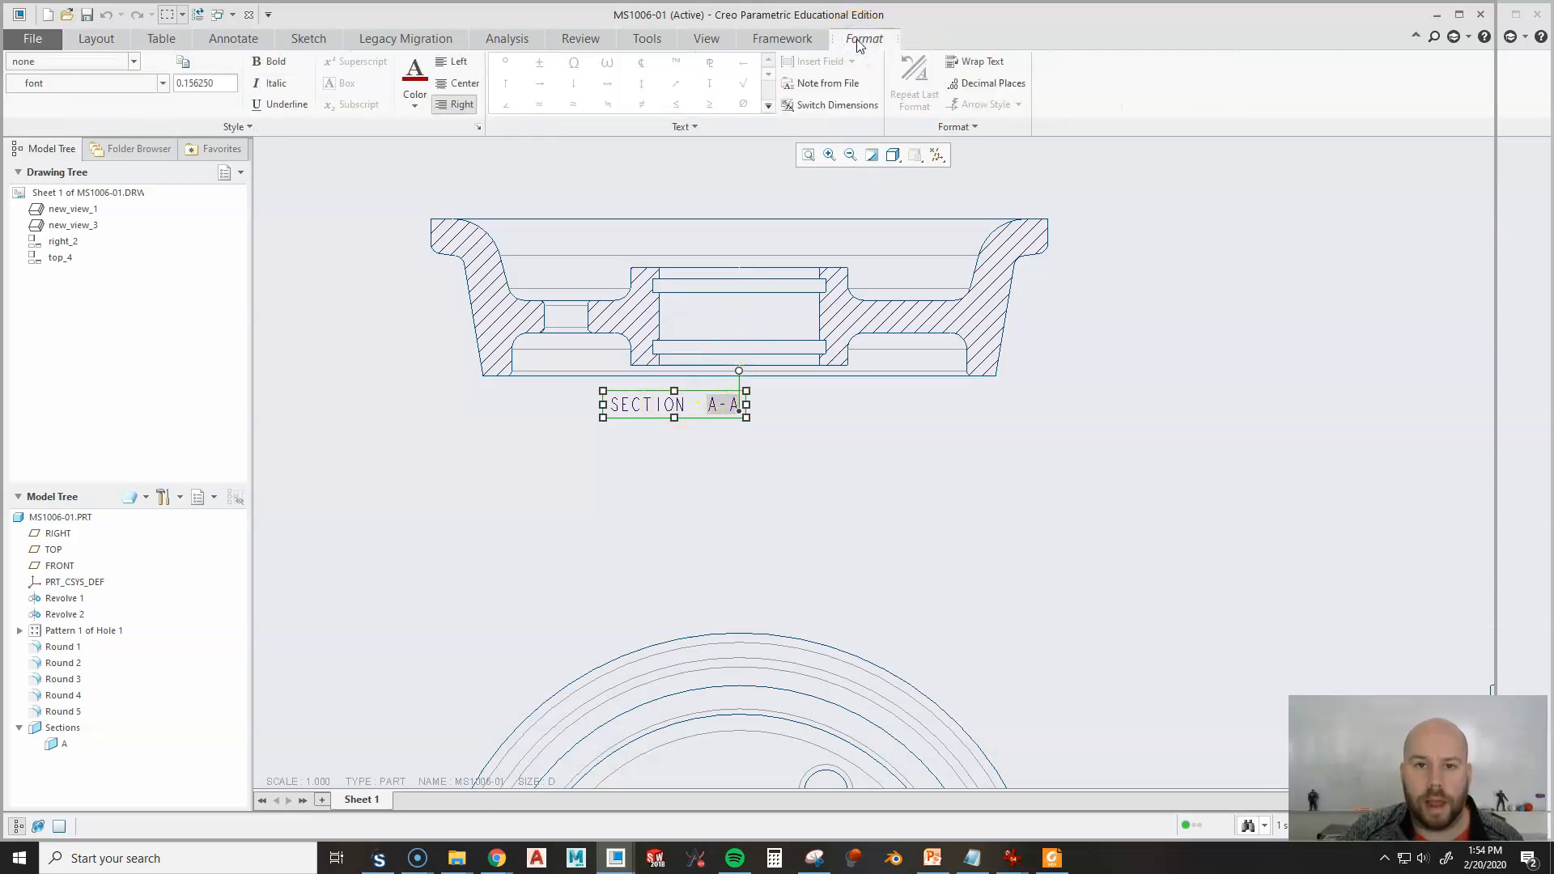
click(444, 86)
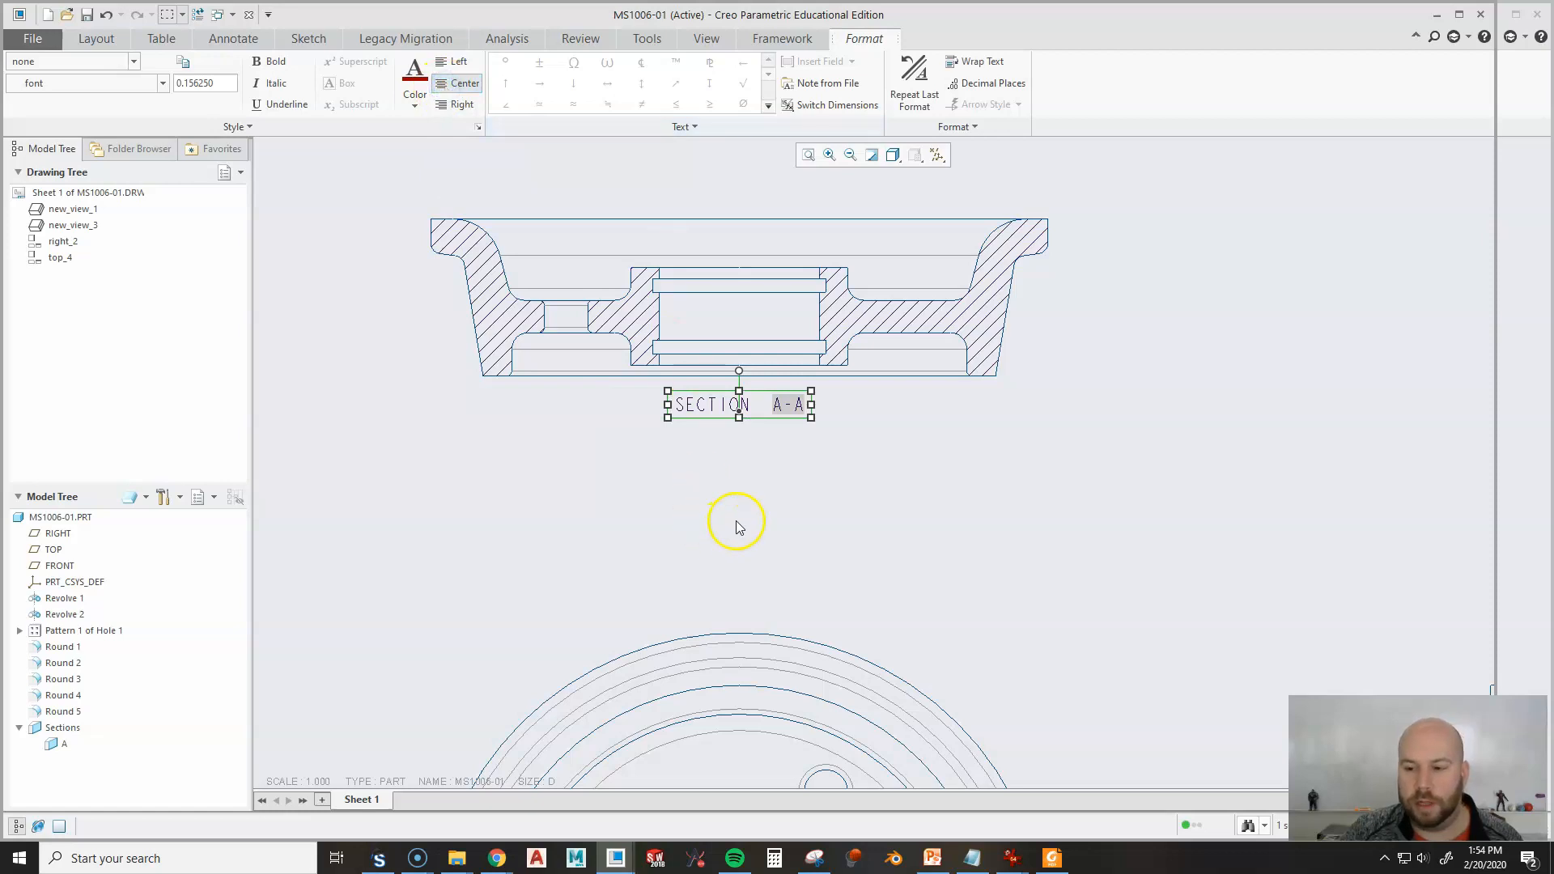
scroll(788, 500, down, 2)
click(775, 497)
Move the SECTION A-A label straight down to leave more space below the section view.
scroll(774, 465, up, 2)
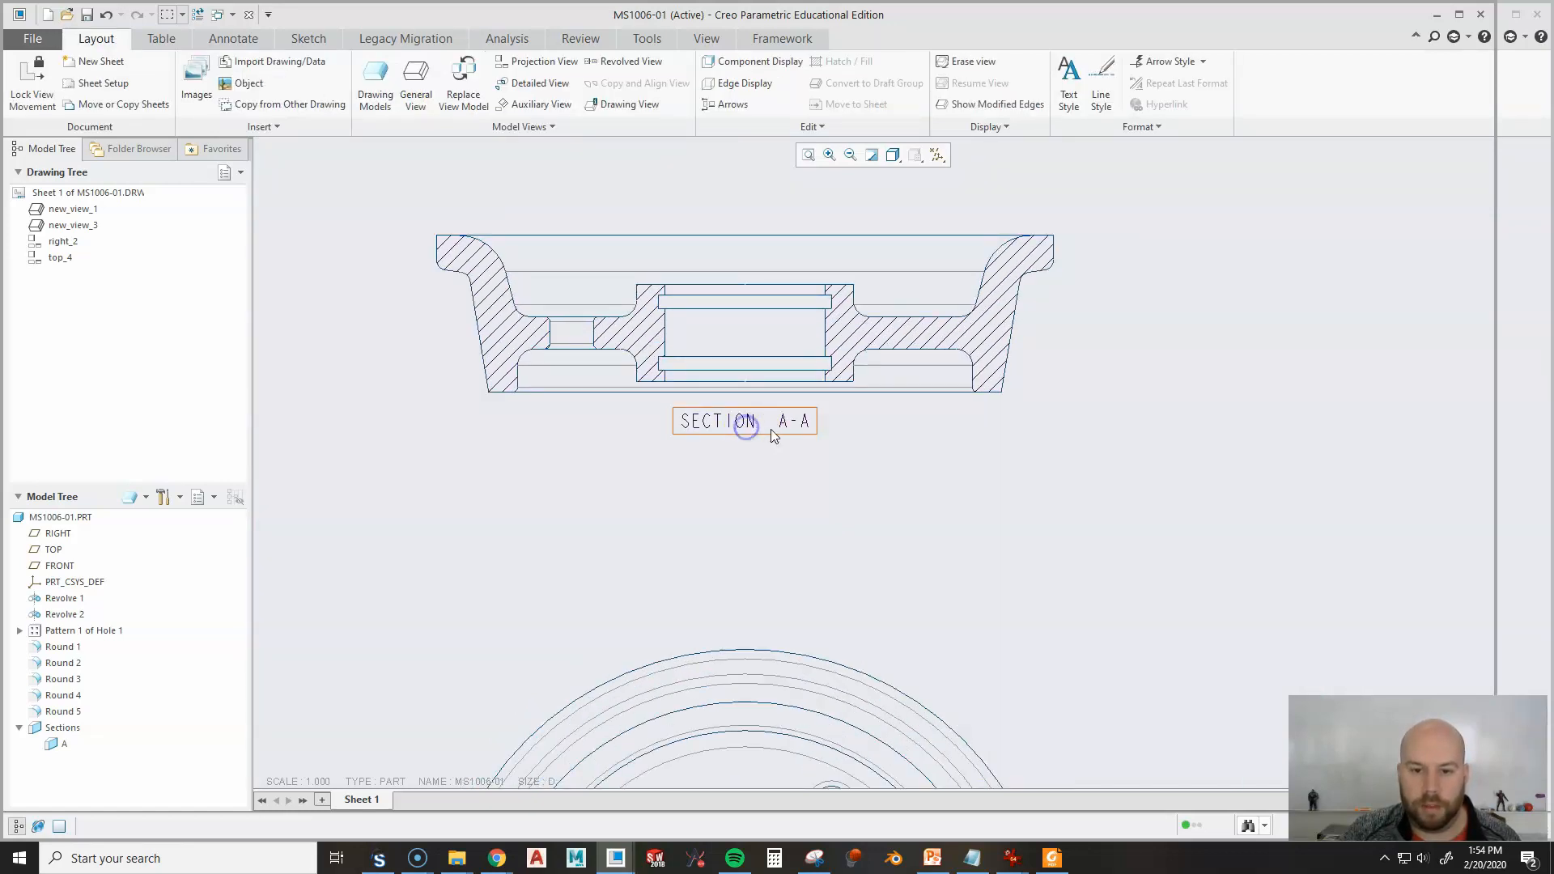
click(773, 432)
drag(764, 434, 763, 478)
click(717, 548)
Pull the left end of the A-A cutting-plane line closer to the front view and shorten its arrow.
scroll(718, 544, down, 5)
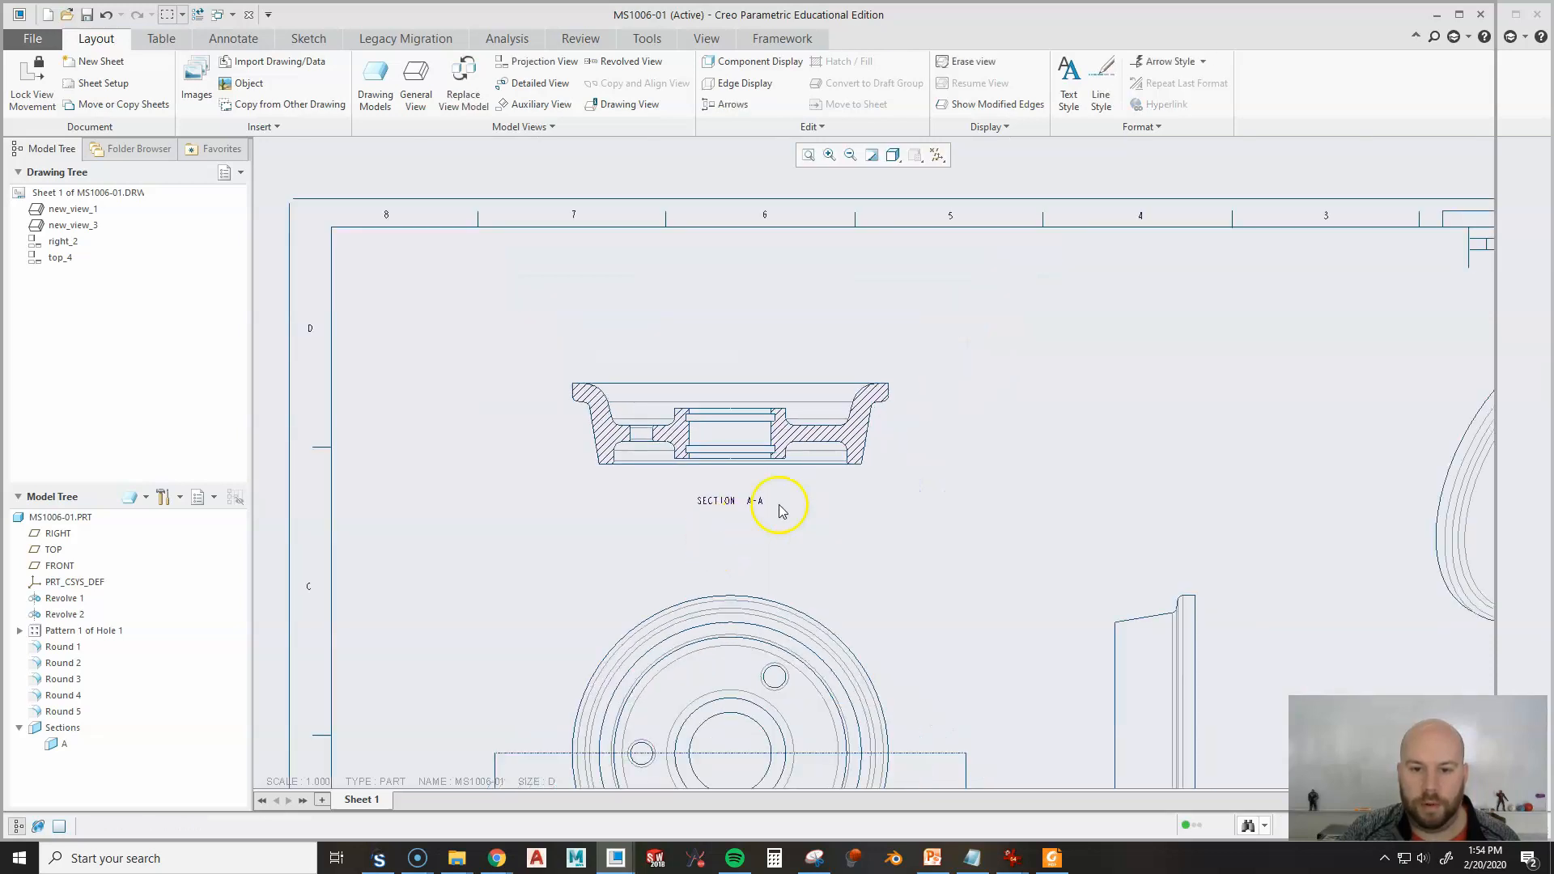
middle_drag(963, 508, 943, 379)
scroll(936, 577, up, 1)
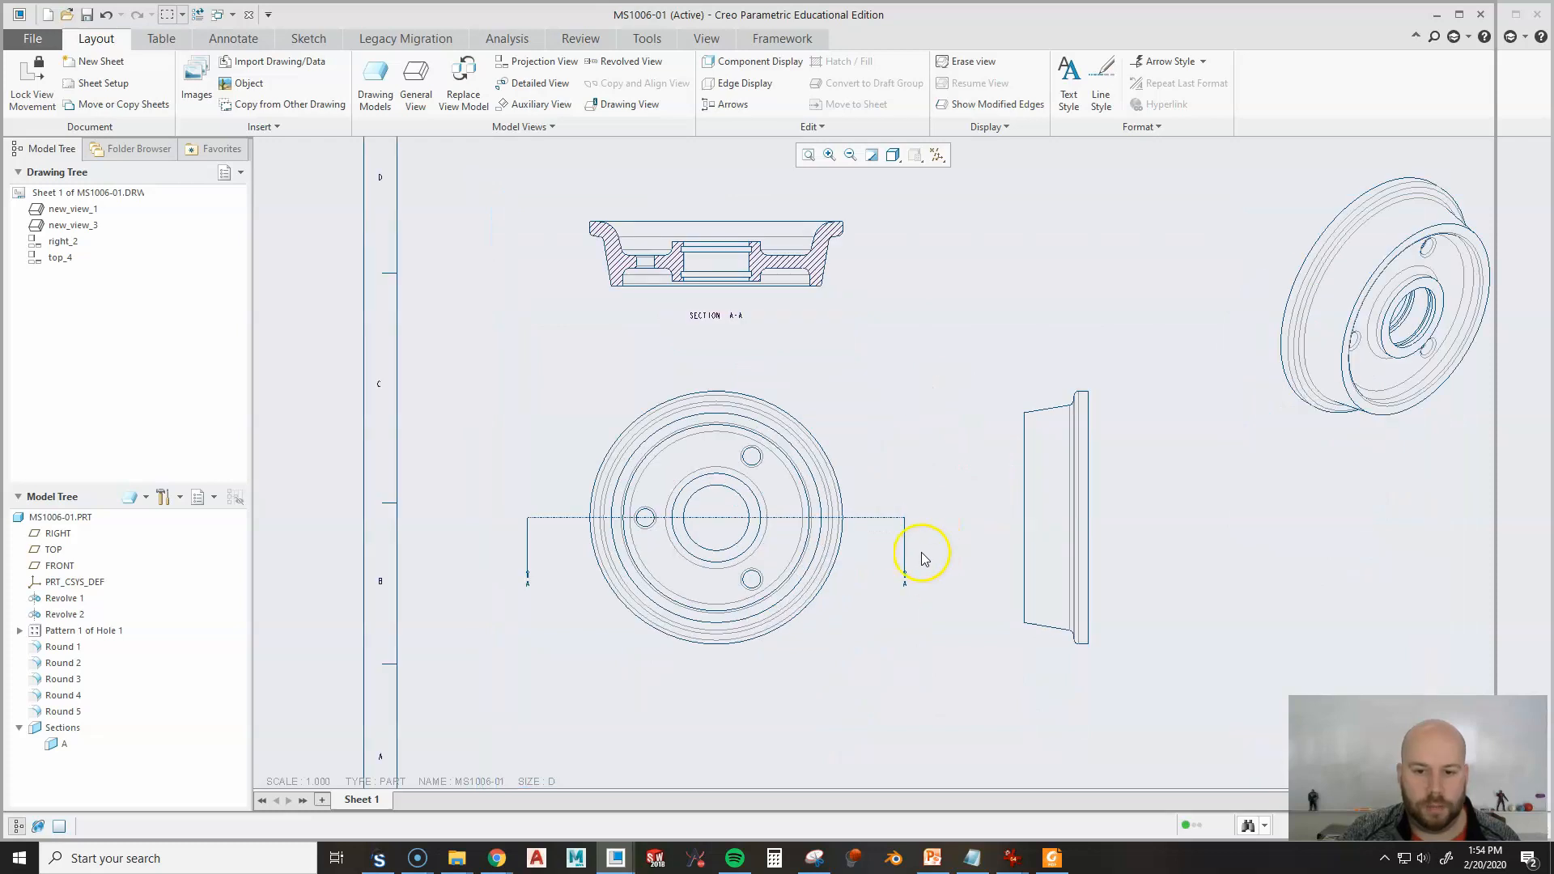
scroll(805, 589, up, 2)
click(370, 518)
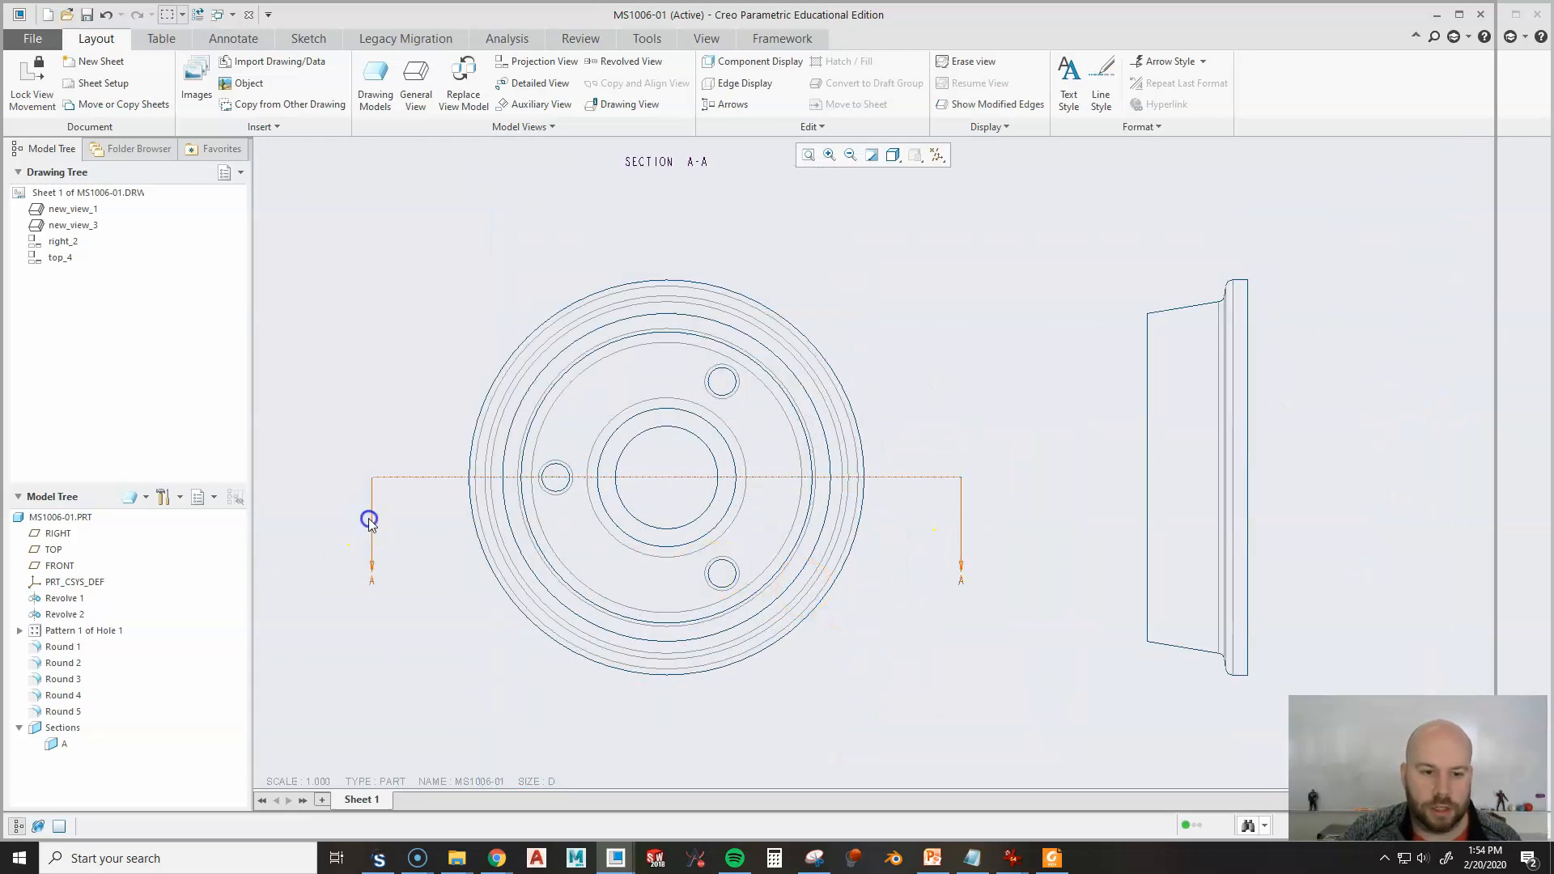
click(411, 564)
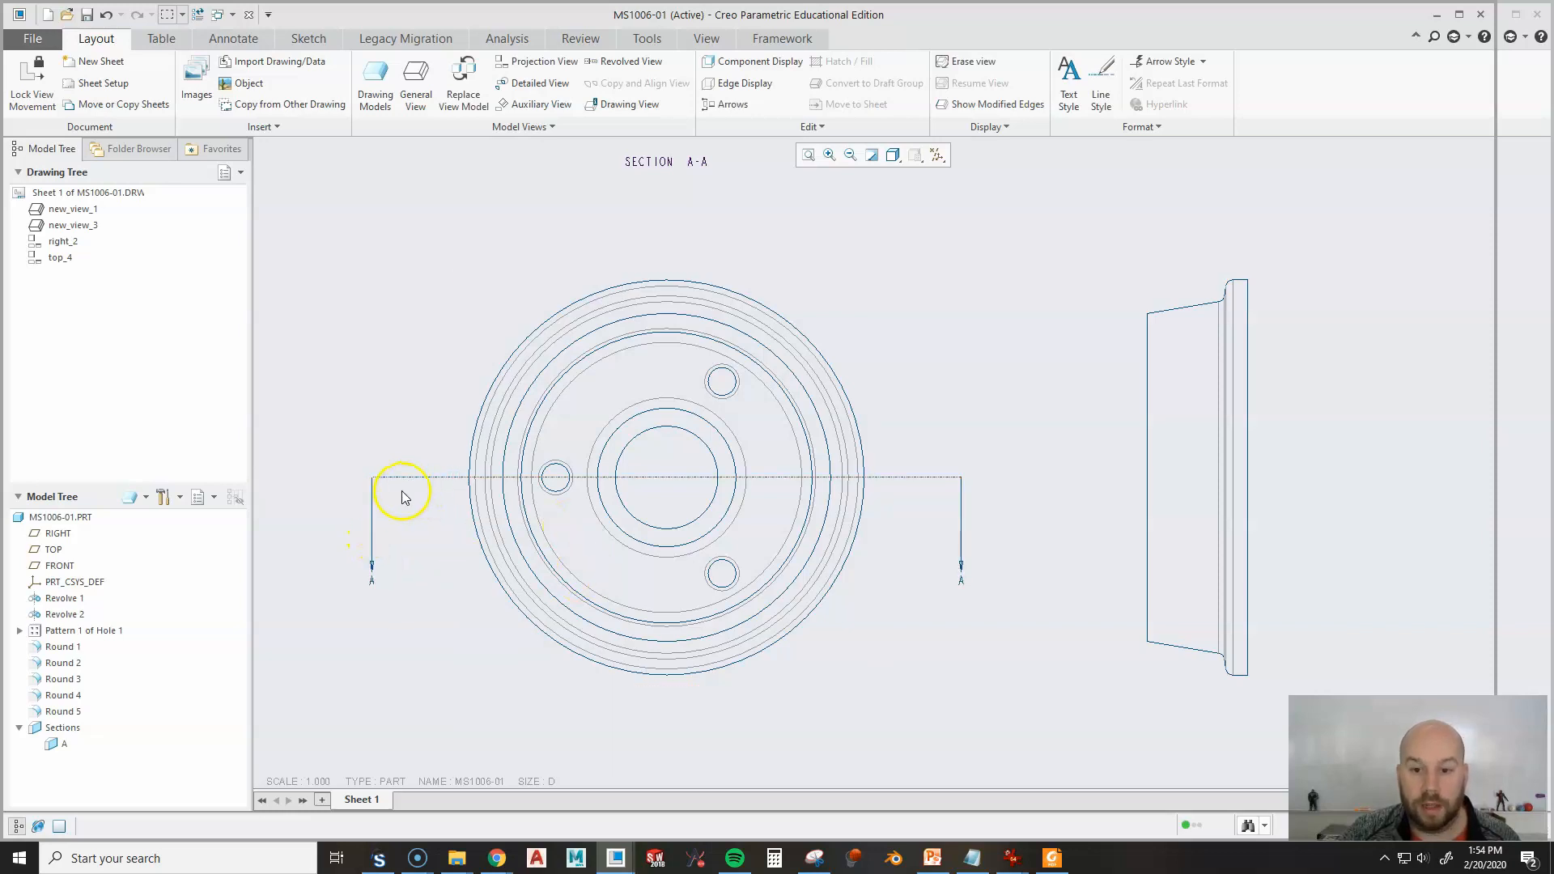
click(371, 519)
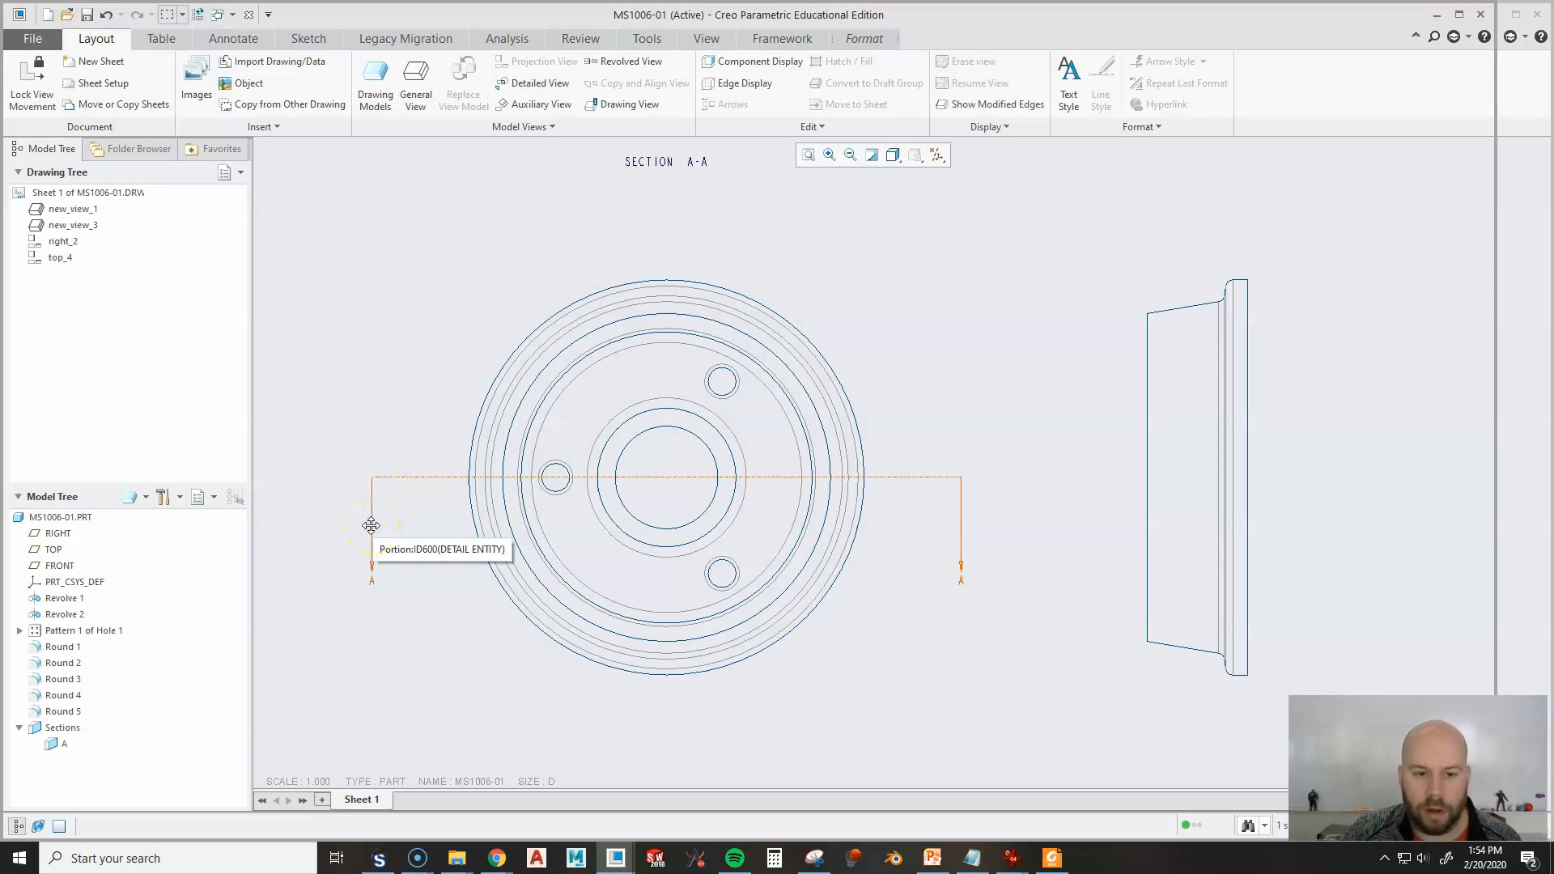
click(373, 476)
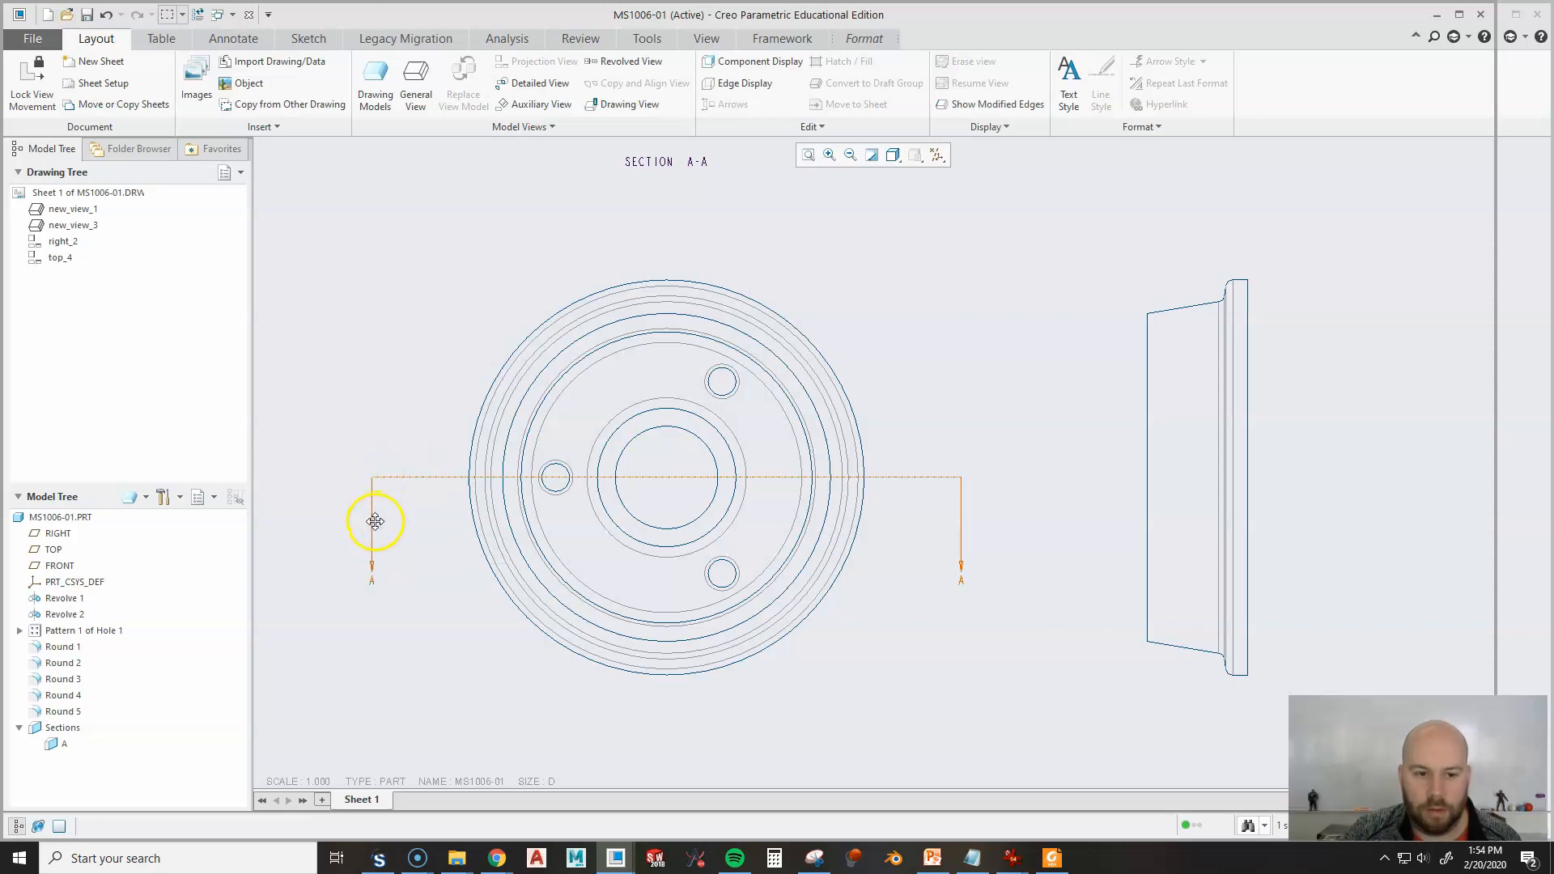
drag(374, 524, 422, 536)
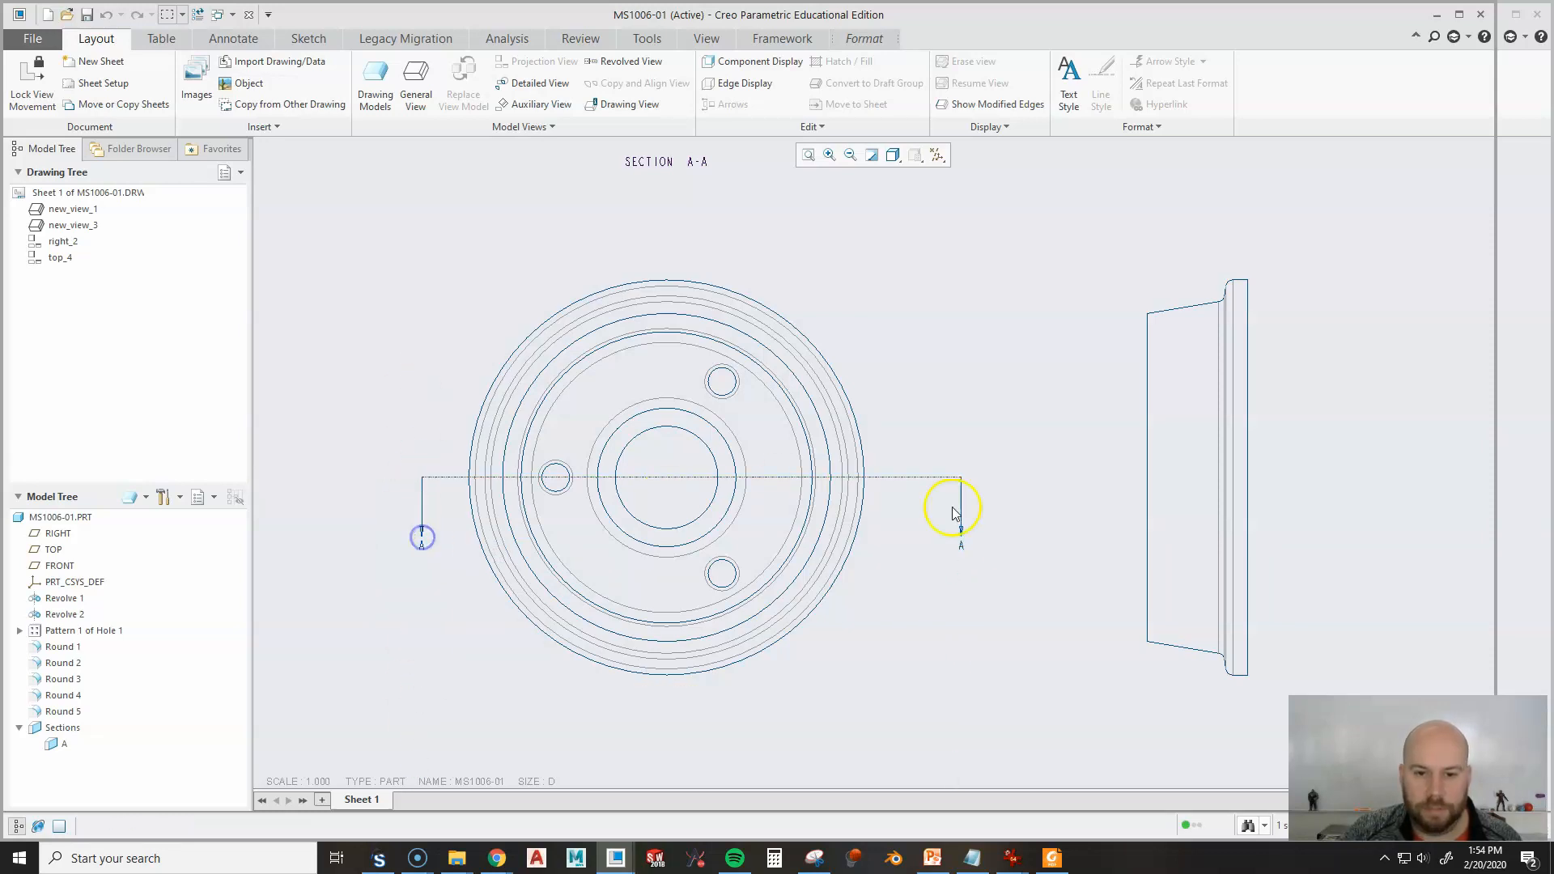
Pull the right end of the A-A cutting-plane line closer to the front view, with its arrow as short as the left one.
click(962, 498)
drag(961, 496, 940, 694)
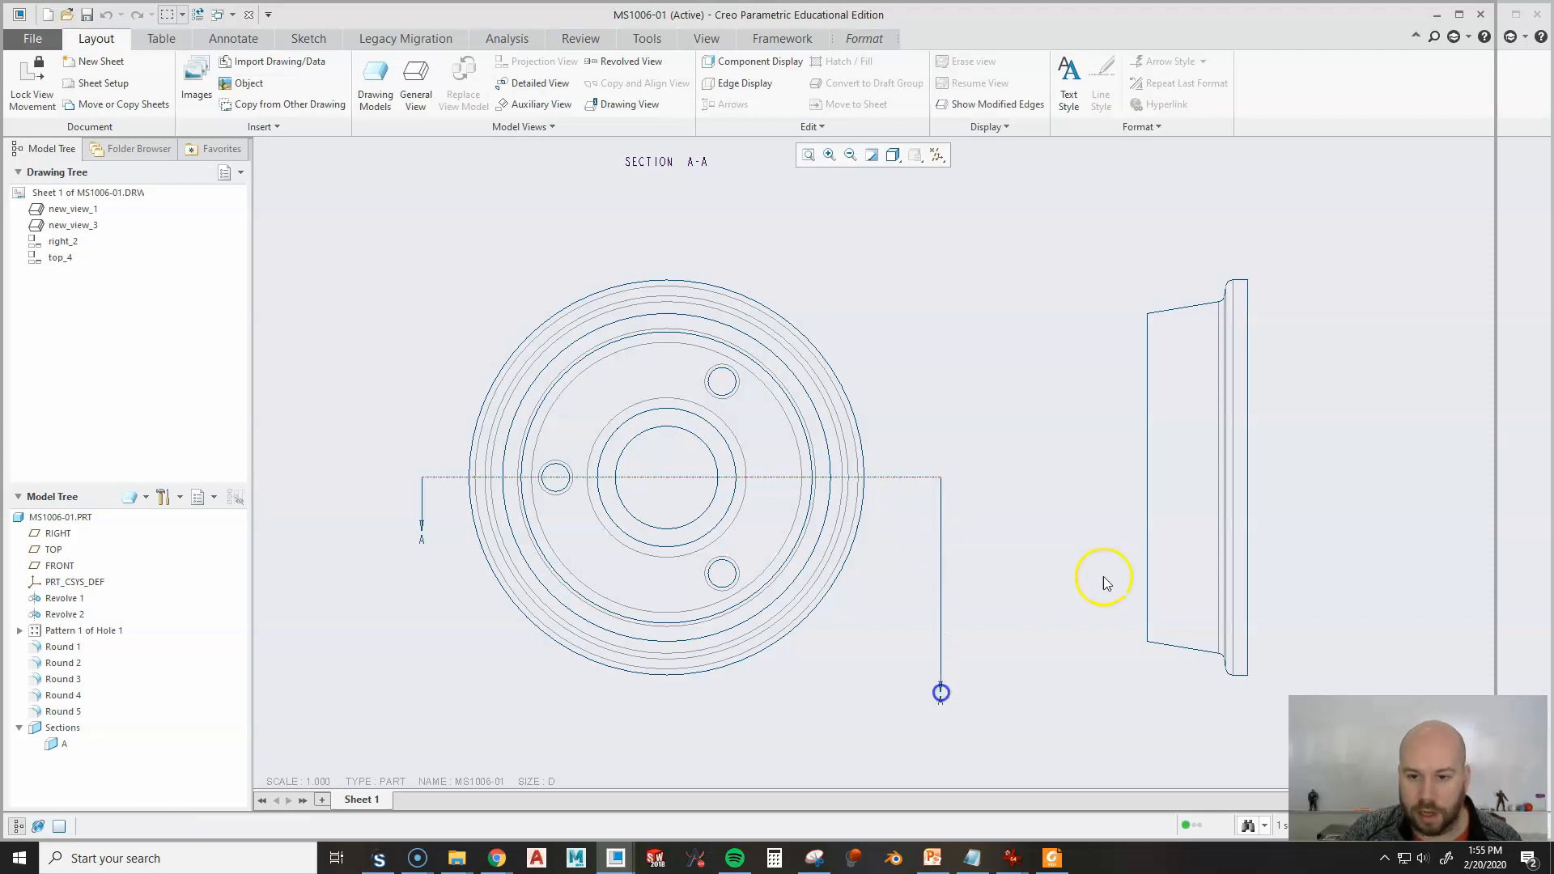
mouse_move(939, 524)
mouse_down()
mouse_move(885, 489)
mouse_move(909, 590)
mouse_move(921, 519)
mouse_move(910, 529)
mouse_up()
scroll(919, 489, up, 4)
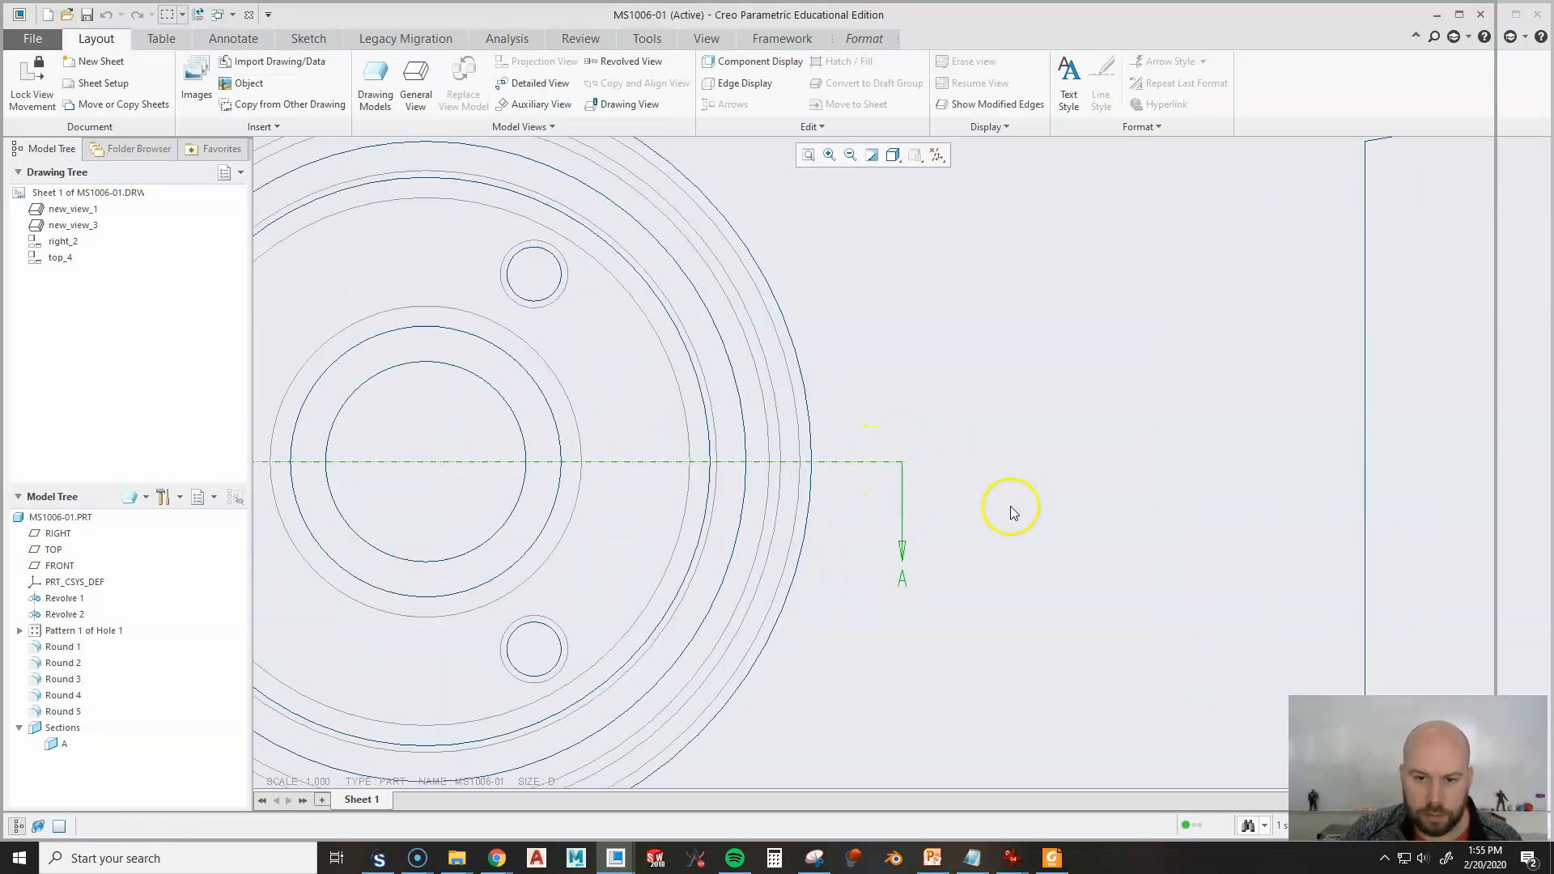
scroll(1011, 513, down, 4)
scroll(958, 442, down, 2)
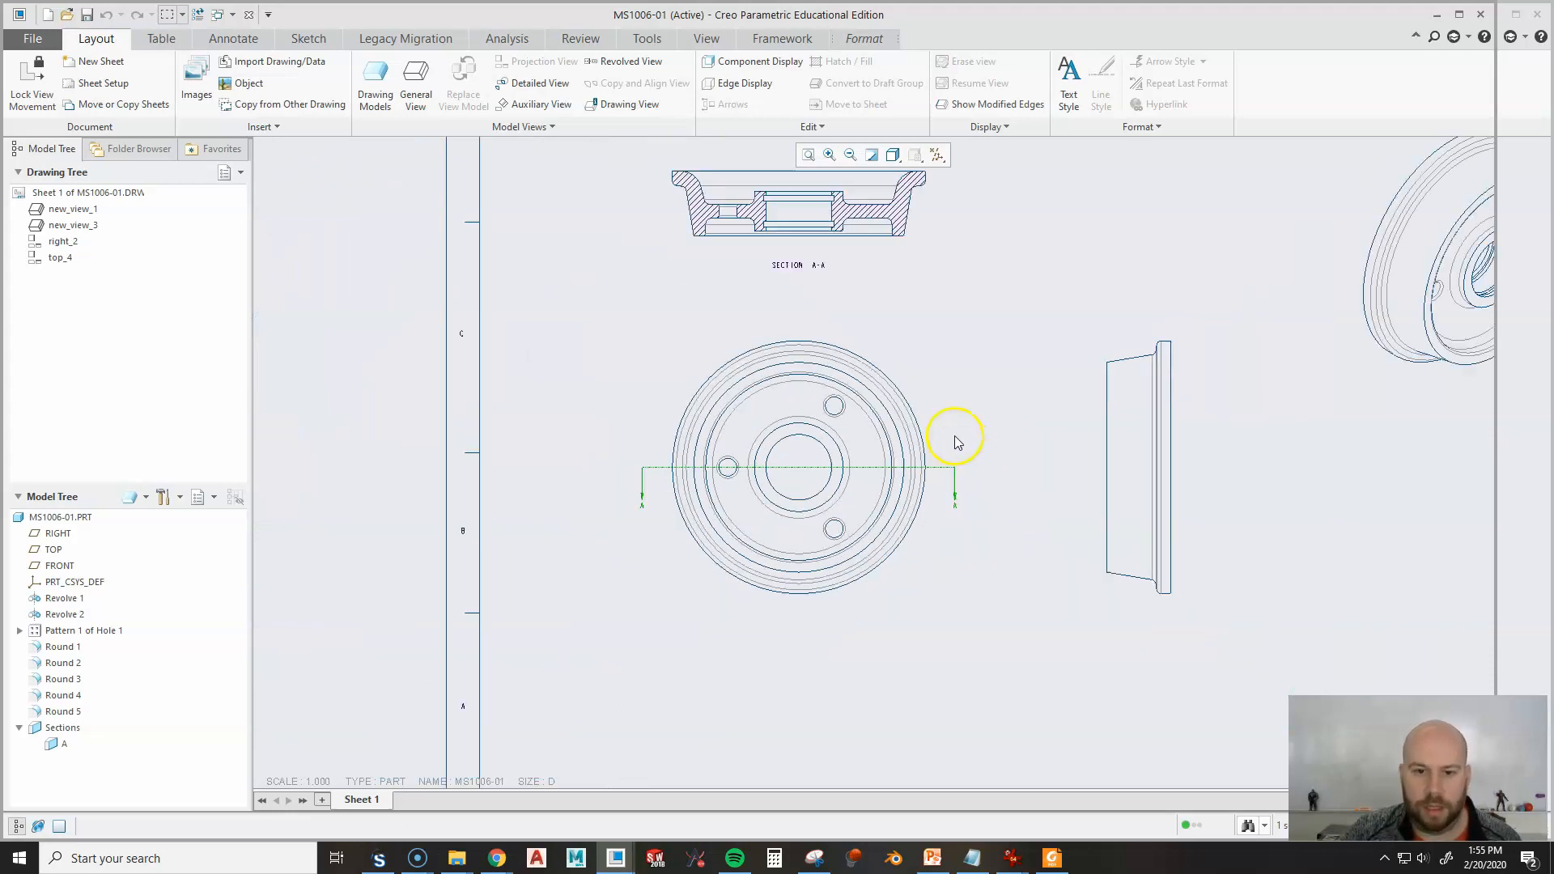
Move the front view lower on the sheet and shift the right side view farther right to space the views.
middle_drag(1040, 360, 917, 349)
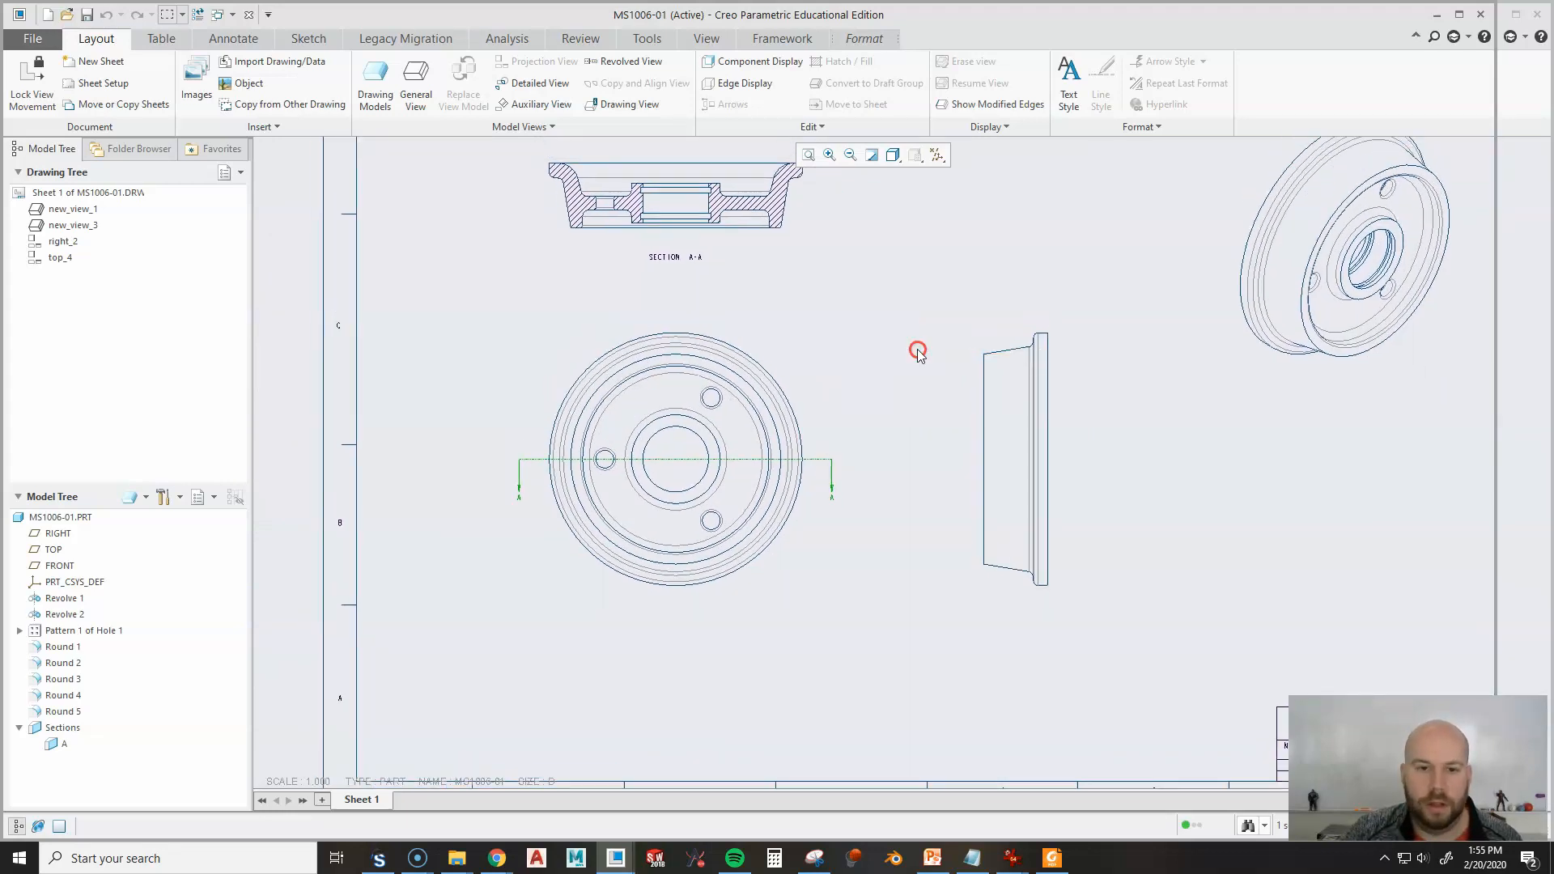
middle_drag(819, 324, 844, 370)
click(810, 415)
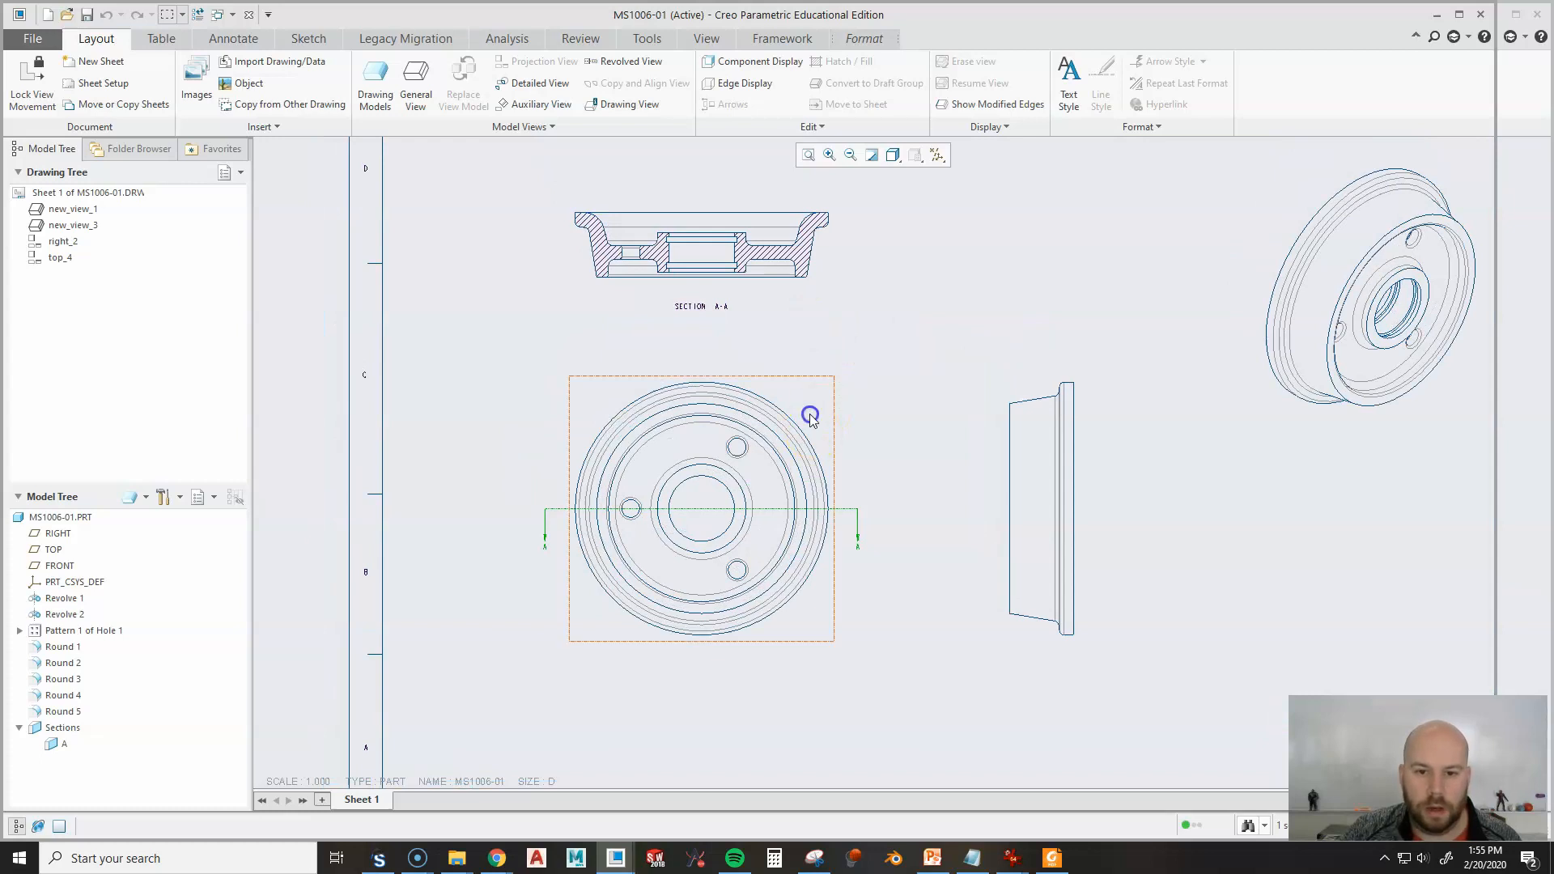
drag(798, 426, 801, 460)
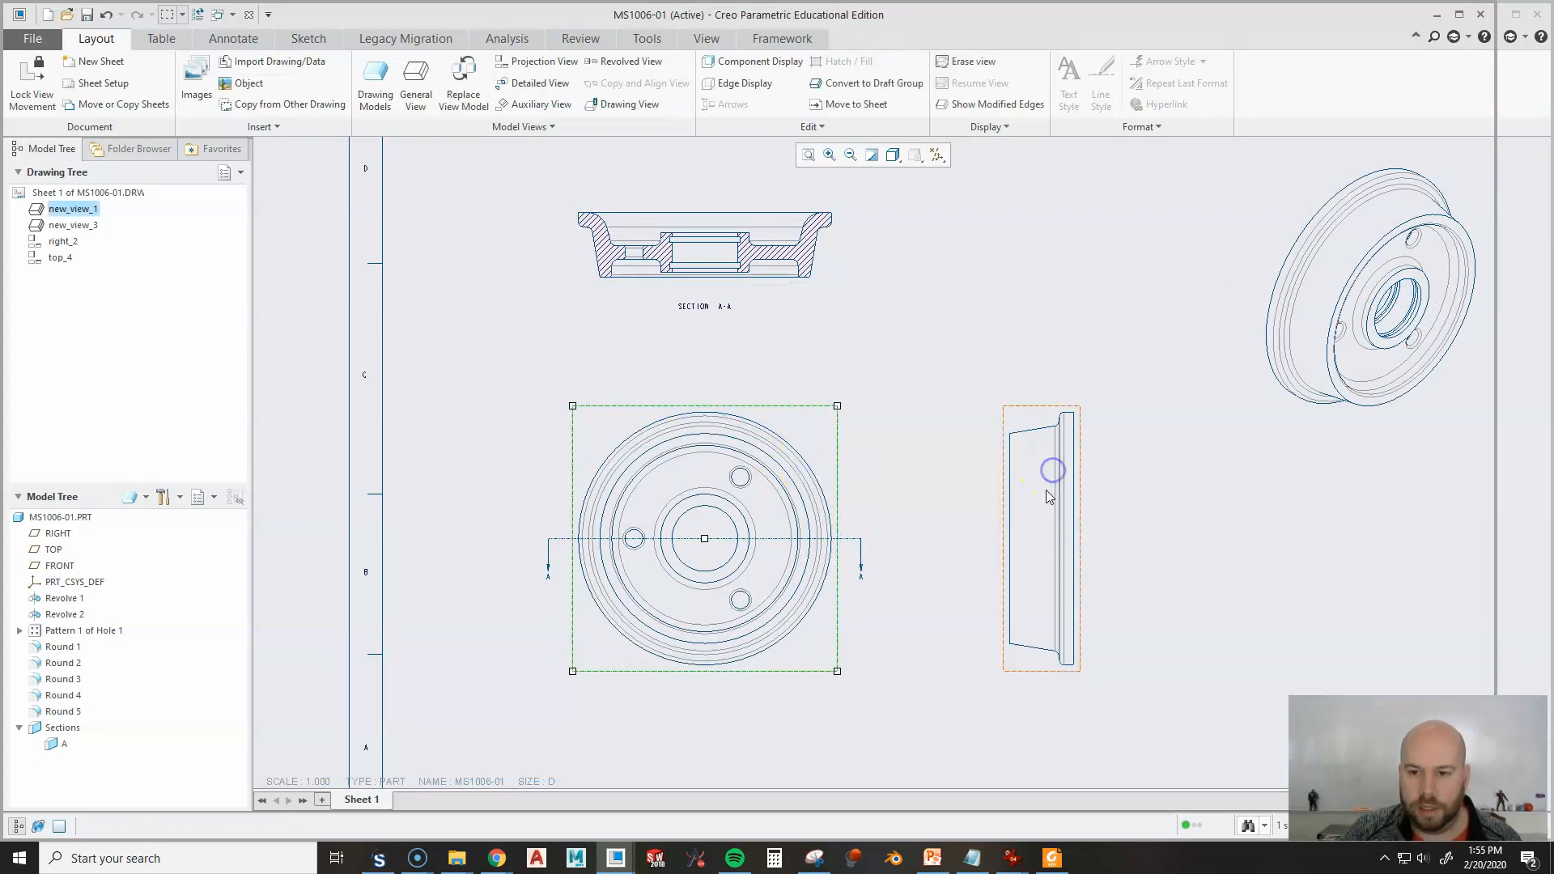
click(1046, 489)
drag(1046, 490, 1079, 491)
click(1252, 502)
scroll(885, 235, up, 2)
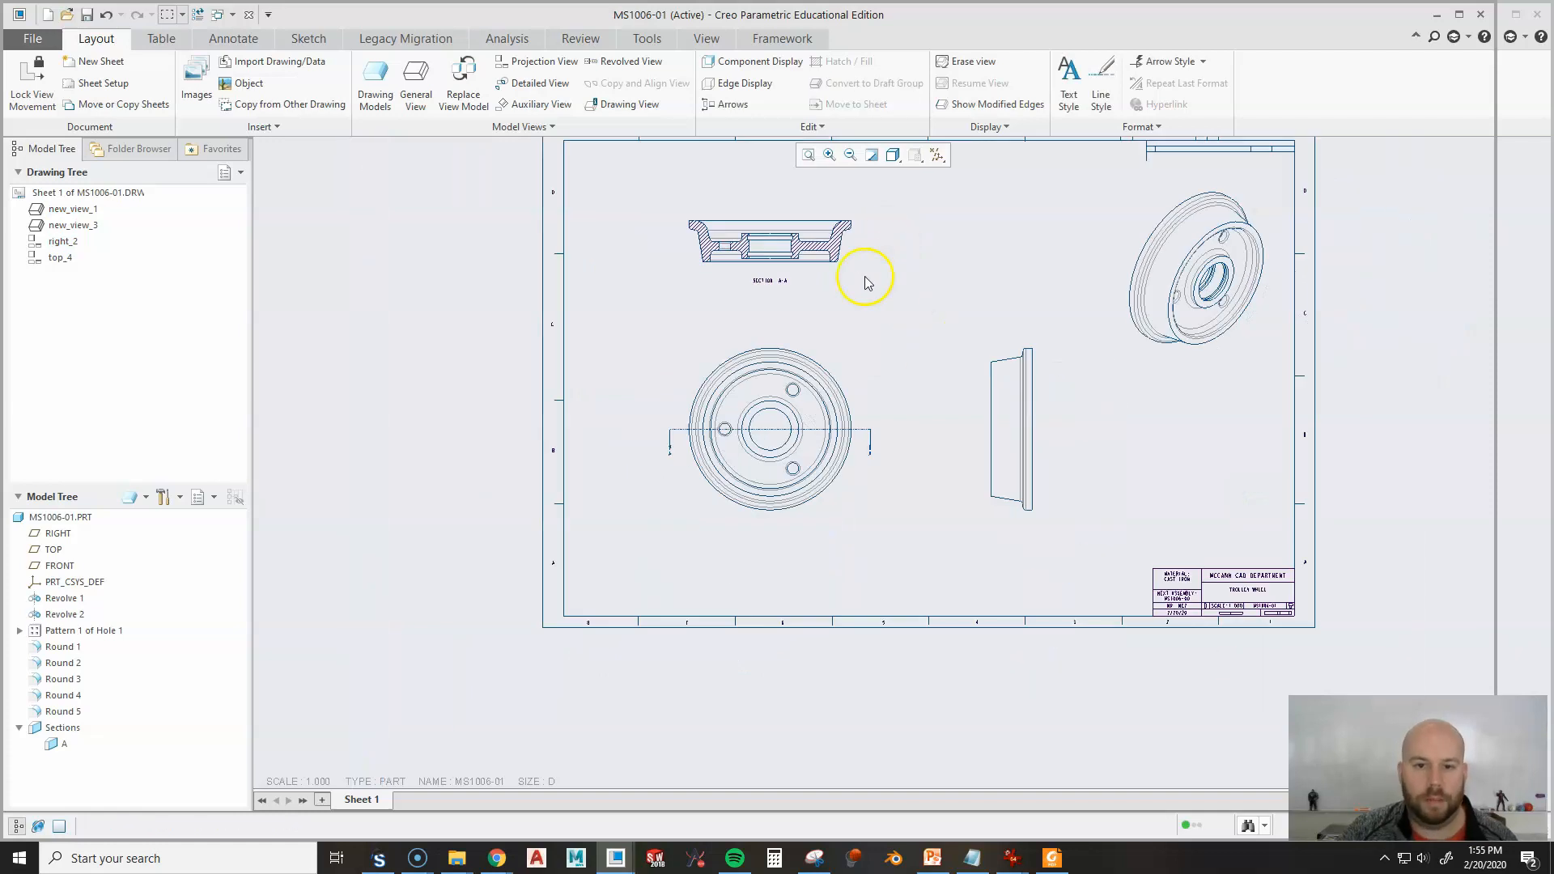
Start Show Model Annotations for dimensions and select the Revolve 1 feature as the source.
mouse_move(989, 293)
middle_down()
mouse_move(905, 294)
mouse_move(876, 335)
middle_up()
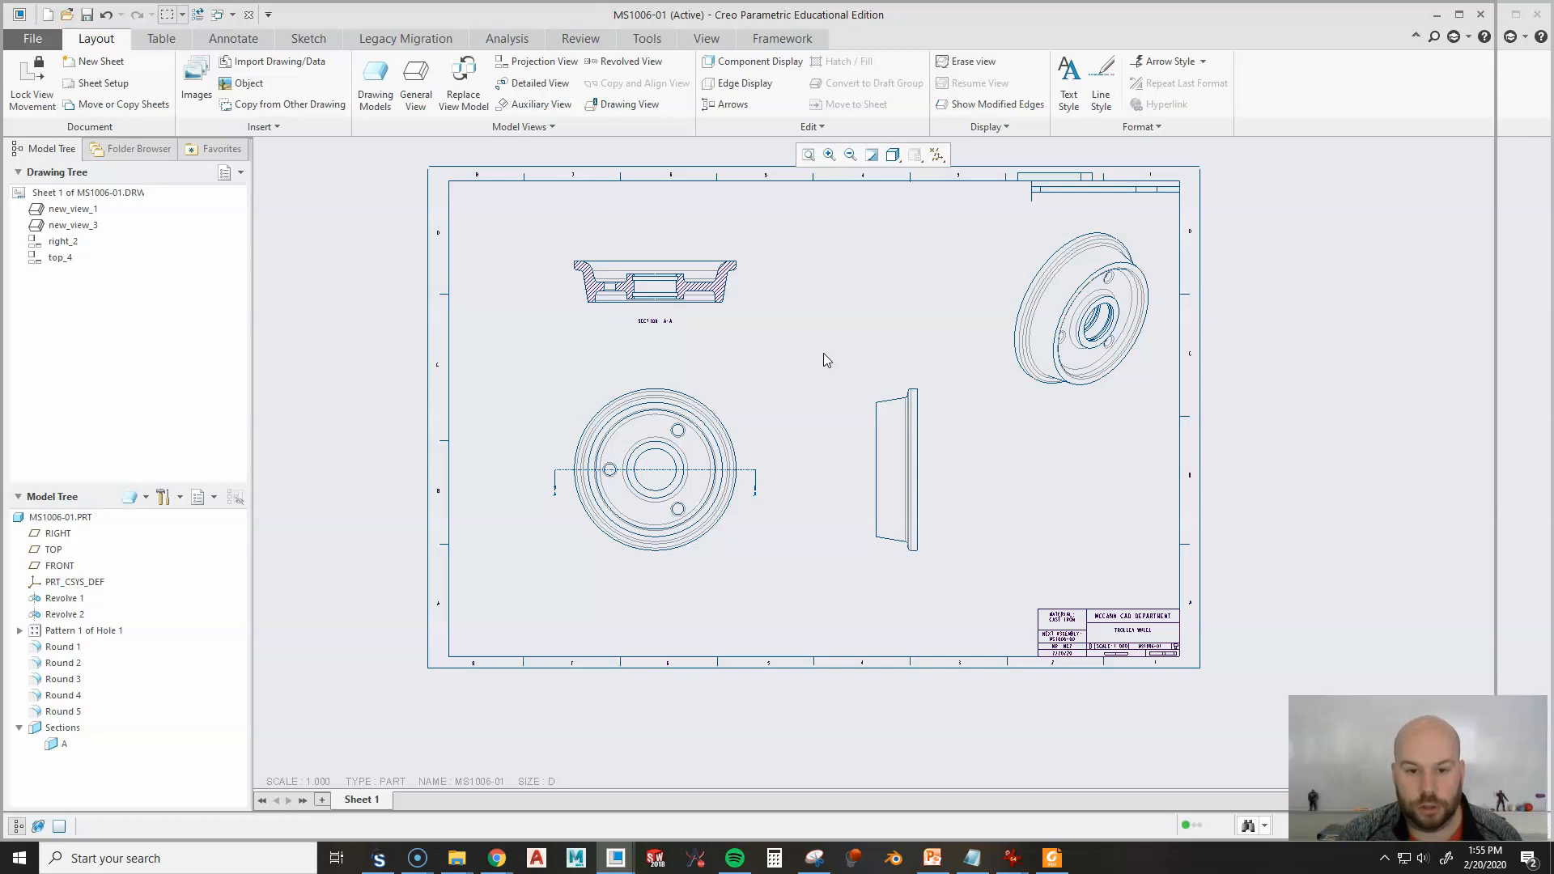
scroll(871, 391, down, 4)
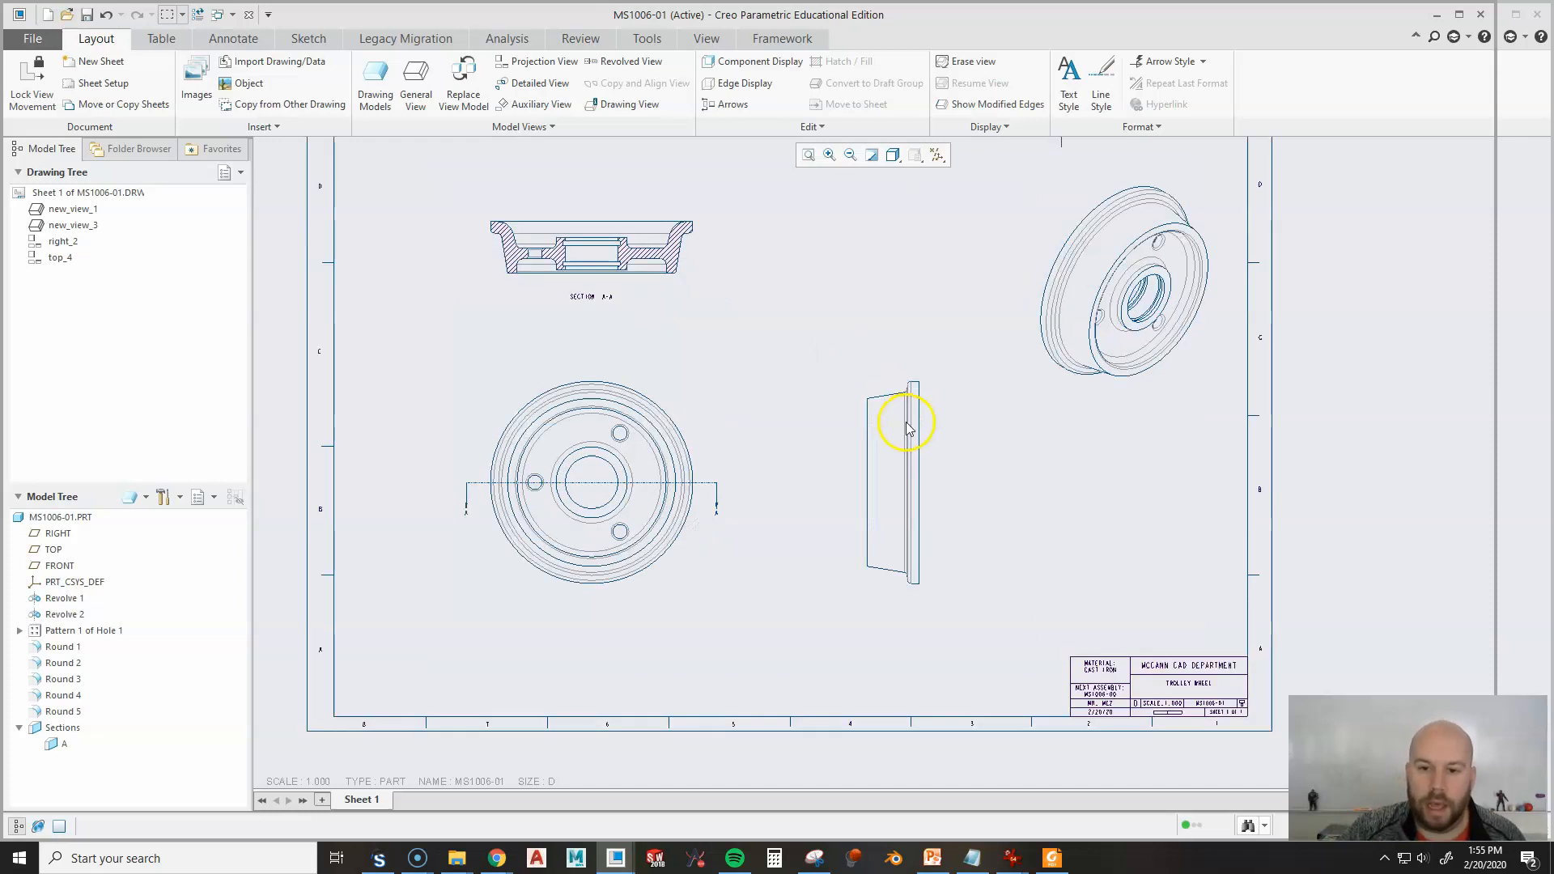
middle_drag(630, 419, 720, 412)
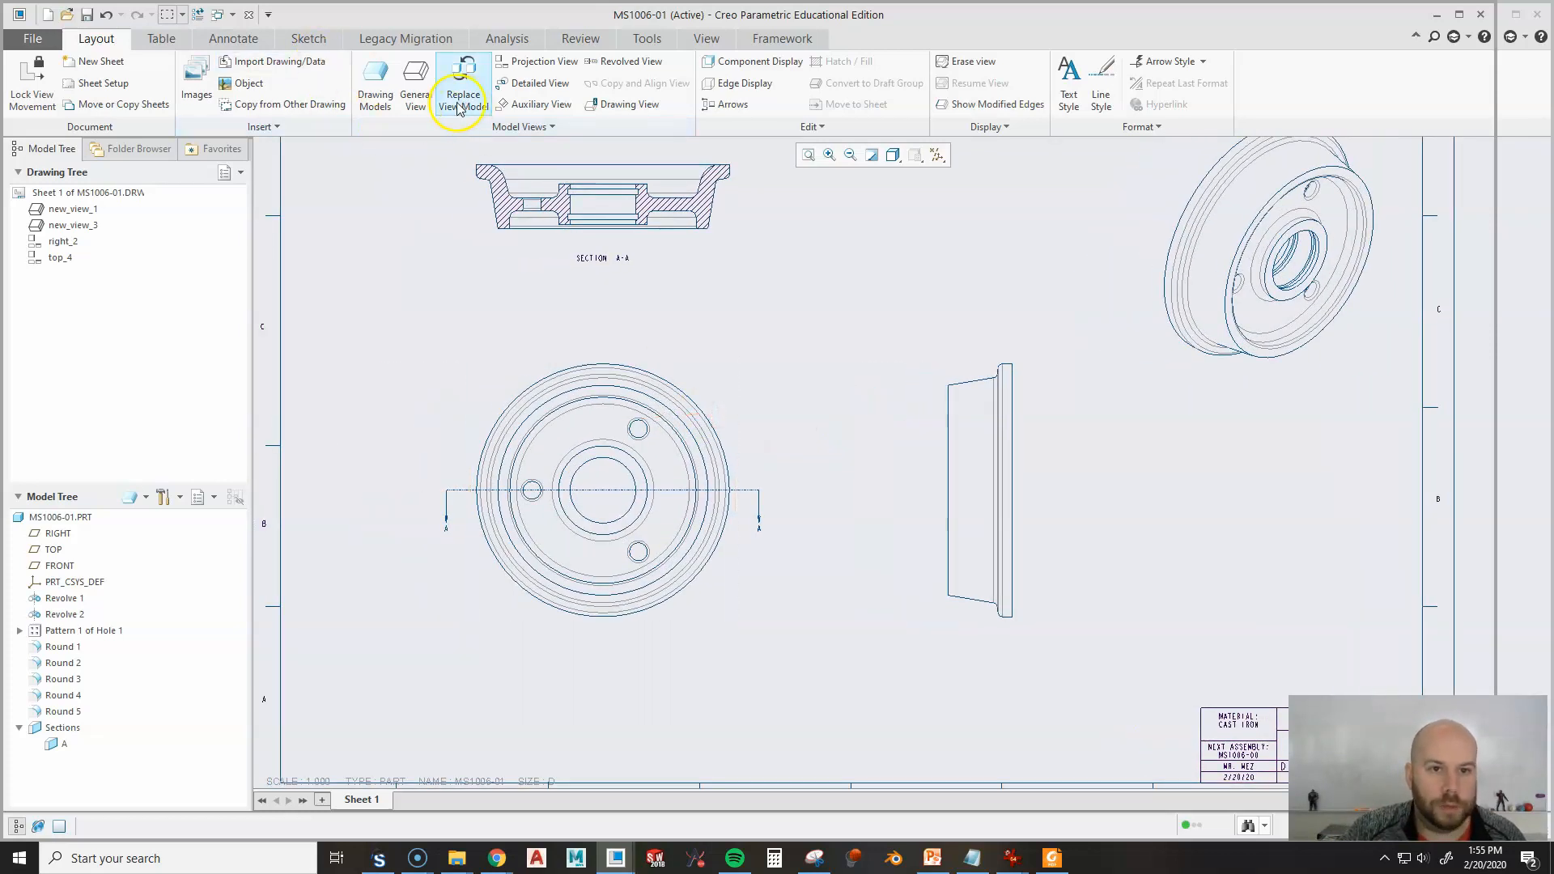
click(234, 39)
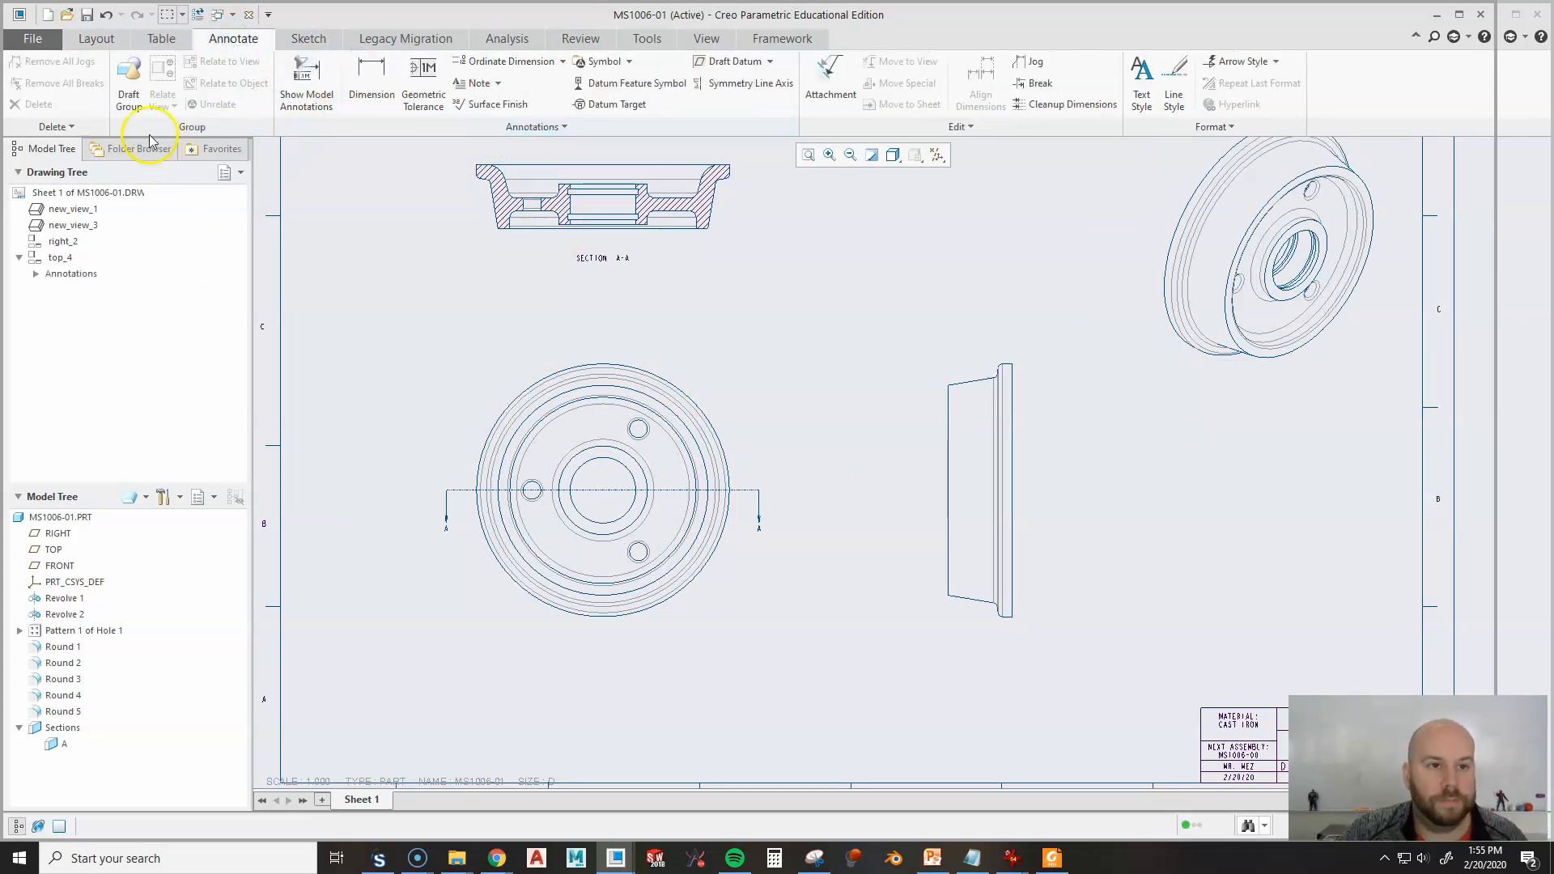
click(309, 79)
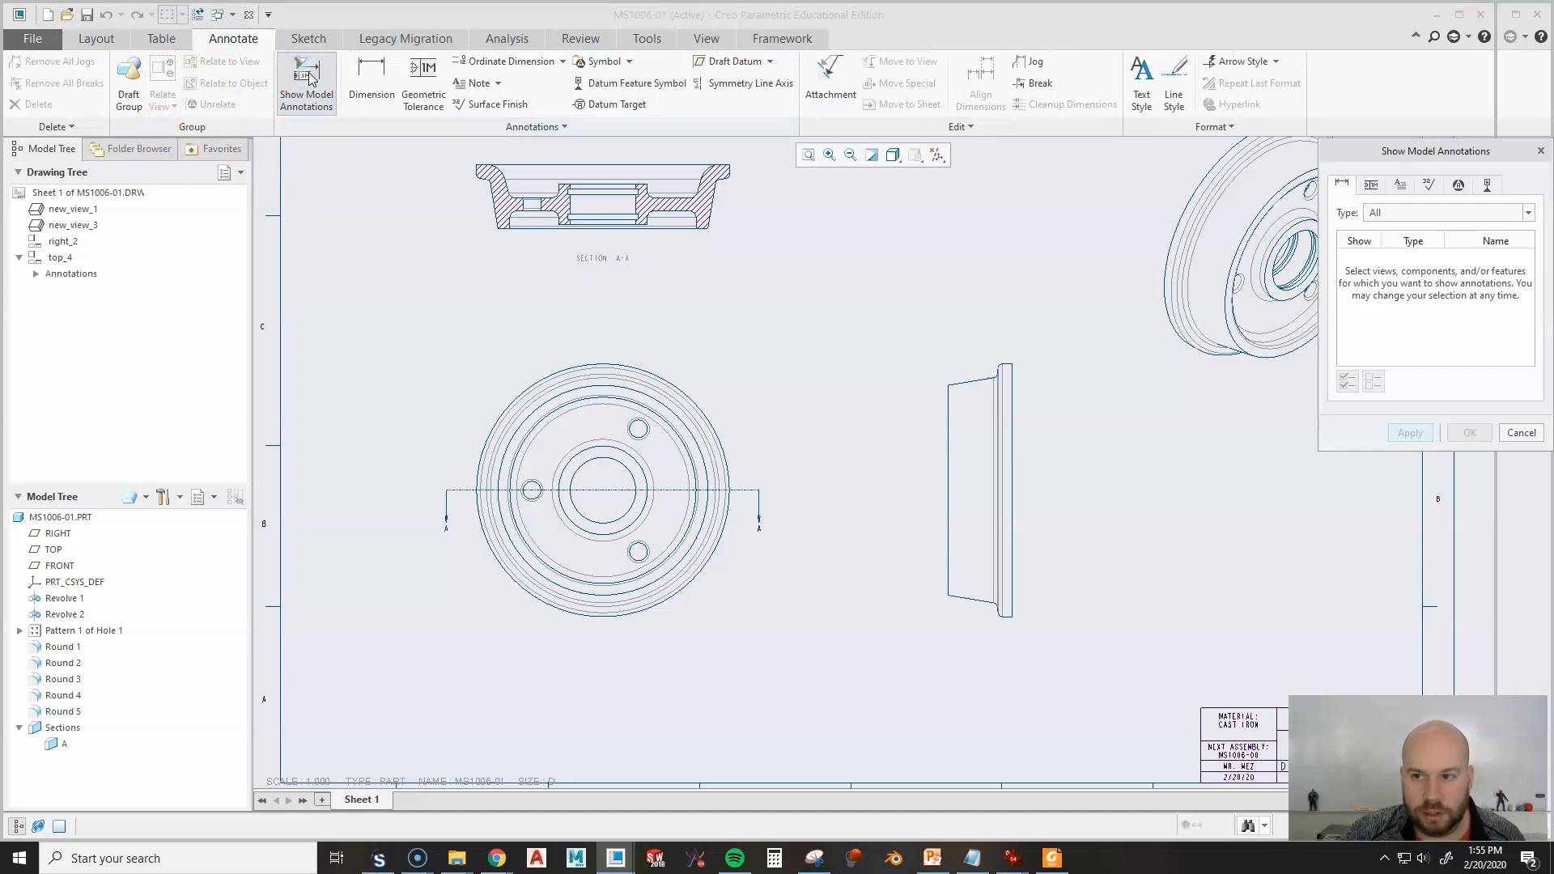
click(1341, 189)
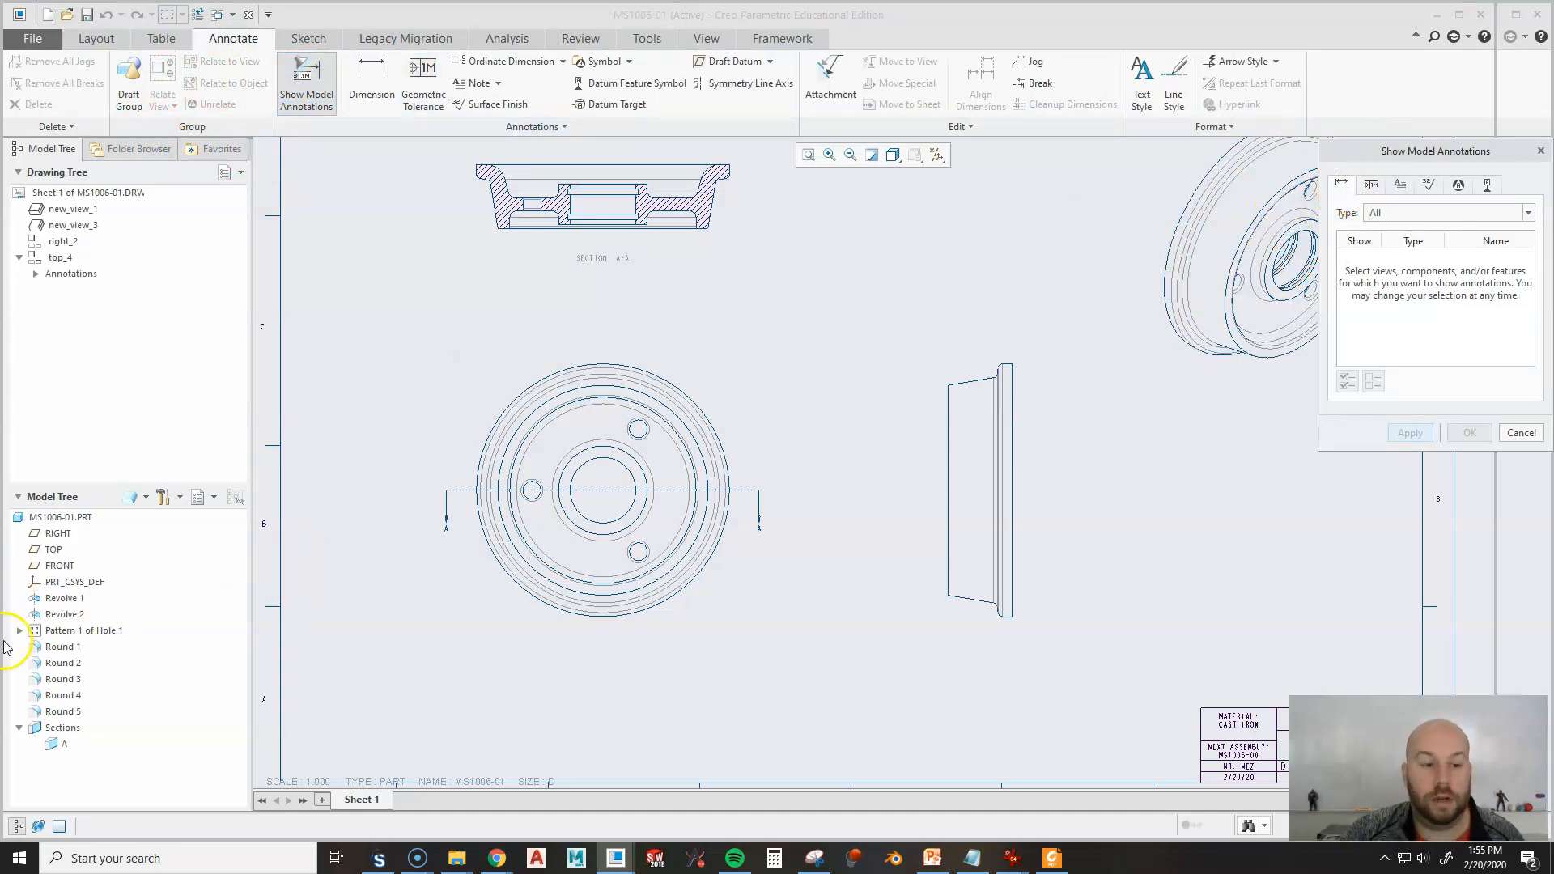
click(64, 598)
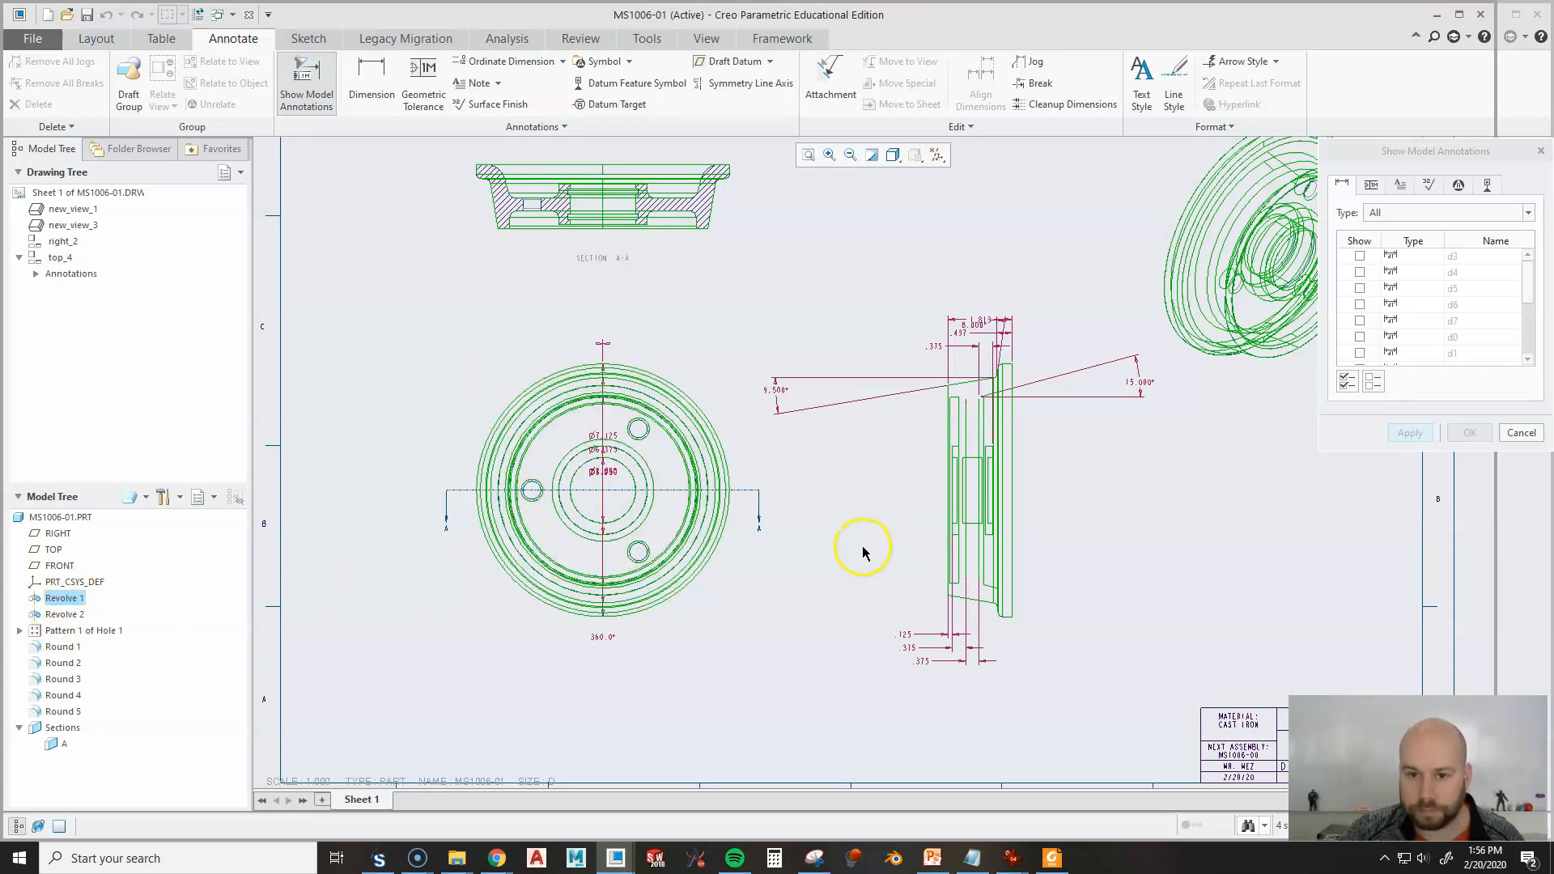
Show all of Revolve 1's listed dimensions on the drawing and delete the 360° dimension below the front view.
scroll(988, 407, up, 2)
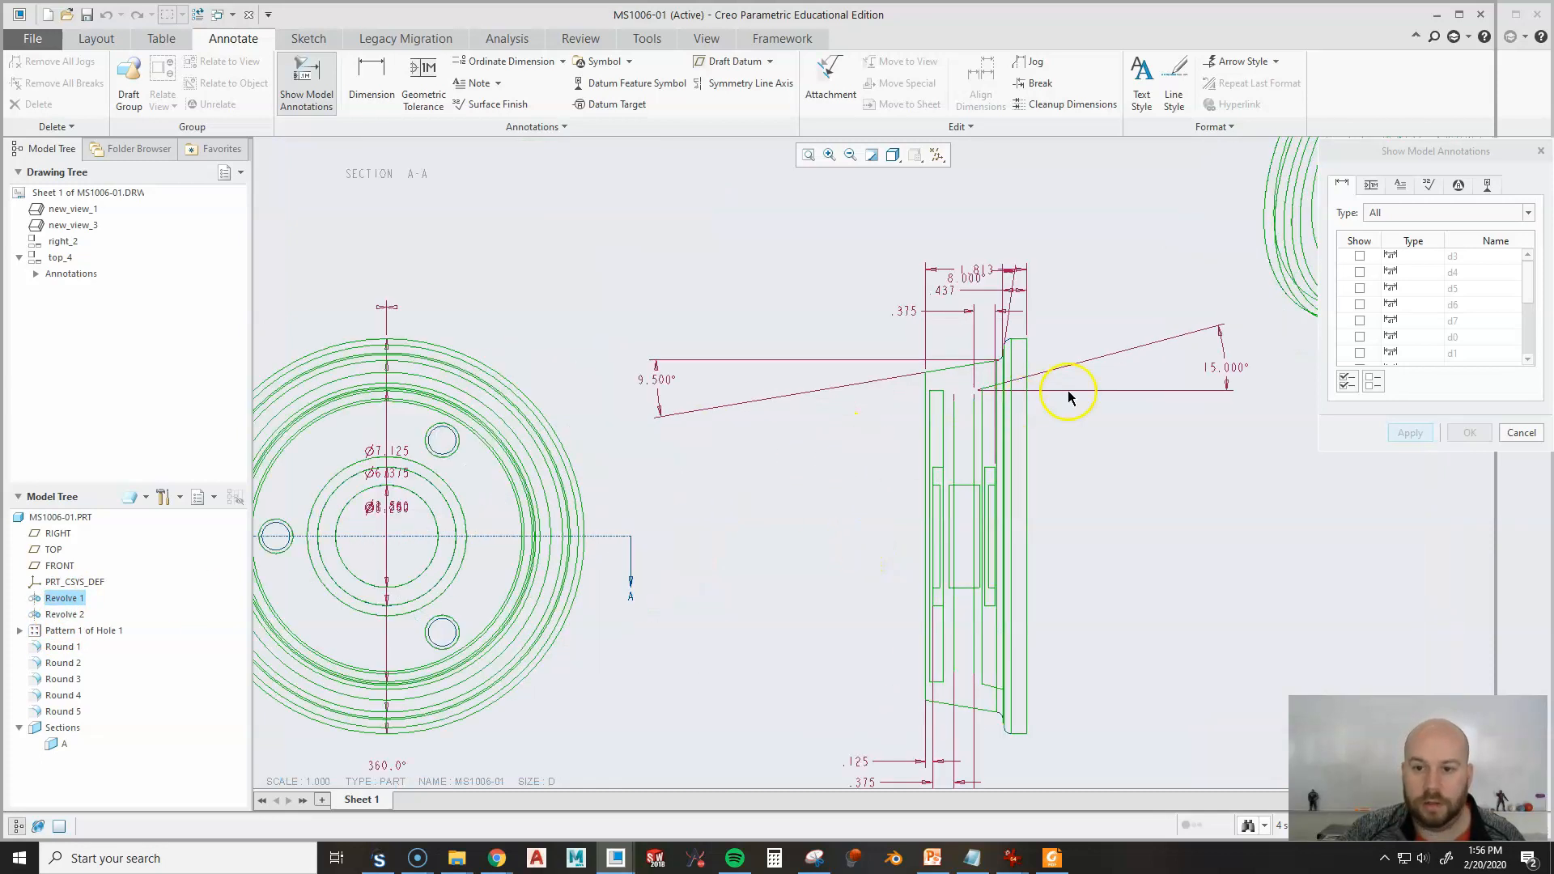
scroll(1063, 493, down, 2)
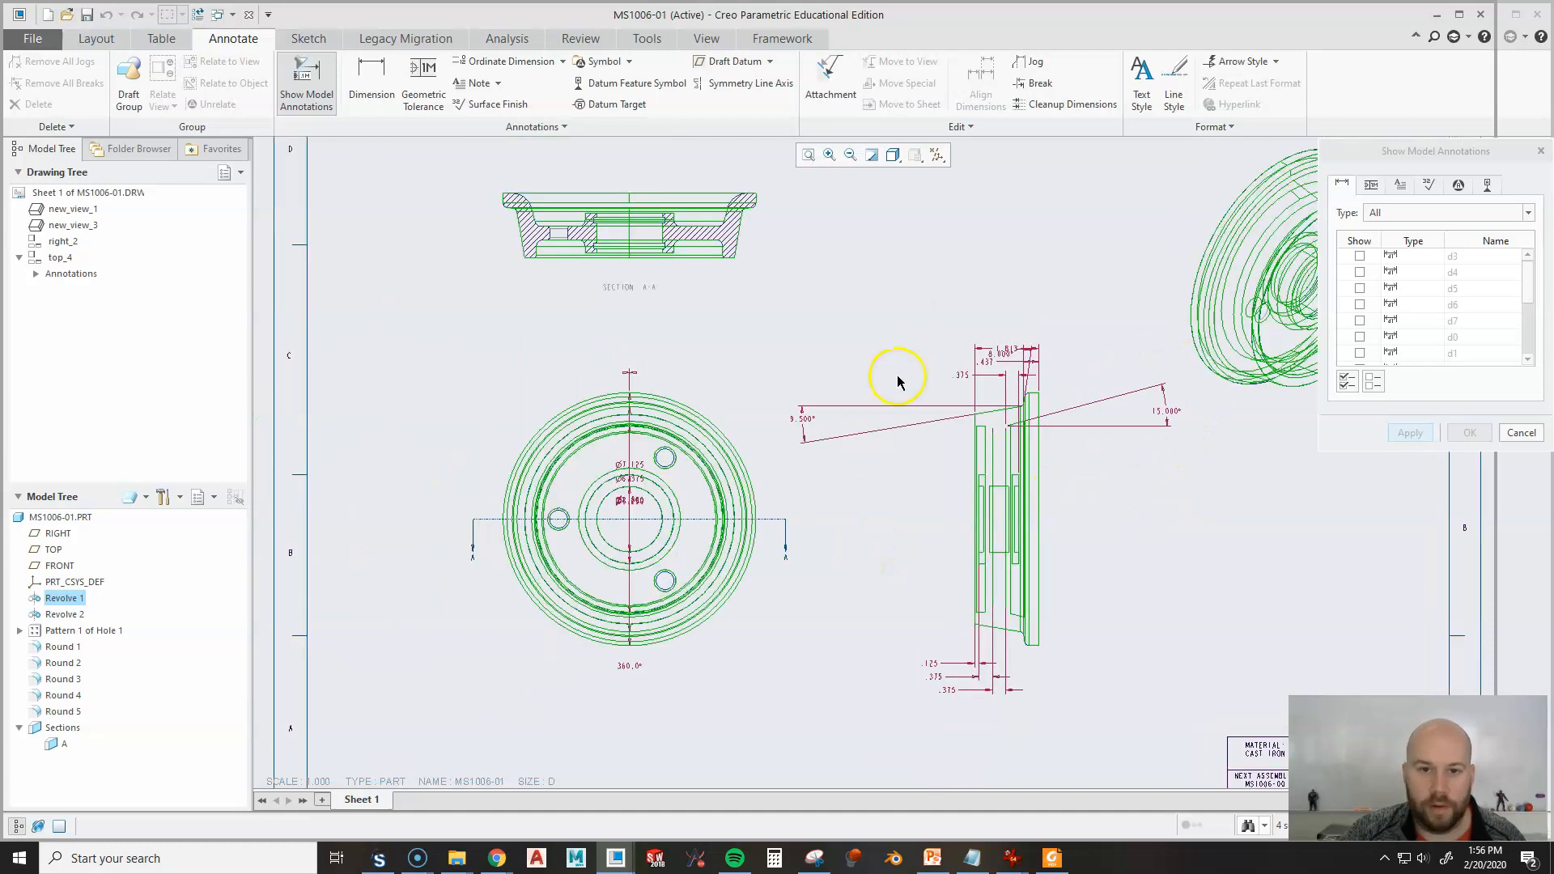
click(554, 212)
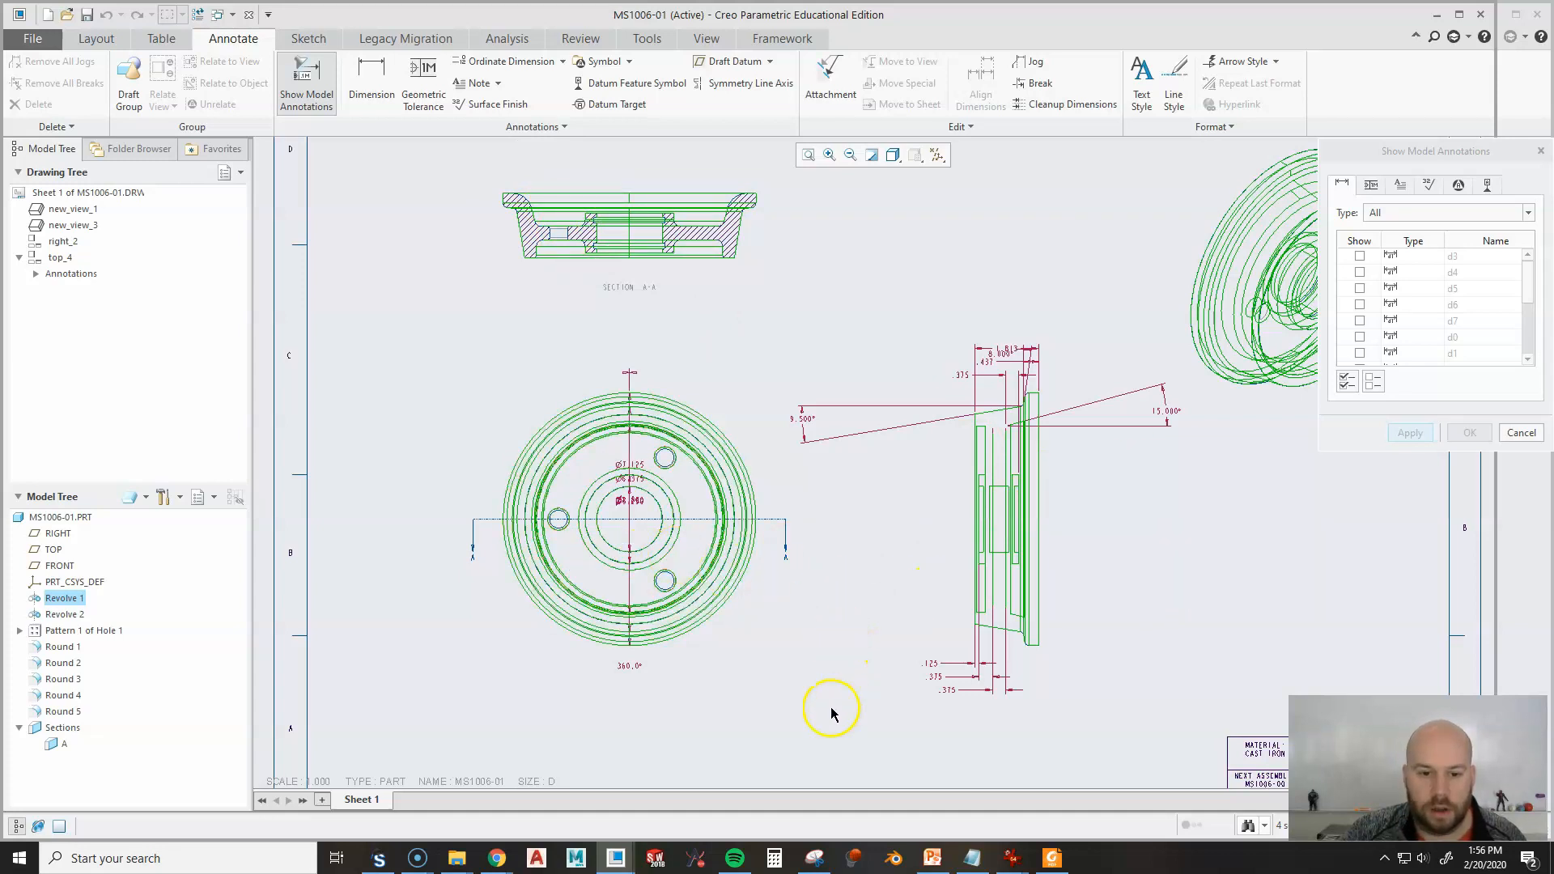
scroll(718, 634, up, 2)
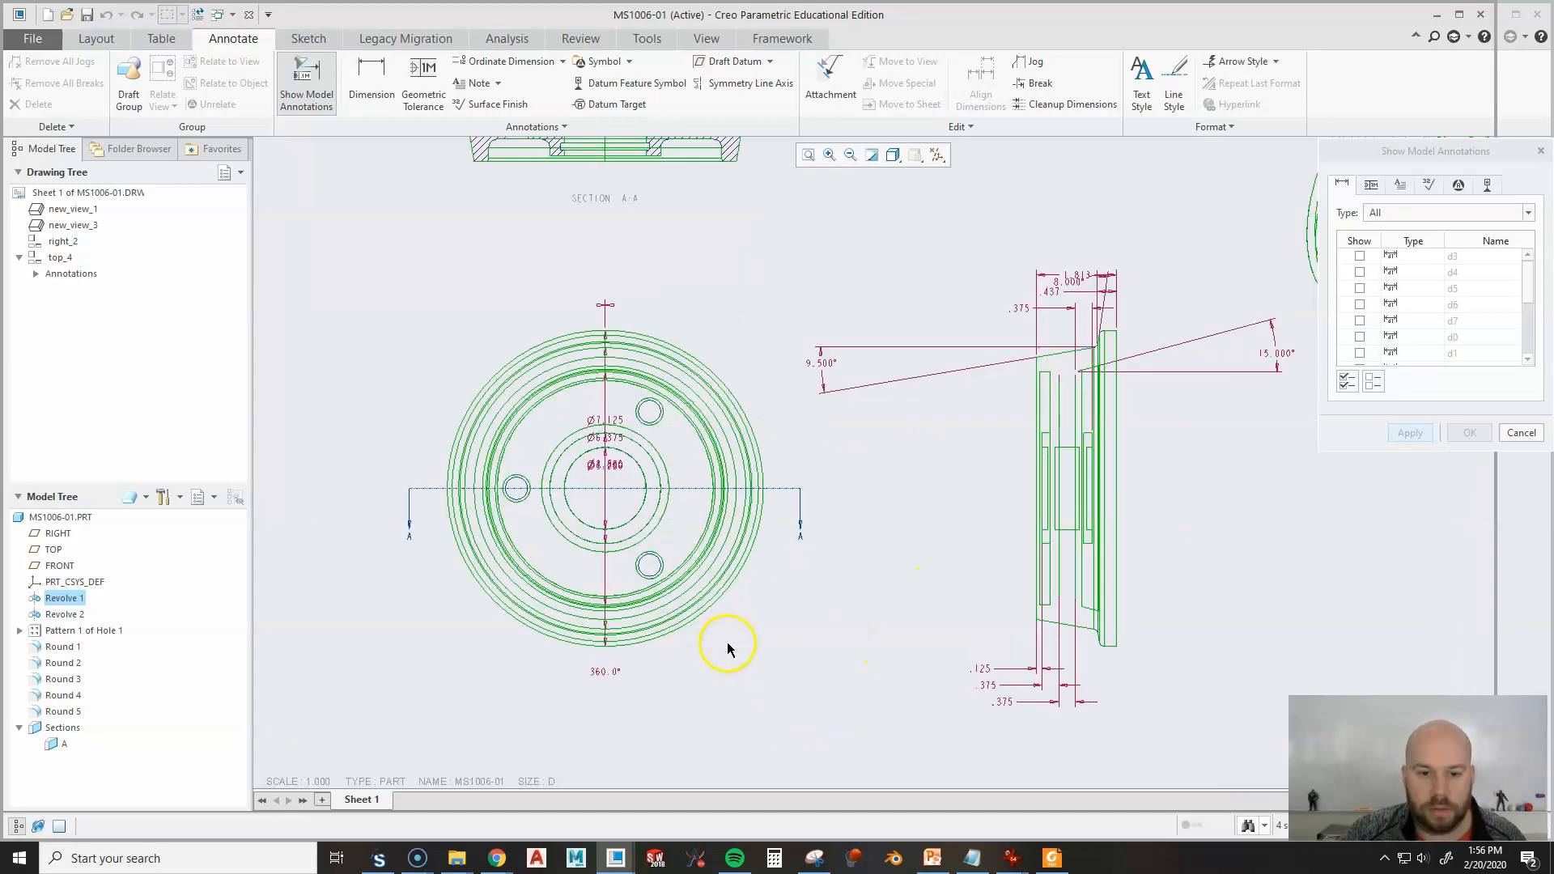
click(1344, 384)
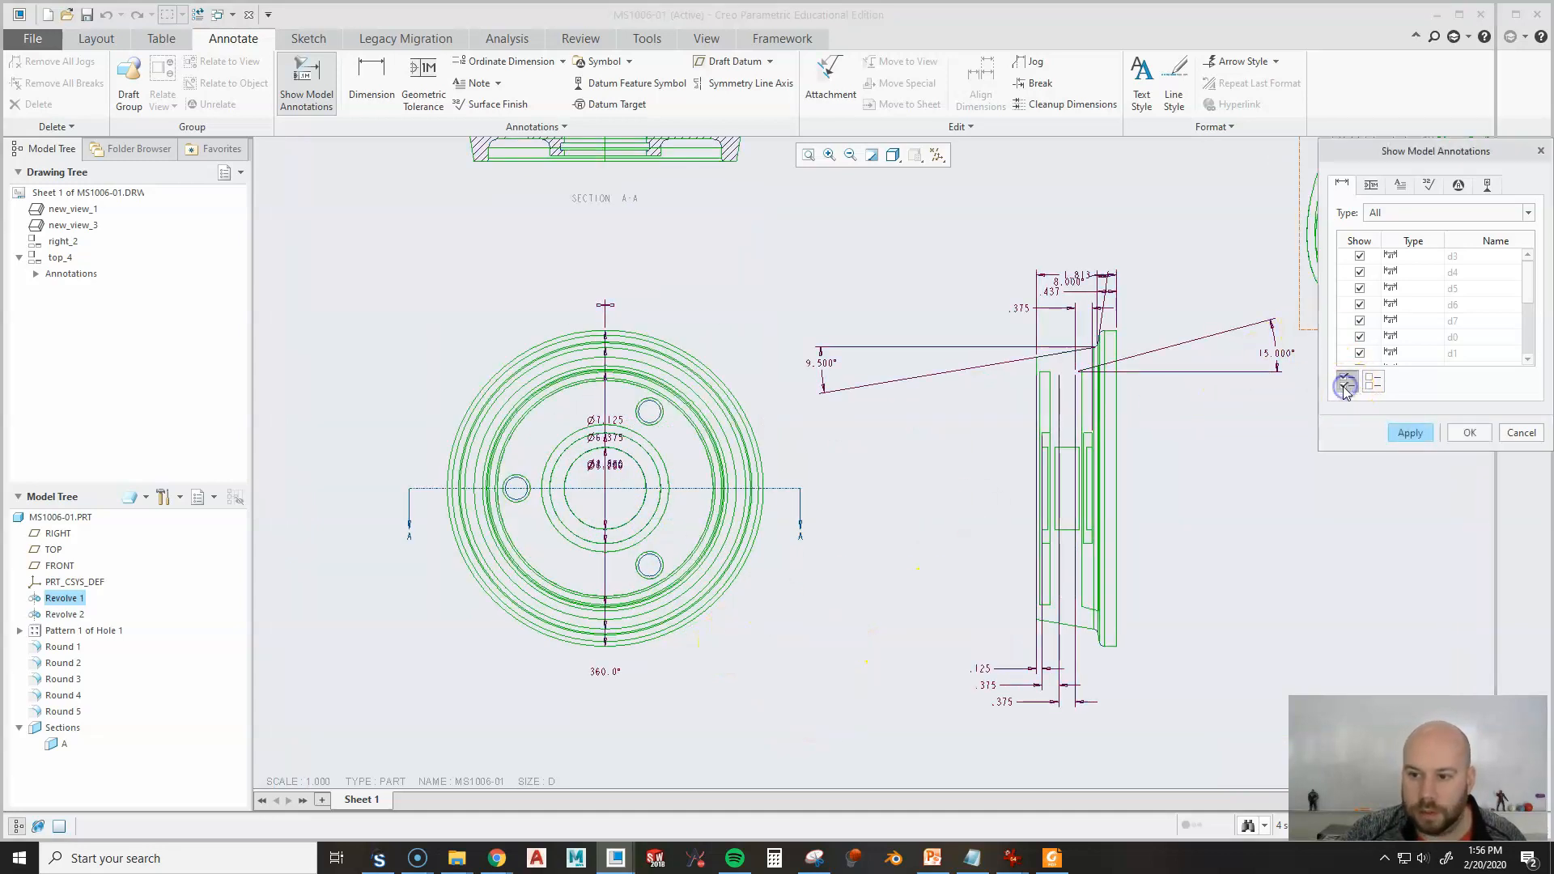
click(1408, 433)
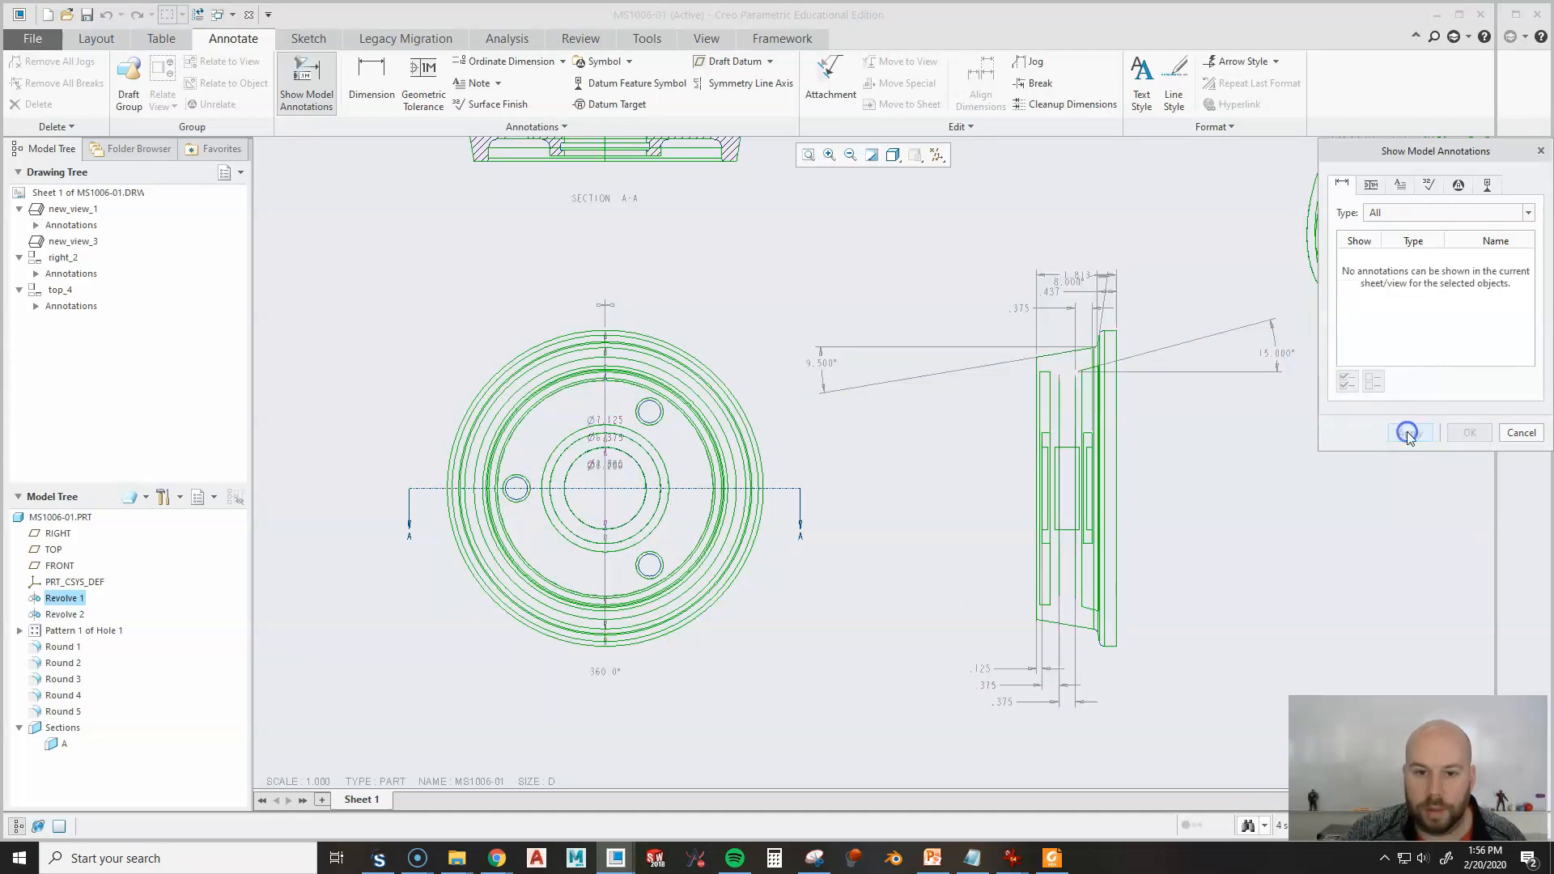
click(1521, 433)
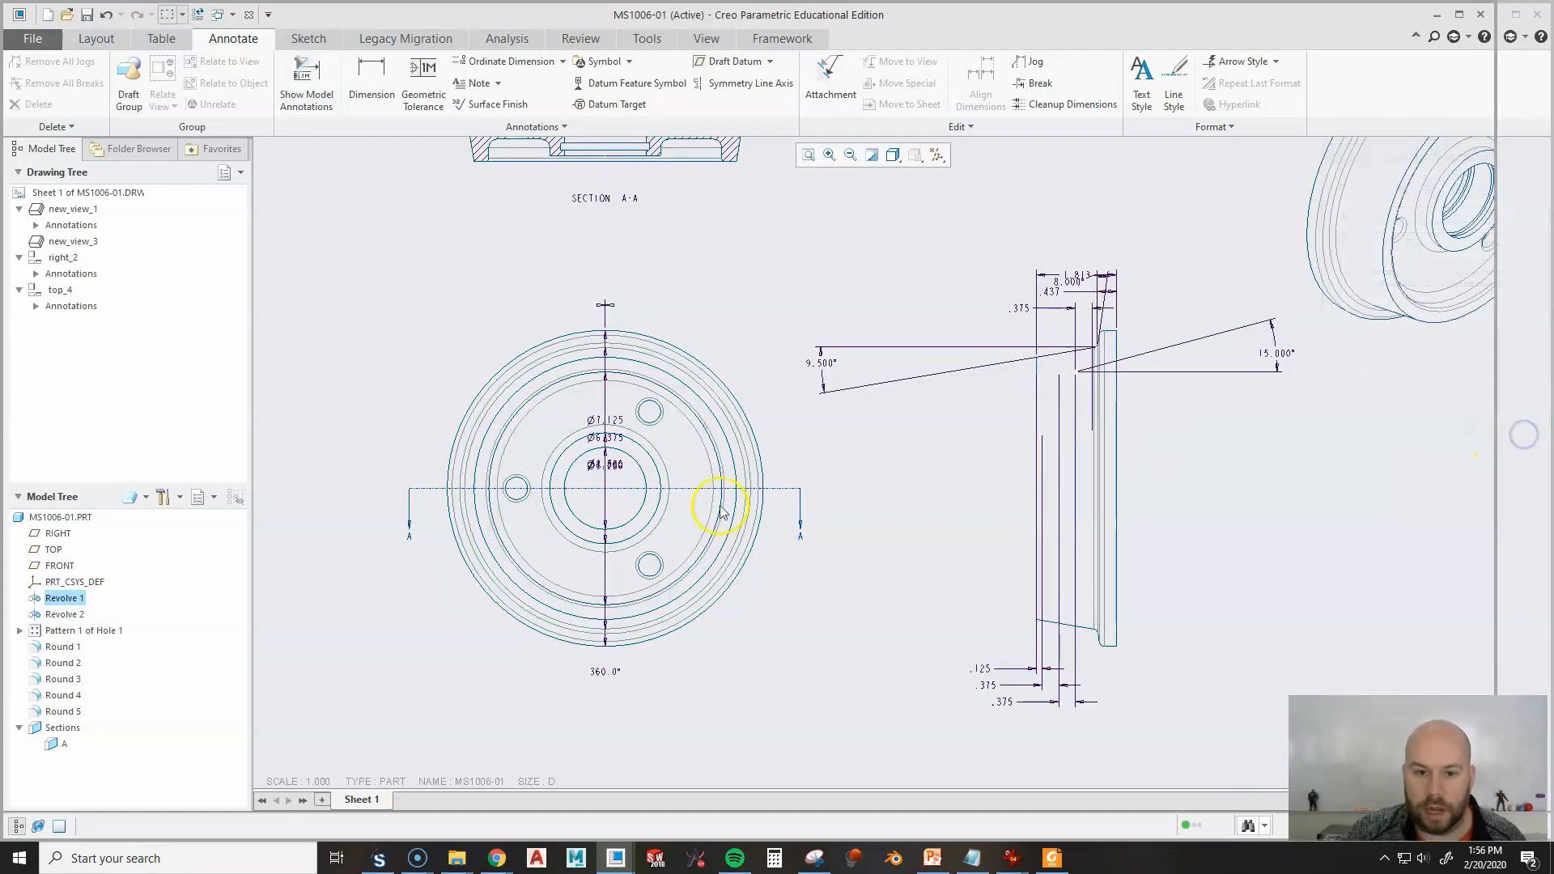
click(609, 674)
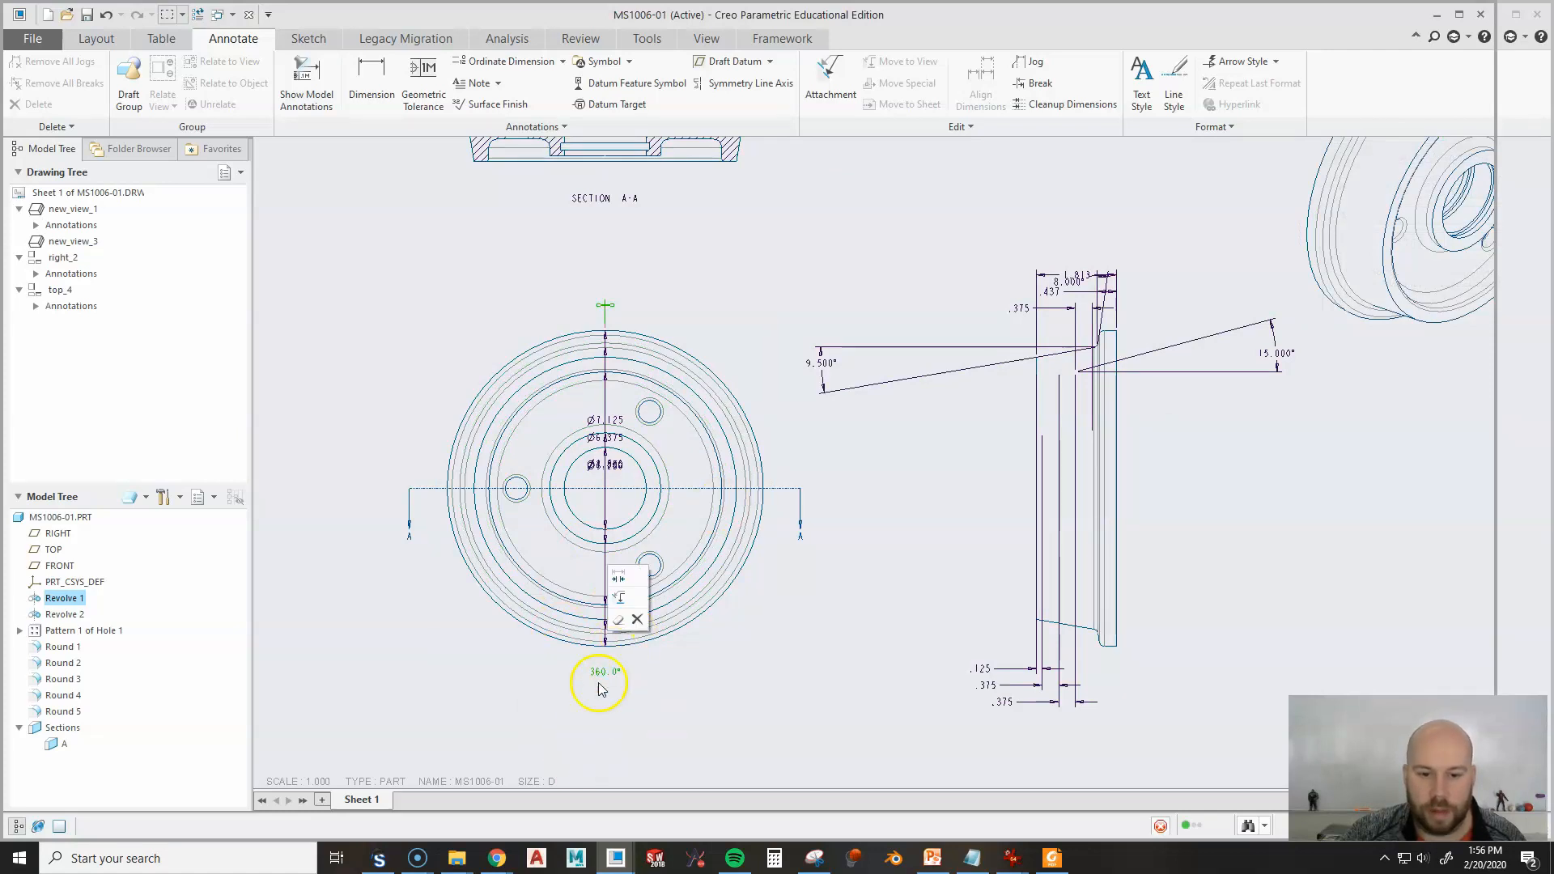
key(Delete)
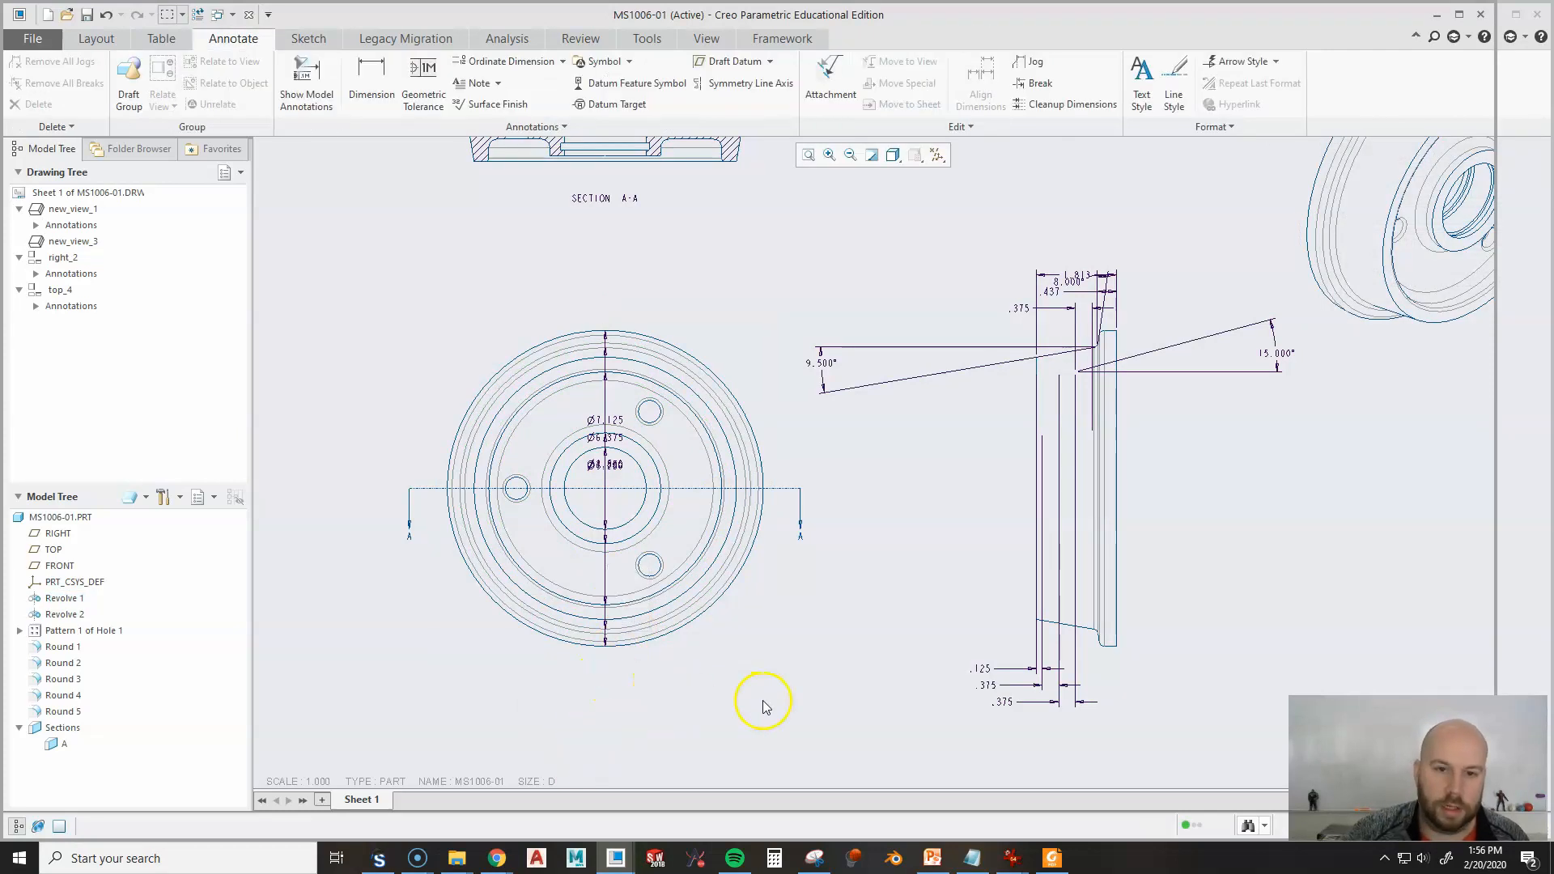
Move the Ø5.250 and Ø2.500 dimensions outside the front view's upper left and the Ø1.850 dimension outside its upper right.
click(607, 467)
drag(605, 463, 408, 317)
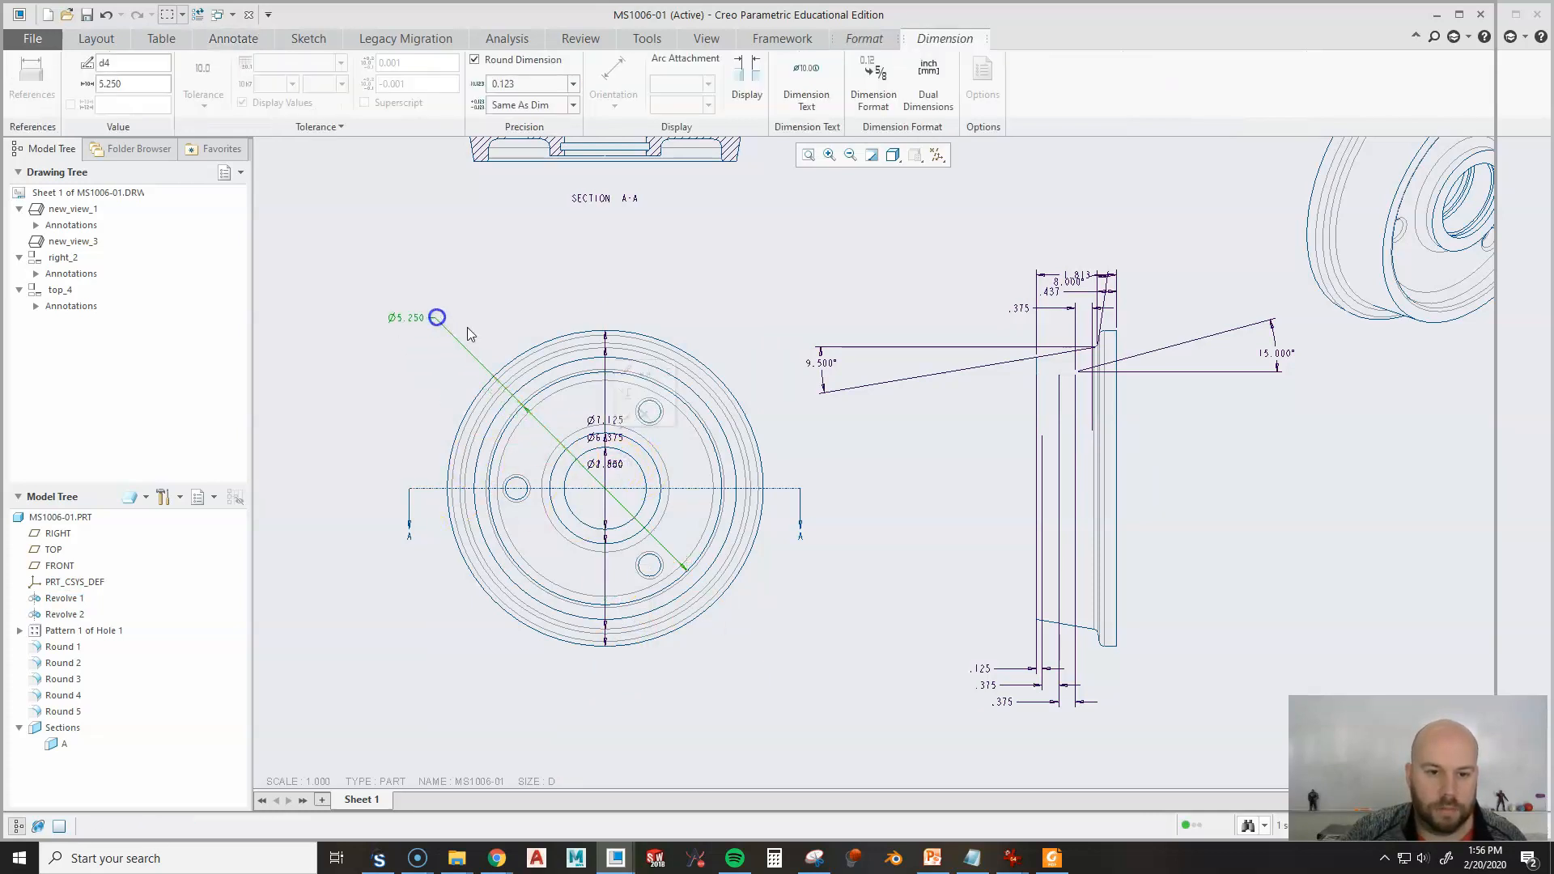
click(599, 469)
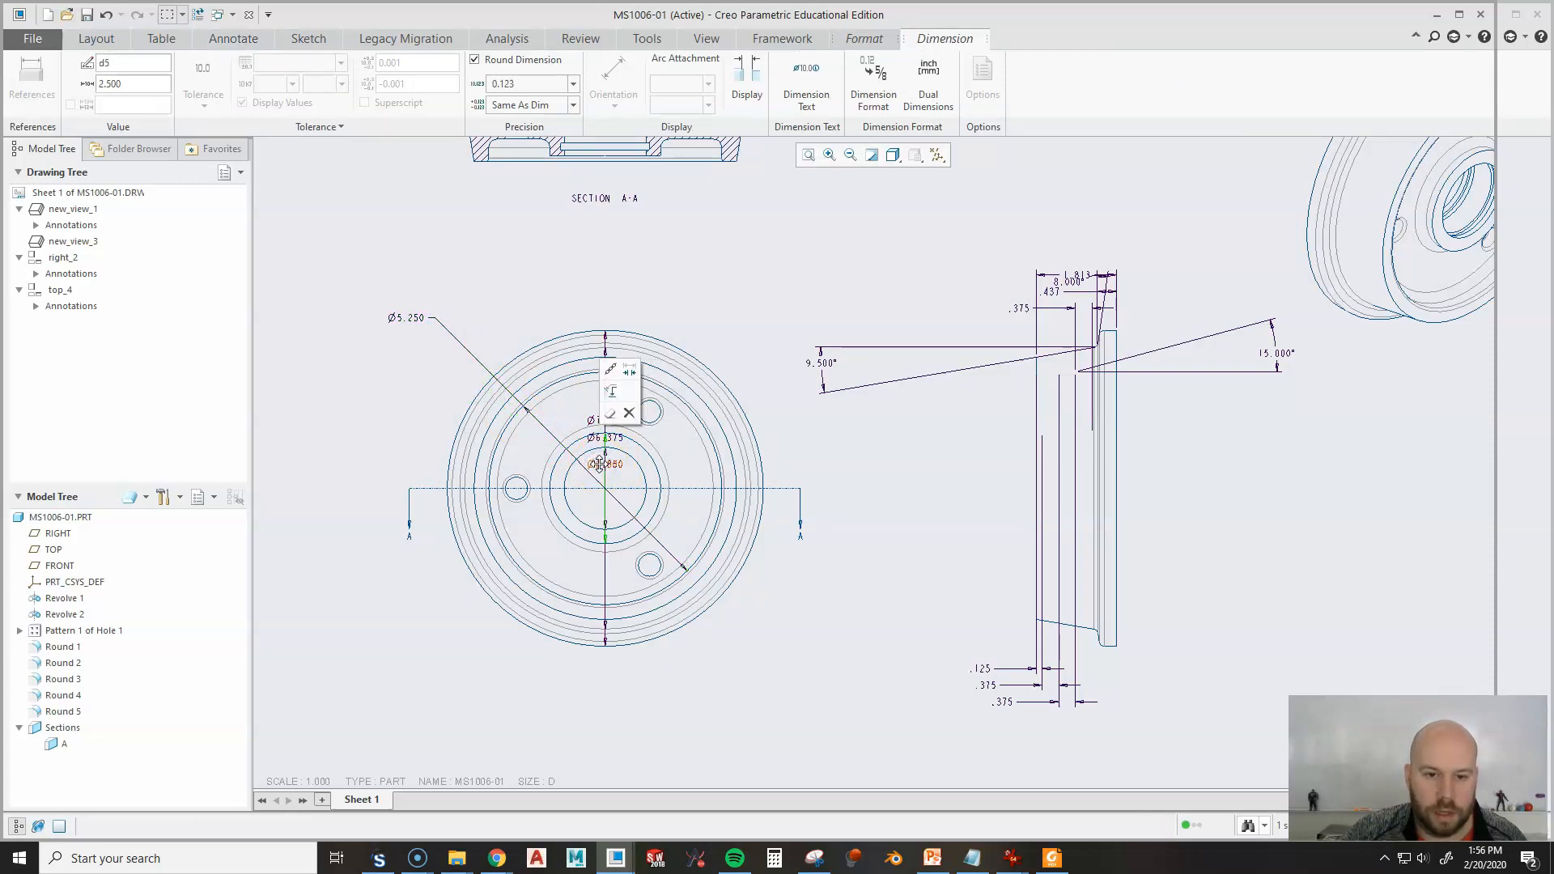
drag(600, 463, 484, 266)
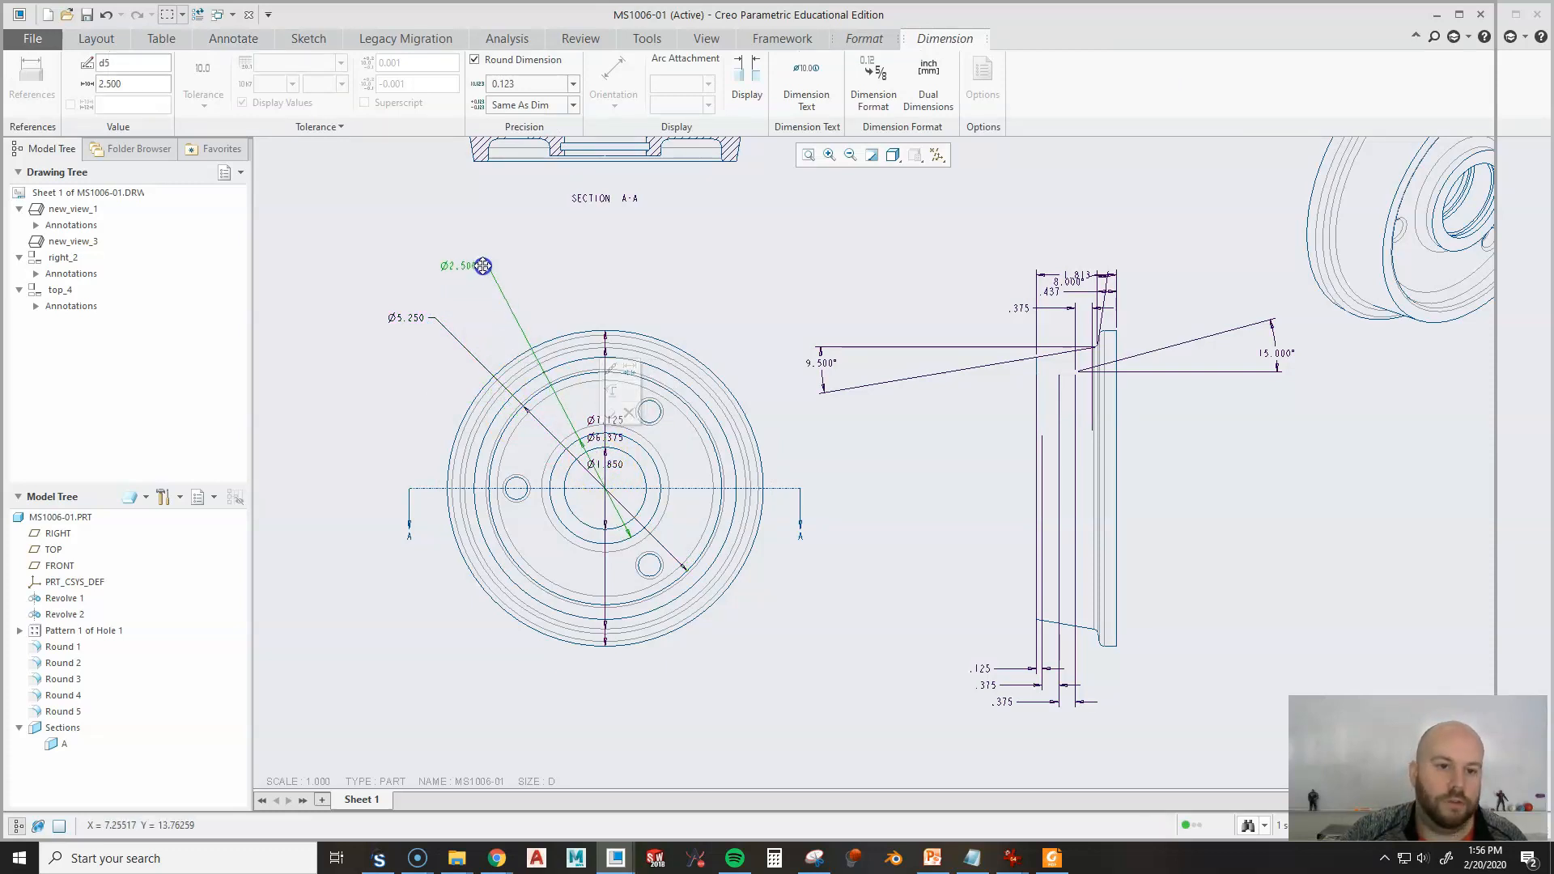
click(613, 467)
drag(613, 467, 733, 284)
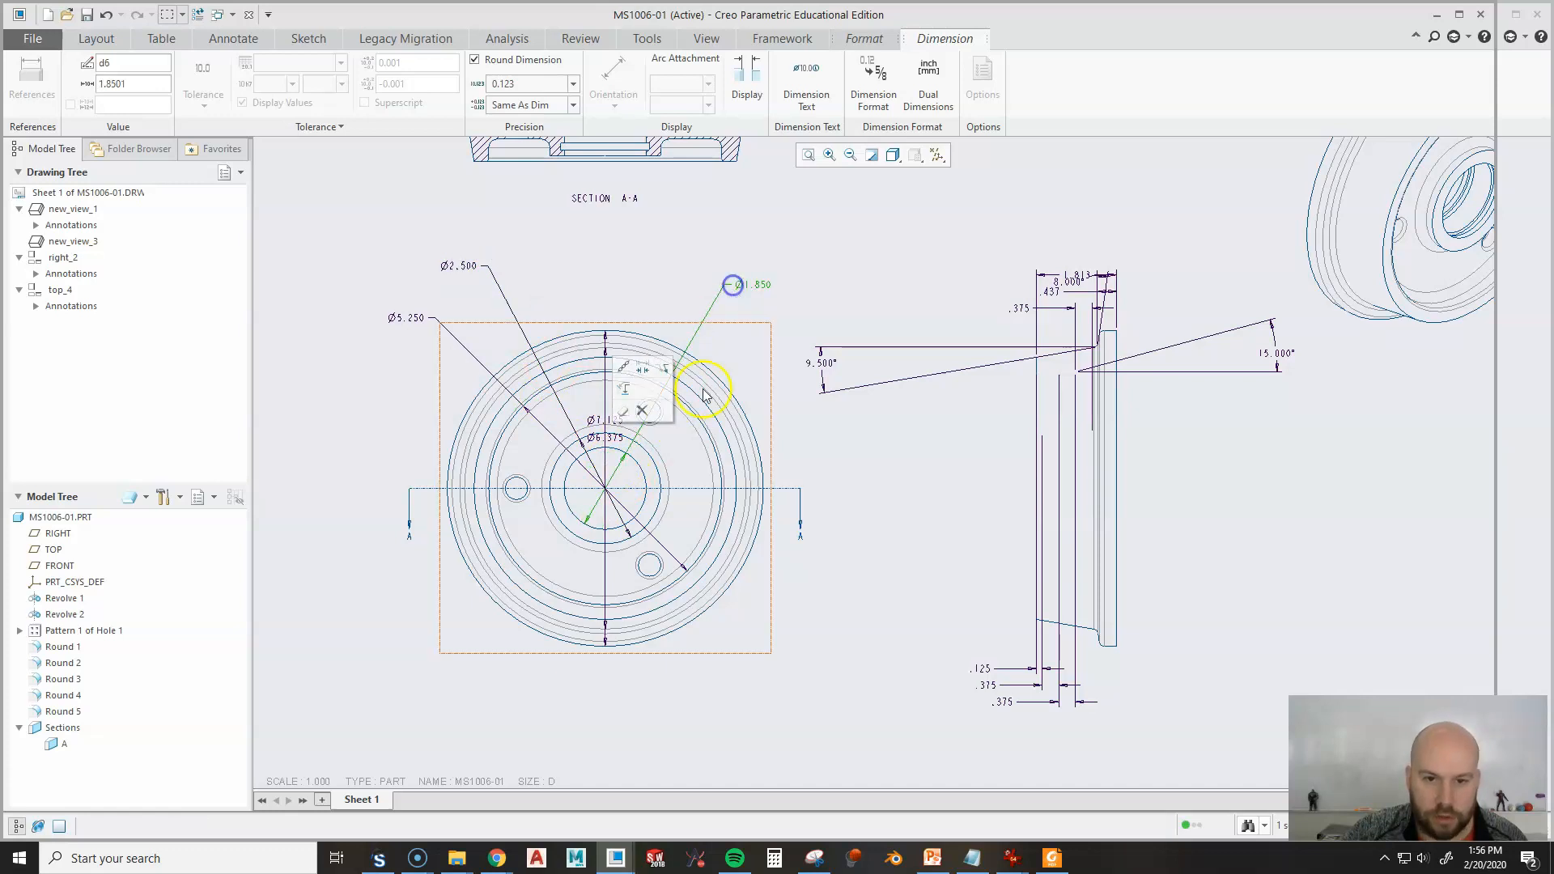
Place the Ø6.375 and Ø7.125 dimensions above the front view, between the Ø2.500 and Ø1.850 dimensions.
click(614, 439)
drag(614, 439, 663, 267)
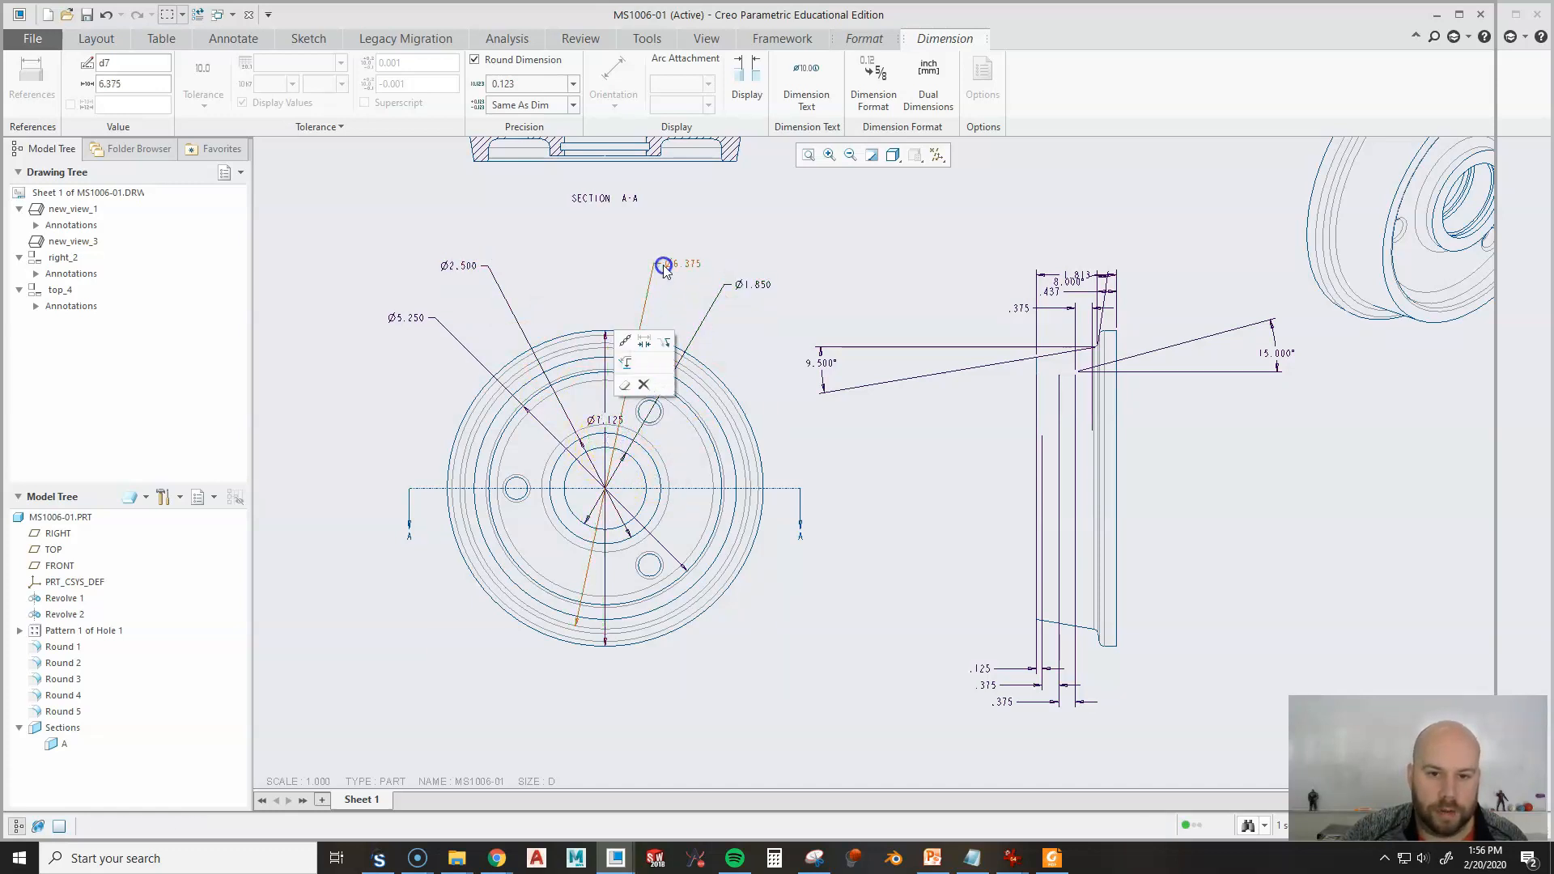
drag(600, 422, 561, 272)
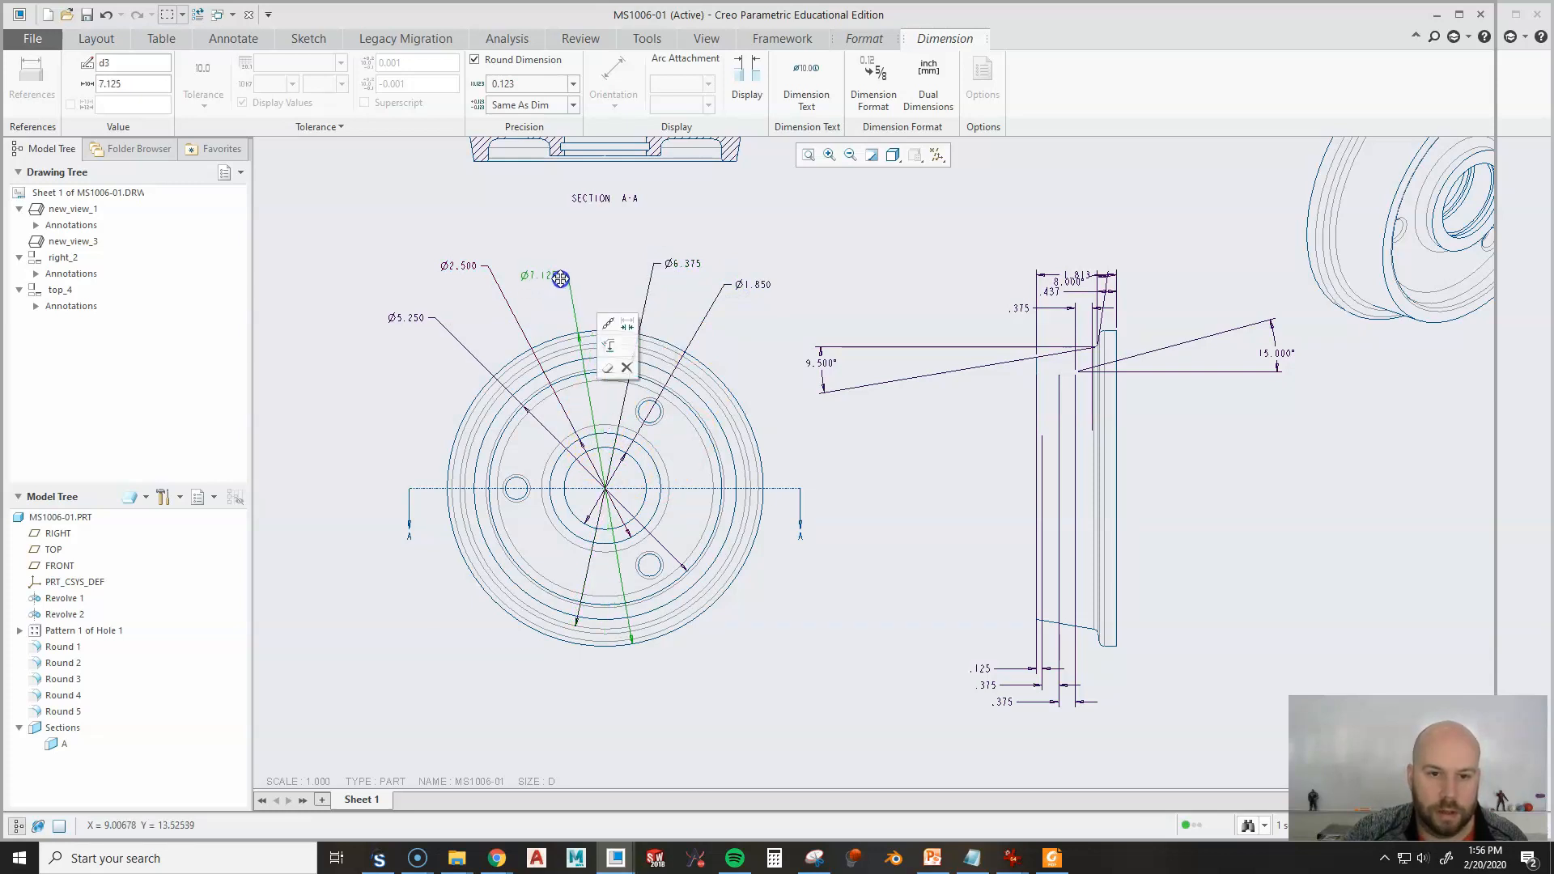
click(901, 530)
Transfer the .125, three .375 and 15° dimensions from the right side view to the section A-A view.
middle_drag(912, 545, 916, 603)
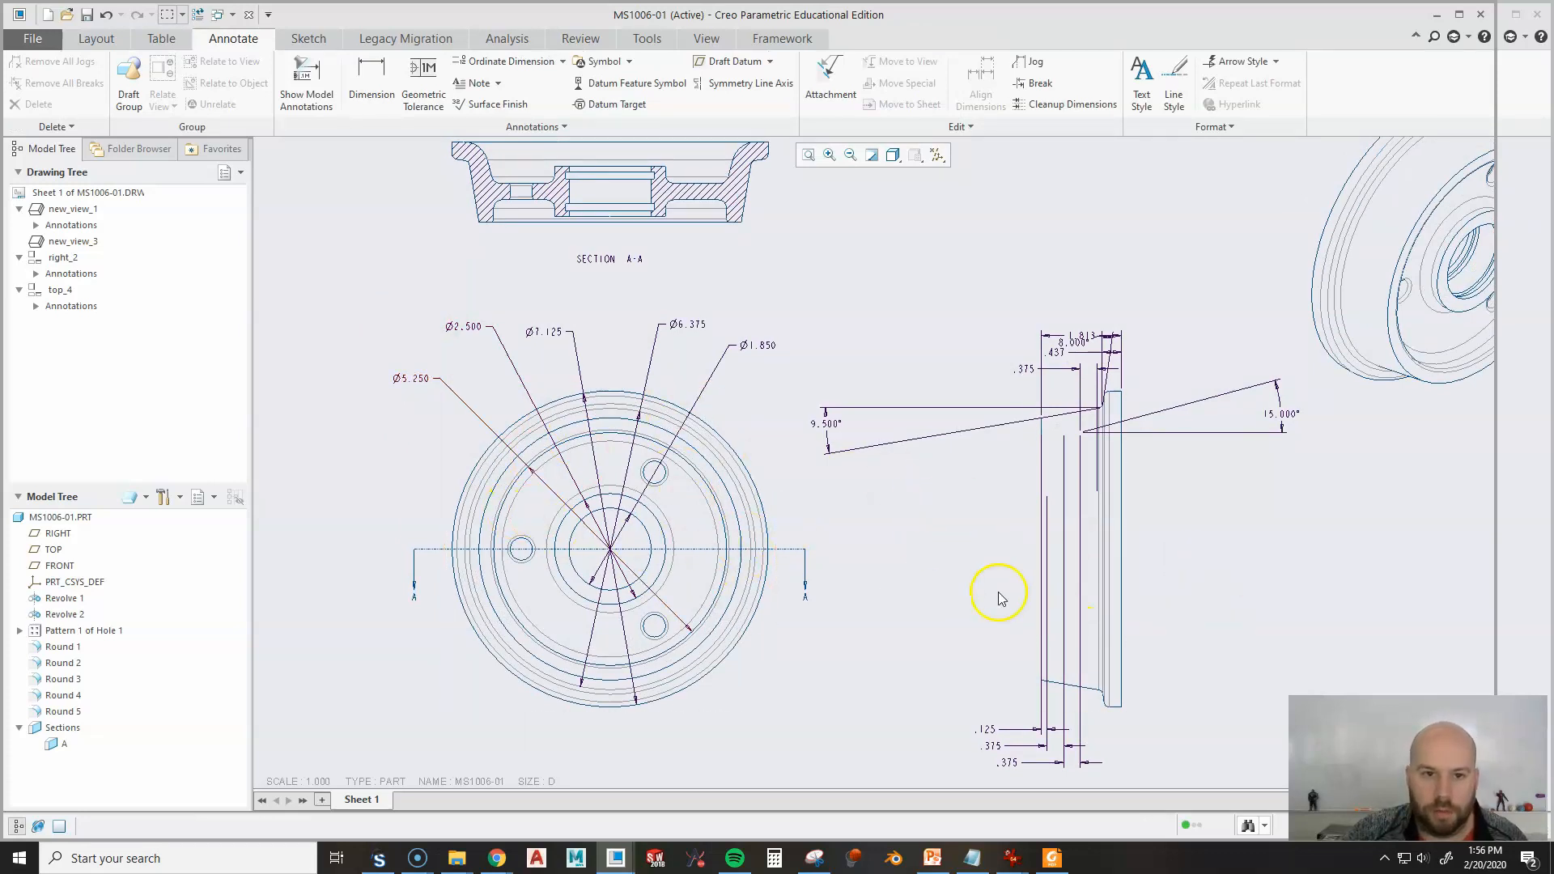
mouse_move(1170, 695)
middle_down()
mouse_move(1134, 683)
mouse_move(1098, 637)
middle_up()
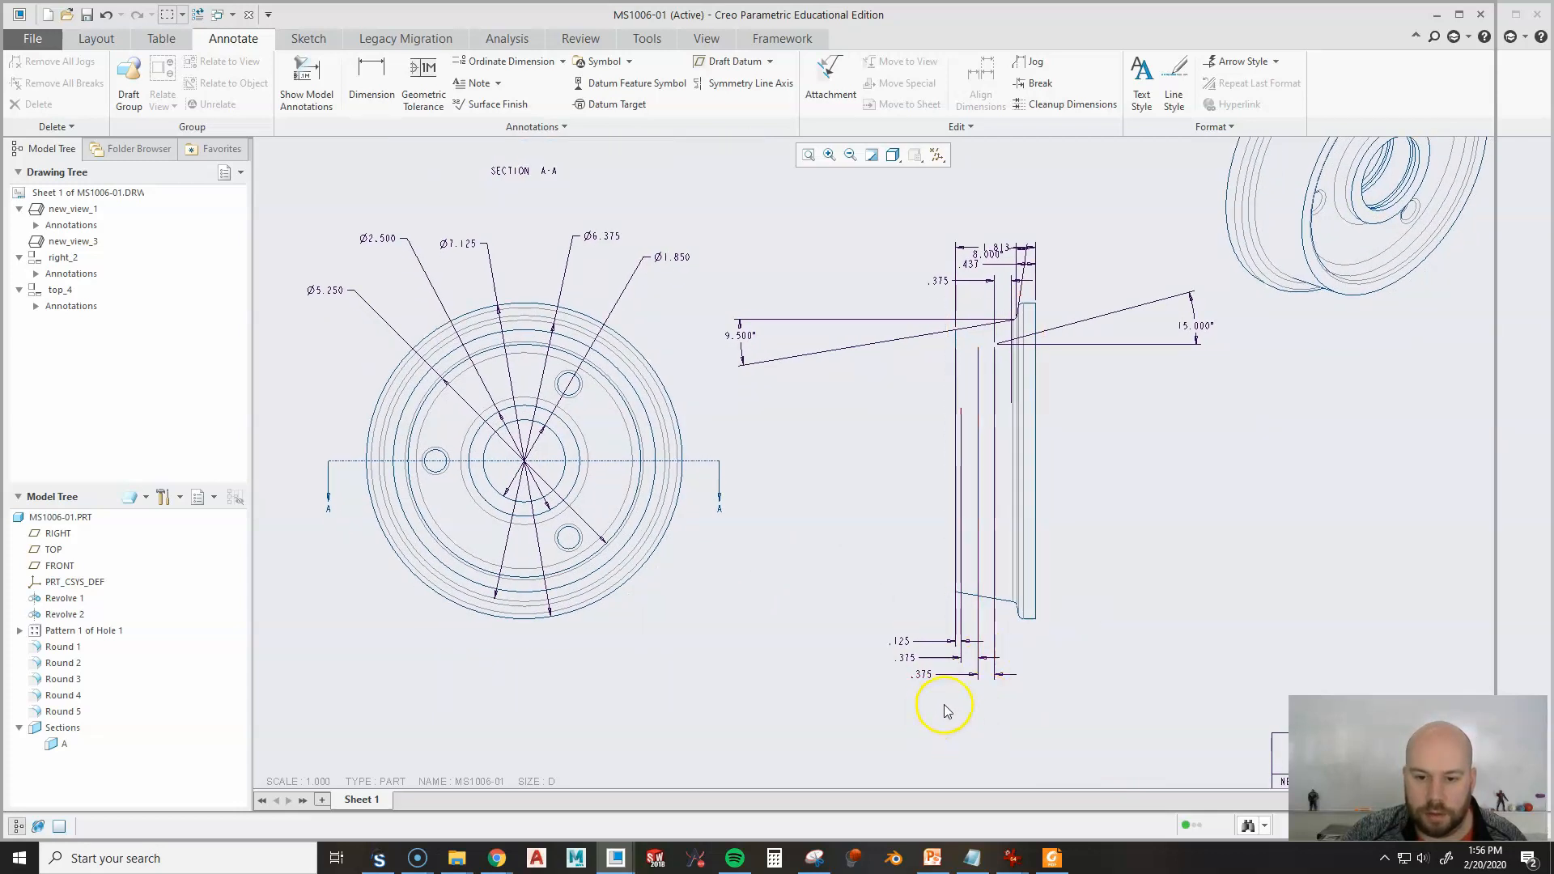
drag(846, 622, 846, 622)
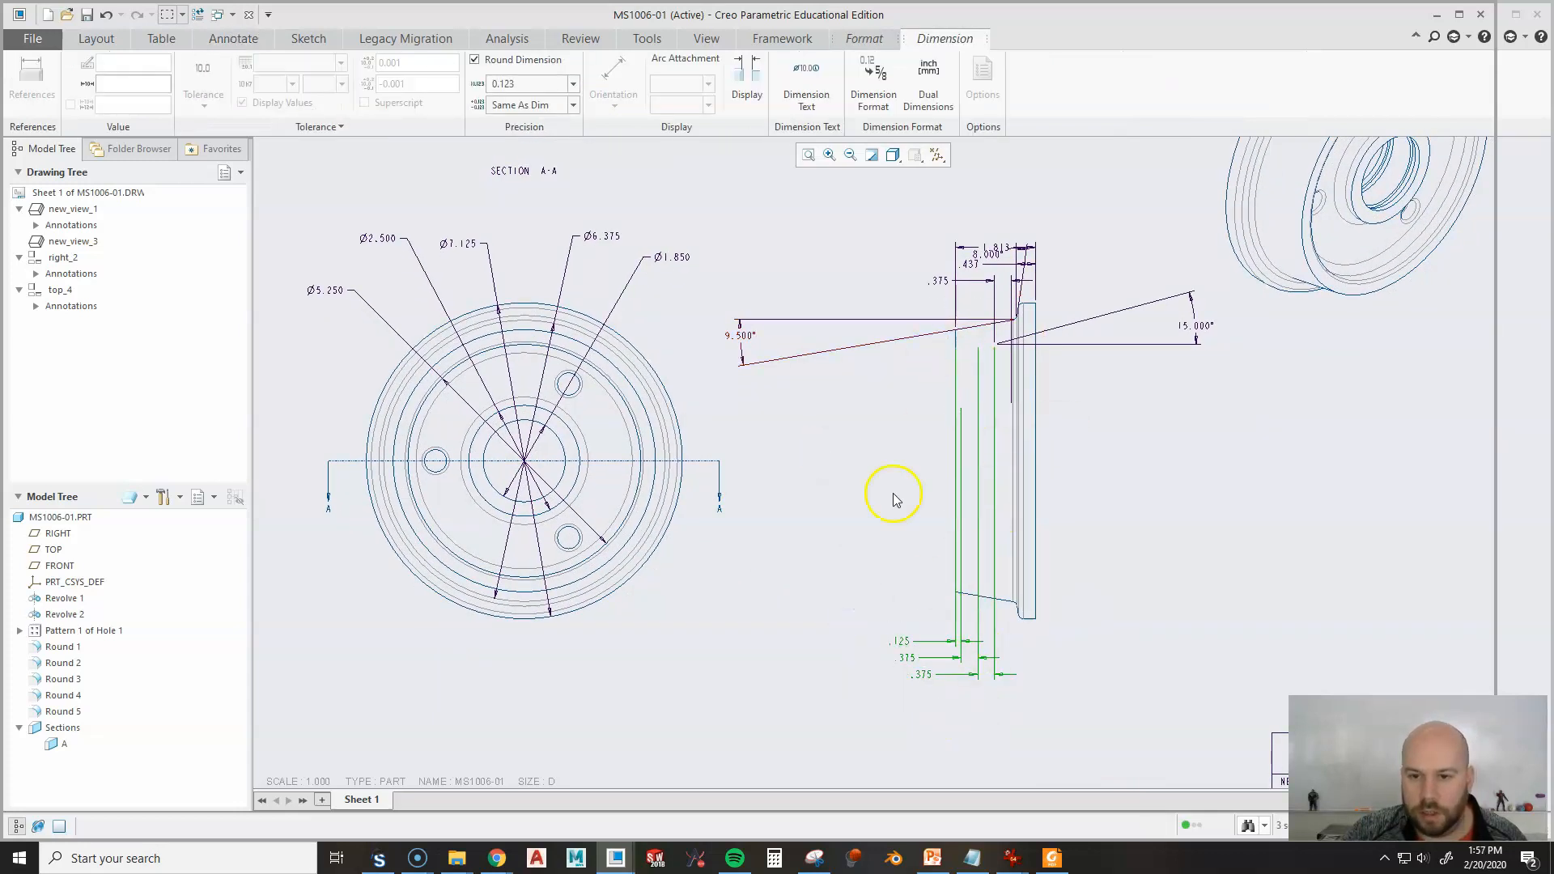
ctrl+click(937, 285)
scroll(1062, 272, up, 4)
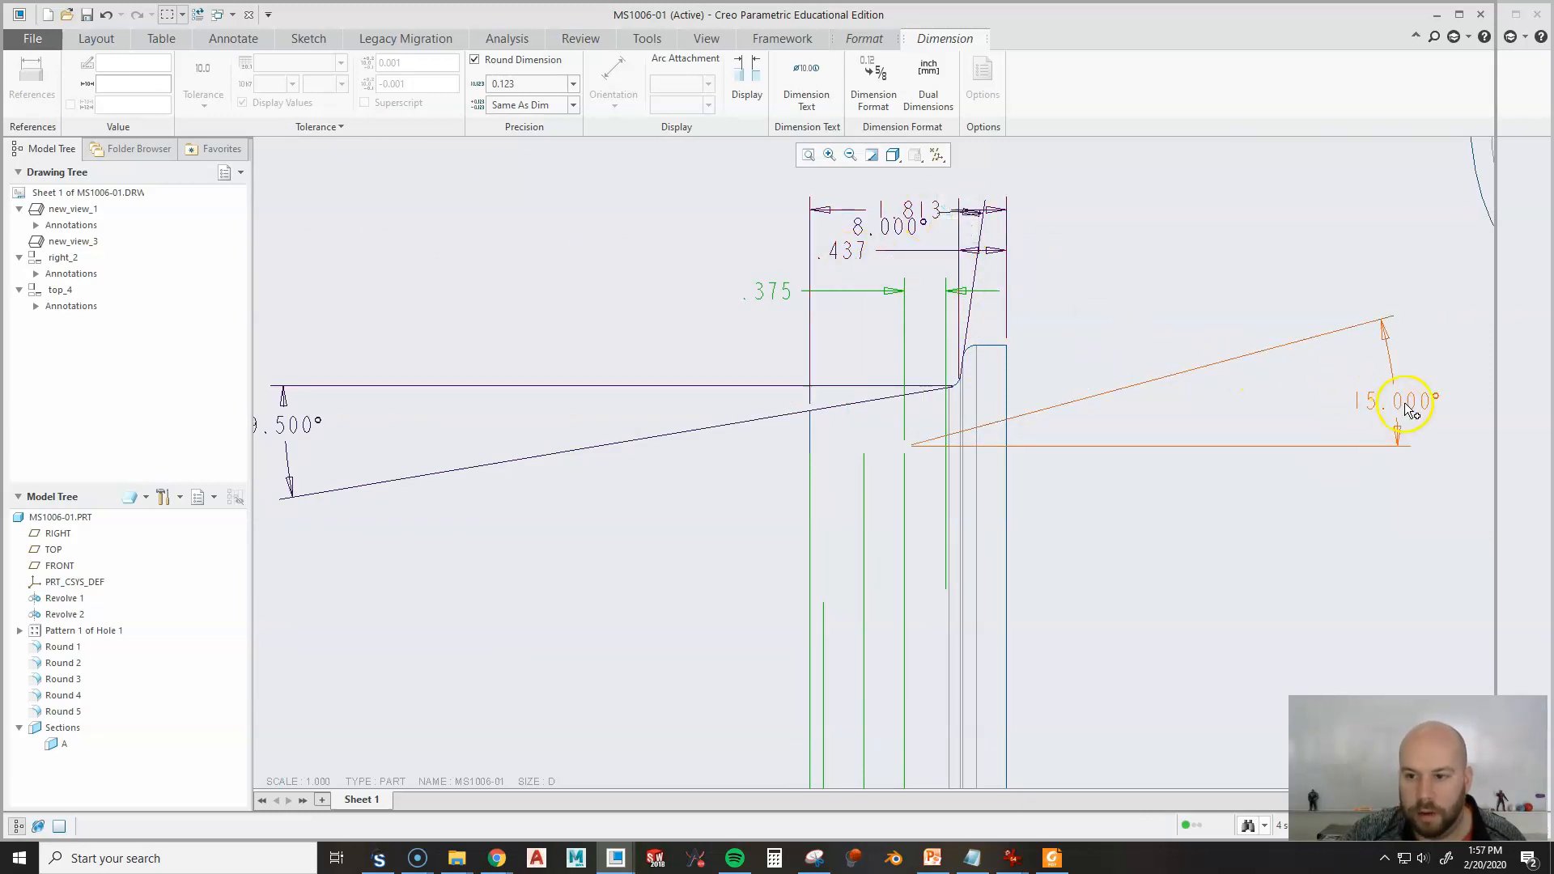
scroll(1210, 420, down, 5)
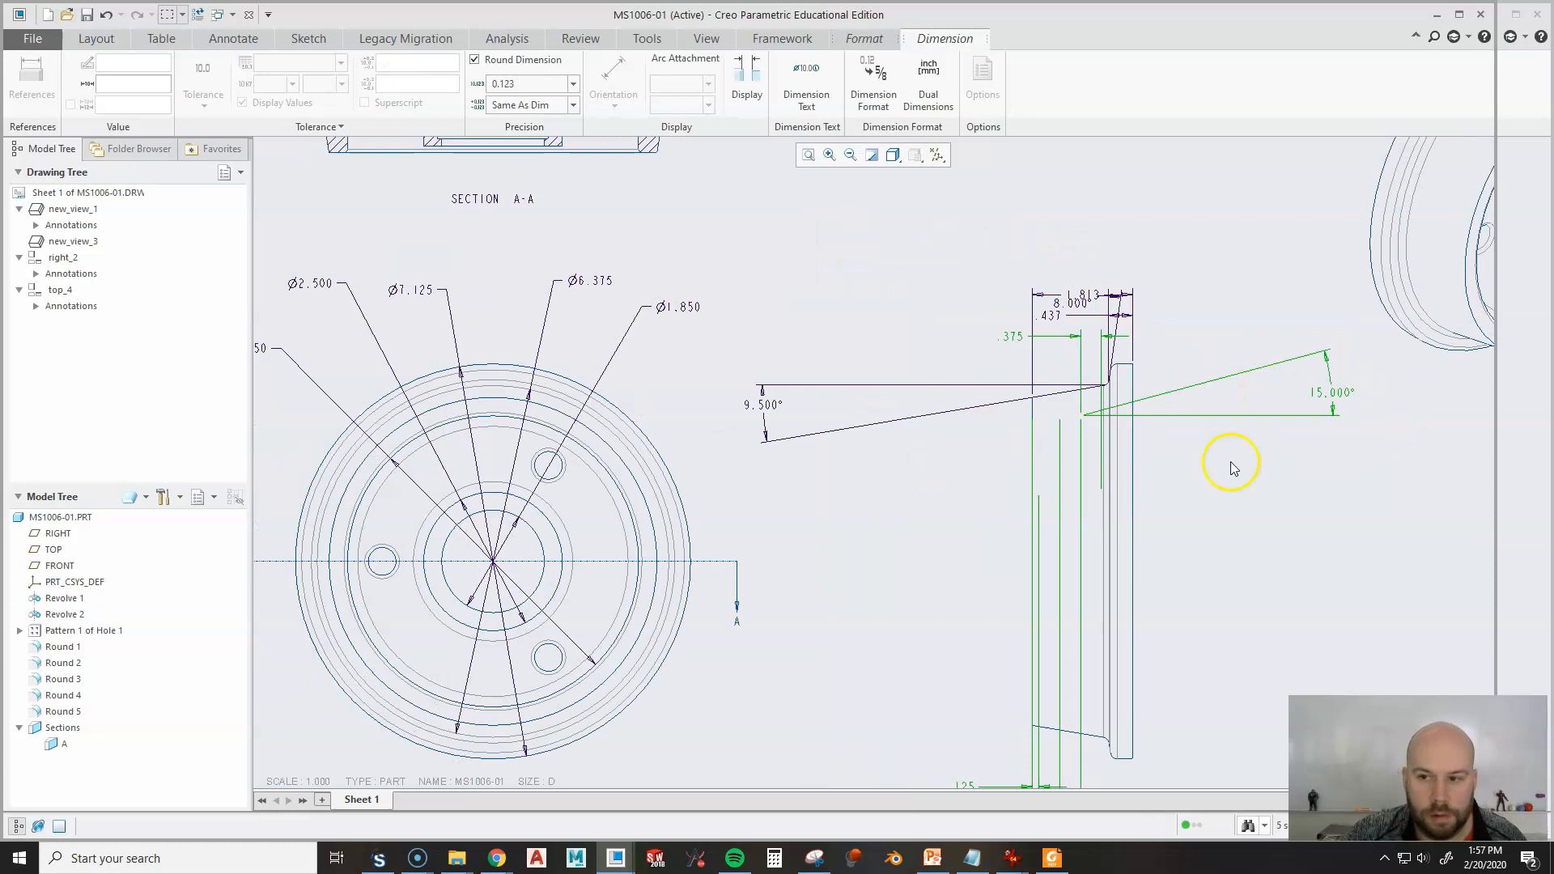
scroll(1247, 542, up, 1)
scroll(1149, 526, up, 1)
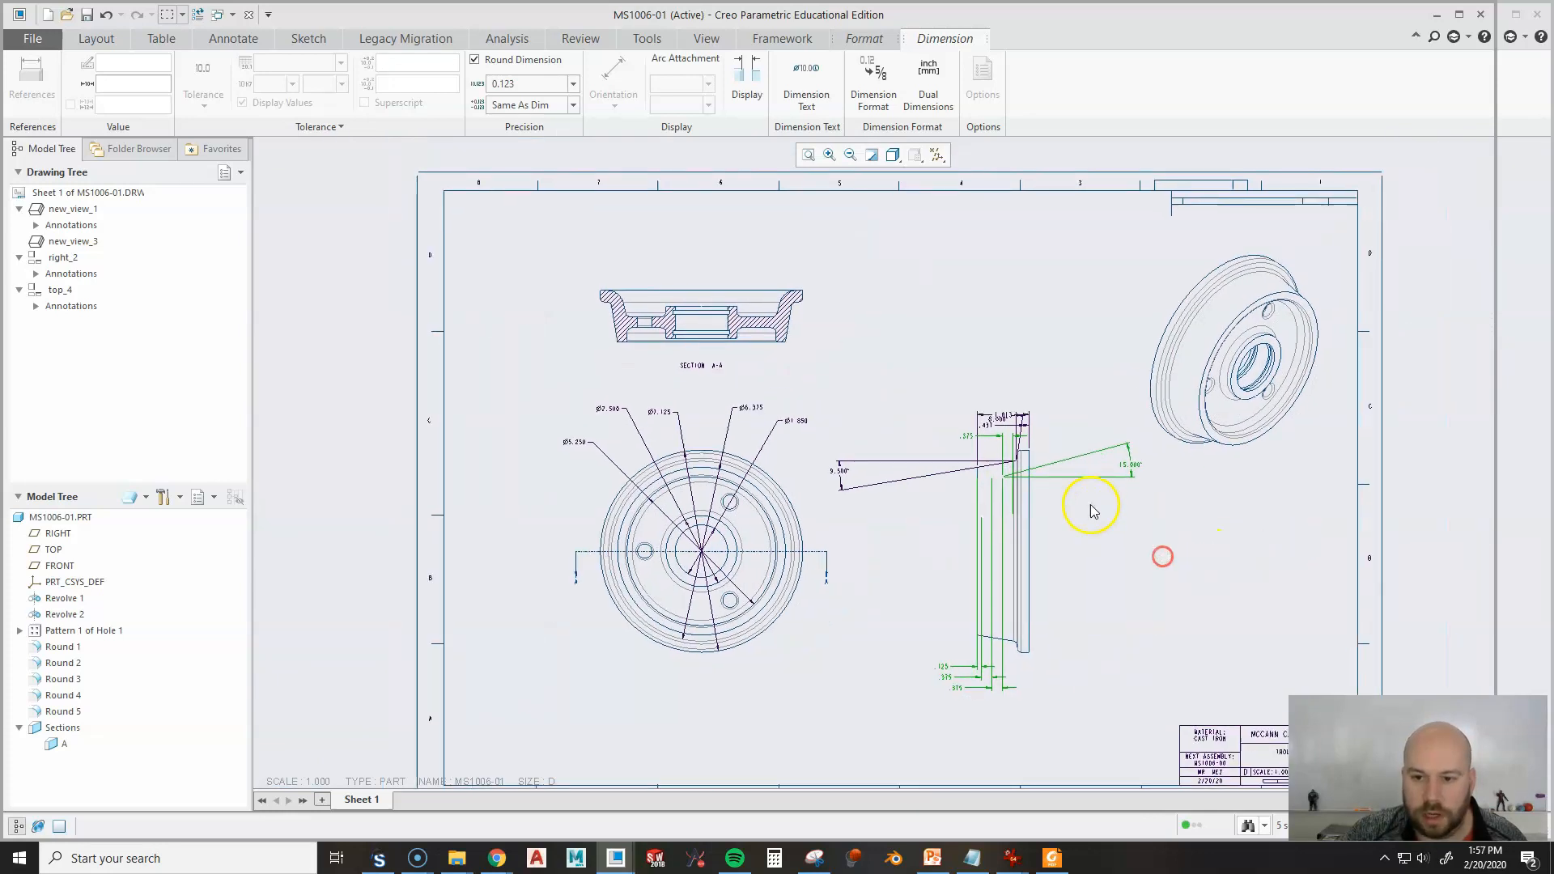
scroll(1133, 485, up, 1)
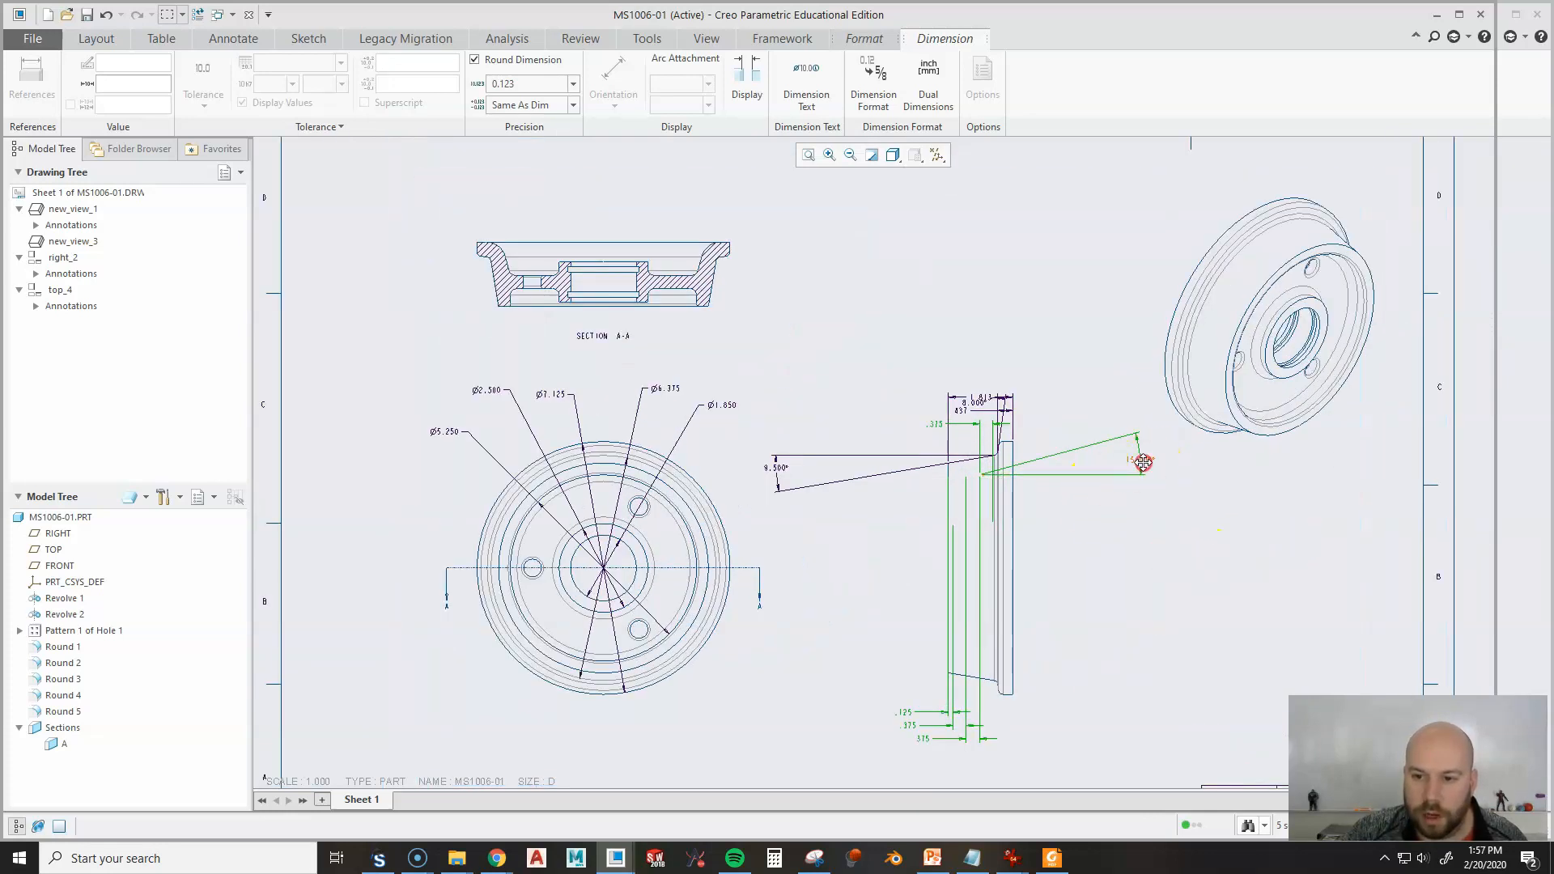
right_click(1142, 462)
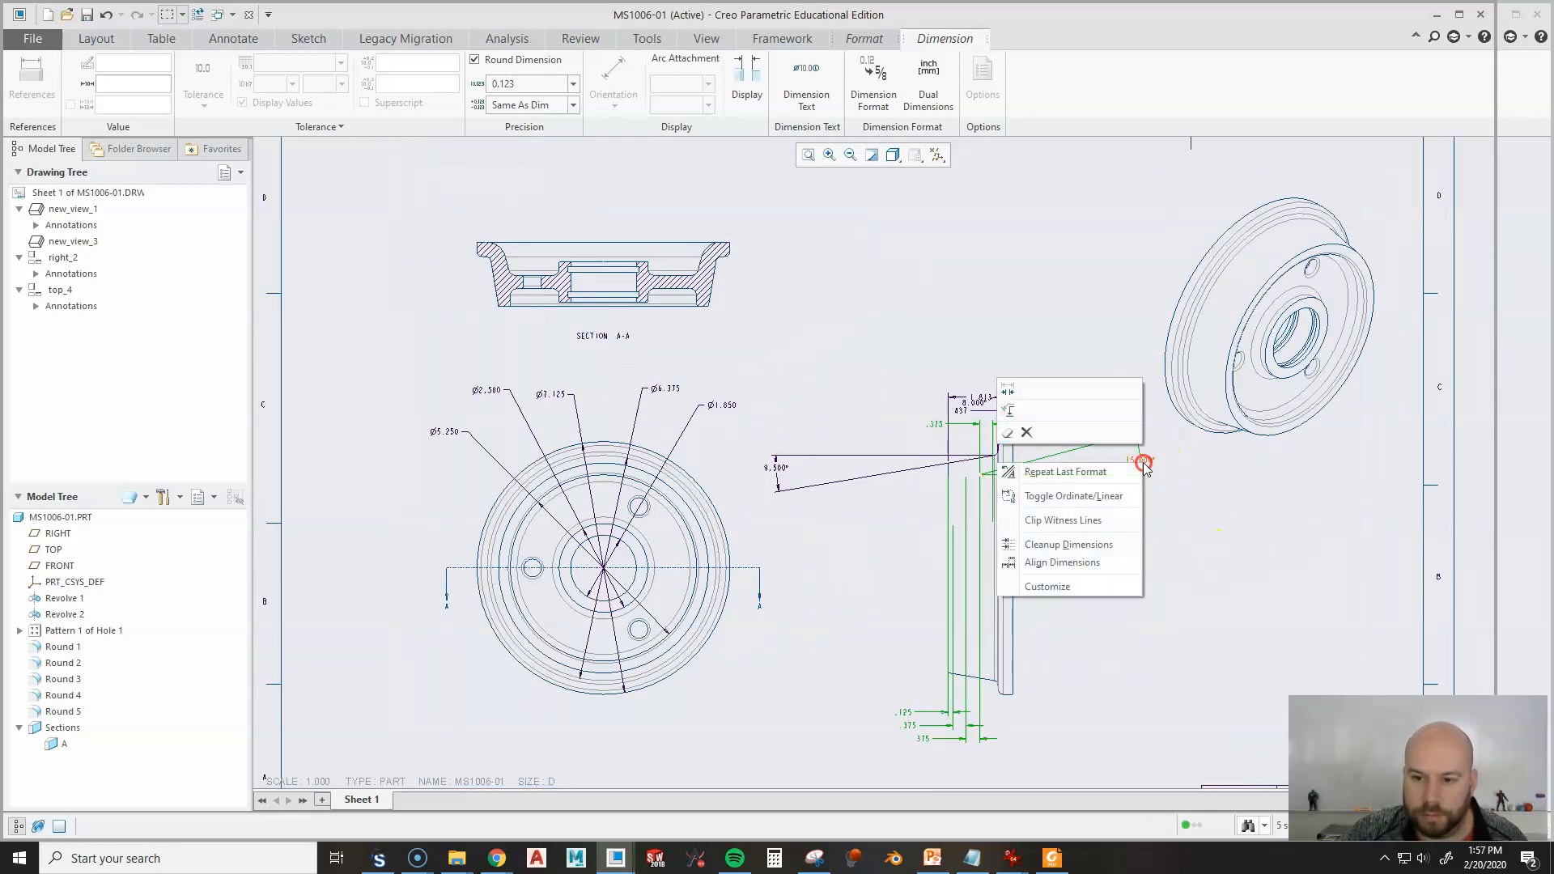
click(1007, 416)
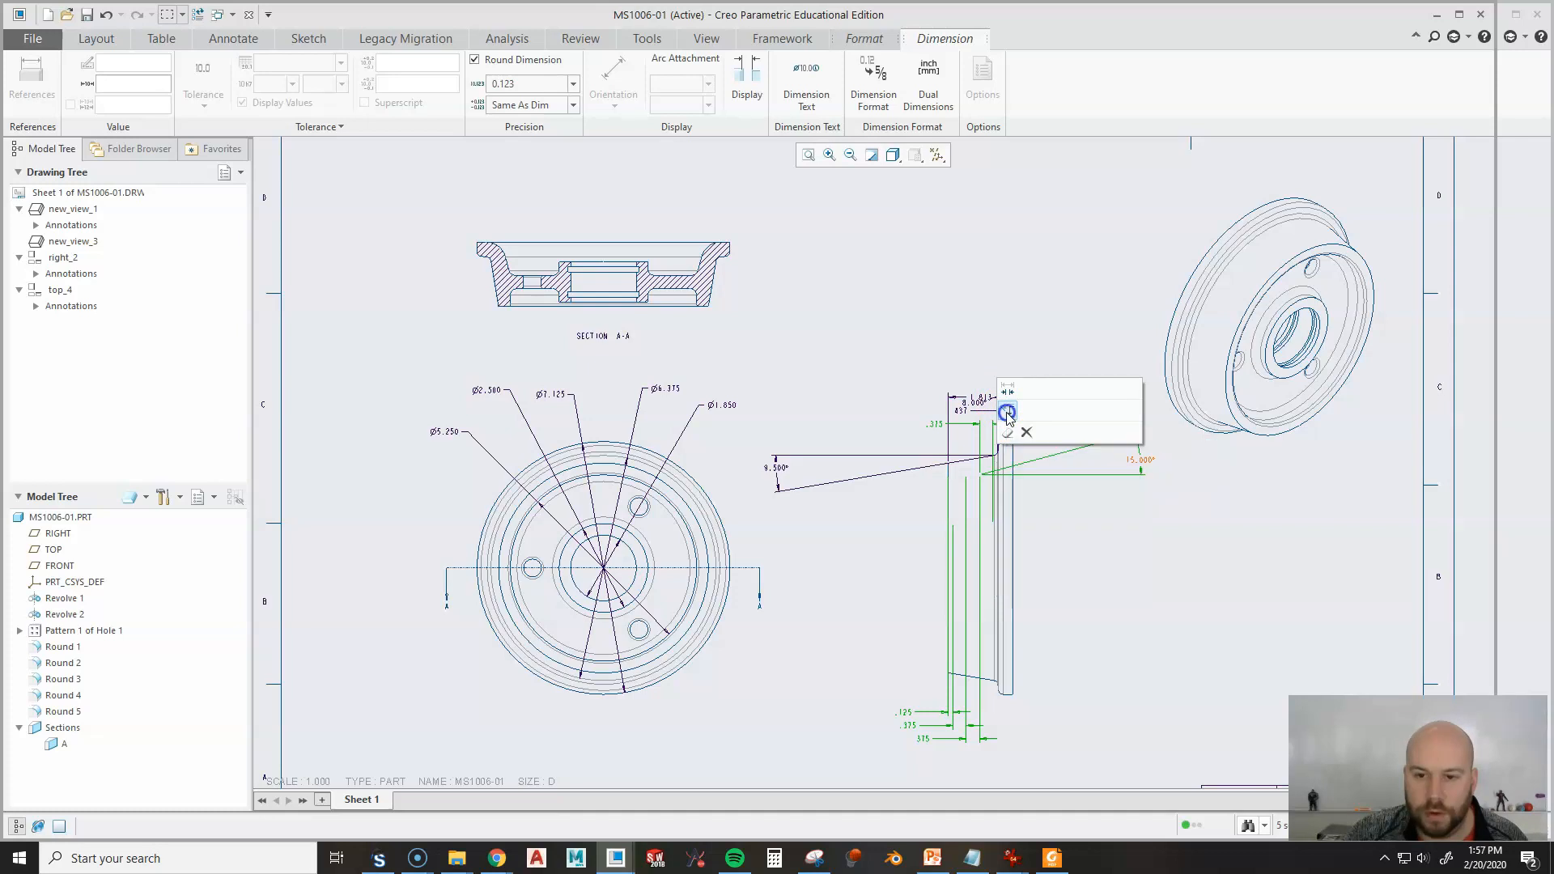
click(601, 275)
Pull the 15° dimension down close to the section view's upper left rim, with its text left of the angle.
middle_drag(562, 327, 661, 516)
scroll(601, 384, down, 2)
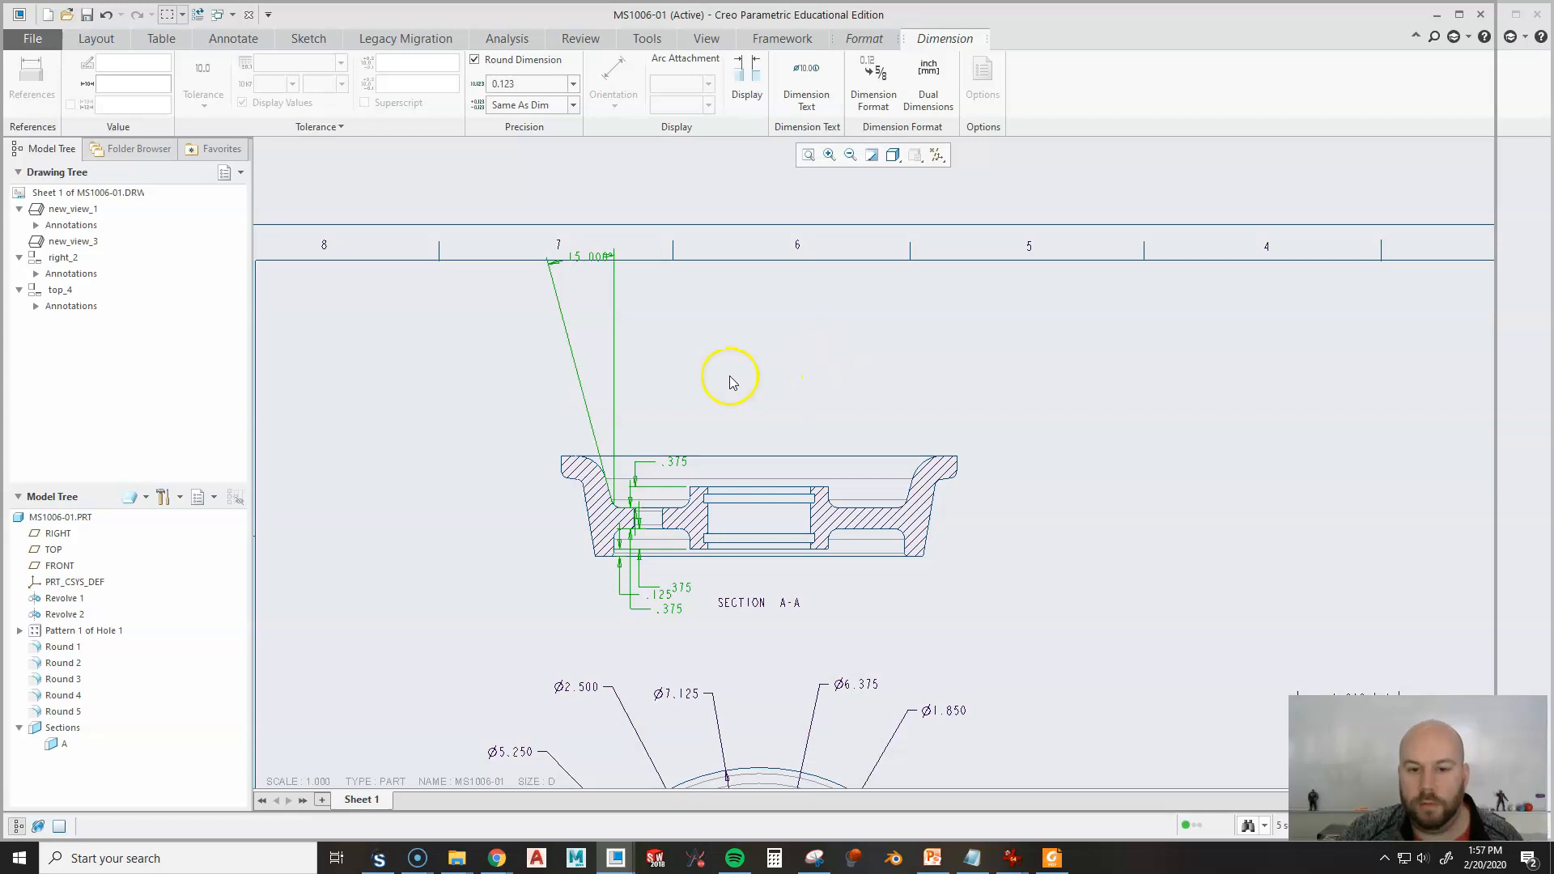
mouse_move(585, 258)
mouse_down()
mouse_move(590, 291)
mouse_move(585, 247)
mouse_up()
click(906, 349)
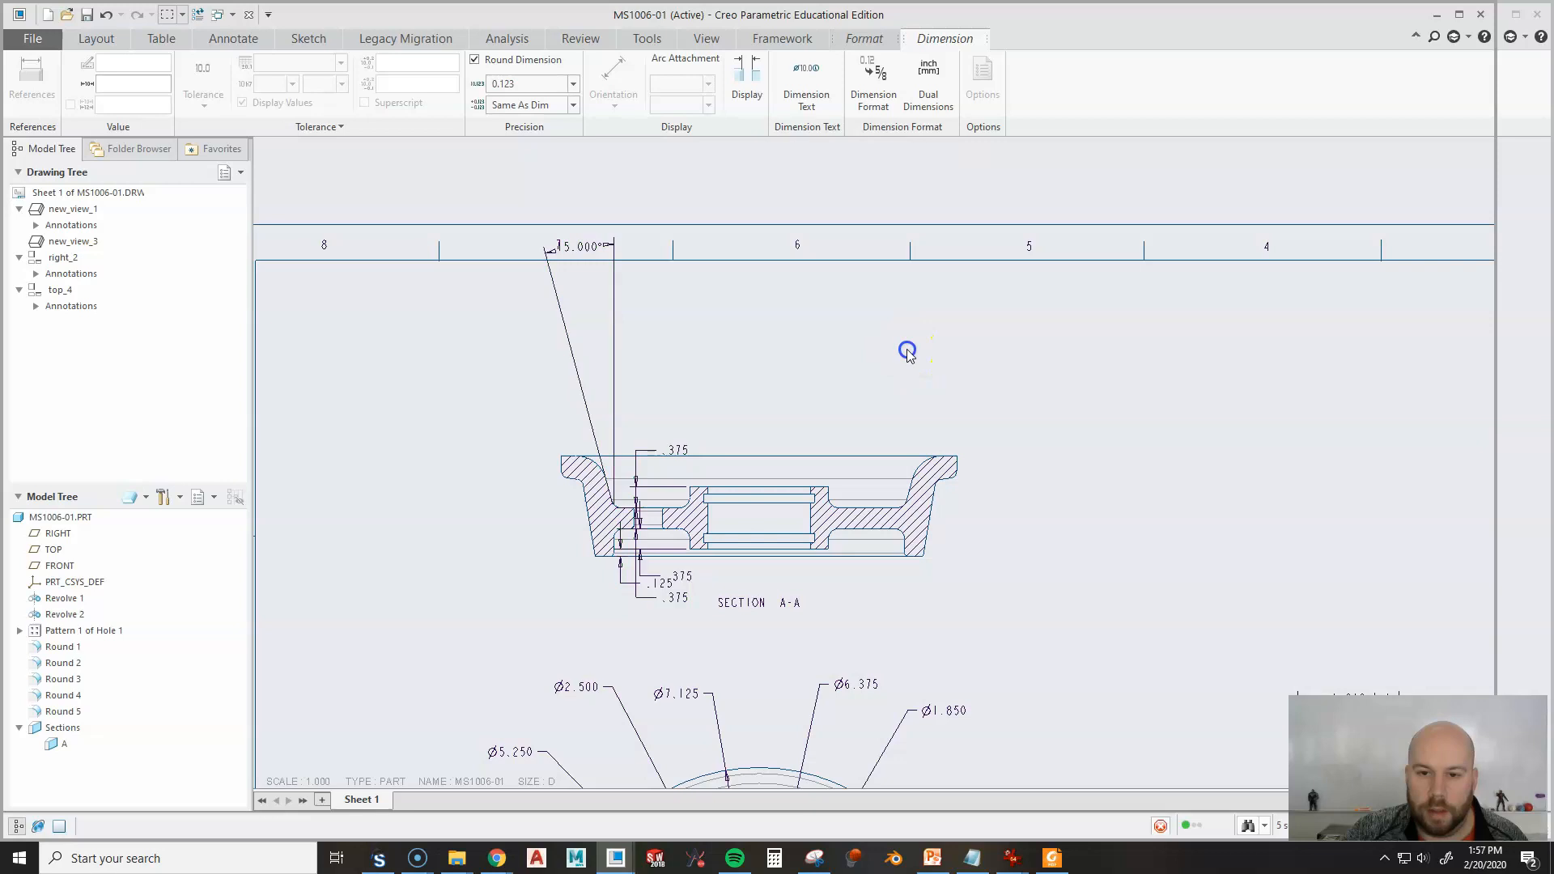
click(580, 257)
drag(581, 251, 565, 424)
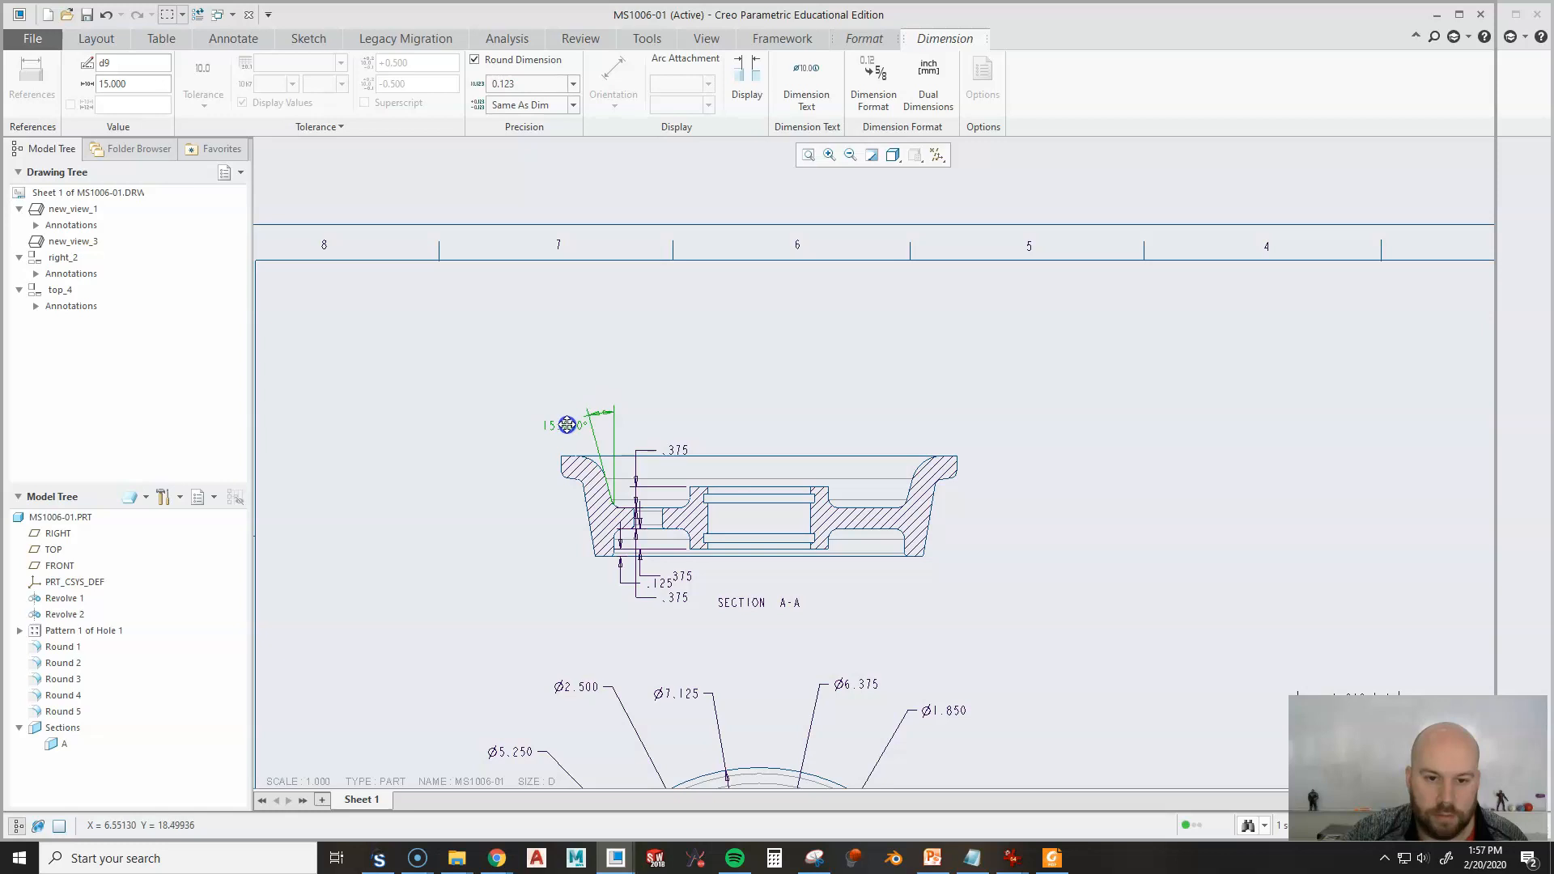
scroll(580, 481, up, 4)
scroll(580, 469, down, 1)
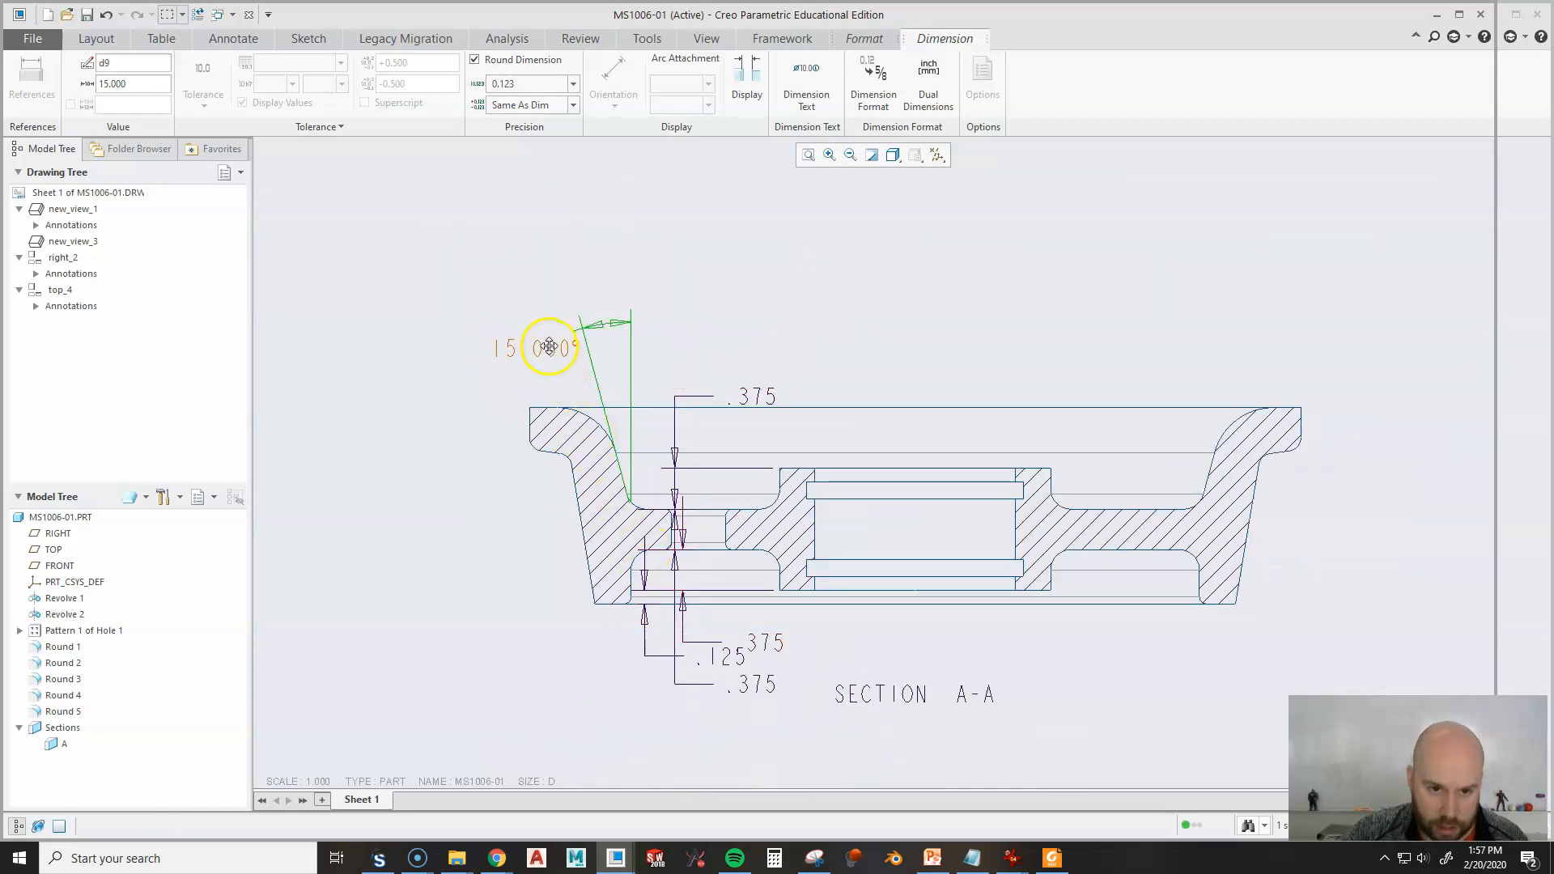
Show the section view's 15° dimension with no decimal places.
click(571, 84)
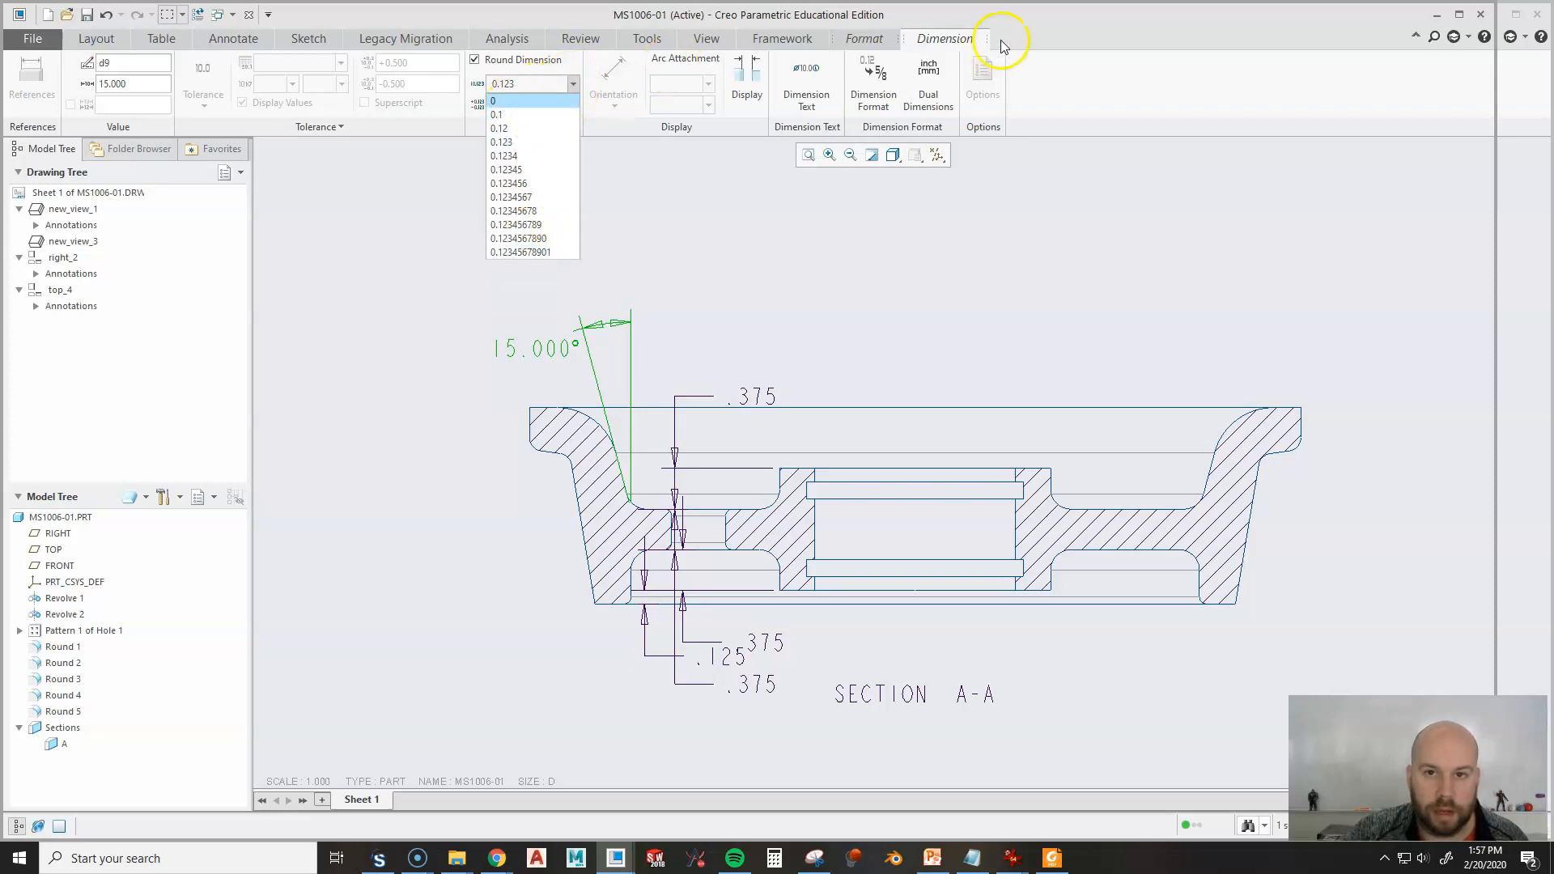
click(534, 100)
click(894, 297)
Move the two lower .375 dimensions outside the section view's lower left and drop the .125 dimension farther below the view.
middle_drag(962, 349, 861, 281)
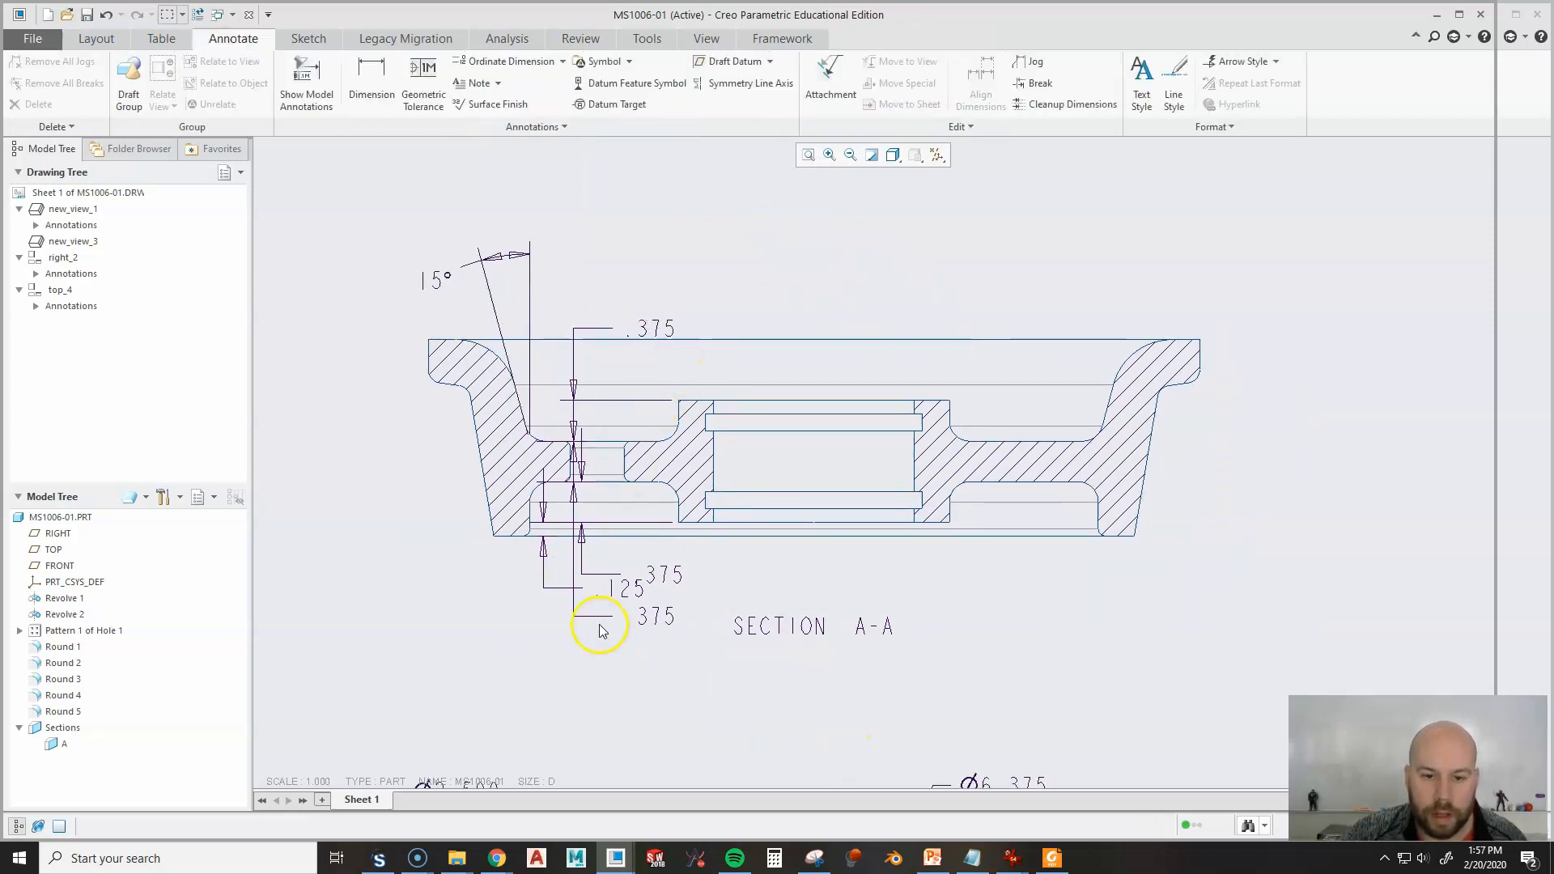
click(654, 624)
drag(660, 628, 477, 623)
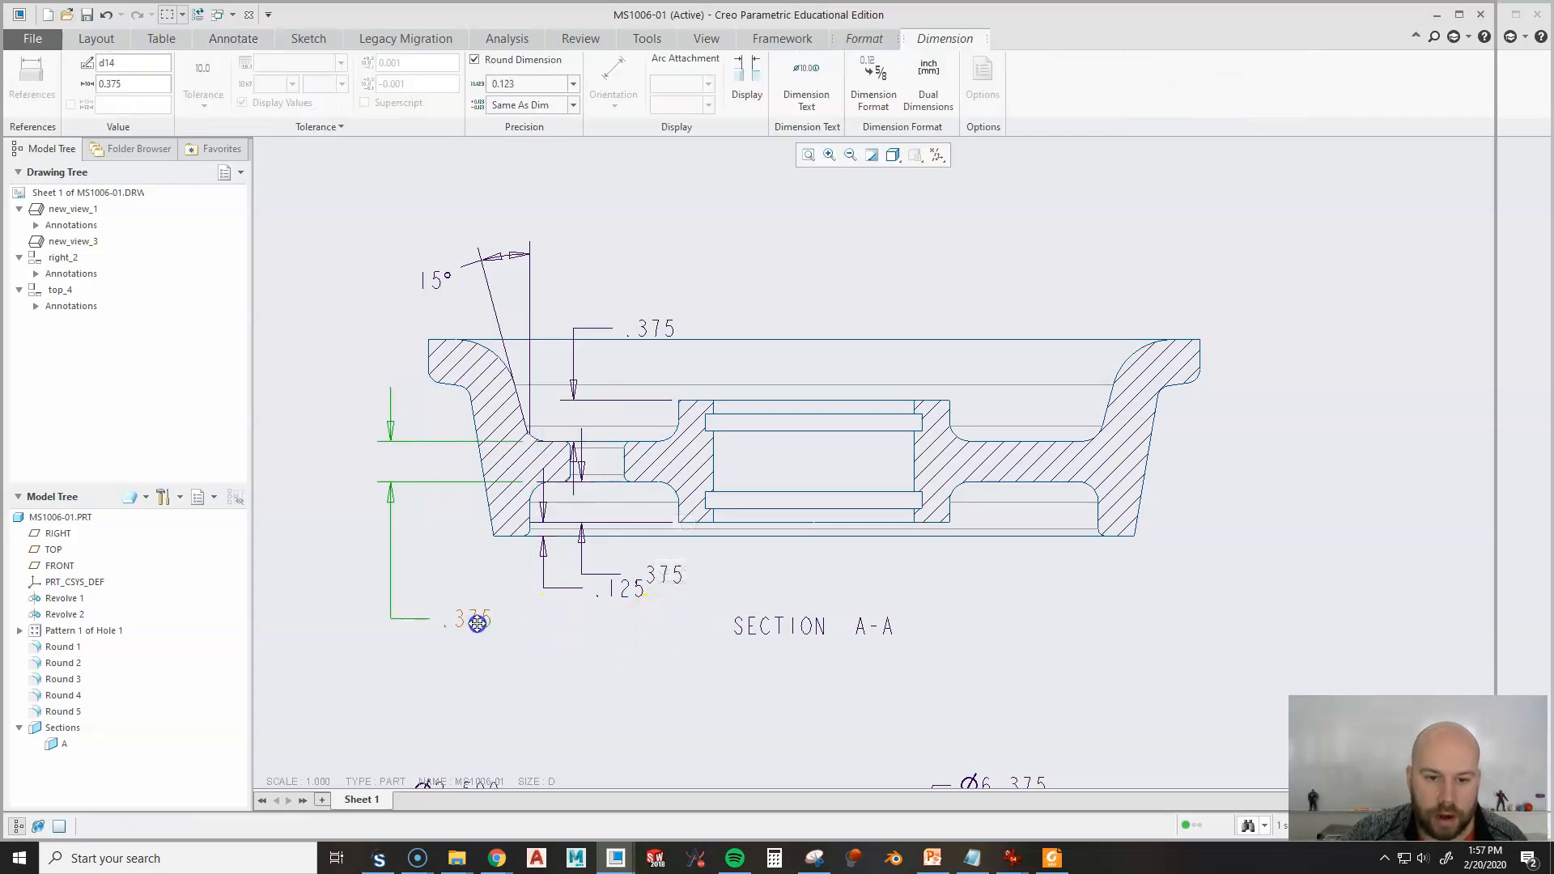
drag(624, 596, 659, 669)
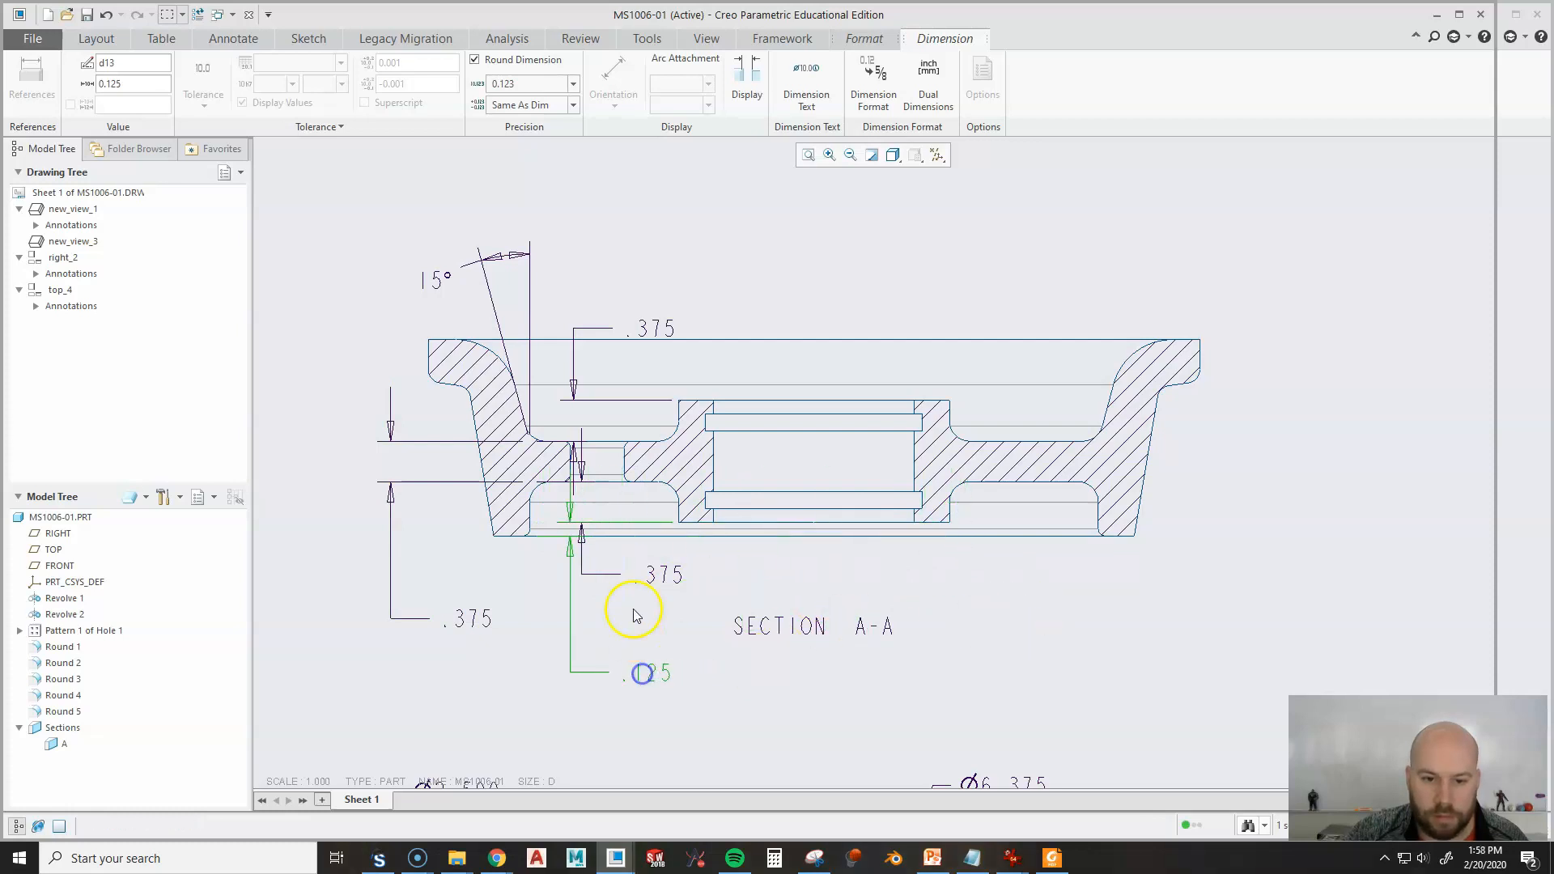
drag(652, 579, 523, 589)
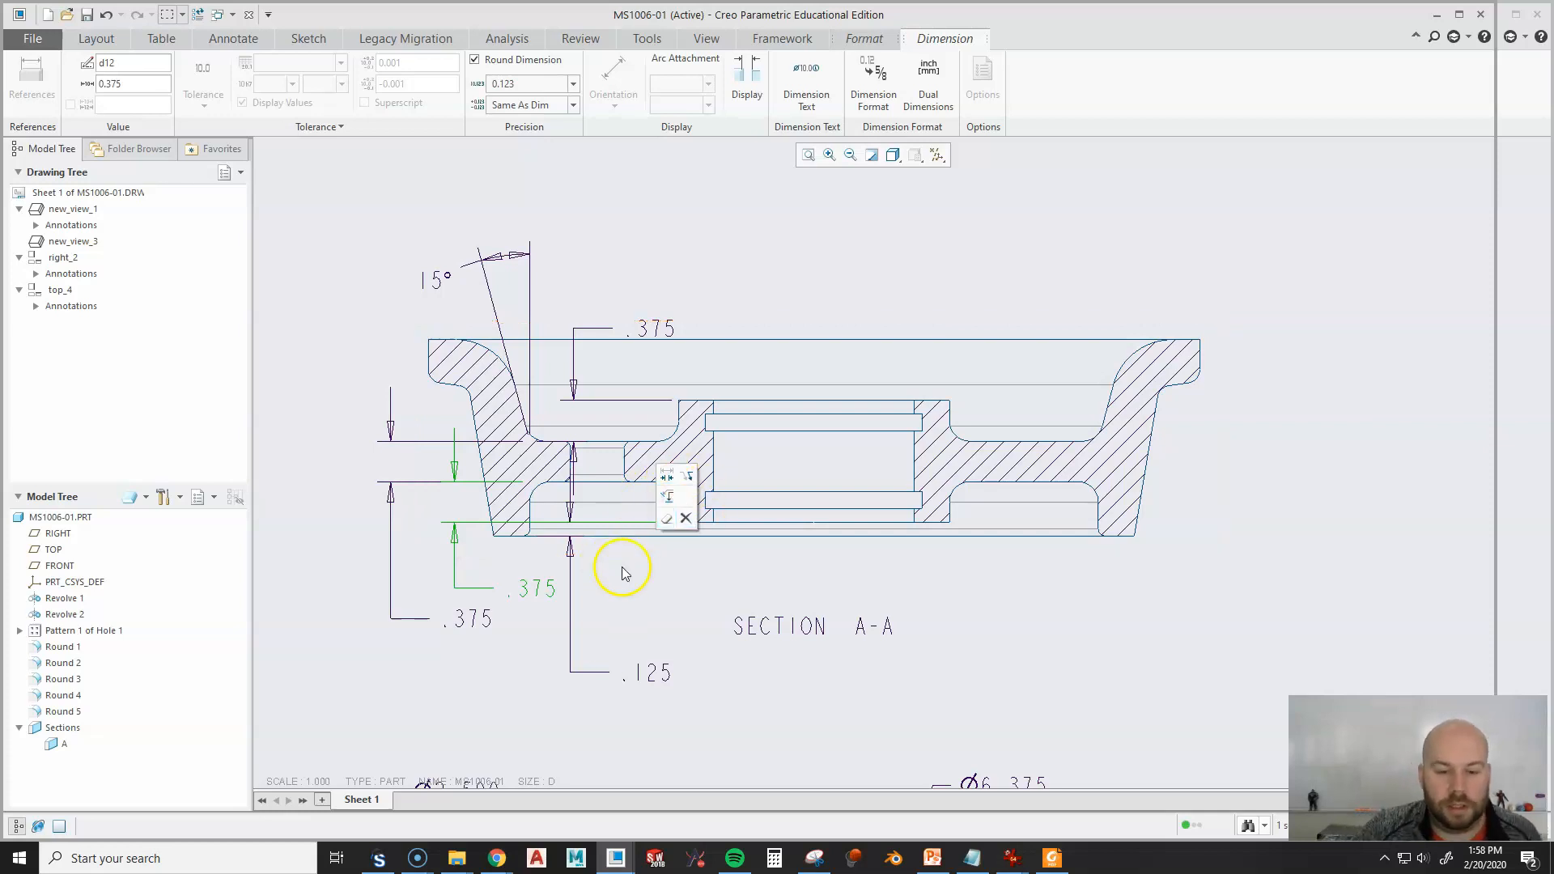
Raise the upper .375 dimension so its text sits above the section view's top edge.
scroll(763, 687, down, 1)
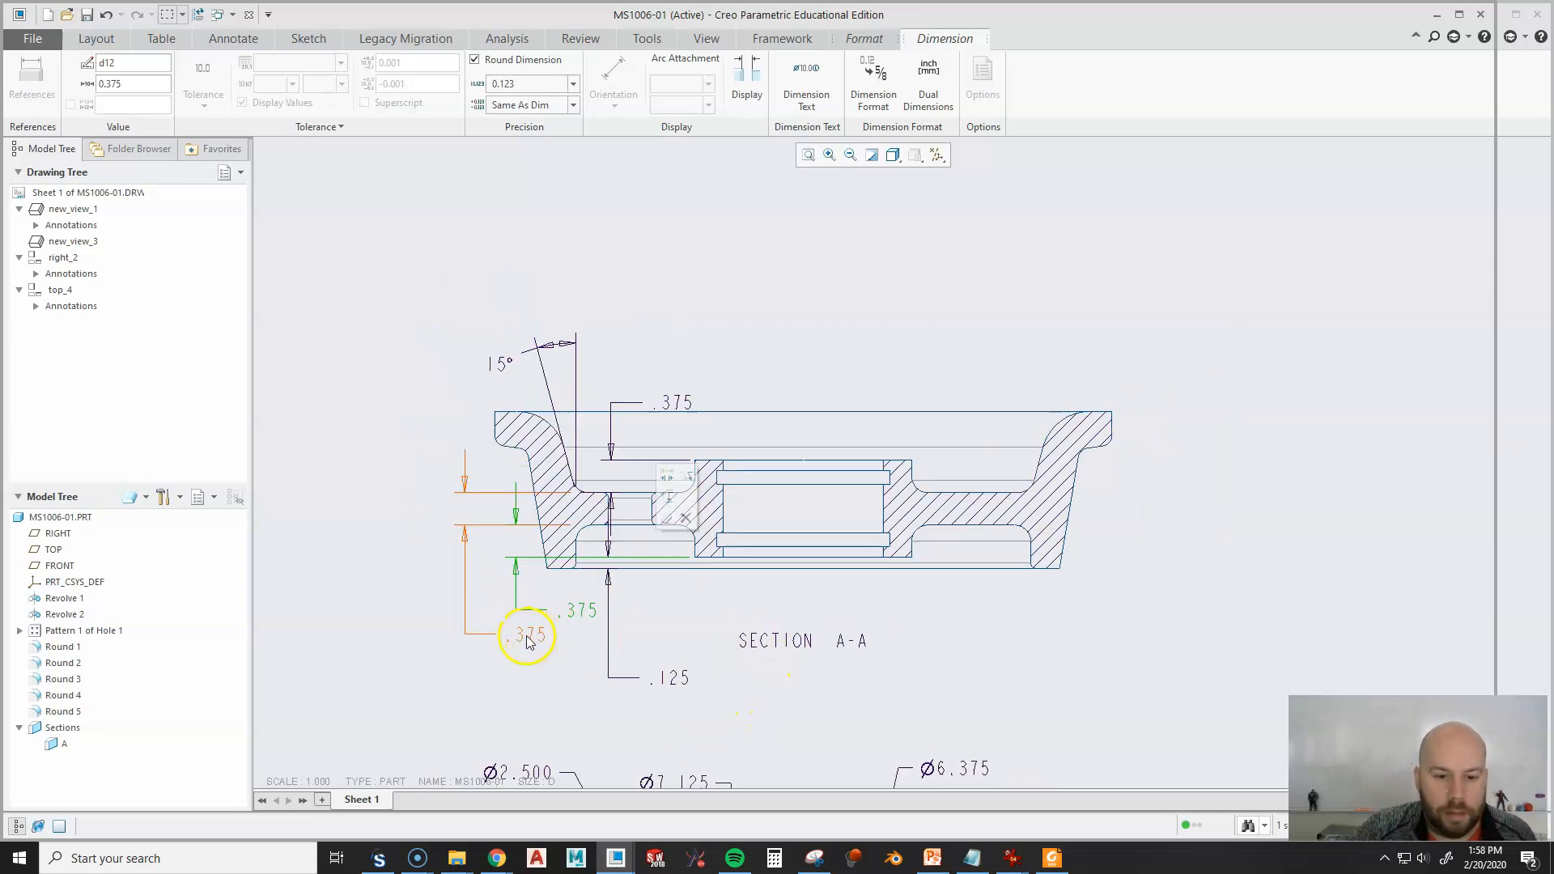
click(671, 407)
drag(671, 407, 677, 366)
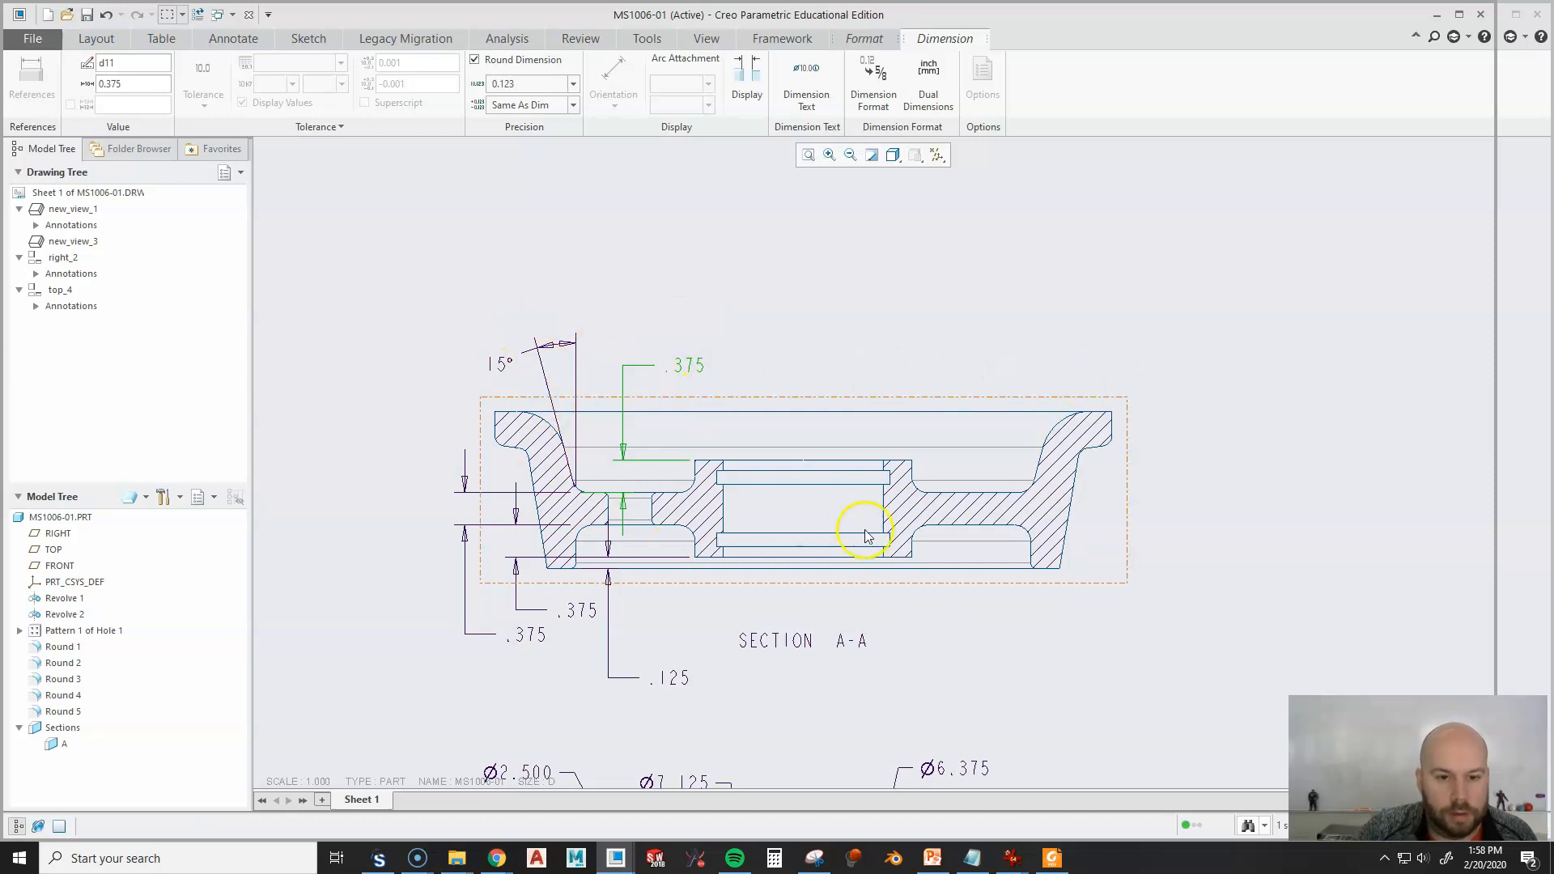
Show the right side view's 9.5° dimension with one decimal place and place it beside the profile's upper left corner, text above the angle.
middle_drag(865, 534, 766, 373)
scroll(704, 340, down, 2)
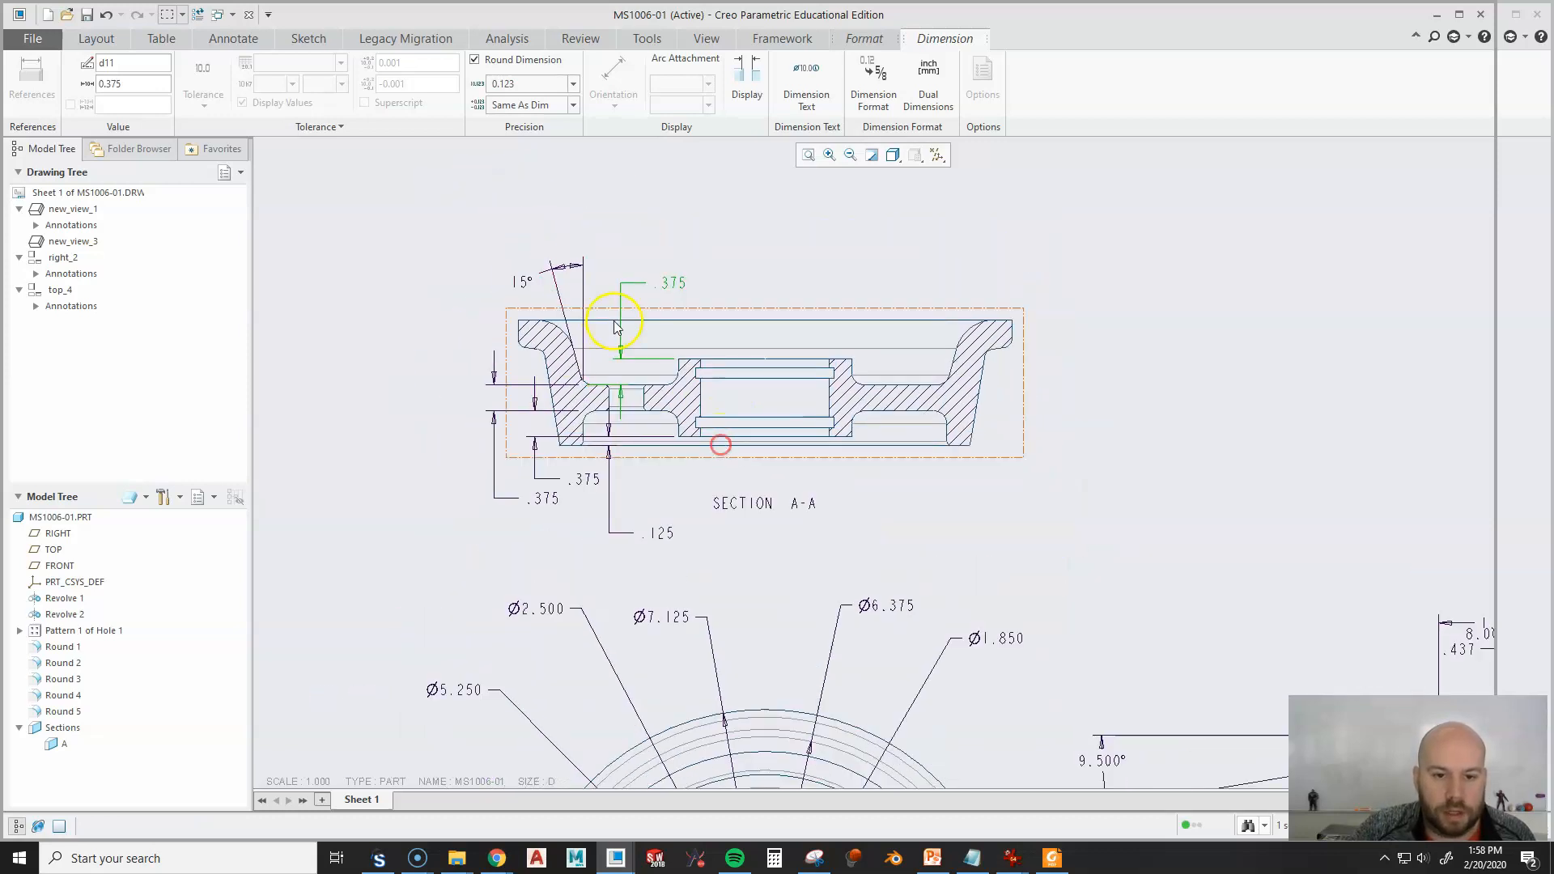
mouse_move(1037, 531)
middle_down()
mouse_move(1010, 471)
mouse_move(746, 389)
mouse_move(664, 333)
middle_up()
middle_drag(981, 356, 759, 267)
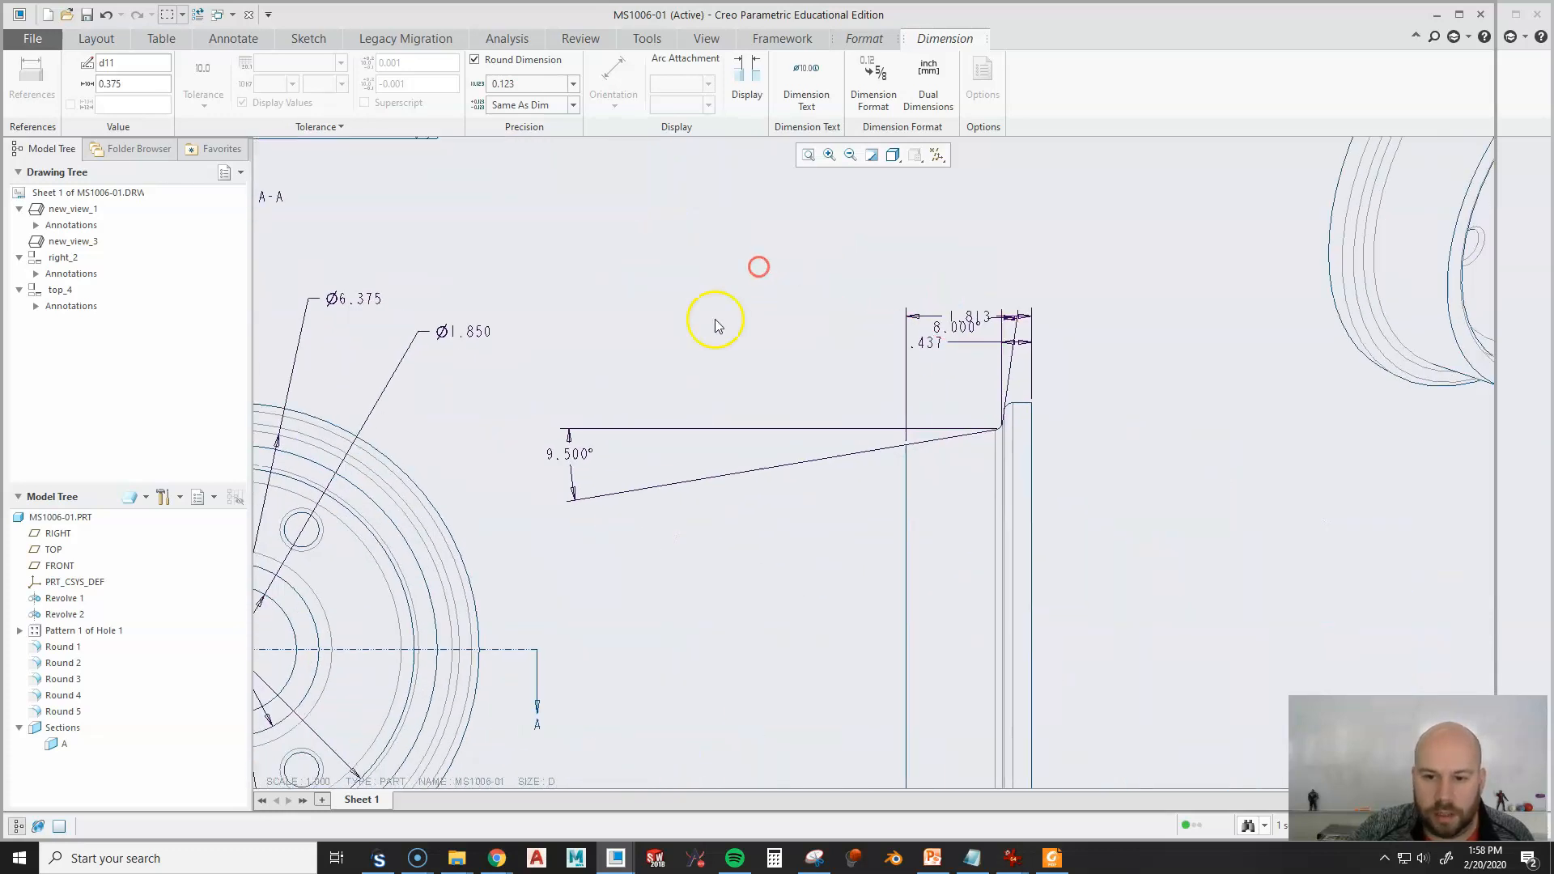
click(559, 470)
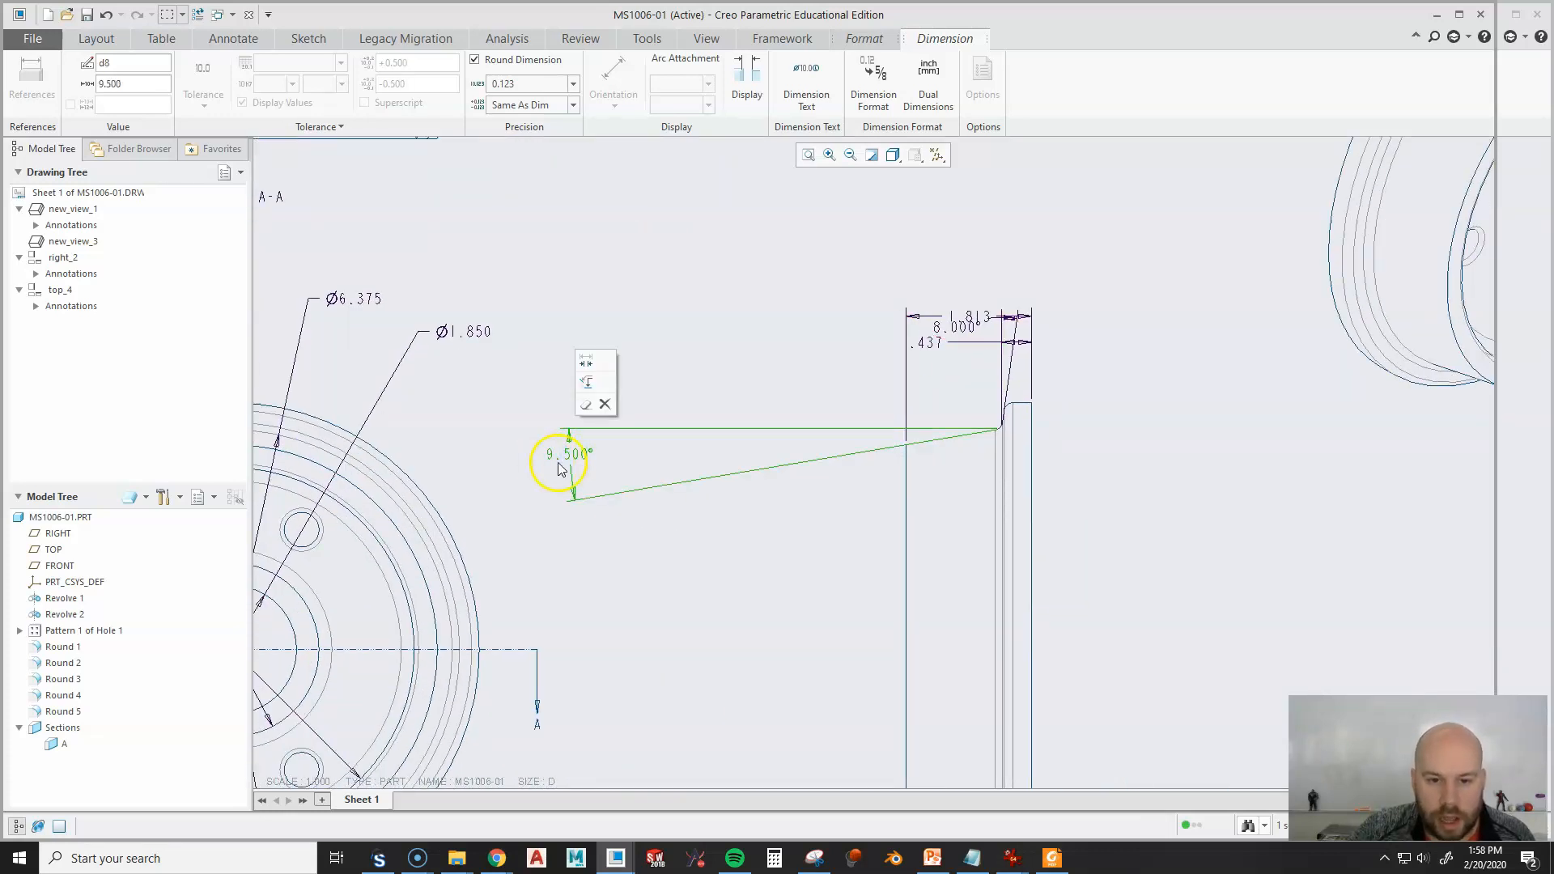
click(572, 83)
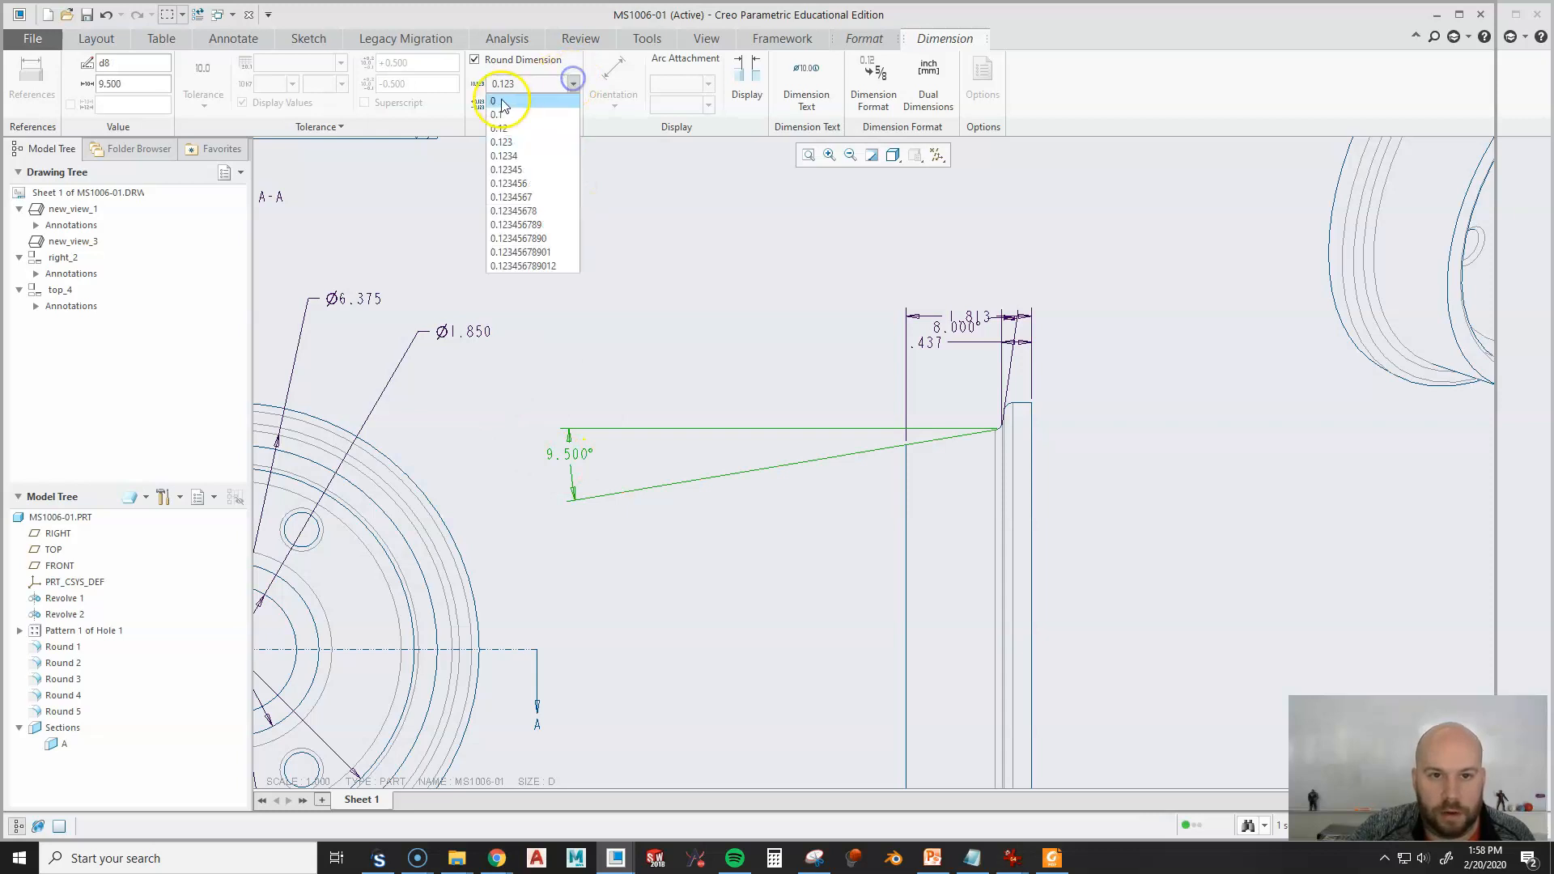
click(497, 115)
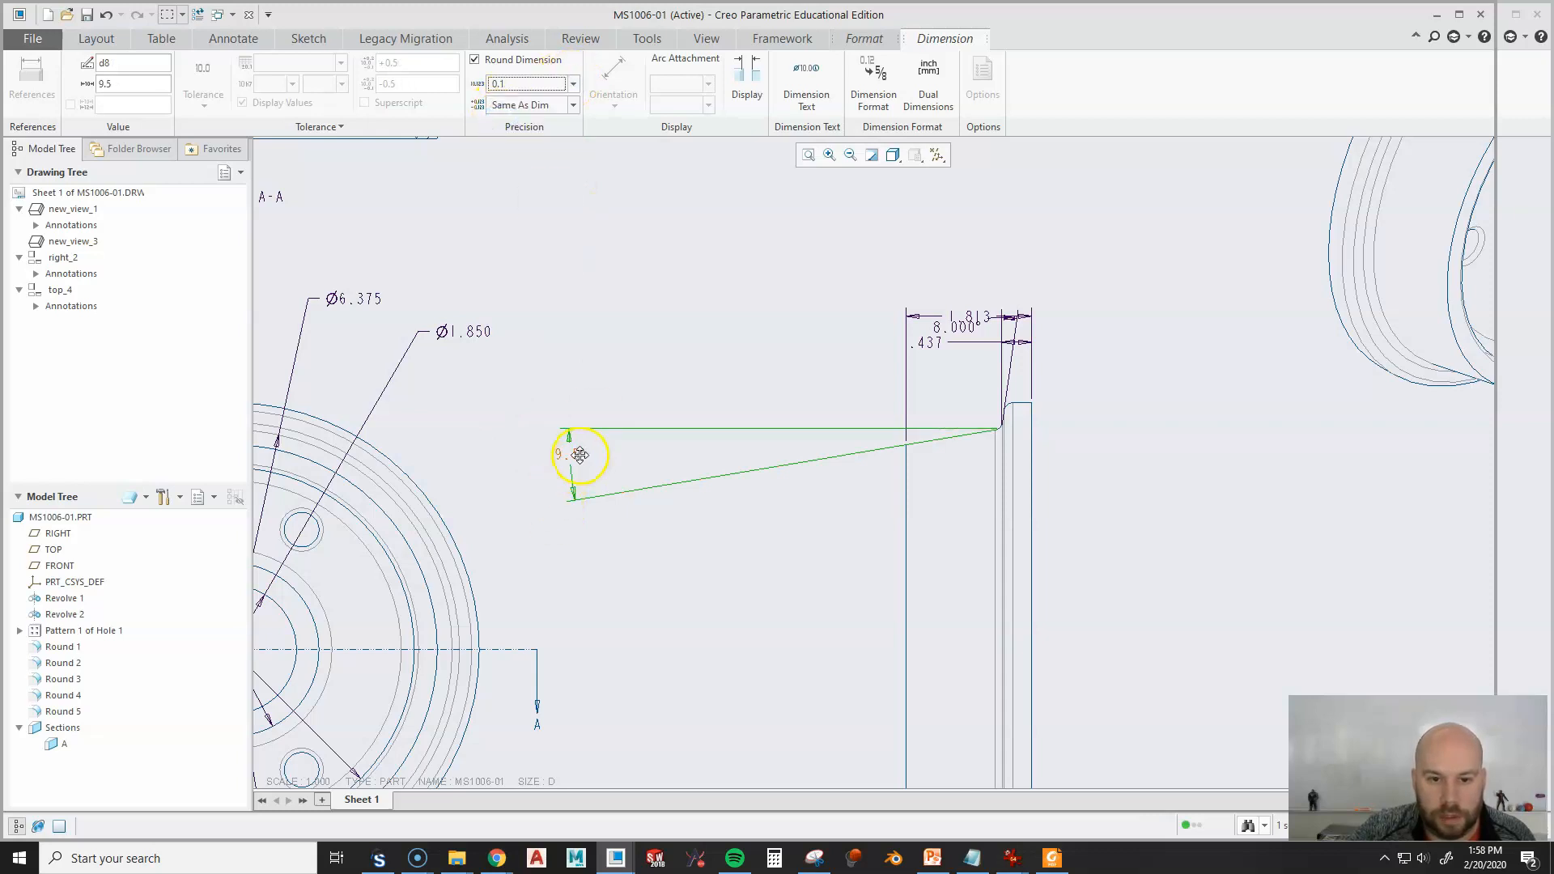
drag(570, 459, 864, 390)
click(838, 528)
Shorten the 9.5° dimension's extension lines so they stop just short of the tapered edge.
scroll(949, 427, down, 3)
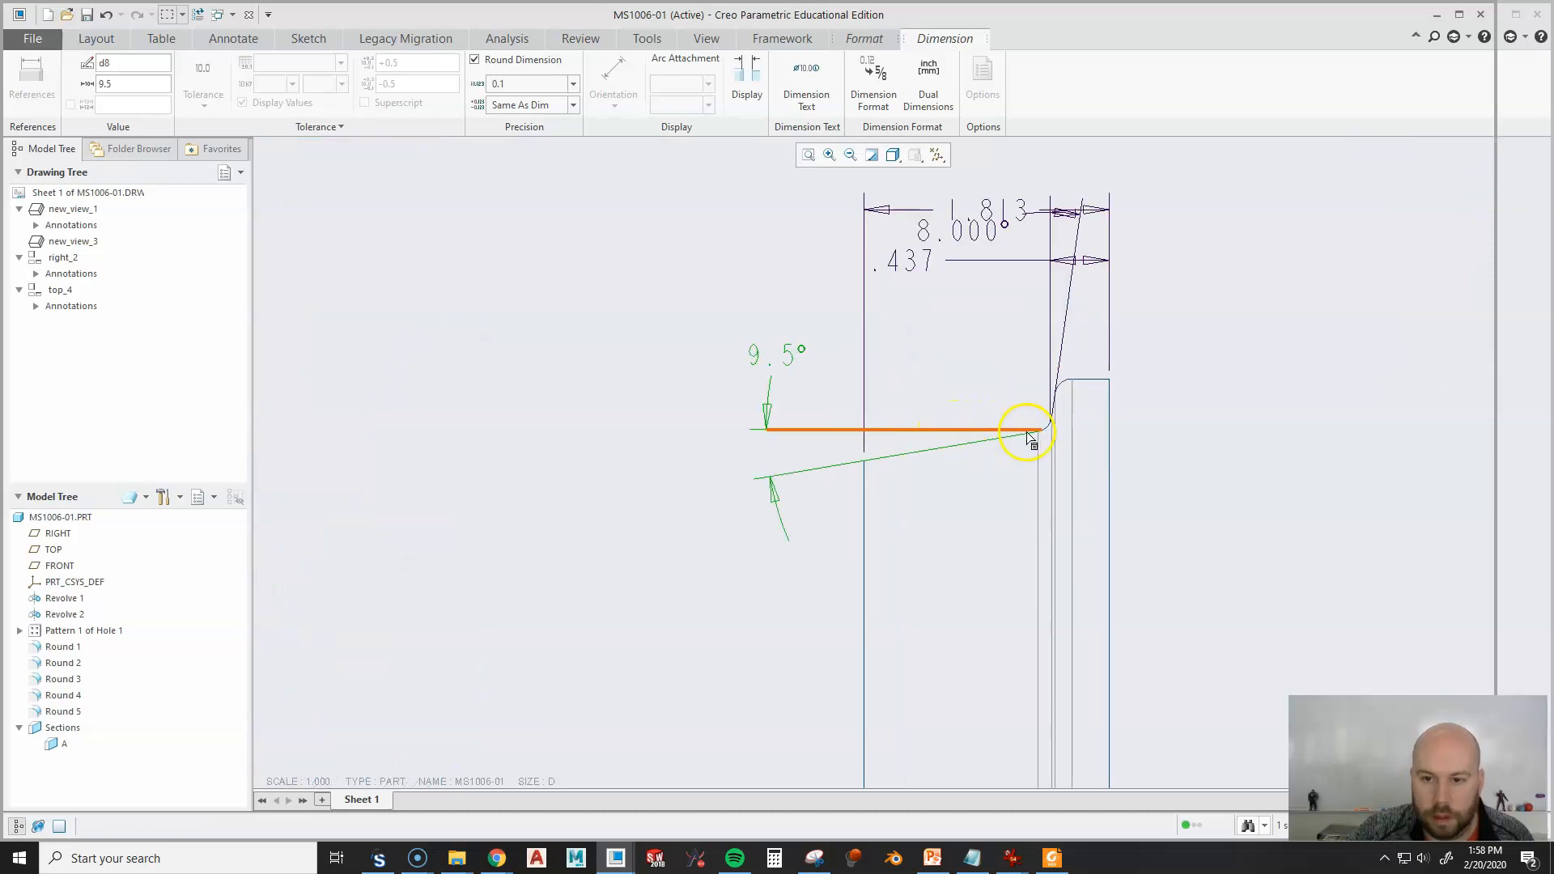
drag(1042, 434, 846, 495)
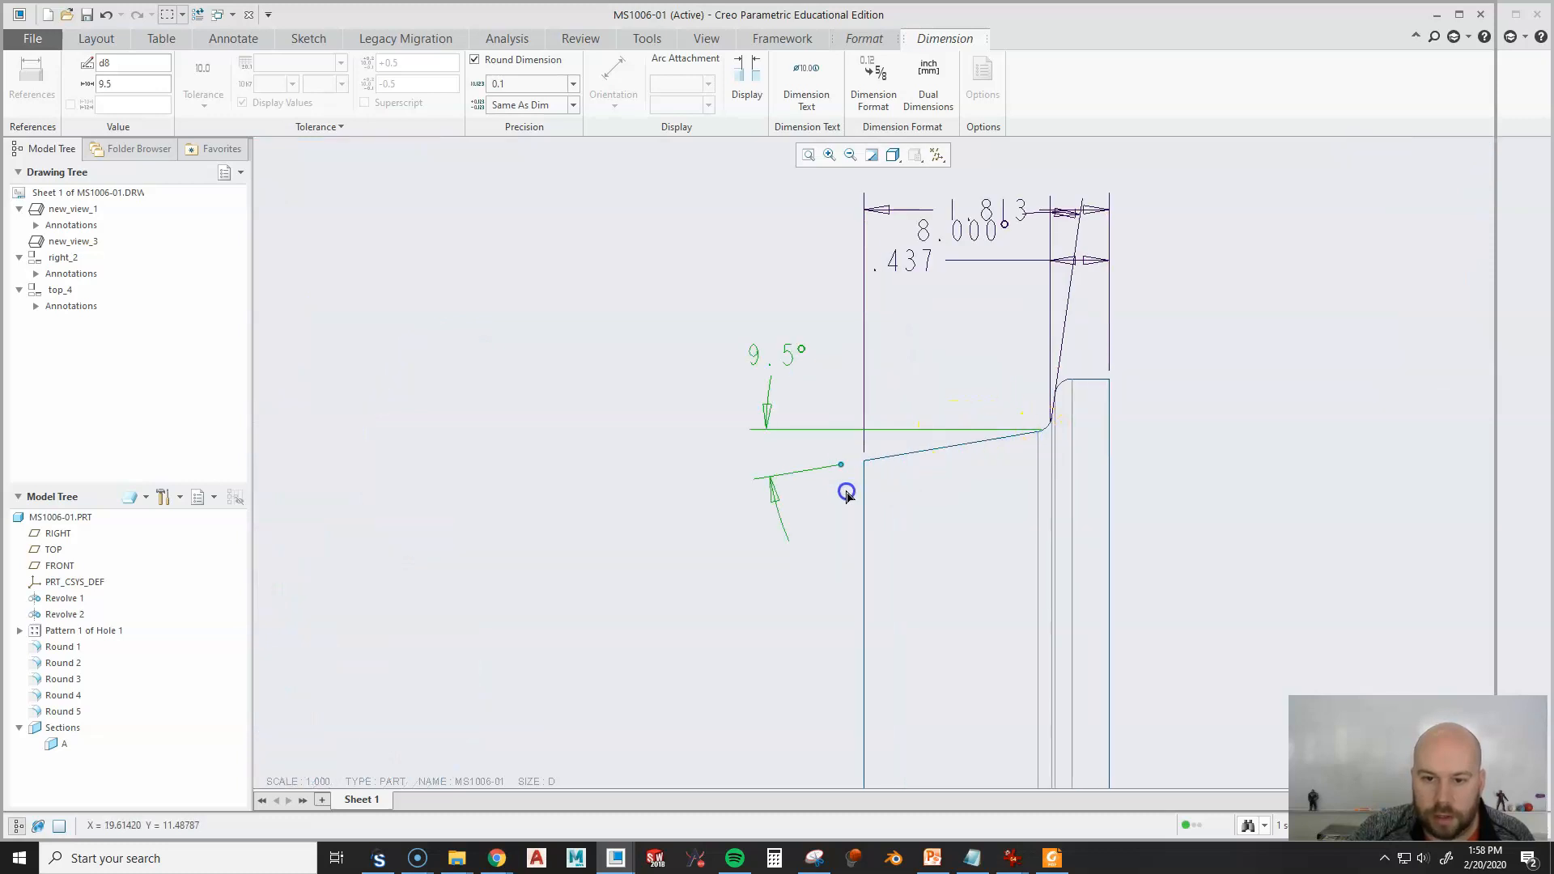
click(572, 381)
scroll(572, 381, up, 1)
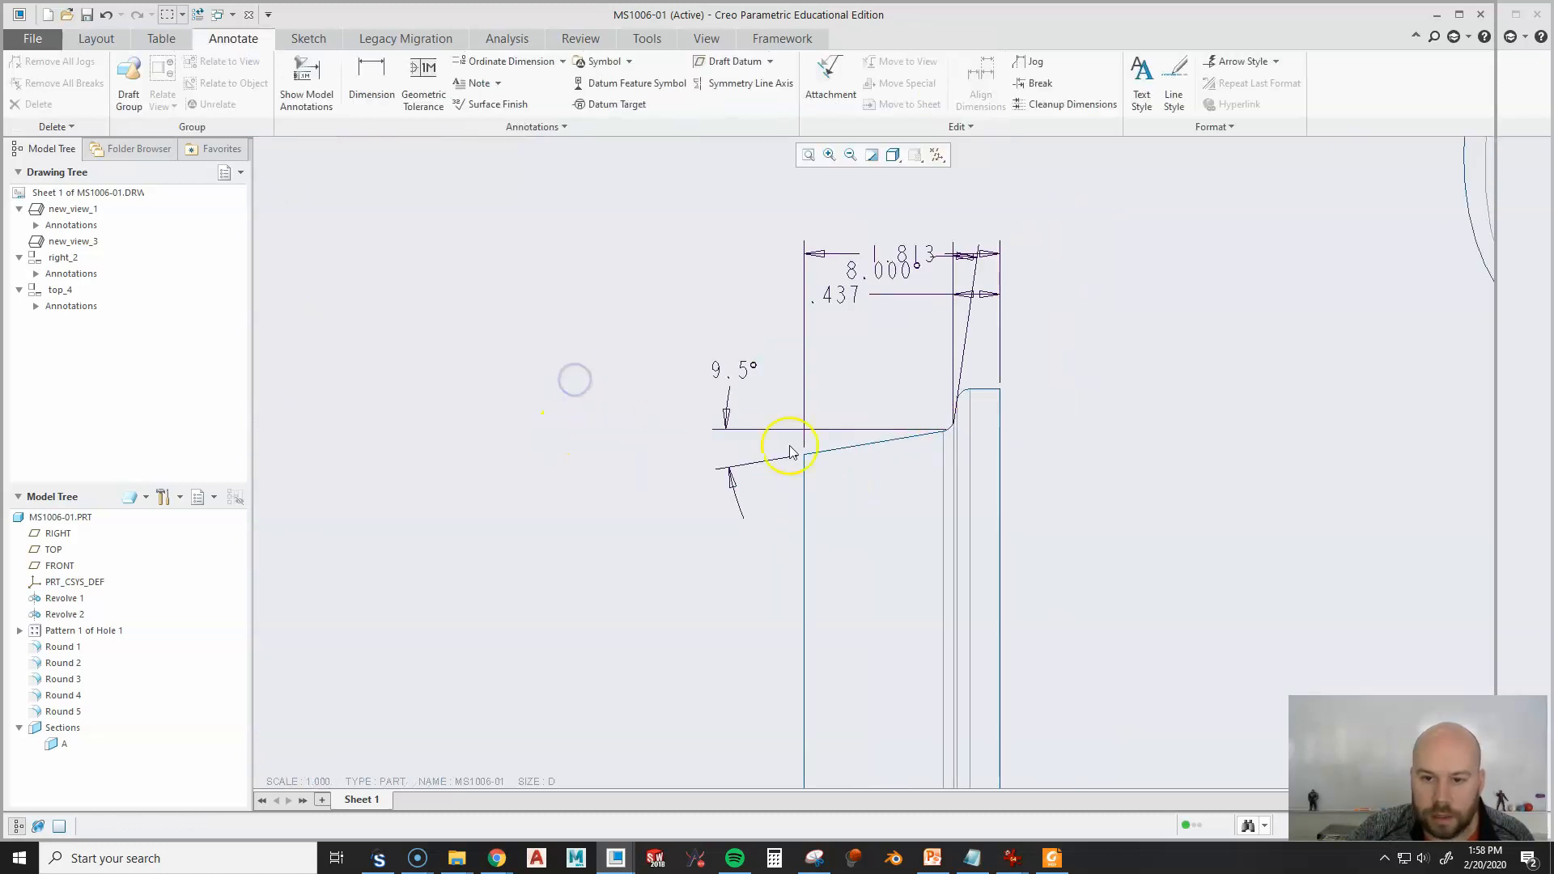
click(932, 432)
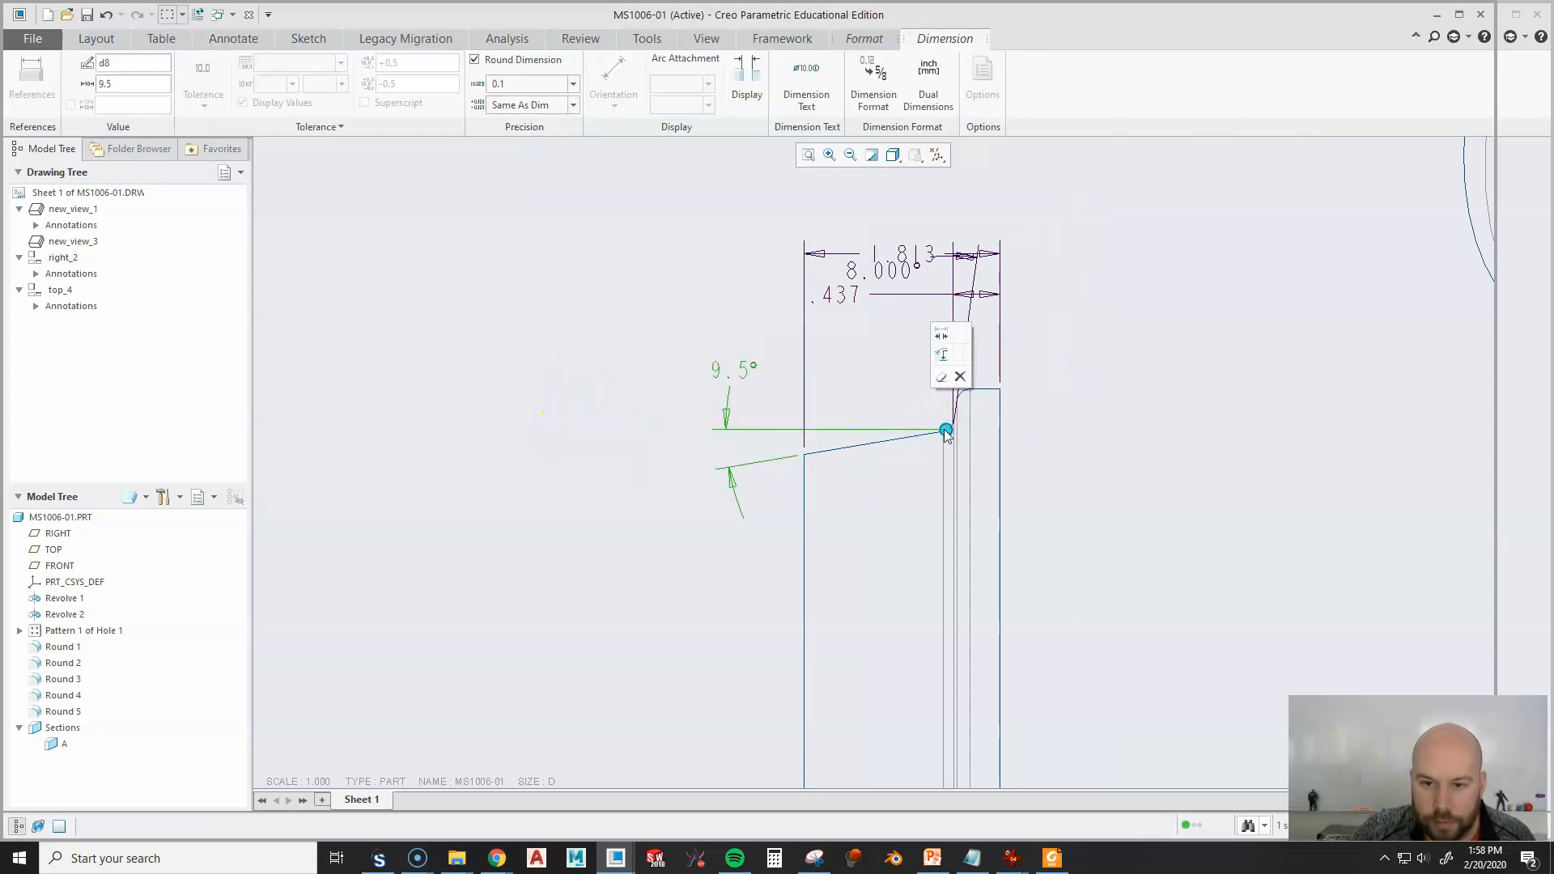
click(1069, 411)
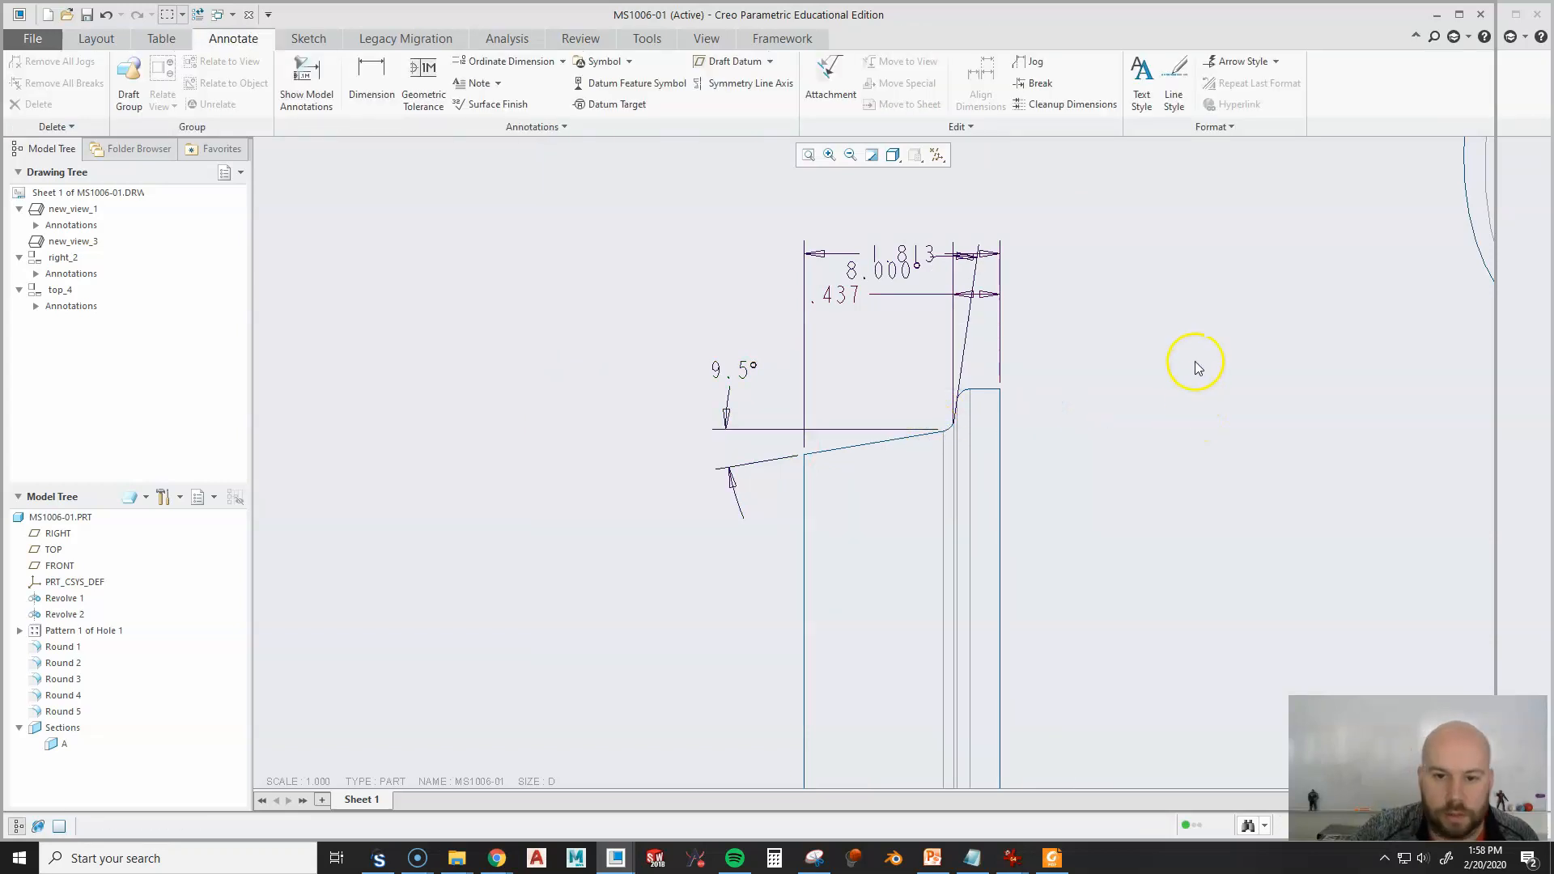
Move the .437 dimension text outside its extension lines, to the right of the side view's flange.
click(840, 301)
drag(860, 302, 1024, 332)
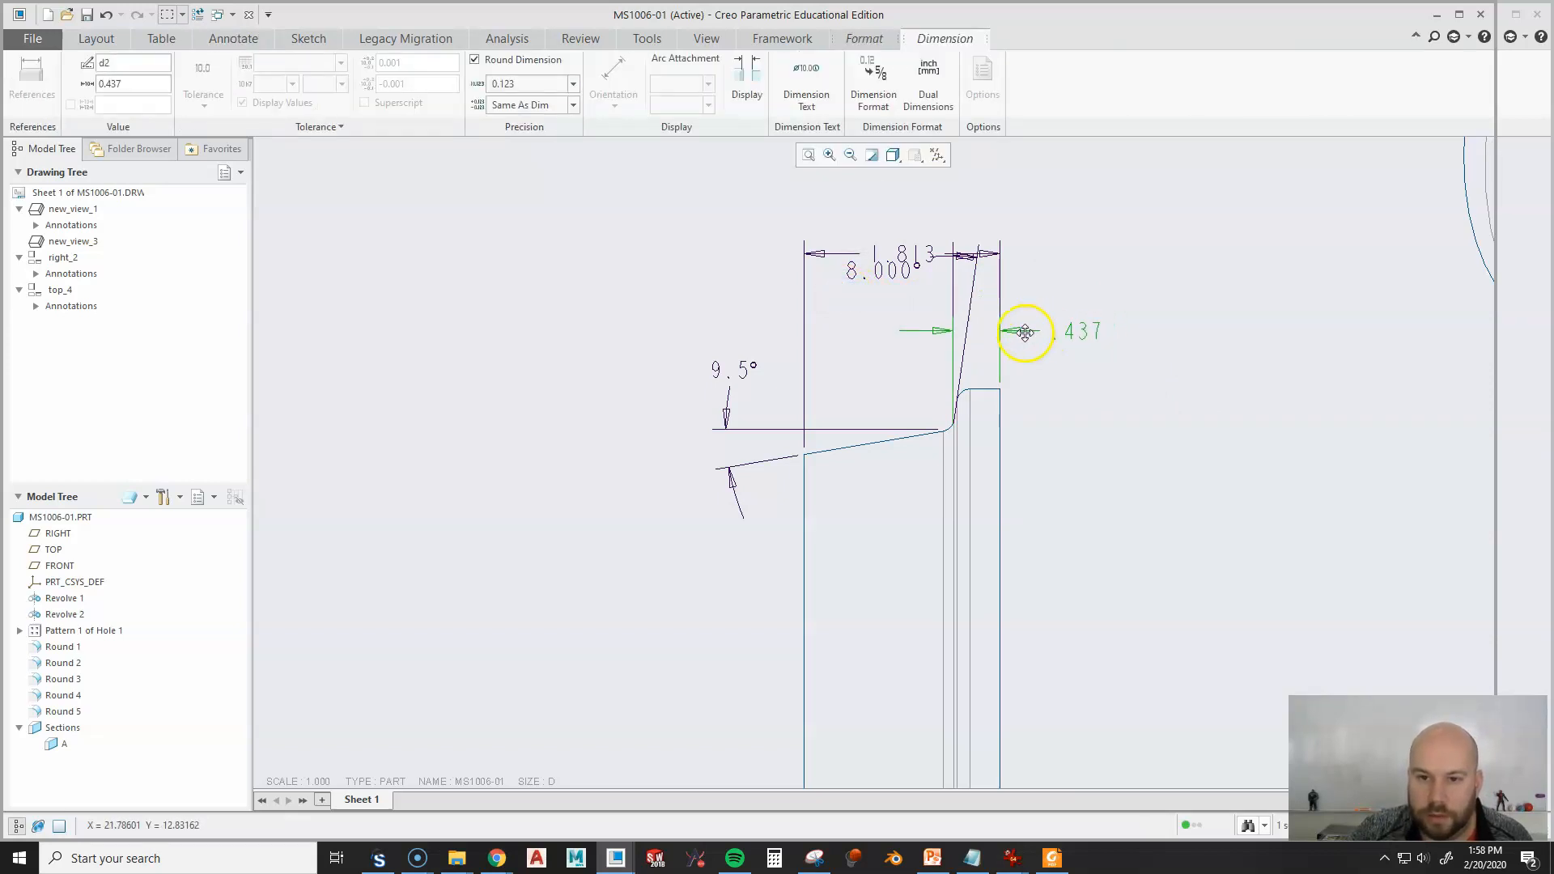
middle_drag(1184, 433, 1165, 470)
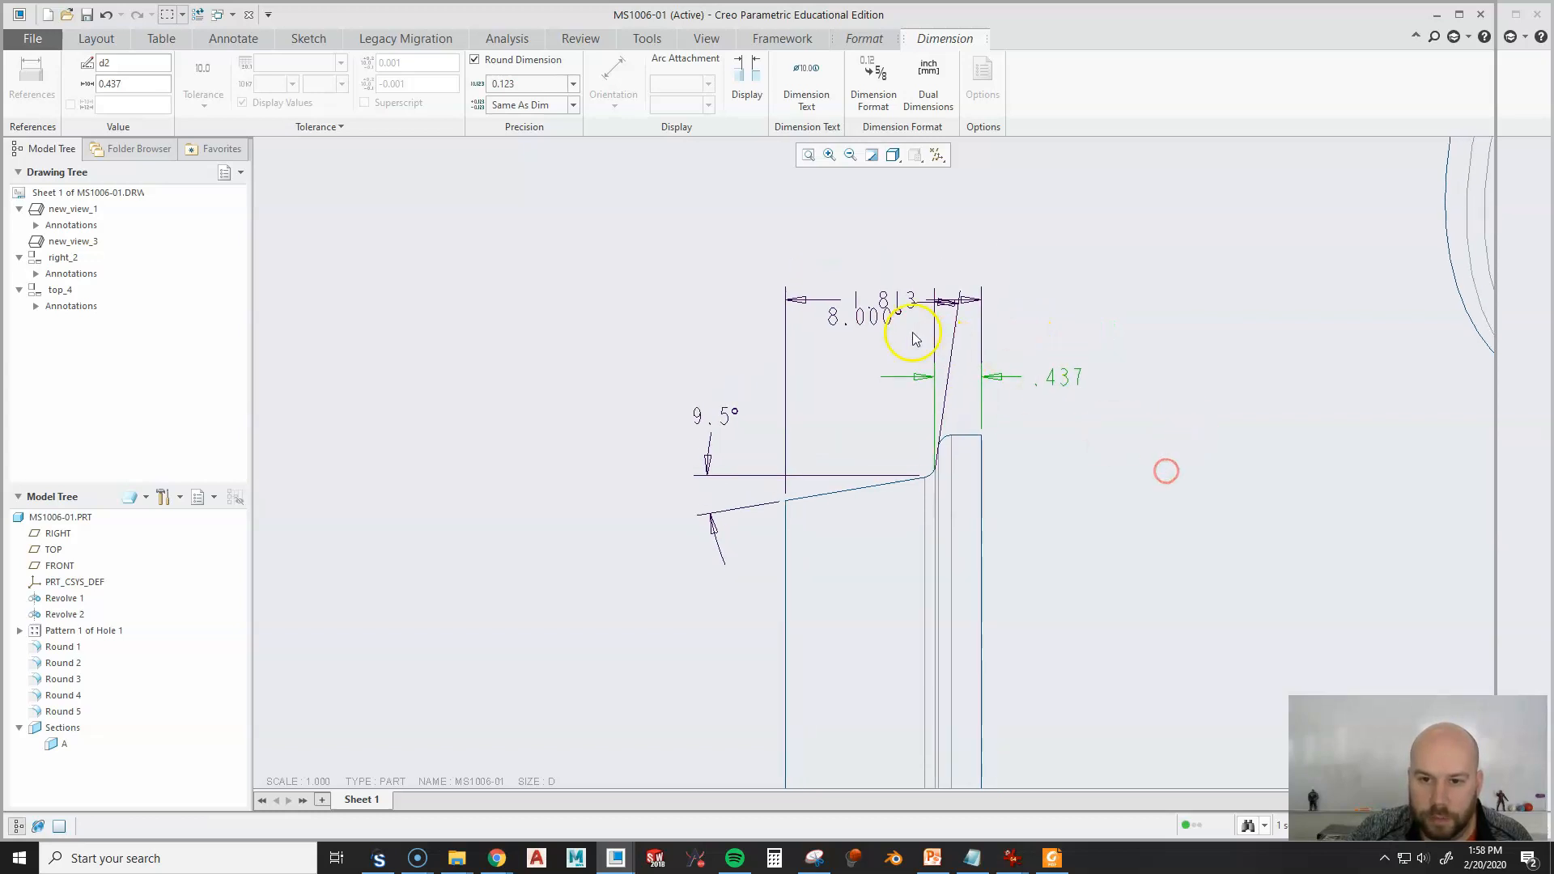
Show the side view's 8° flange angle dimension with no decimal places.
click(865, 320)
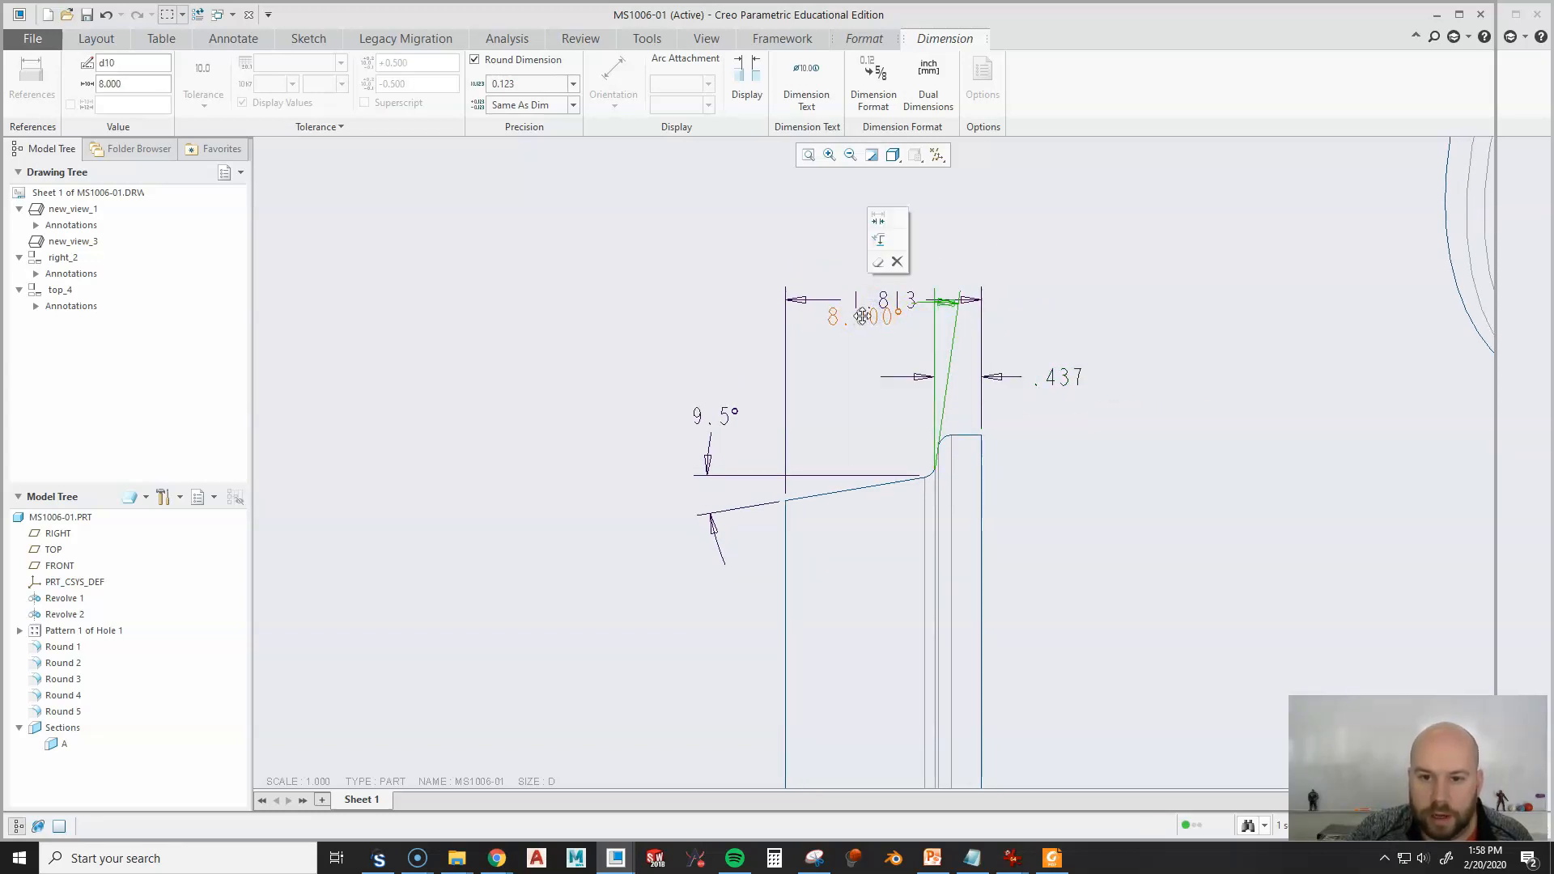
click(527, 84)
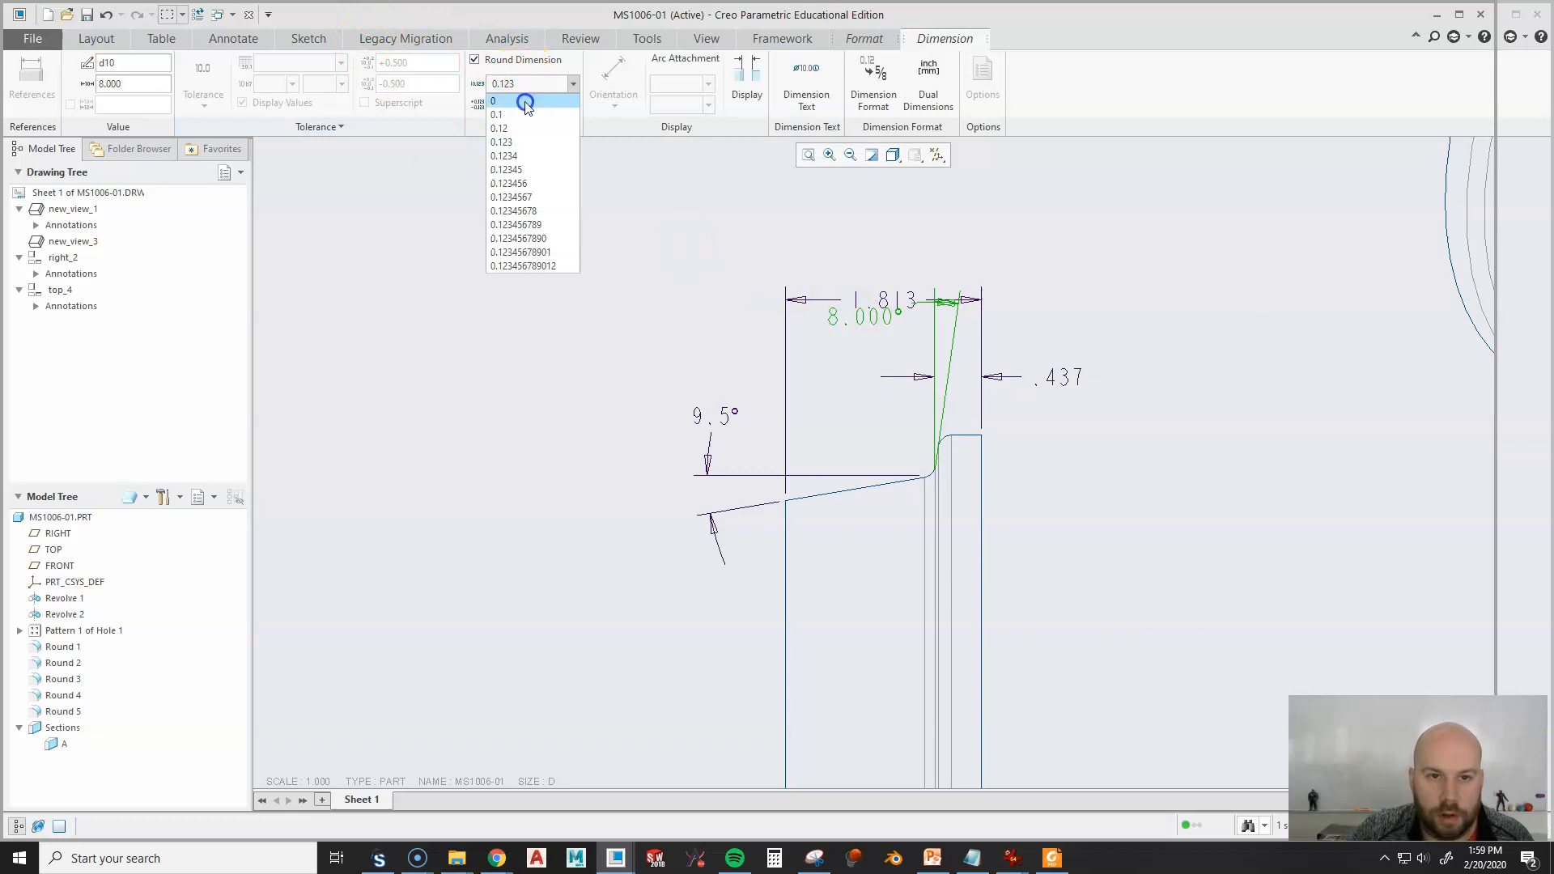
click(525, 104)
Raise the 1.813 dimension above the side view and place the 8° text left of its angle, just above the .437 dimension.
click(864, 307)
drag(864, 305, 857, 239)
click(861, 318)
mouse_move(1269, 444)
middle_down()
mouse_move(1158, 378)
mouse_move(1193, 398)
middle_up()
scroll(979, 374, up, 1)
scroll(896, 334, down, 2)
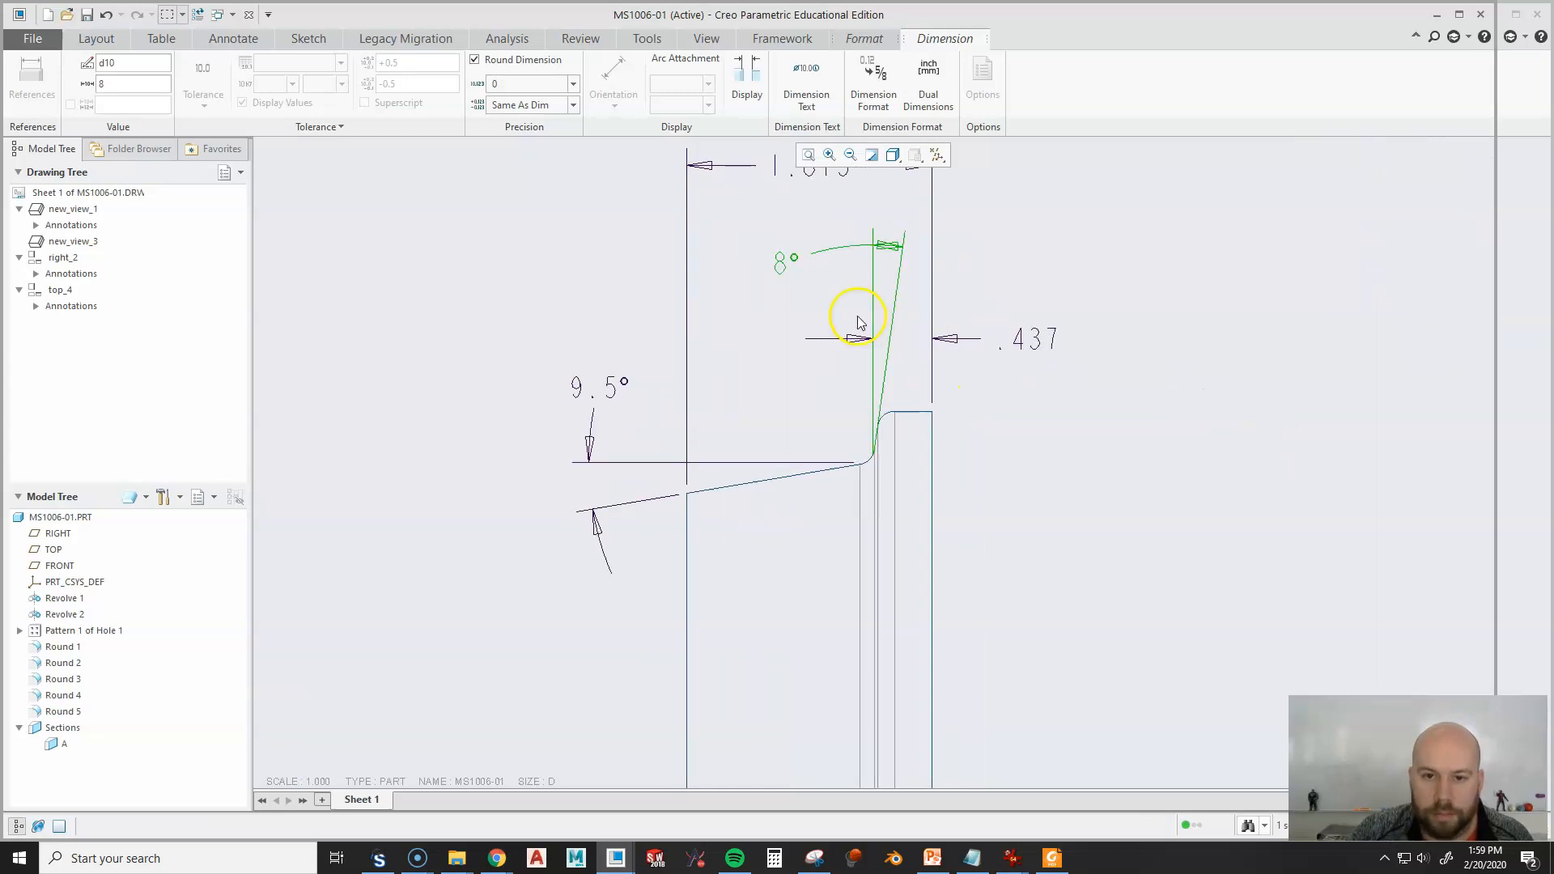
drag(785, 263, 784, 307)
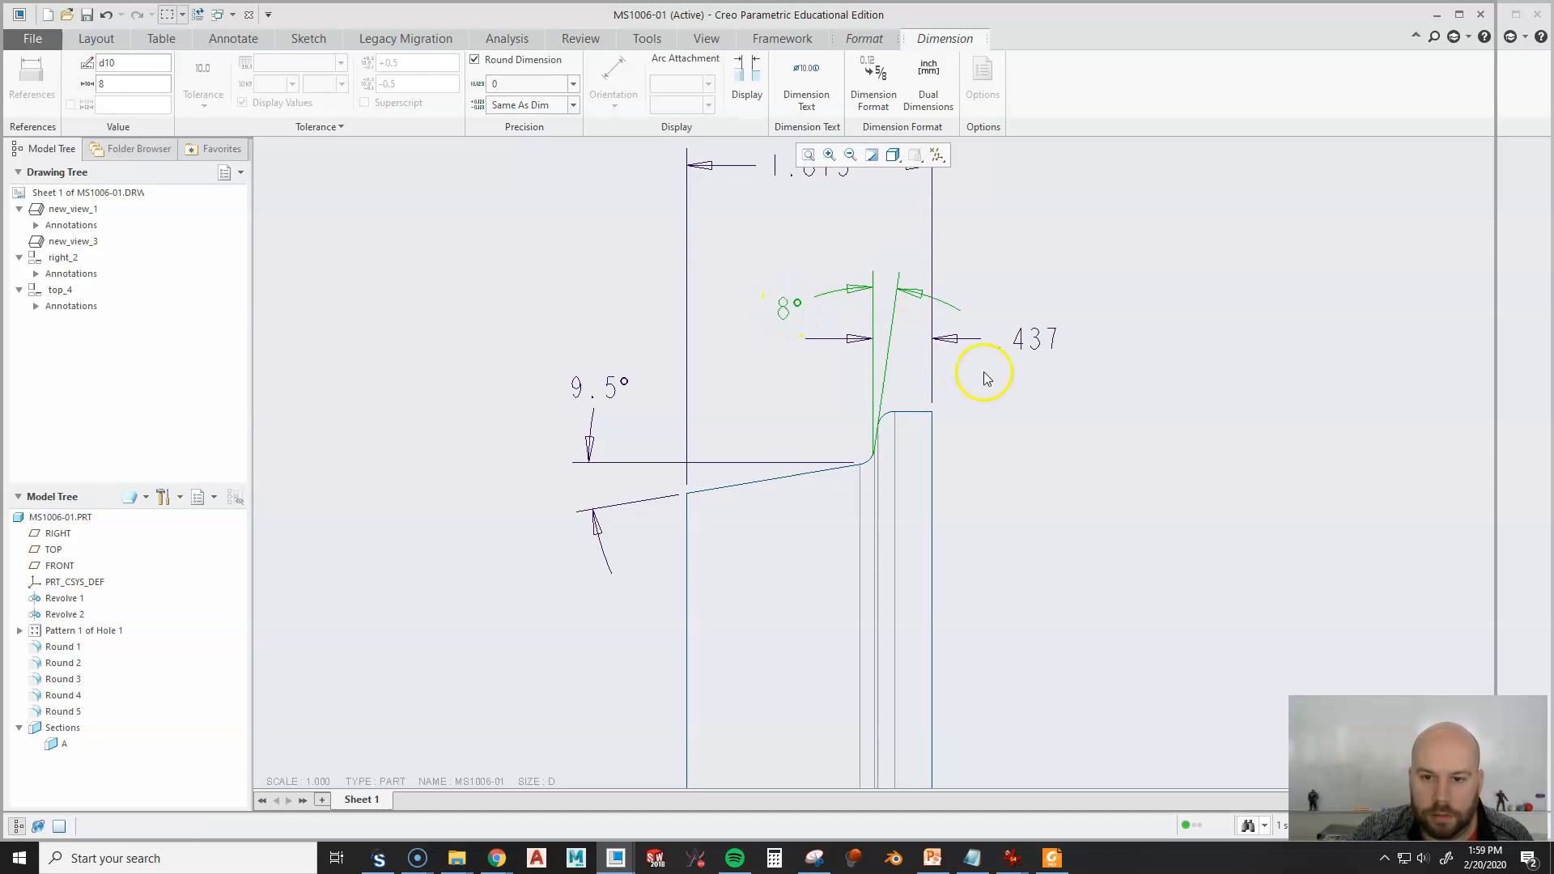
Move the 1.813 and .437 dimensions together below the side view and shorten their extension lines to its lower edge.
scroll(936, 325, up, 5)
click(939, 330)
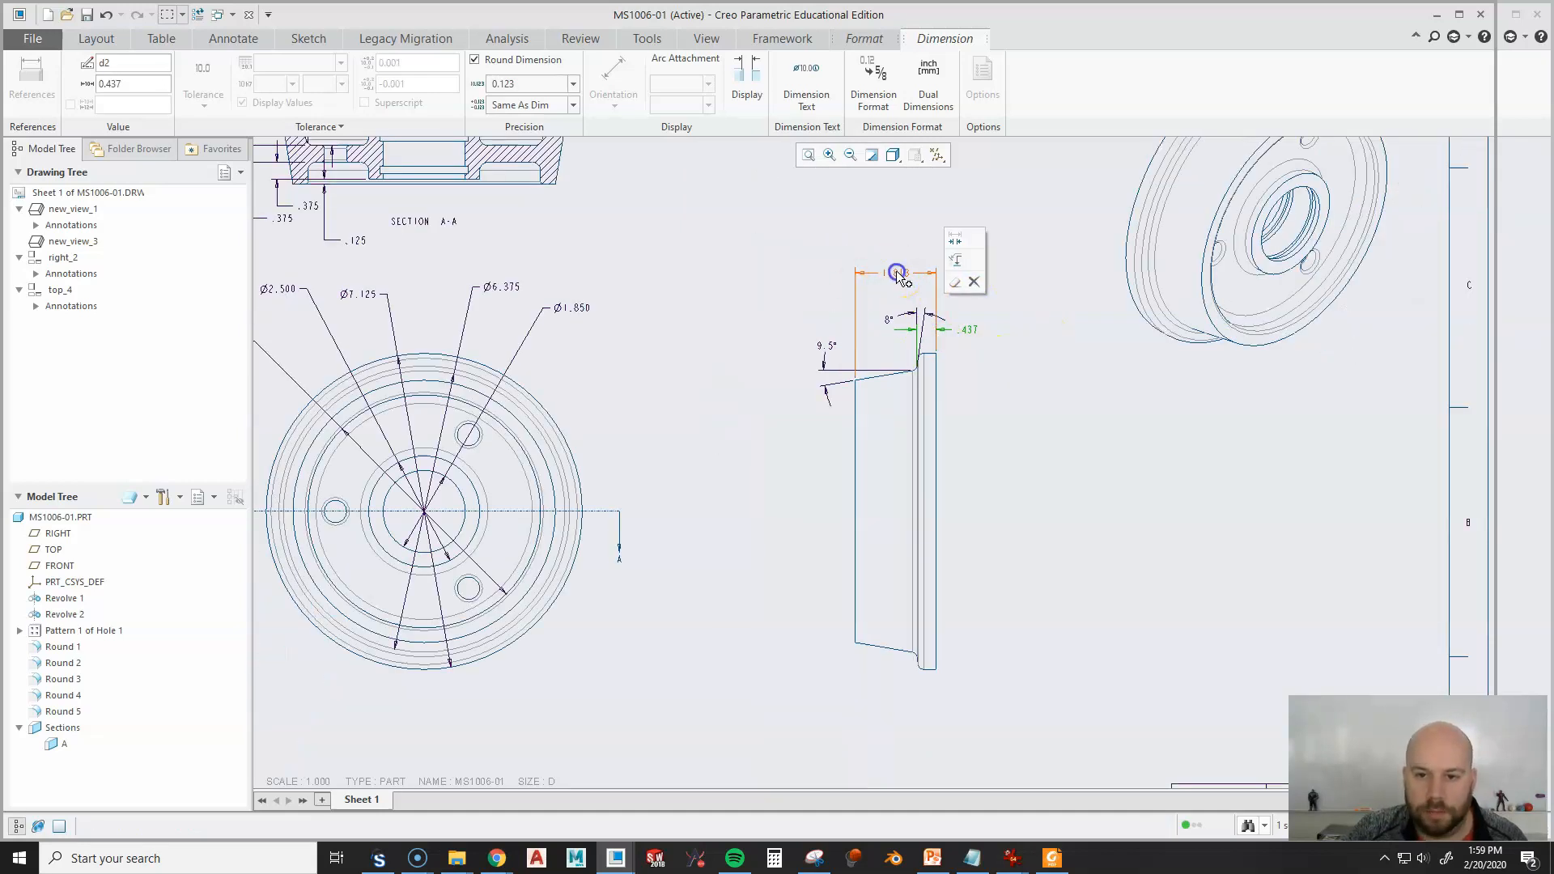
drag(897, 273, 898, 717)
drag(936, 357, 945, 647)
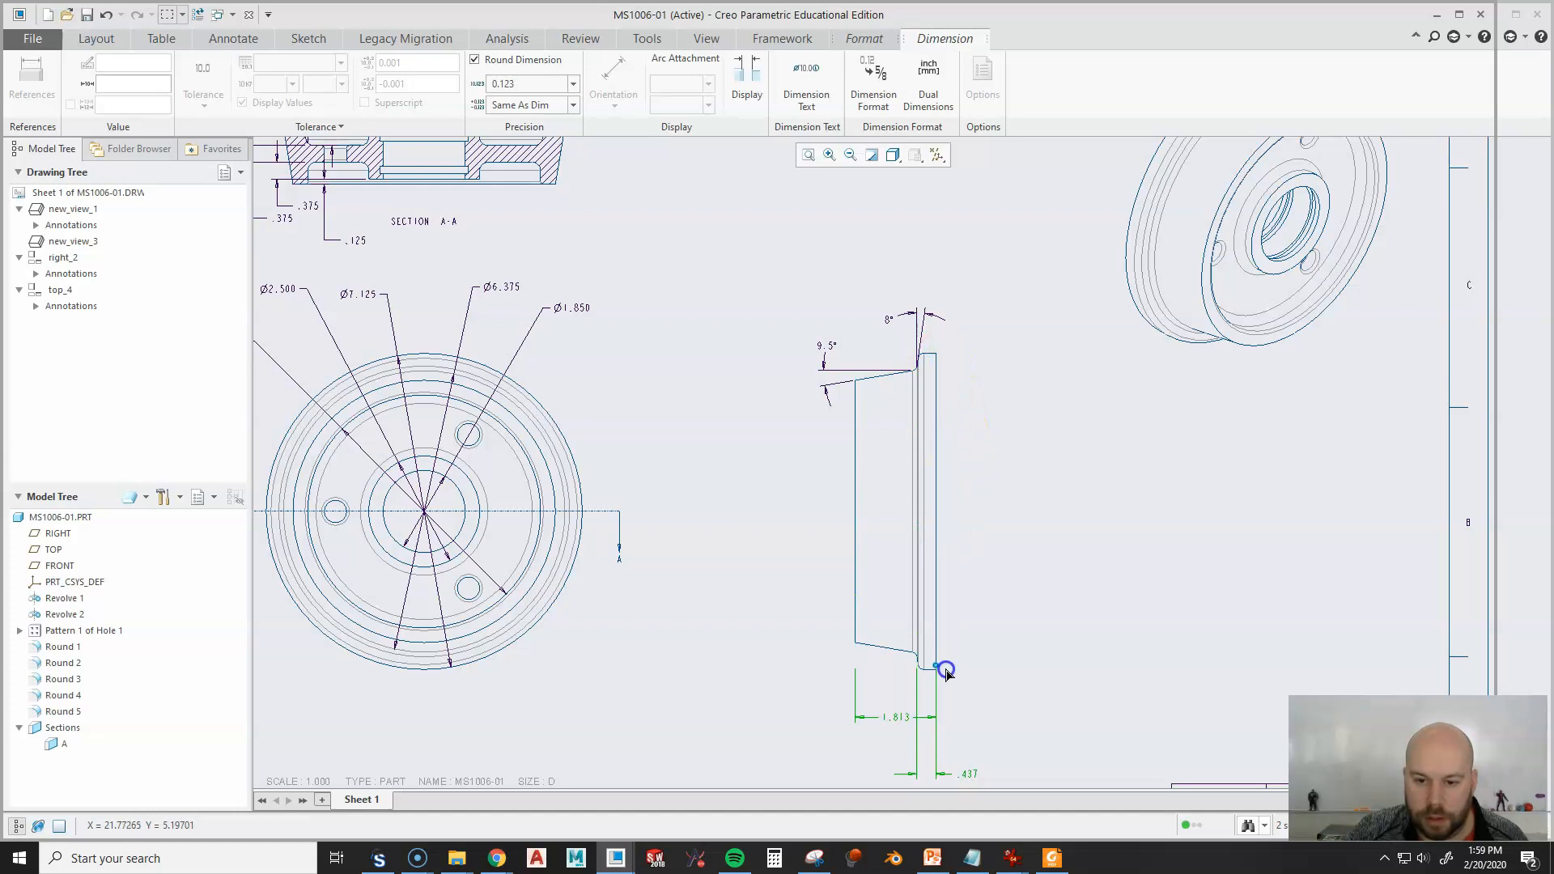
click(1005, 665)
Place the .437 dimension close beneath the side view, with the 1.813 dimension stacked below it.
middle_drag(1004, 666, 1003, 485)
scroll(943, 576, down, 2)
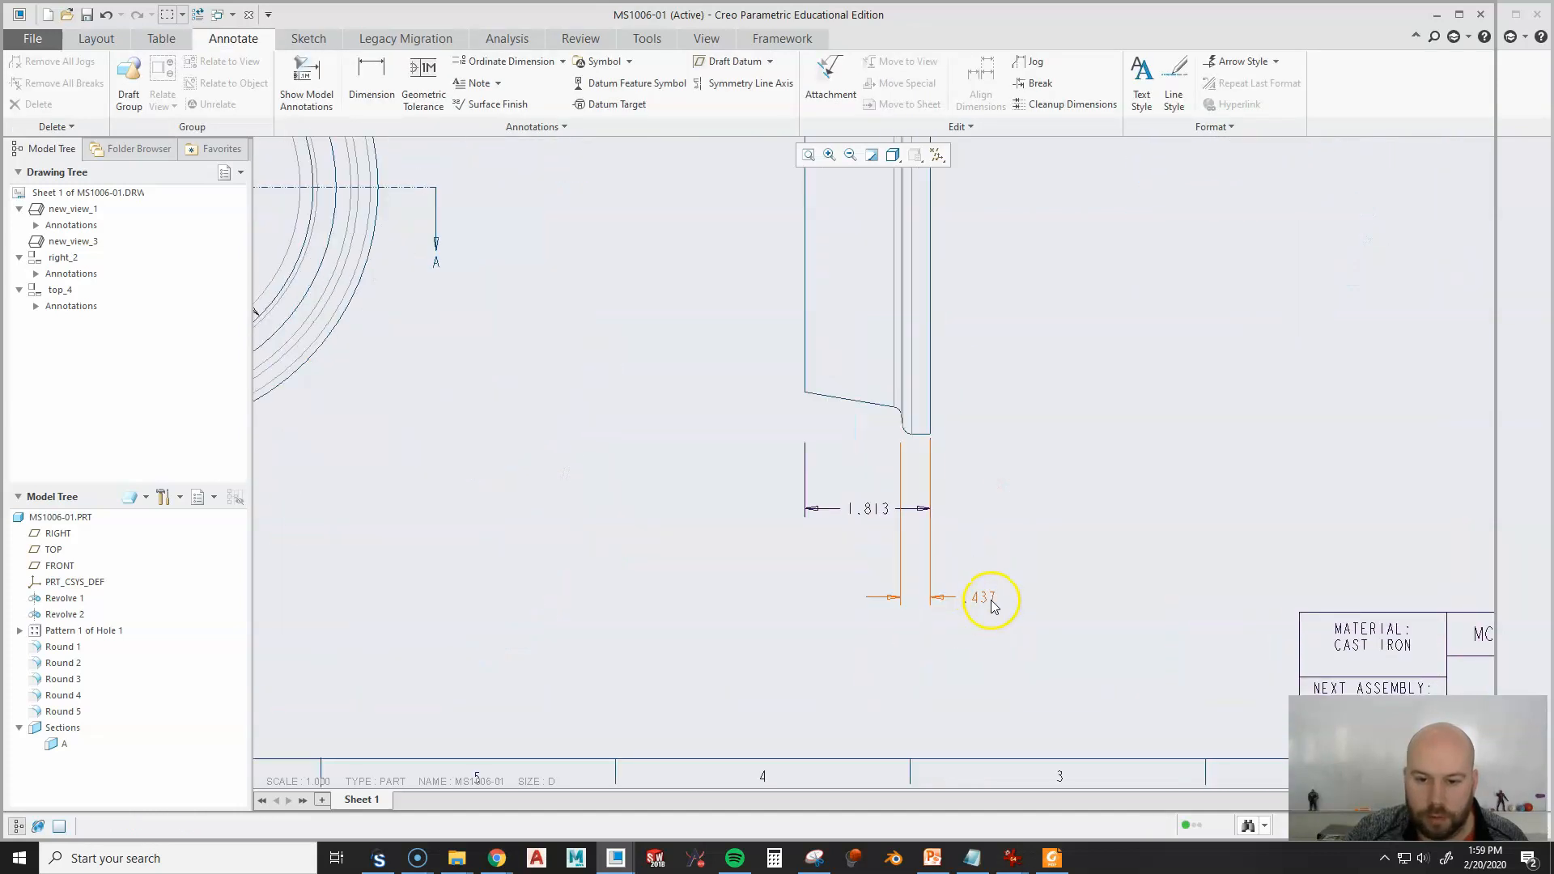
click(987, 603)
drag(981, 595, 982, 477)
click(871, 510)
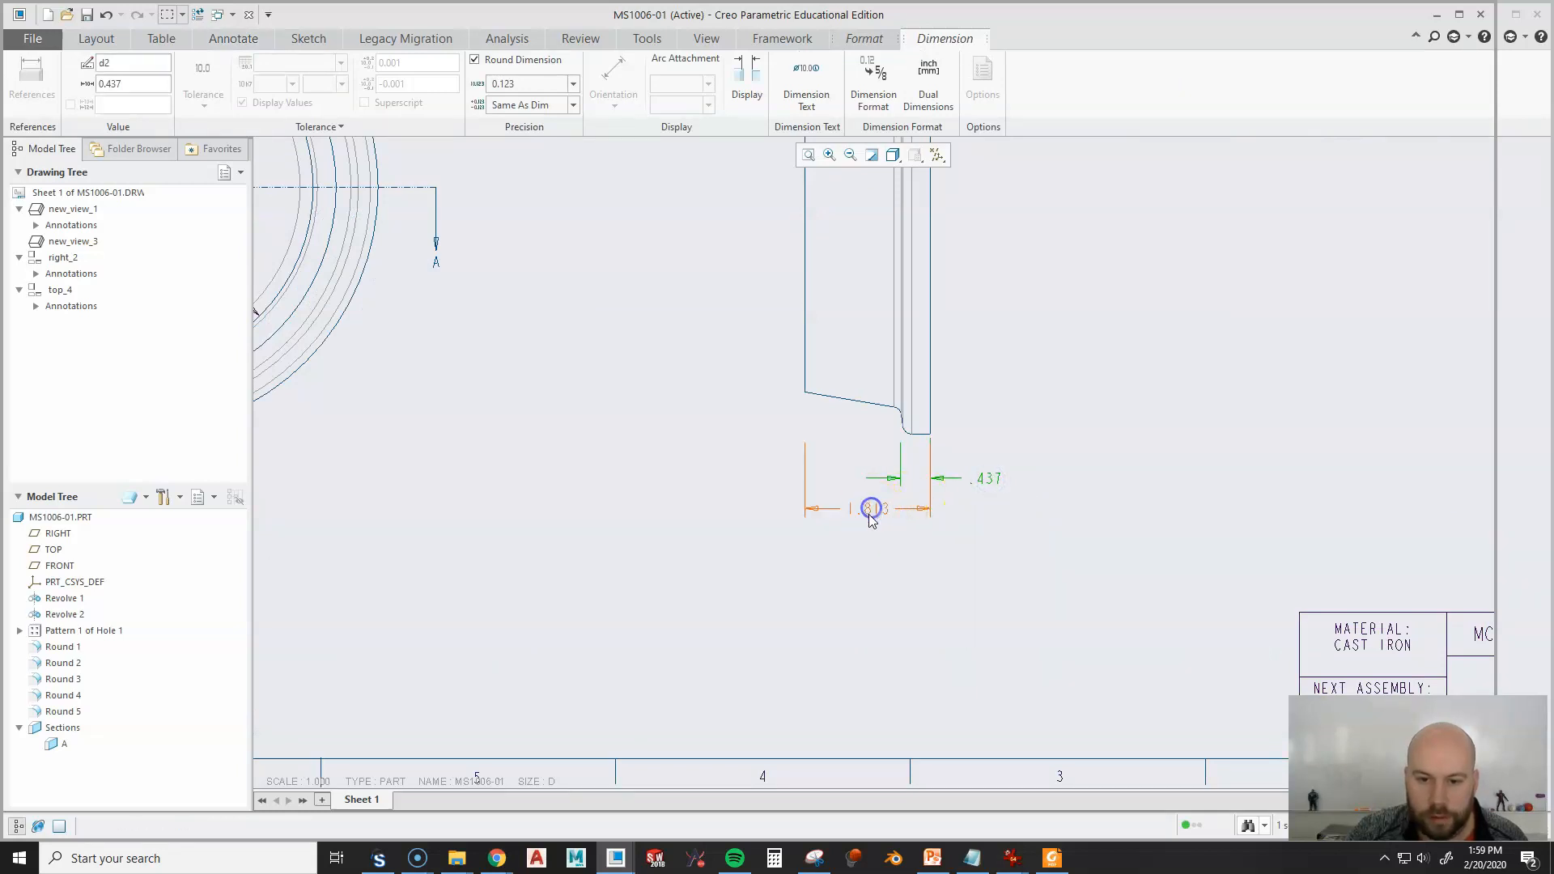
drag(870, 507, 871, 522)
Extend the 1.813 dimension's extension line up to the hub's lower left corner and adjust the .437 dimension's extension line at the flange.
drag(807, 444, 807, 398)
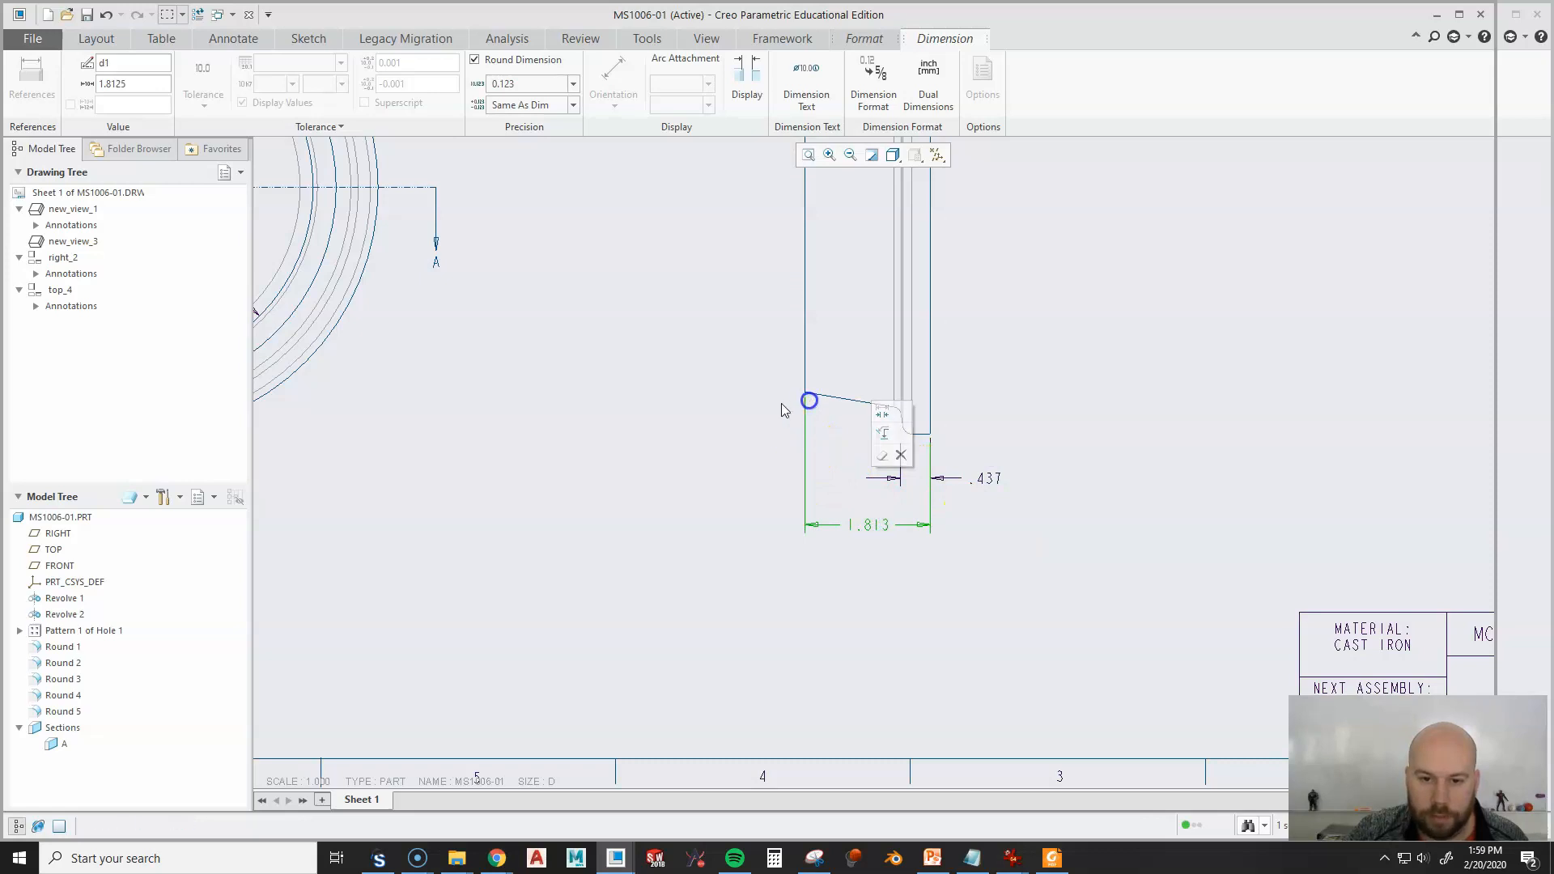
click(887, 440)
click(903, 453)
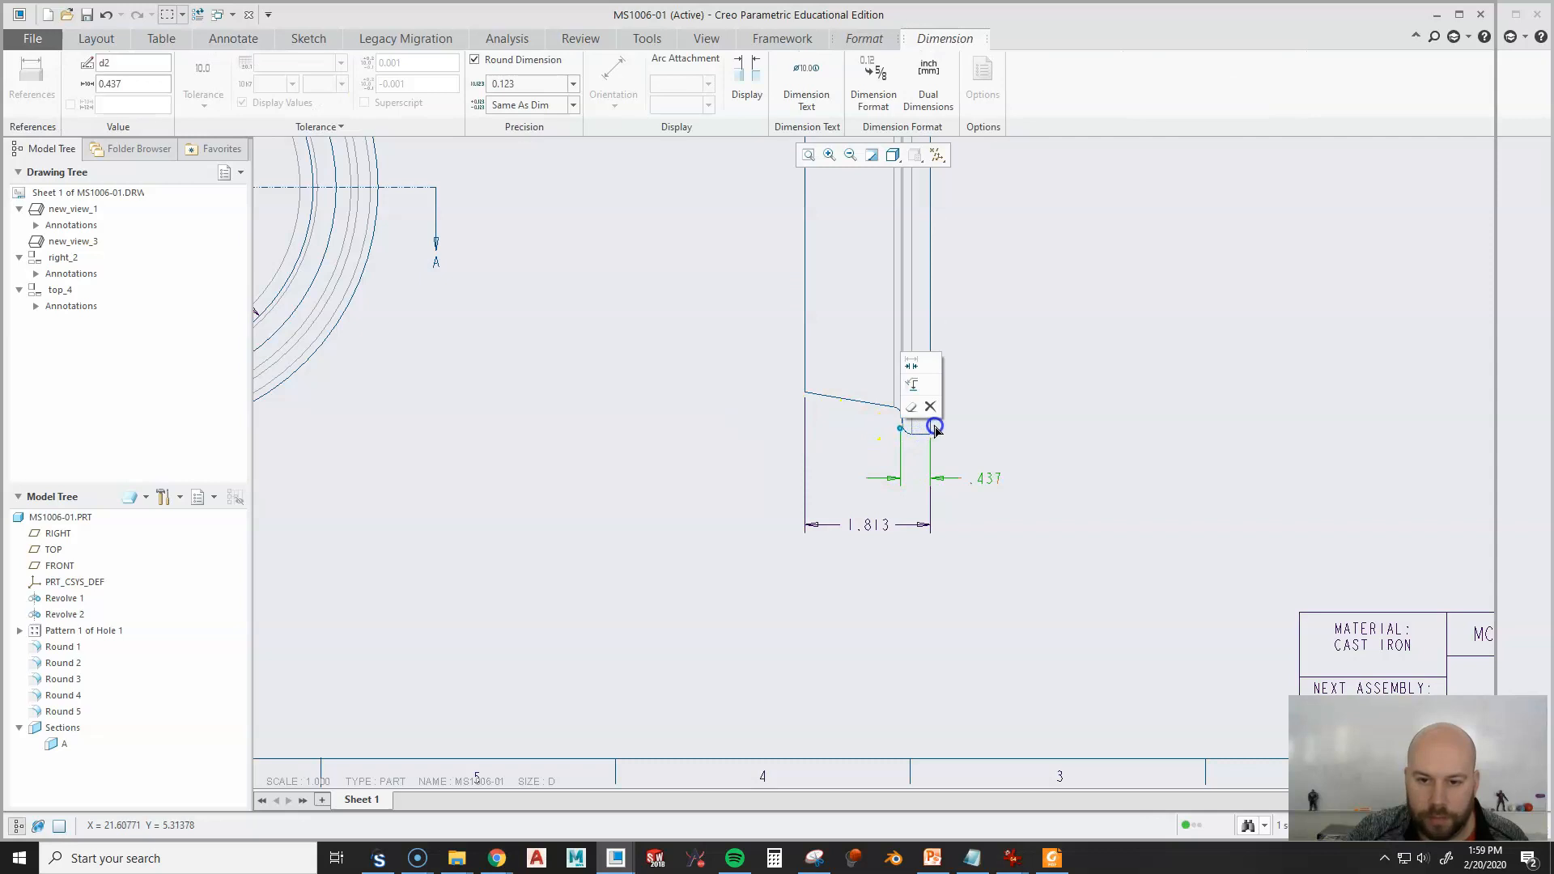
click(995, 400)
Transfer the Ø7.125 dimension from the front view to the right side view and place it right of the flange, centred on its height.
scroll(1175, 445, up, 2)
middle_drag(1151, 403, 1085, 564)
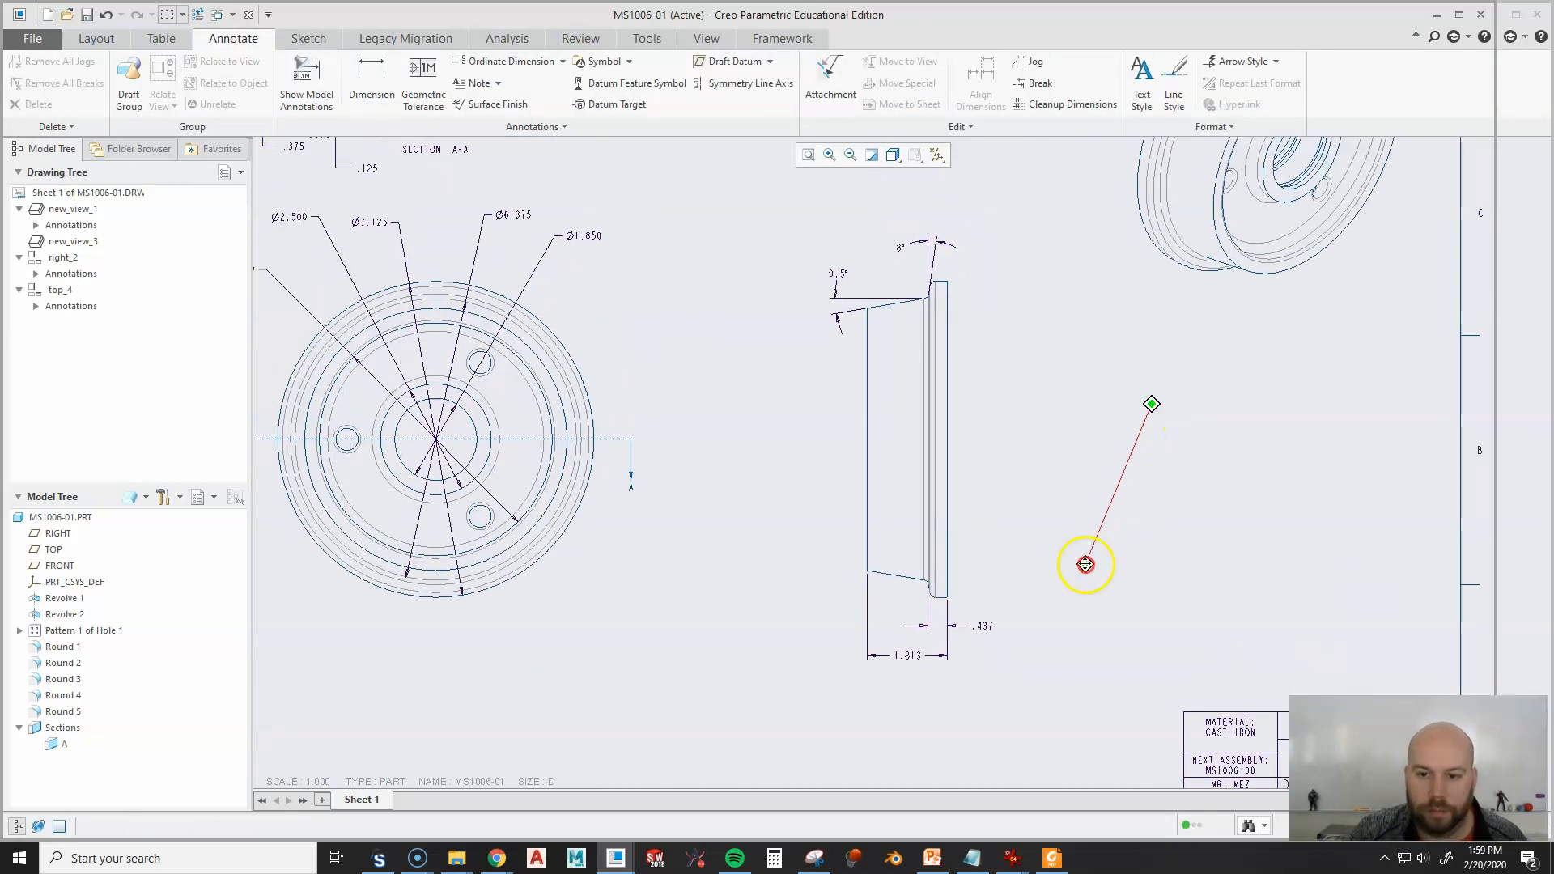
scroll(1055, 666, up, 2)
middle_drag(1113, 444, 1172, 520)
mouse_move(917, 603)
middle_down()
mouse_move(922, 627)
mouse_move(898, 494)
middle_up()
scroll(826, 425, down, 1)
scroll(736, 377, down, 1)
middle_drag(863, 404, 855, 429)
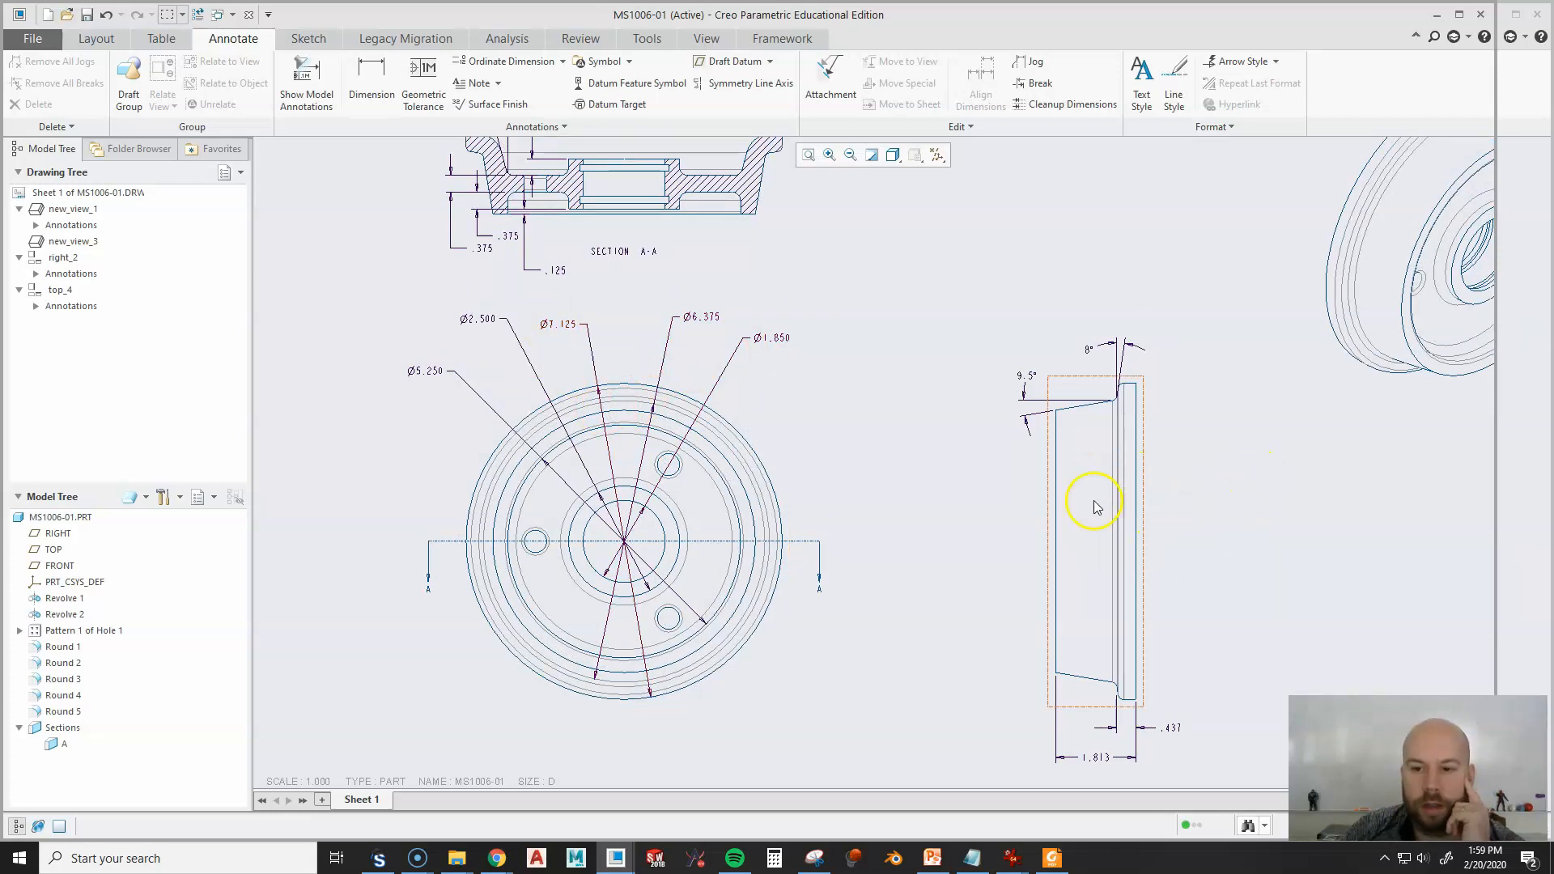
click(549, 326)
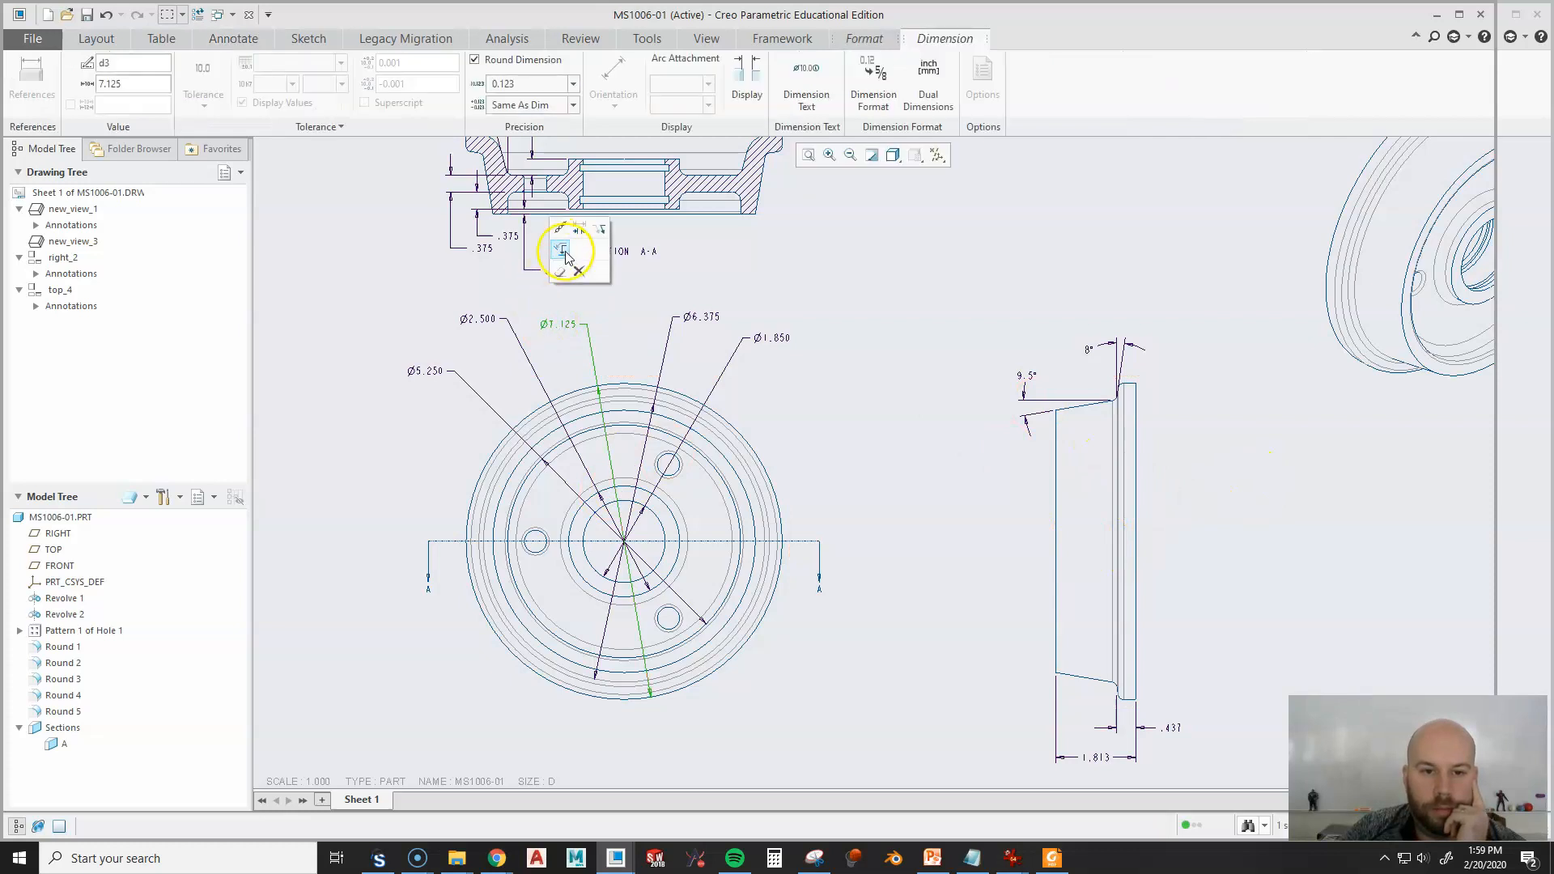
click(565, 256)
click(1103, 548)
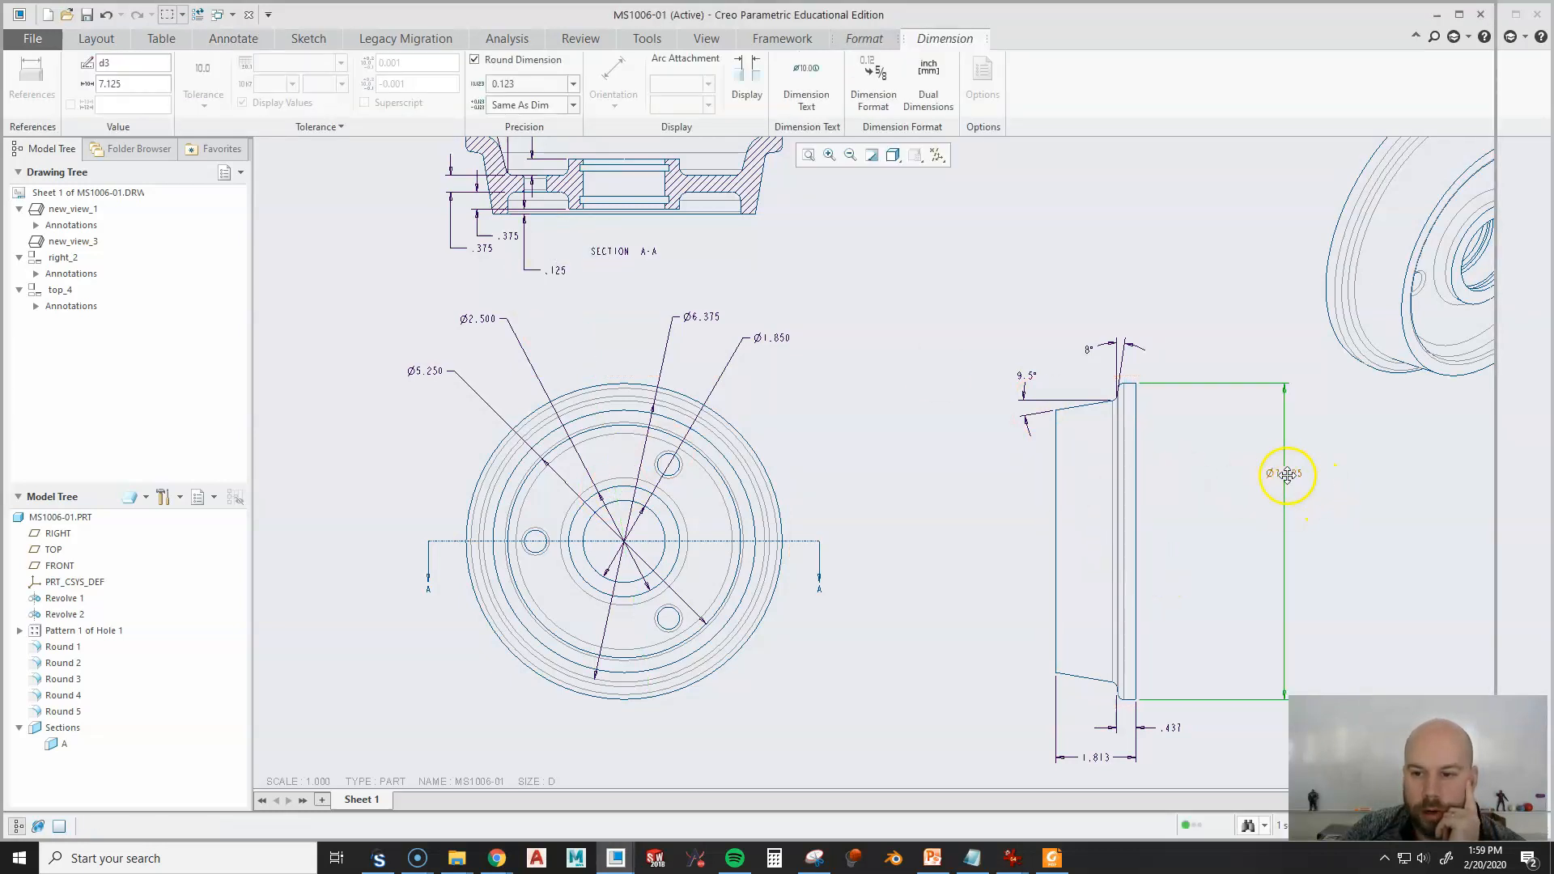
drag(1282, 473, 1214, 548)
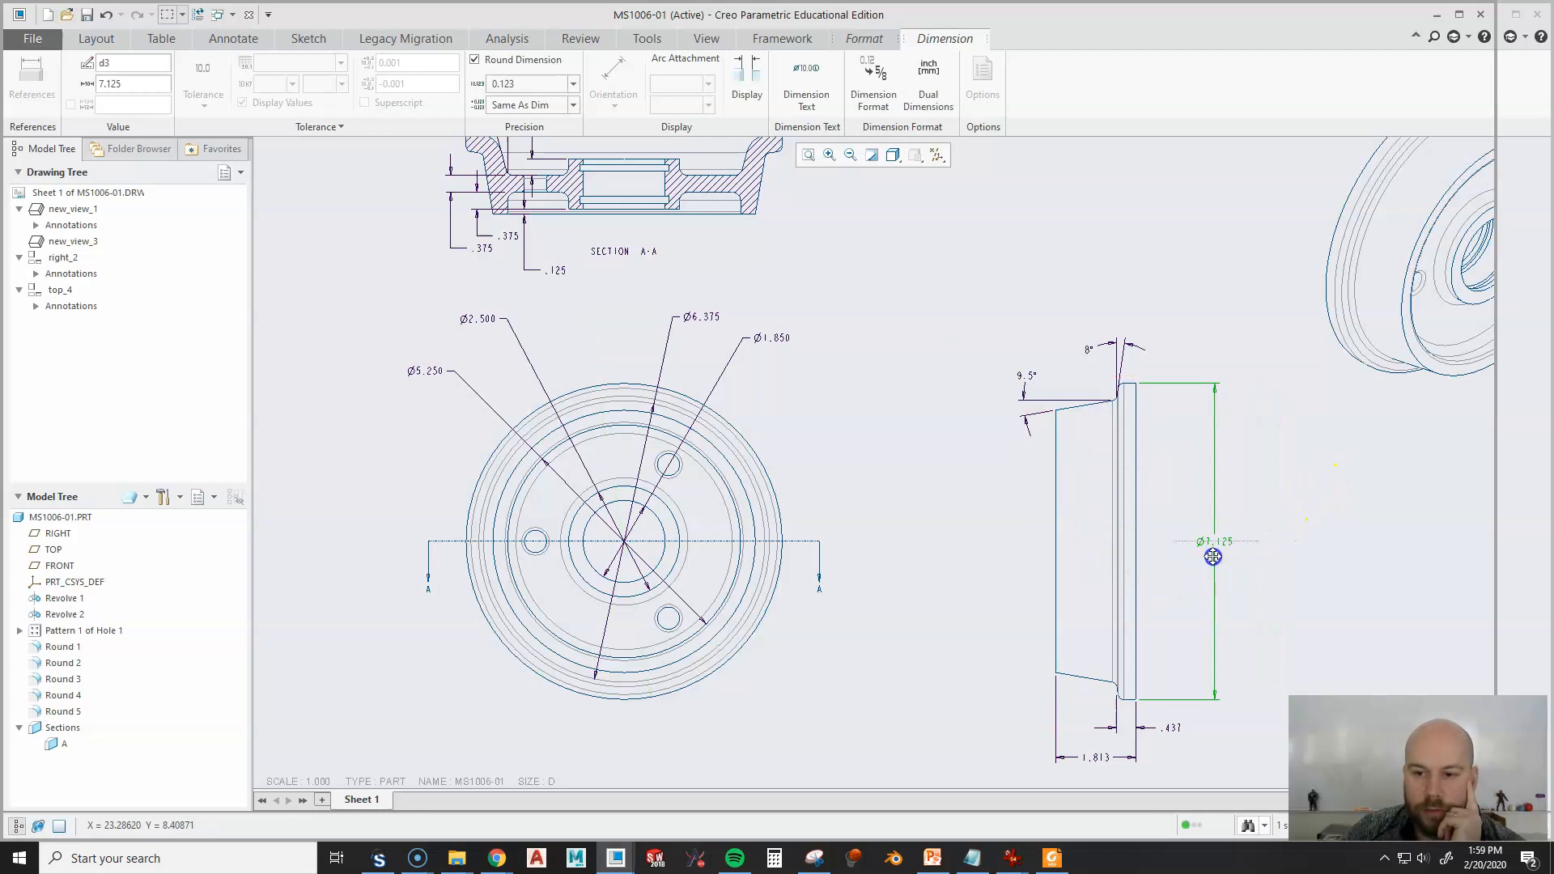
click(1370, 455)
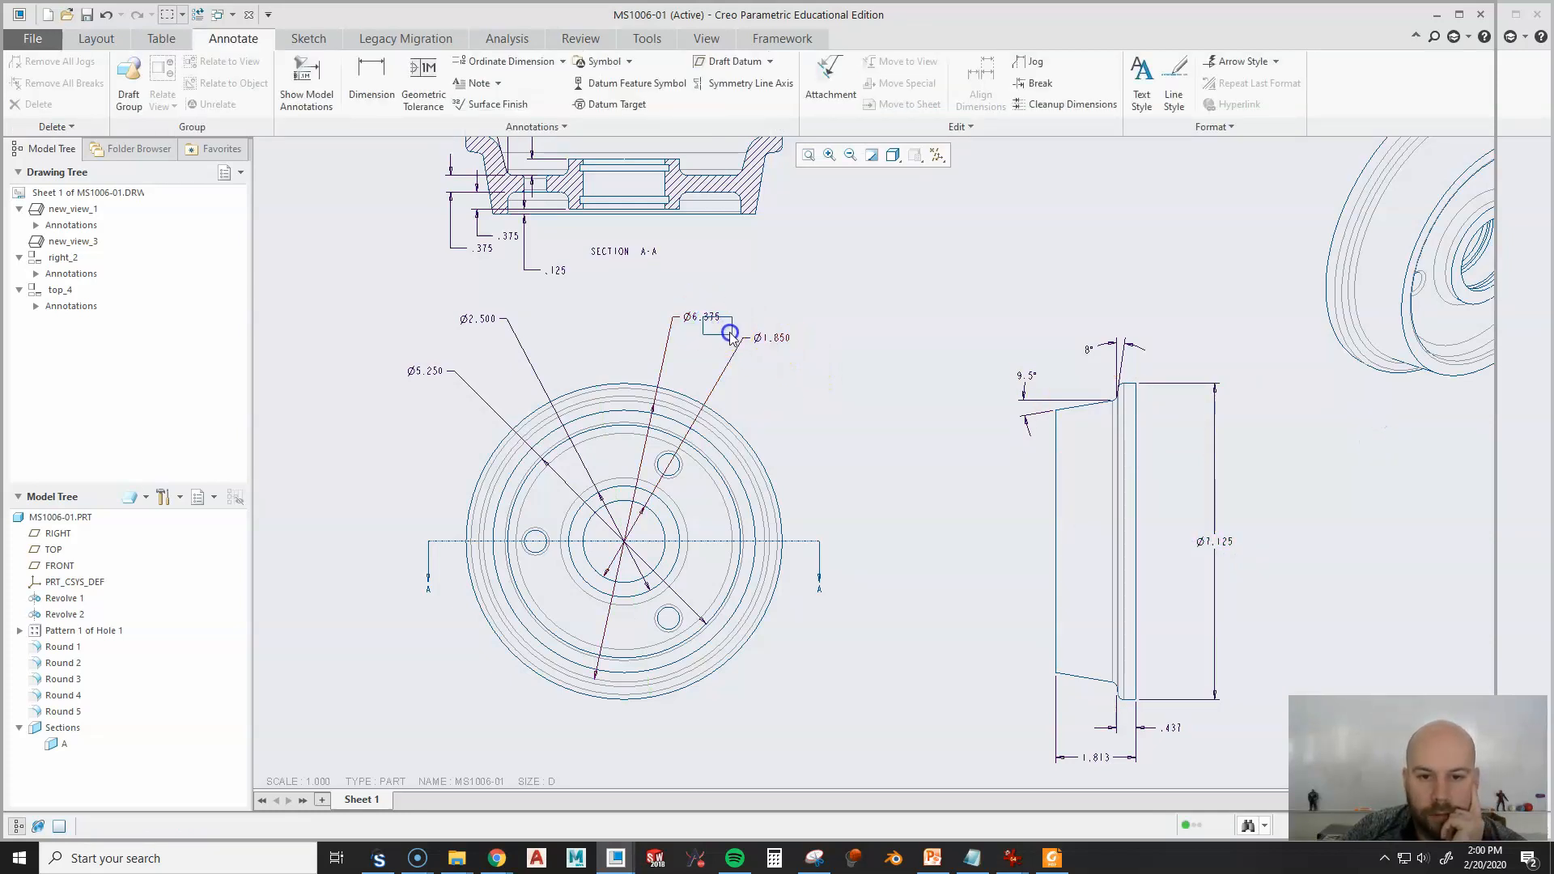
Transfer the Ø6.375 dimension from the front view to the right side view and place it beside the hub's small end, centred on its height.
click(707, 320)
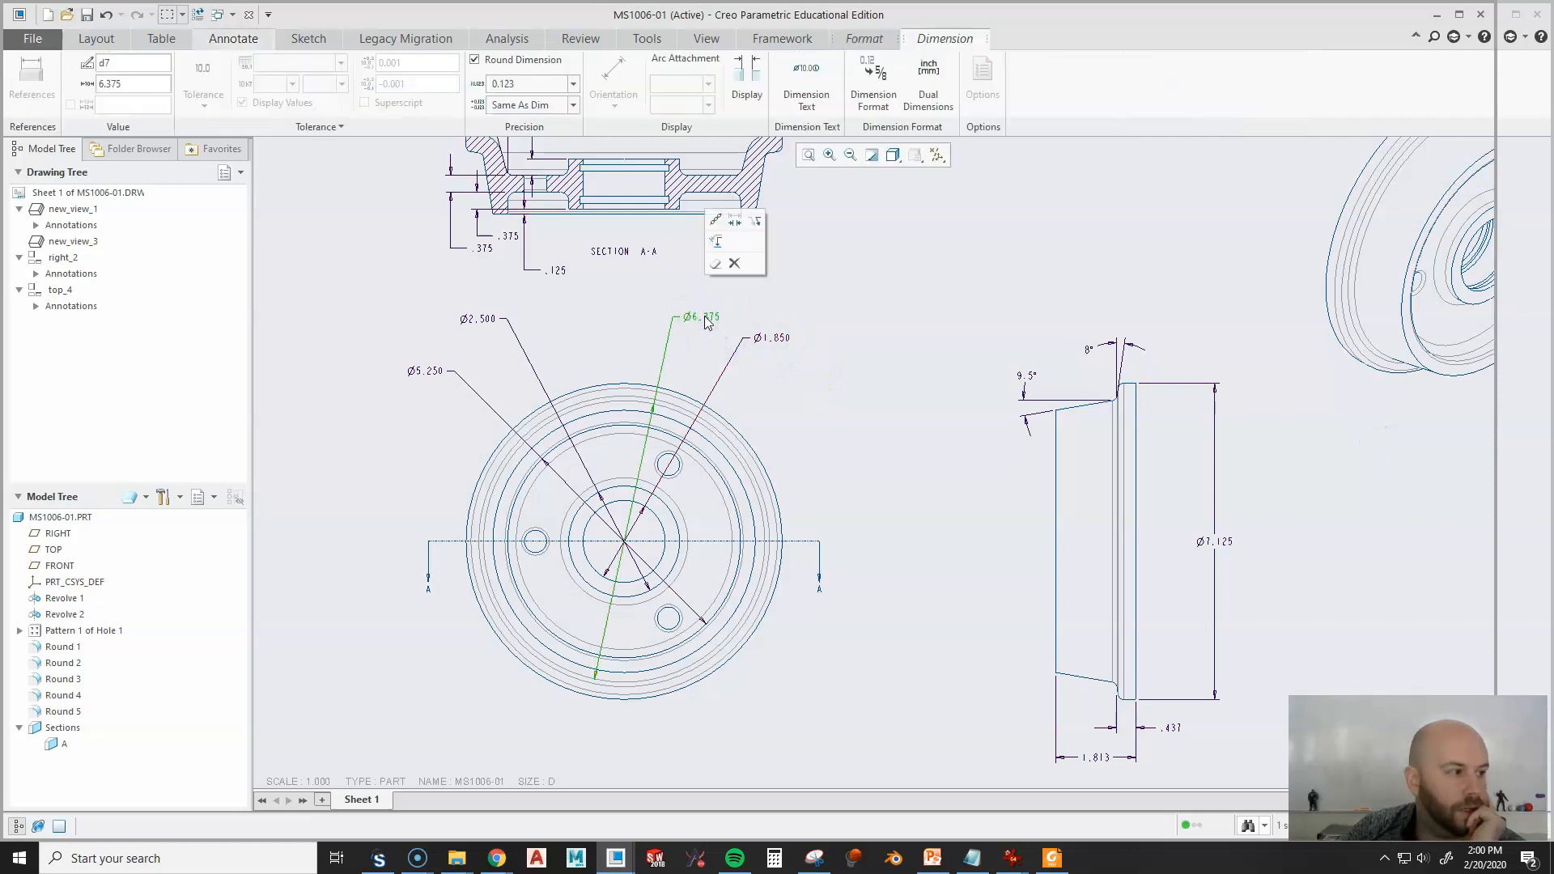
click(873, 408)
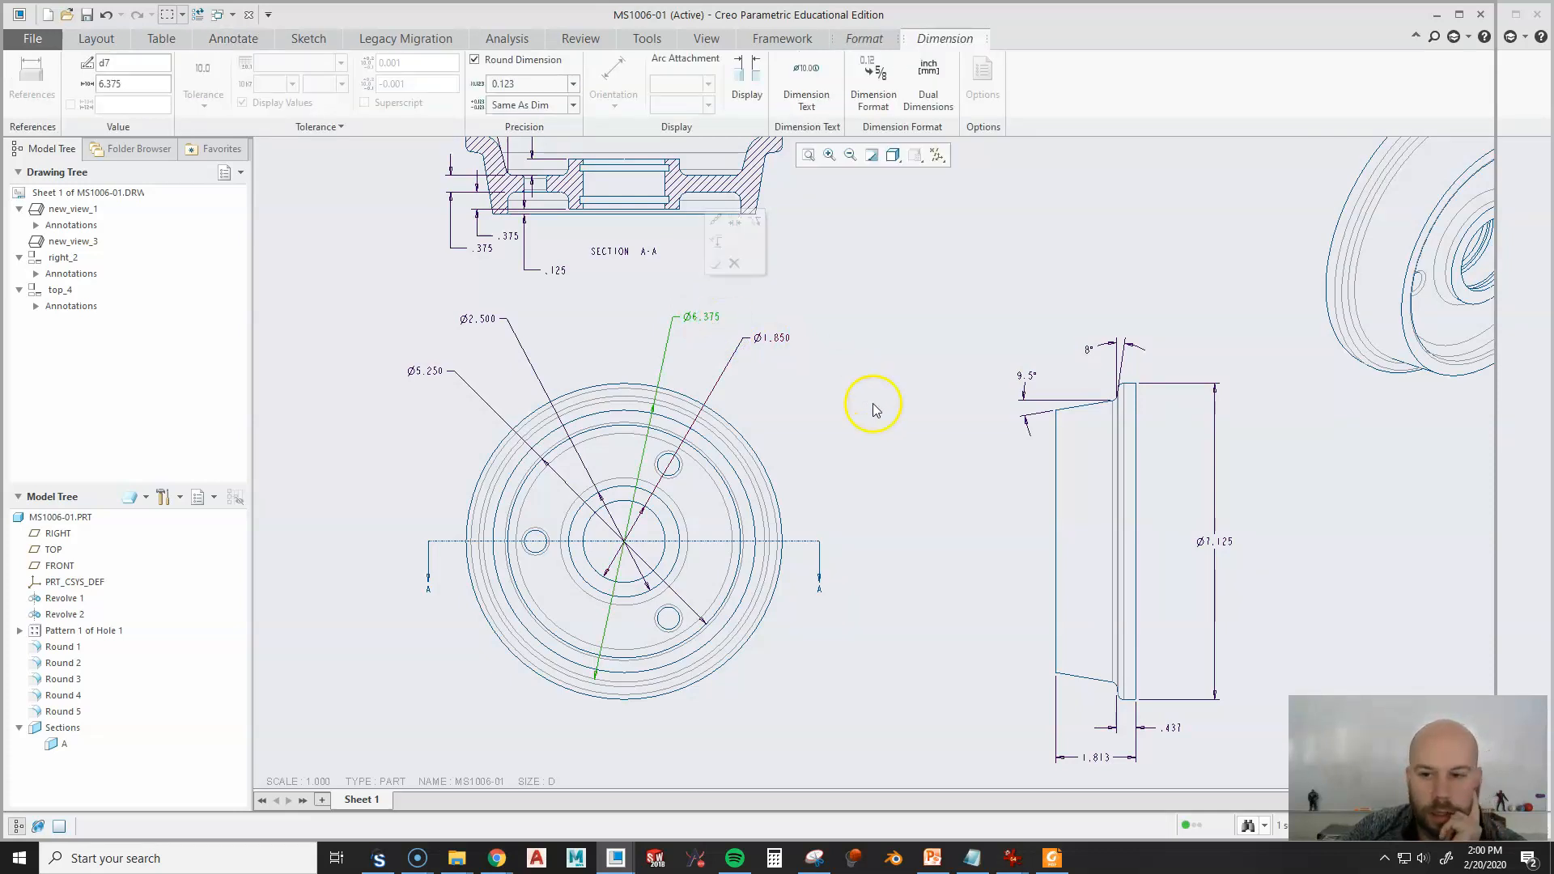
click(701, 320)
click(698, 322)
click(712, 248)
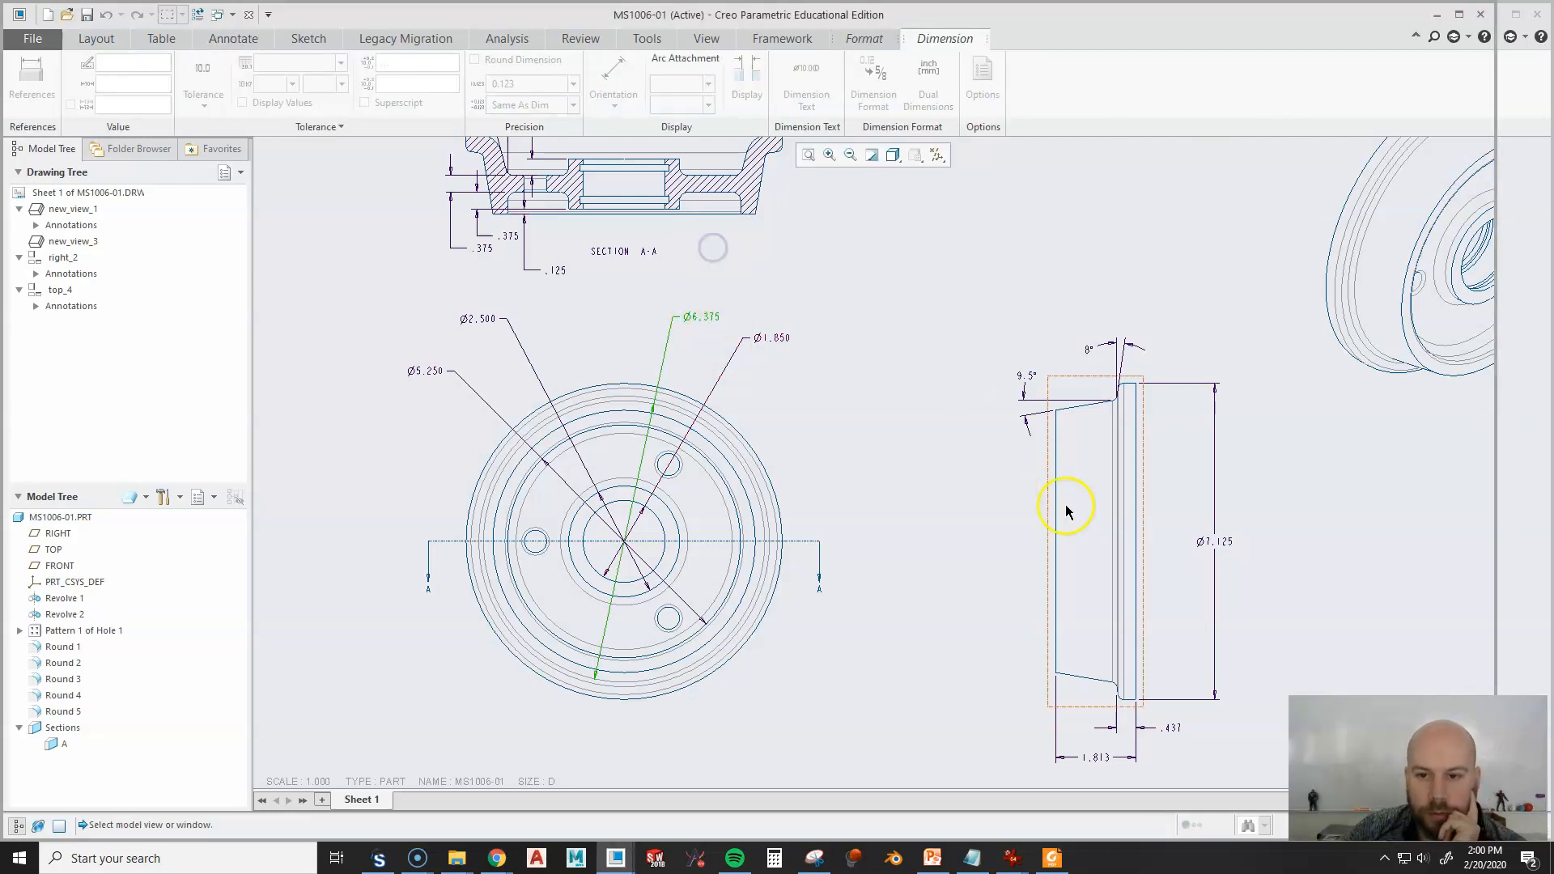
click(1088, 550)
drag(845, 492, 986, 535)
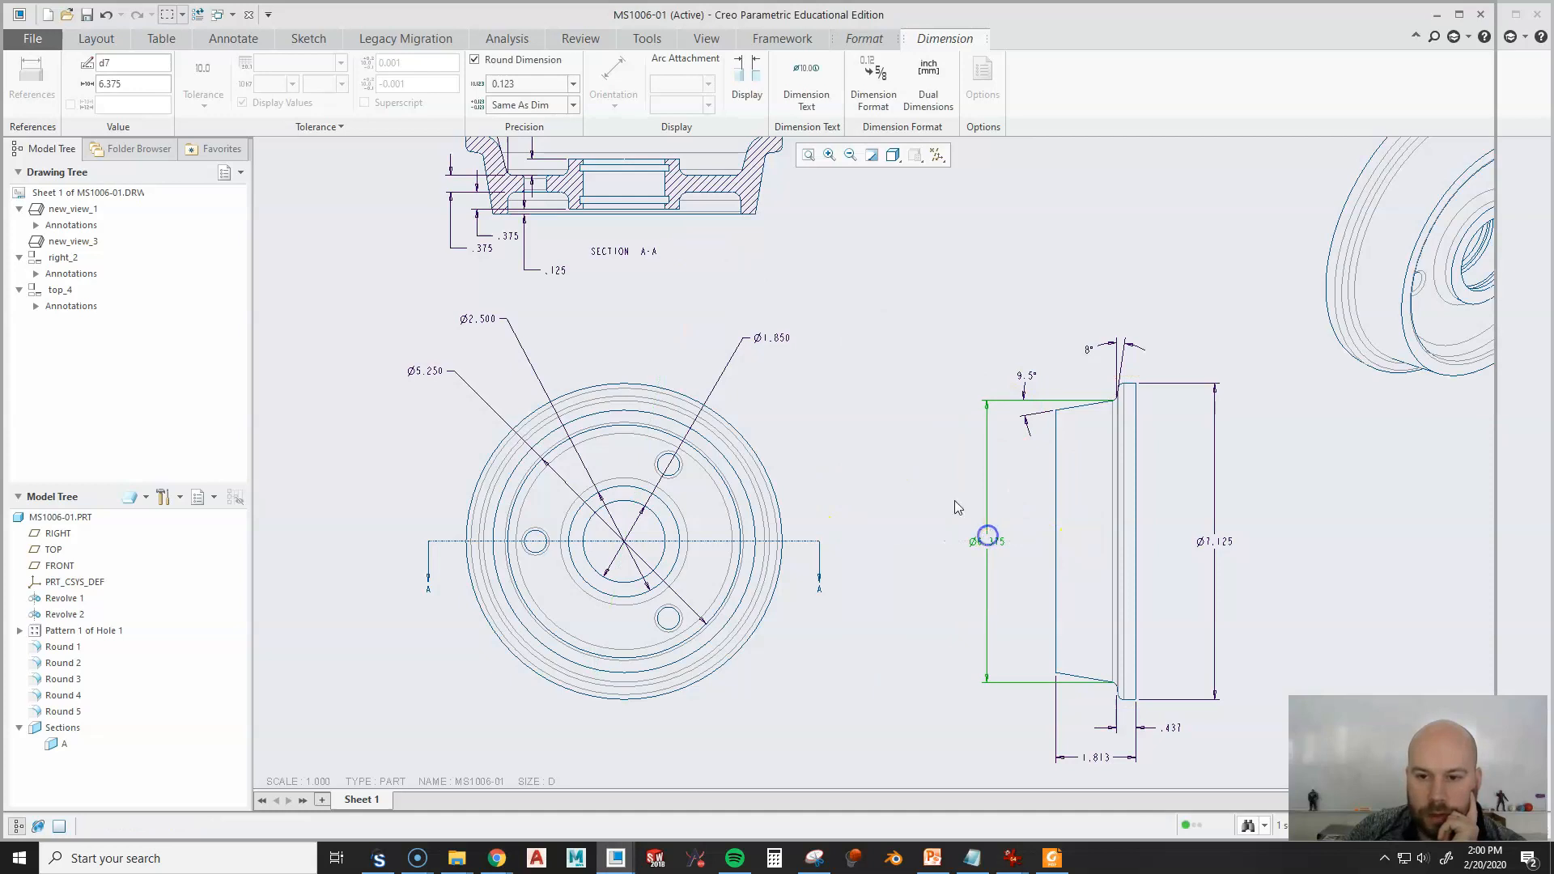
click(921, 474)
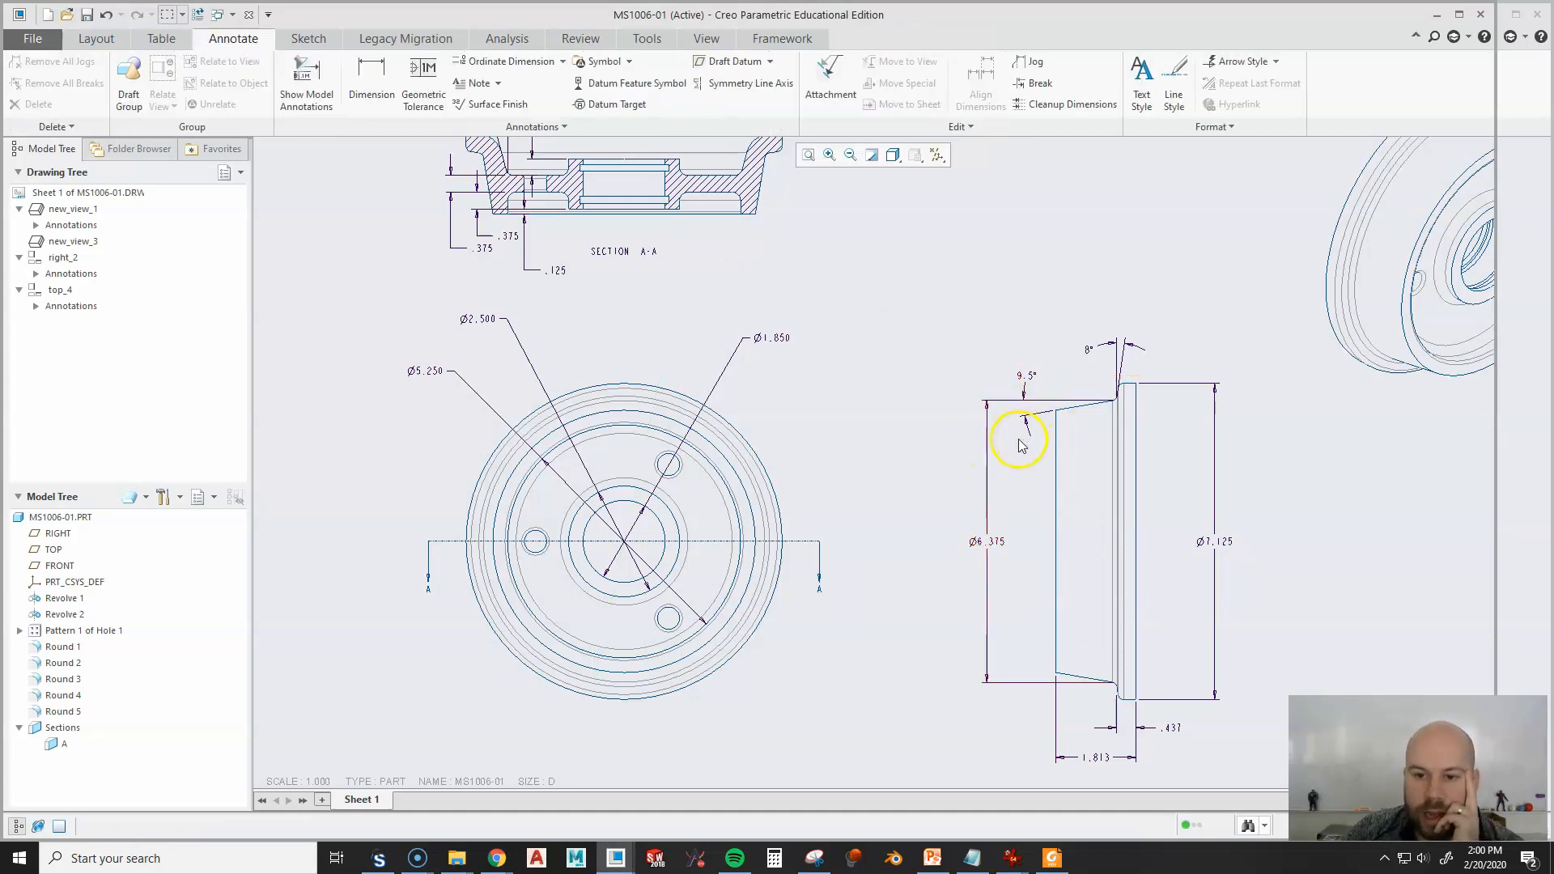
click(1115, 687)
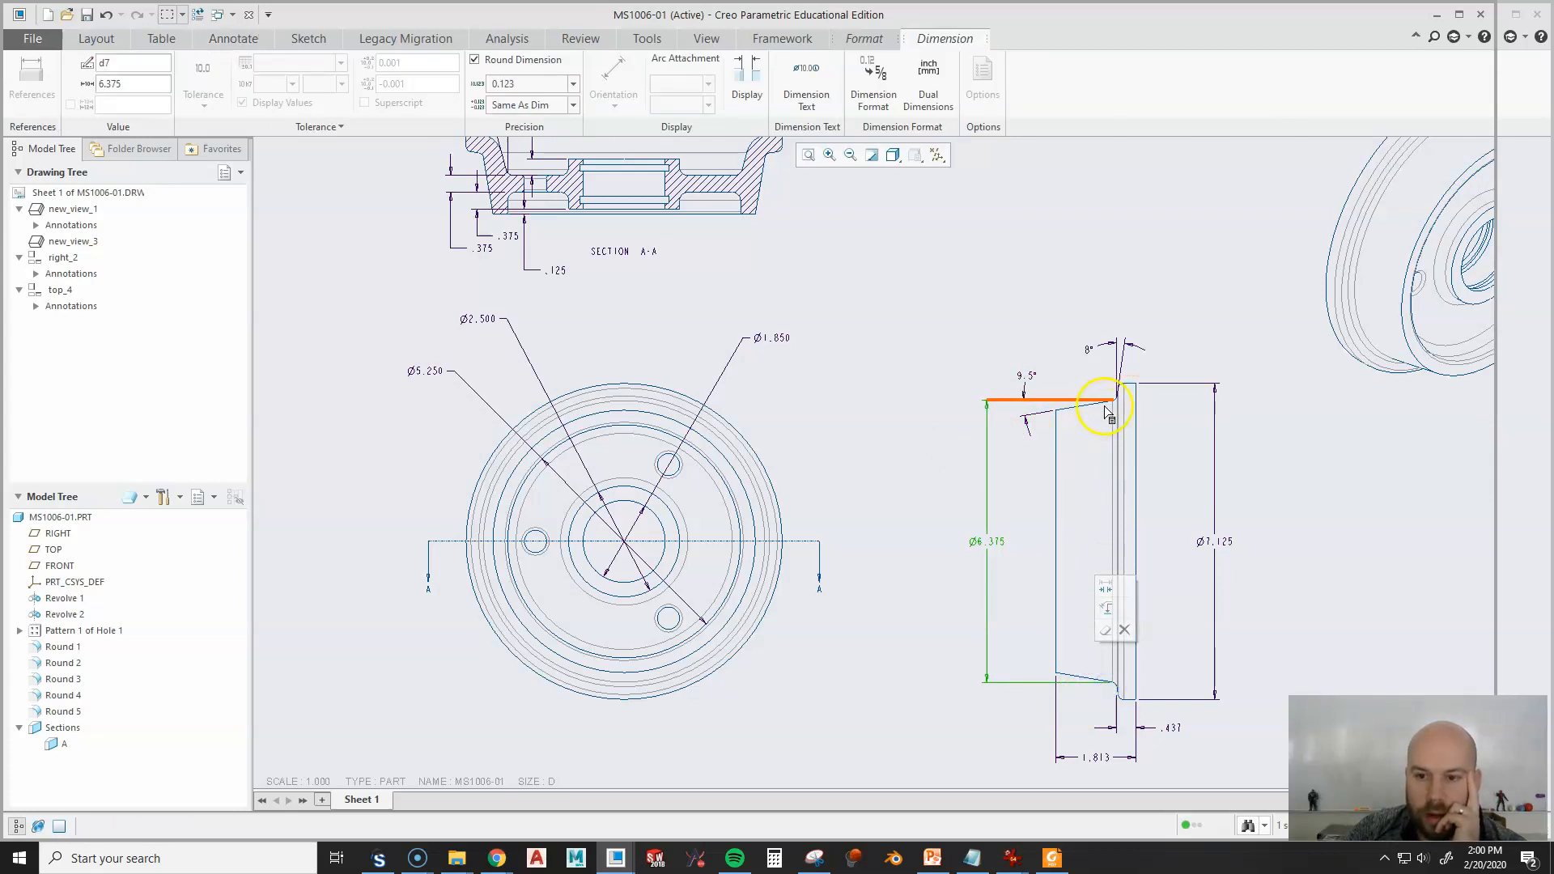
click(844, 501)
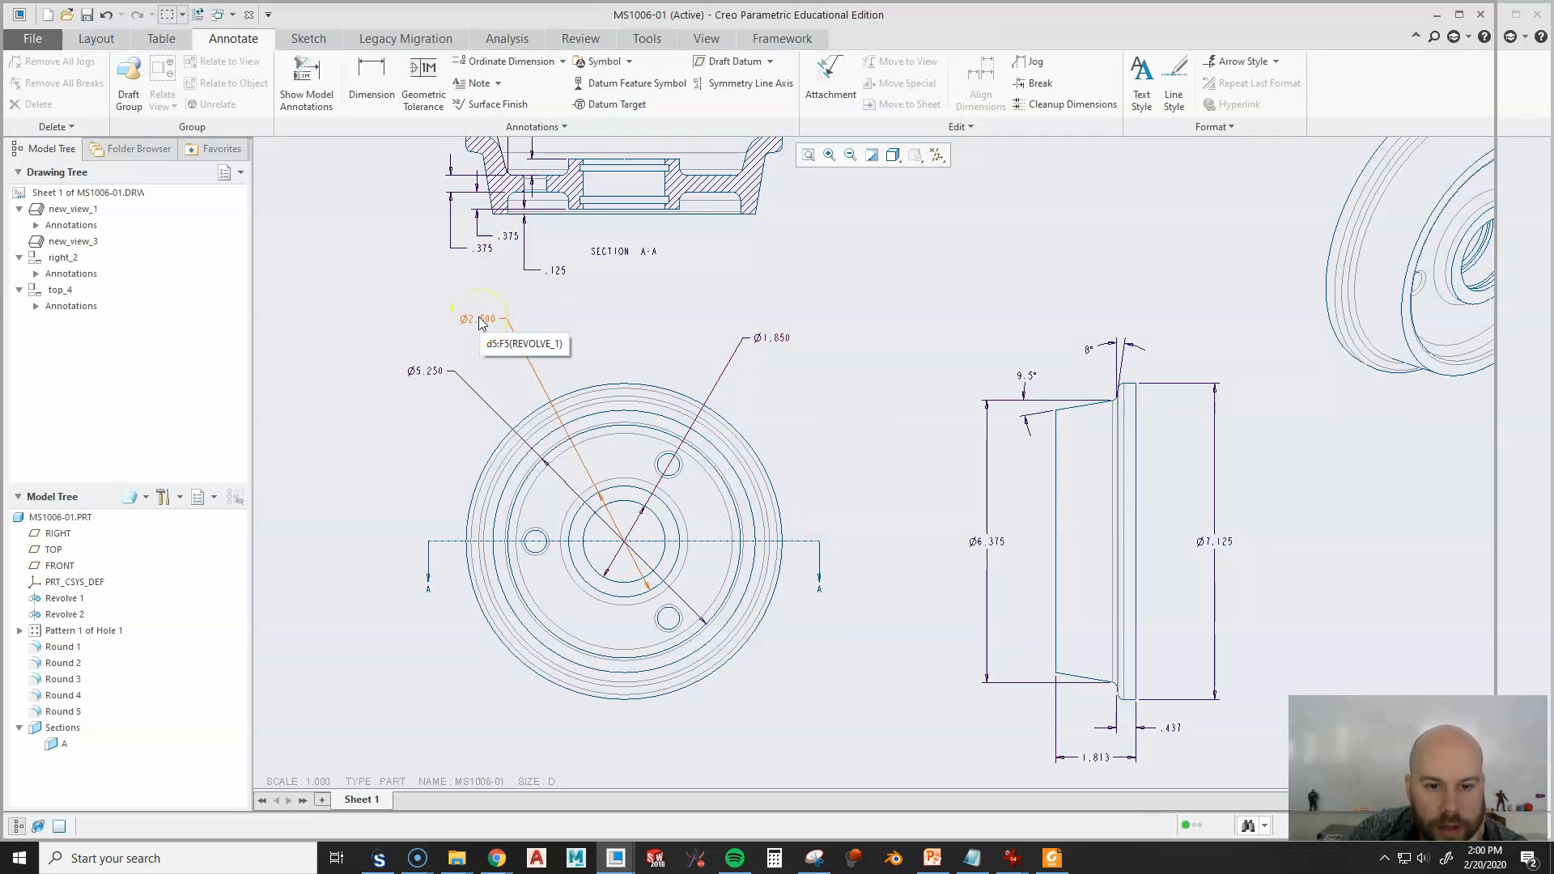
Transfer the Ø5.250 dimension from the front view to the right side view.
click(417, 379)
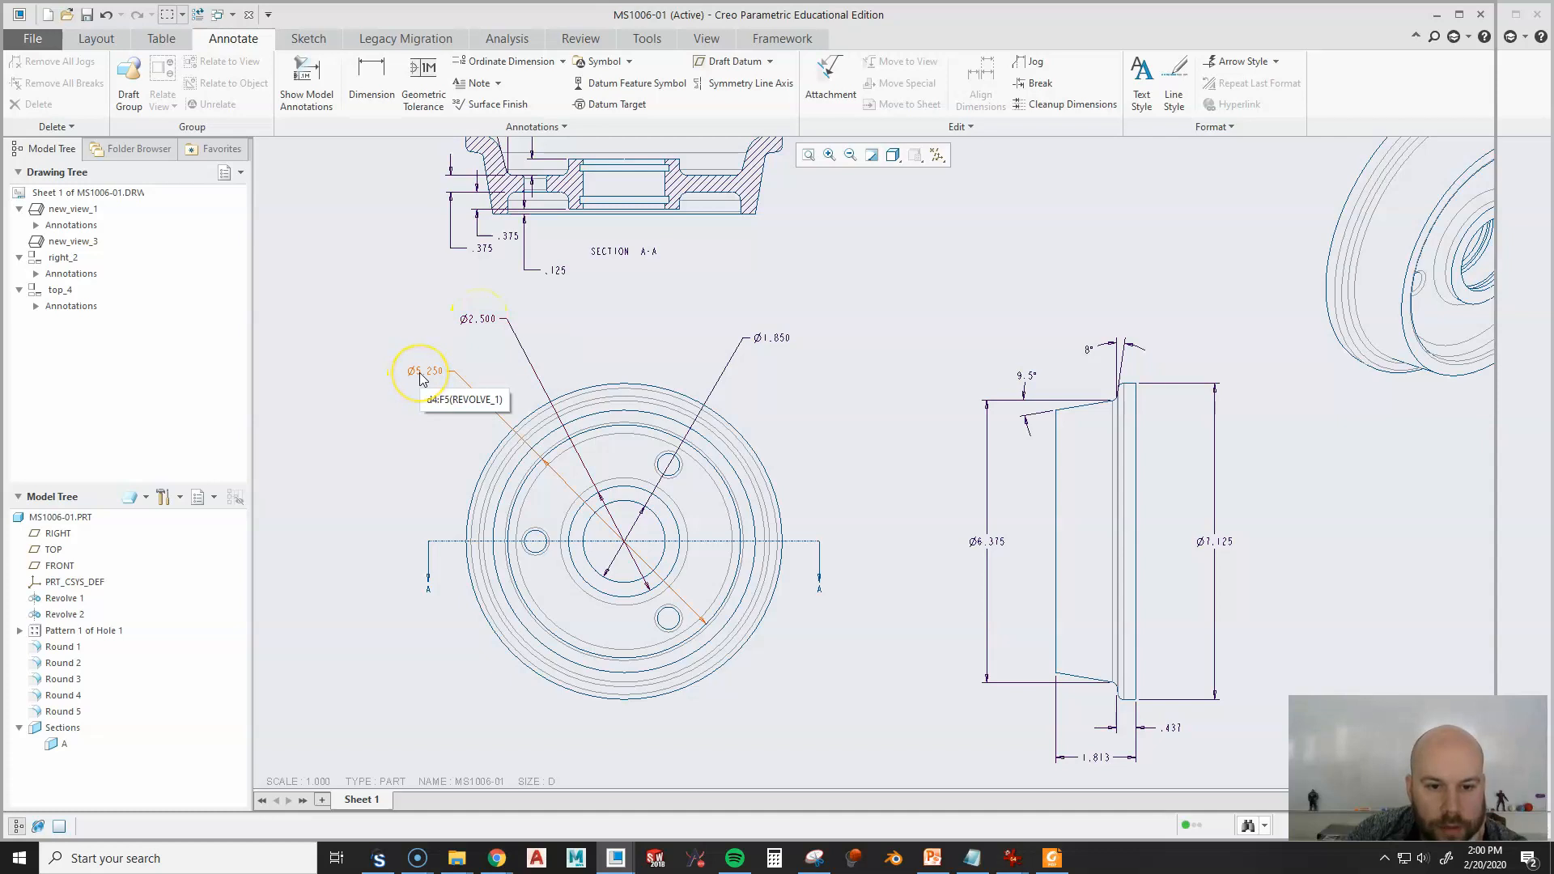
click(420, 379)
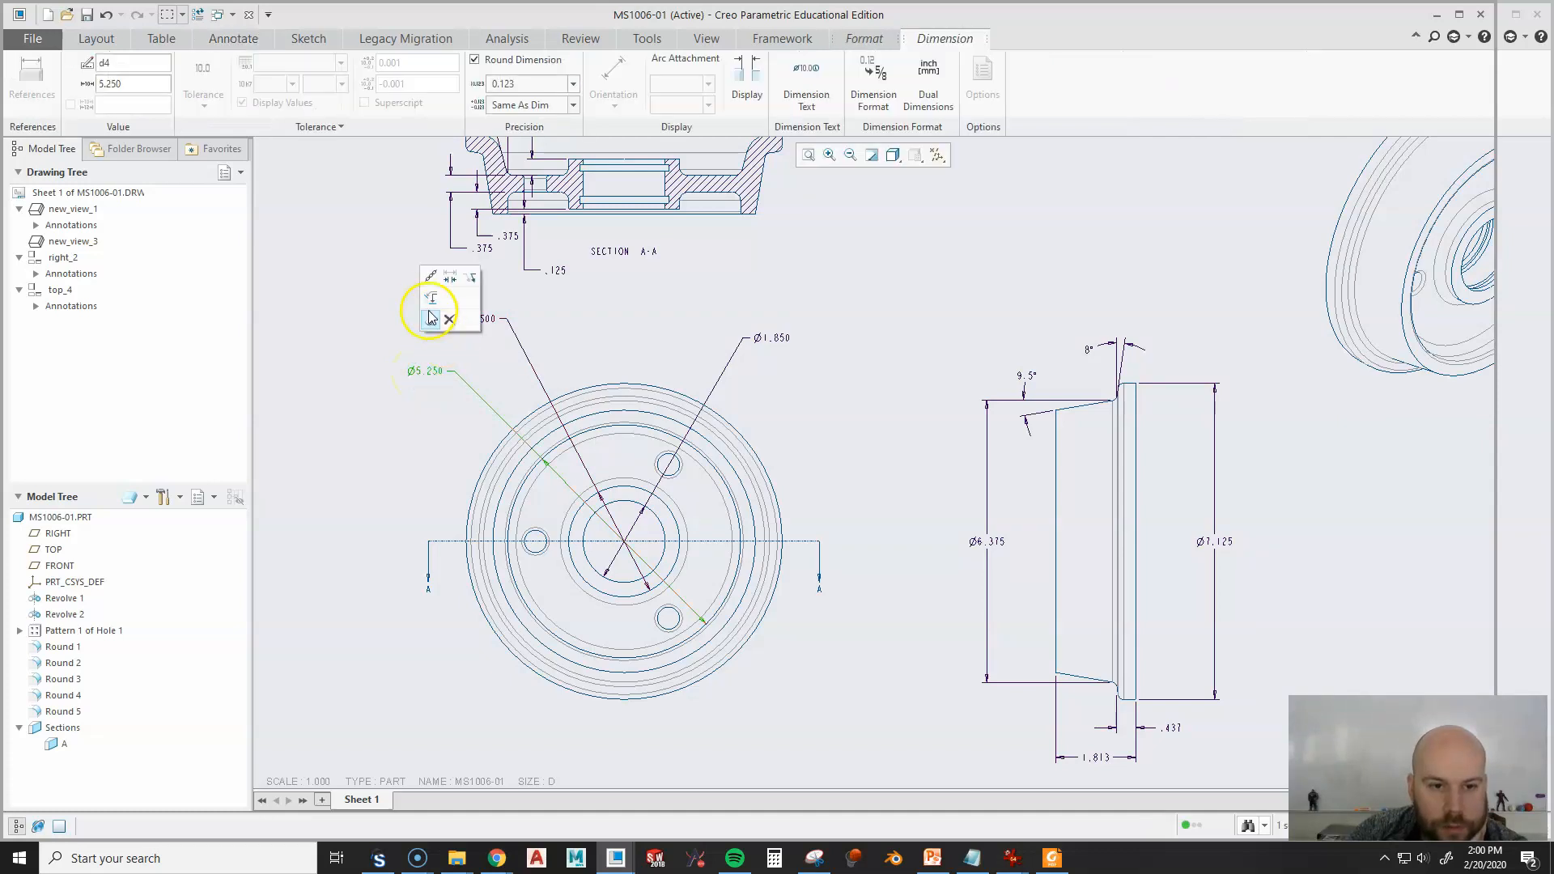
click(1120, 537)
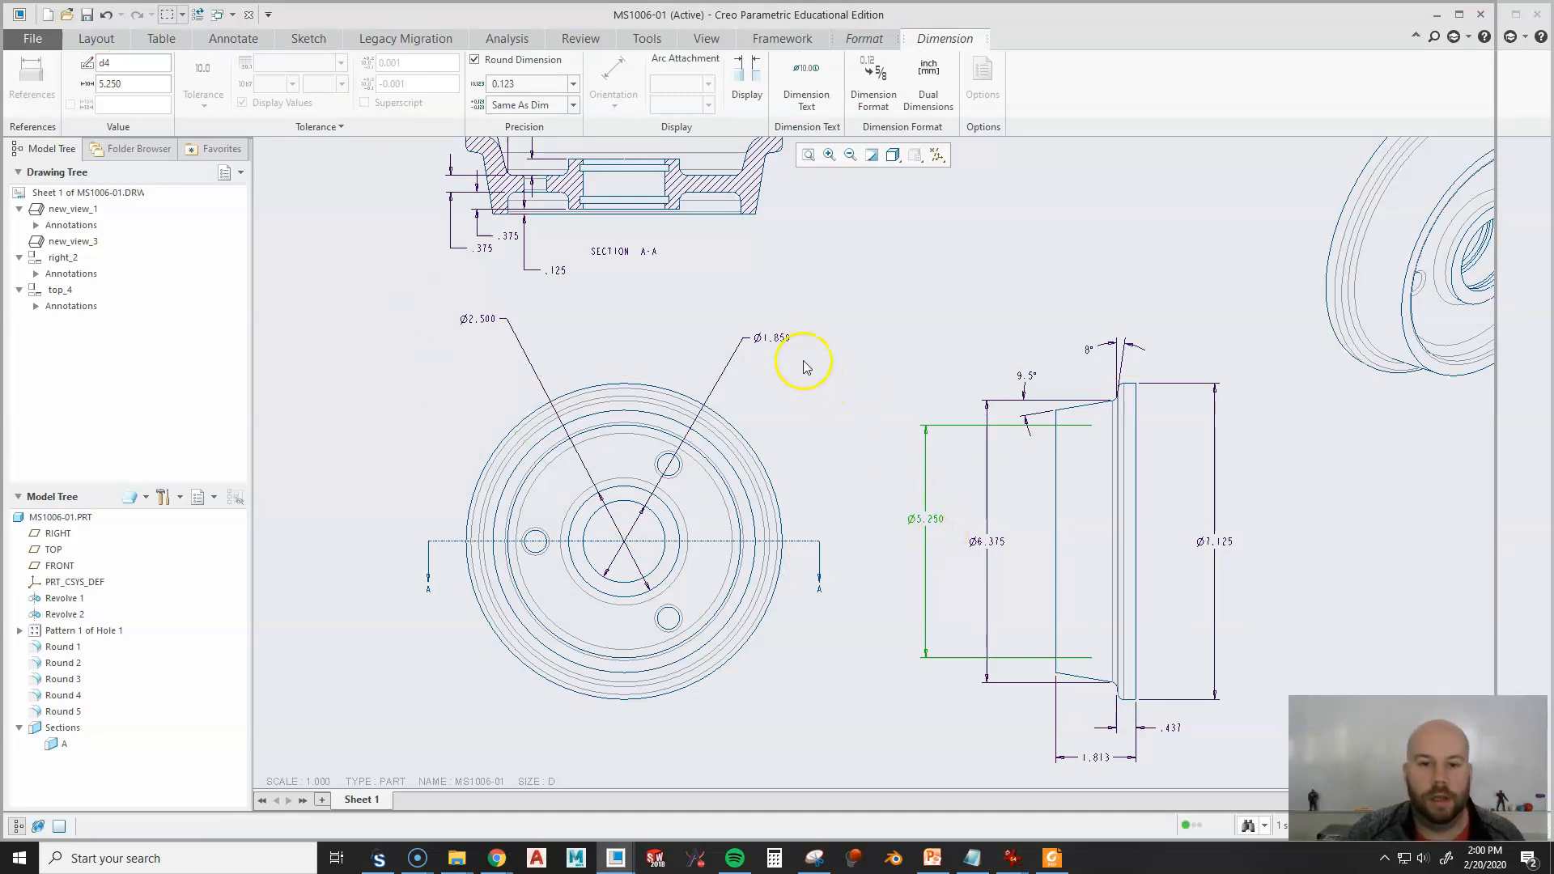
Transfer the Ø1.850, Ø2.500 and Ø5.250 dimensions together to the section A-A view.
ctrl+click(779, 340)
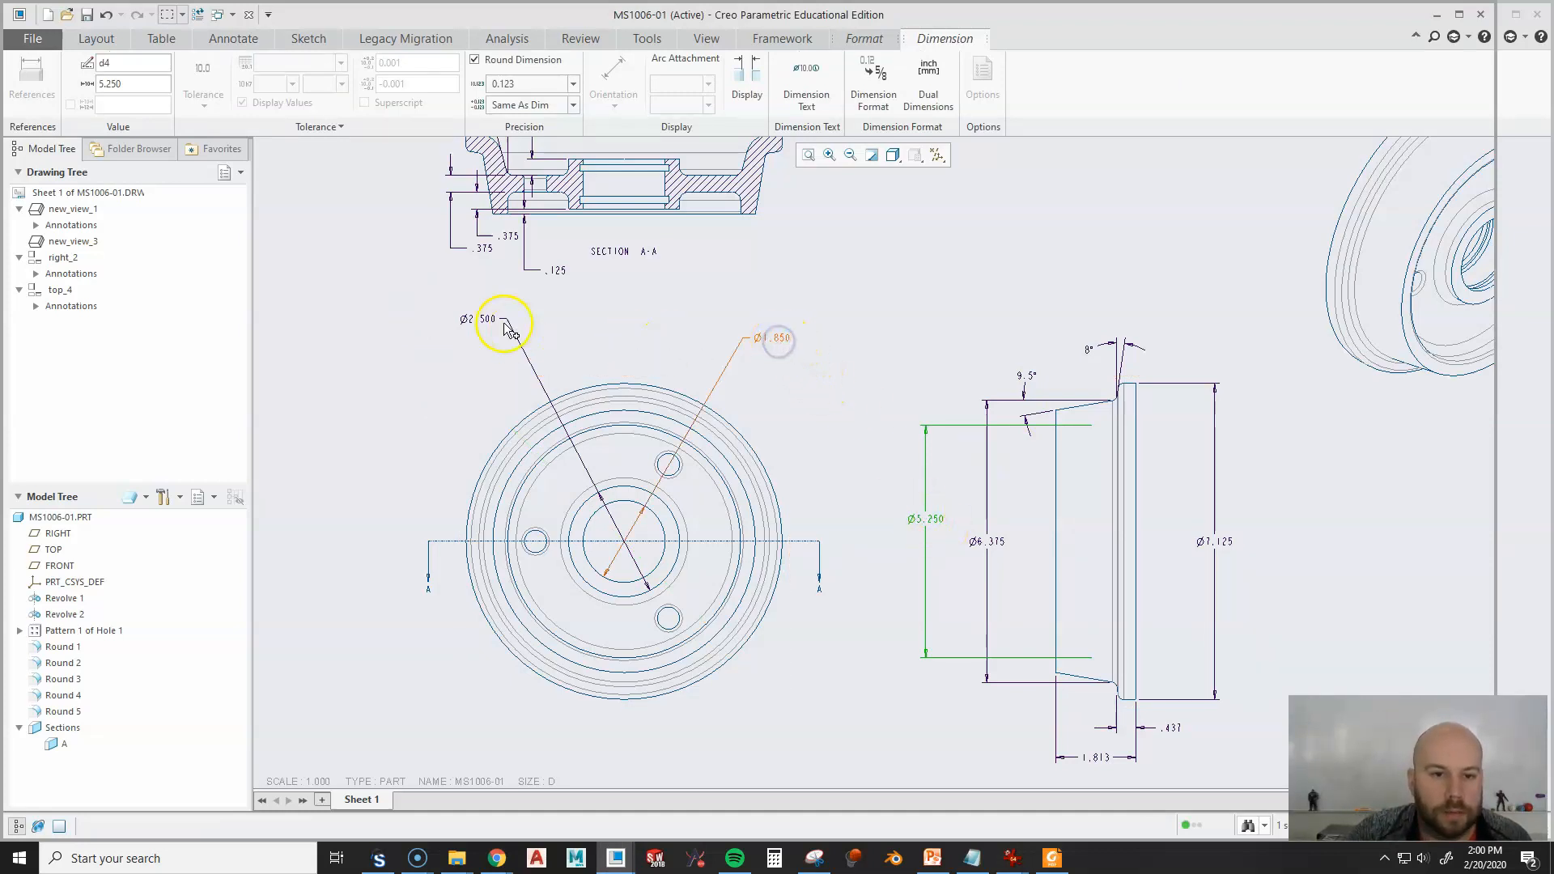
ctrl+click(475, 322)
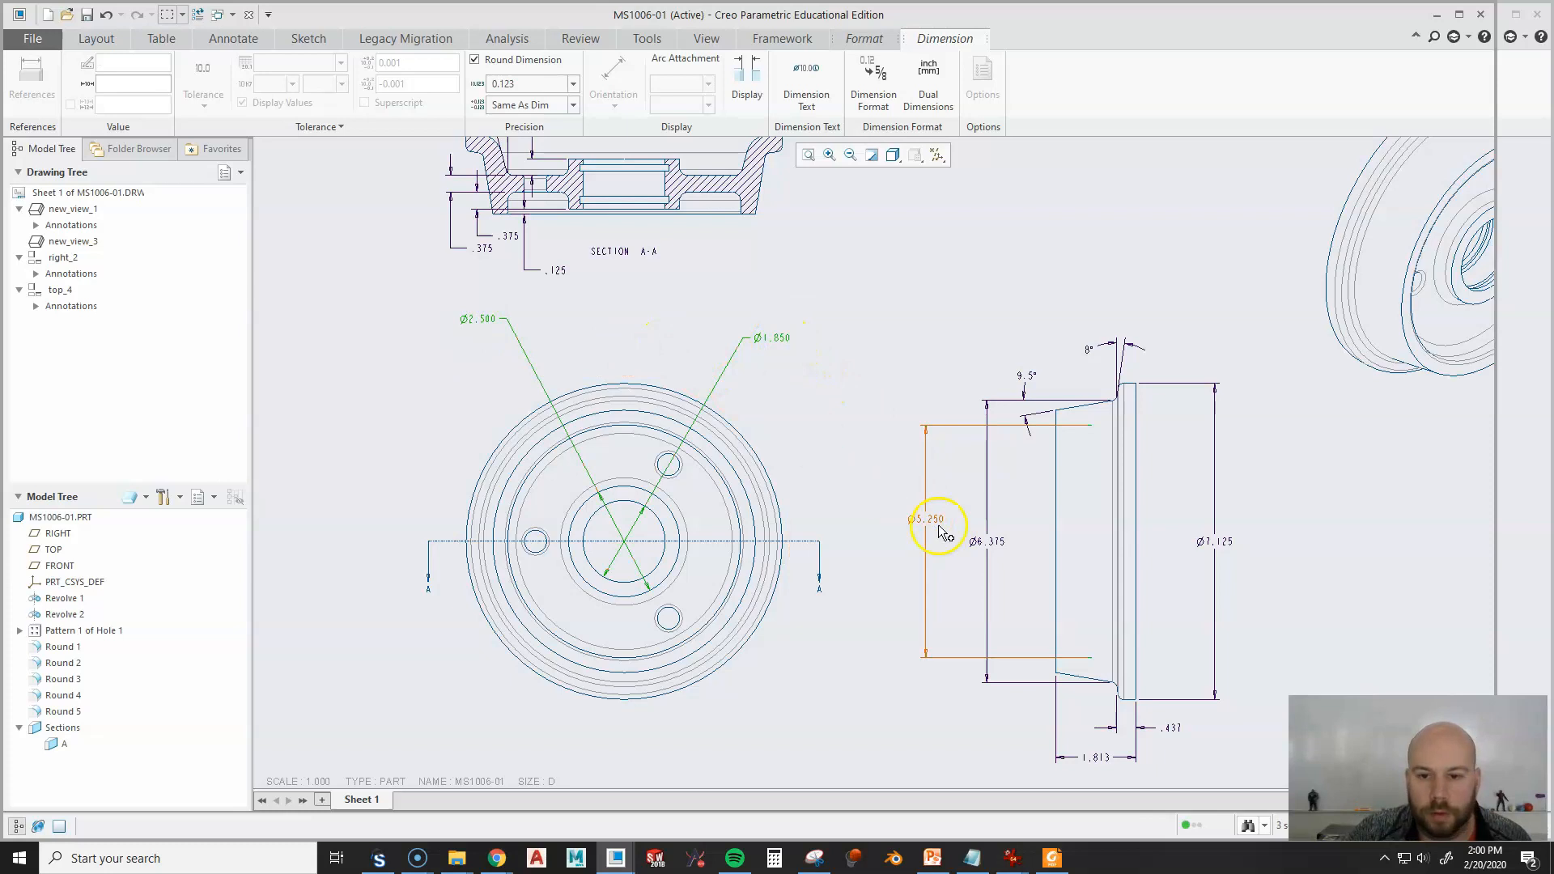
right_click(771, 338)
click(635, 278)
click(634, 191)
middle_drag(895, 263, 891, 447)
click(868, 420)
scroll(605, 296, down, 2)
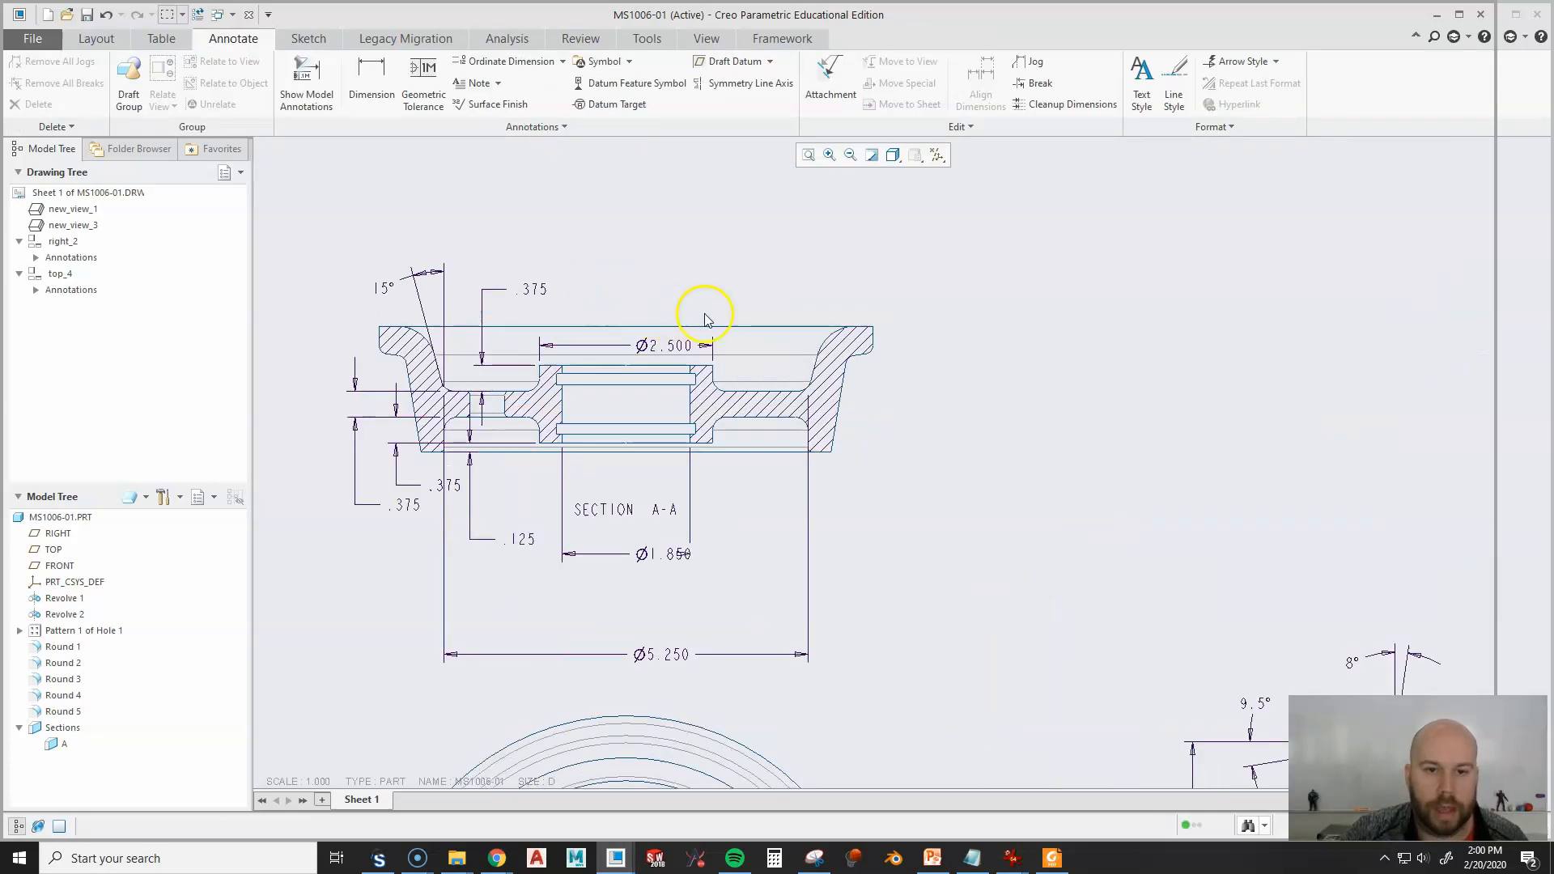
Move the 2.500 diameter dimension above section view A-A and center the 1.850 diameter text between its arrows.
click(666, 350)
drag(666, 350, 621, 251)
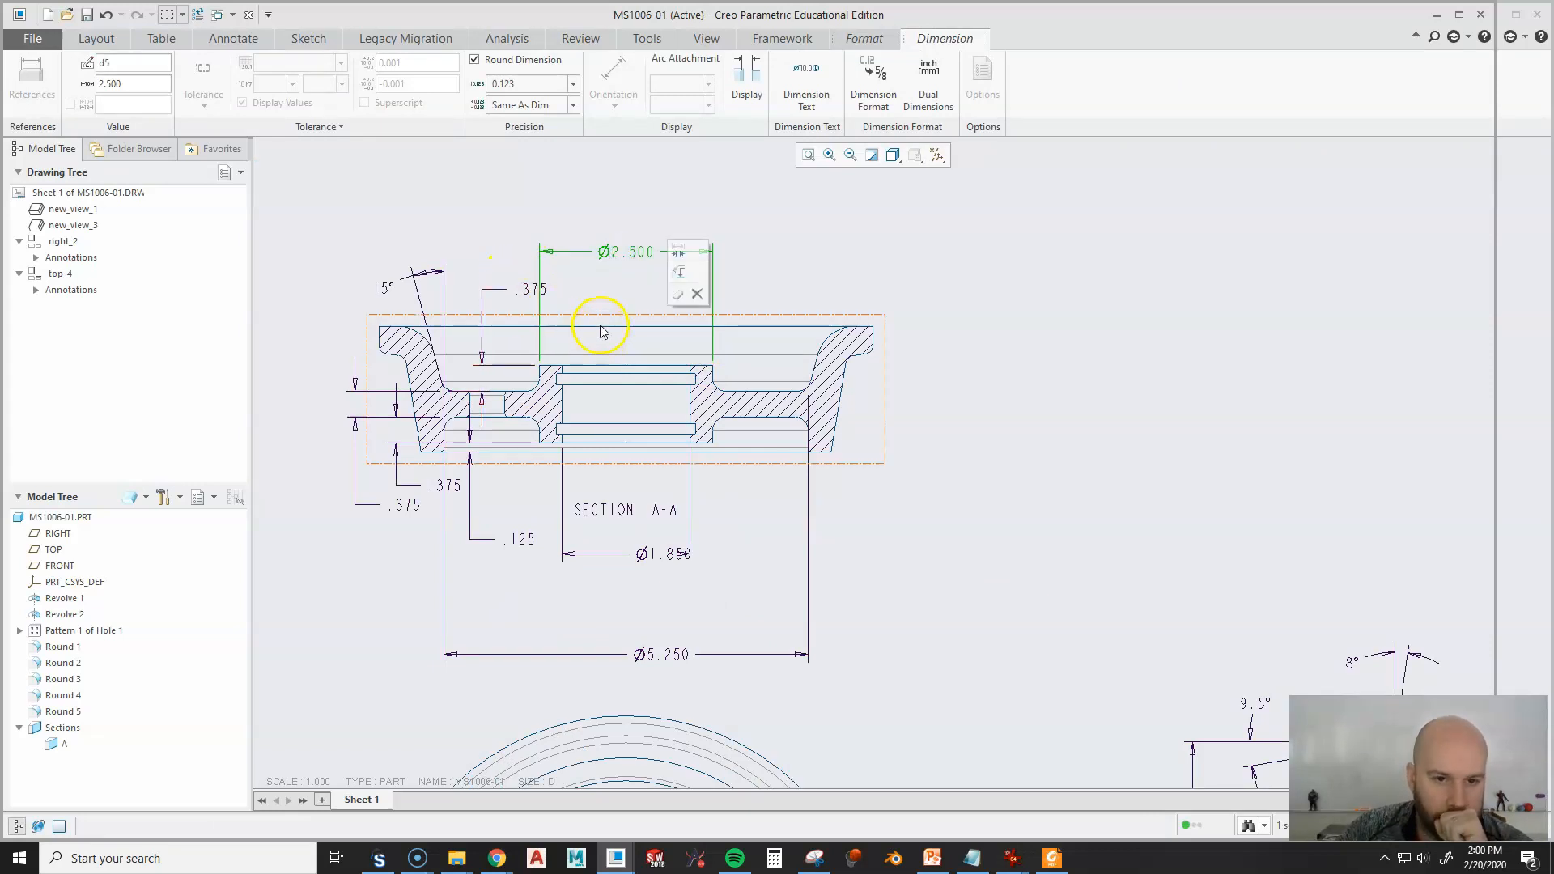
scroll(736, 290, down, 2)
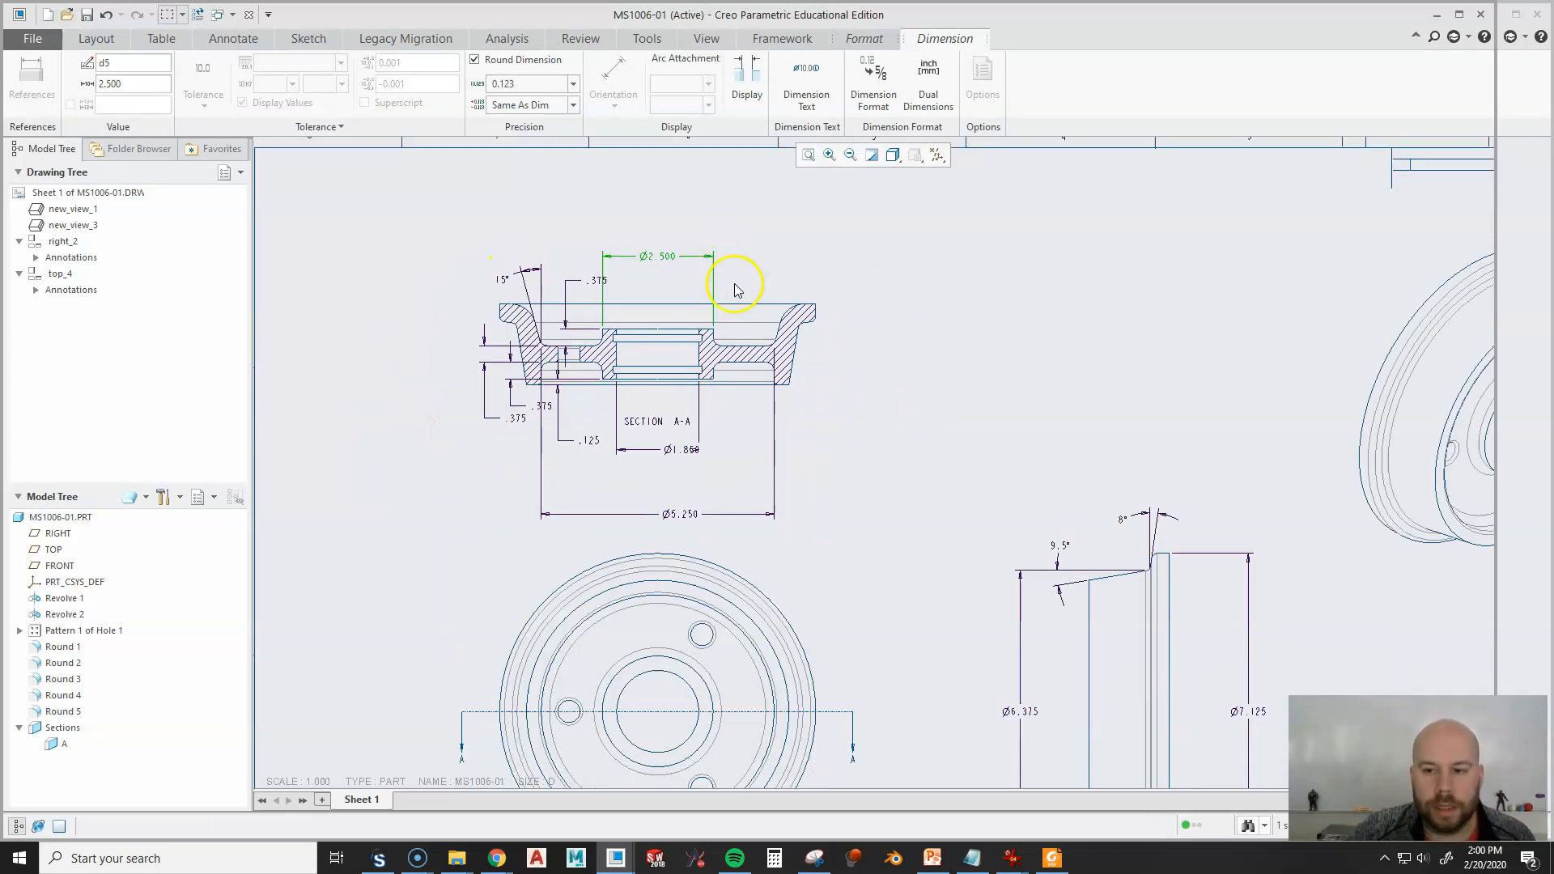
scroll(872, 347, down, 1)
scroll(710, 476, up, 2)
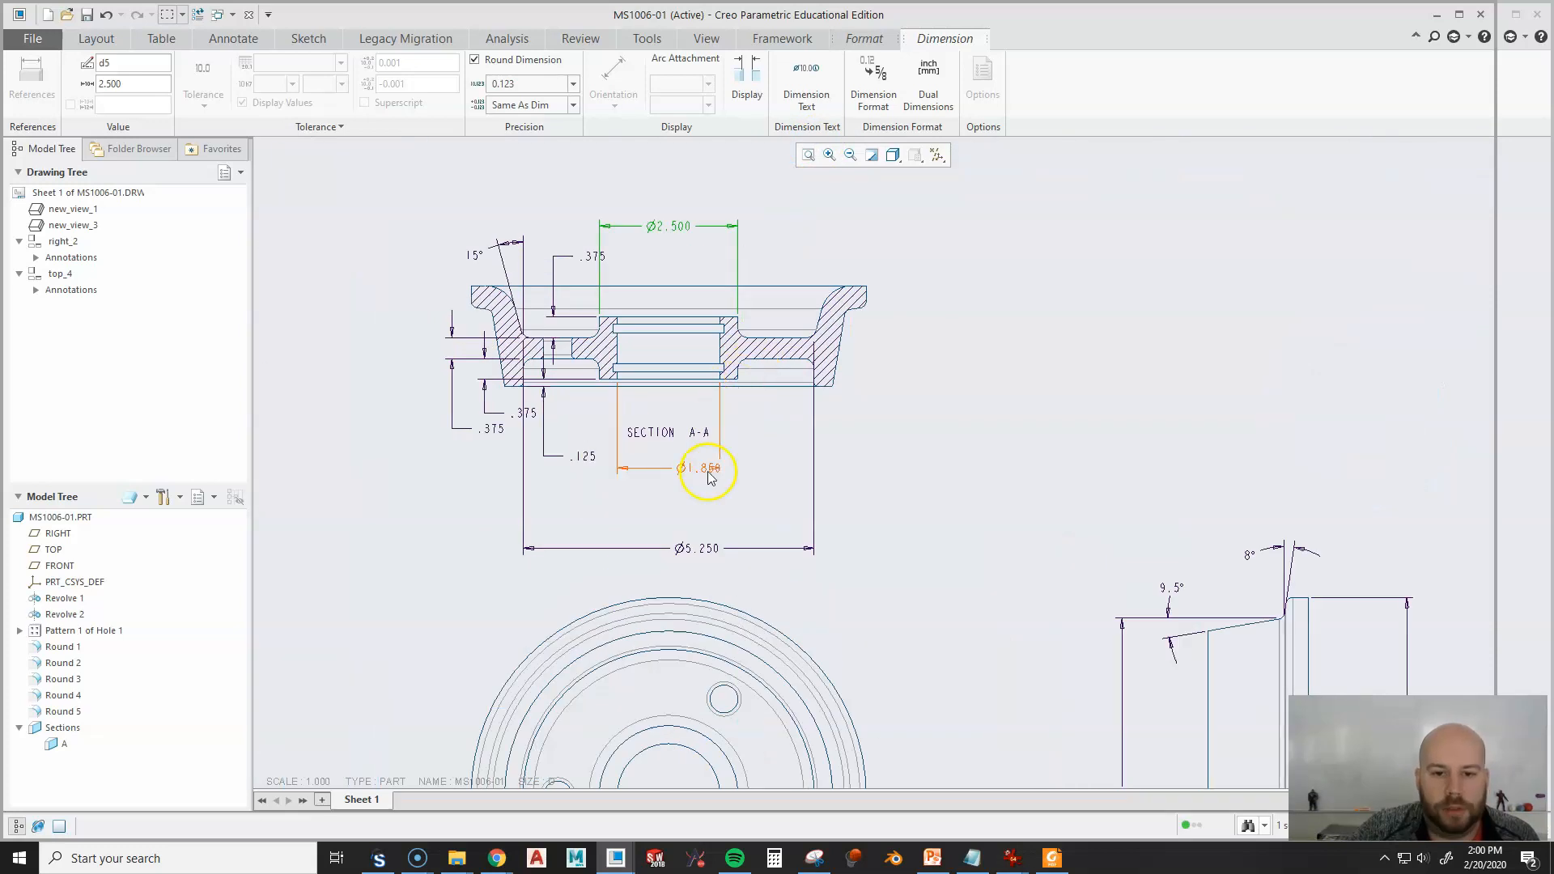
click(701, 472)
mouse_move(693, 465)
mouse_down()
mouse_move(641, 427)
mouse_move(652, 418)
mouse_move(639, 518)
mouse_move(654, 567)
mouse_move(677, 480)
mouse_up()
Move the SECTION A-A label below the view's dimensions and bring the 5.250 diameter dimension closer to the section view.
click(648, 434)
click(698, 547)
scroll(534, 364, down, 4)
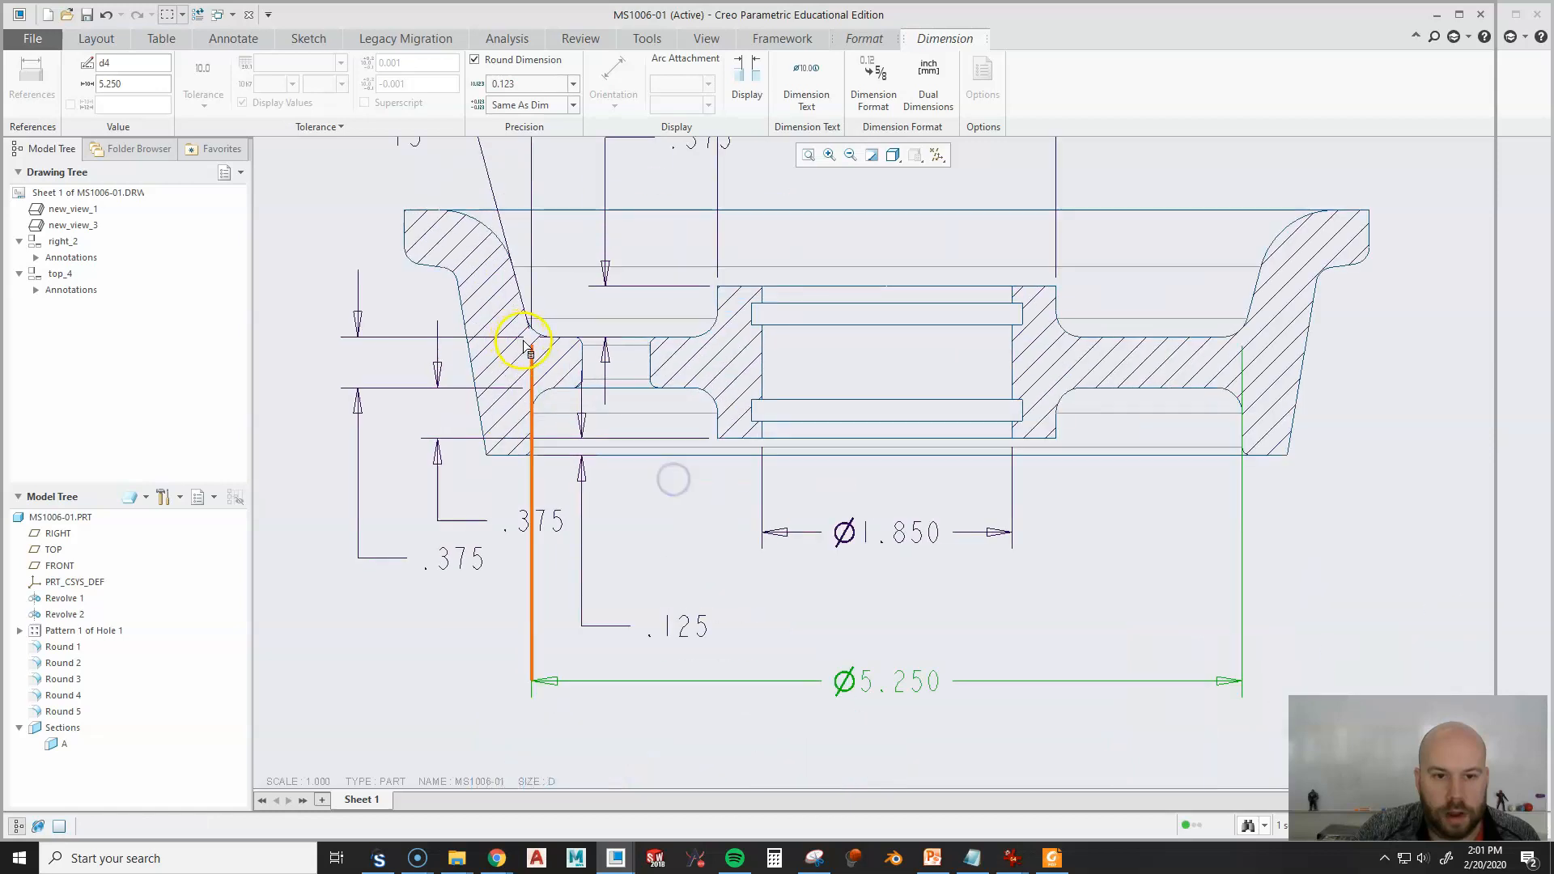
scroll(624, 486, up, 3)
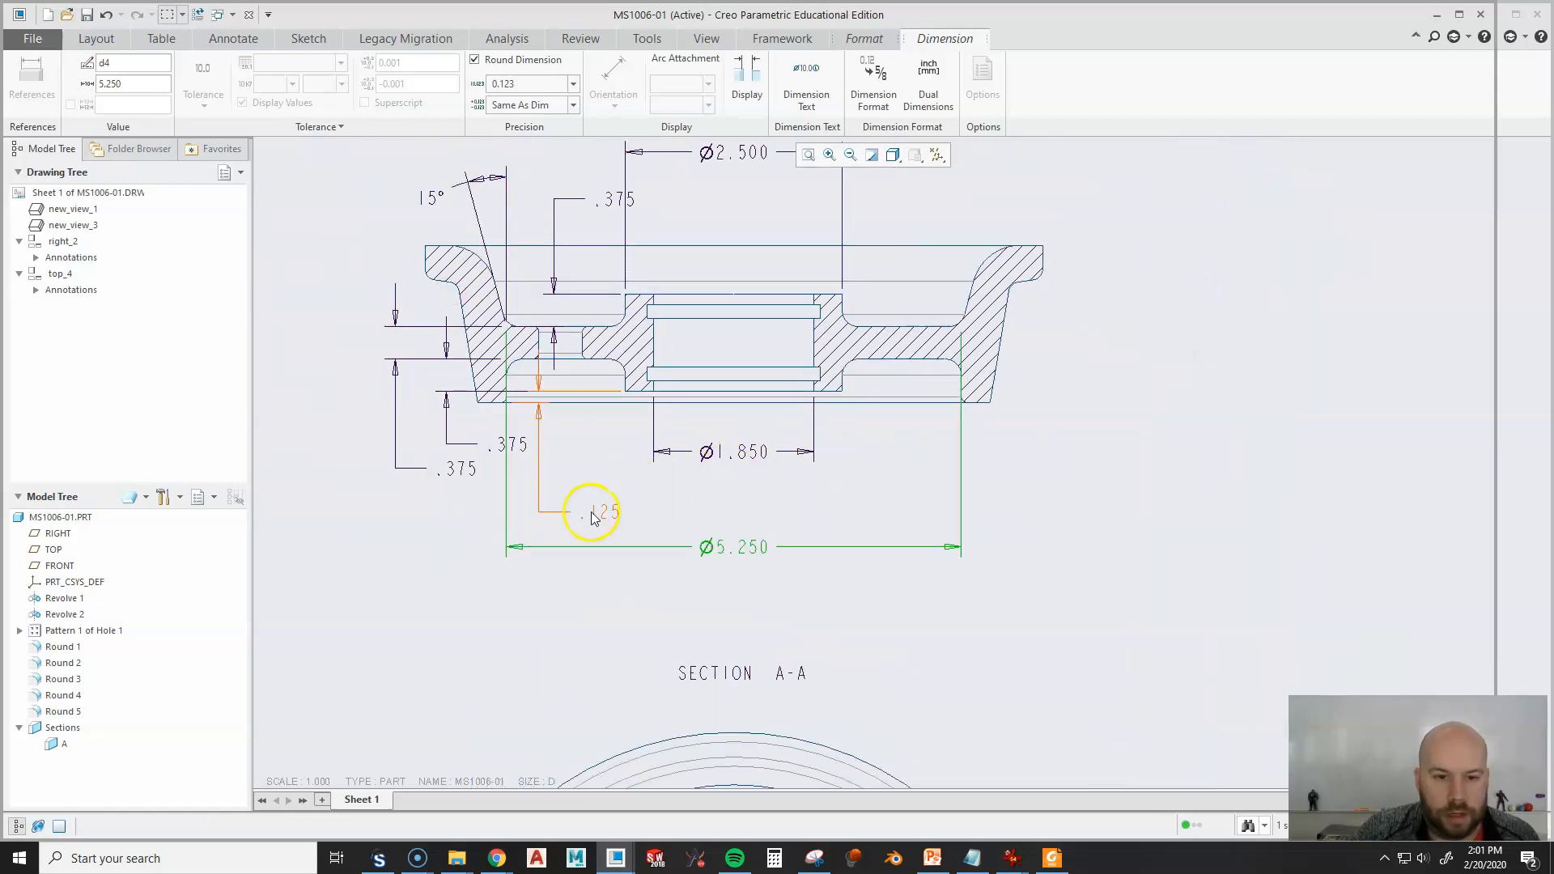
scroll(670, 558, up, 2)
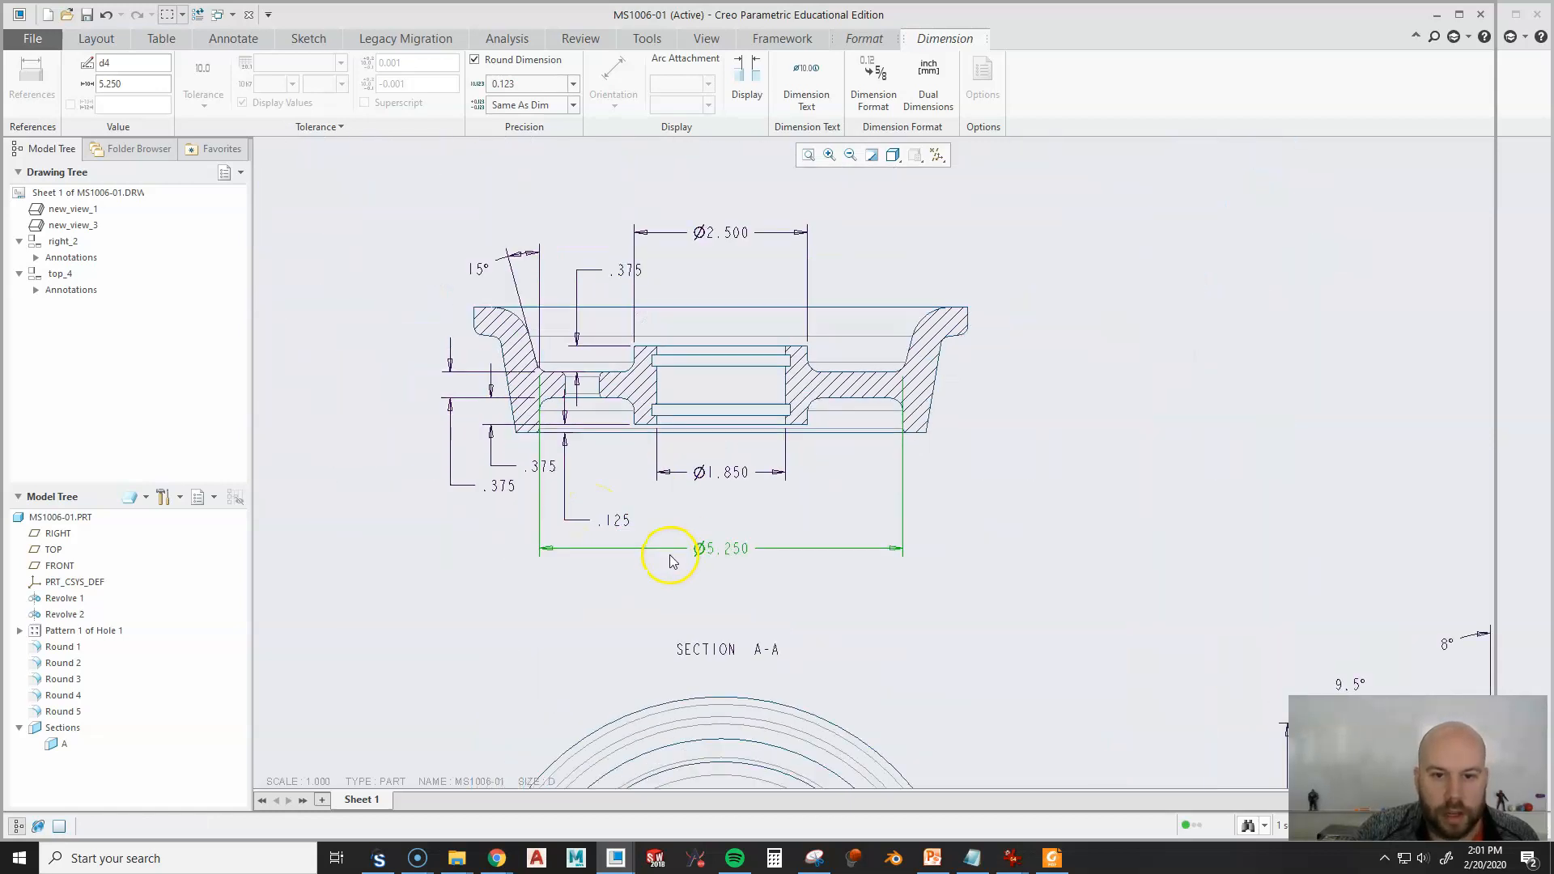
scroll(912, 581, up, 1)
mouse_move(950, 548)
middle_down()
mouse_move(929, 379)
mouse_move(873, 424)
middle_up()
scroll(641, 259, down, 1)
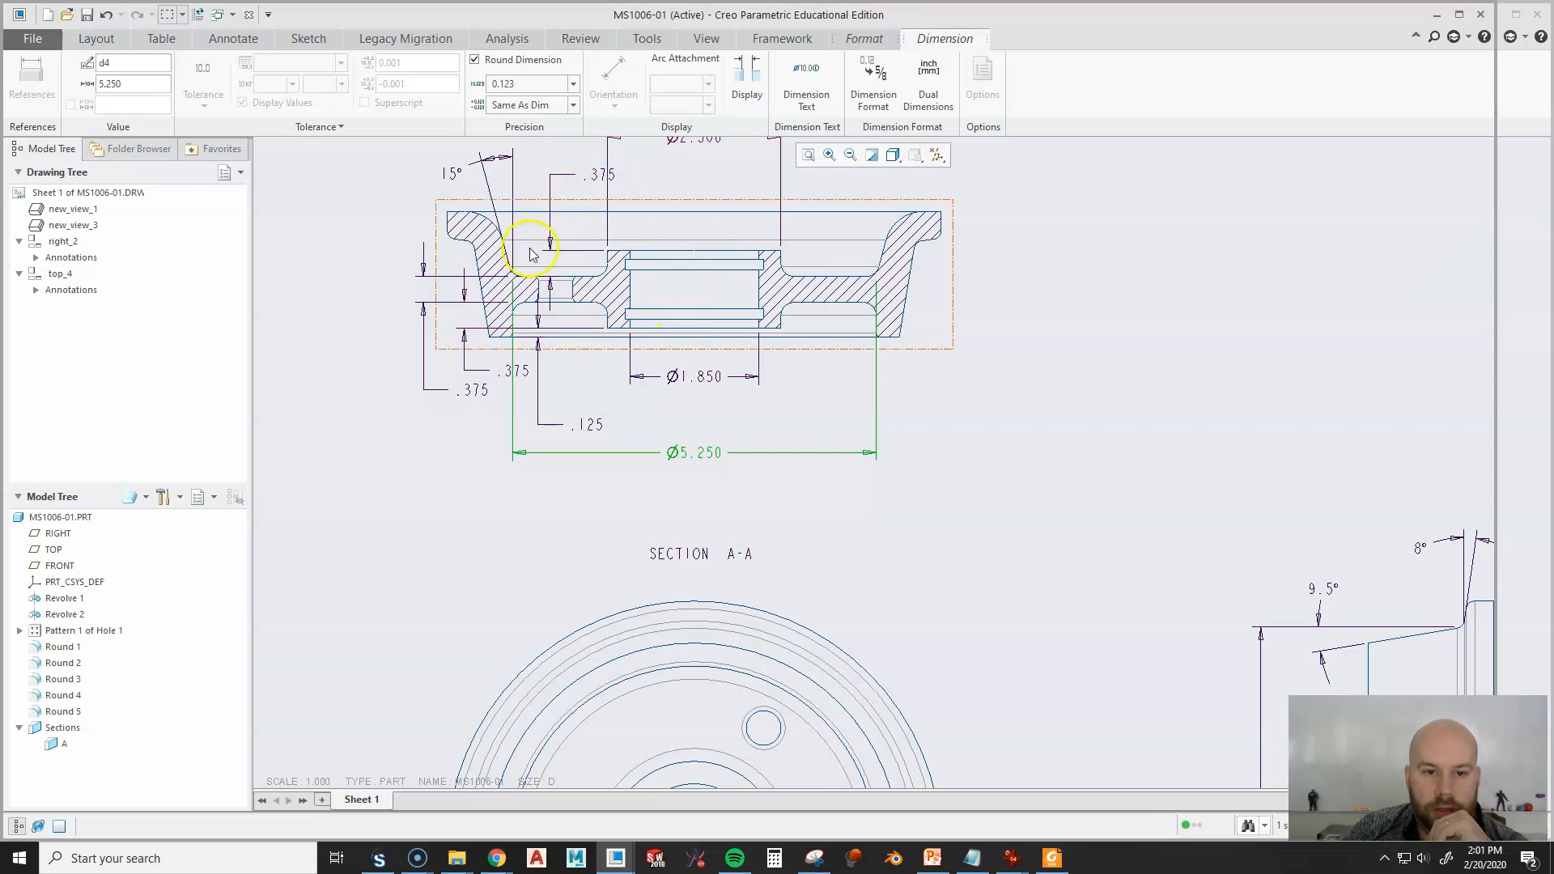
scroll(961, 522, up, 4)
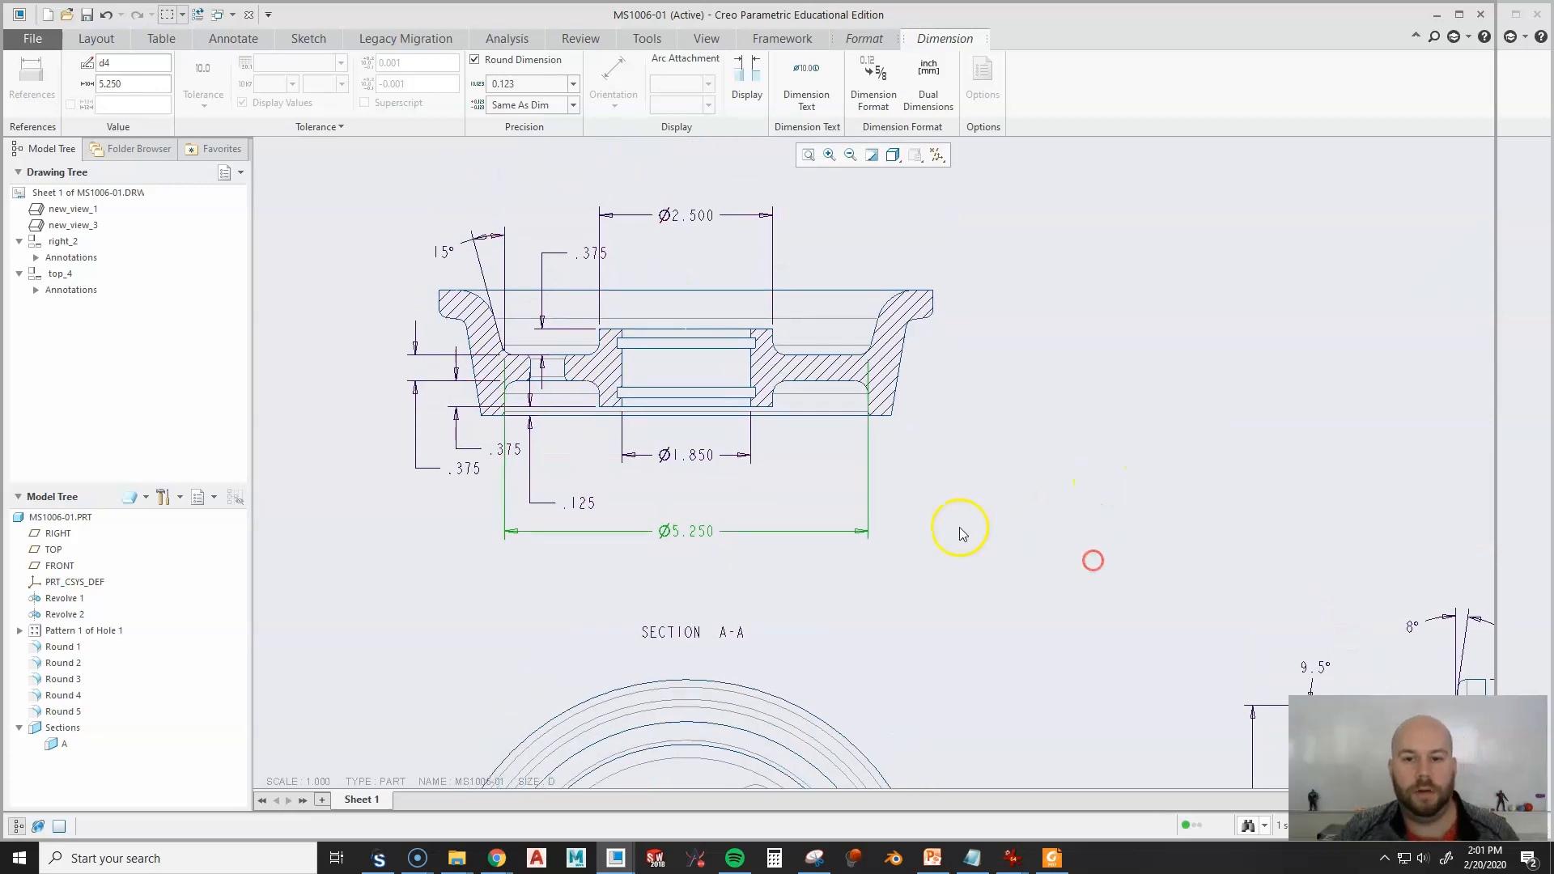
scroll(756, 392, down, 2)
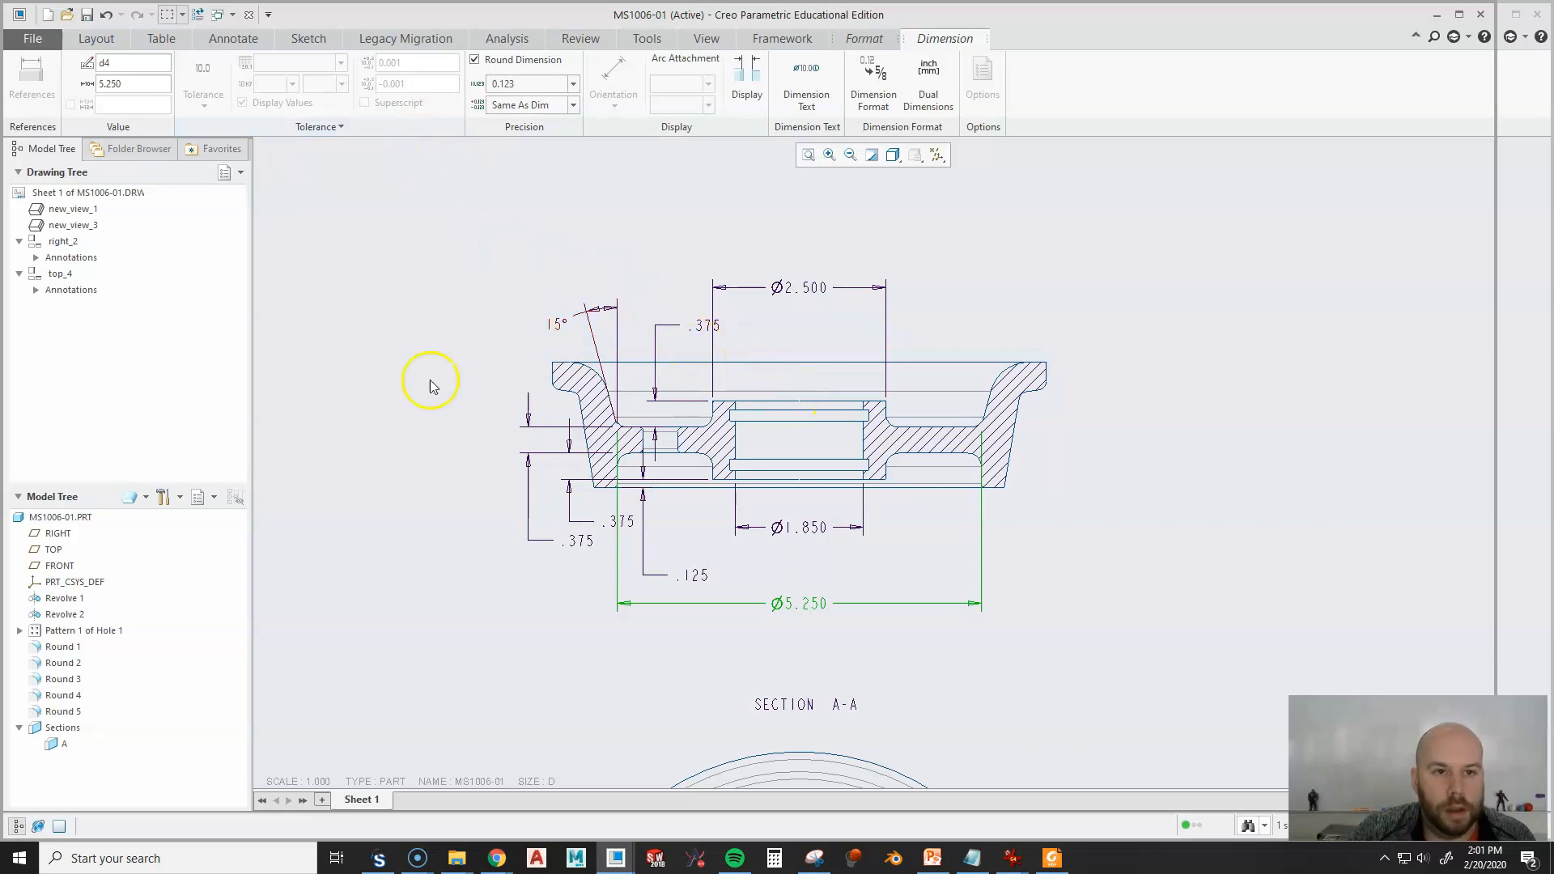
click(1269, 424)
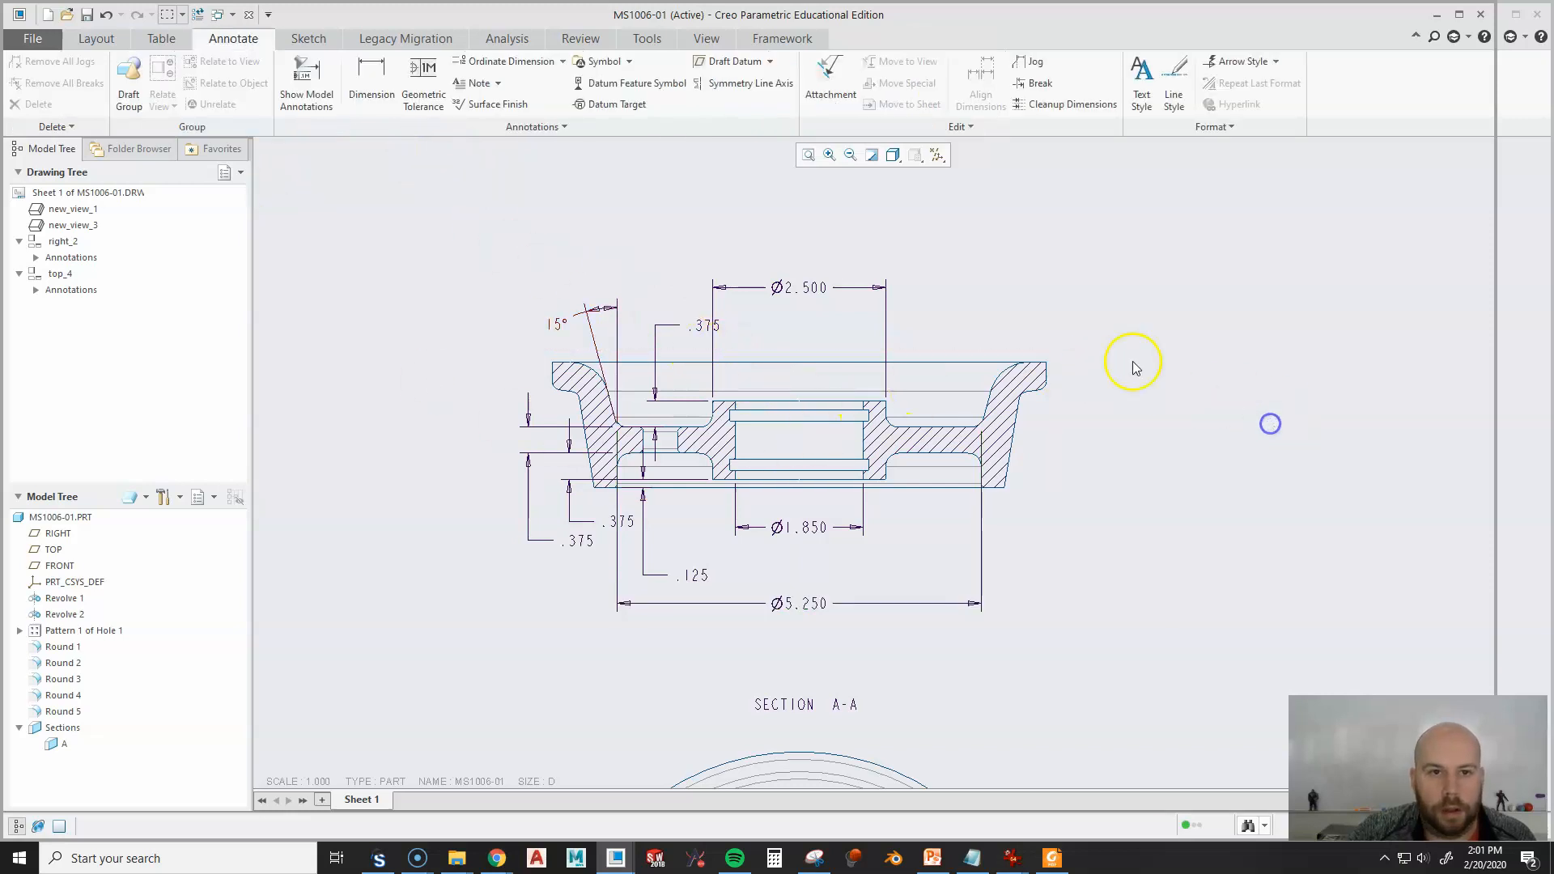
Start a detailed view of section A-A with its center point on the hub's left bore edge.
click(91, 38)
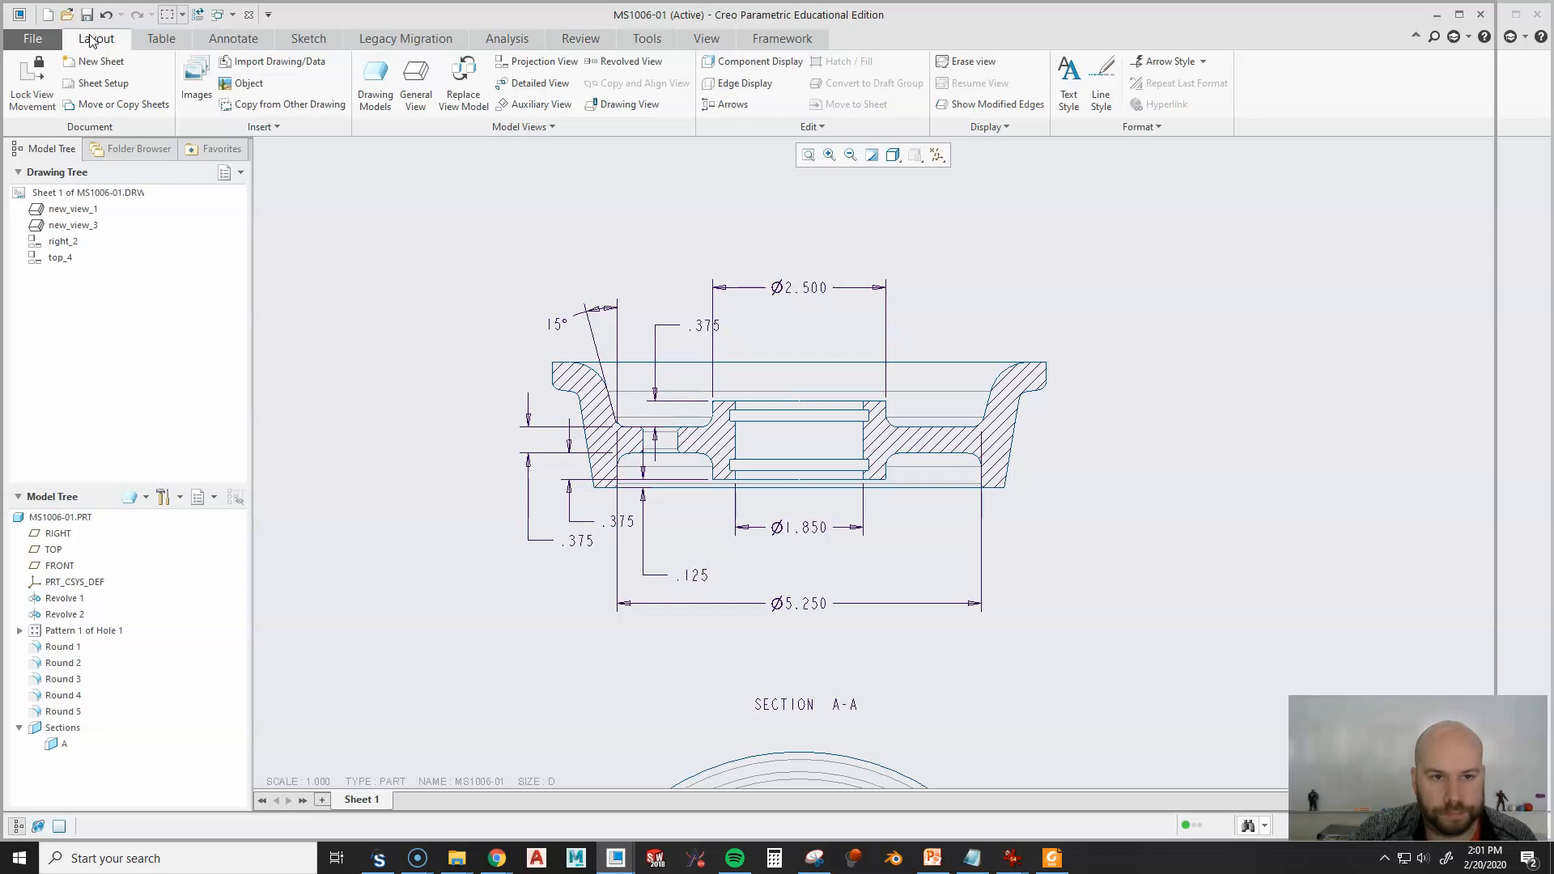
click(540, 84)
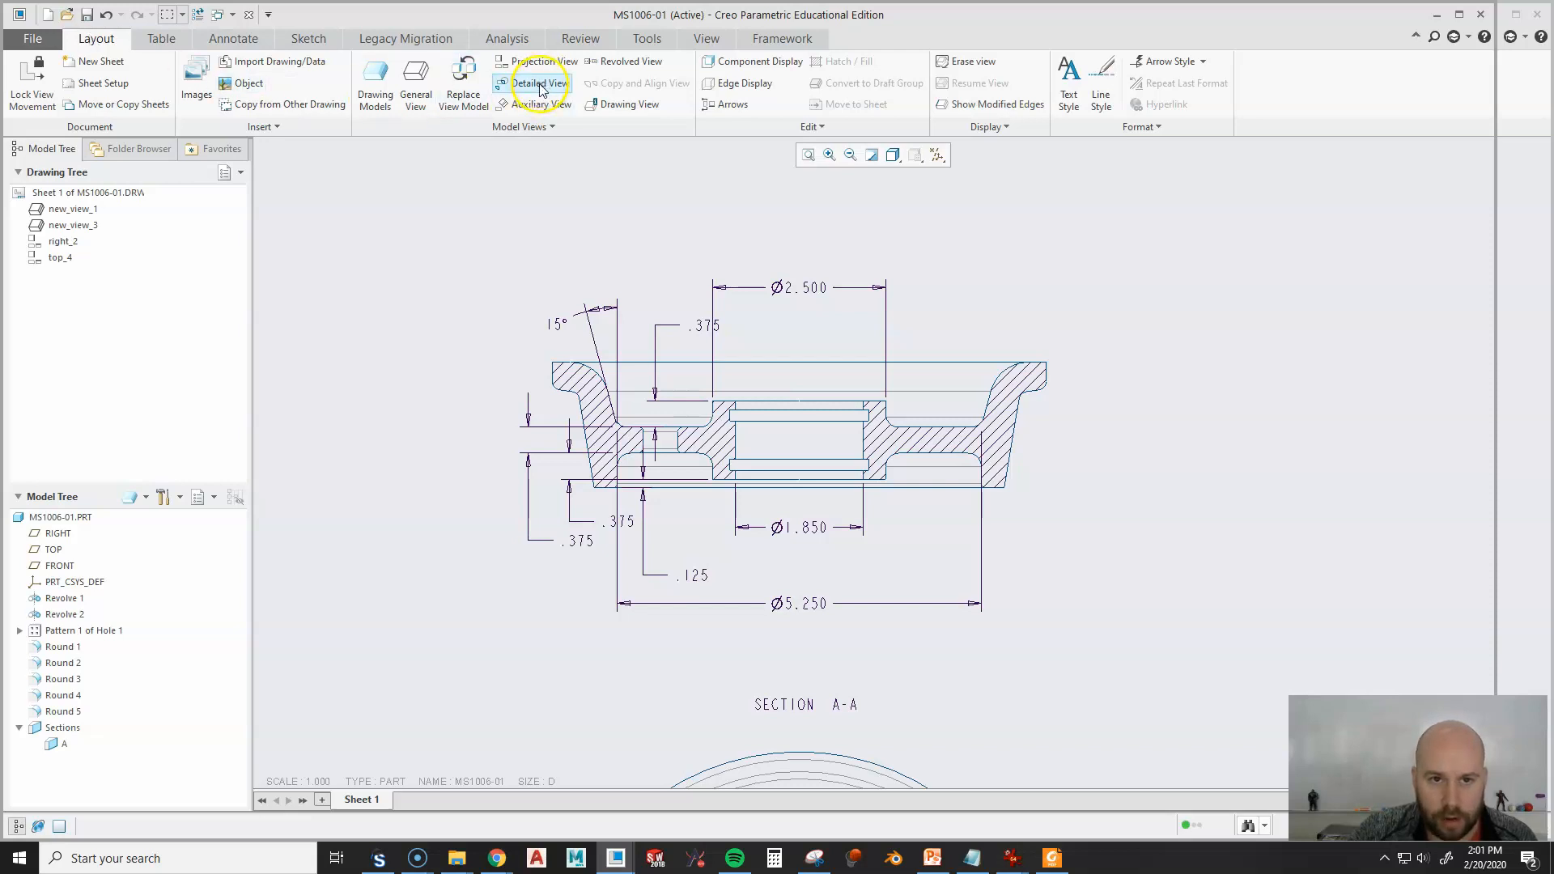
right_click(1056, 289)
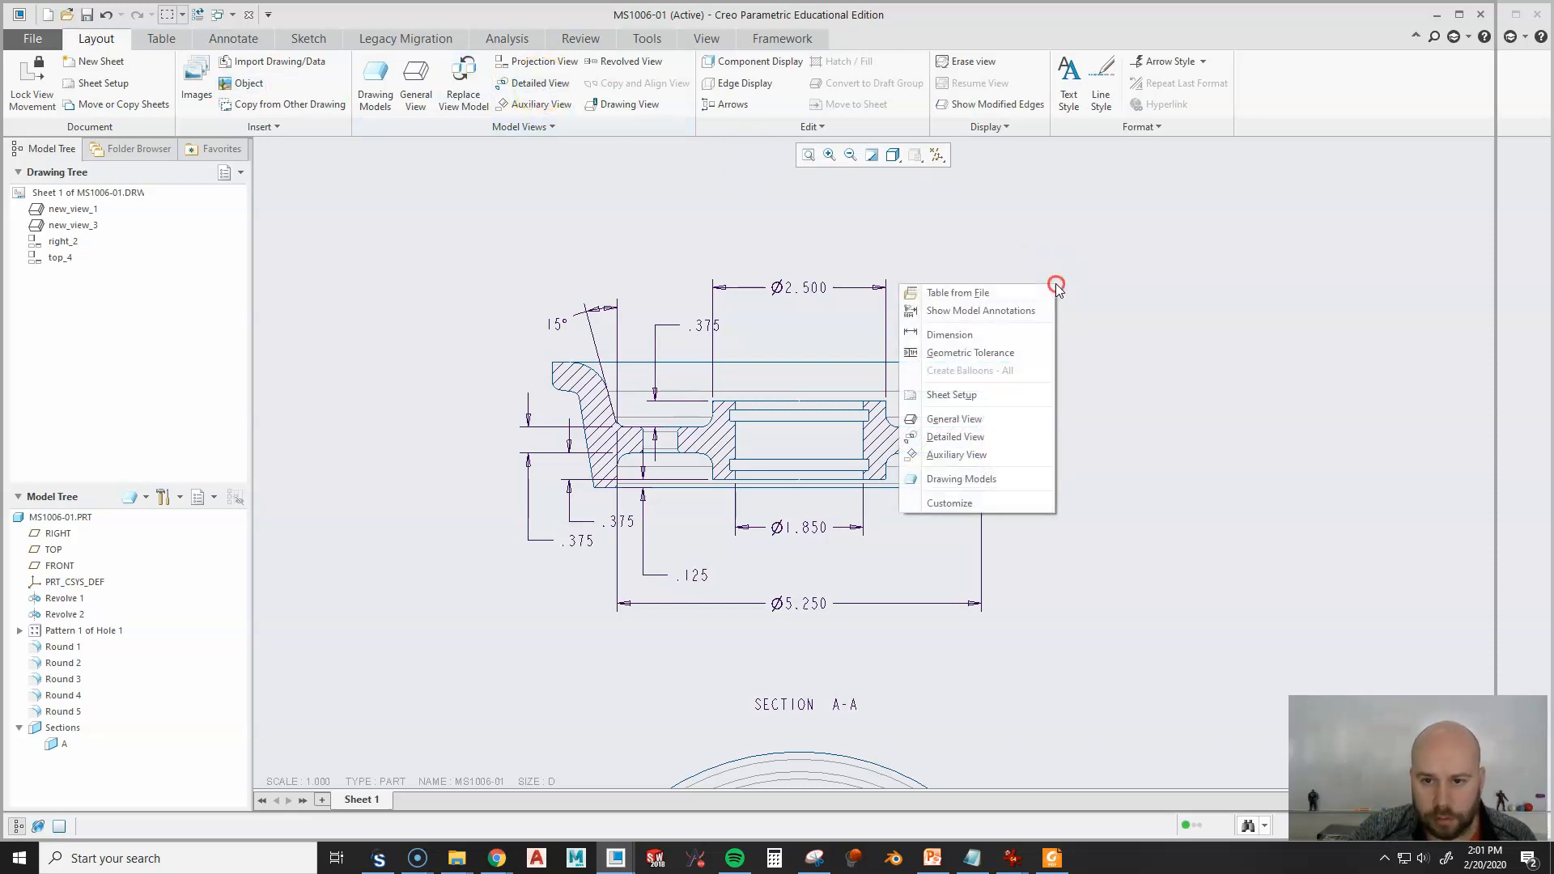
click(958, 441)
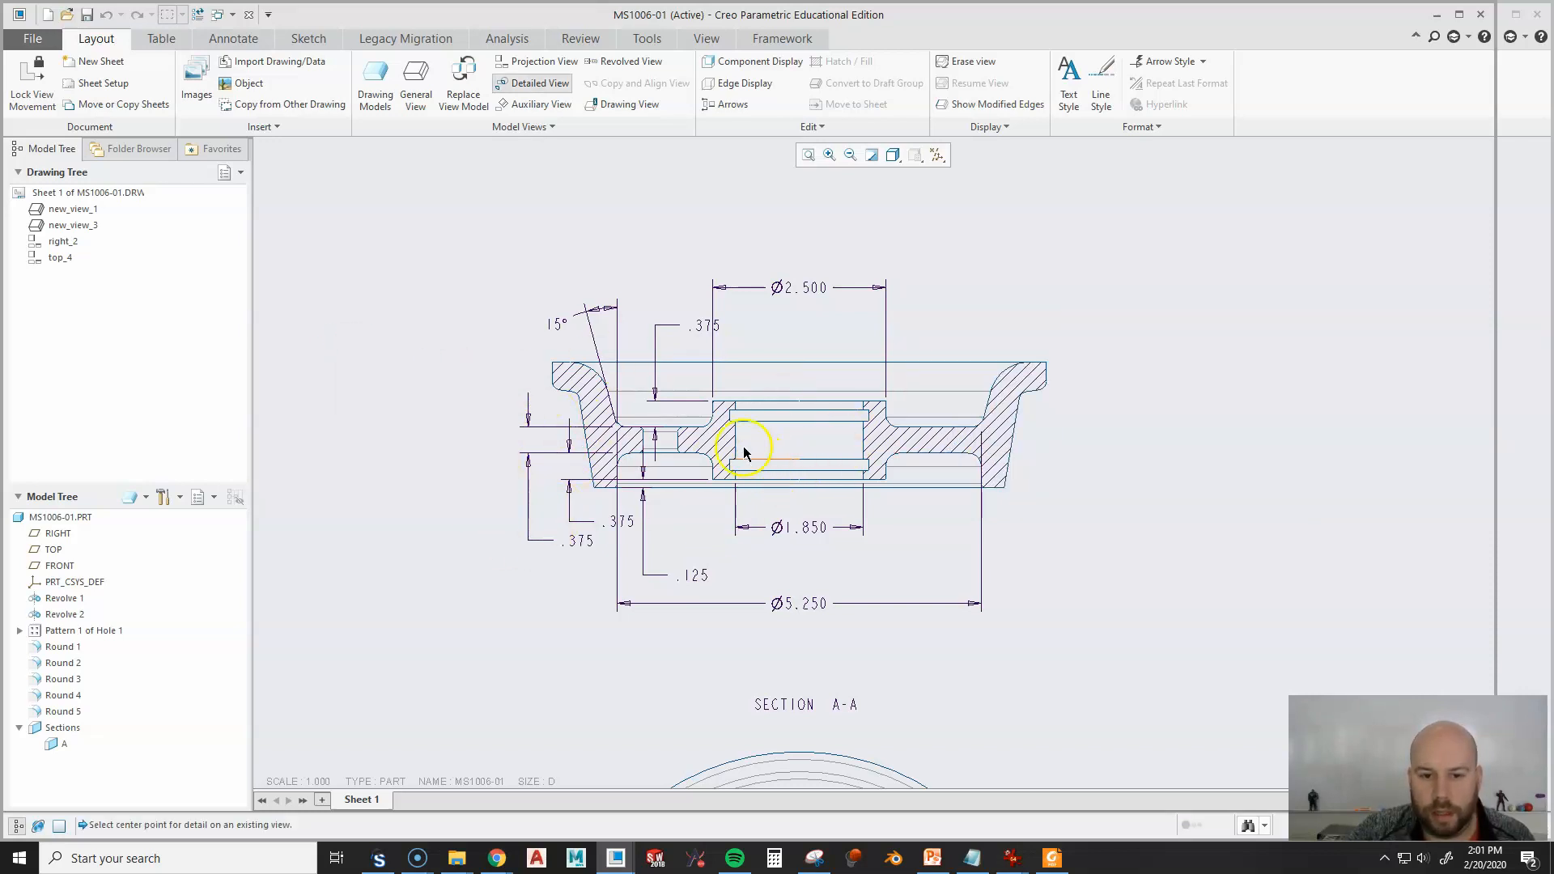
scroll(743, 451, up, 5)
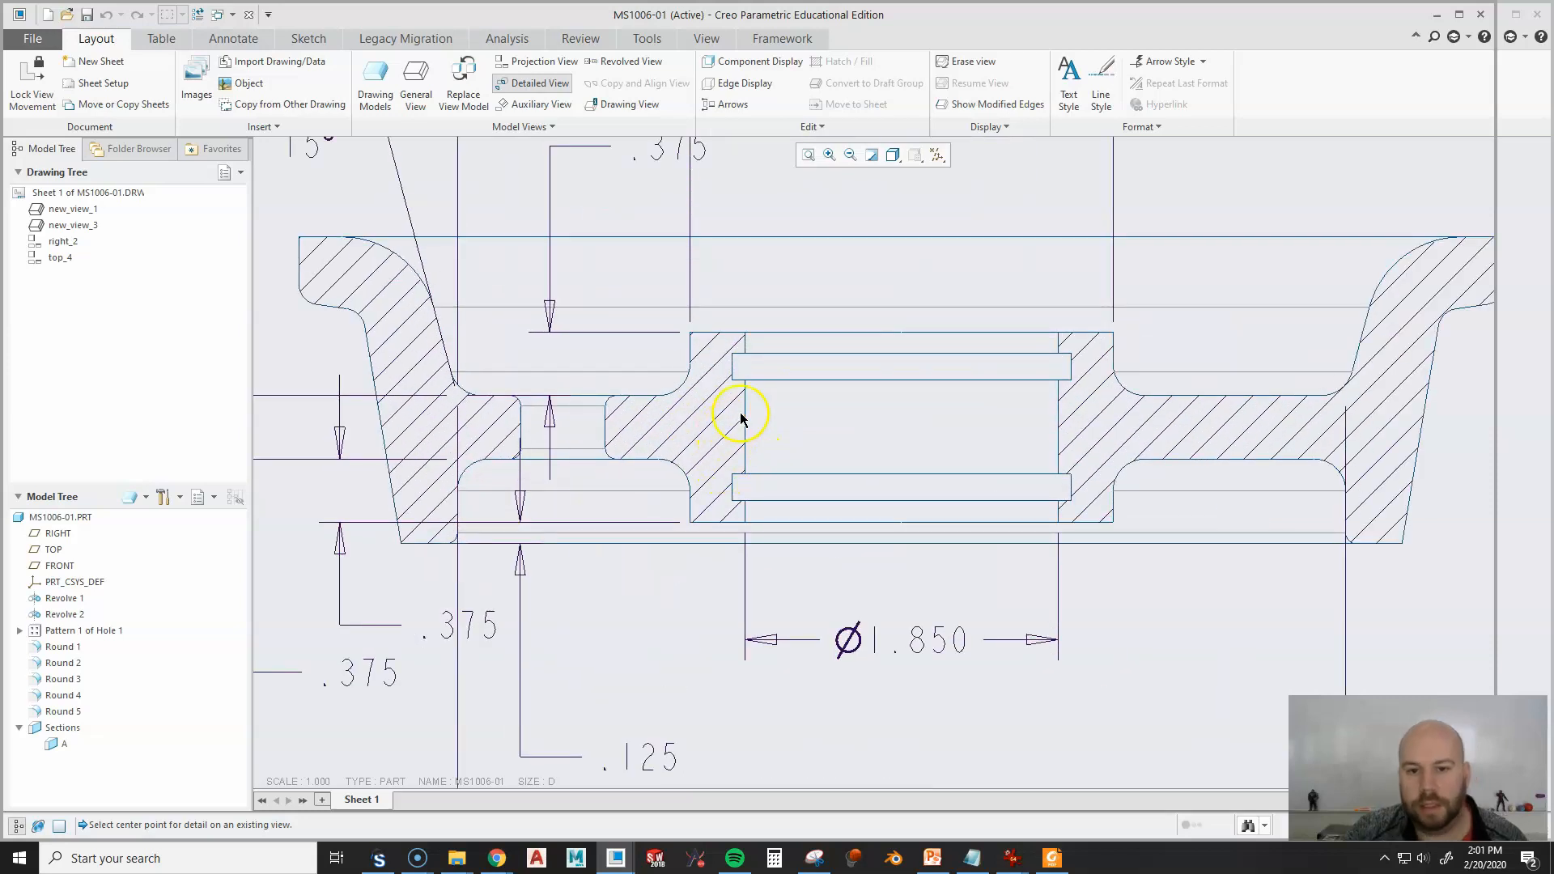
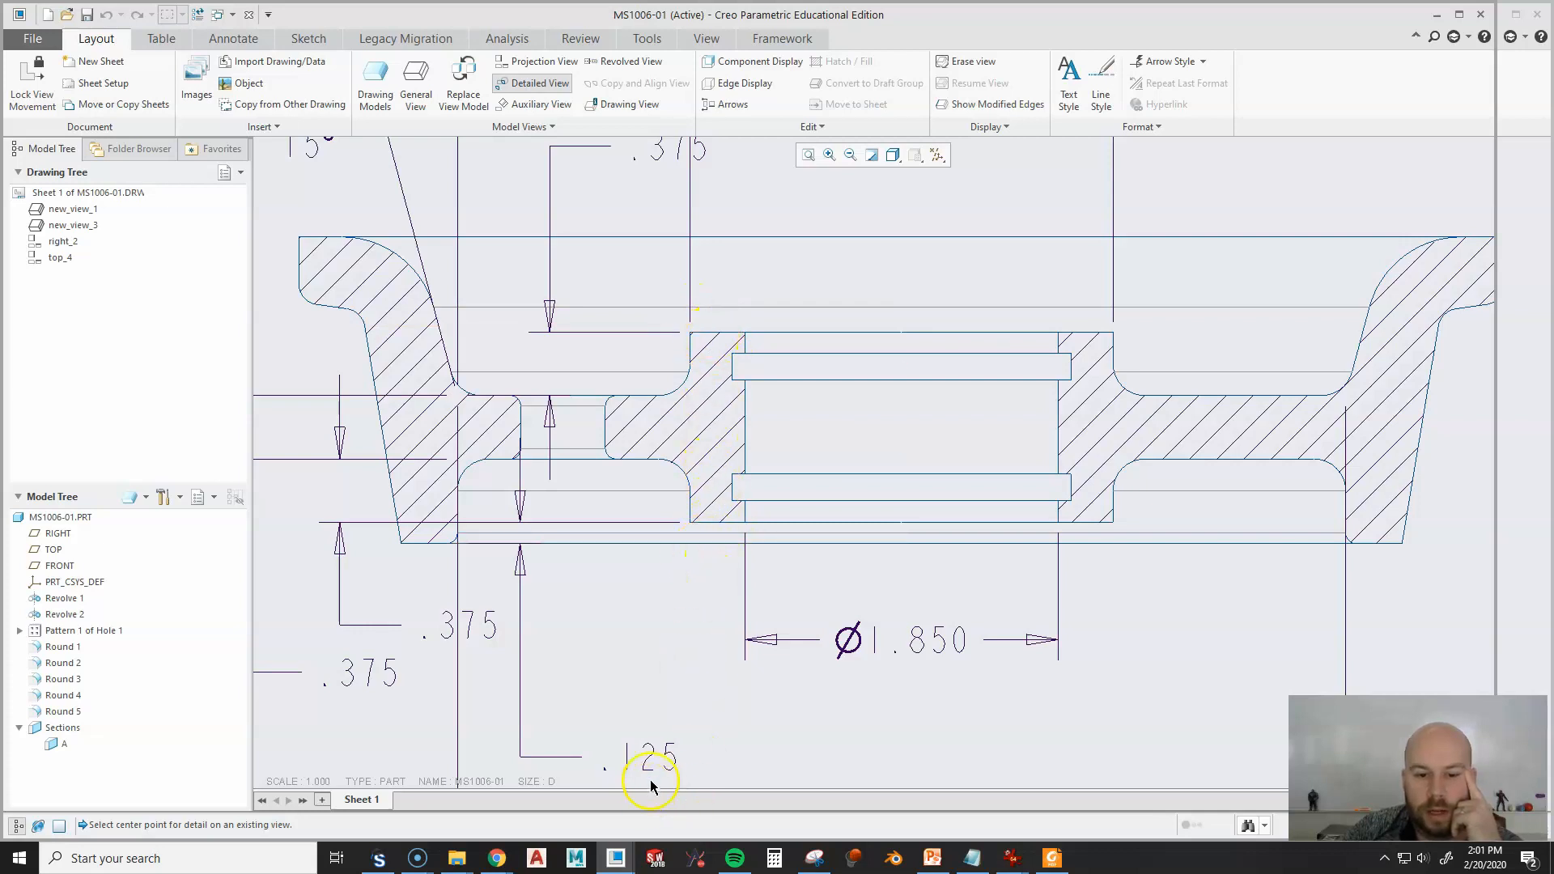
click(745, 430)
scroll(687, 558, up, 1)
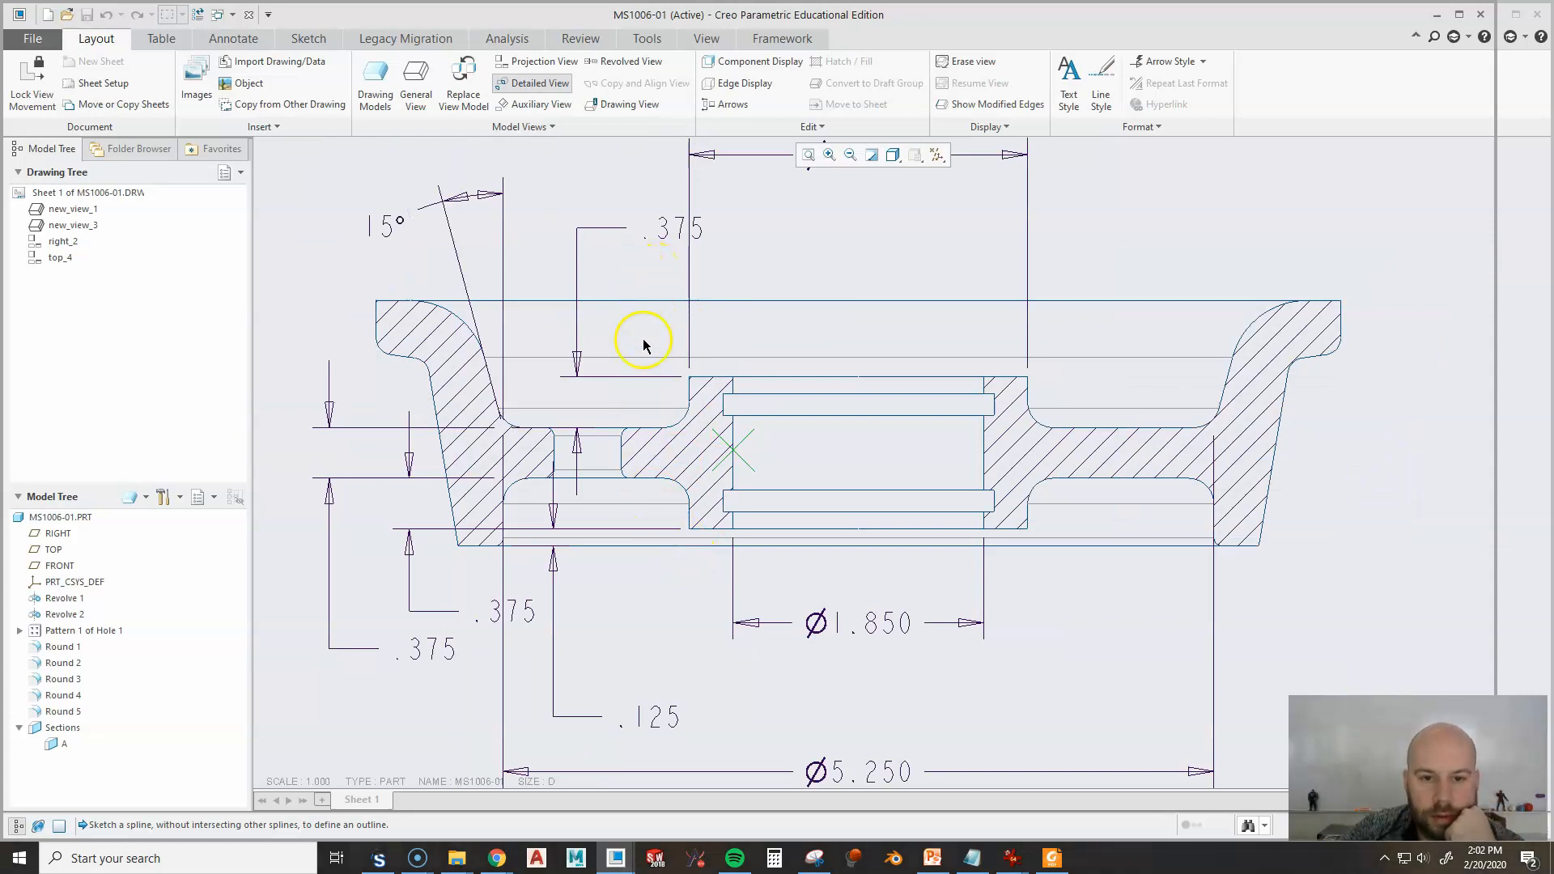
scroll(659, 574, down, 1)
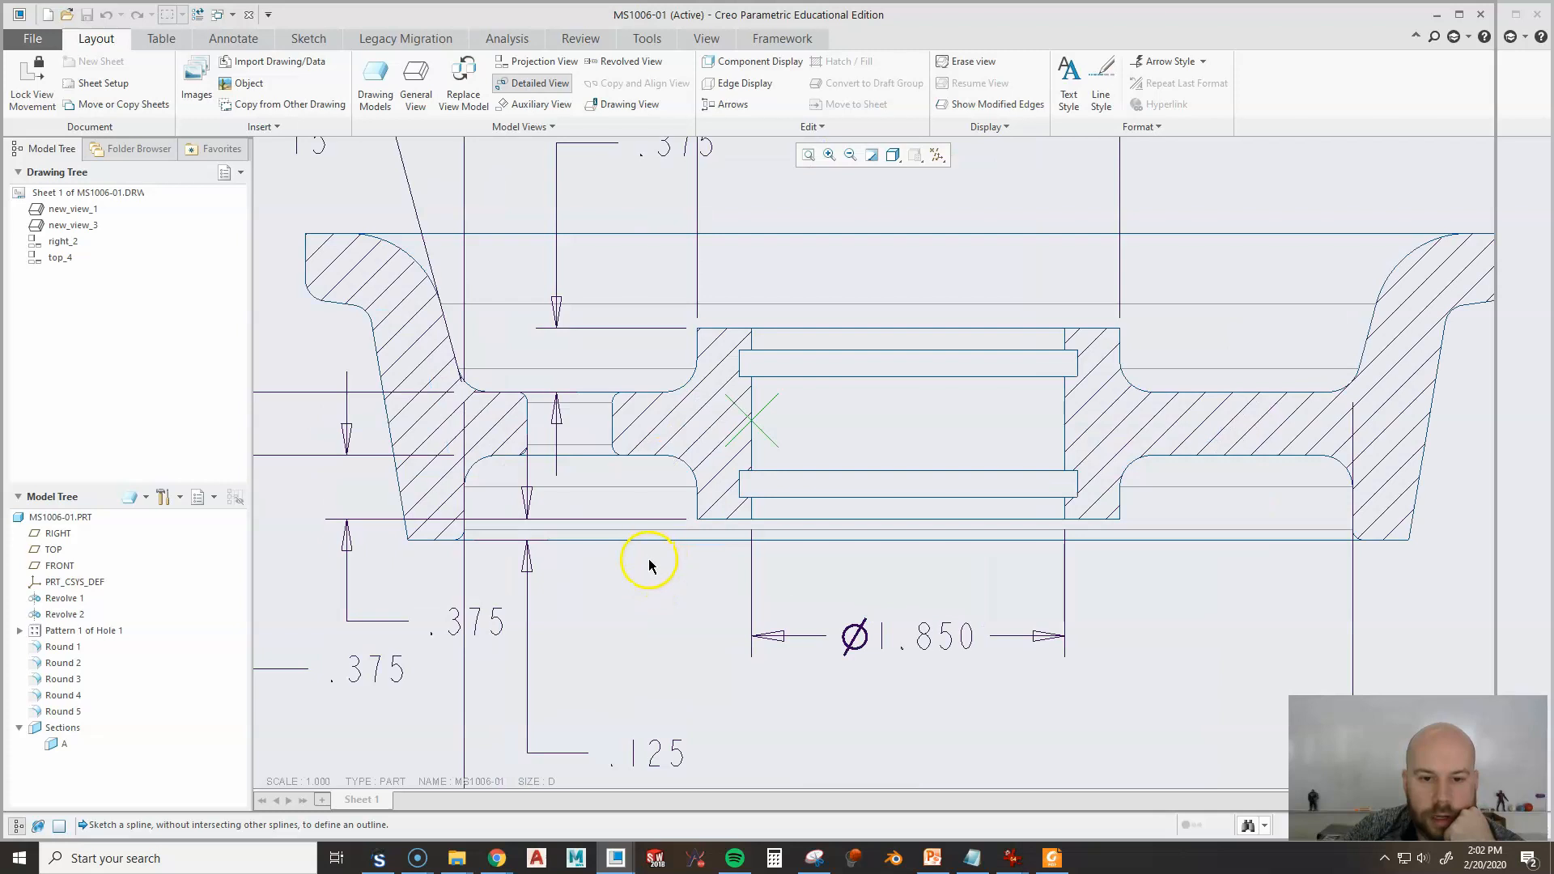
Try to outline the detail area with an open spline through the web, just right of the small hole.
click(627, 558)
click(642, 509)
click(625, 476)
click(643, 438)
click(632, 372)
click(632, 356)
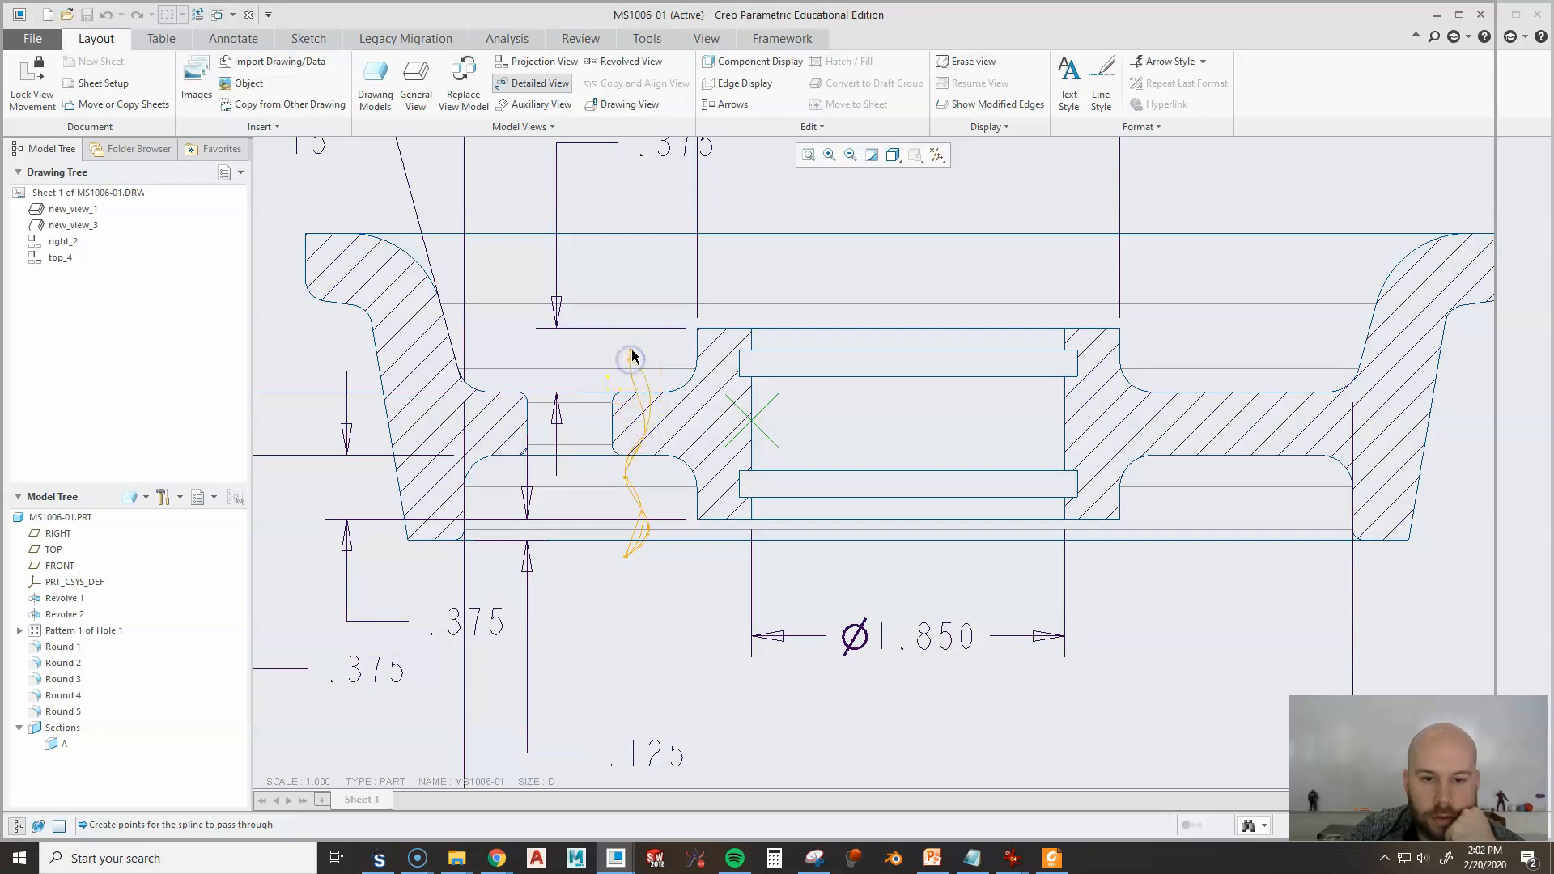
middle_click(640, 334)
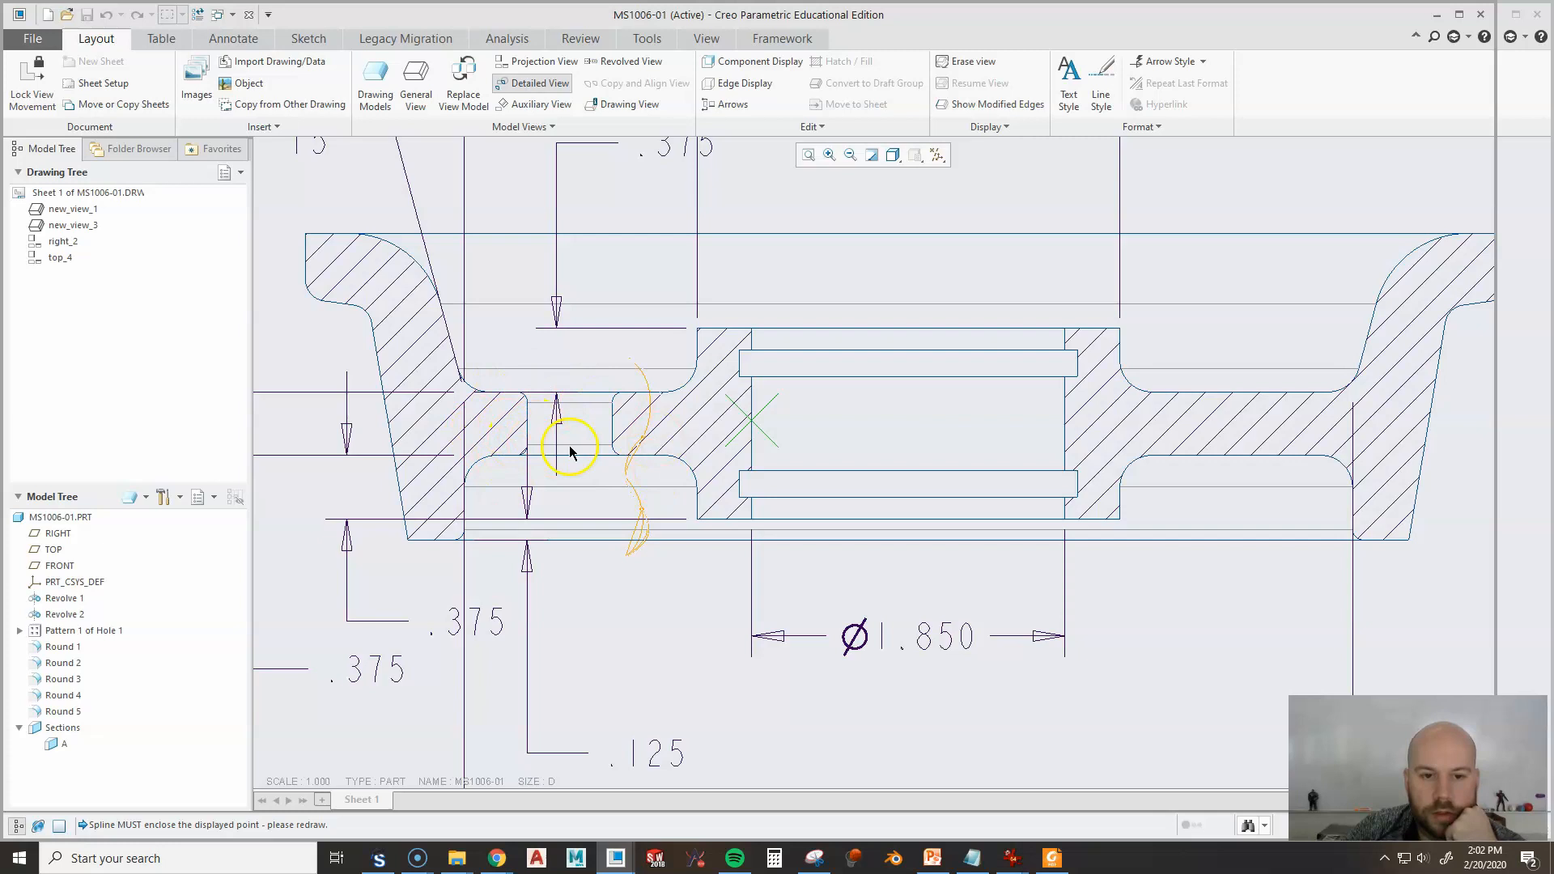
Sketch a spline outline enclosing the web hole and left hub wall, and place the detail view right of section A-A.
click(495, 558)
click(495, 484)
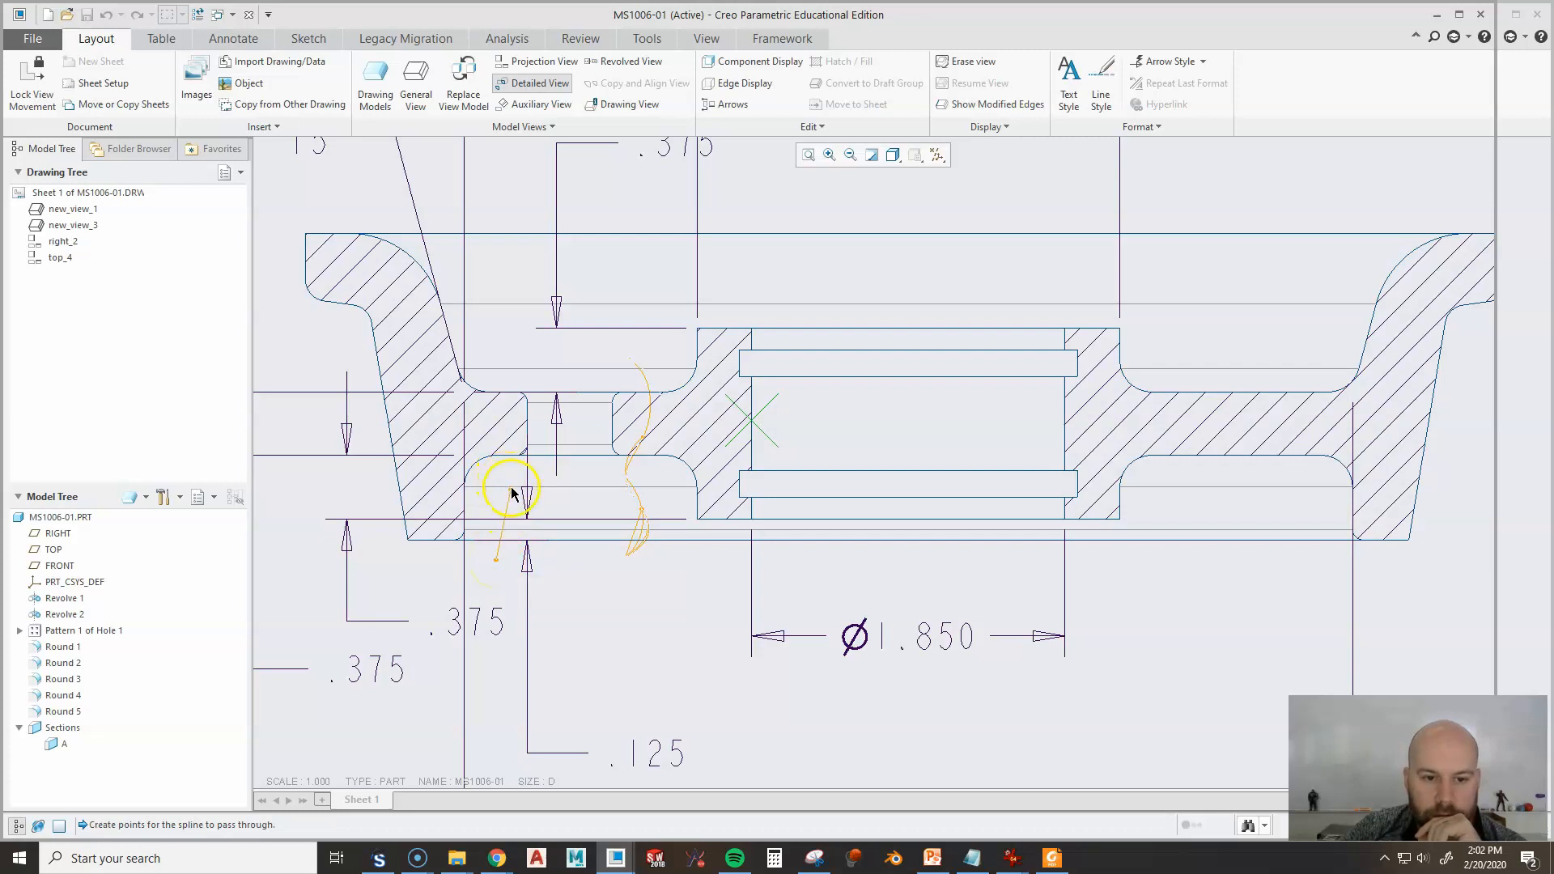
click(495, 462)
click(500, 431)
click(491, 373)
click(495, 322)
middle_click(498, 310)
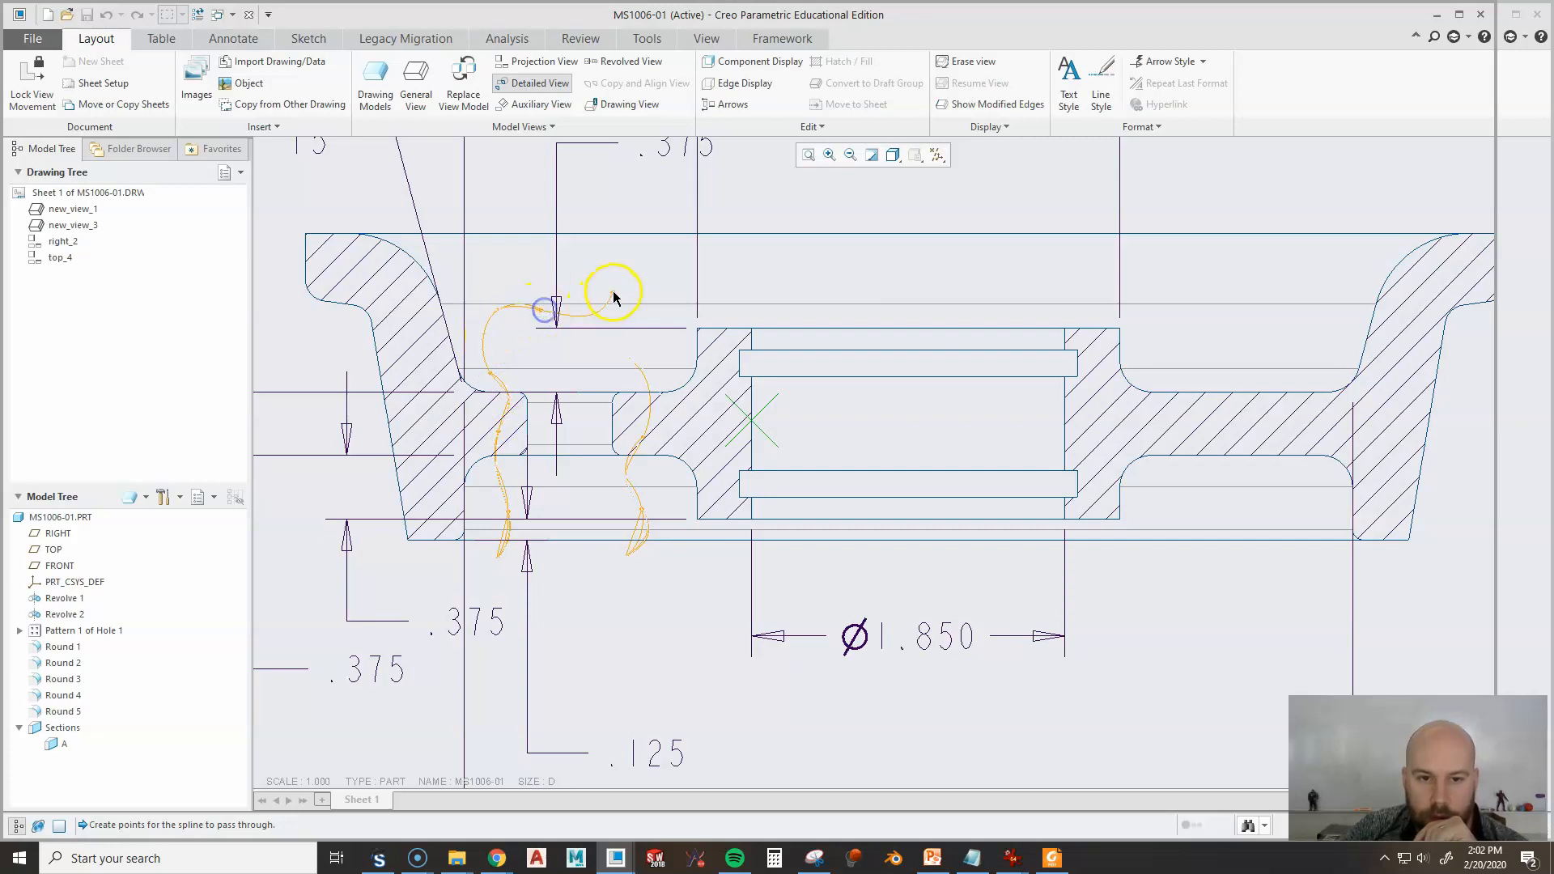
click(722, 294)
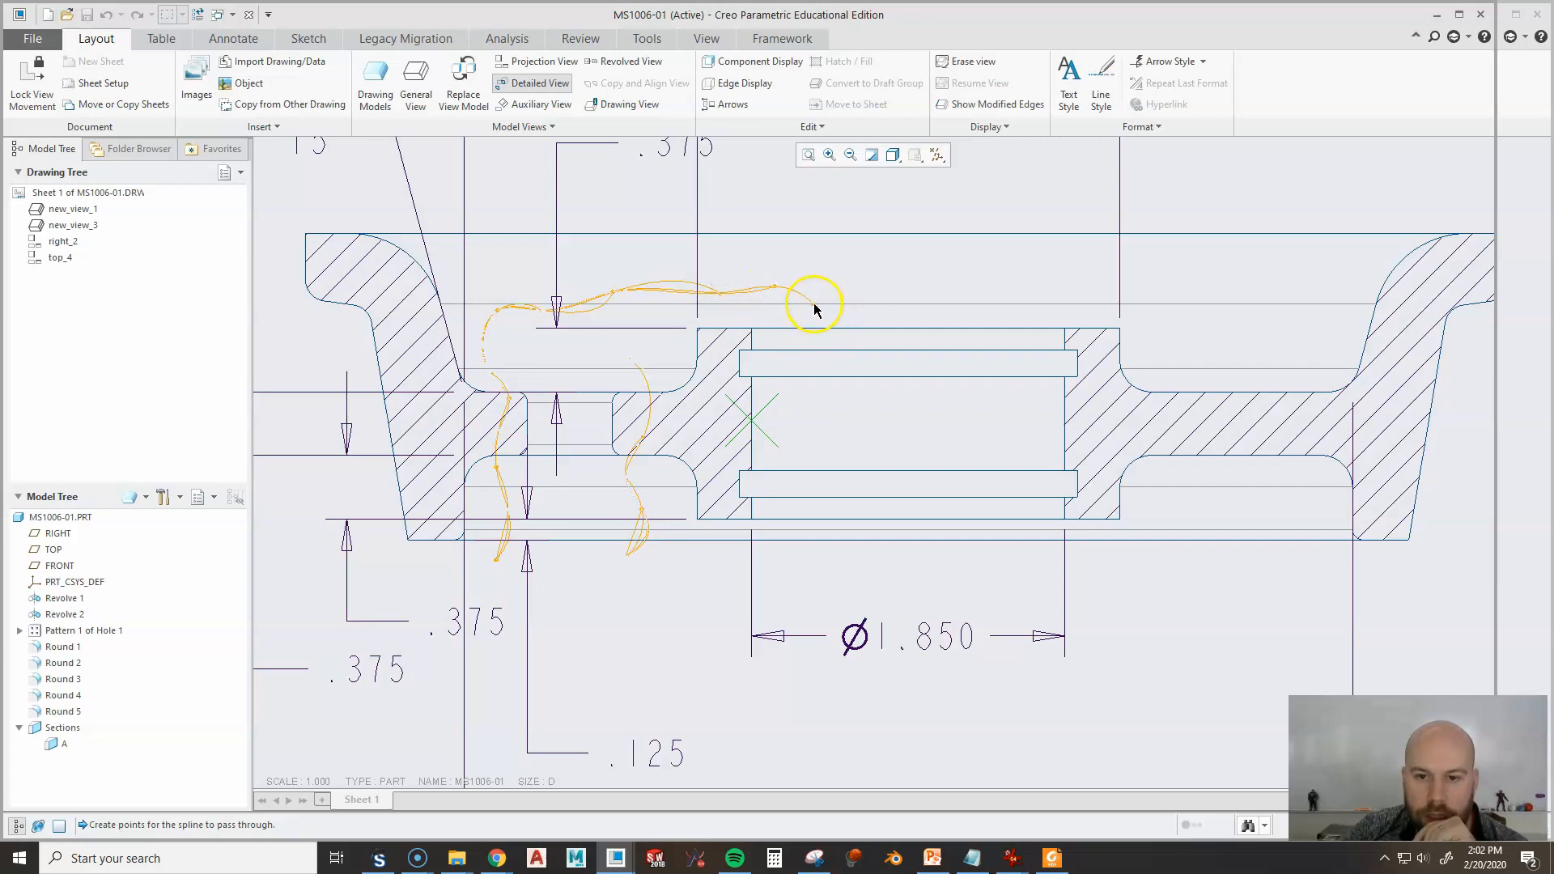
click(806, 338)
click(786, 386)
click(799, 441)
click(798, 507)
click(809, 561)
click(716, 584)
click(583, 591)
click(511, 581)
click(500, 572)
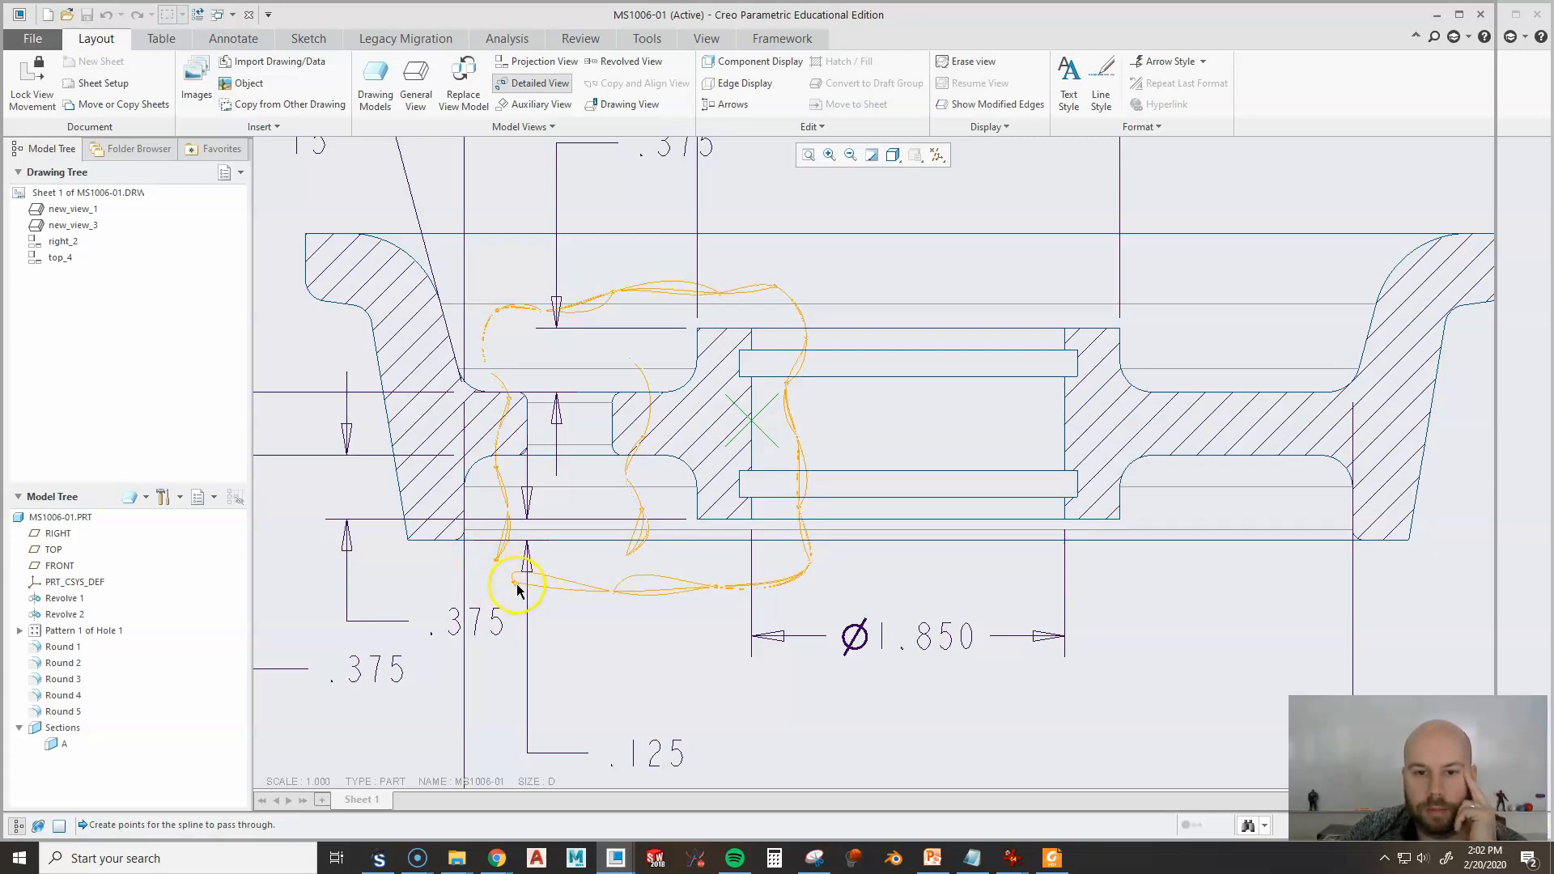
middle_click(502, 577)
scroll(510, 558, down, 5)
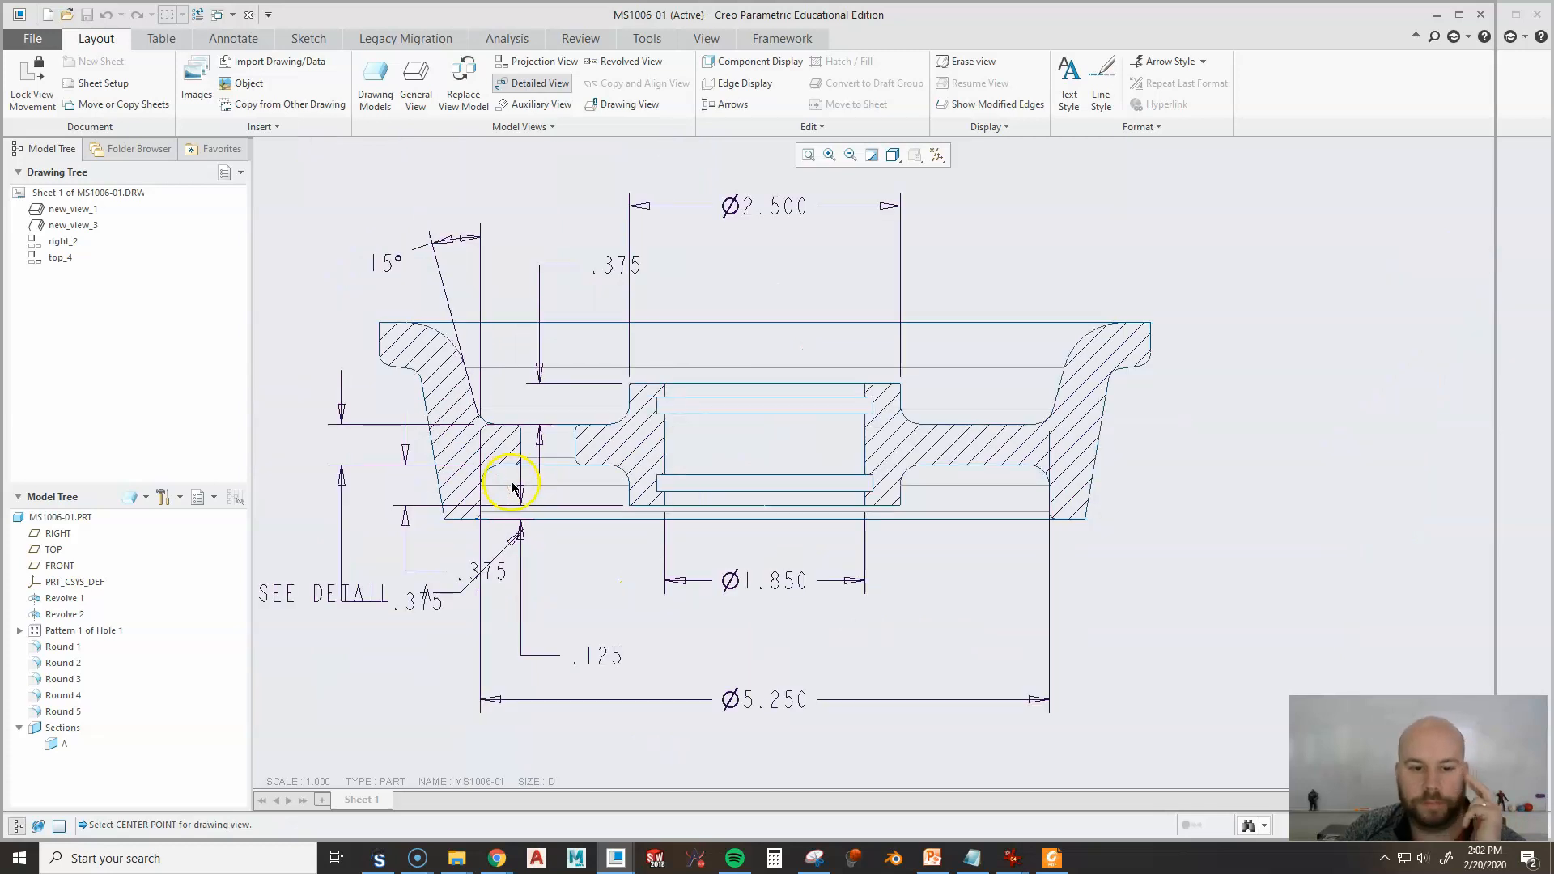
click(1003, 423)
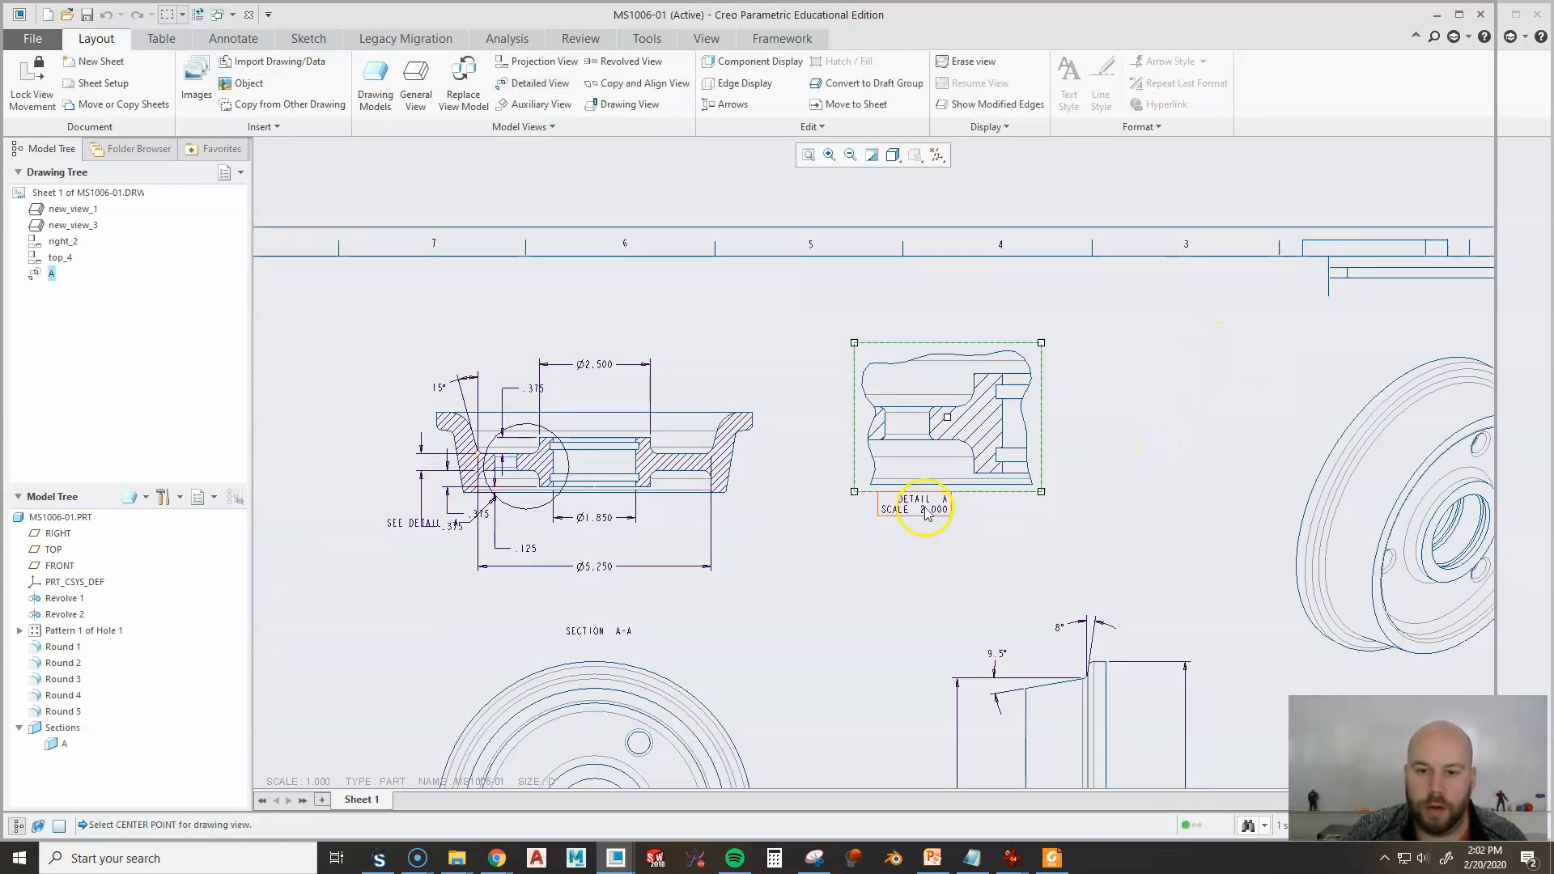
Center-align the detail view's label text and move the label below the middle of the detail view.
click(926, 511)
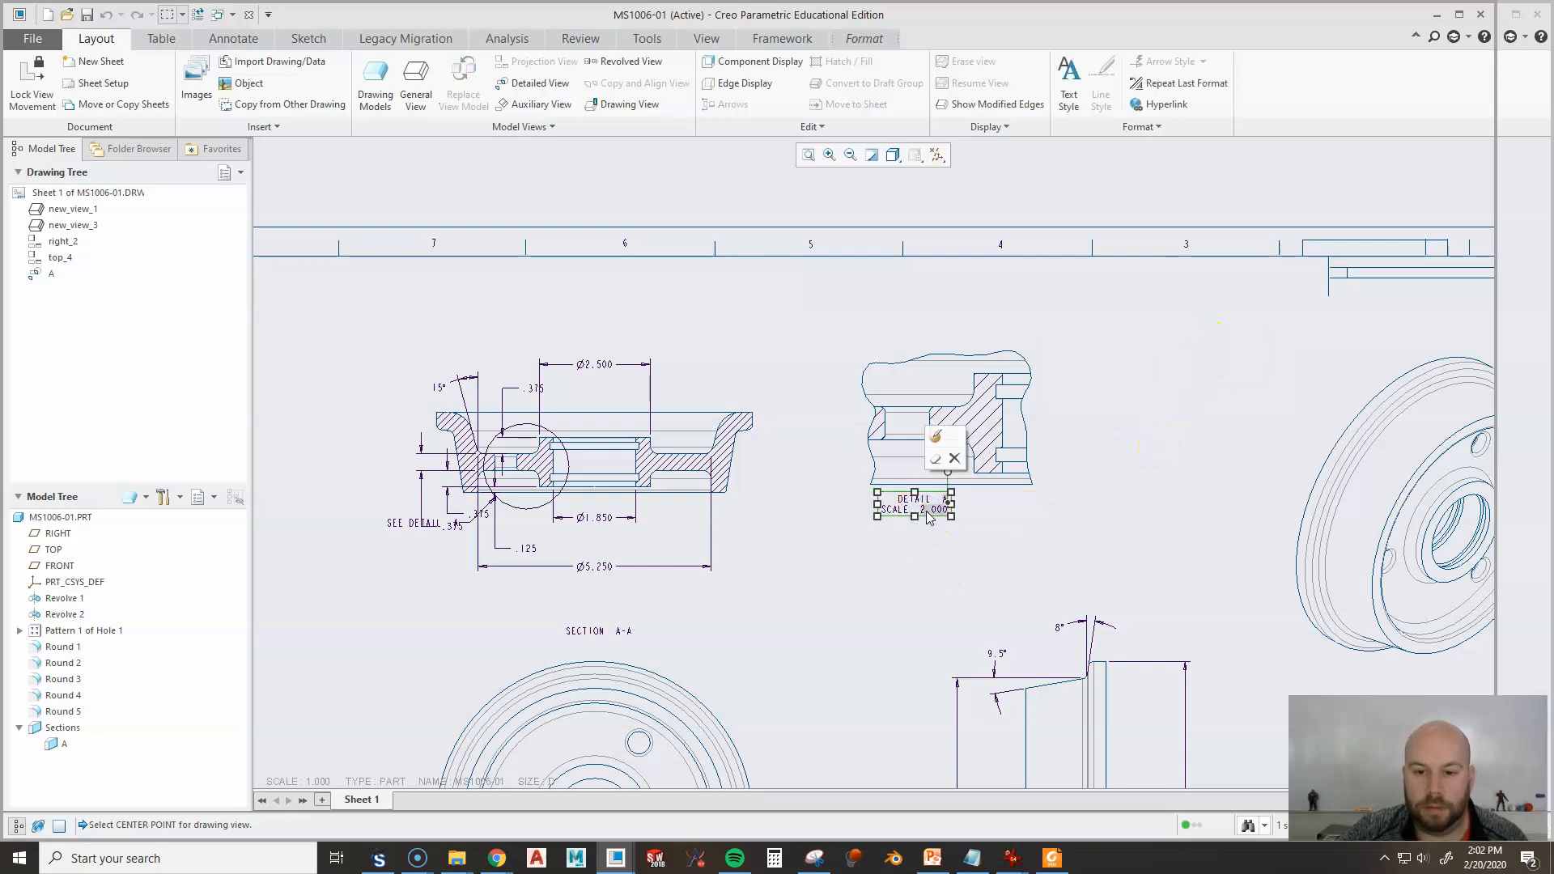
click(864, 38)
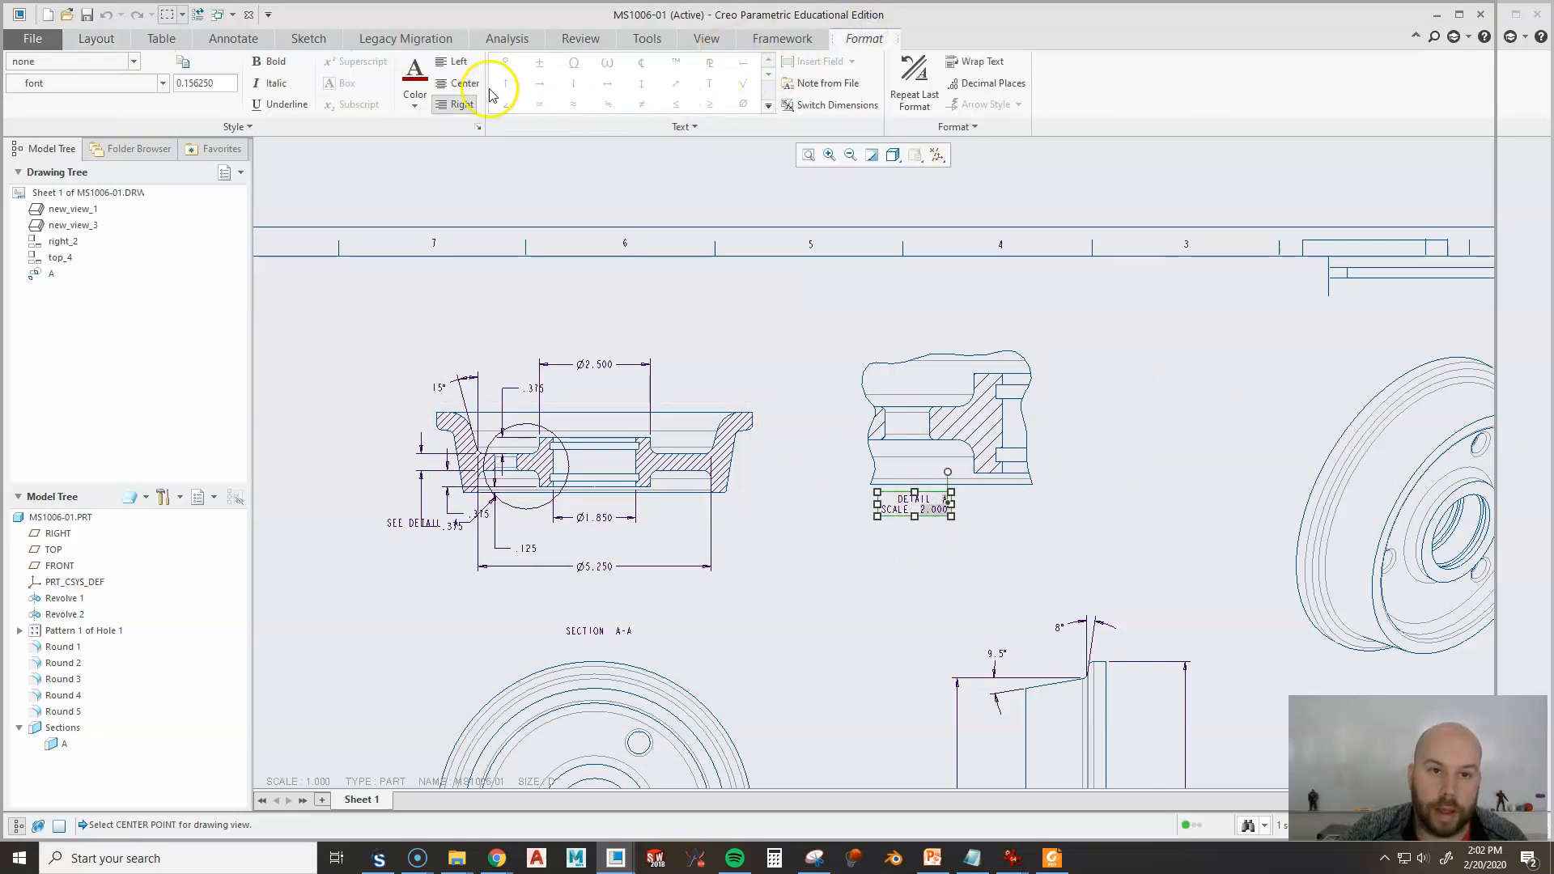
click(457, 83)
scroll(963, 524, up, 2)
drag(951, 510, 957, 552)
click(1146, 533)
middle_drag(1143, 464, 1064, 522)
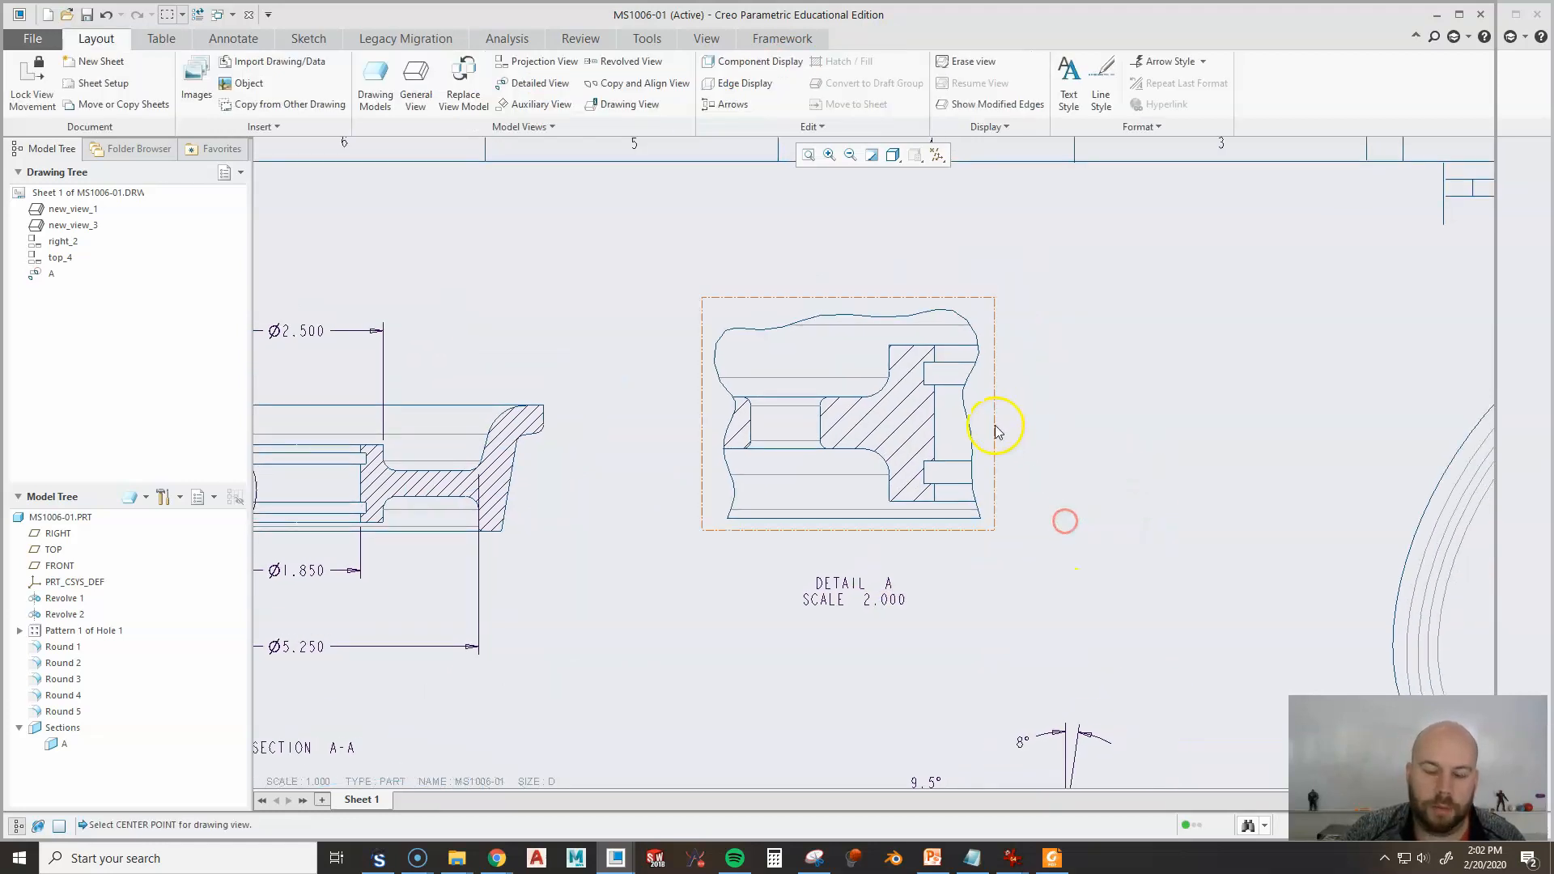
Move the Ø2.500, Ø1.850, .125 and the upper and lower hub-height .375 dimensions from section A-A to detail view A.
scroll(997, 432, down, 2)
scroll(971, 396, up, 3)
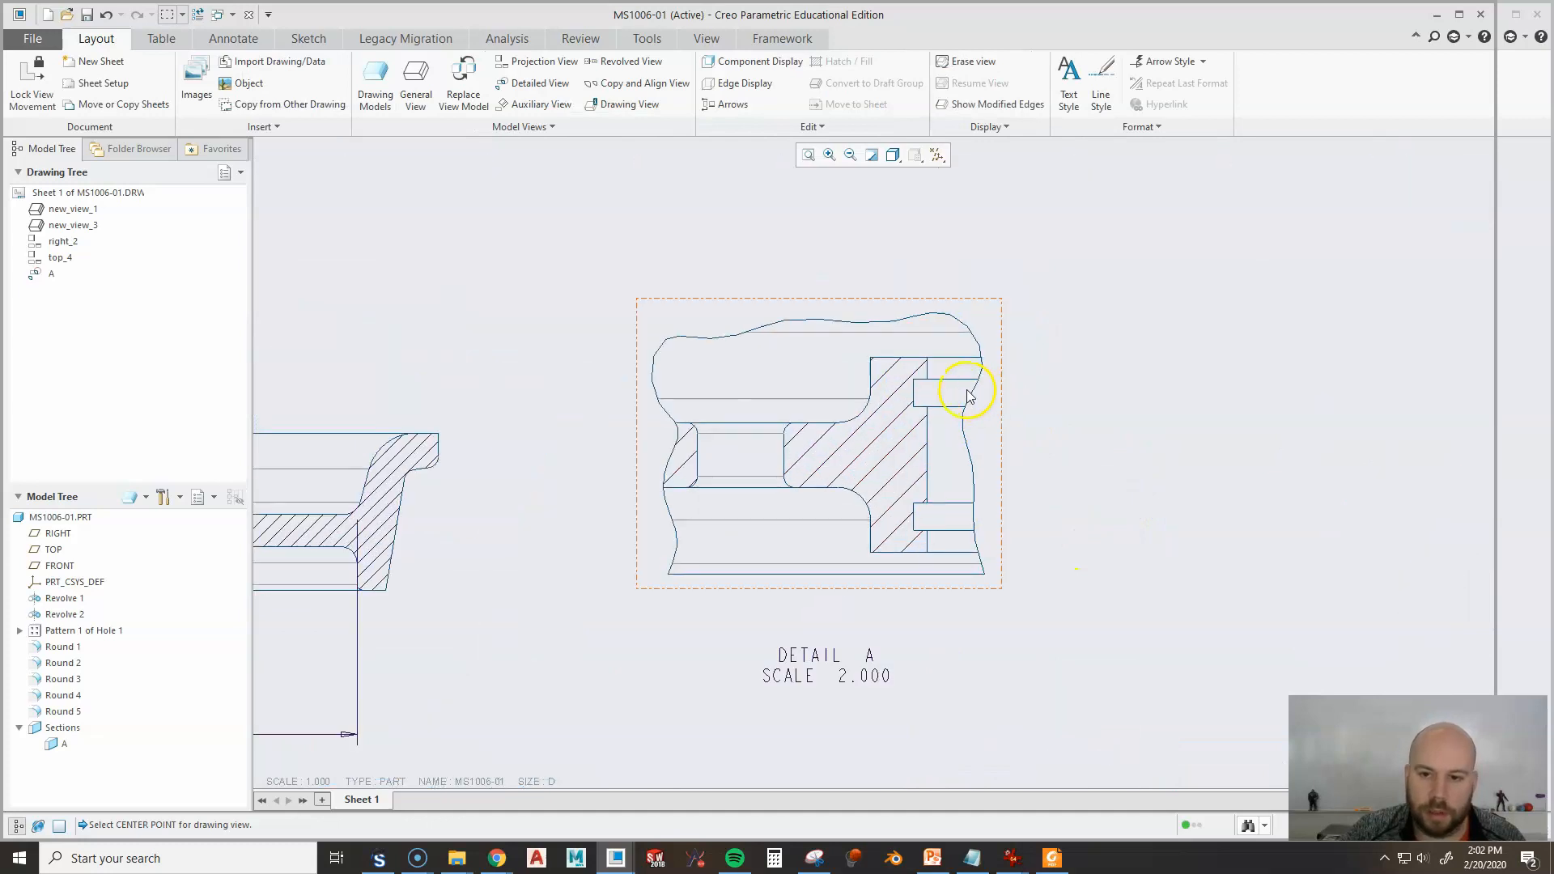
scroll(1026, 475, down, 3)
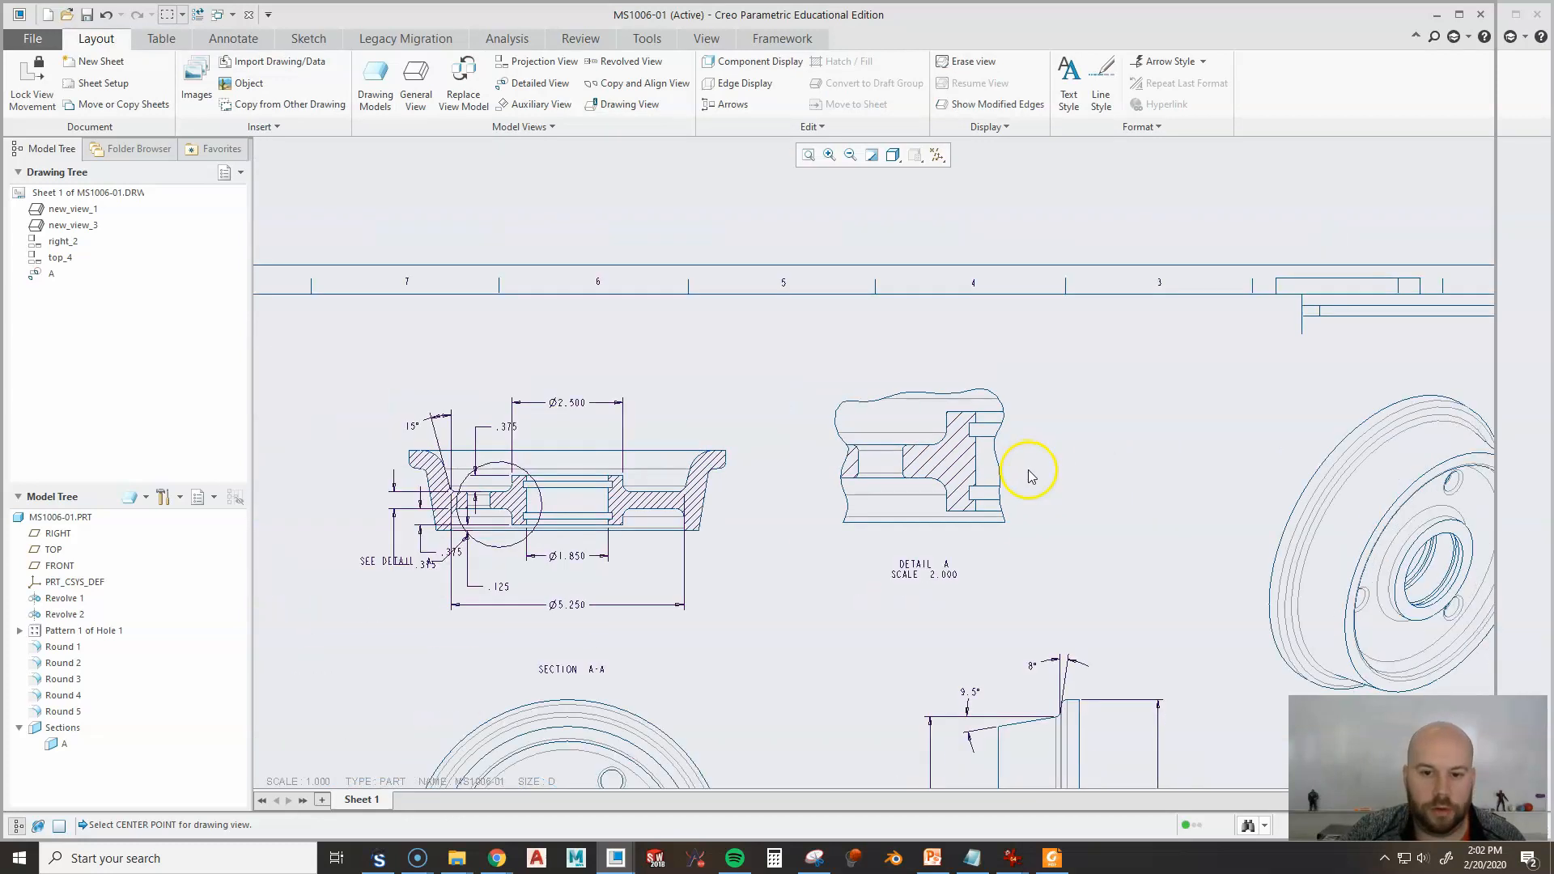
scroll(576, 541, up, 1)
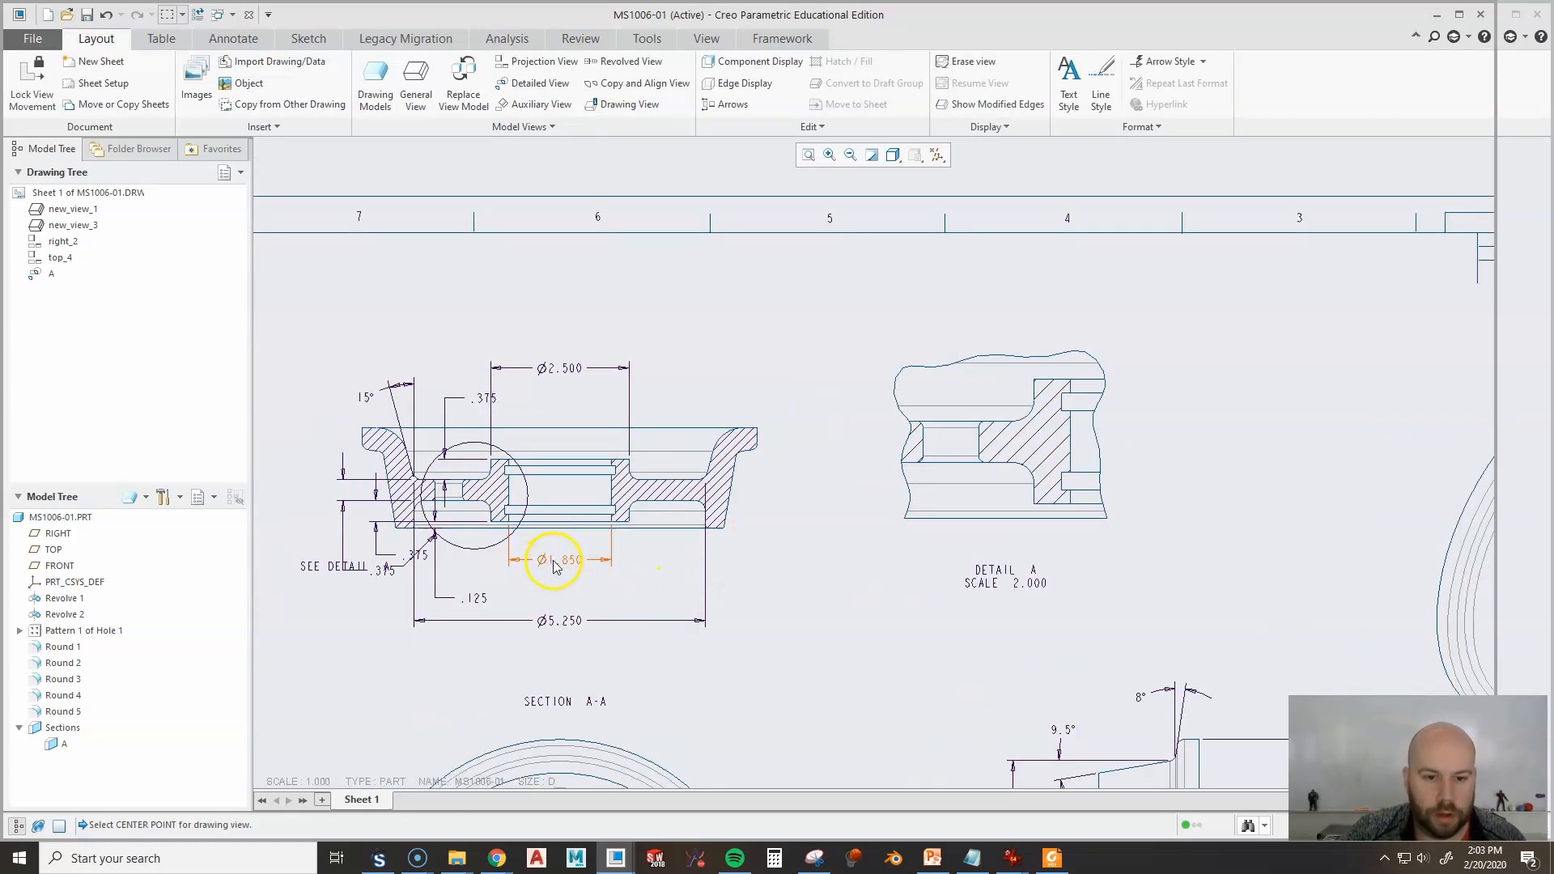
click(553, 561)
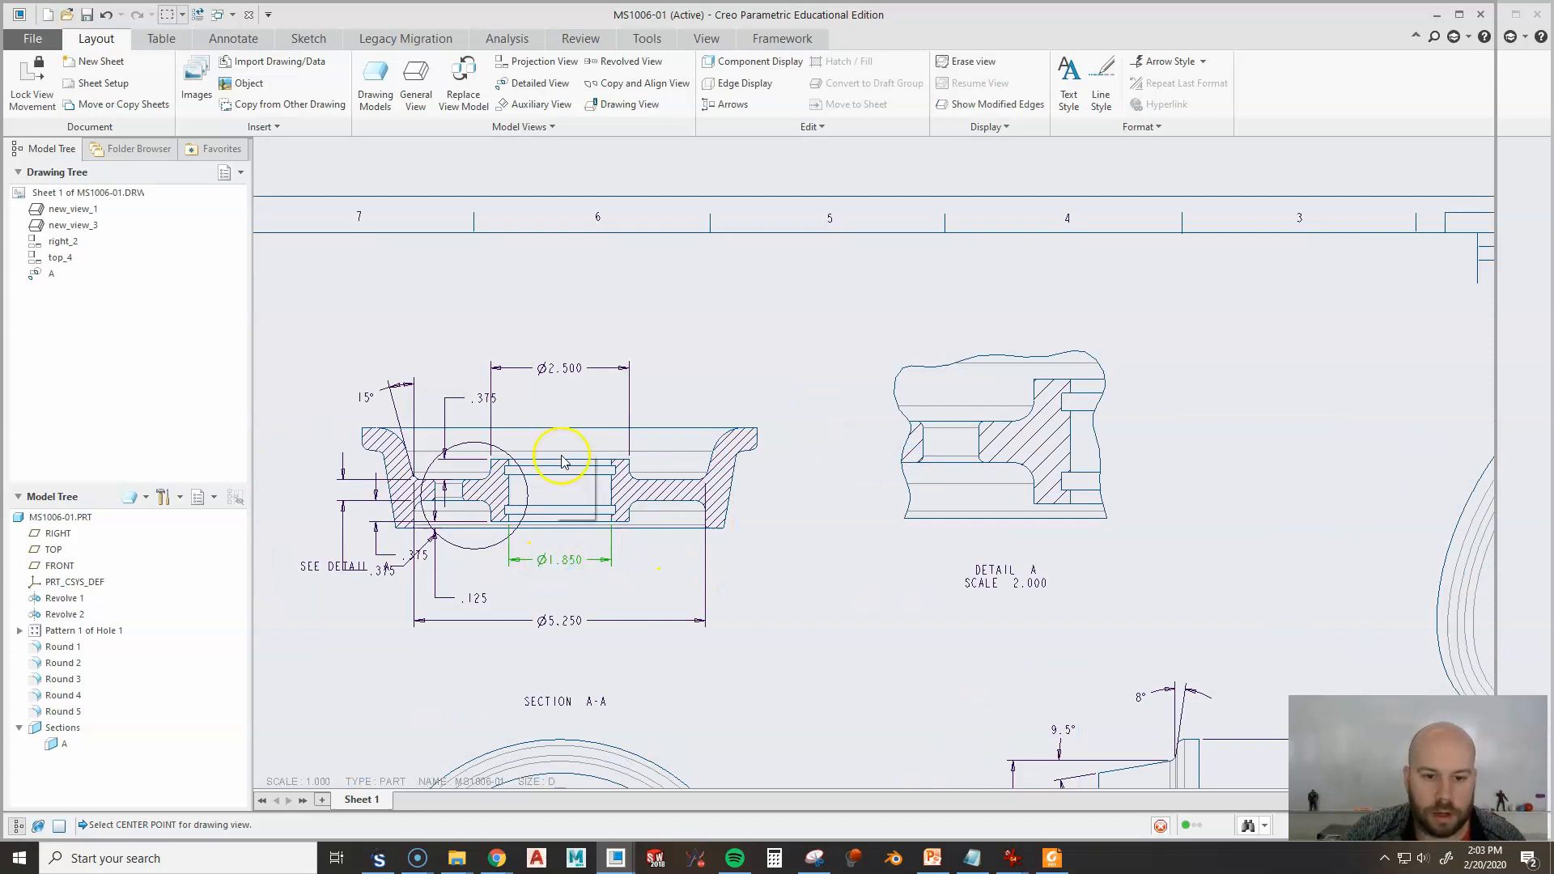
ctrl+click(558, 369)
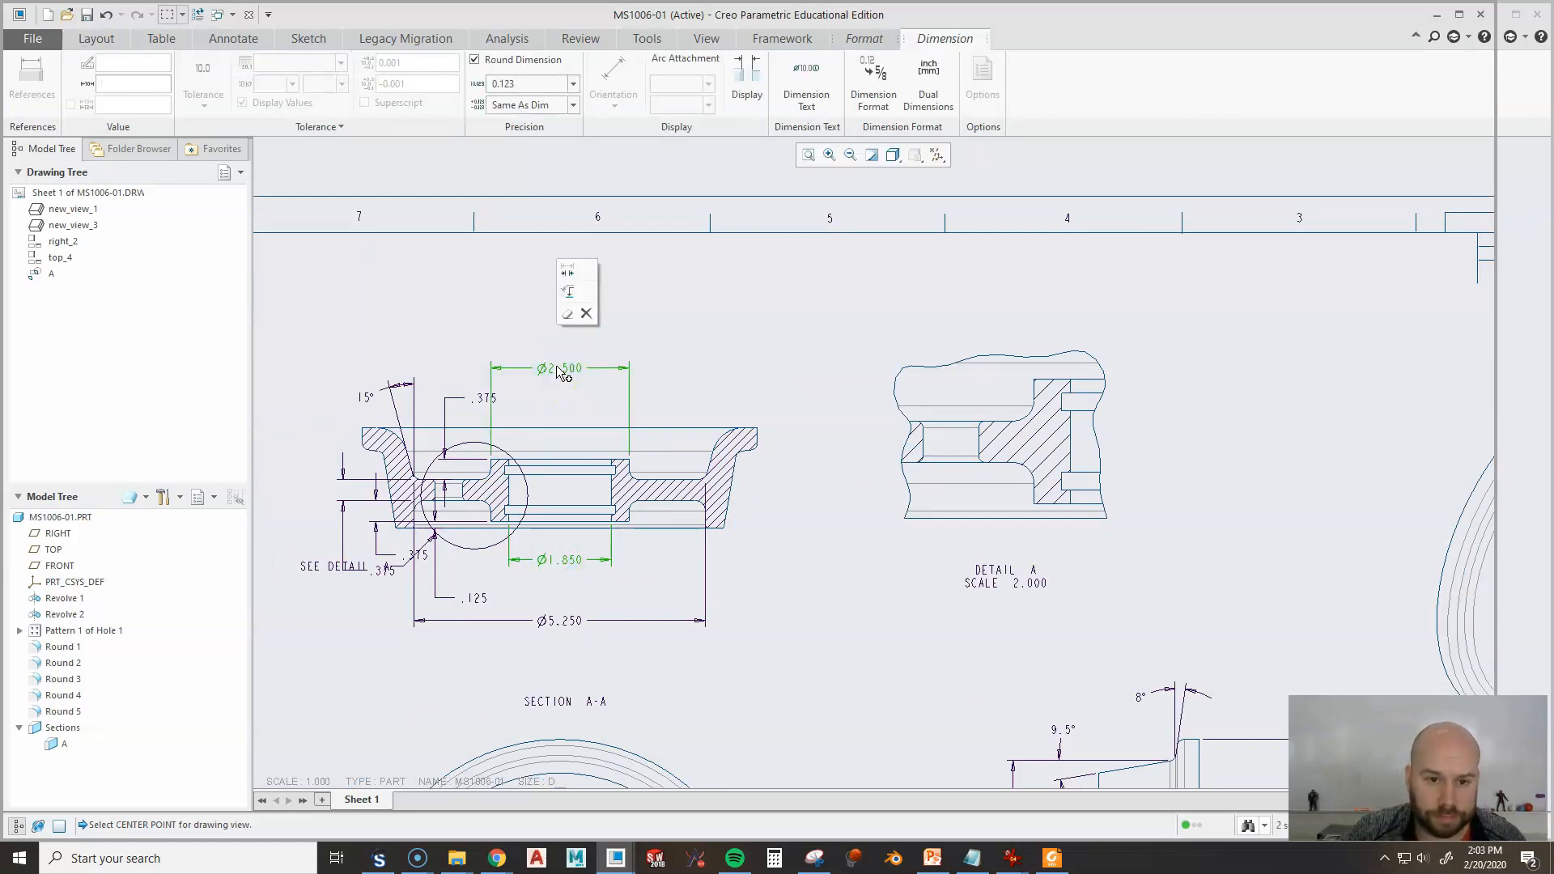
scroll(468, 561, up, 2)
ctrl+click(480, 632)
ctrl+click(379, 548)
ctrl+click(502, 244)
right_click(502, 244)
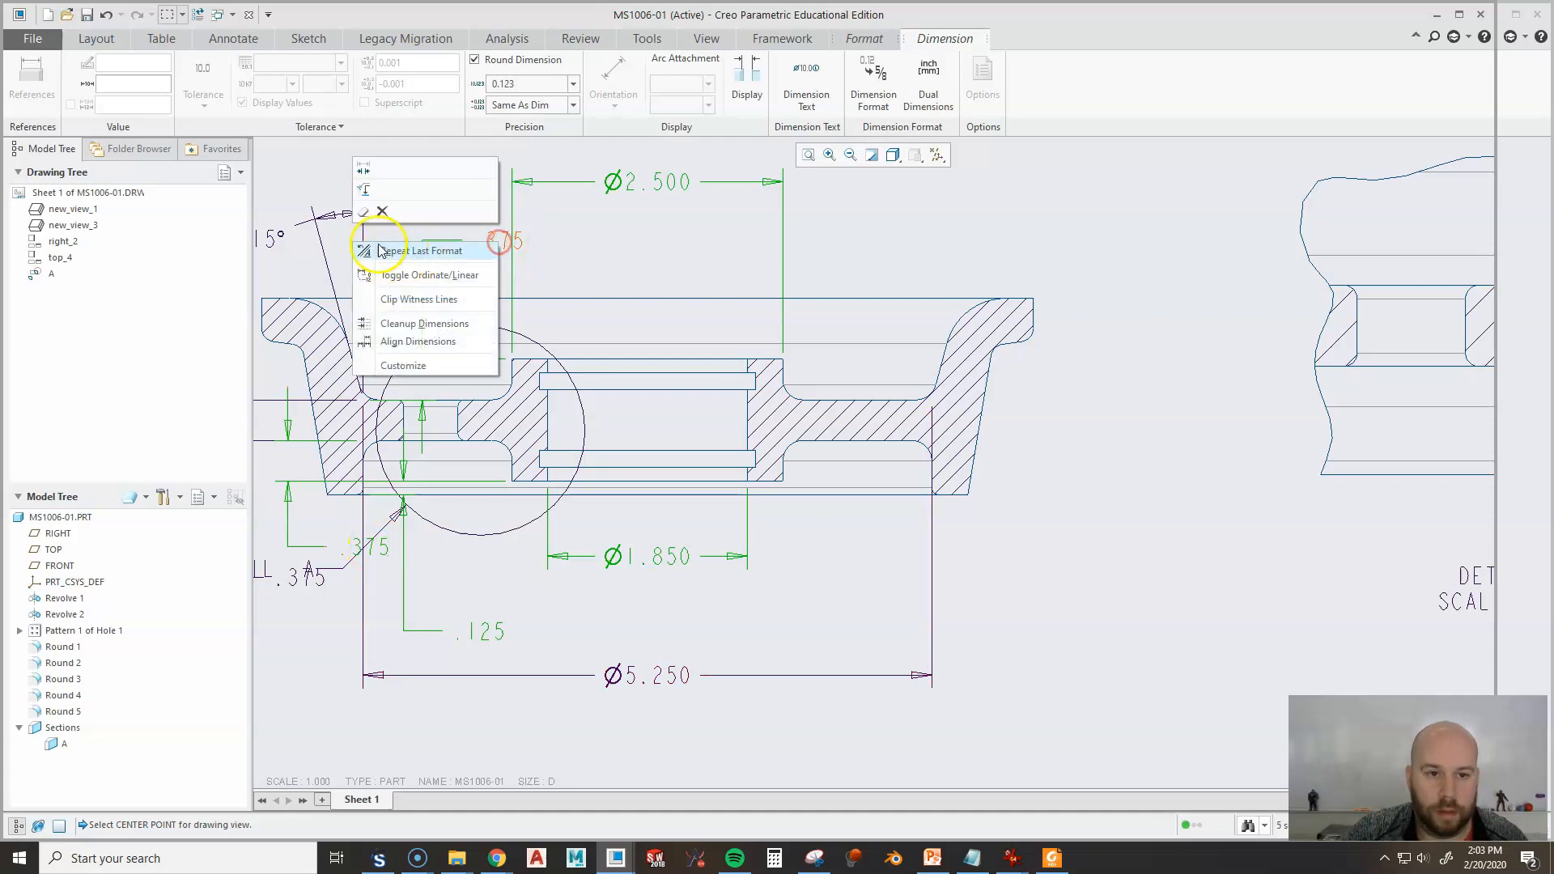
click(366, 193)
scroll(335, 333, up, 2)
click(1056, 309)
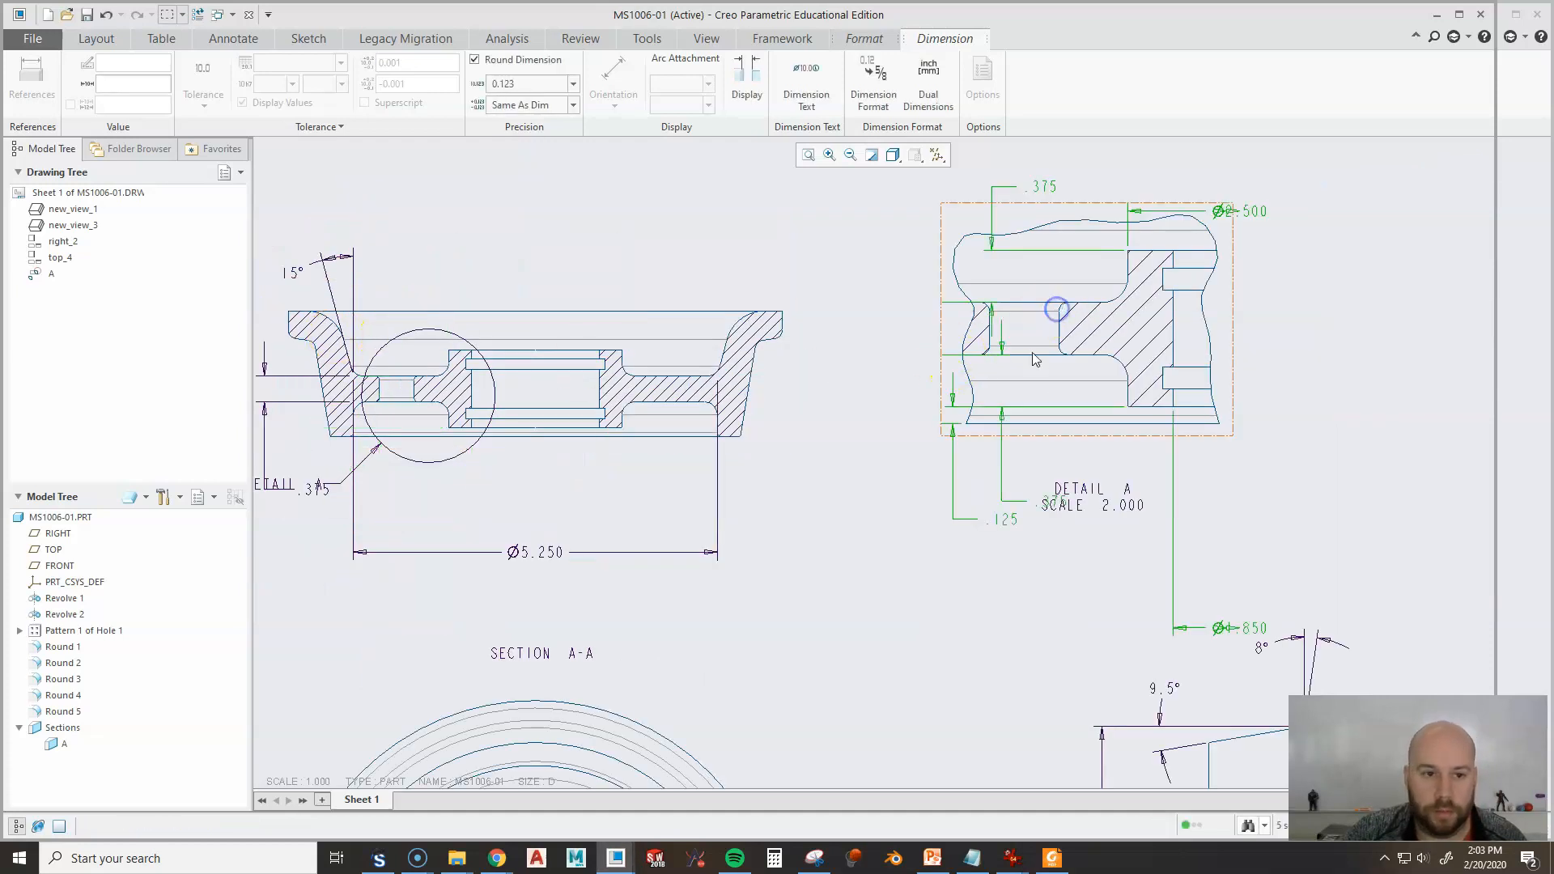
Move the remaining .375 web thickness dimension from section A-A to detail view A.
scroll(1006, 590, down, 1)
scroll(468, 537, down, 1)
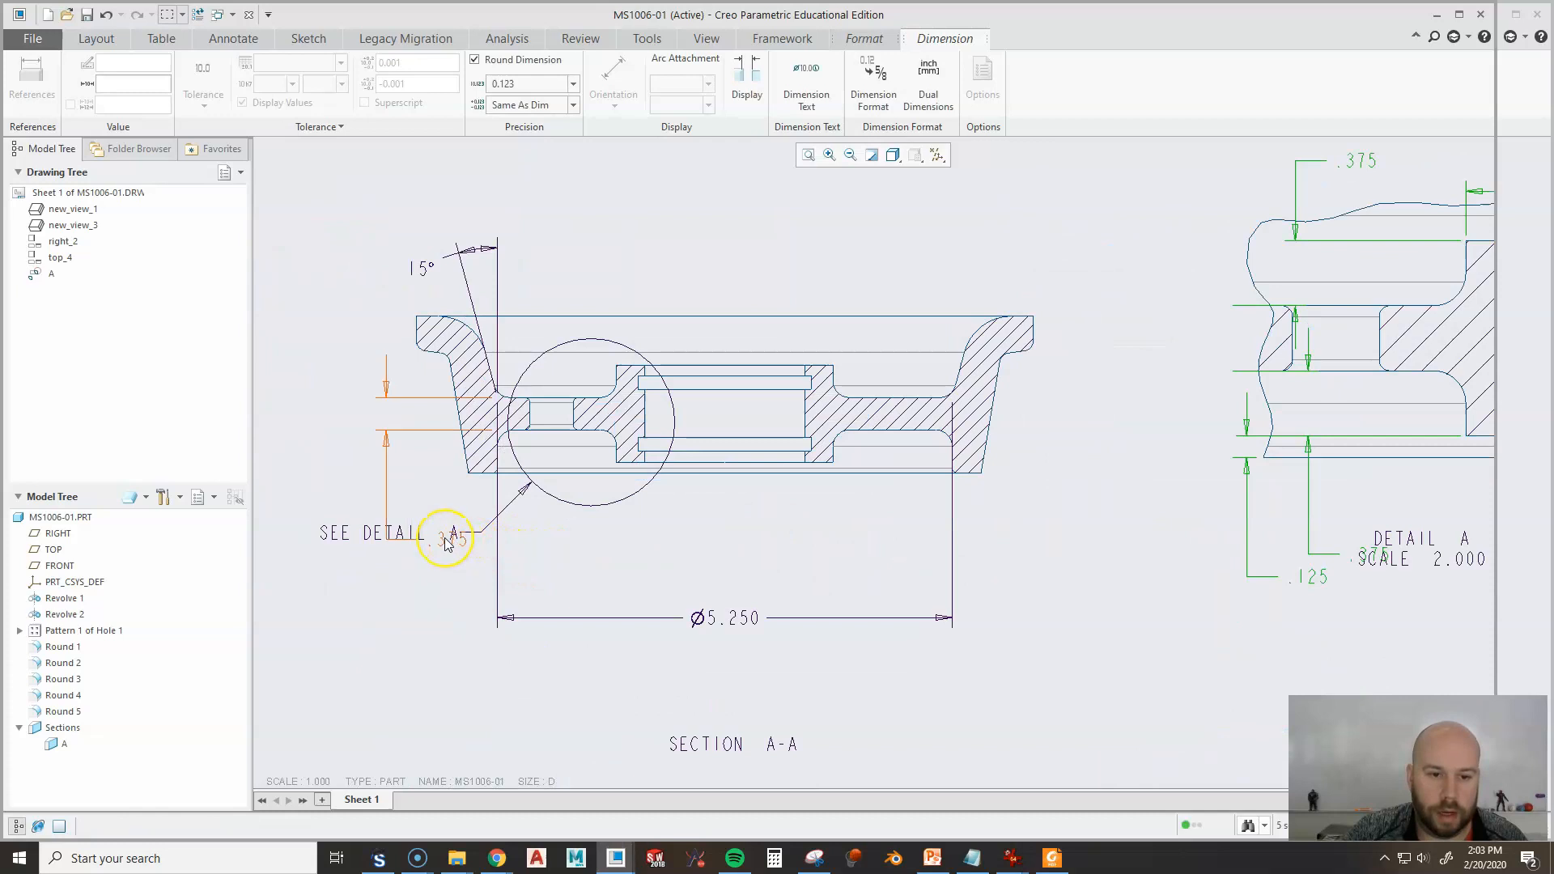
click(447, 540)
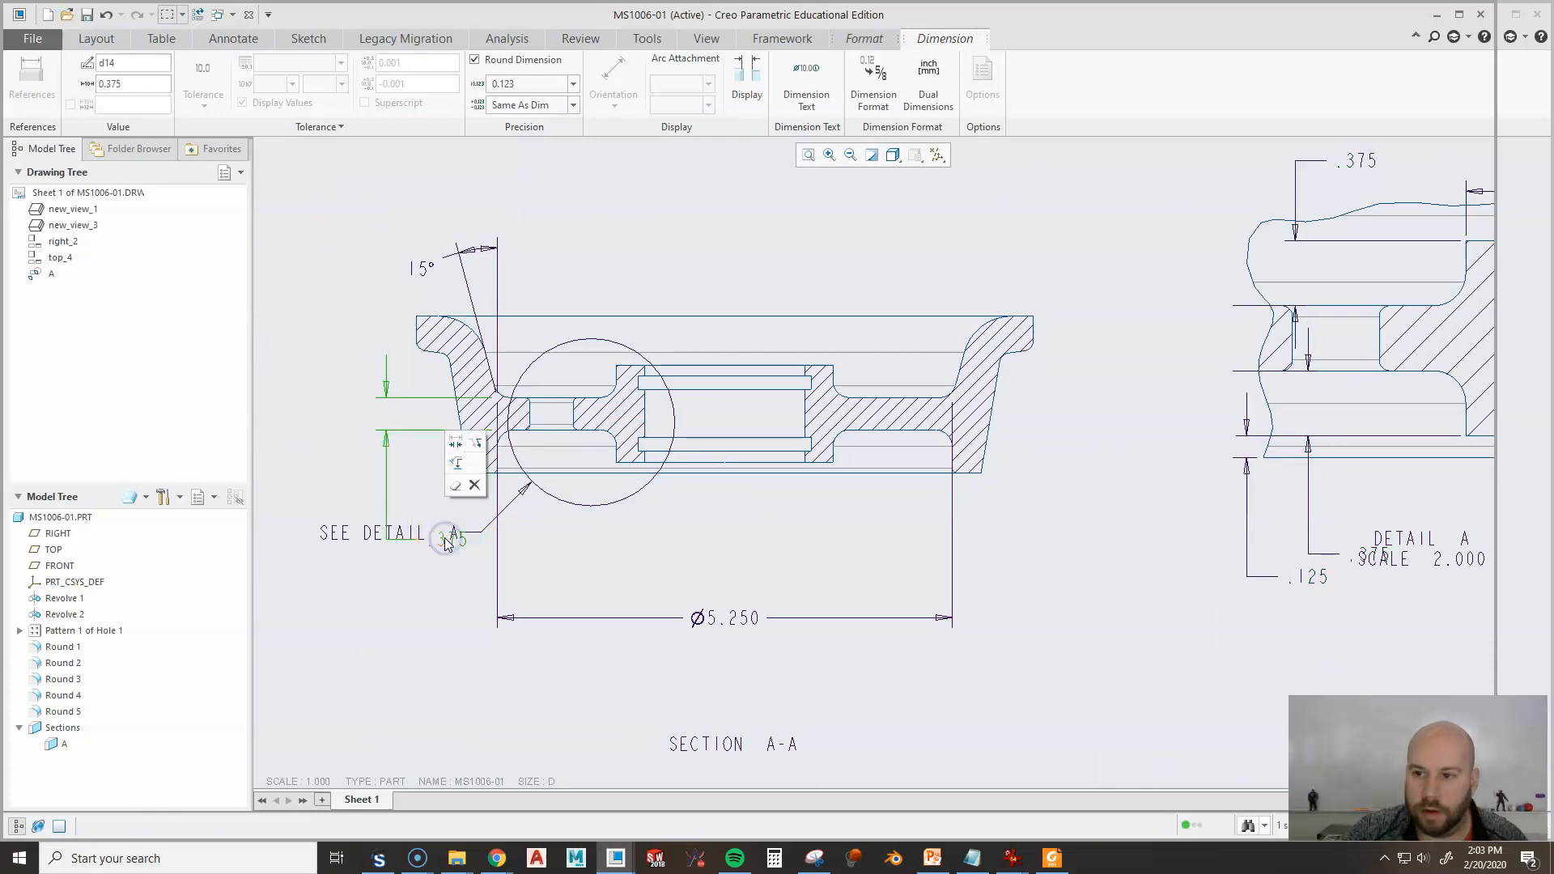
click(457, 463)
click(1380, 302)
middle_drag(1403, 407, 1095, 442)
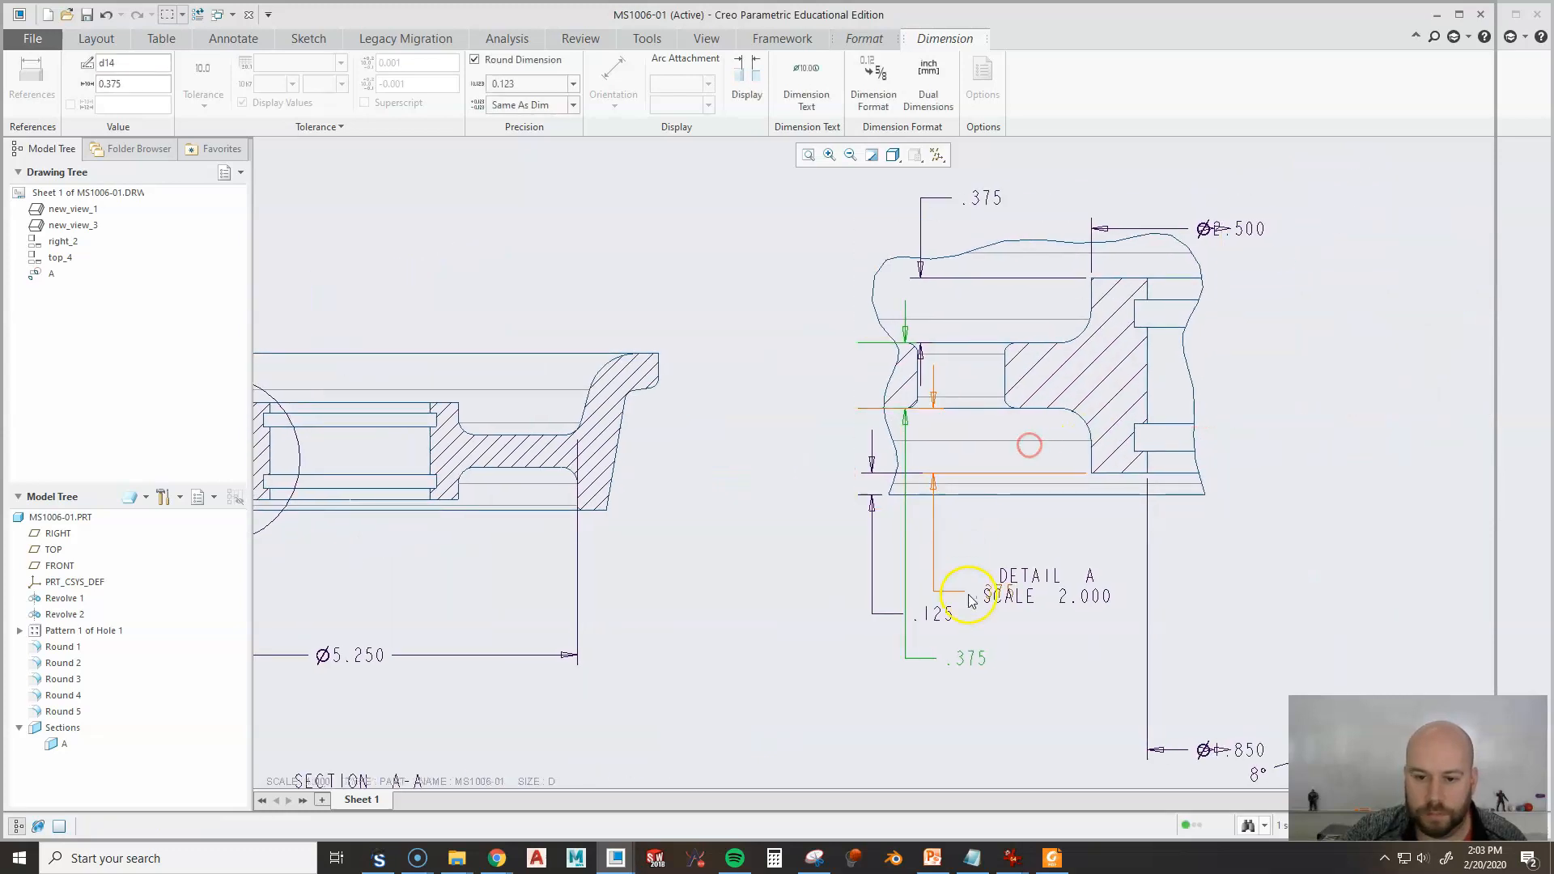
Place the web thickness dimension left of the detail view and flip its text to the left of the dimension line.
mouse_move(975, 657)
mouse_down()
mouse_move(885, 520)
mouse_move(832, 372)
mouse_move(841, 301)
mouse_up()
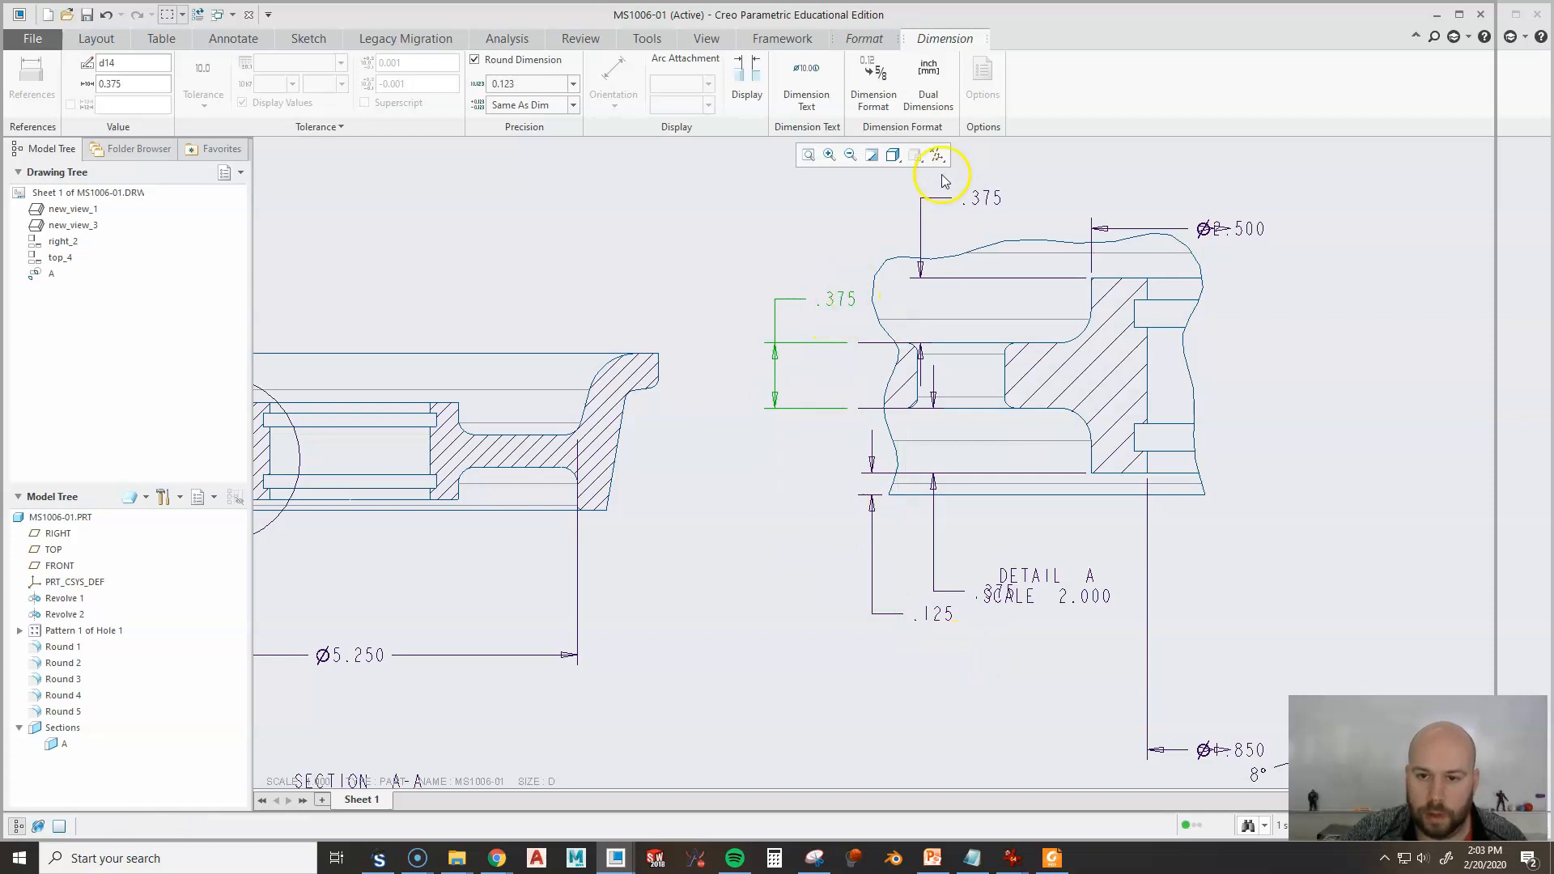
right_click(837, 300)
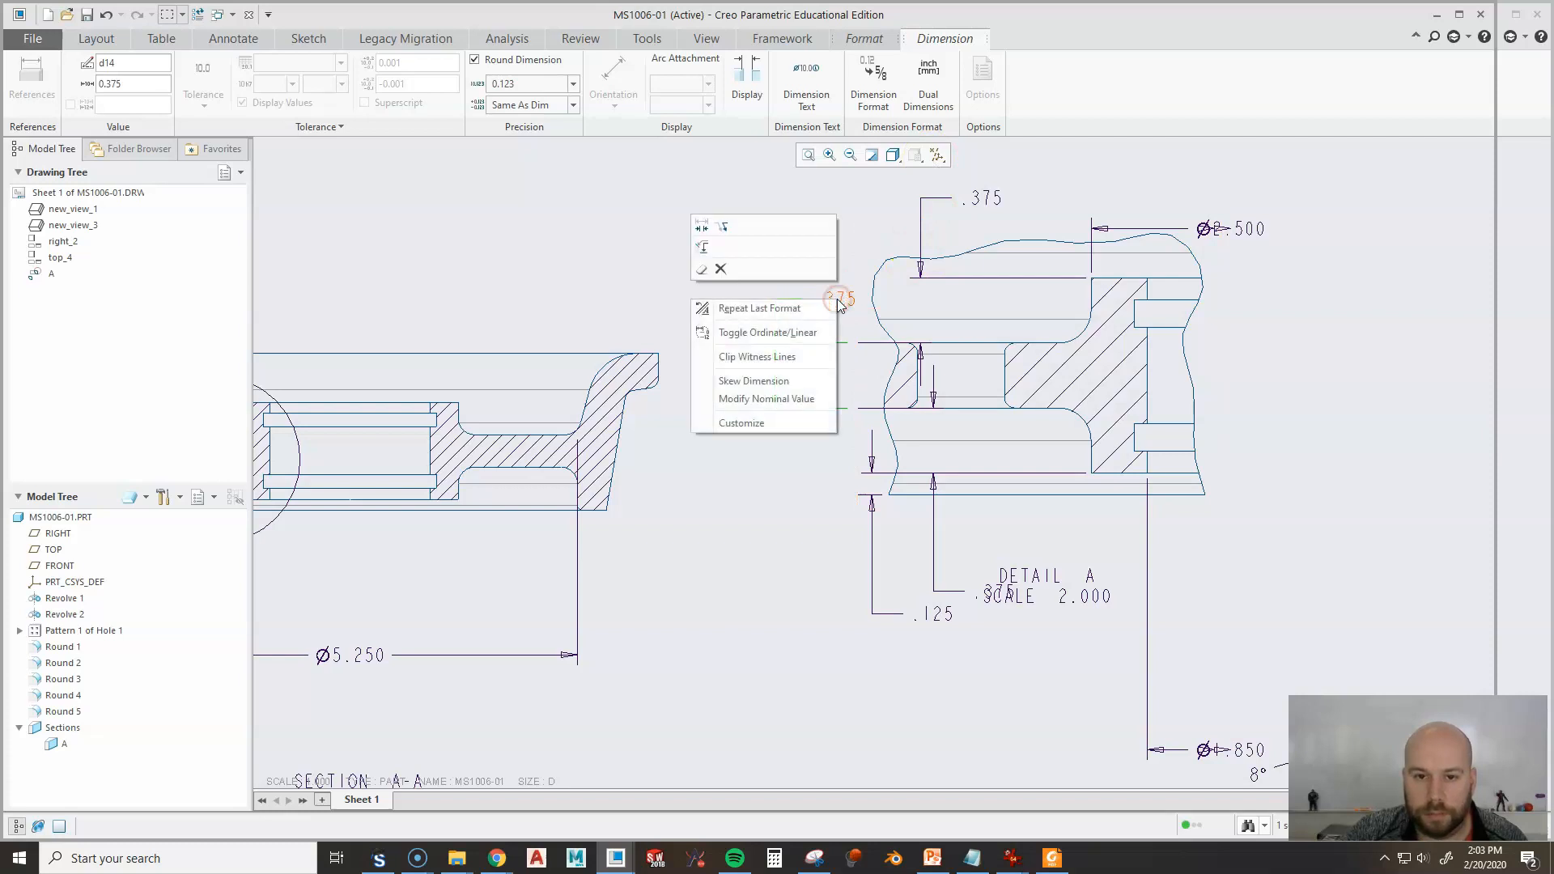
click(723, 228)
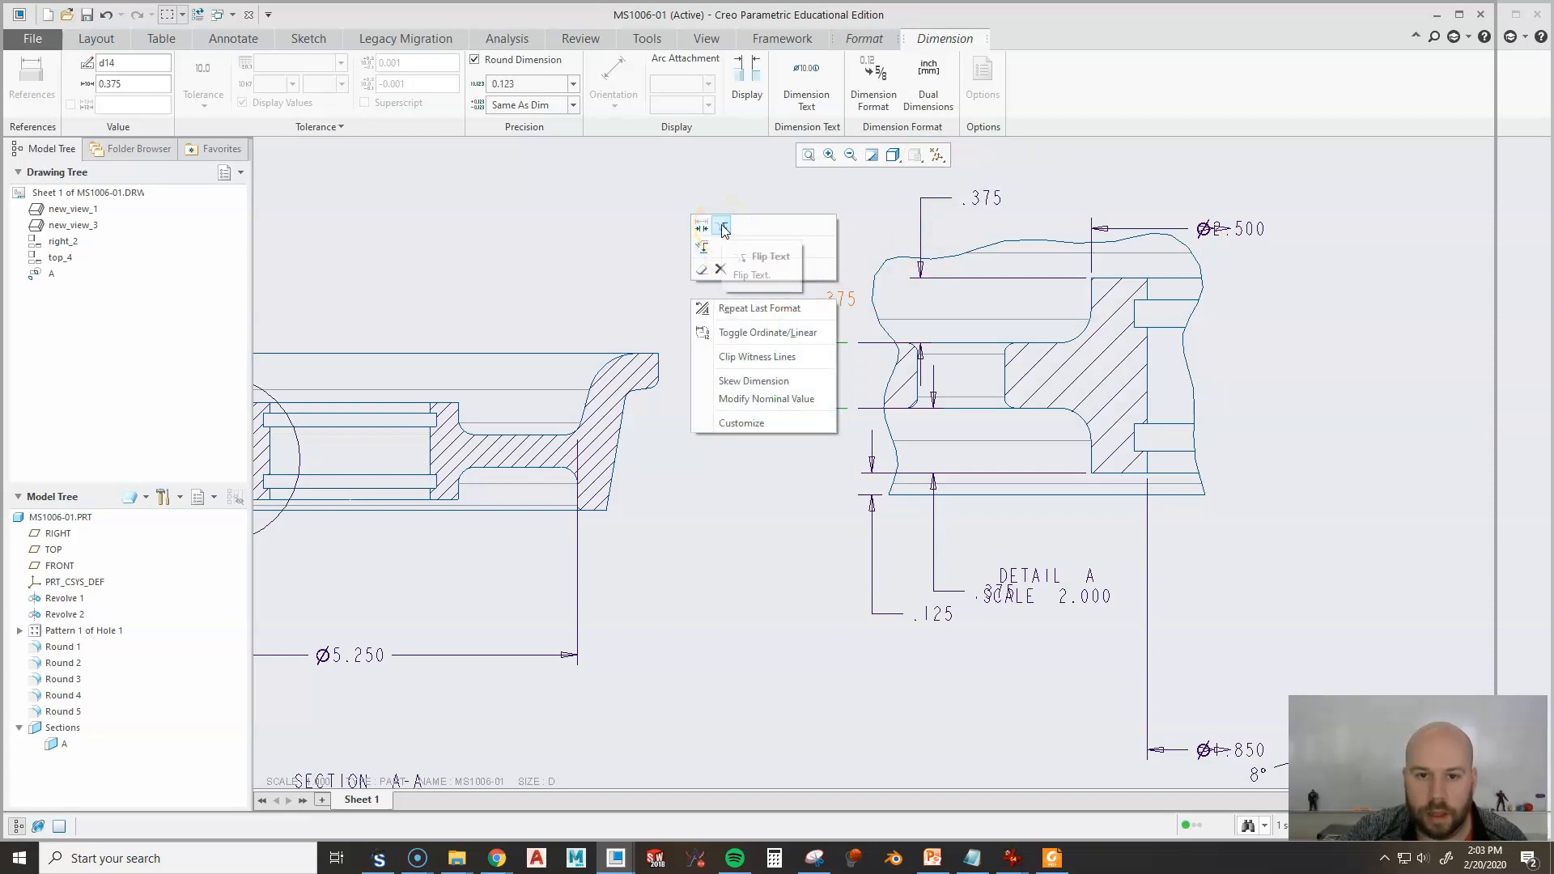
click(723, 228)
drag(726, 314, 742, 294)
scroll(884, 428, up, 2)
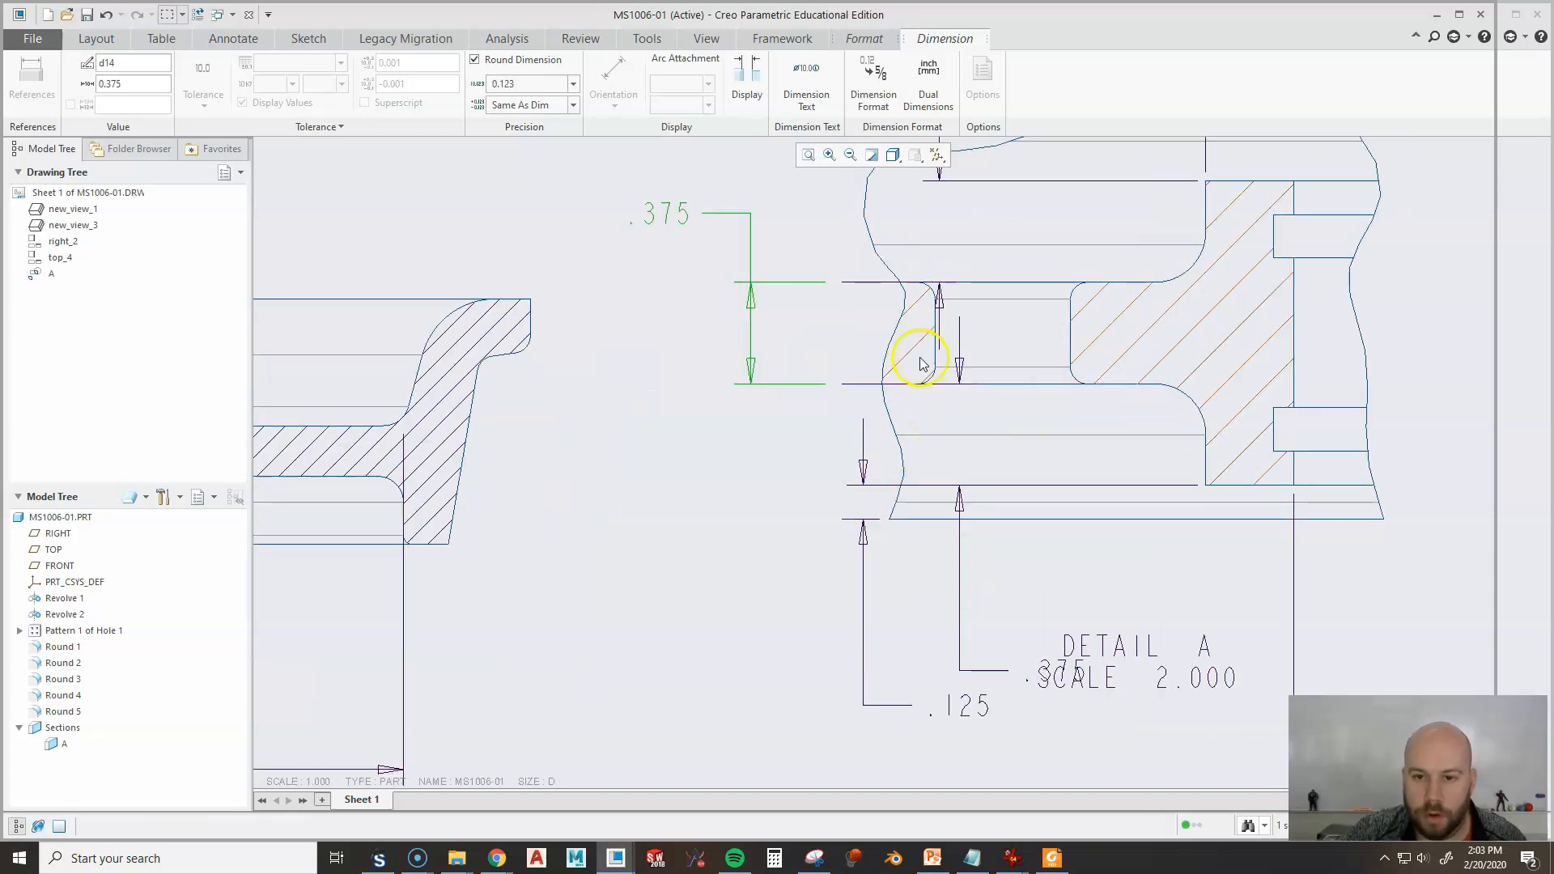
Align the upper .375 dimension above the web thickness dimension and move the web thickness text below its arrows.
scroll(918, 346, down, 4)
click(1007, 220)
drag(1008, 221, 912, 209)
click(852, 302)
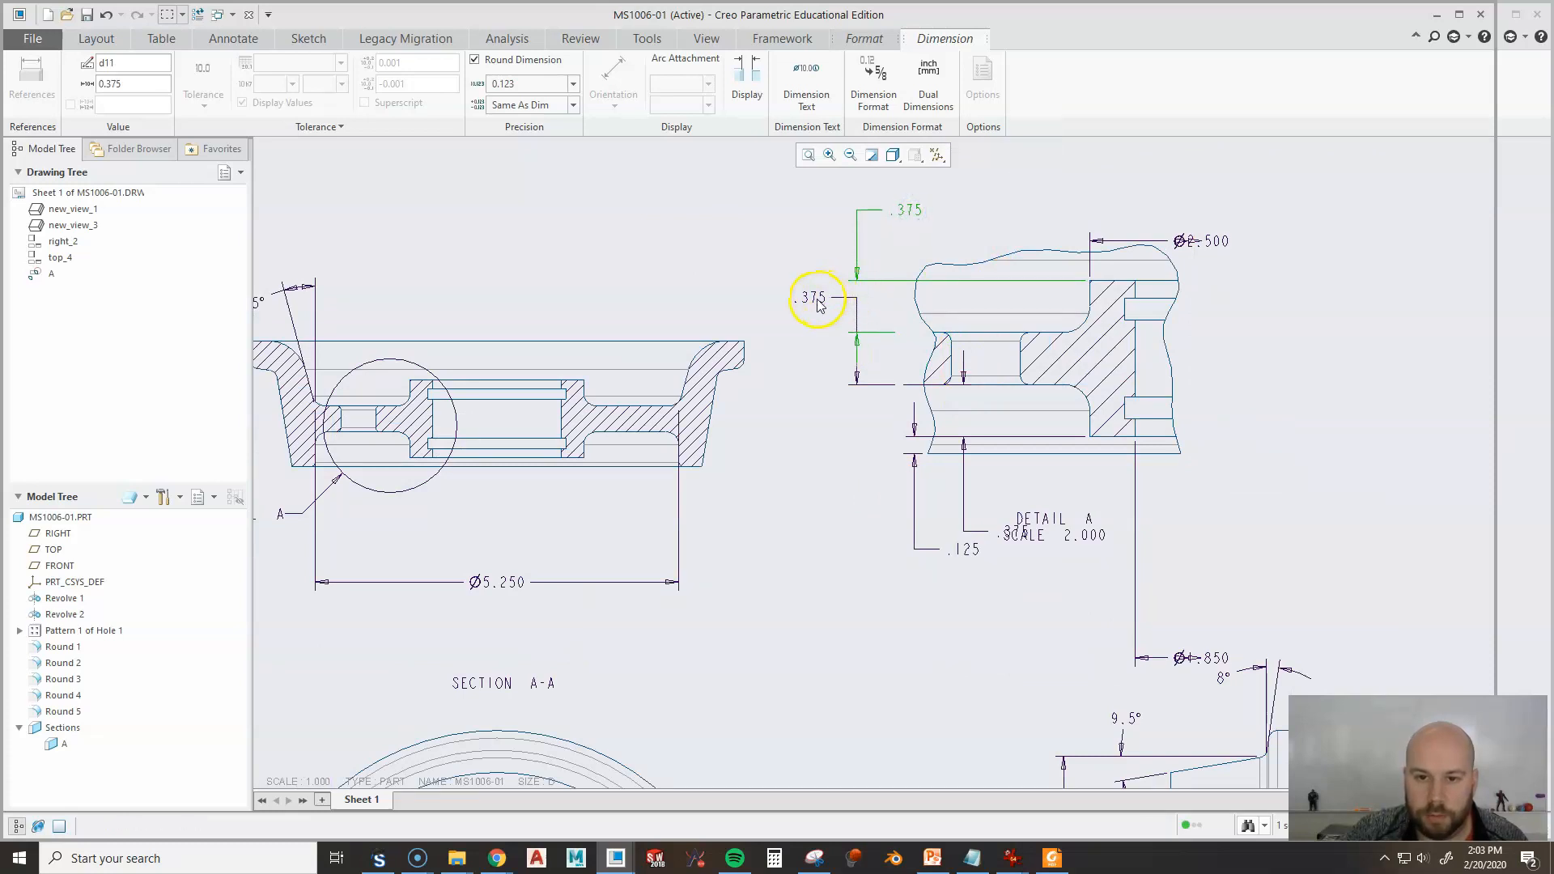
drag(814, 301, 810, 417)
Lower the upper .375 dimension's text slightly and flip it to the left of its dimension line.
click(912, 210)
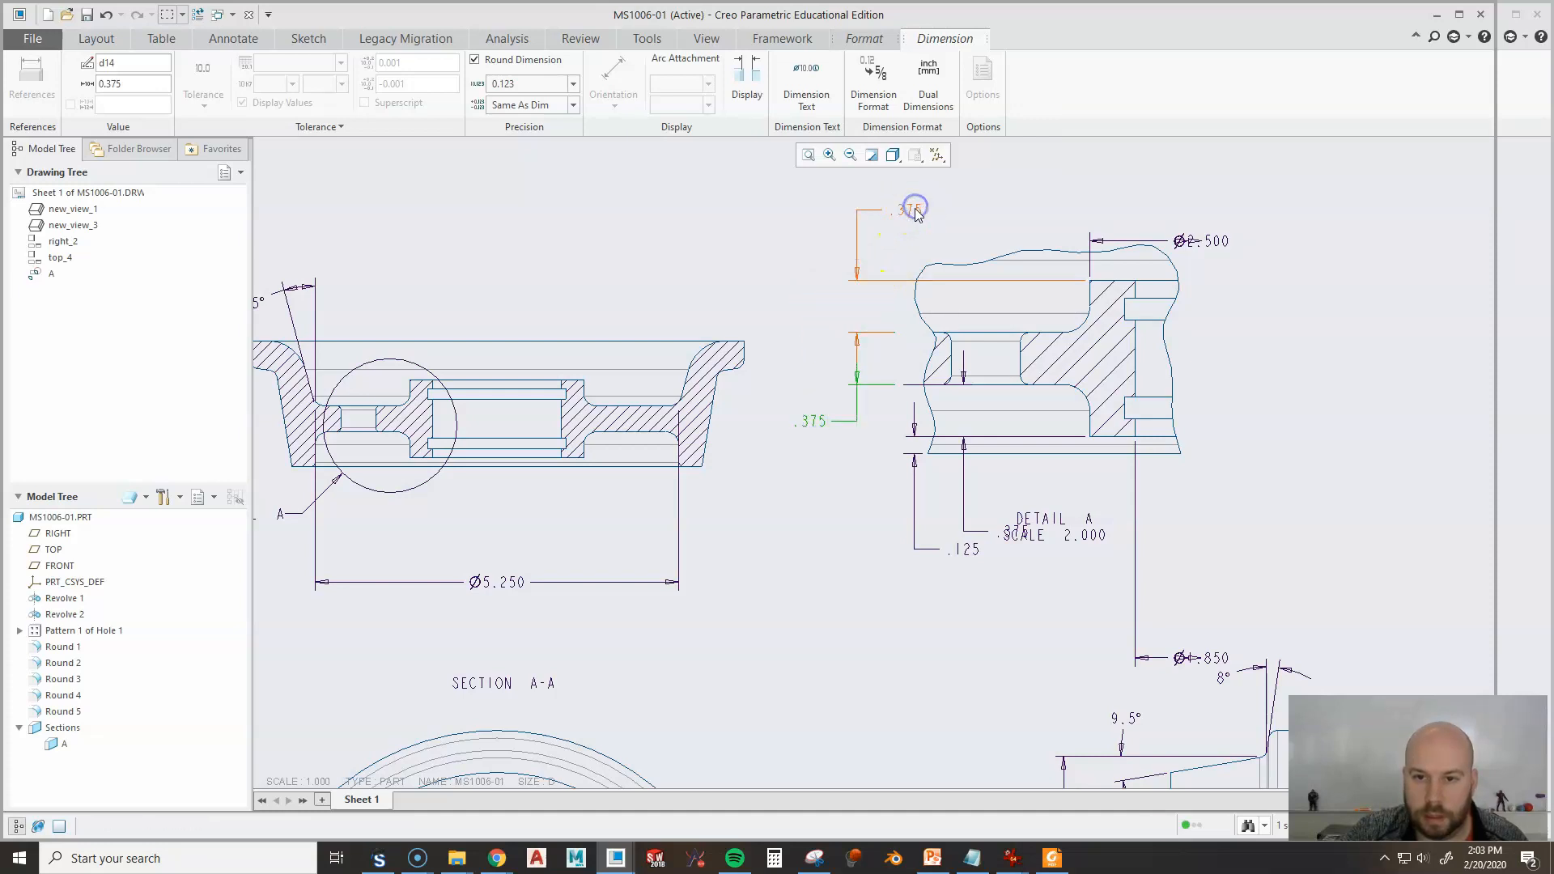
drag(912, 210, 909, 236)
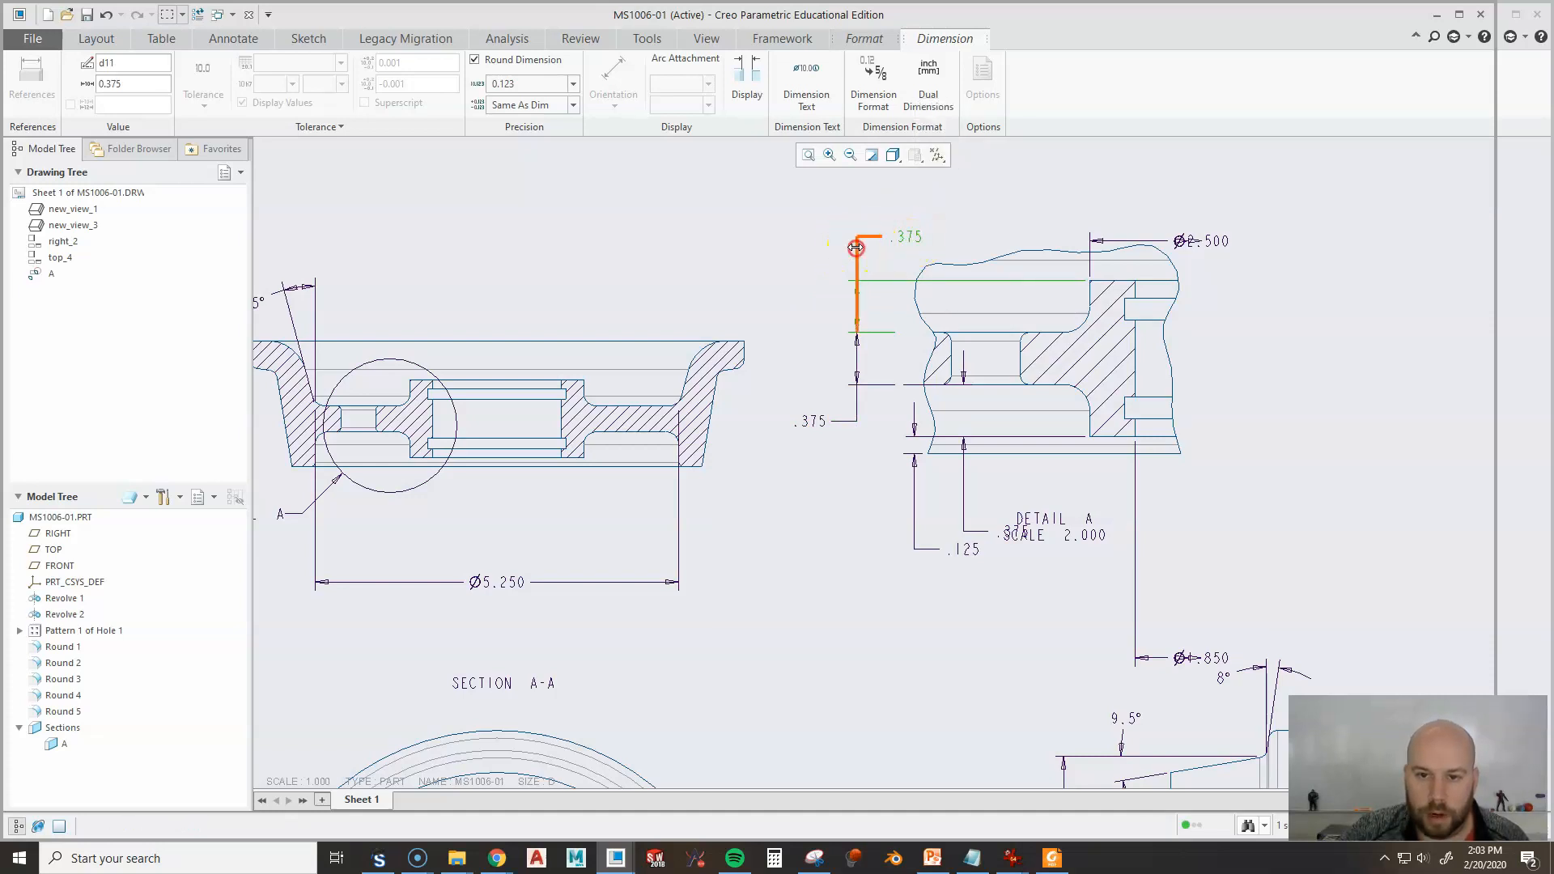
right_click(911, 236)
click(740, 177)
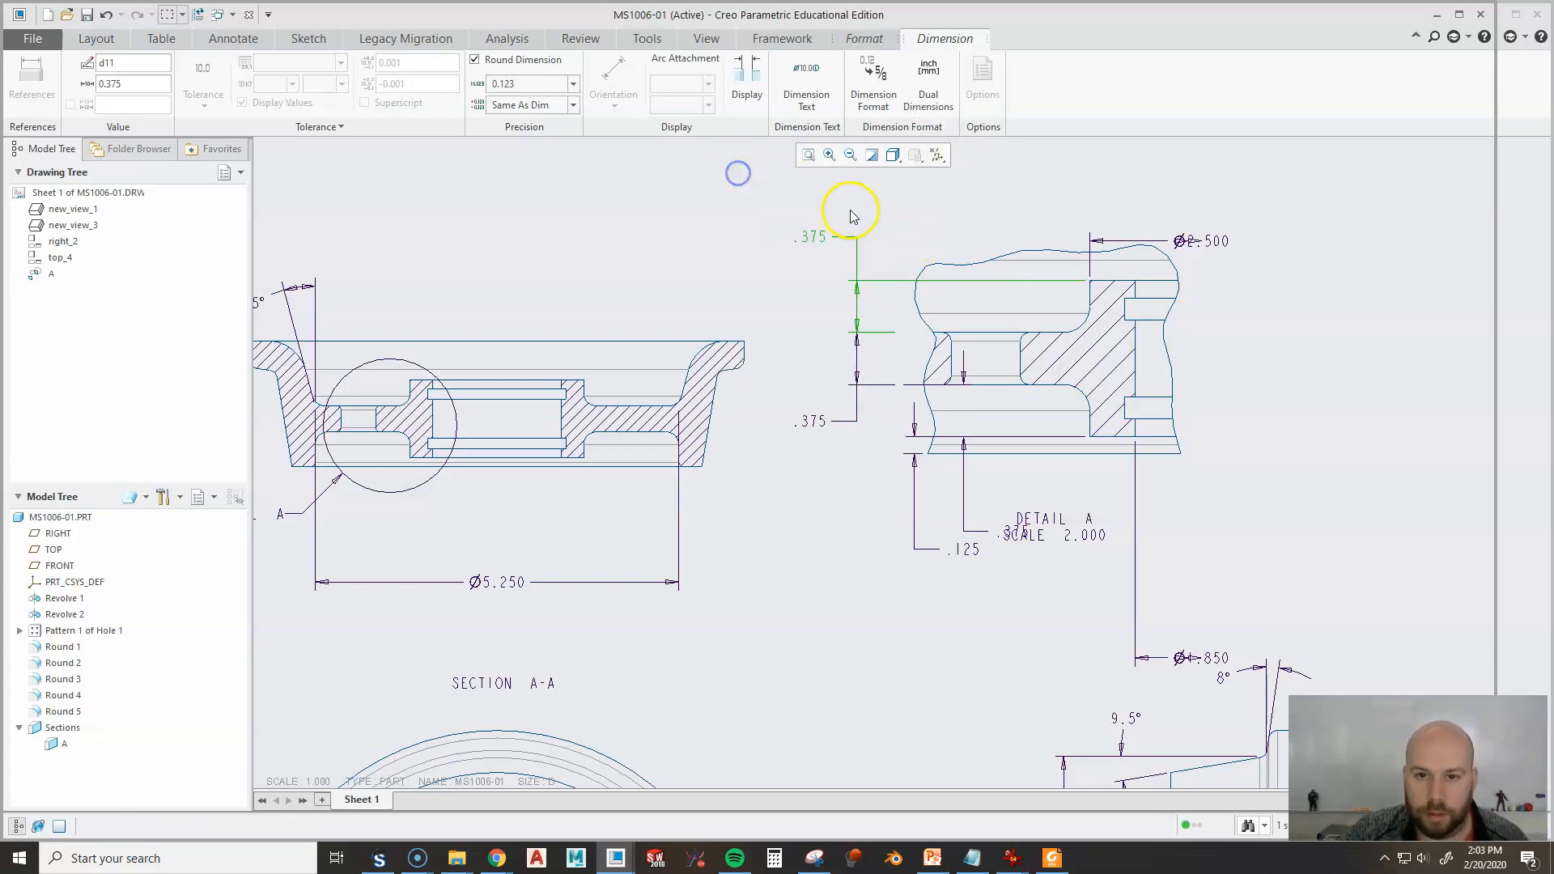
click(682, 218)
Place the lower .375 dimension left of the detail view, offset from the web thickness dimension, with its text flipped left.
middle_drag(910, 504, 863, 493)
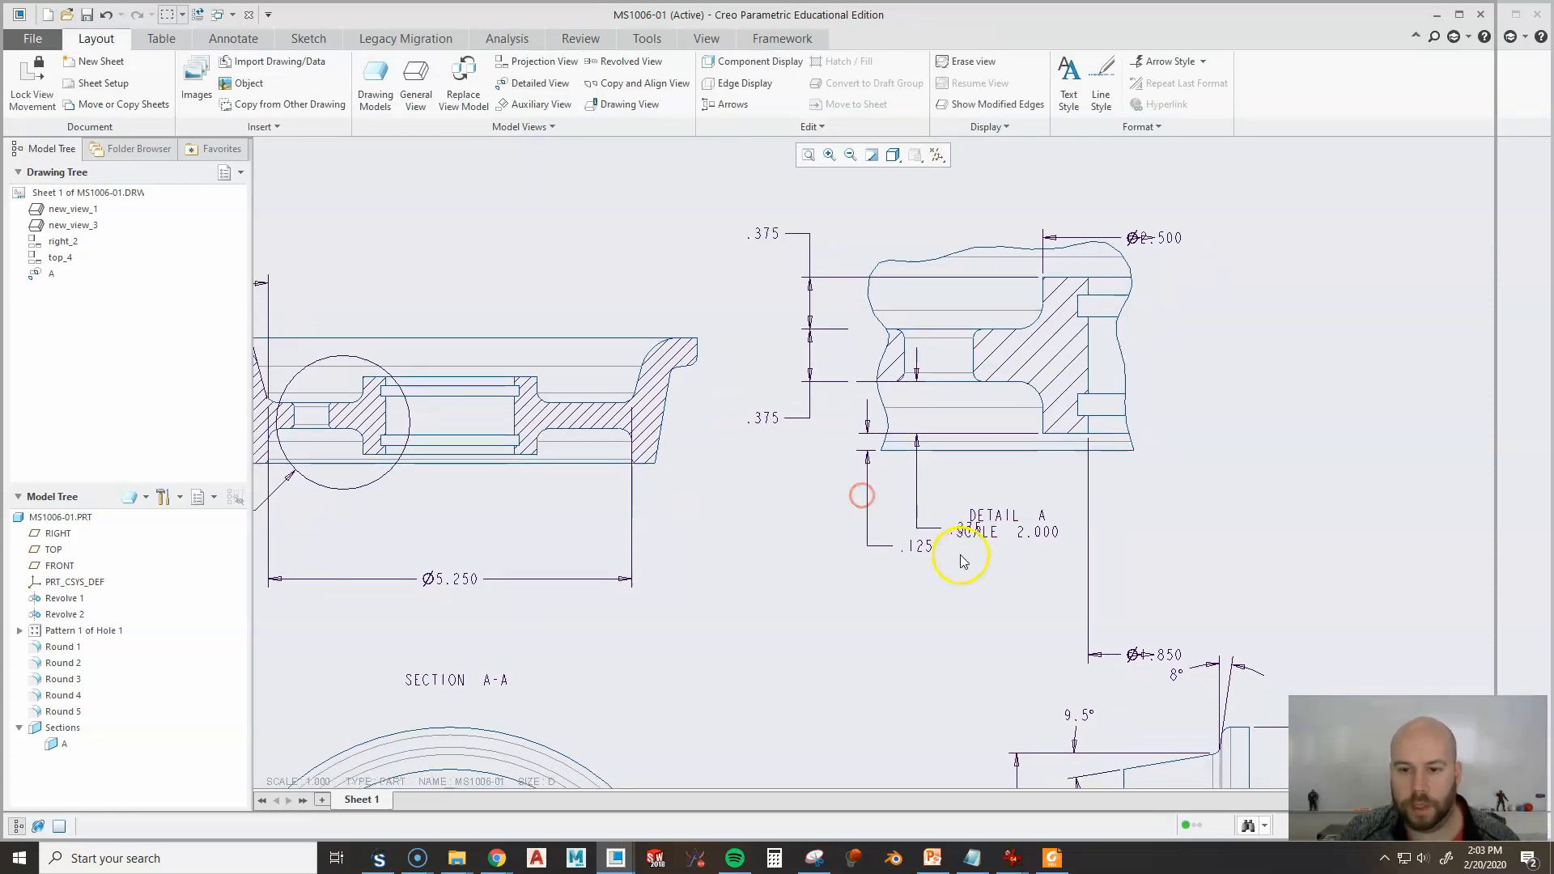
scroll(834, 459, up, 3)
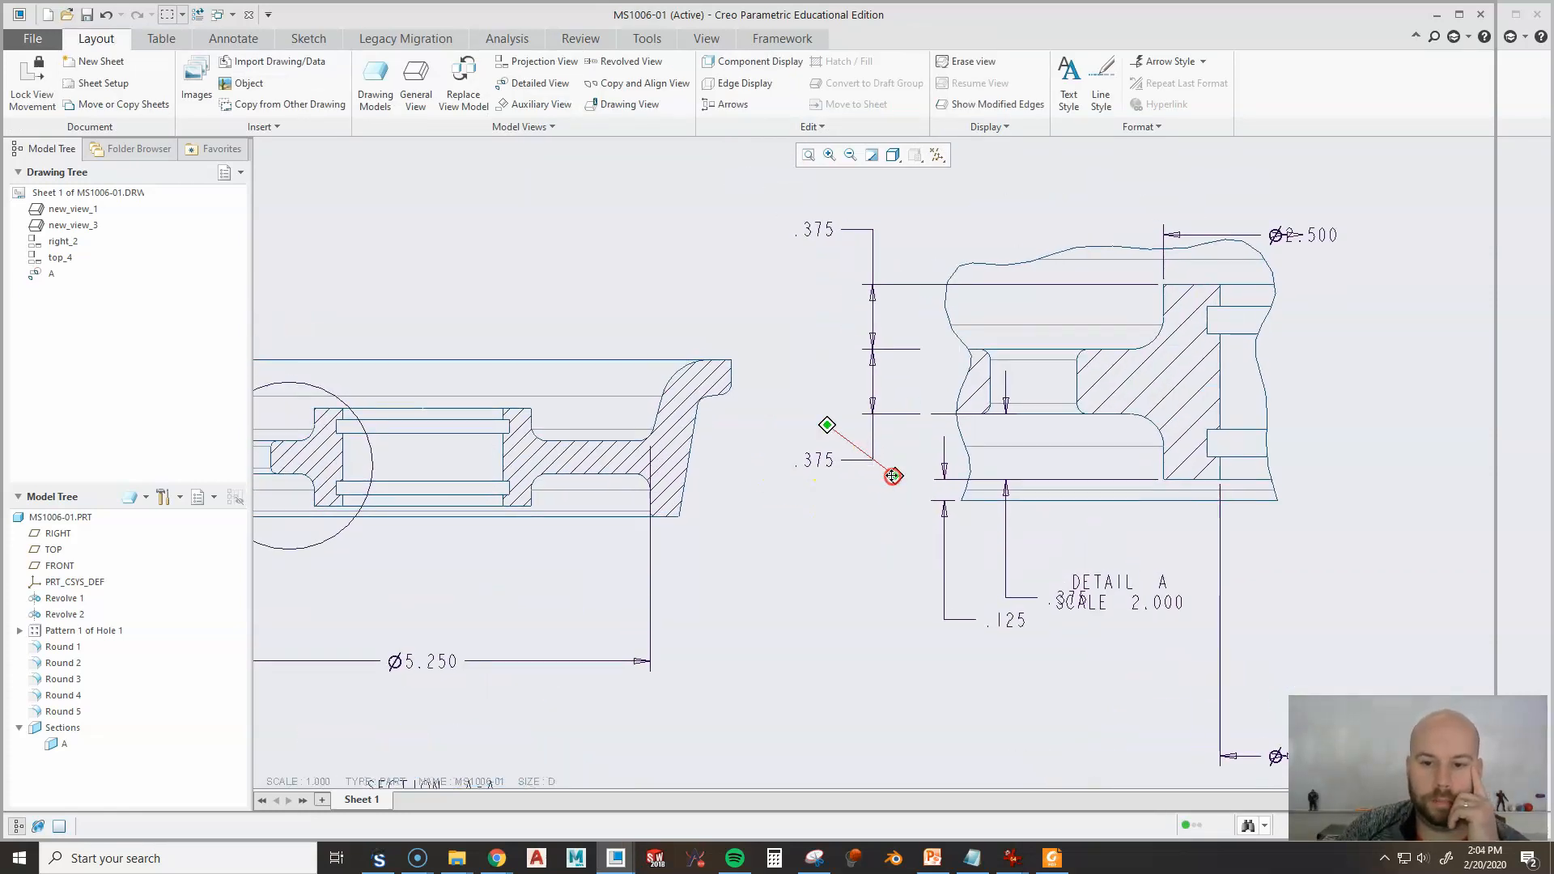
click(830, 479)
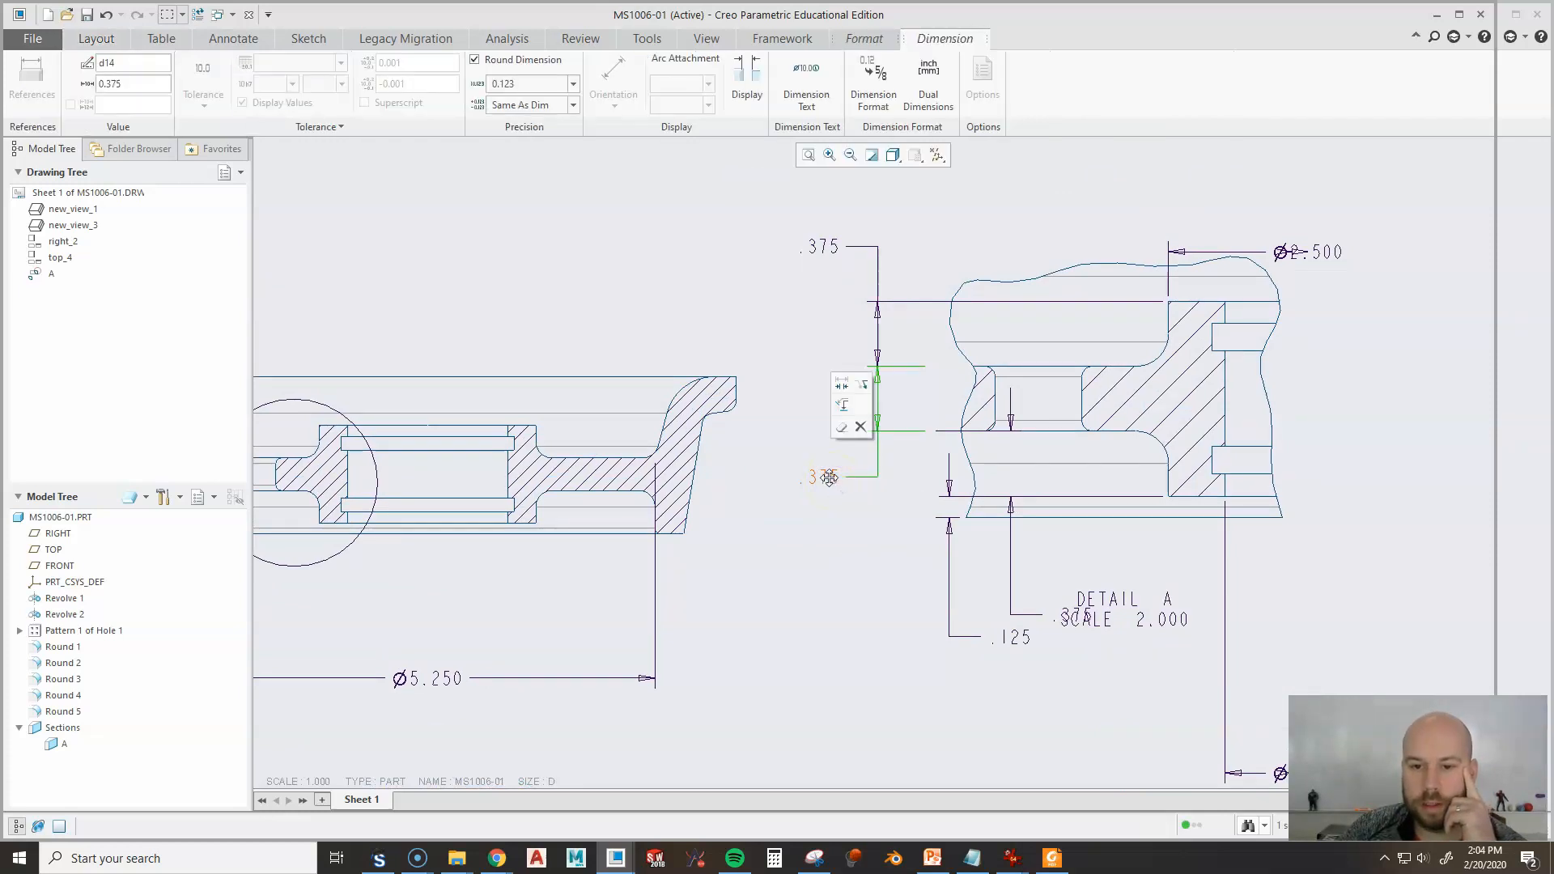
click(1076, 619)
drag(1076, 619, 940, 579)
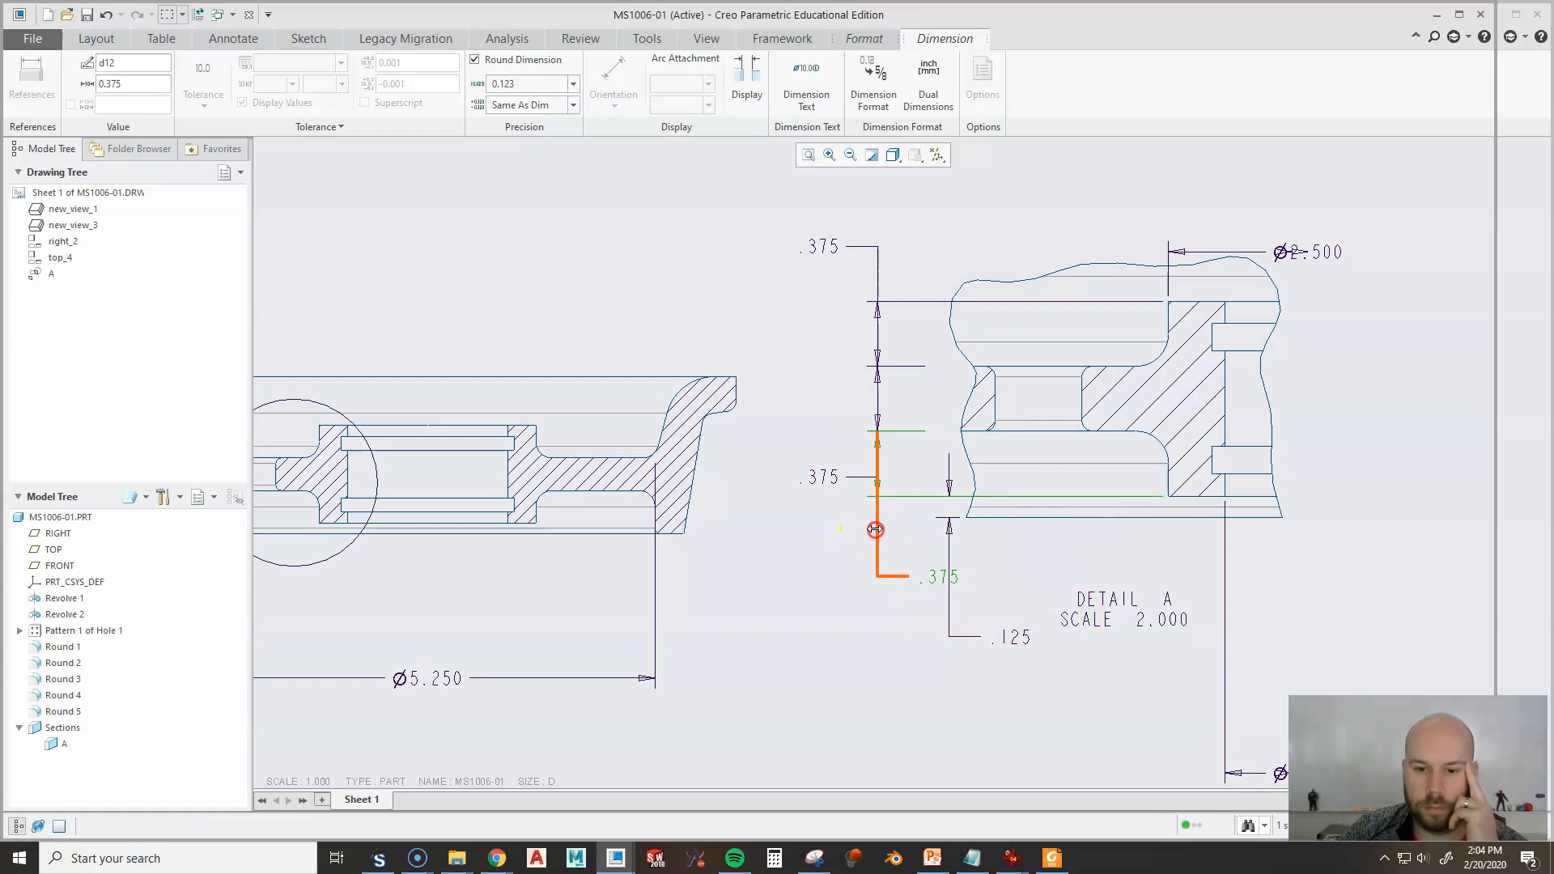
right_click(876, 529)
click(762, 458)
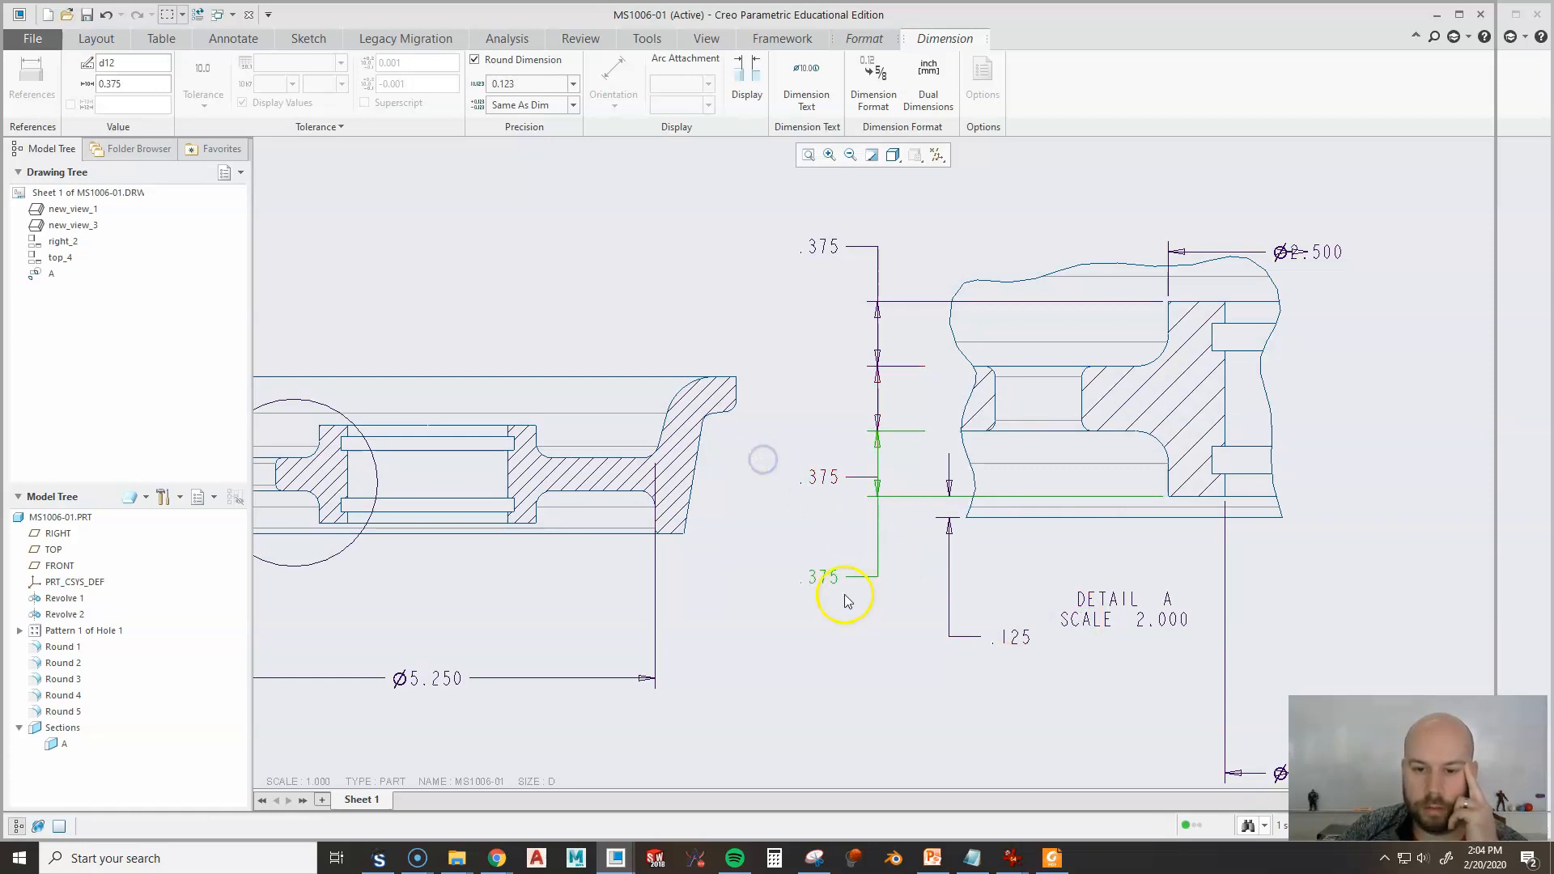
drag(826, 583, 853, 565)
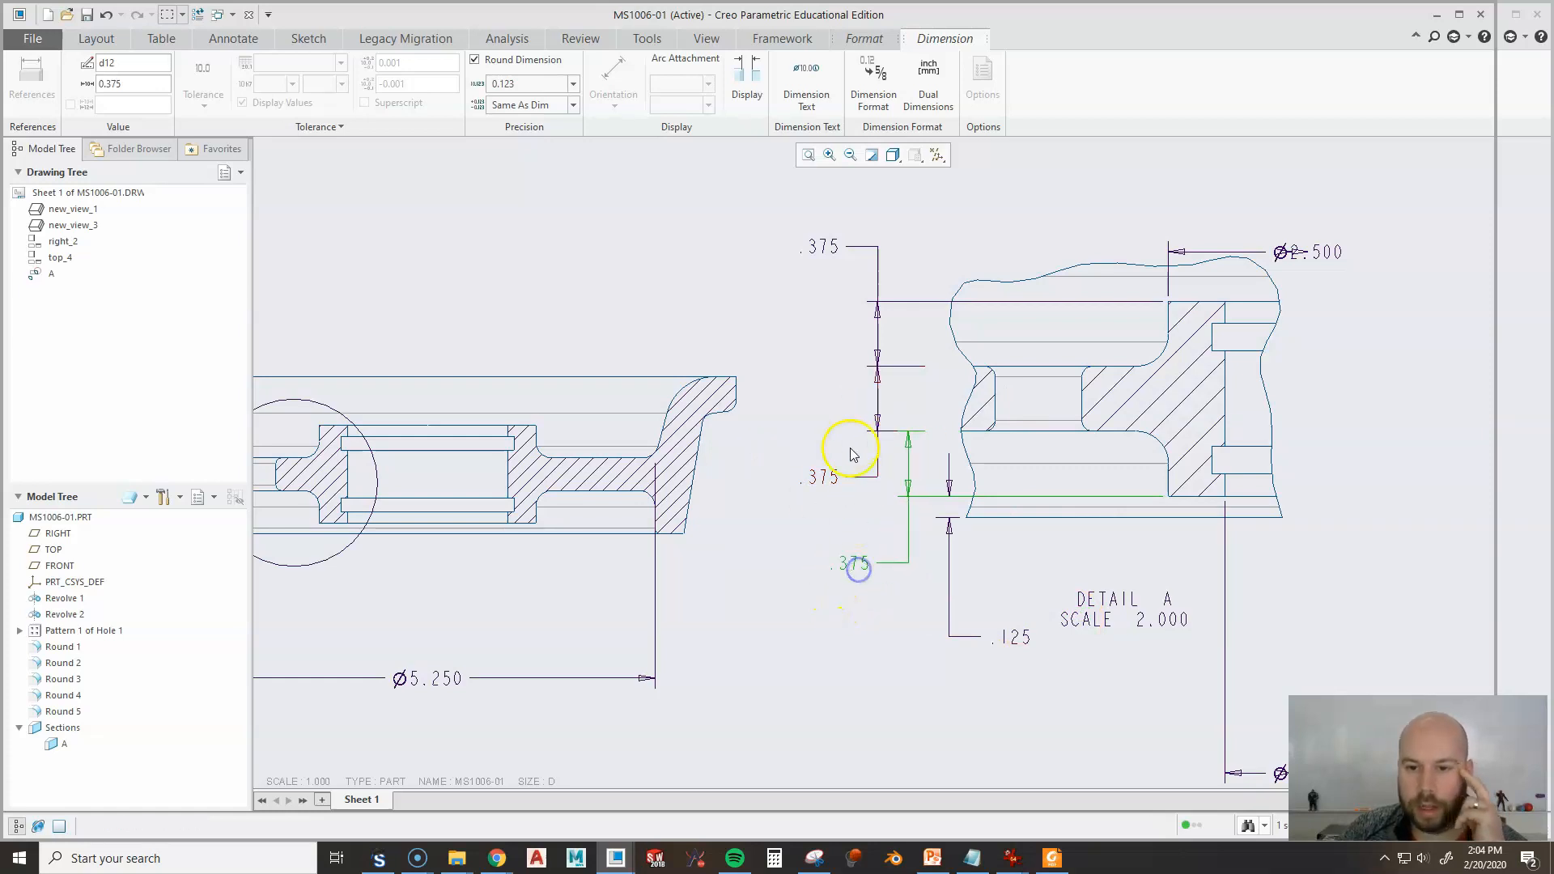
Shift the upper and web thickness .375 dimensions together farther from the detail view, and move the lower .375 dimension left too.
ctrl+click(825, 250)
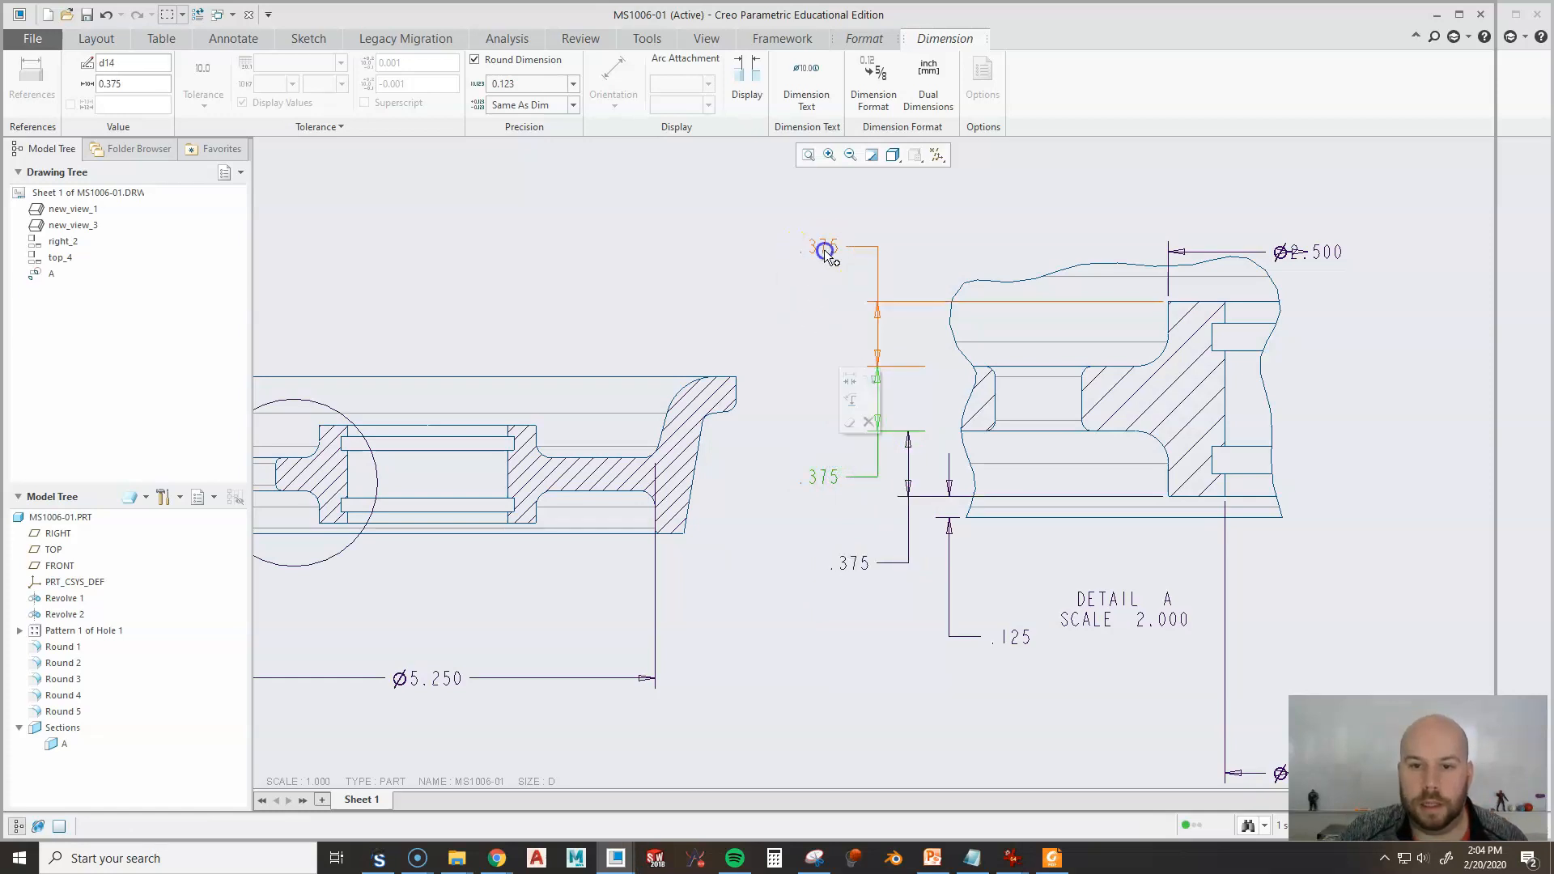
drag(827, 246, 789, 250)
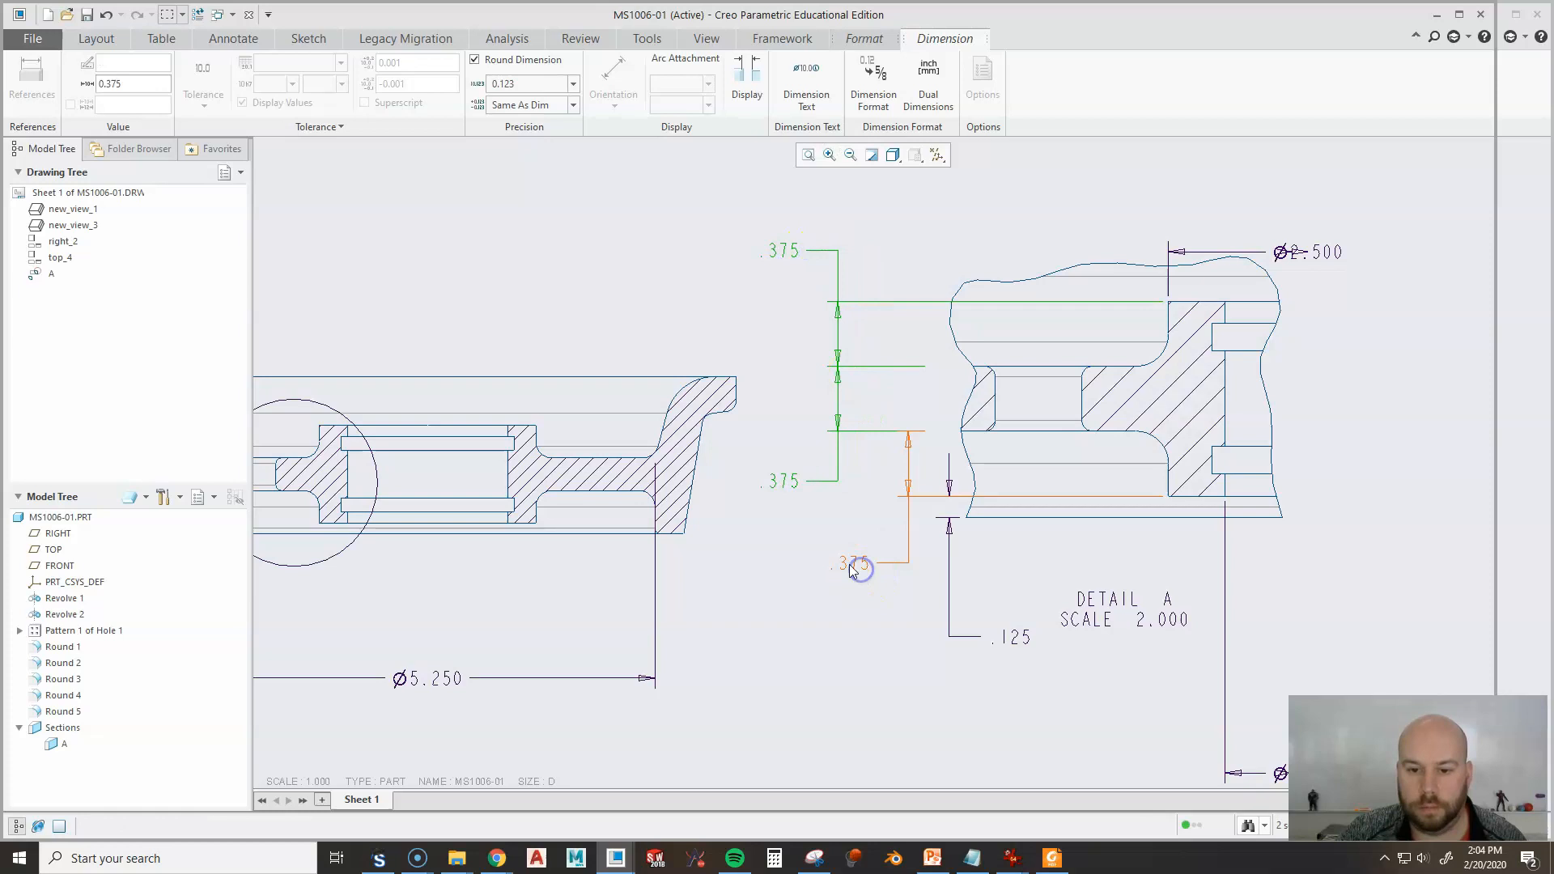
click(852, 568)
drag(854, 566, 823, 562)
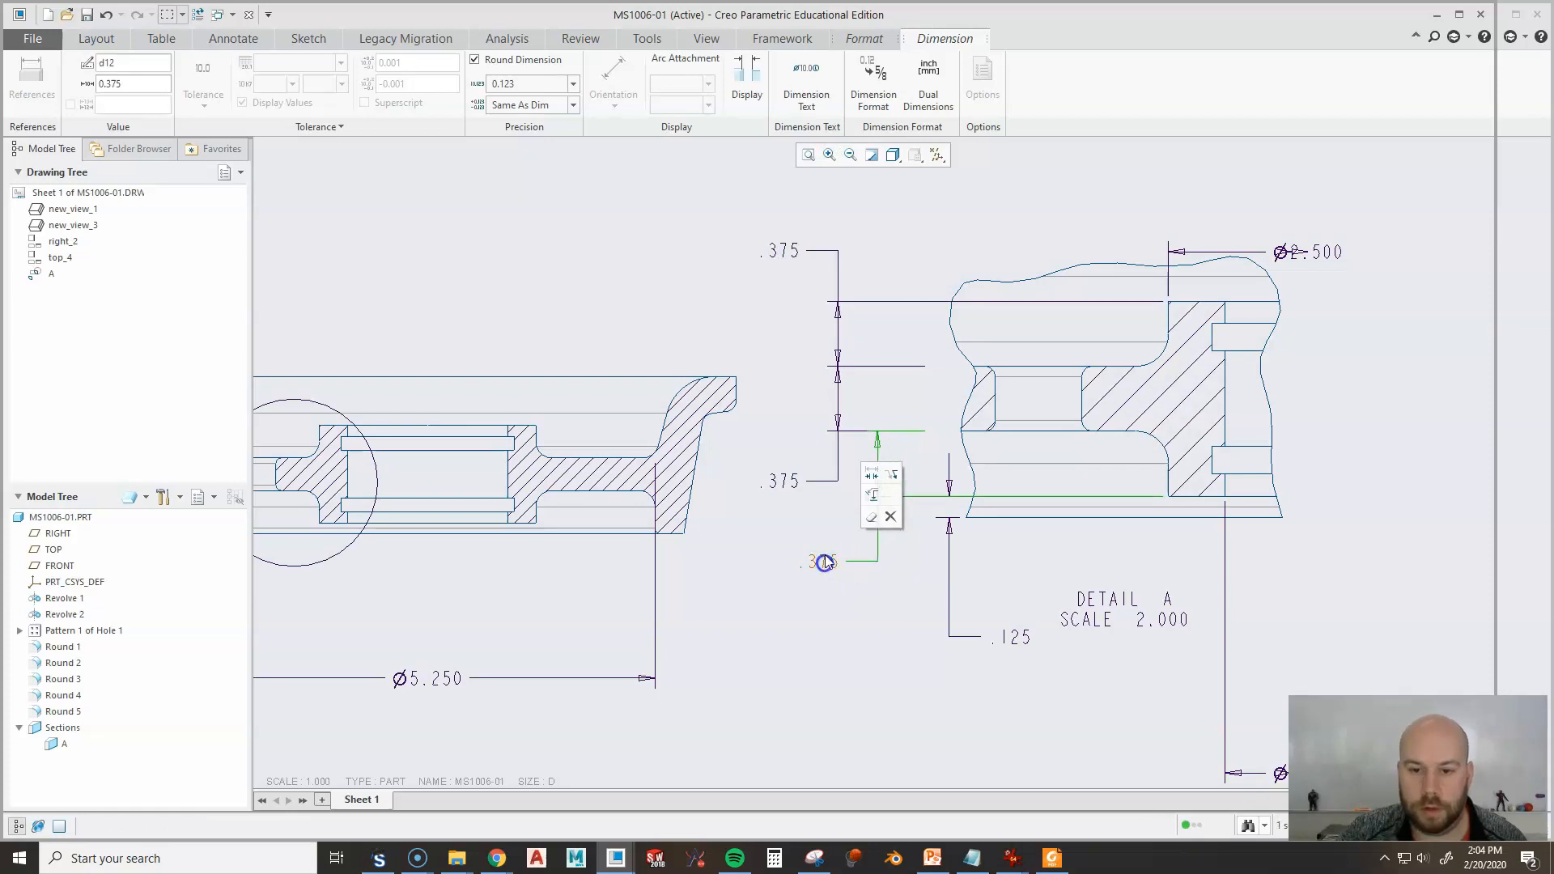
Flip the .125 dimension's text to the left of its dimension line and raise it closer to its arrows.
click(951, 437)
click(1014, 645)
right_click(1018, 638)
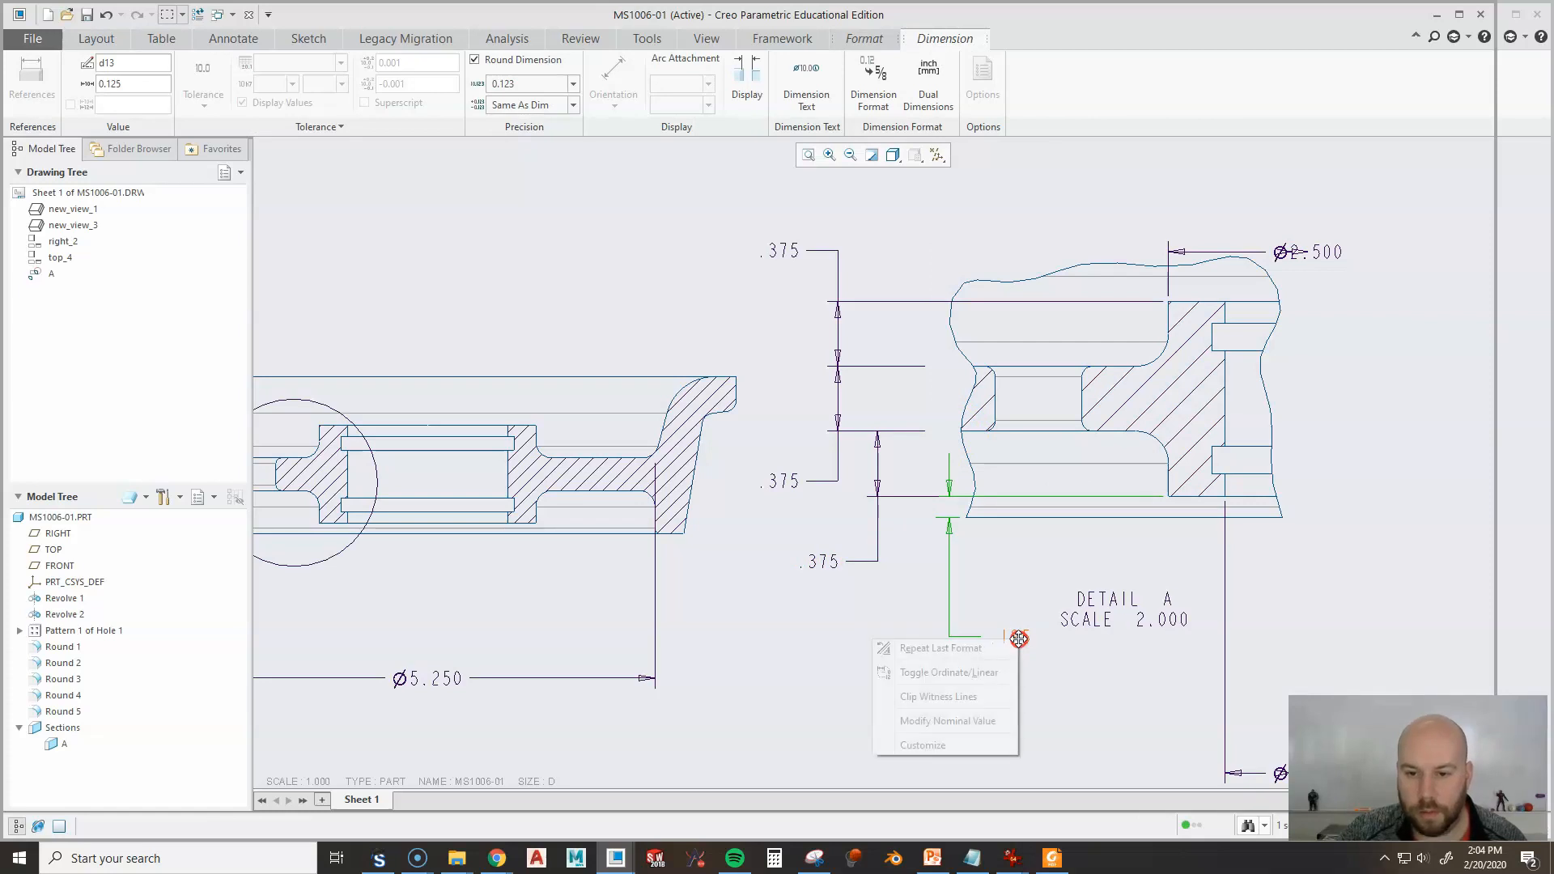
click(906, 566)
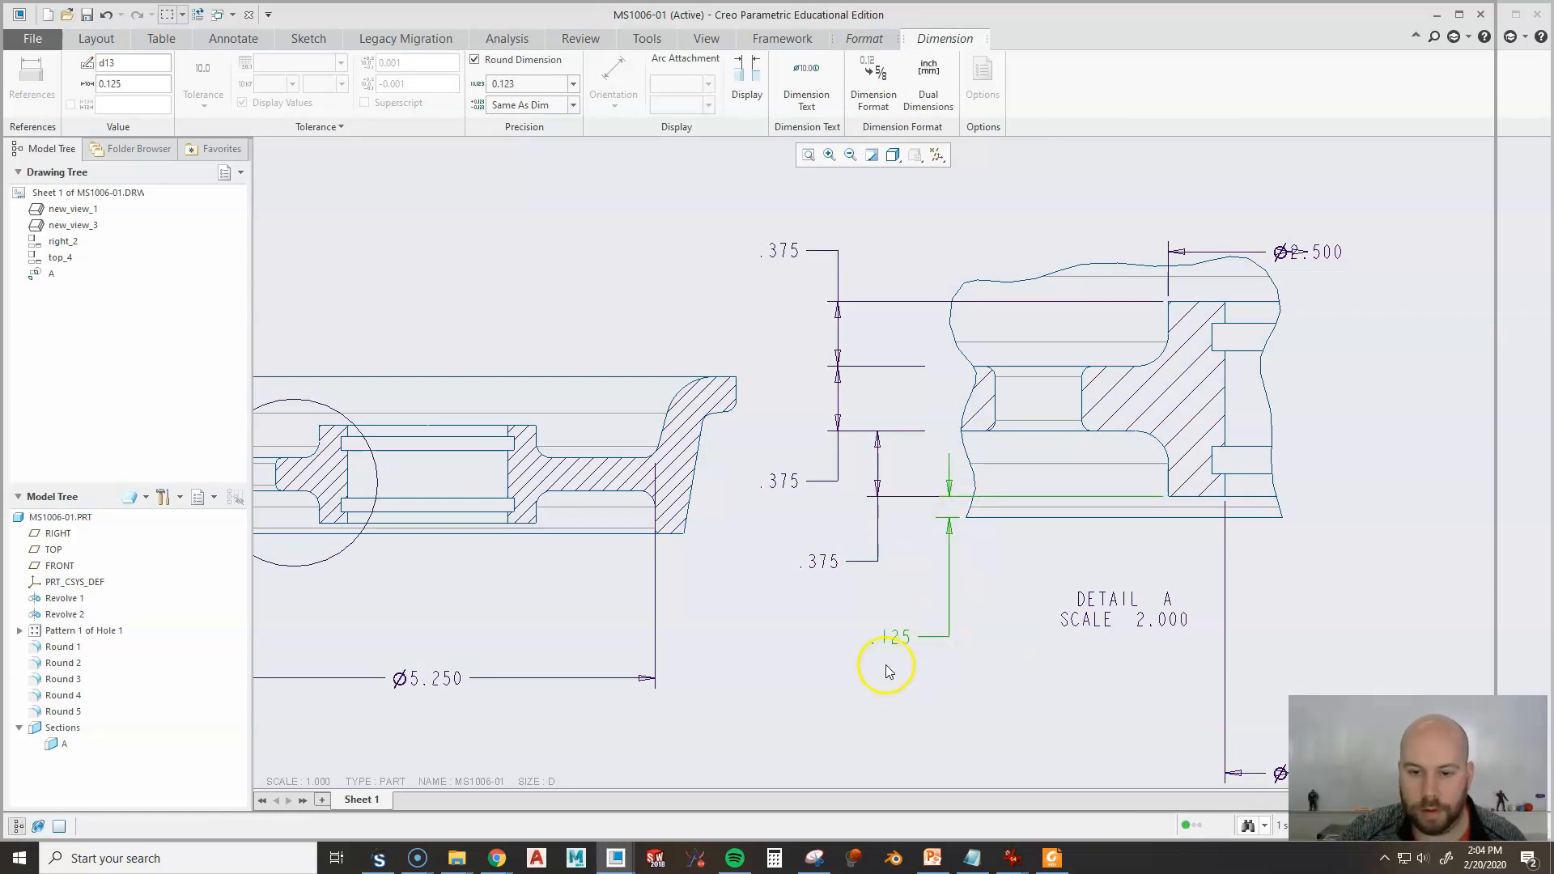
drag(890, 639, 824, 527)
Bring the three .375 dimension texts closer to their arrows and nudge the lower dimension slightly toward the detail view.
click(823, 567)
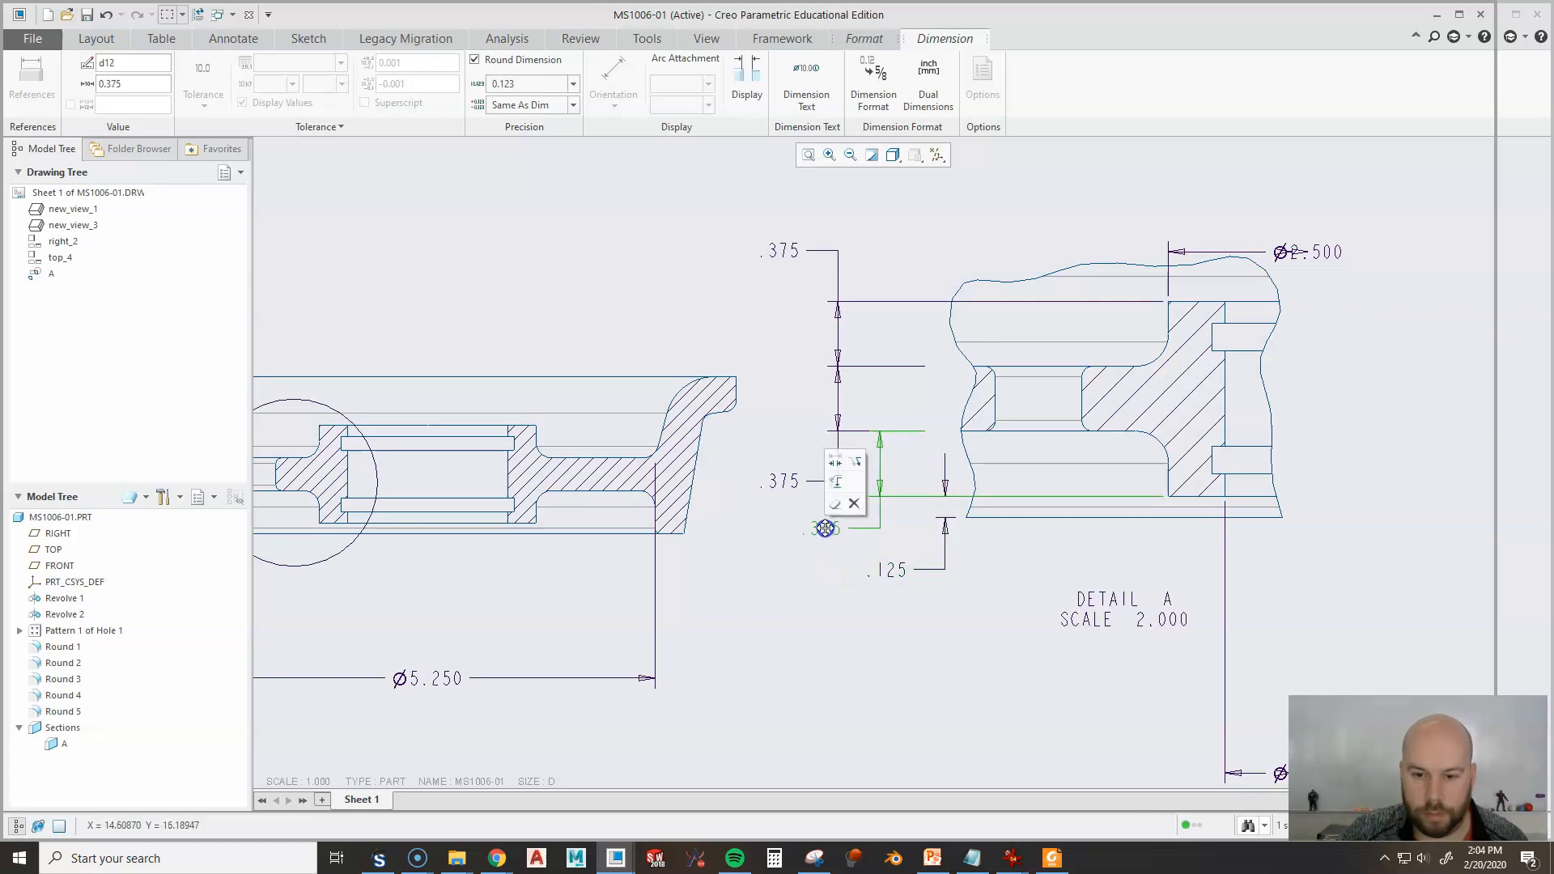
click(781, 480)
drag(781, 480, 789, 453)
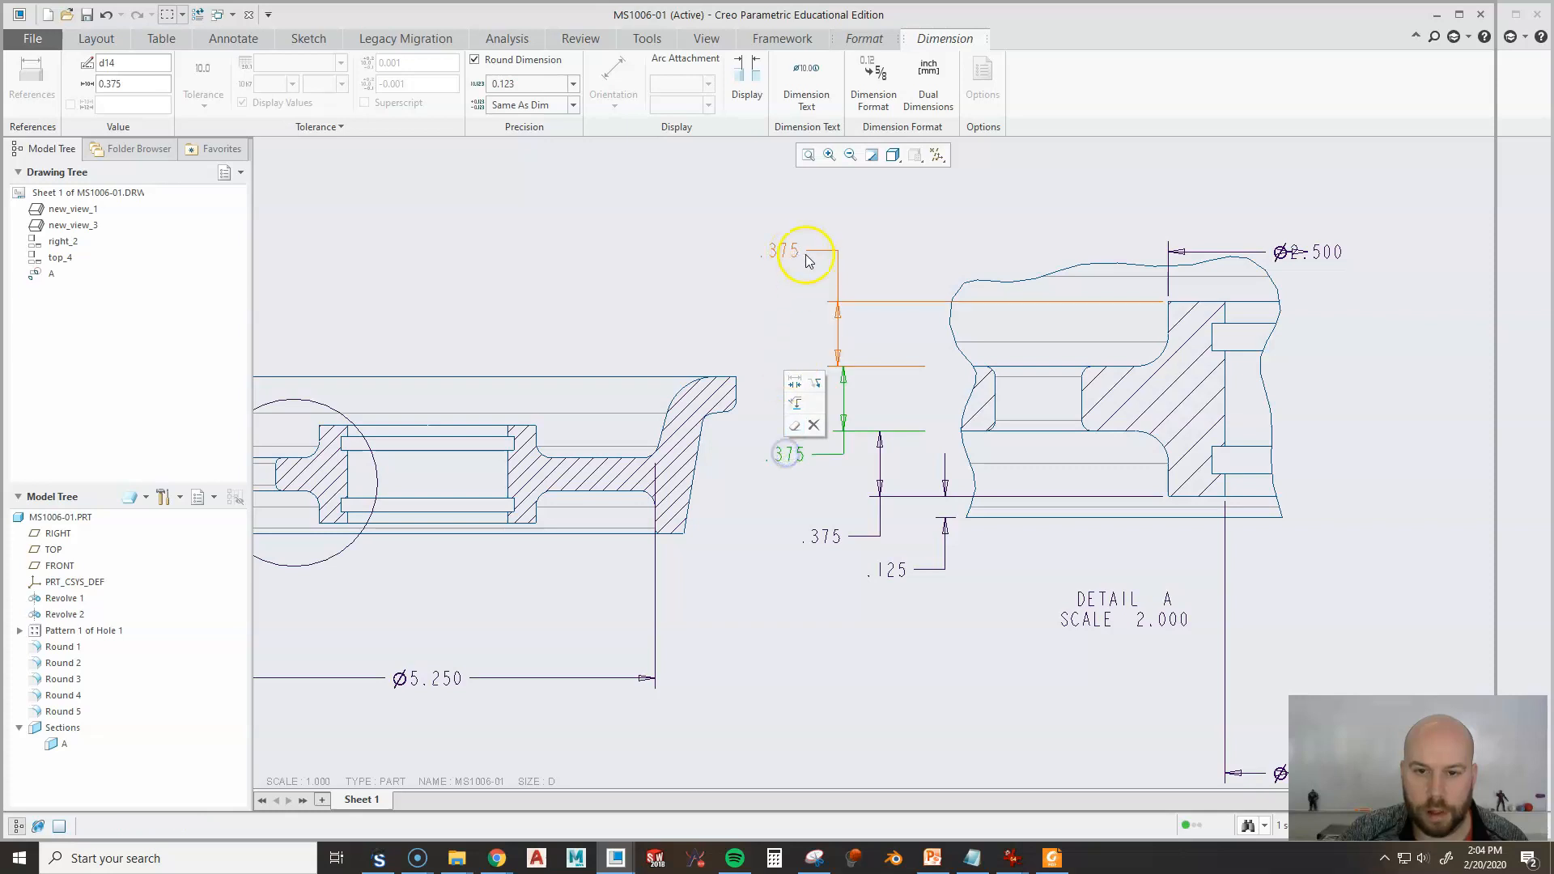
drag(783, 254, 784, 274)
click(837, 486)
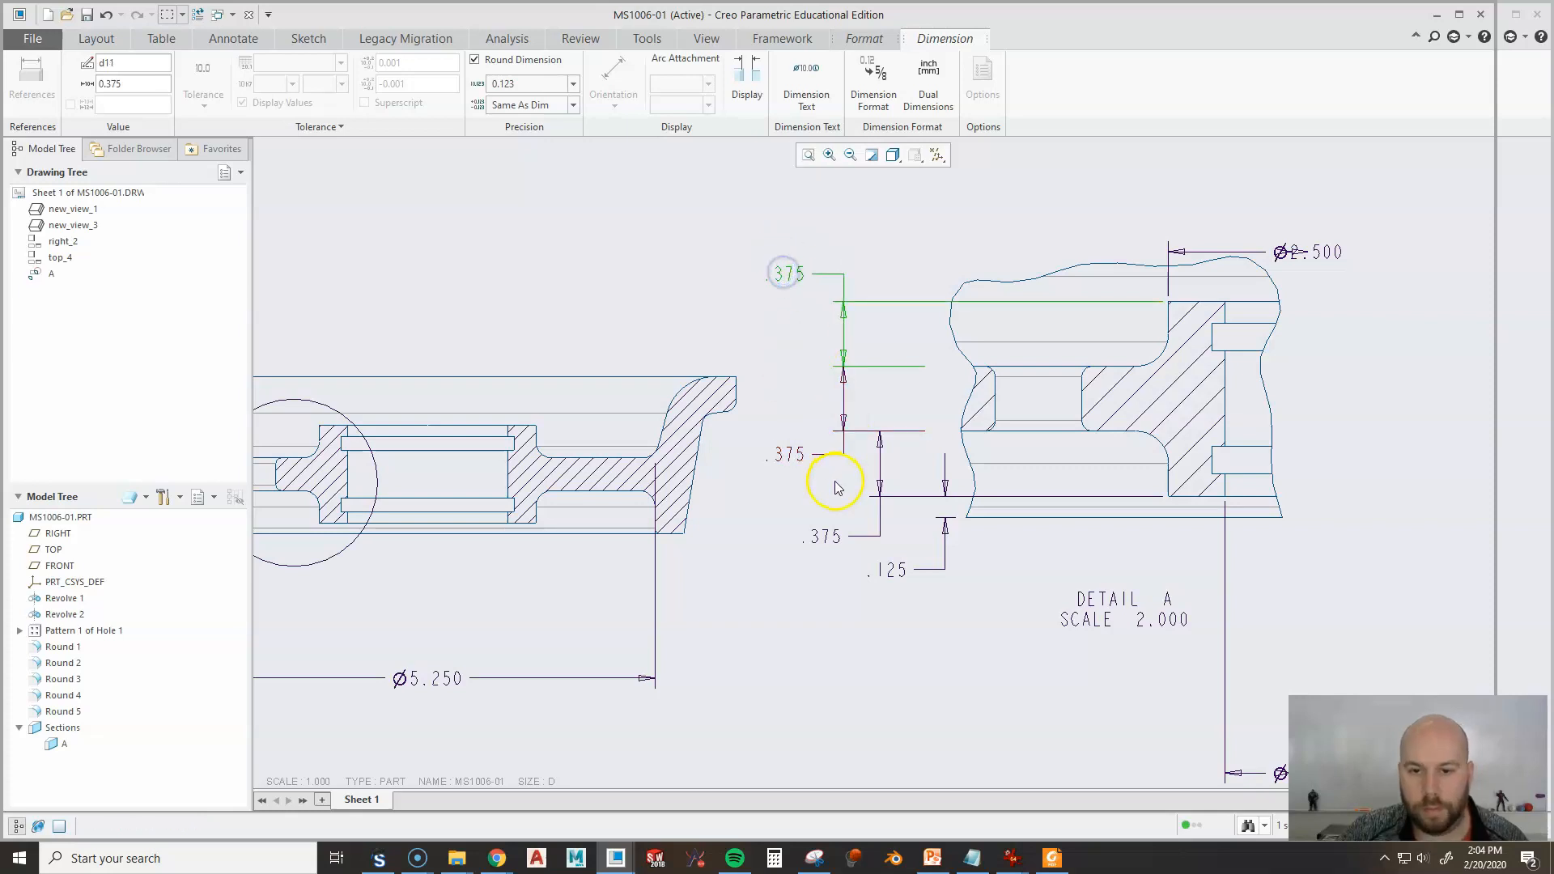
click(834, 540)
drag(826, 535, 837, 533)
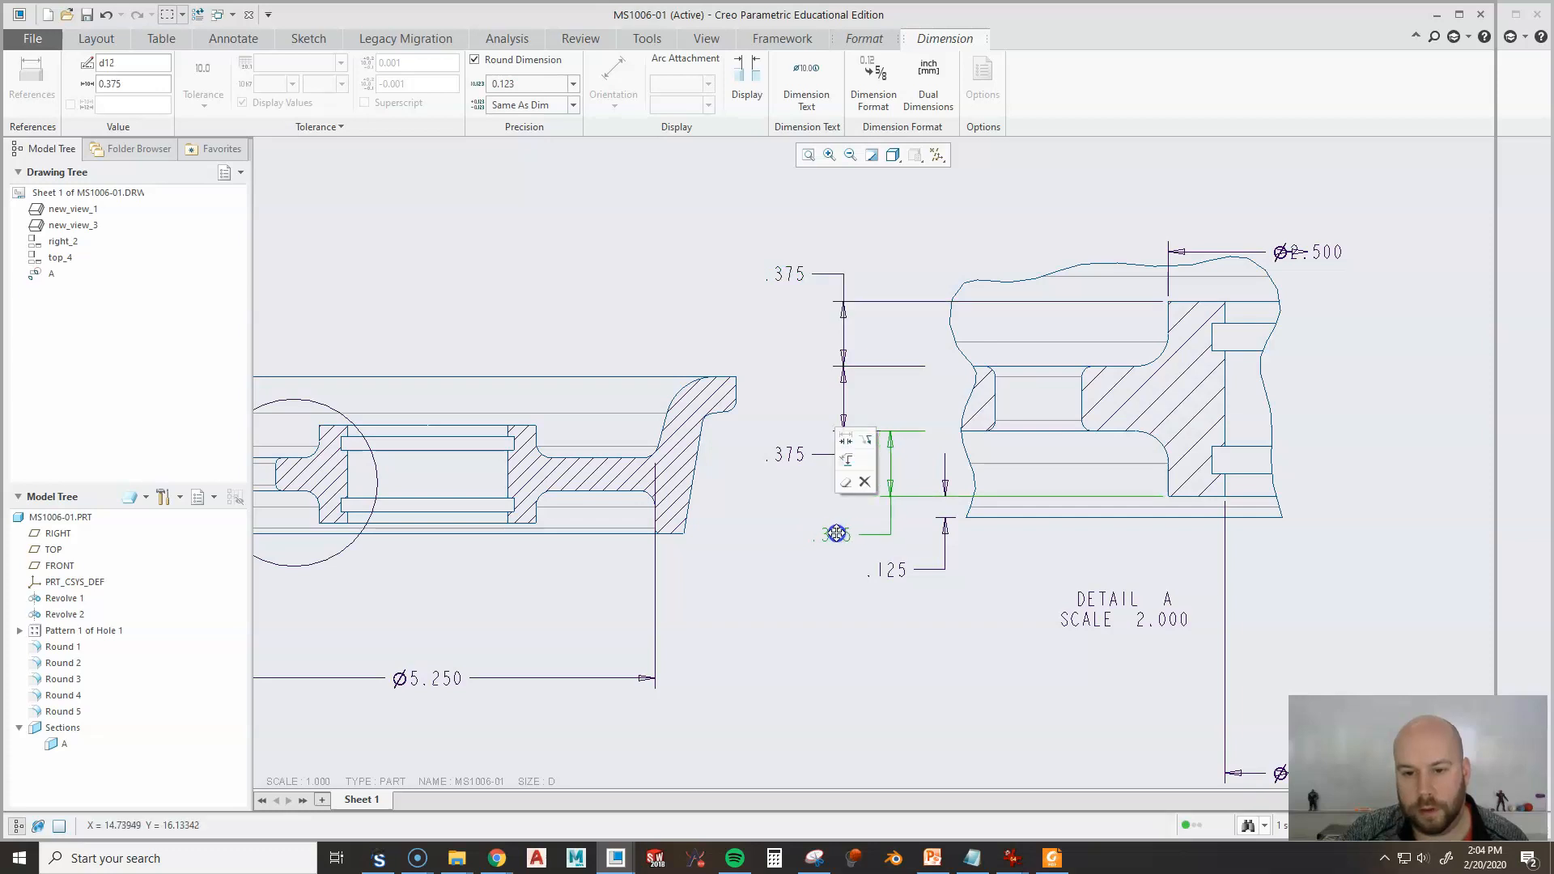
Move the .125 dimension left so it sits just beside the lower .375 dimension.
click(888, 606)
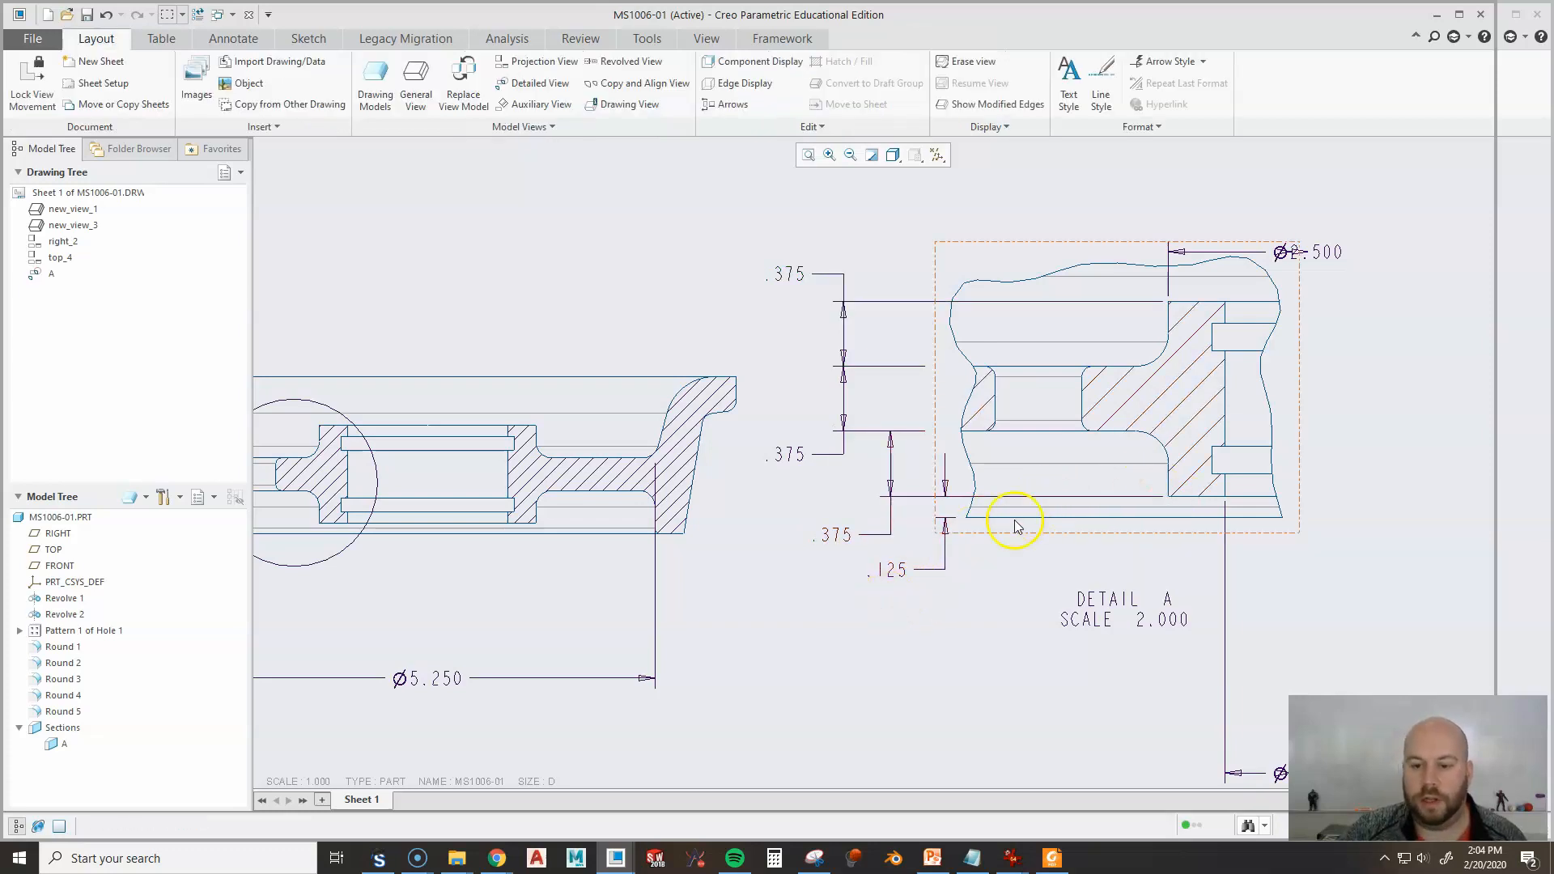
click(1062, 498)
drag(887, 581, 846, 572)
click(979, 573)
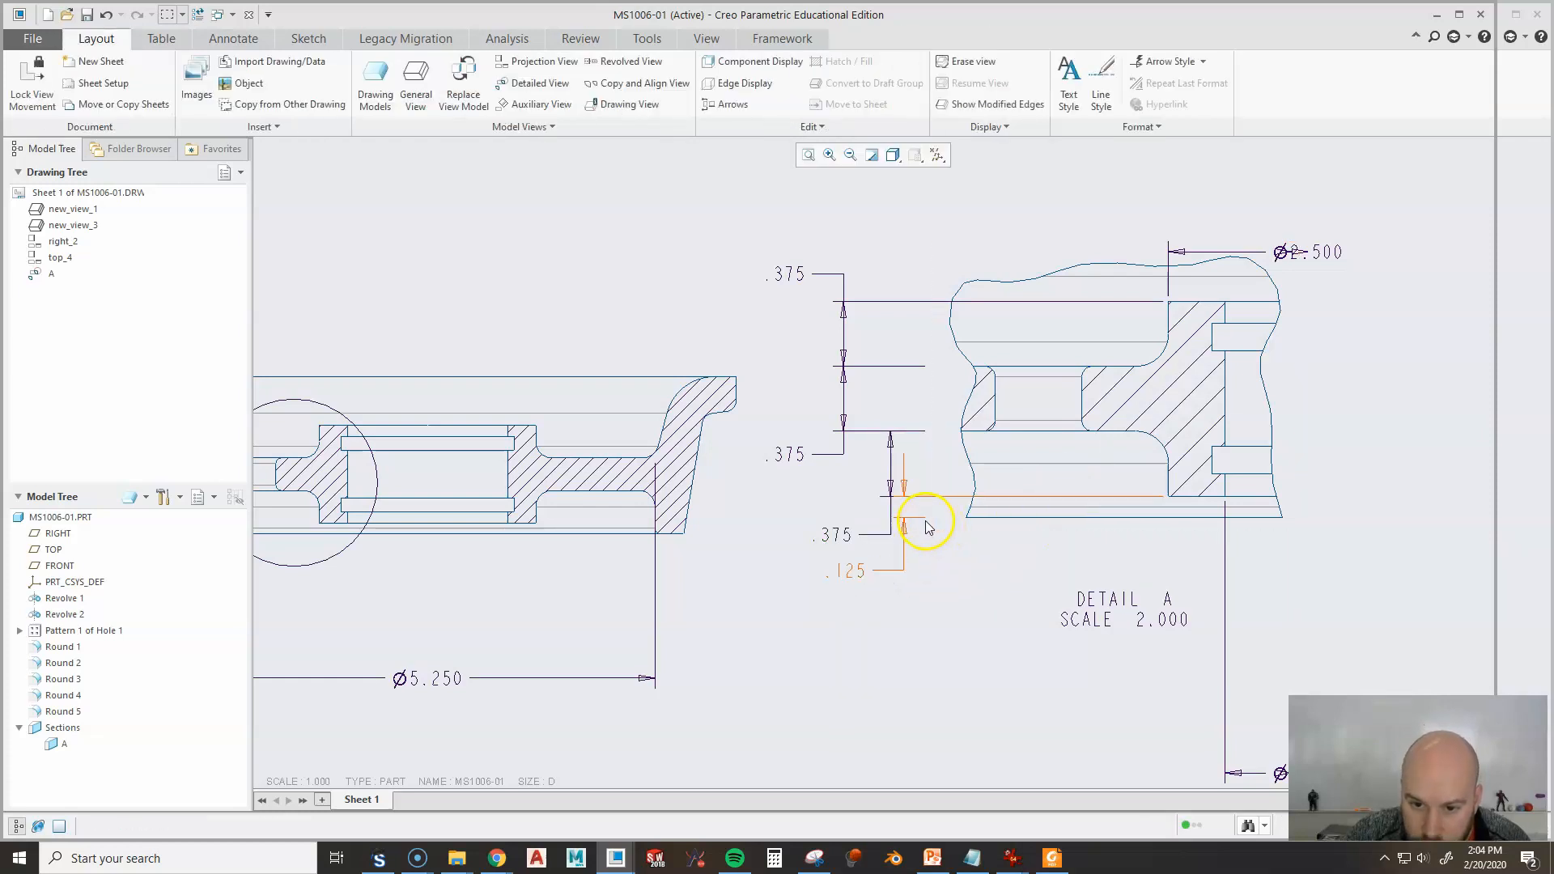
Trim the extension lines of the .125 and web .375 dimensions back to detail A's outline, and shift the .125 dimension closer to the view.
click(927, 524)
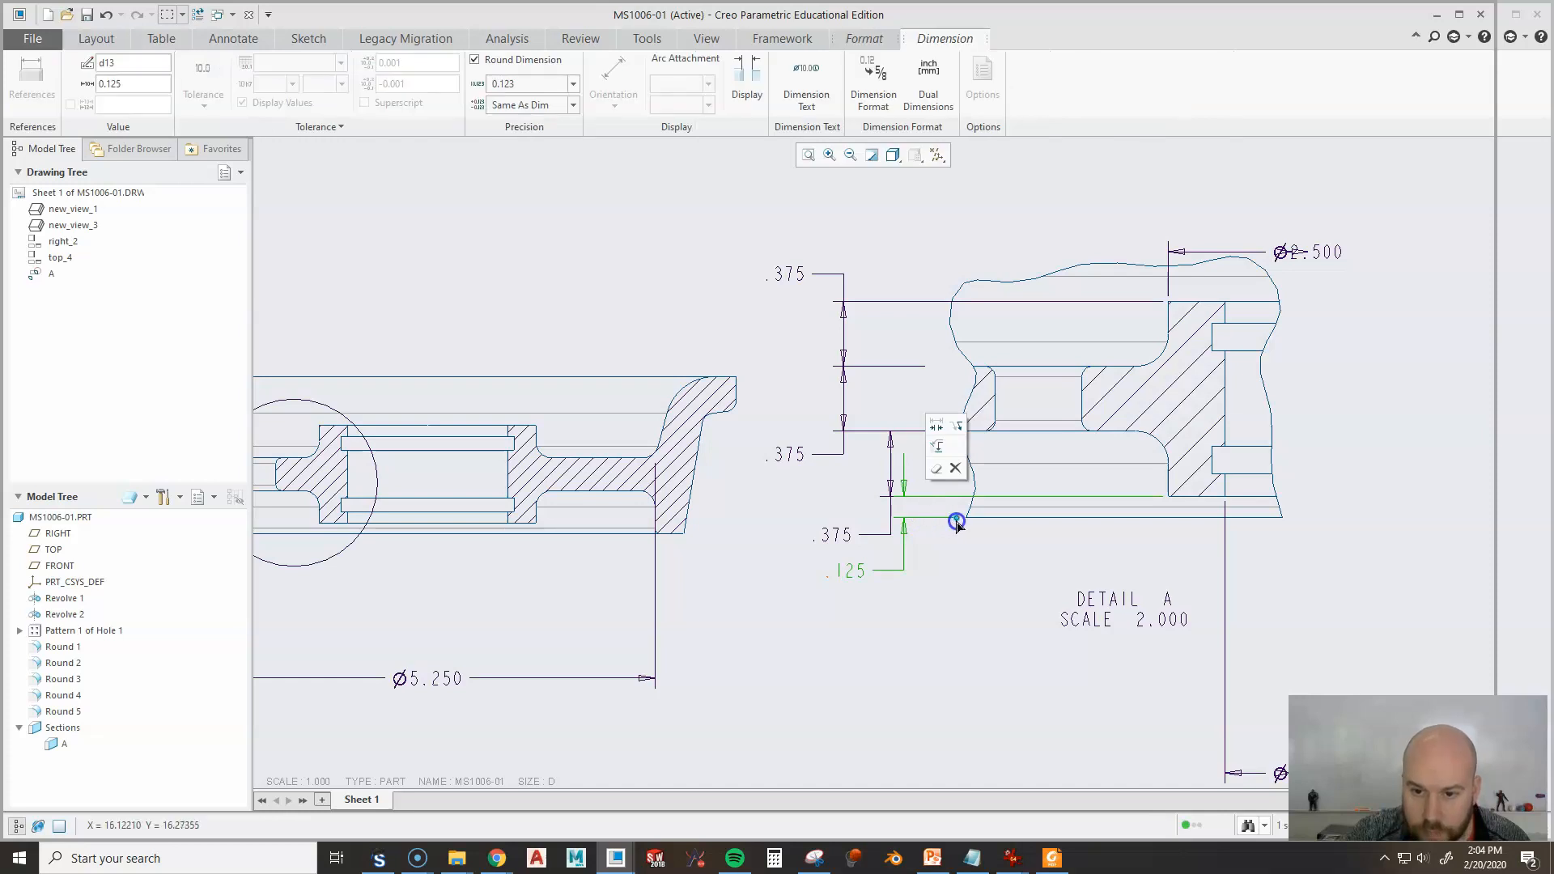
drag(847, 591, 873, 579)
click(909, 366)
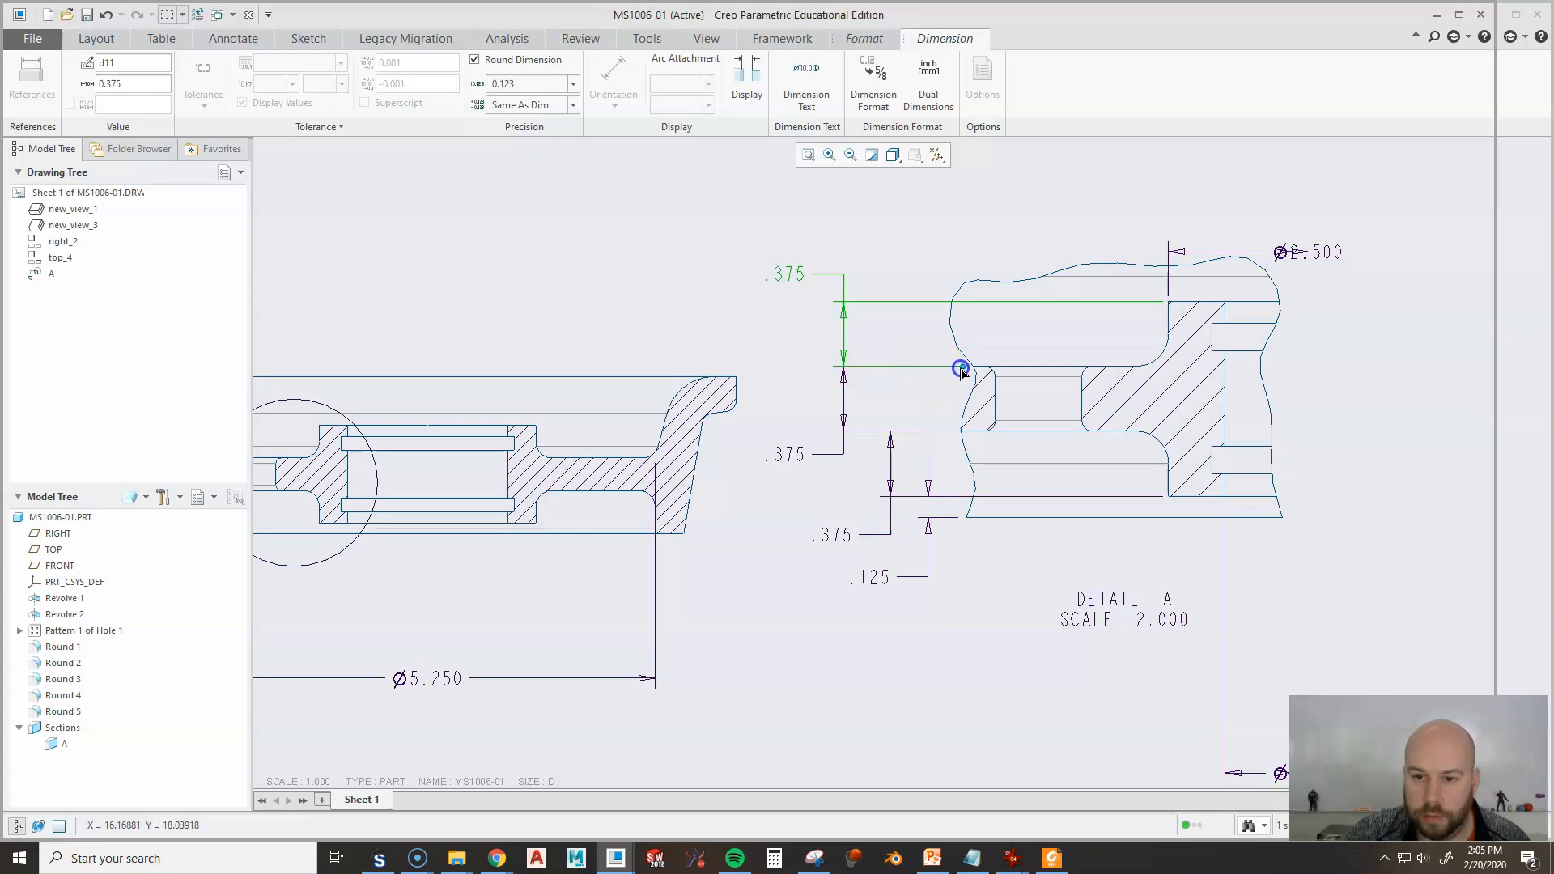
click(917, 438)
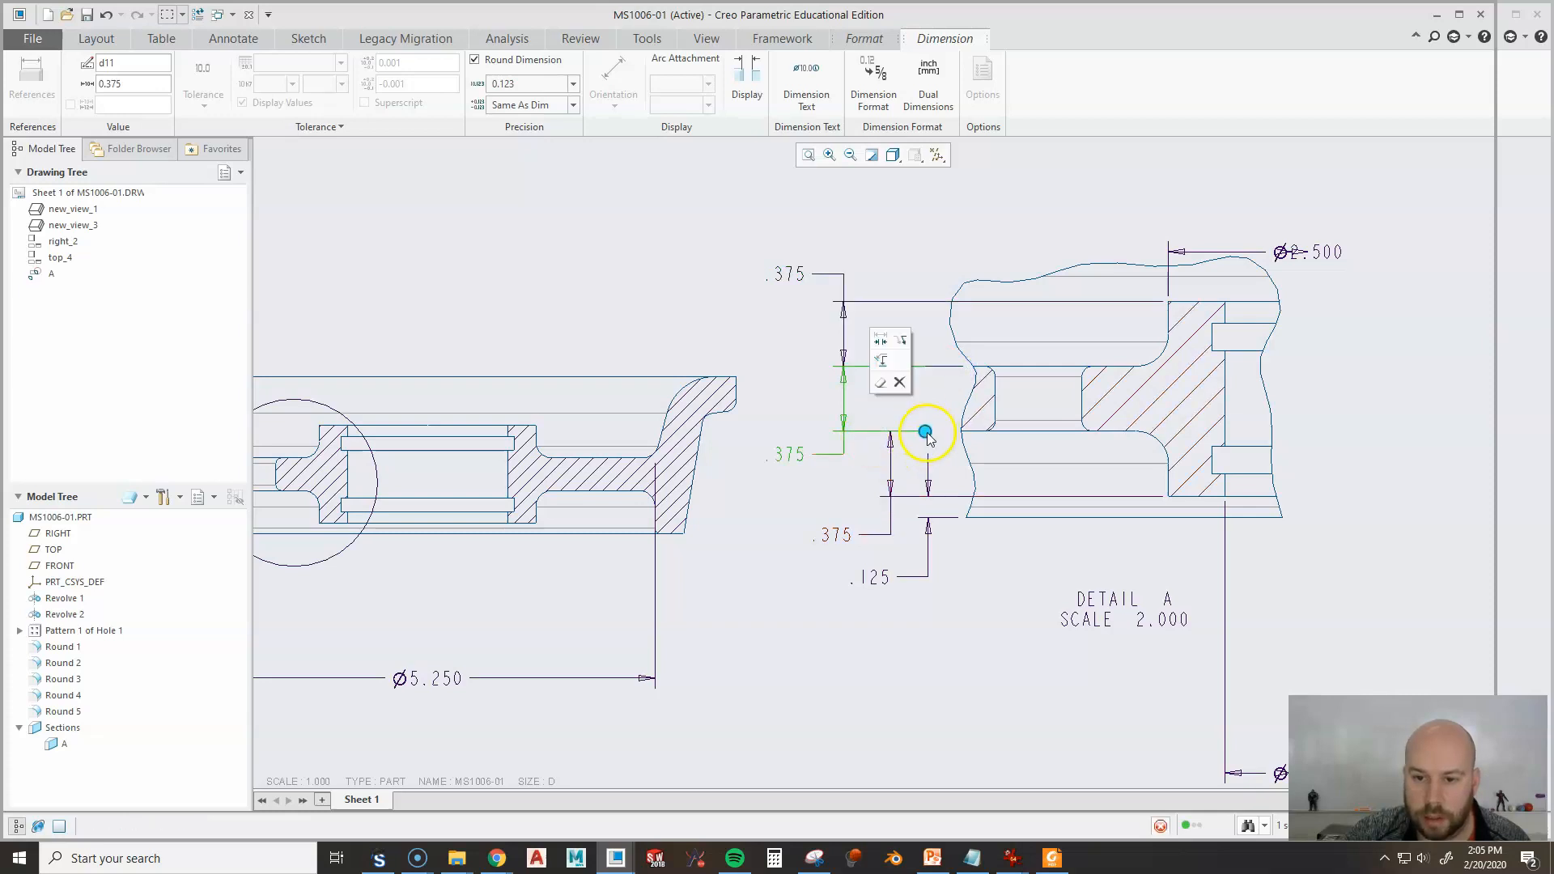
click(987, 615)
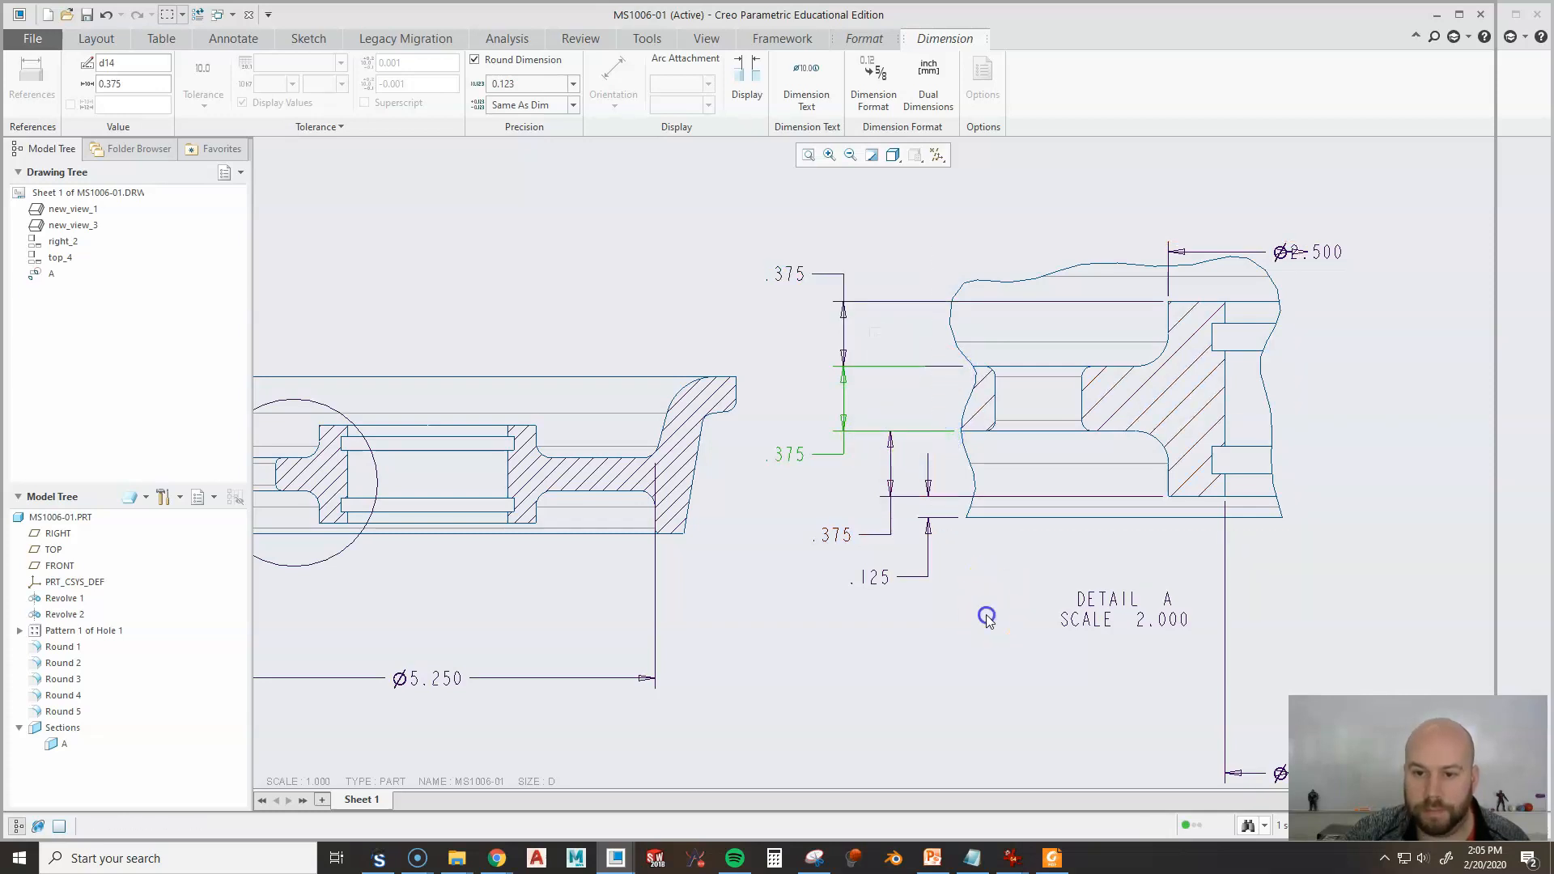
Raise the Ø2.500 dimension above detail view A and the Ø1.850 dimension closer beneath it, extending both dimension lines past the break edge.
scroll(732, 540, up, 1)
middle_drag(1298, 473, 1058, 470)
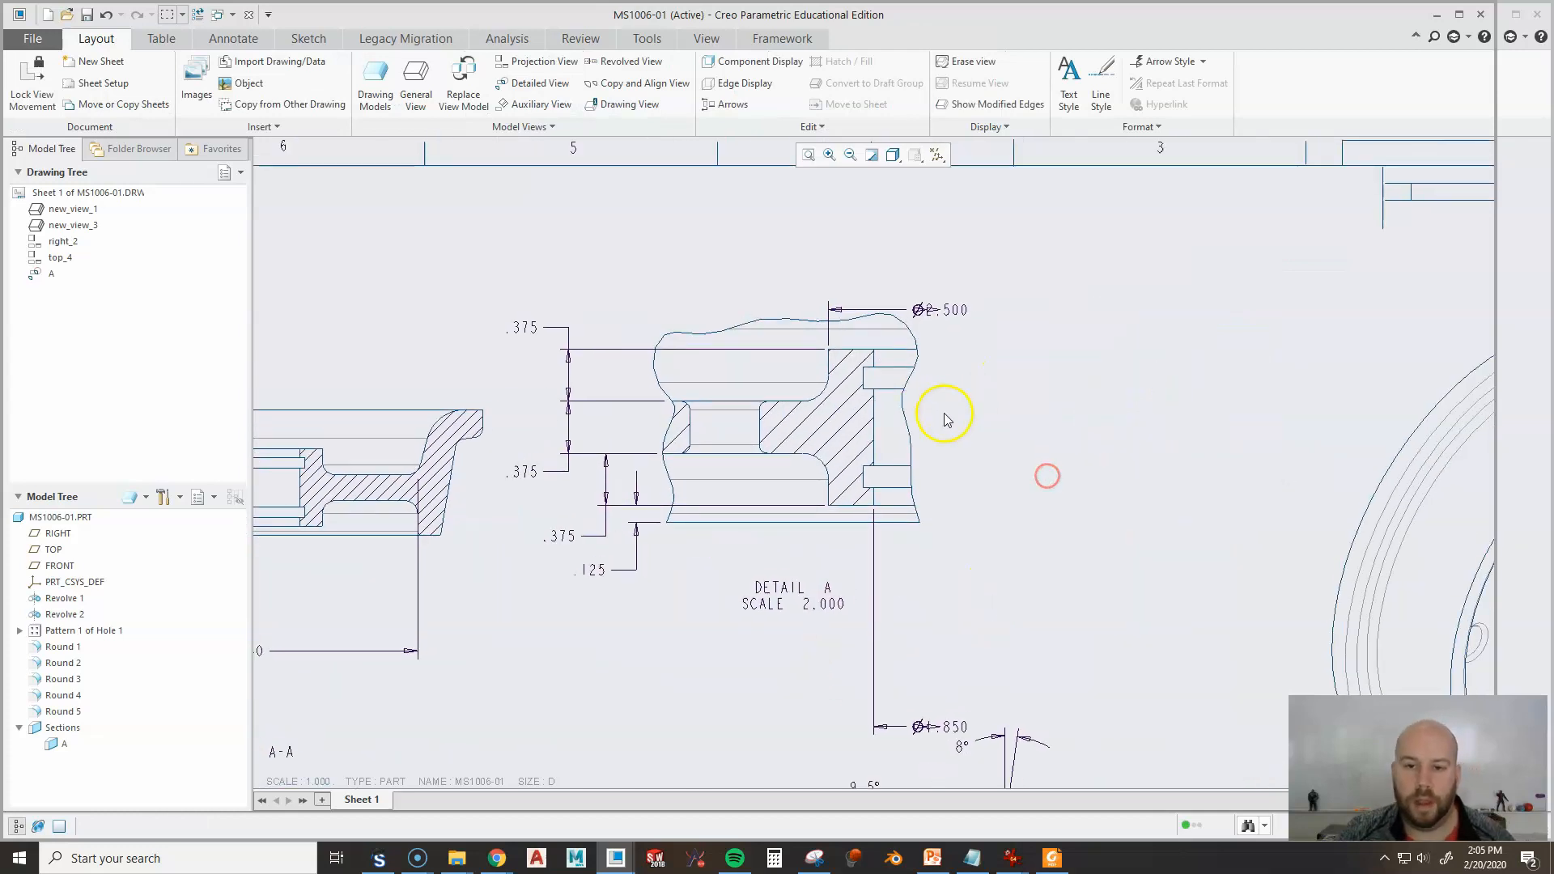
click(934, 315)
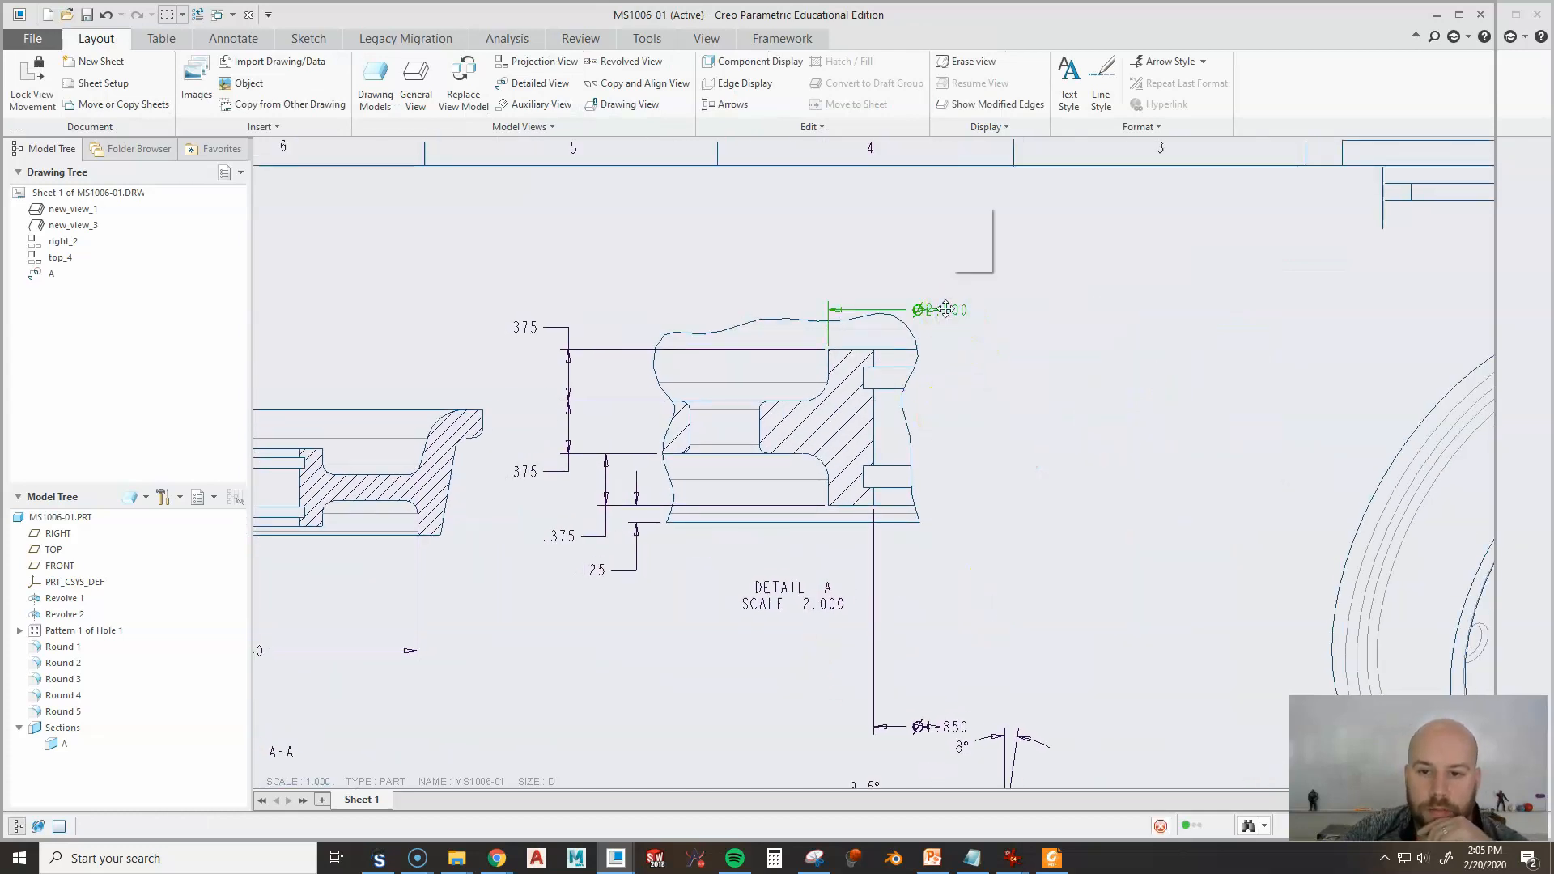
drag(930, 307, 1022, 285)
click(943, 730)
drag(945, 728, 1011, 615)
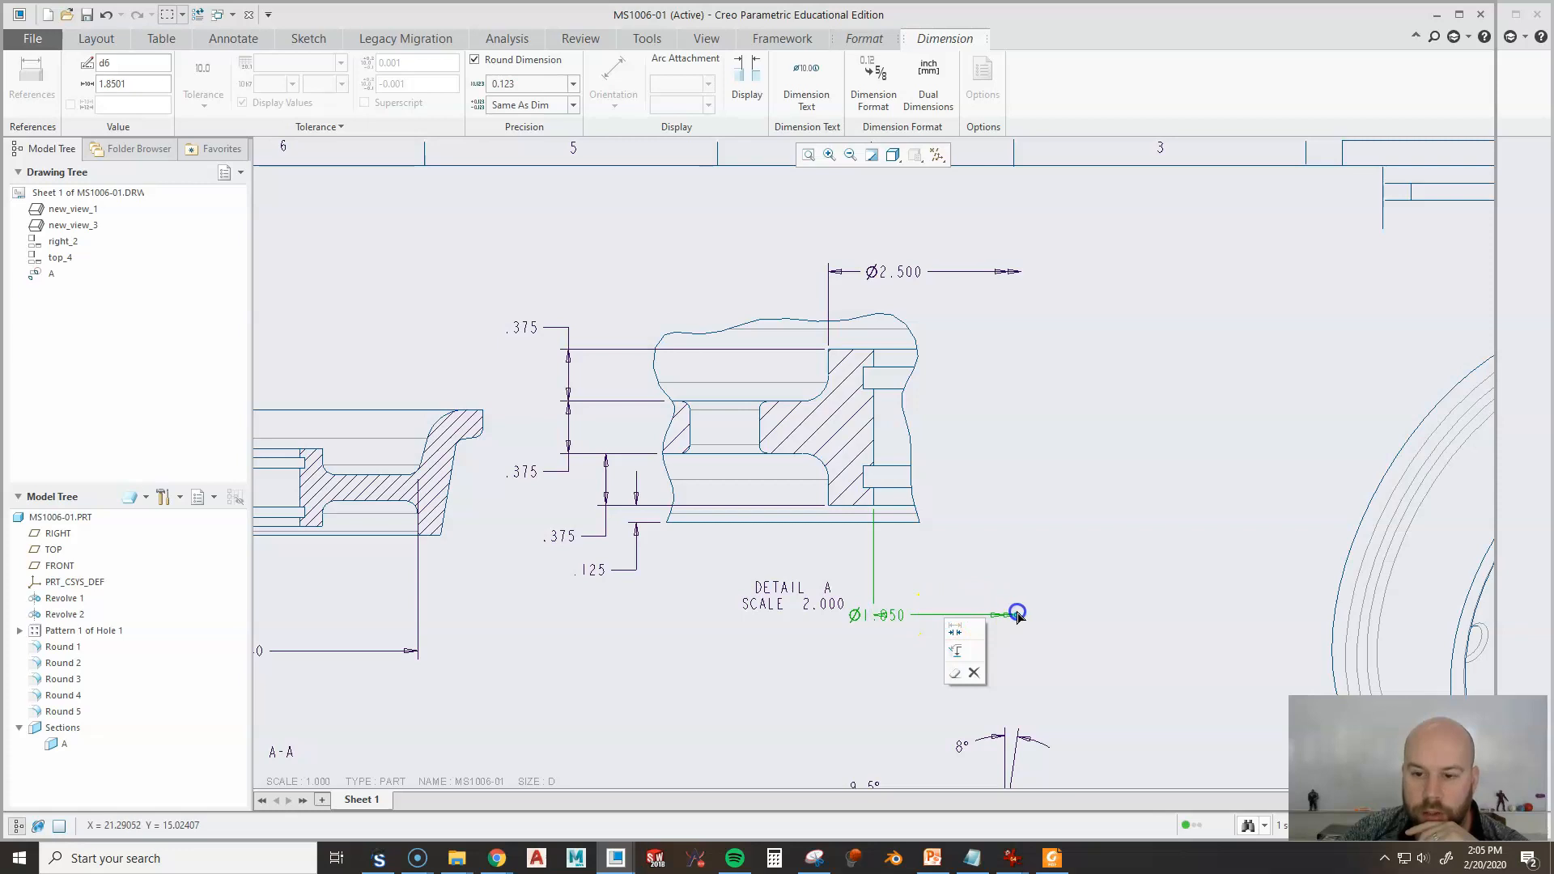
drag(880, 616, 936, 616)
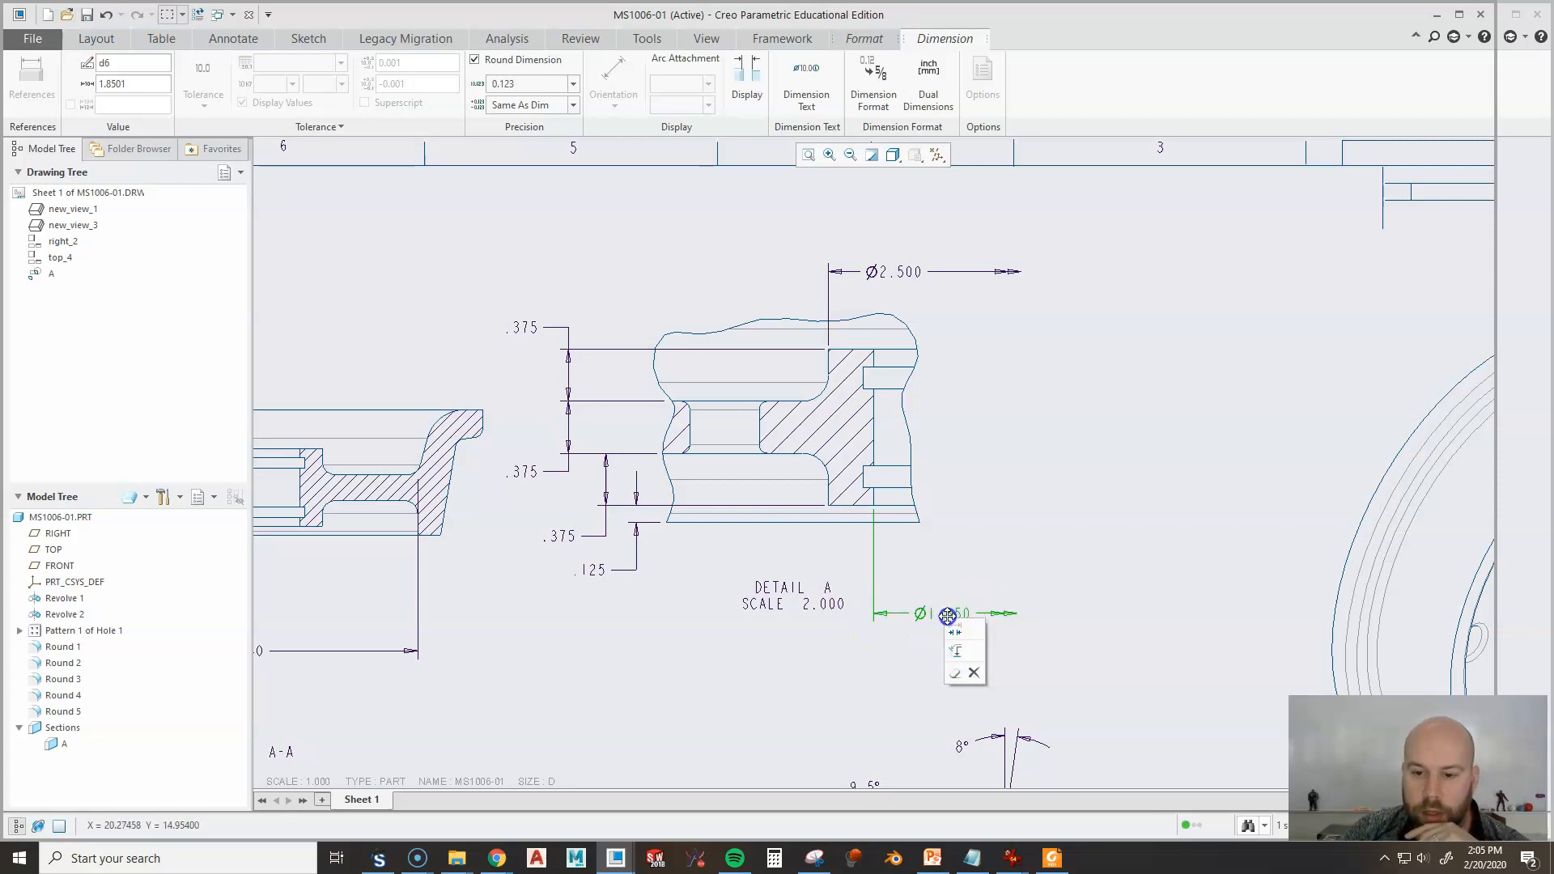
Shift the Ø2.500 text toward the middle of its dimension line and raise the Ø1.850 dimension slightly toward the detail view.
scroll(994, 390, up, 1)
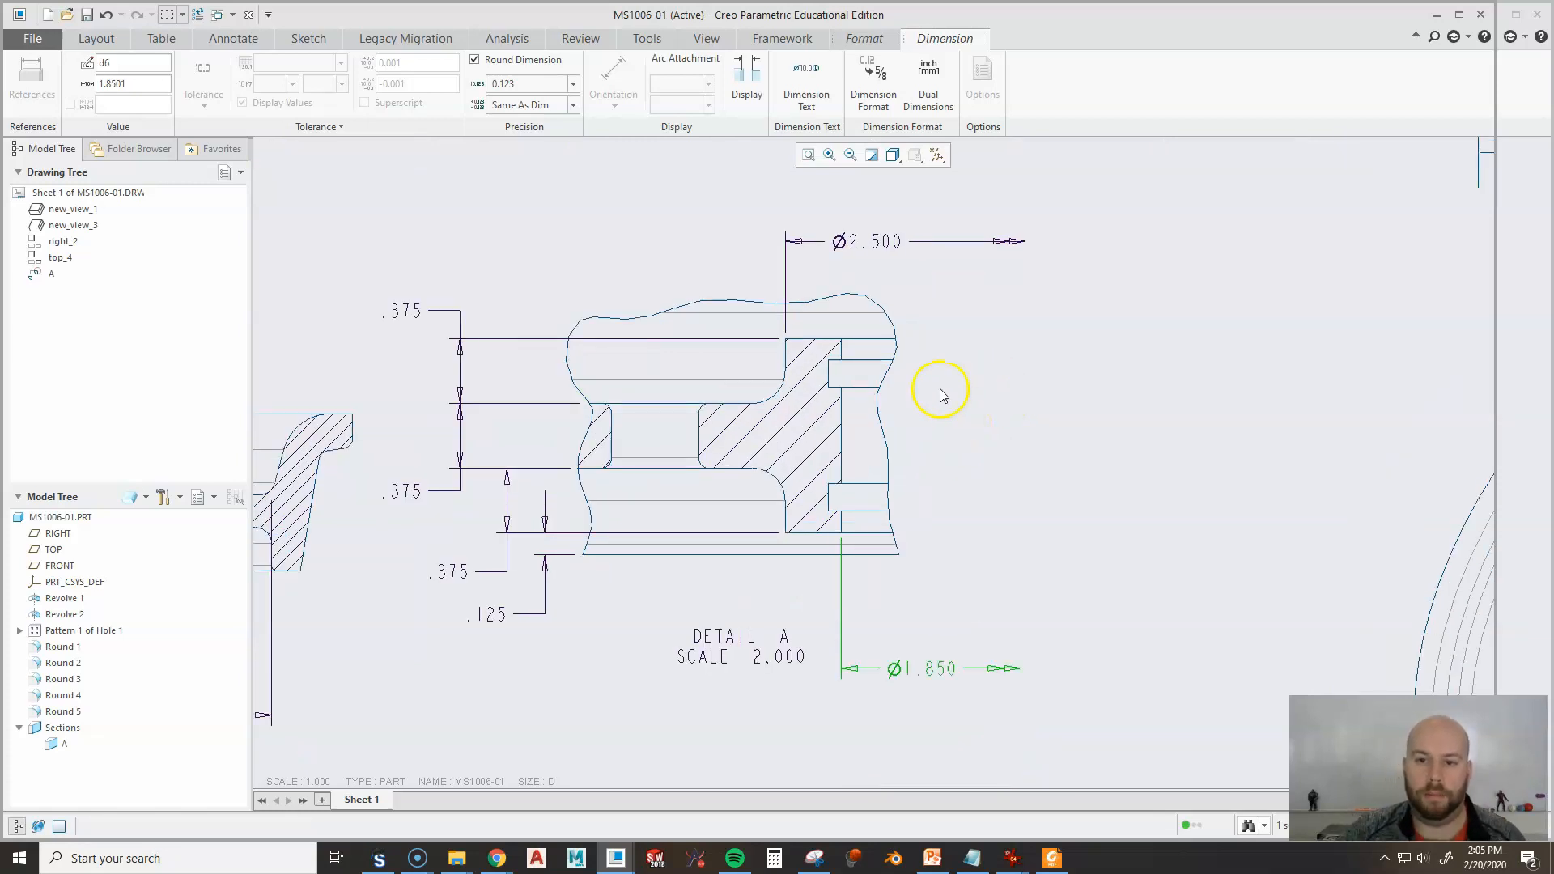
drag(876, 245, 897, 239)
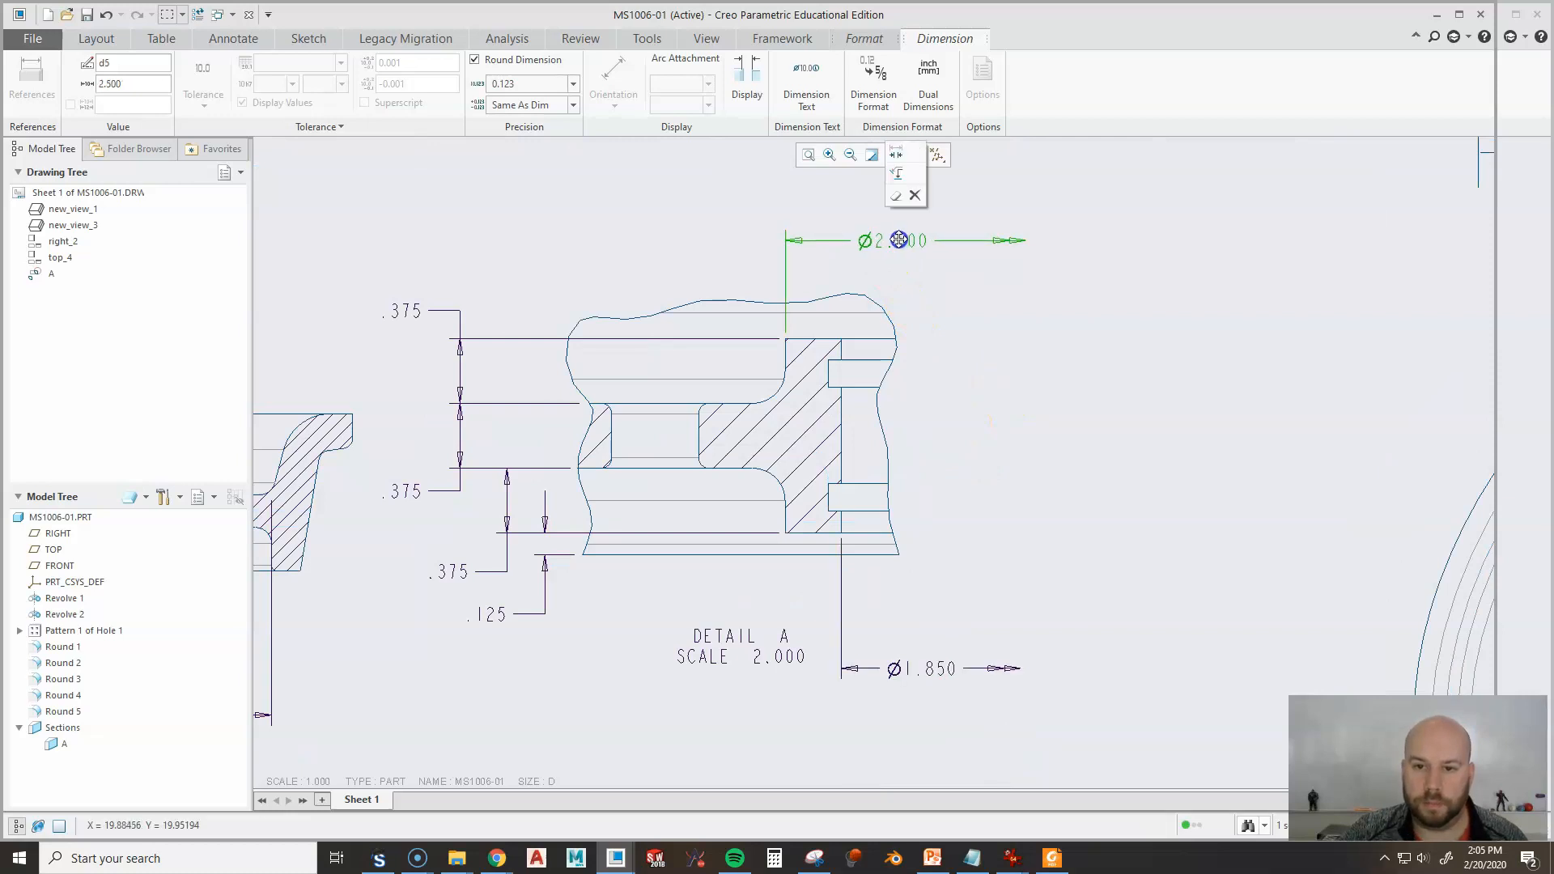
drag(928, 676, 923, 645)
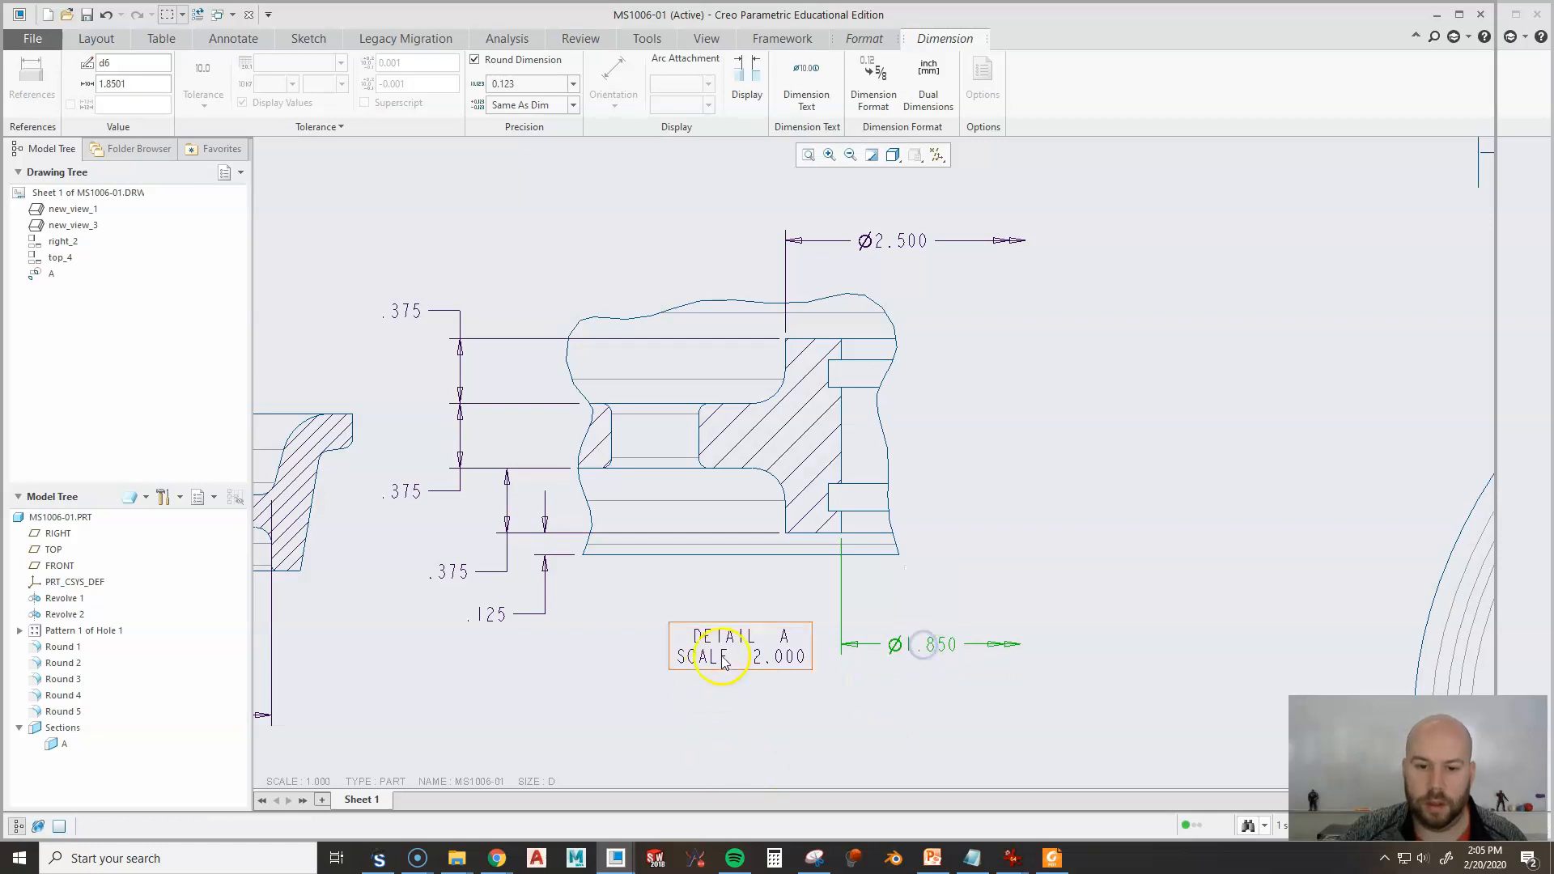
scroll(734, 623, down, 2)
click(811, 627)
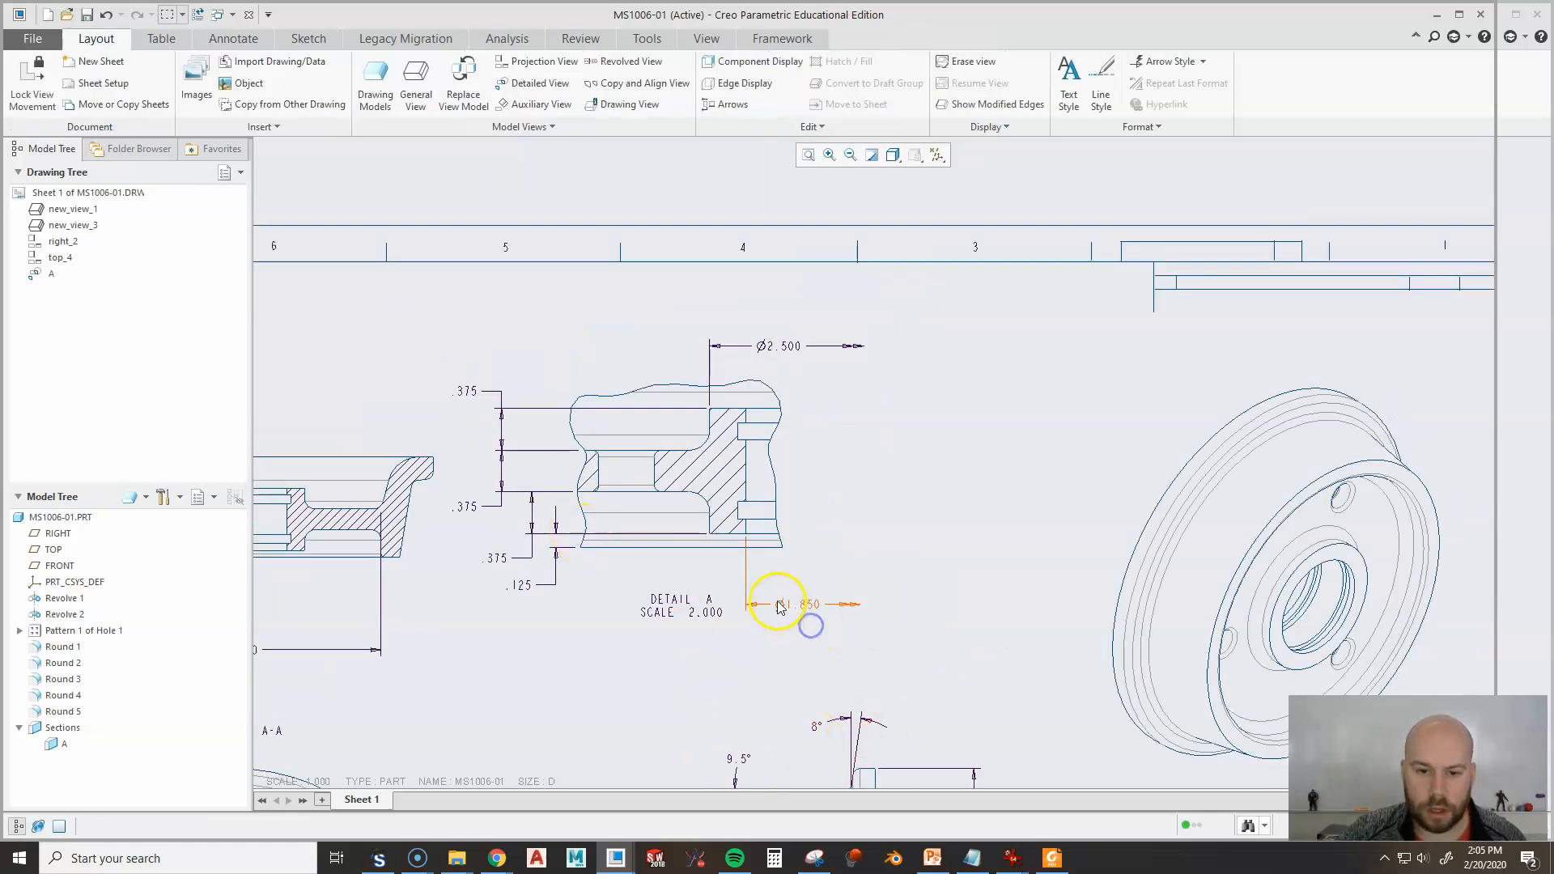
Add 2X in front of the Ø2.500 hub diameter's dimension text in detail view A.
click(777, 346)
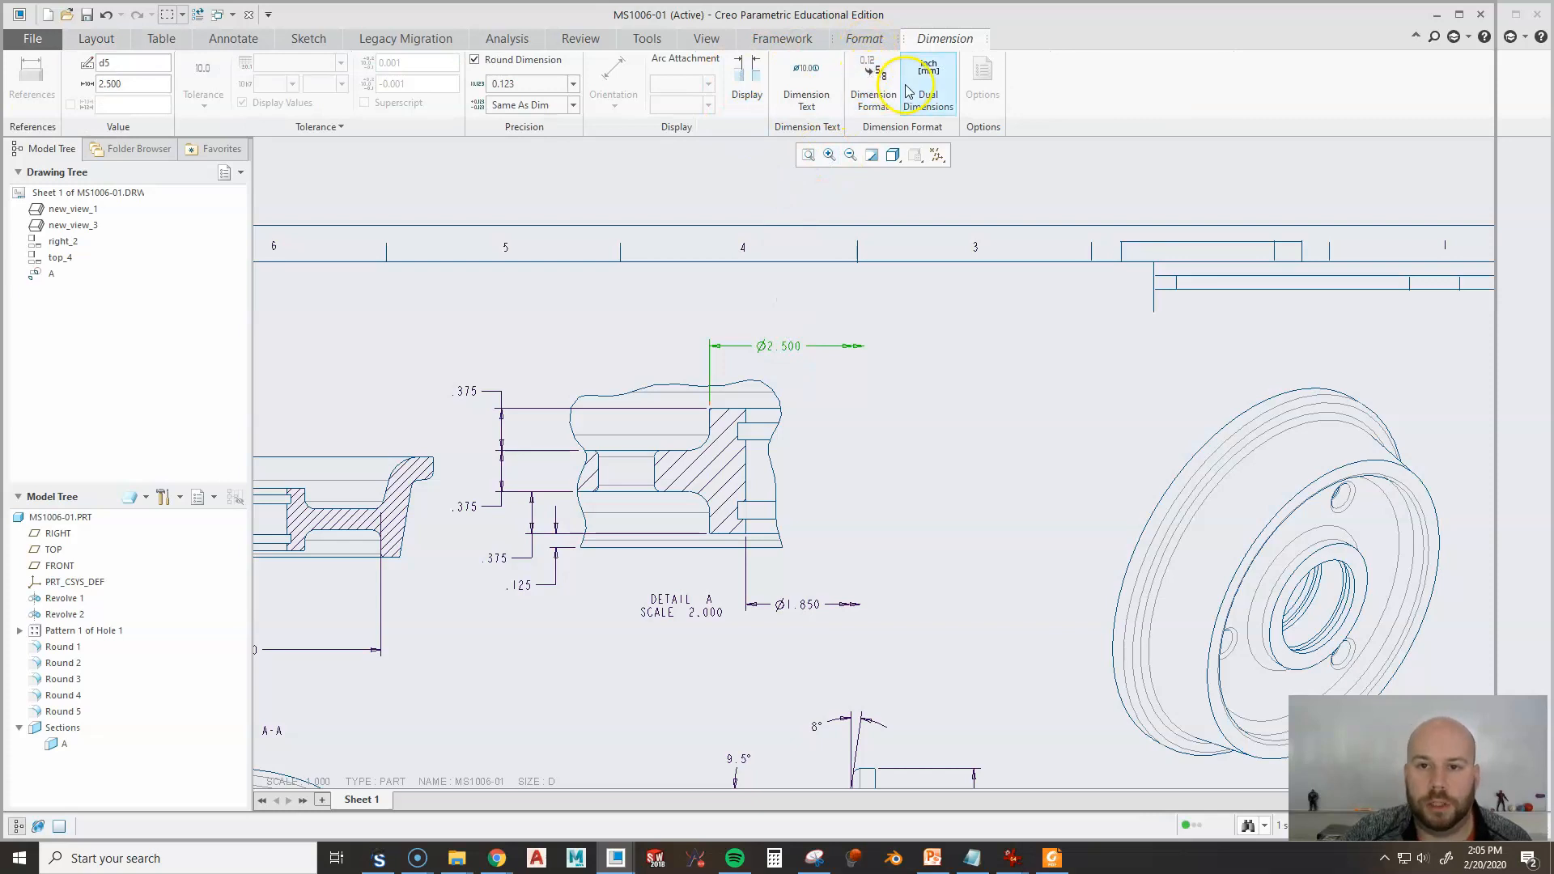
click(806, 84)
click(800, 216)
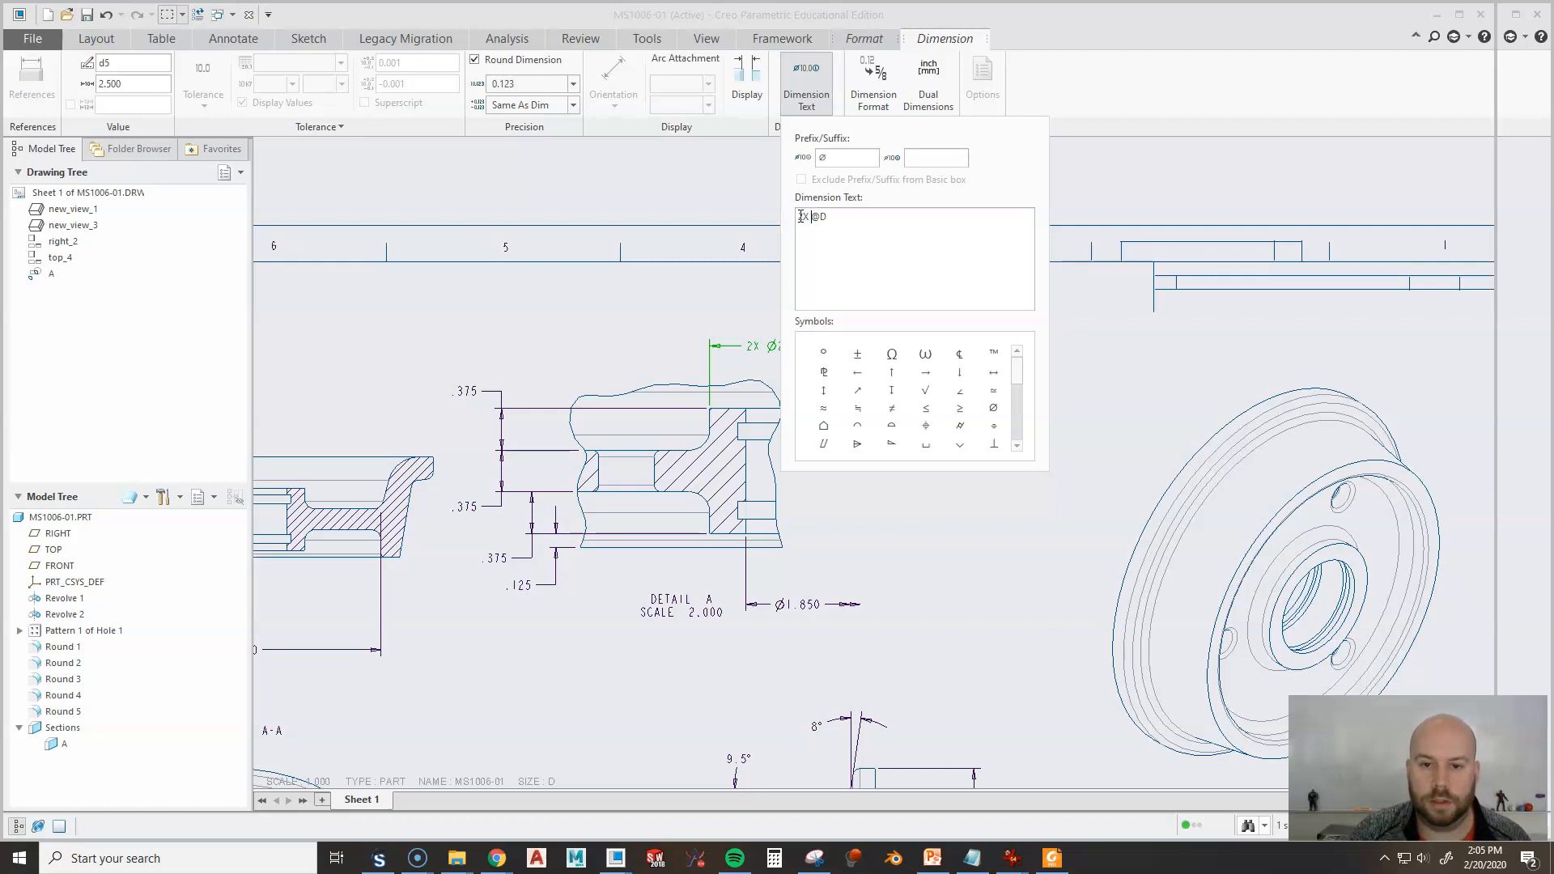
click(1080, 559)
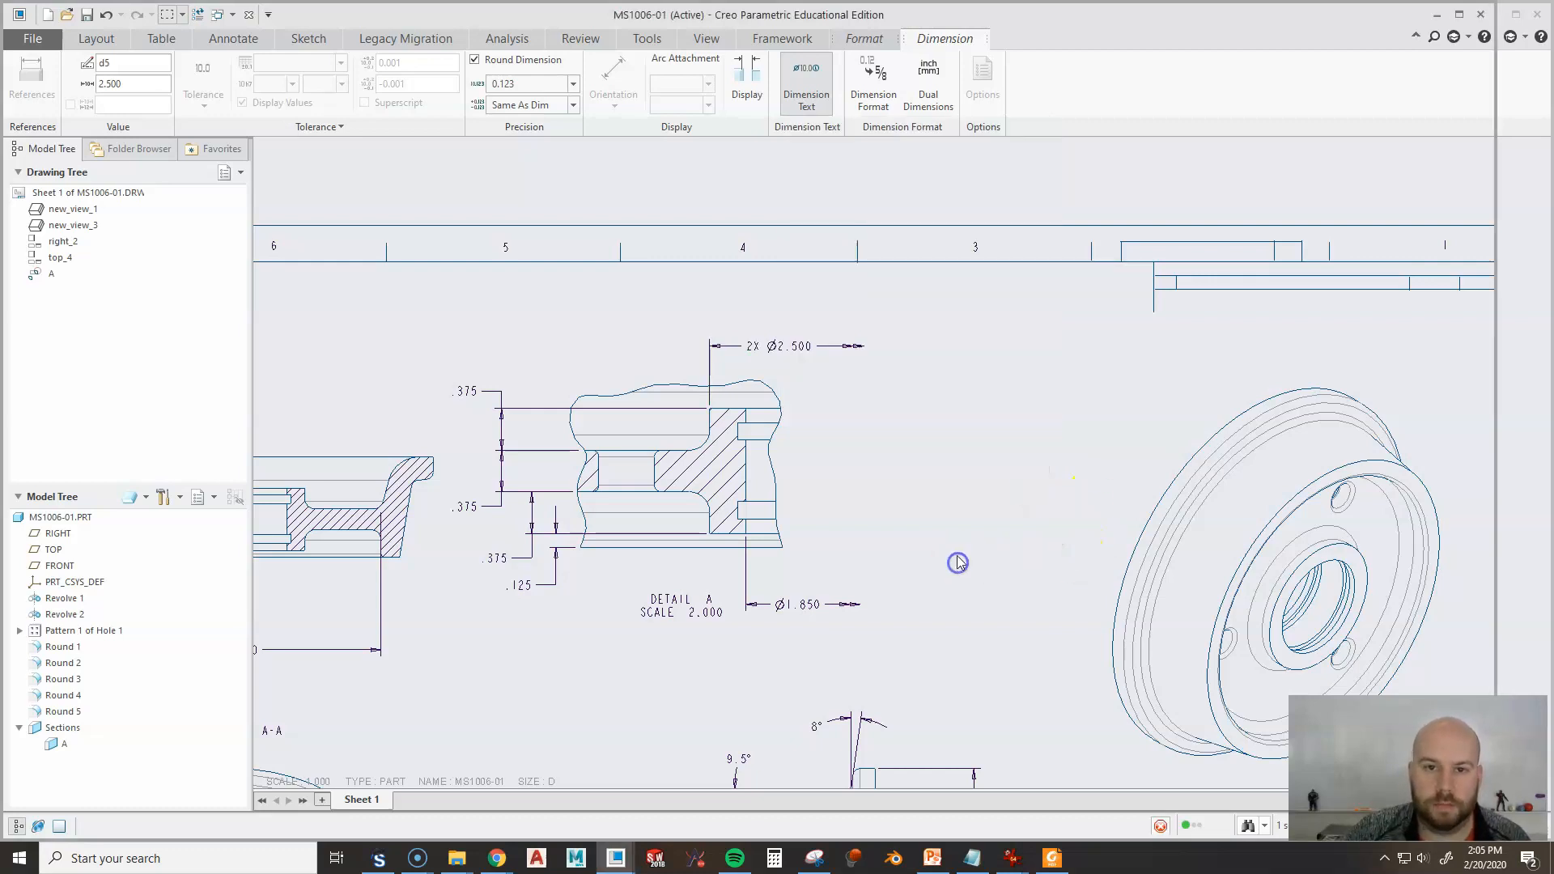
Move the DETAIL A, SCALE 2.000 label slightly left, away from the Ø1.850 dimension.
middle_drag(921, 634, 951, 618)
scroll(503, 521, down, 2)
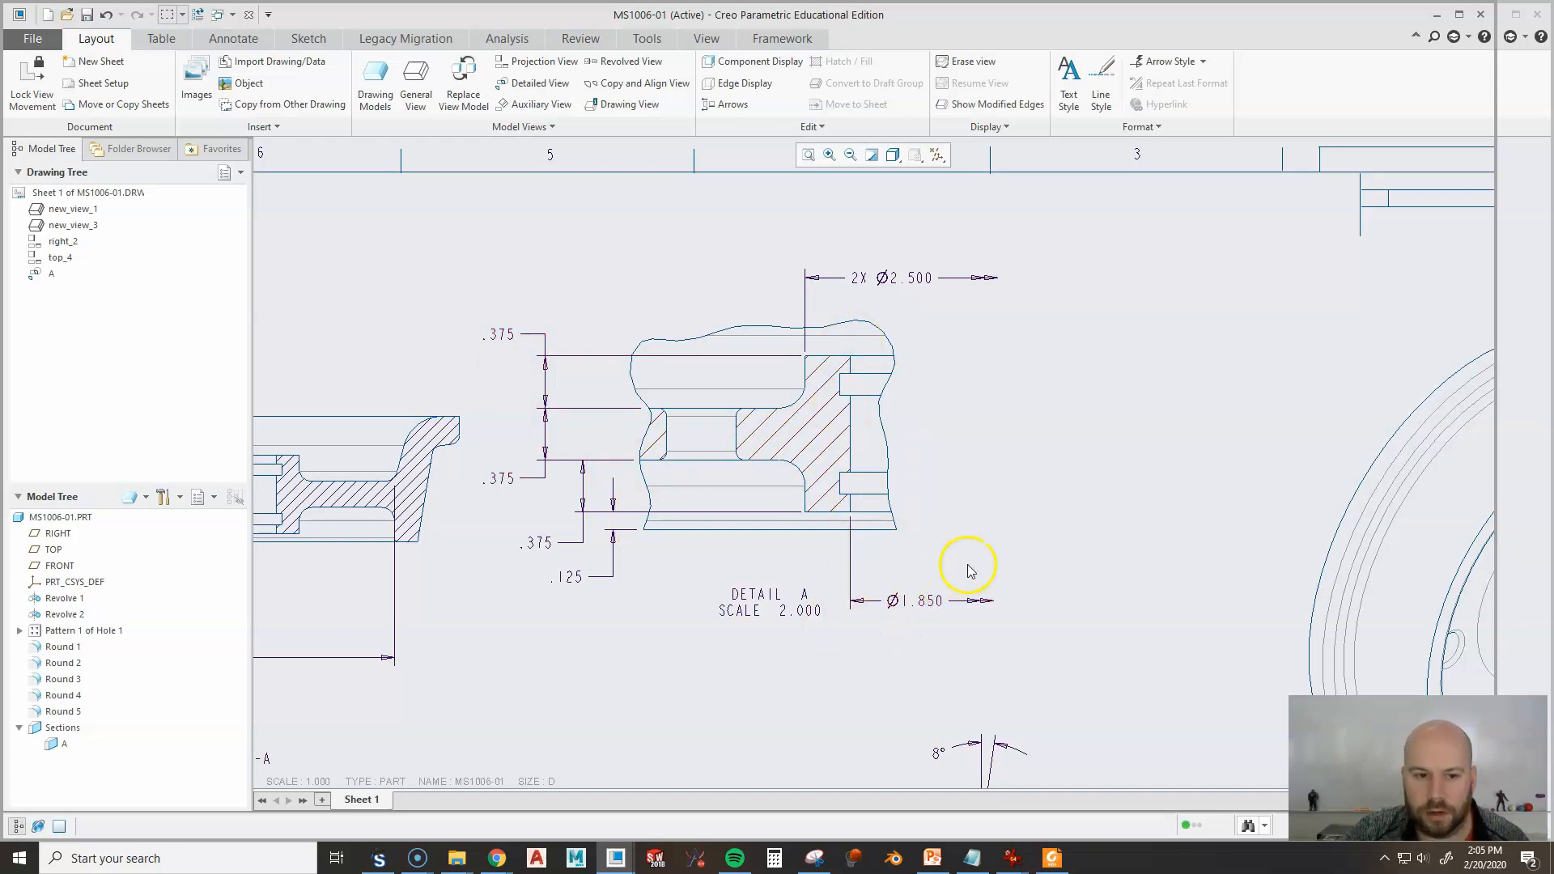
scroll(971, 564, down, 2)
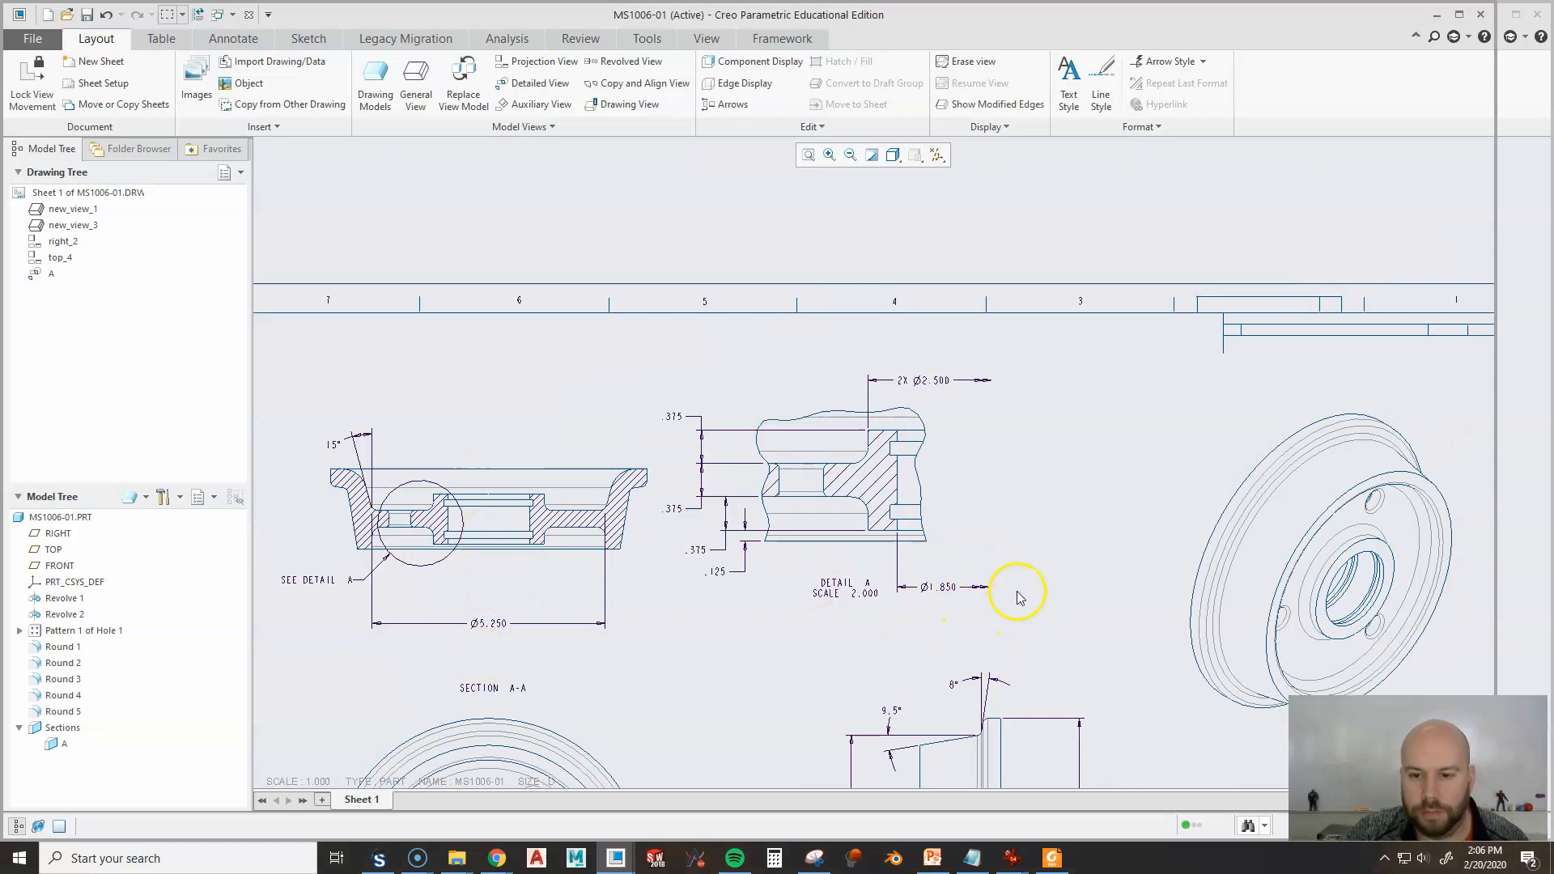
click(836, 604)
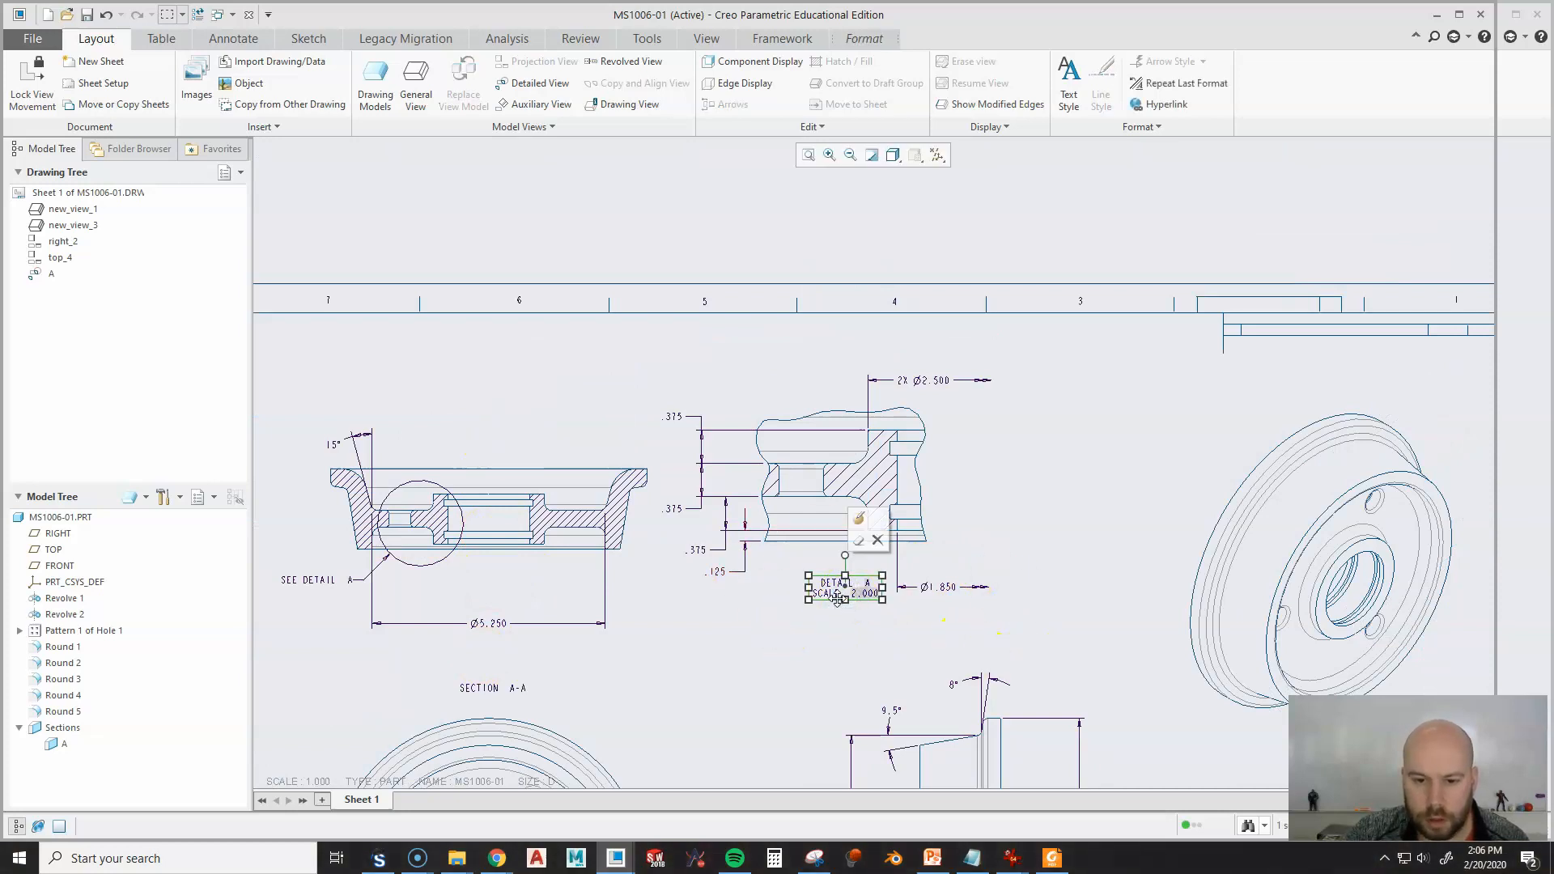
drag(835, 604, 817, 608)
click(736, 674)
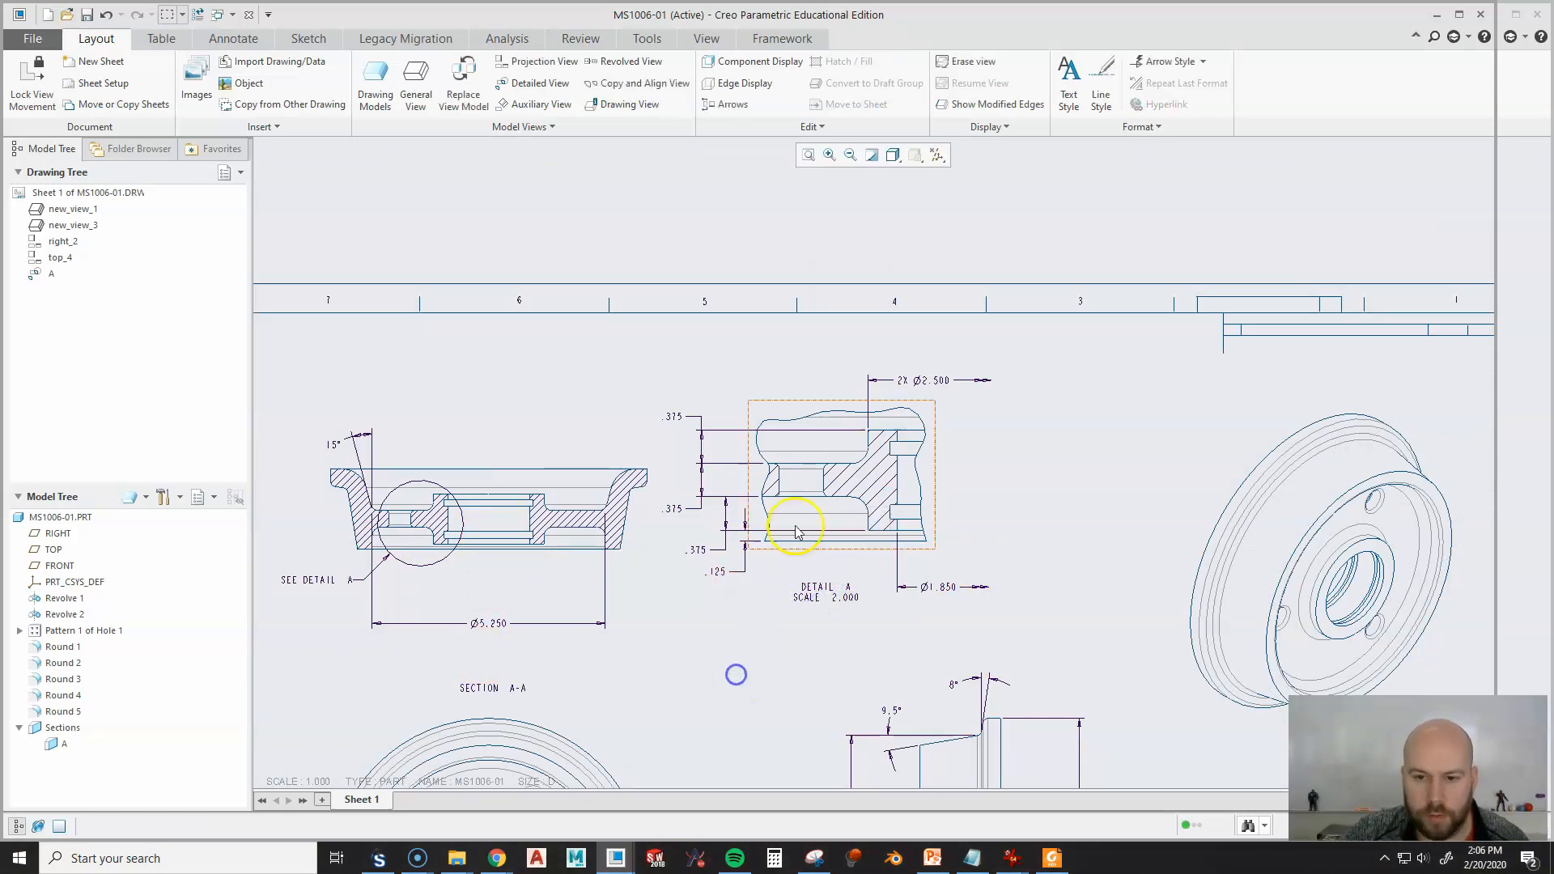
Move detail view A right and slightly down, and move the front view farther below section A-A.
click(817, 463)
drag(817, 463, 912, 469)
scroll(1032, 383, down, 3)
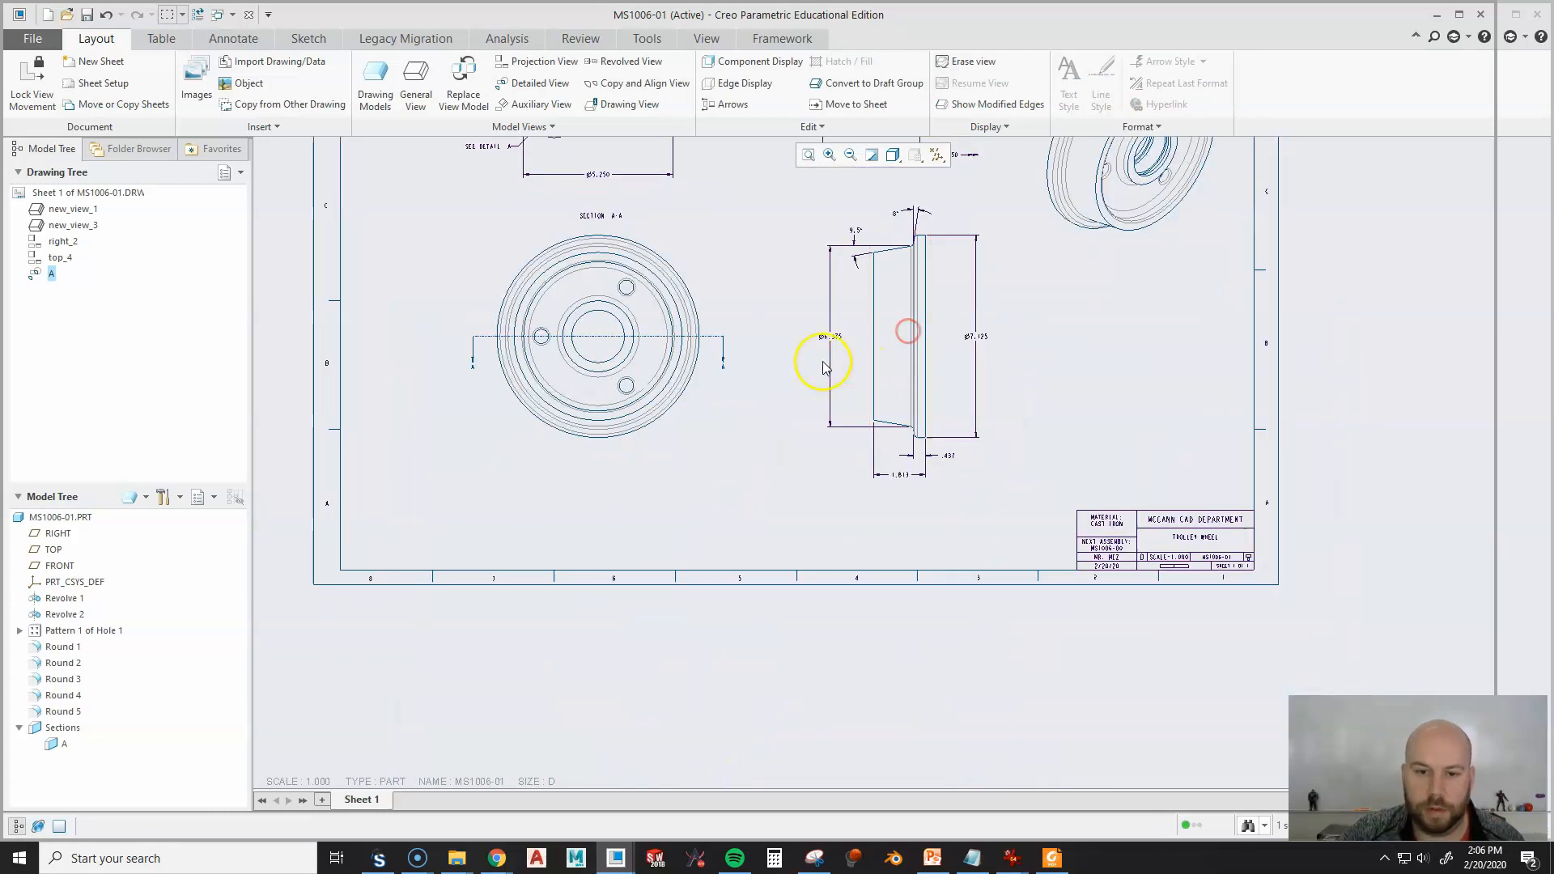
click(711, 396)
drag(696, 395, 694, 436)
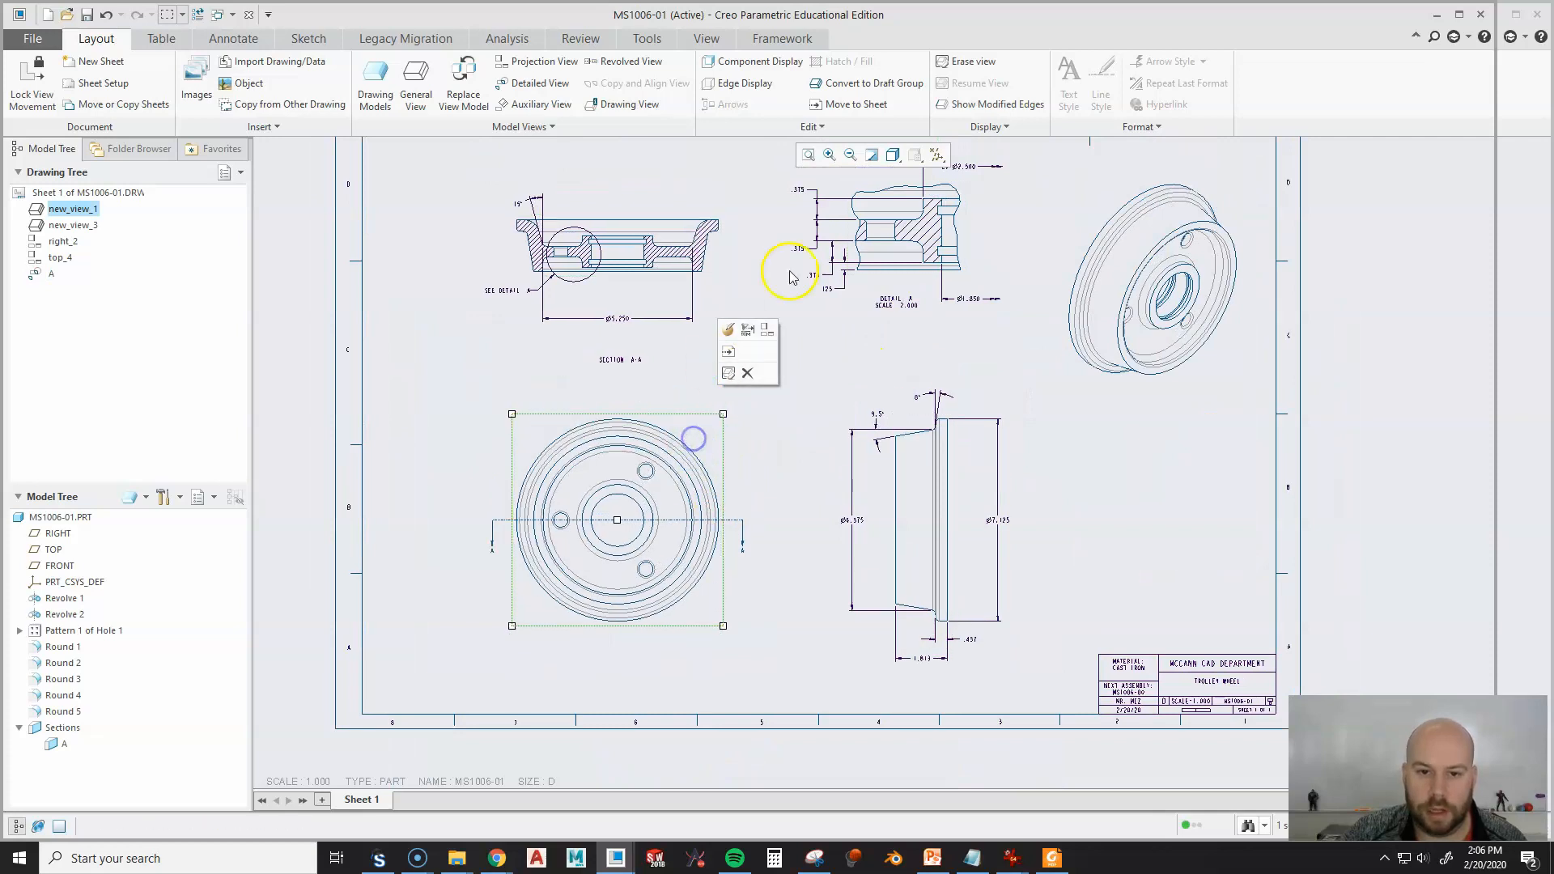
click(895, 243)
drag(900, 241, 895, 265)
click(1090, 526)
Trim both Ø5.250 extension lines to the lower edge of section A-A and bring the dimension closer to the view.
scroll(796, 451, down, 3)
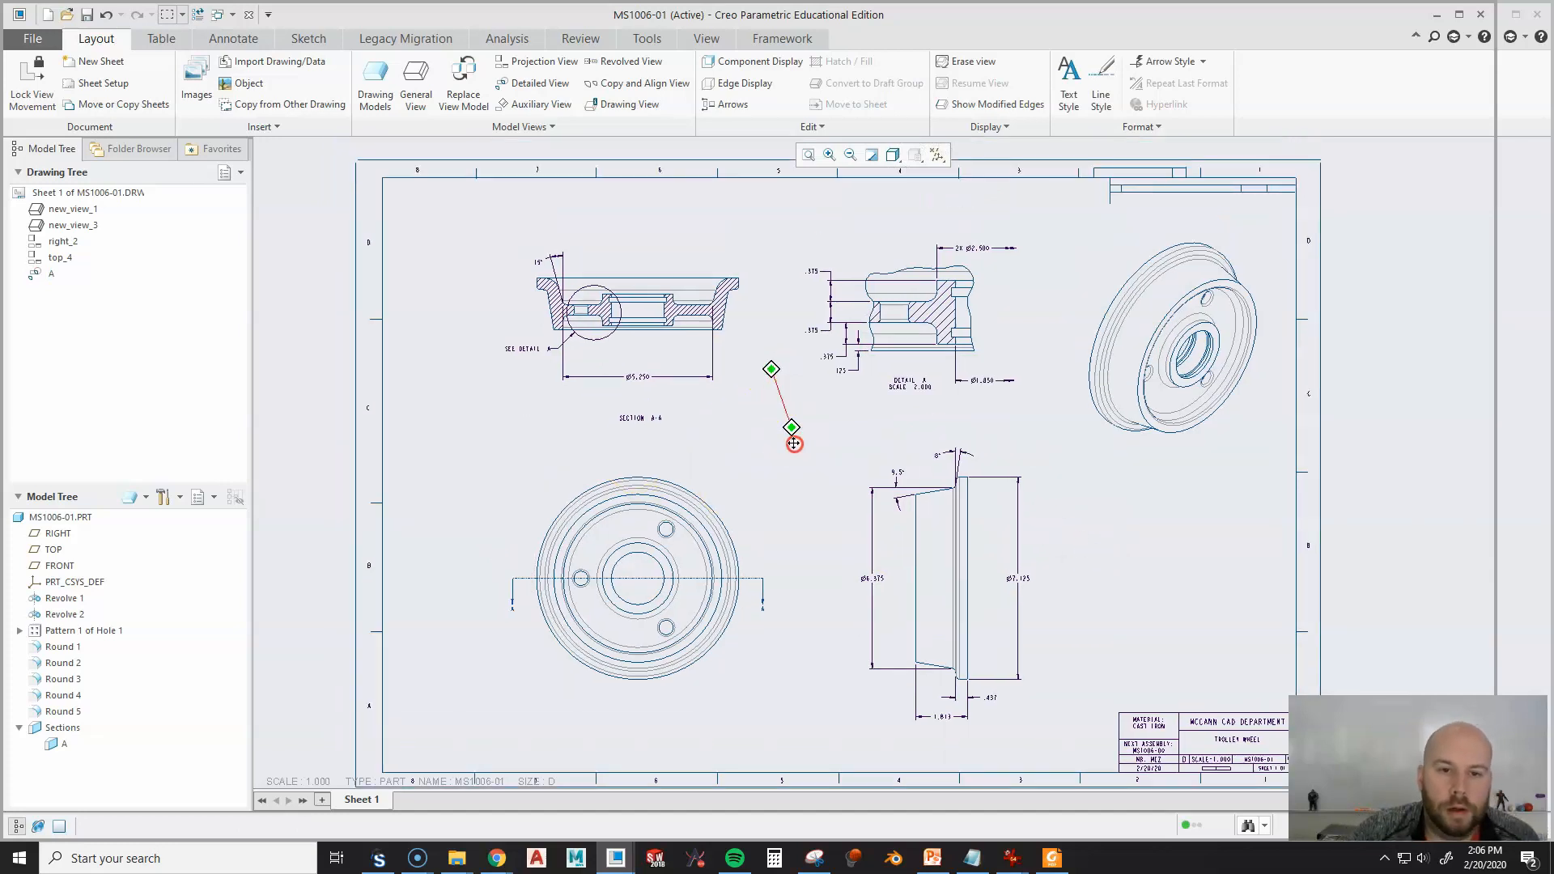
scroll(716, 502, down, 1)
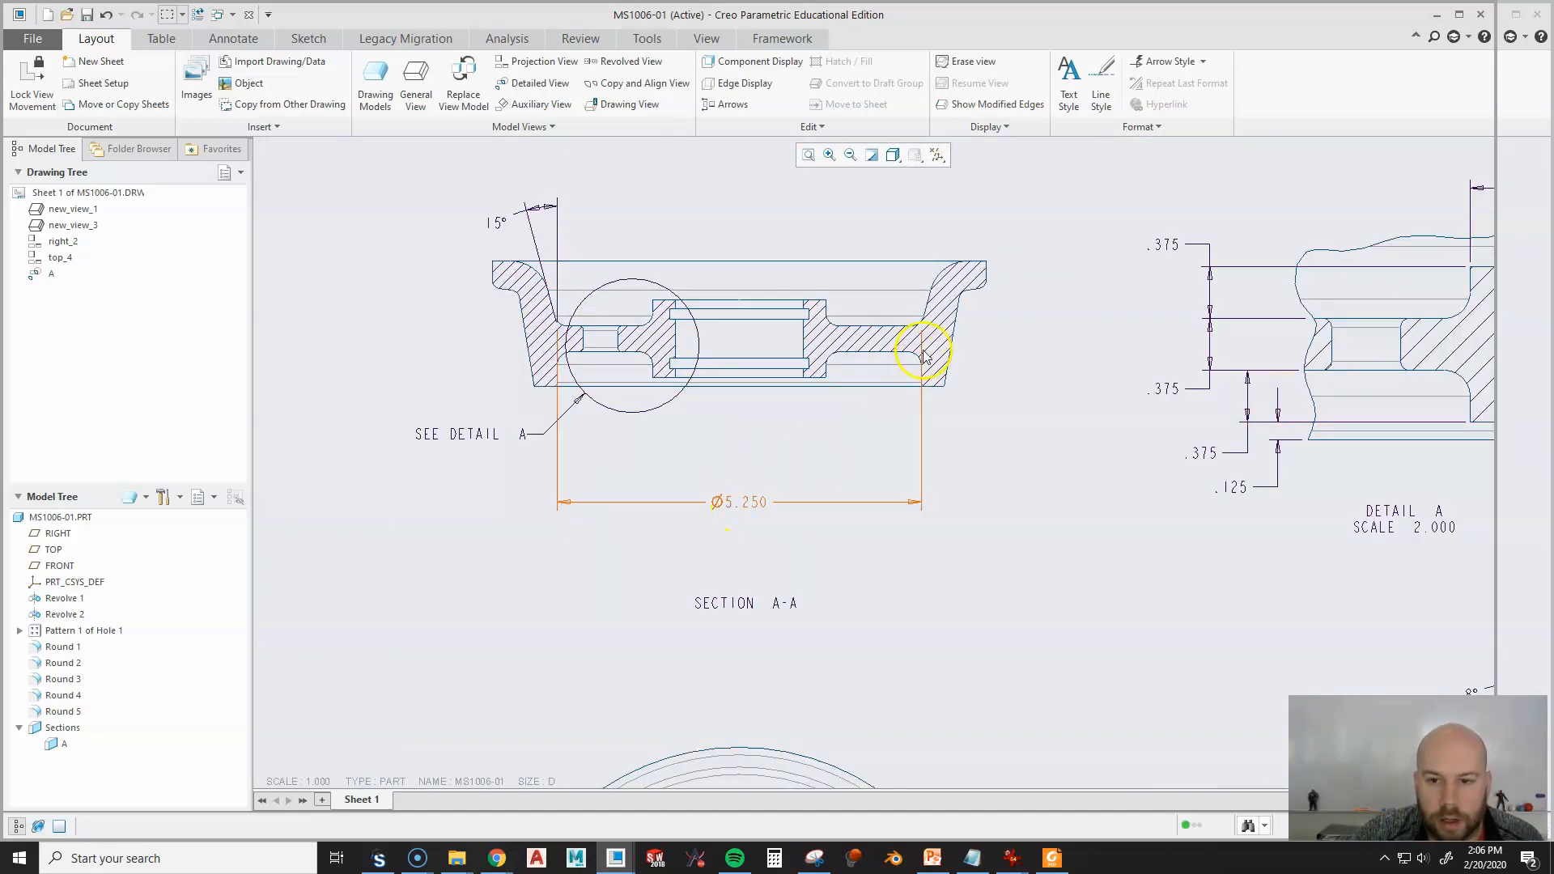
drag(923, 338, 923, 387)
drag(560, 332, 559, 387)
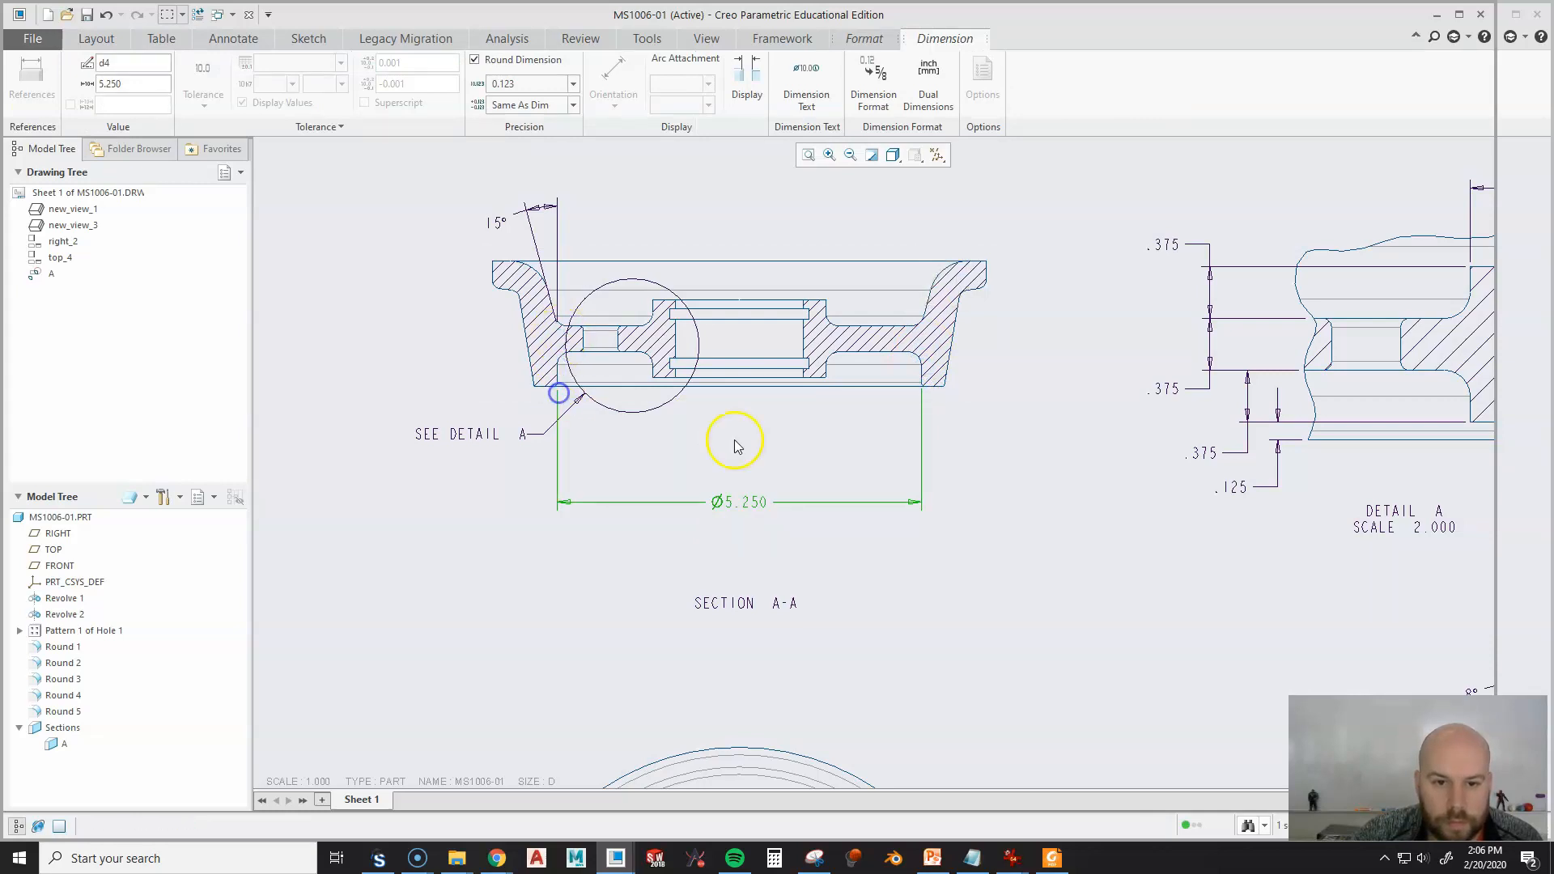
drag(742, 503, 742, 475)
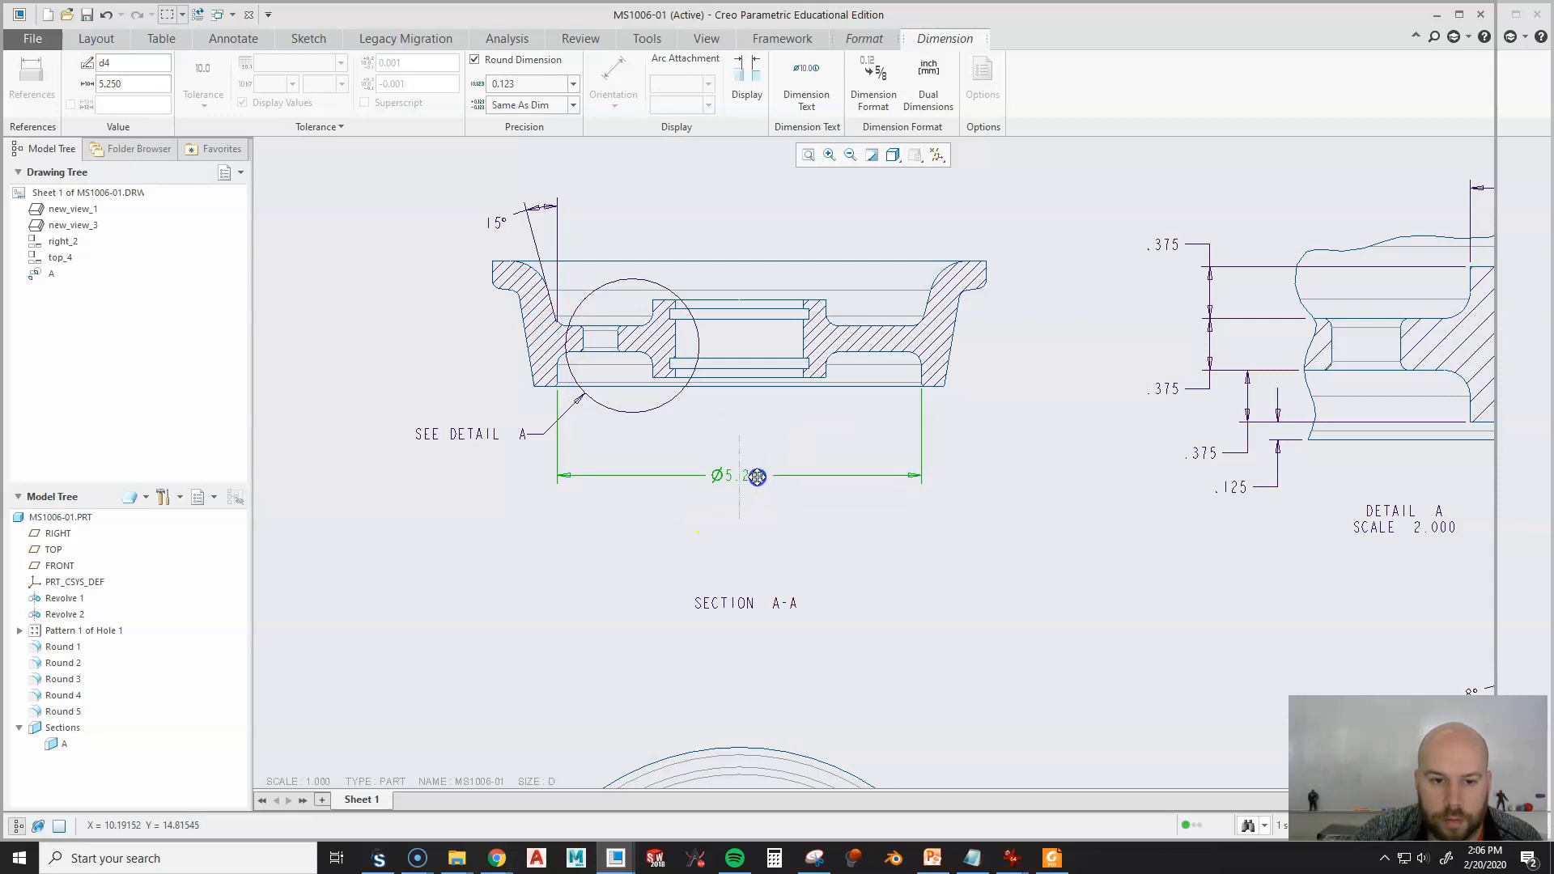
Move the SEE DETAIL A note above section A-A, to the right of the detail circle.
click(450, 443)
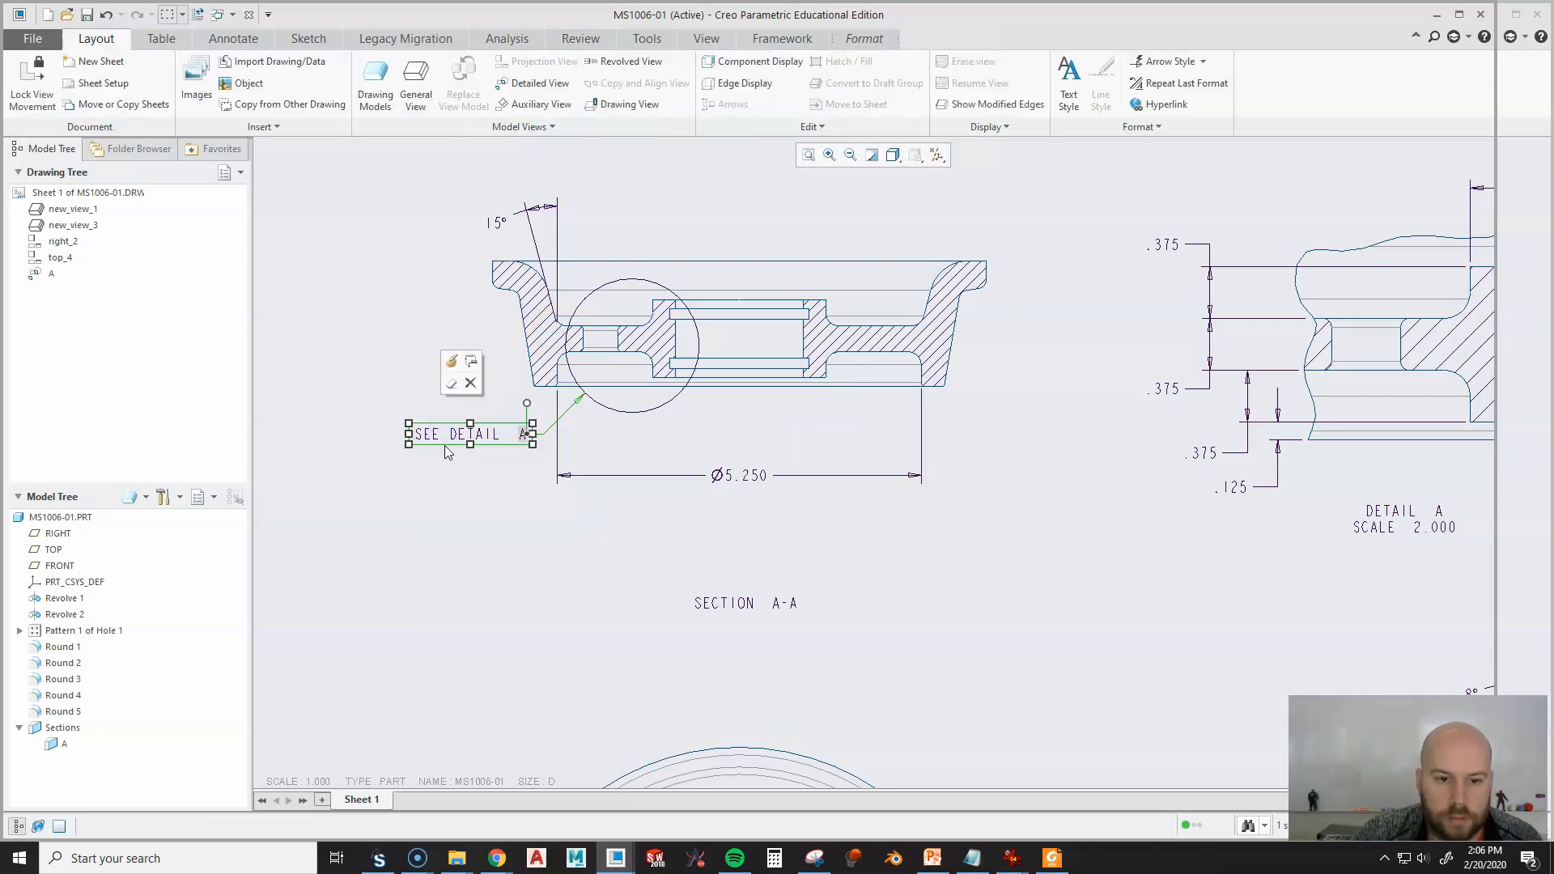
drag(449, 441, 583, 214)
click(356, 449)
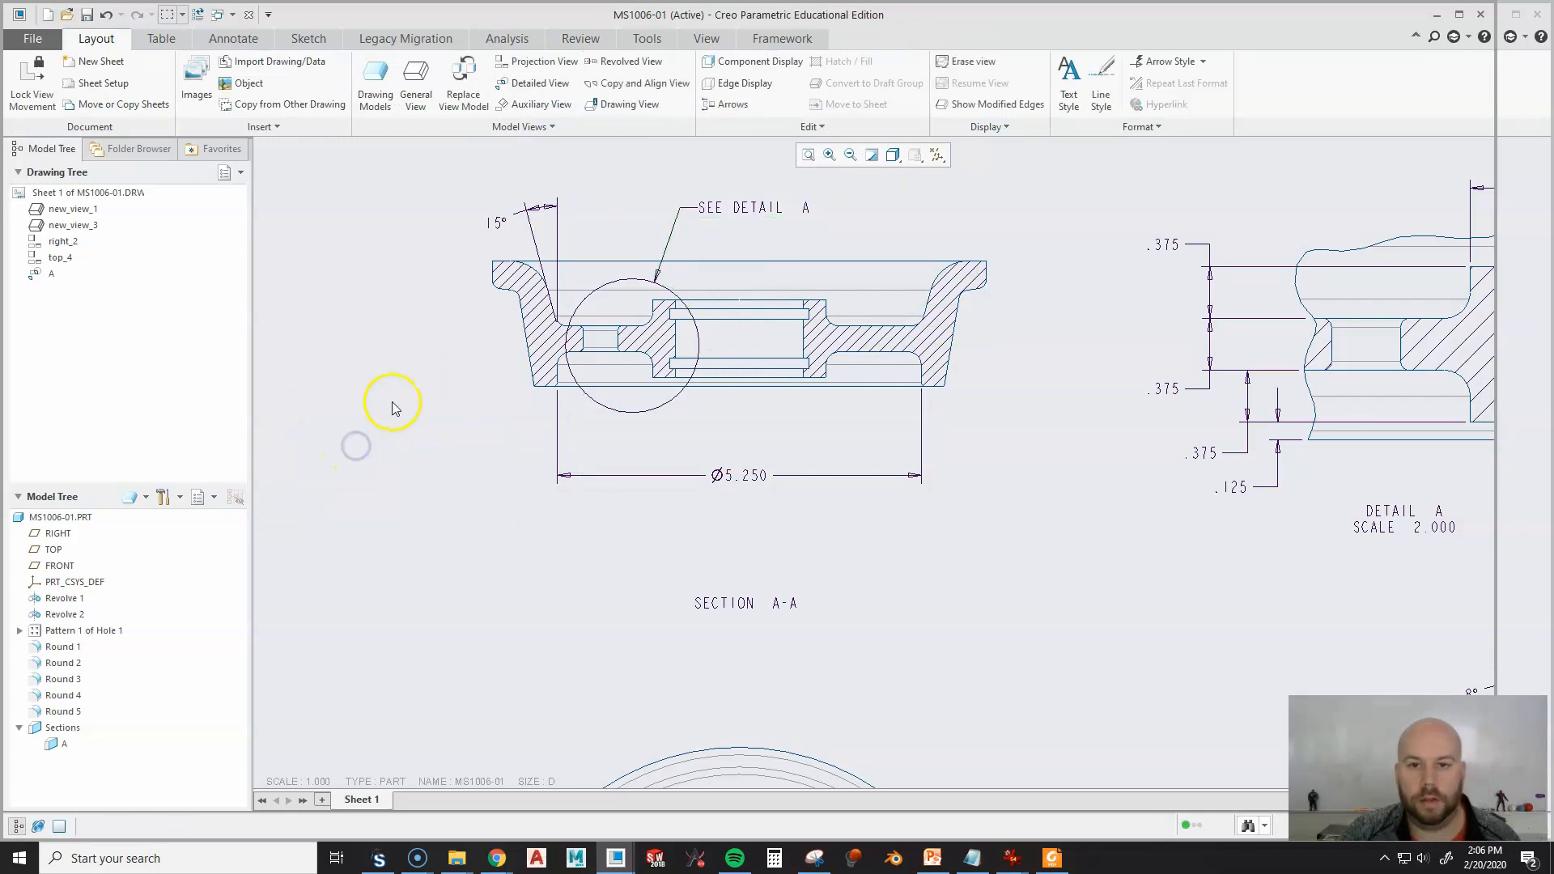
Shorten the slanted extension line of section A-A's 15° dimension and raise the dimension farther above the view.
scroll(392, 407, down, 2)
scroll(444, 267, up, 3)
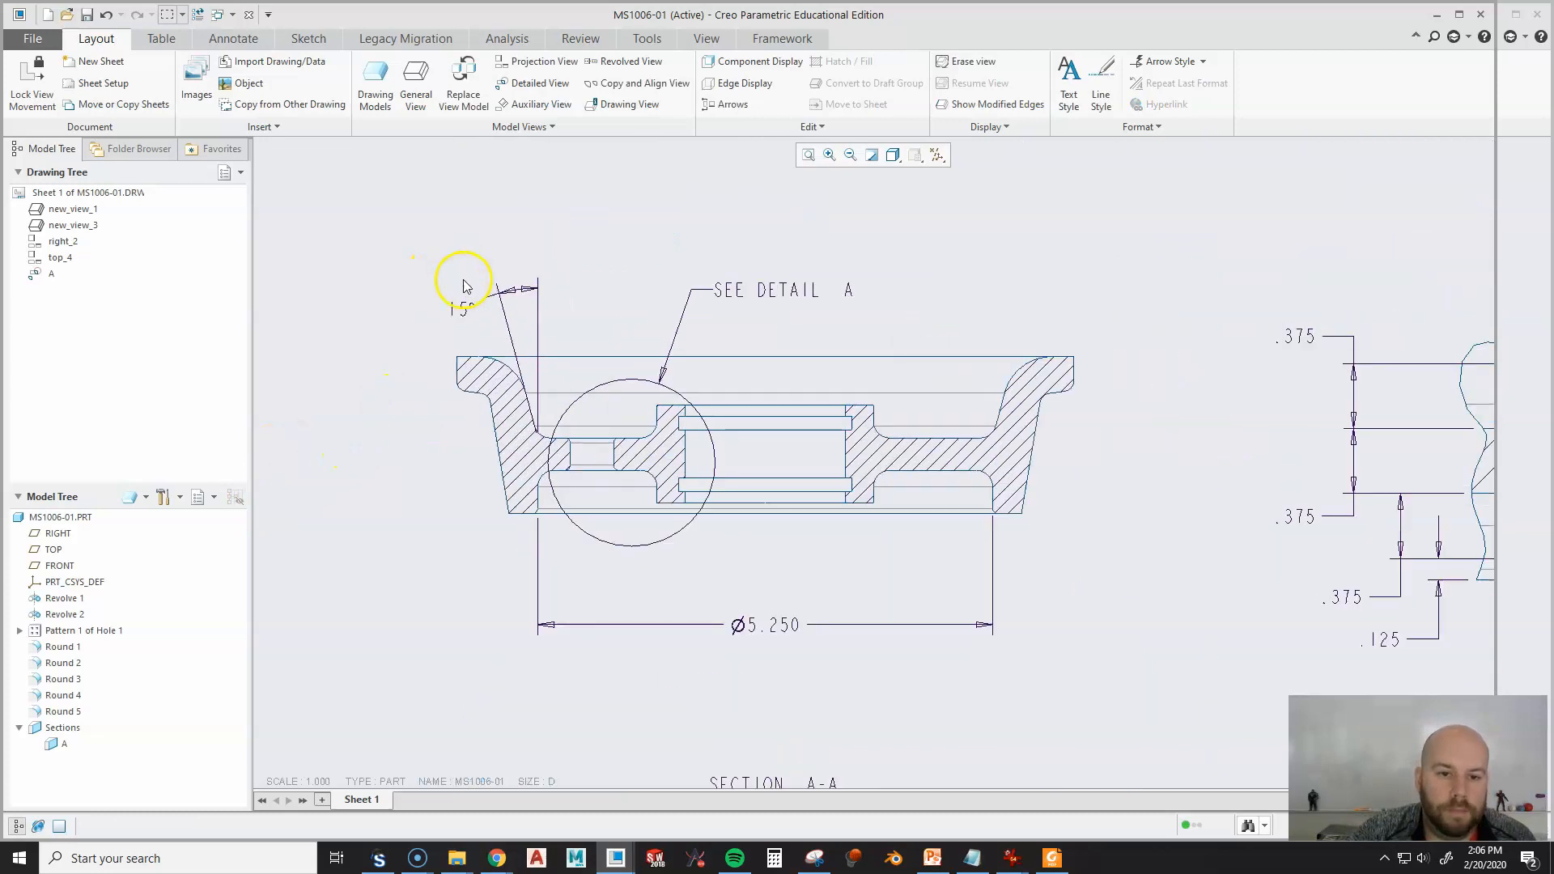
click(527, 420)
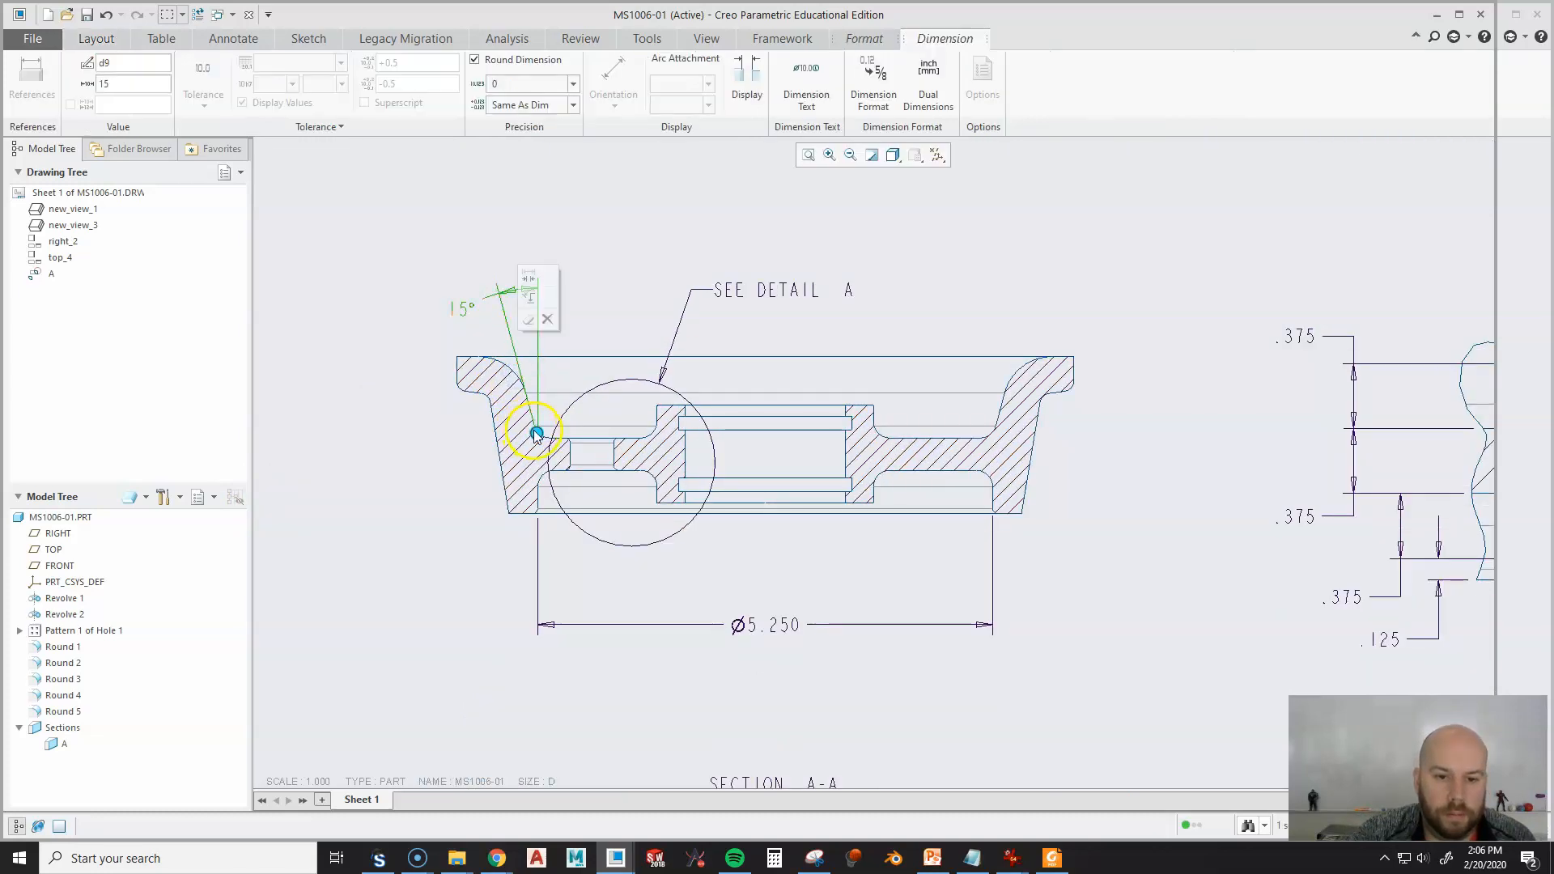
drag(461, 308, 445, 289)
click(378, 311)
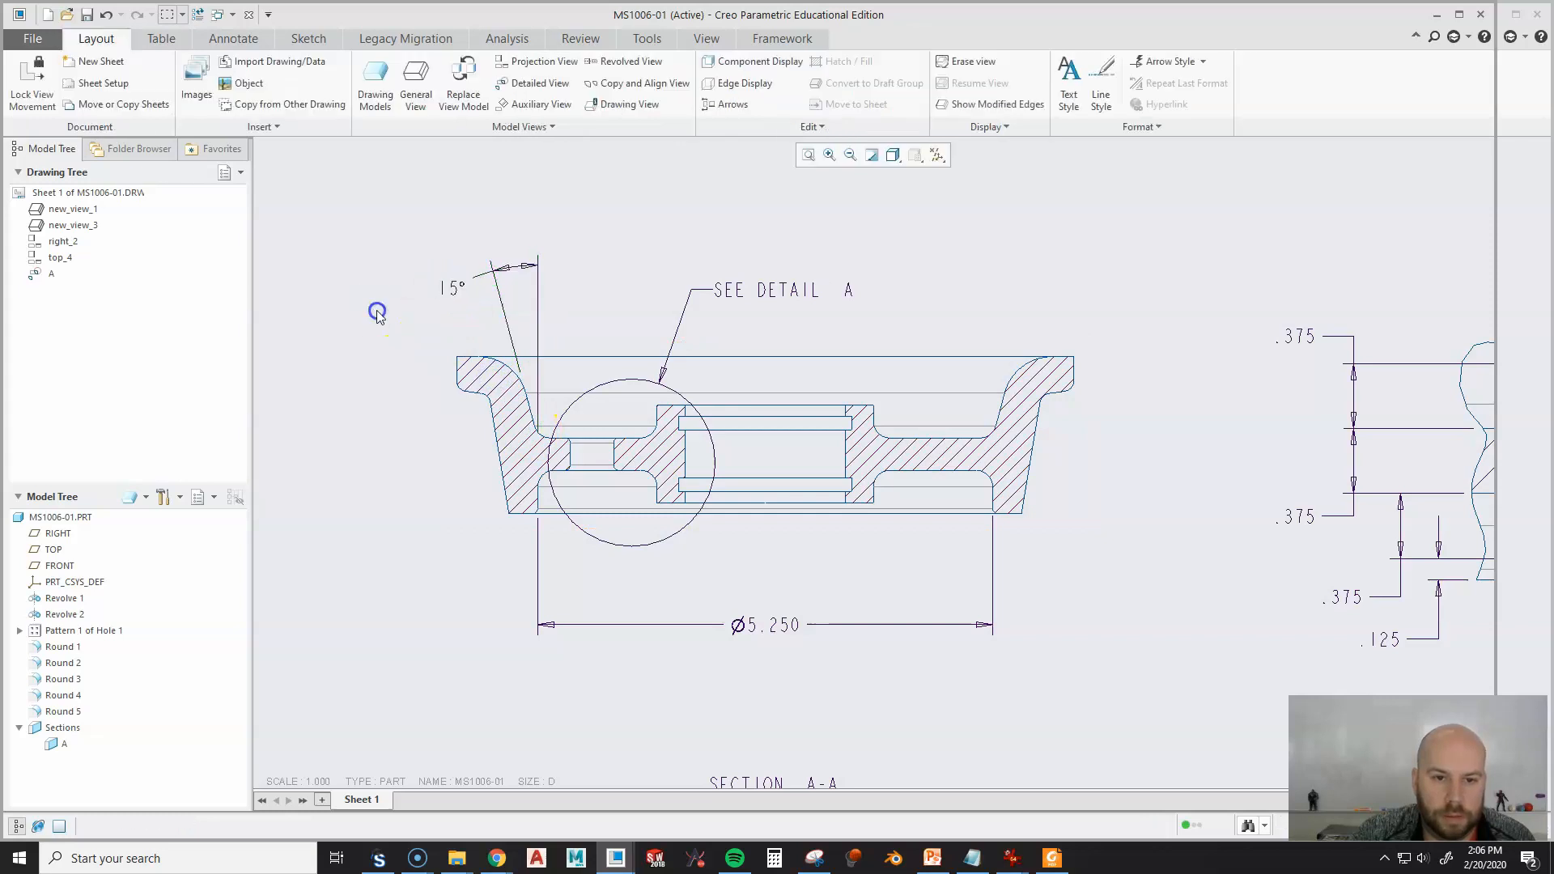
Show Revolve 2's Ø2.002, .125 and .159 dimensions as model annotations on the drawing.
scroll(377, 312, up, 2)
scroll(896, 555, up, 1)
middle_drag(915, 546, 714, 212)
middle_drag(1175, 643, 1148, 566)
middle_drag(985, 601, 1047, 680)
scroll(879, 635, up, 2)
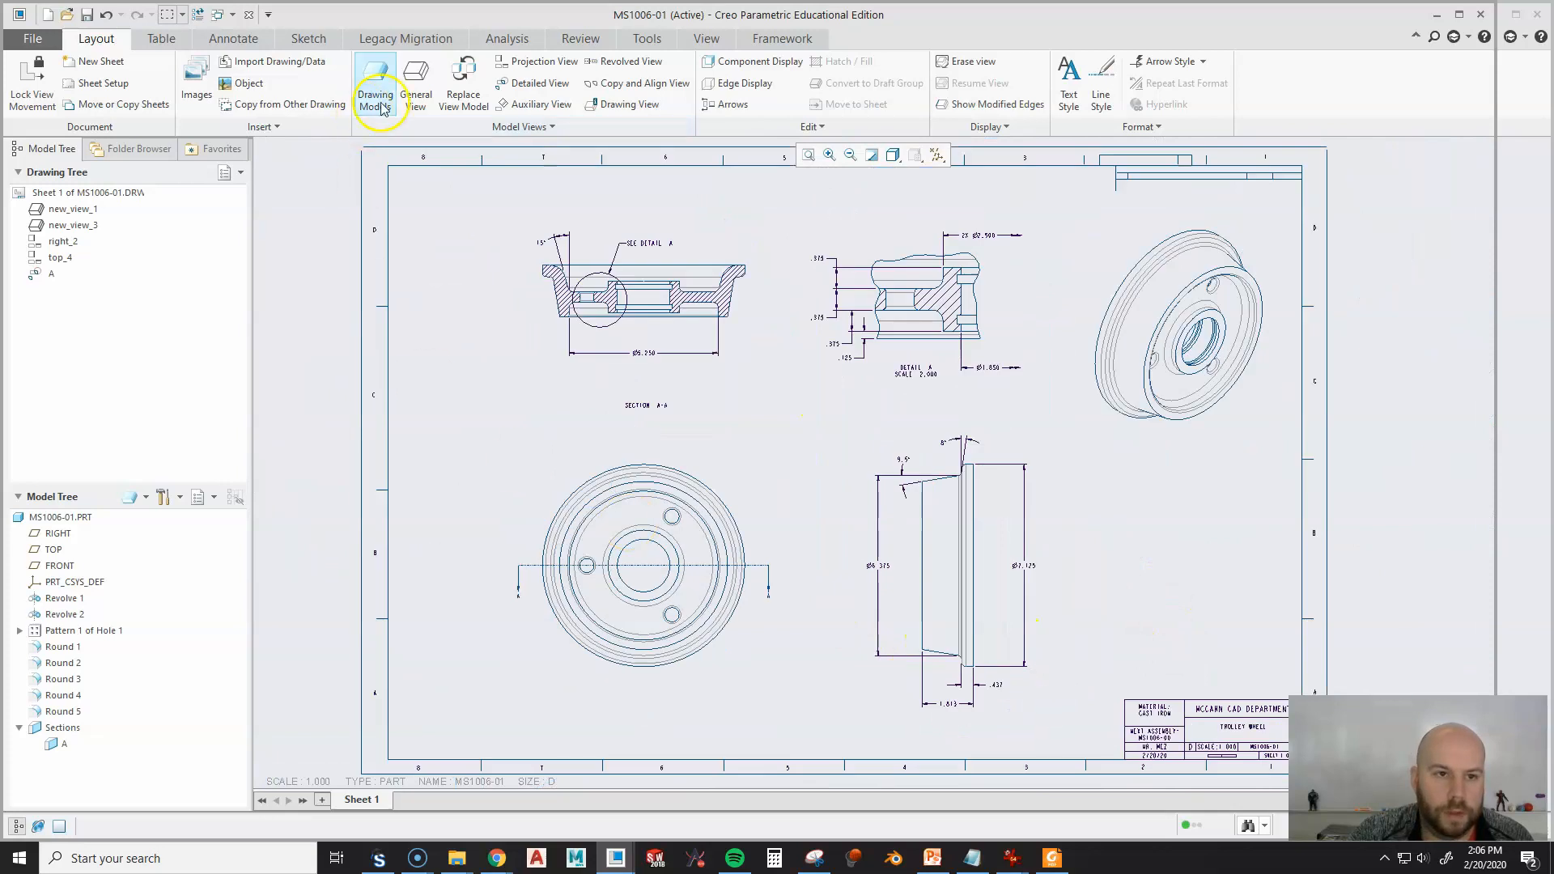
click(223, 46)
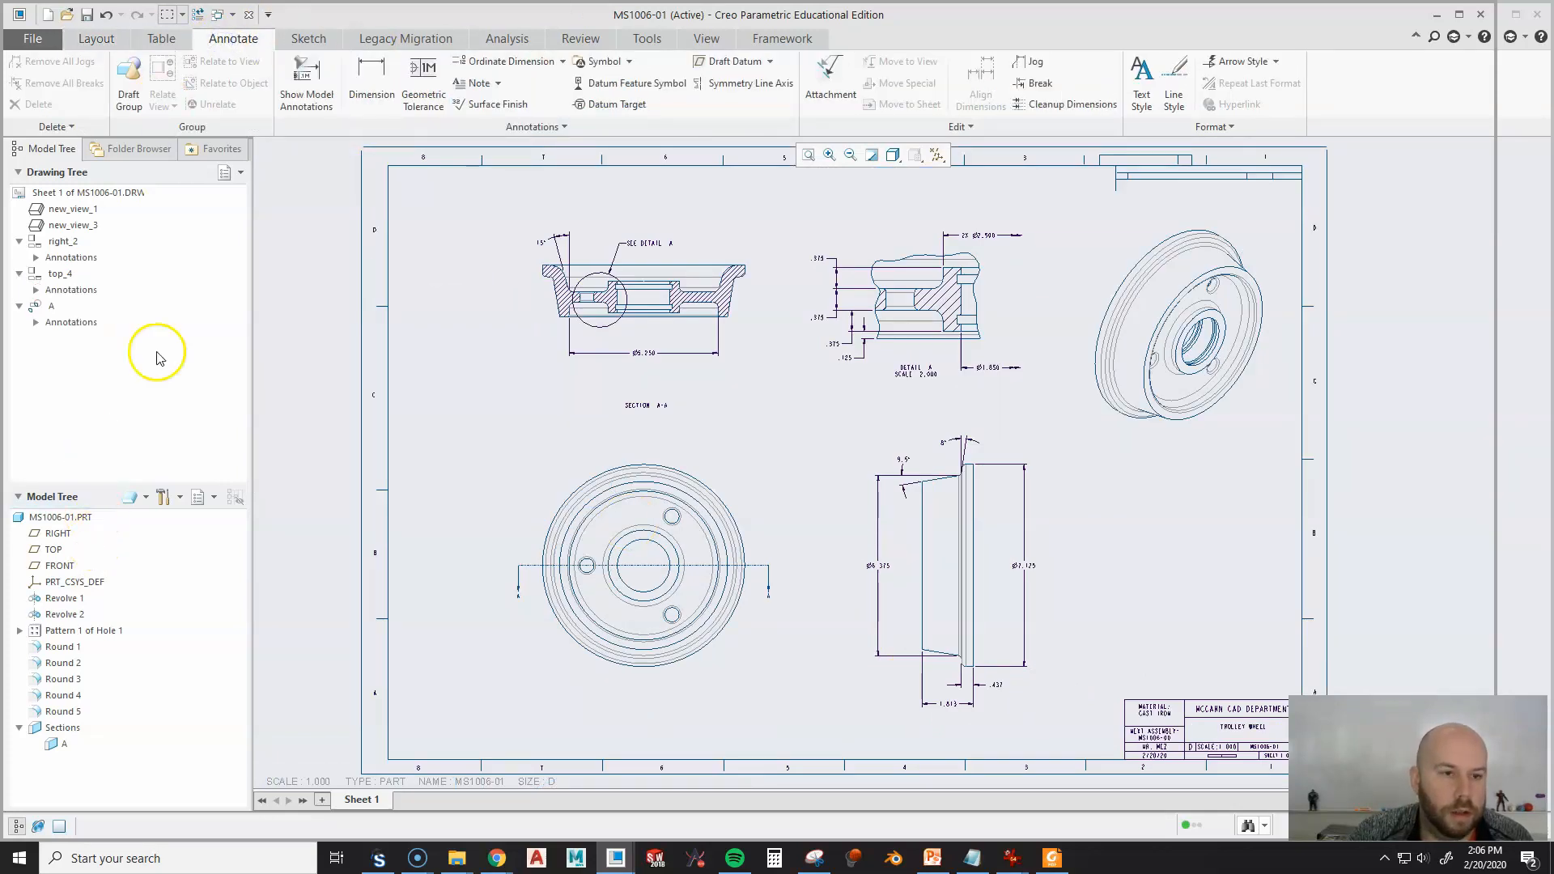
click(339, 85)
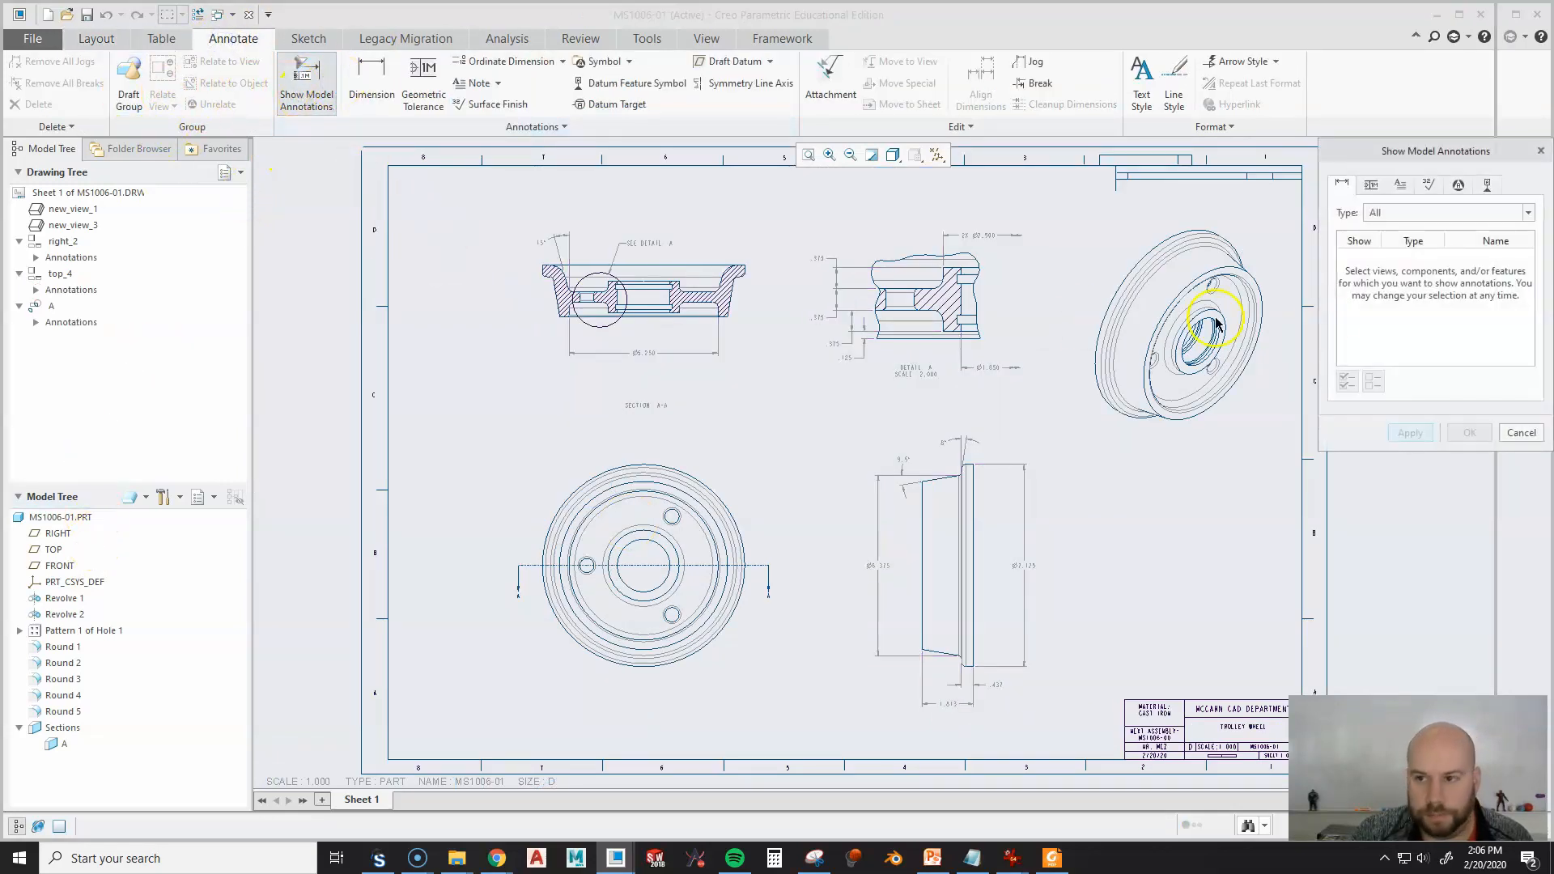
click(64, 614)
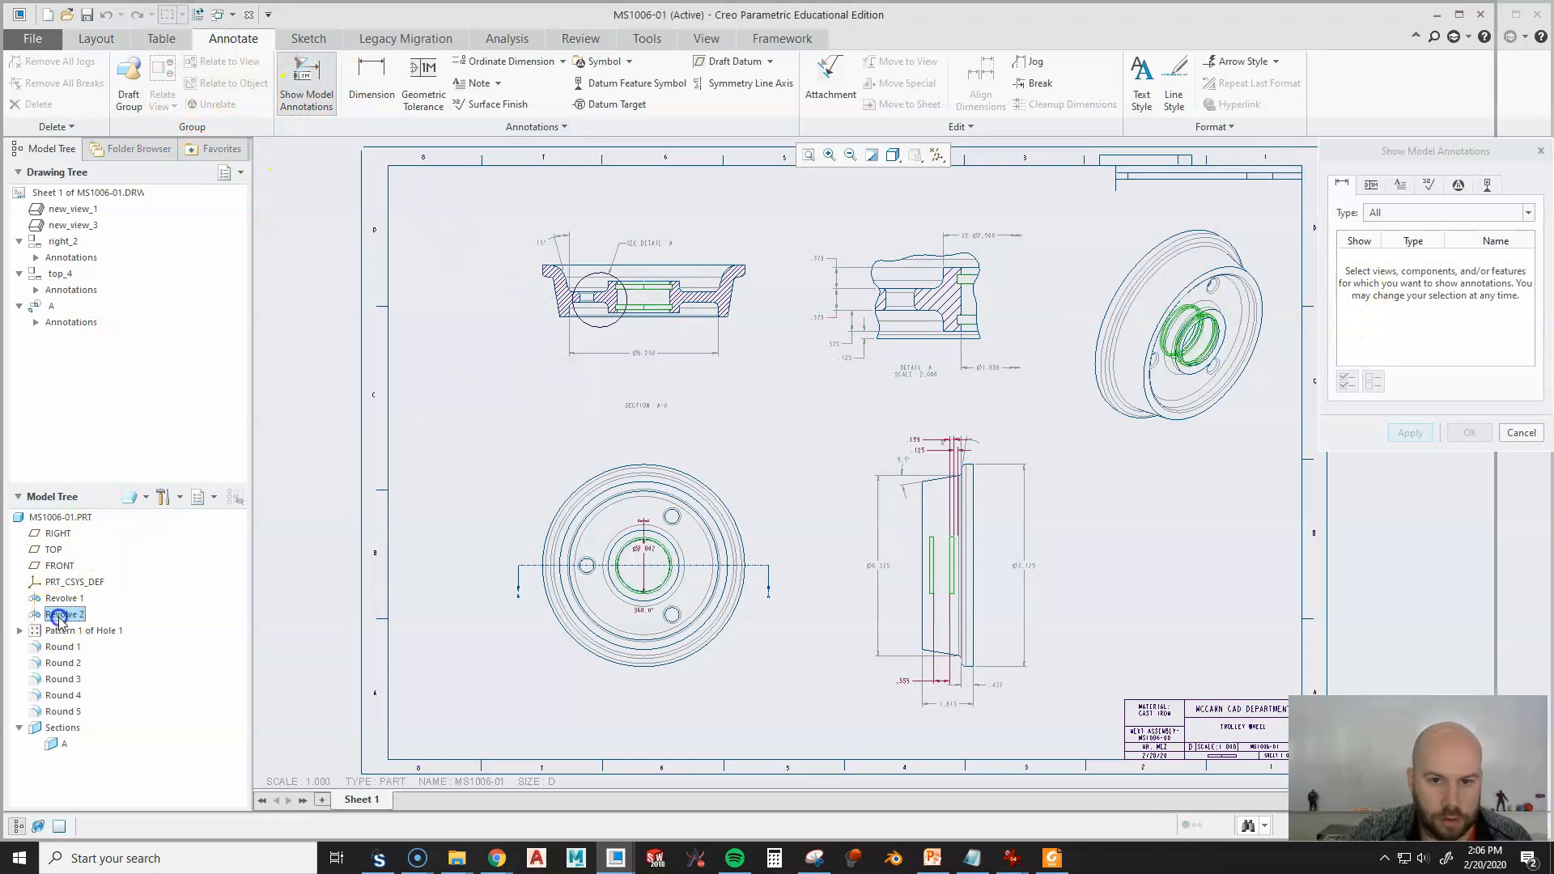
middle_drag(1057, 520, 998, 484)
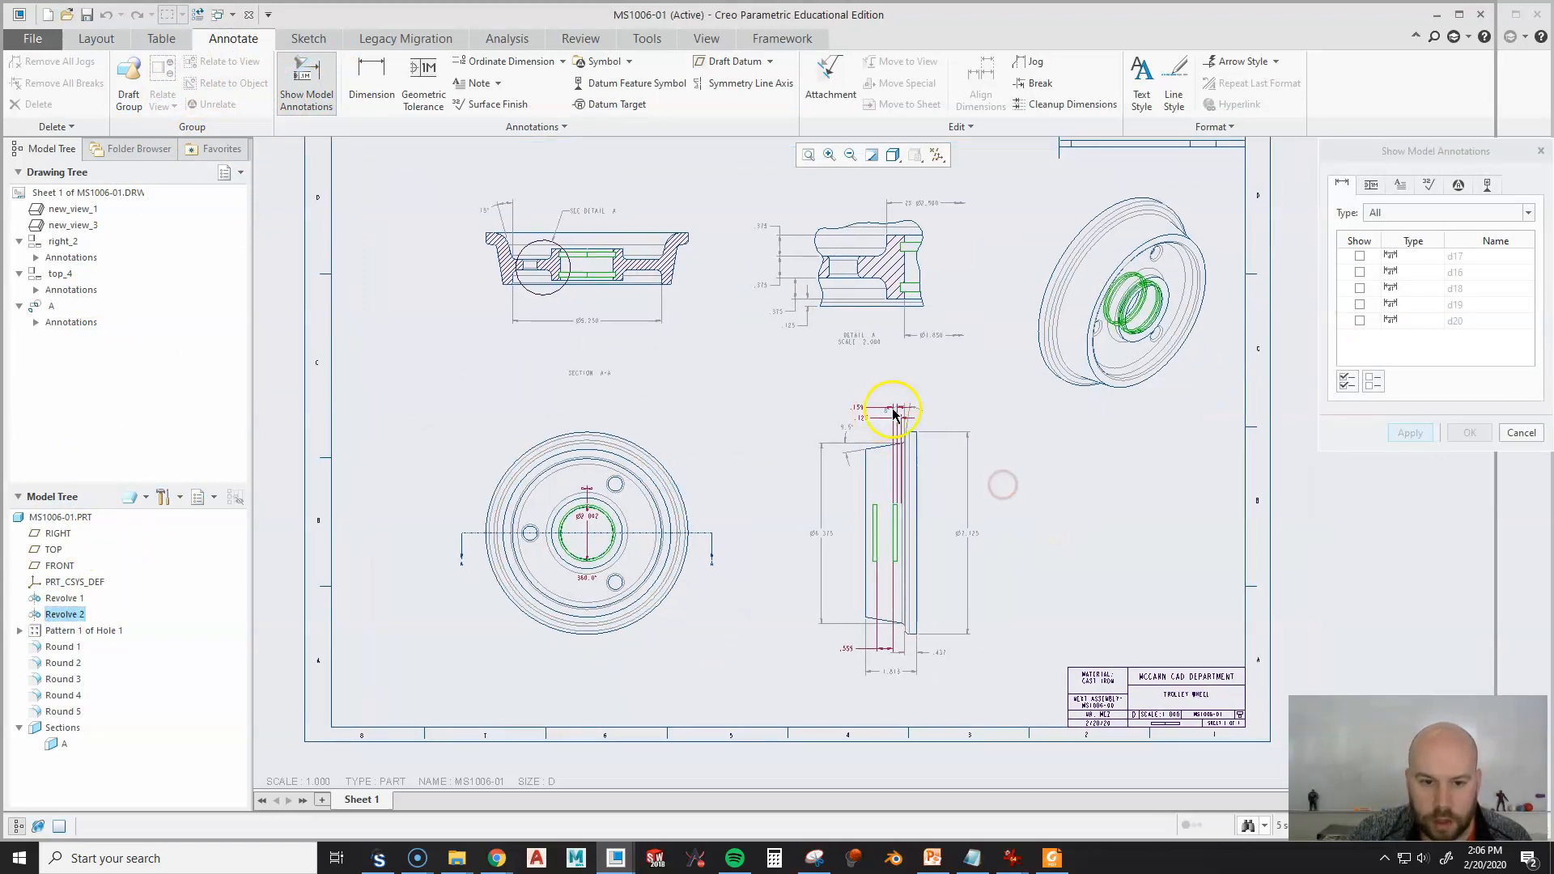
scroll(589, 524, down, 5)
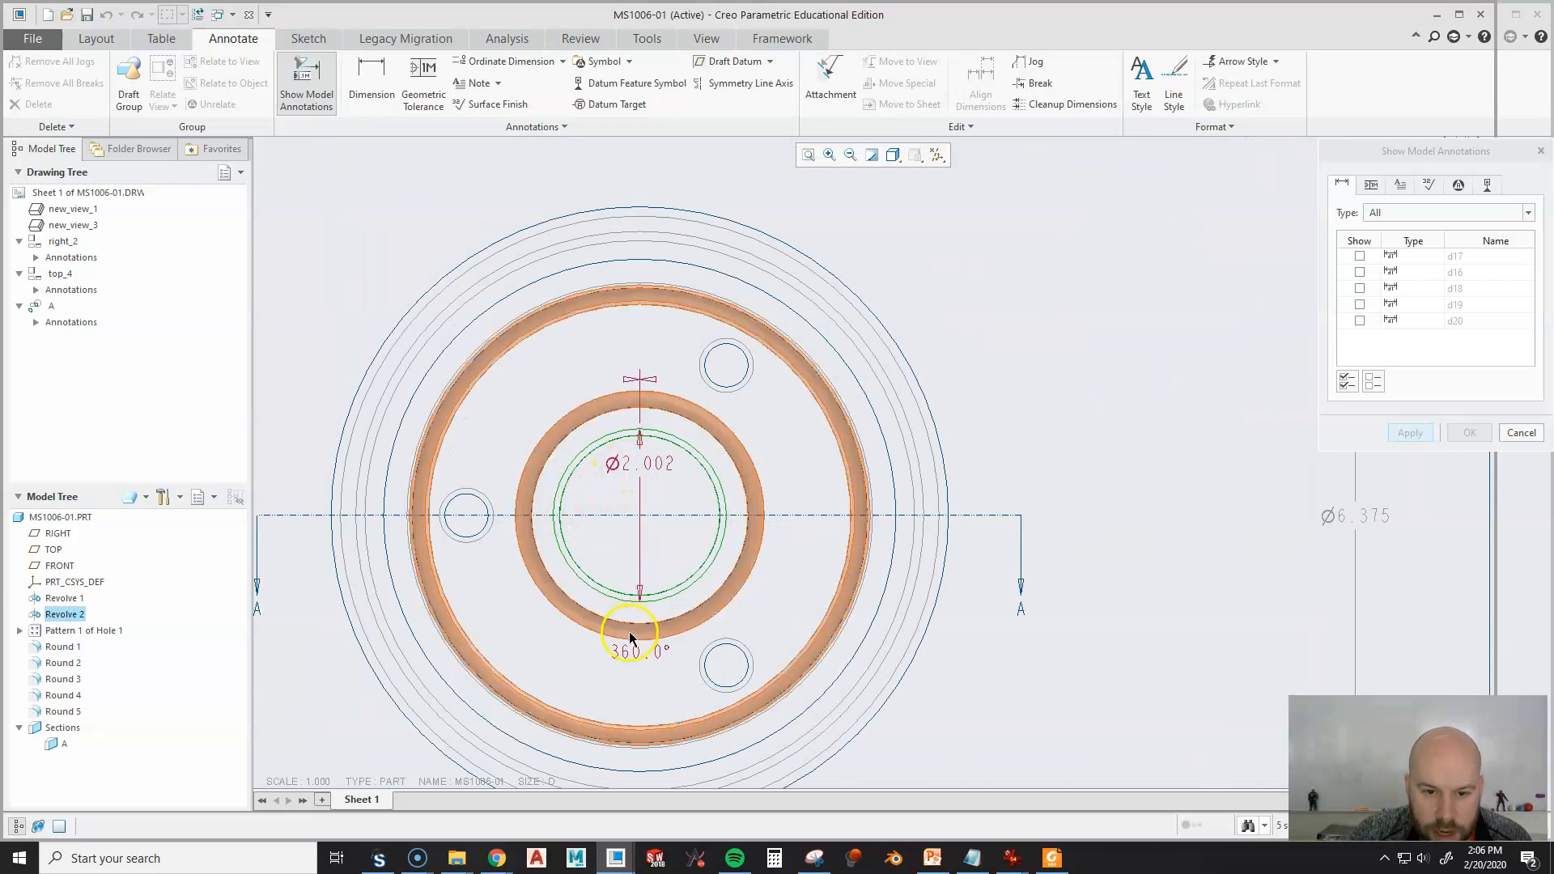
click(634, 466)
scroll(810, 401, down, 5)
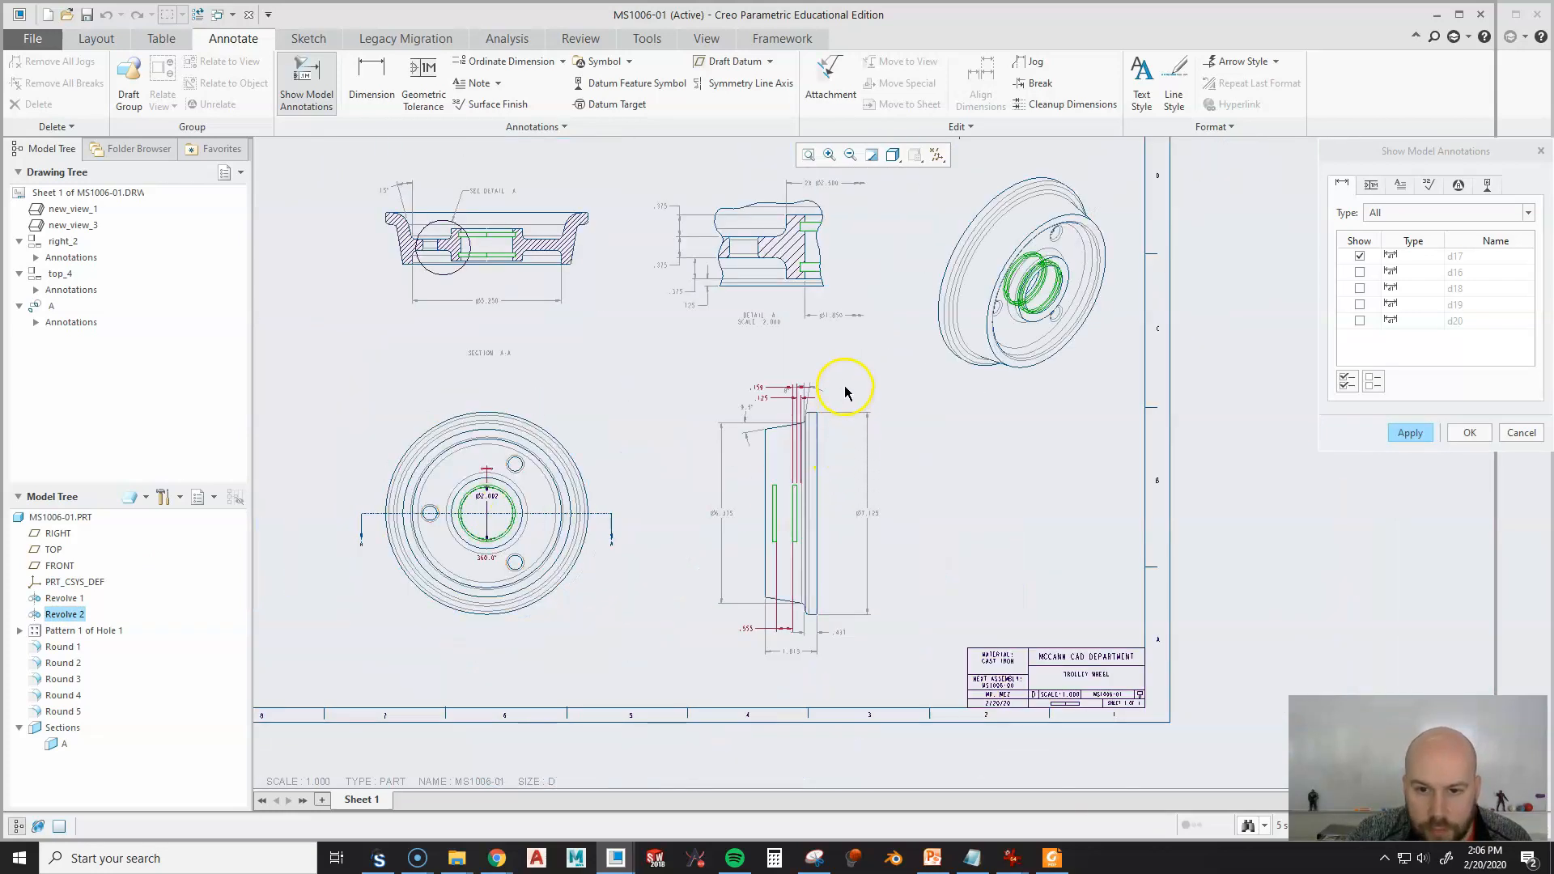
click(777, 415)
click(761, 385)
scroll(789, 498, up, 5)
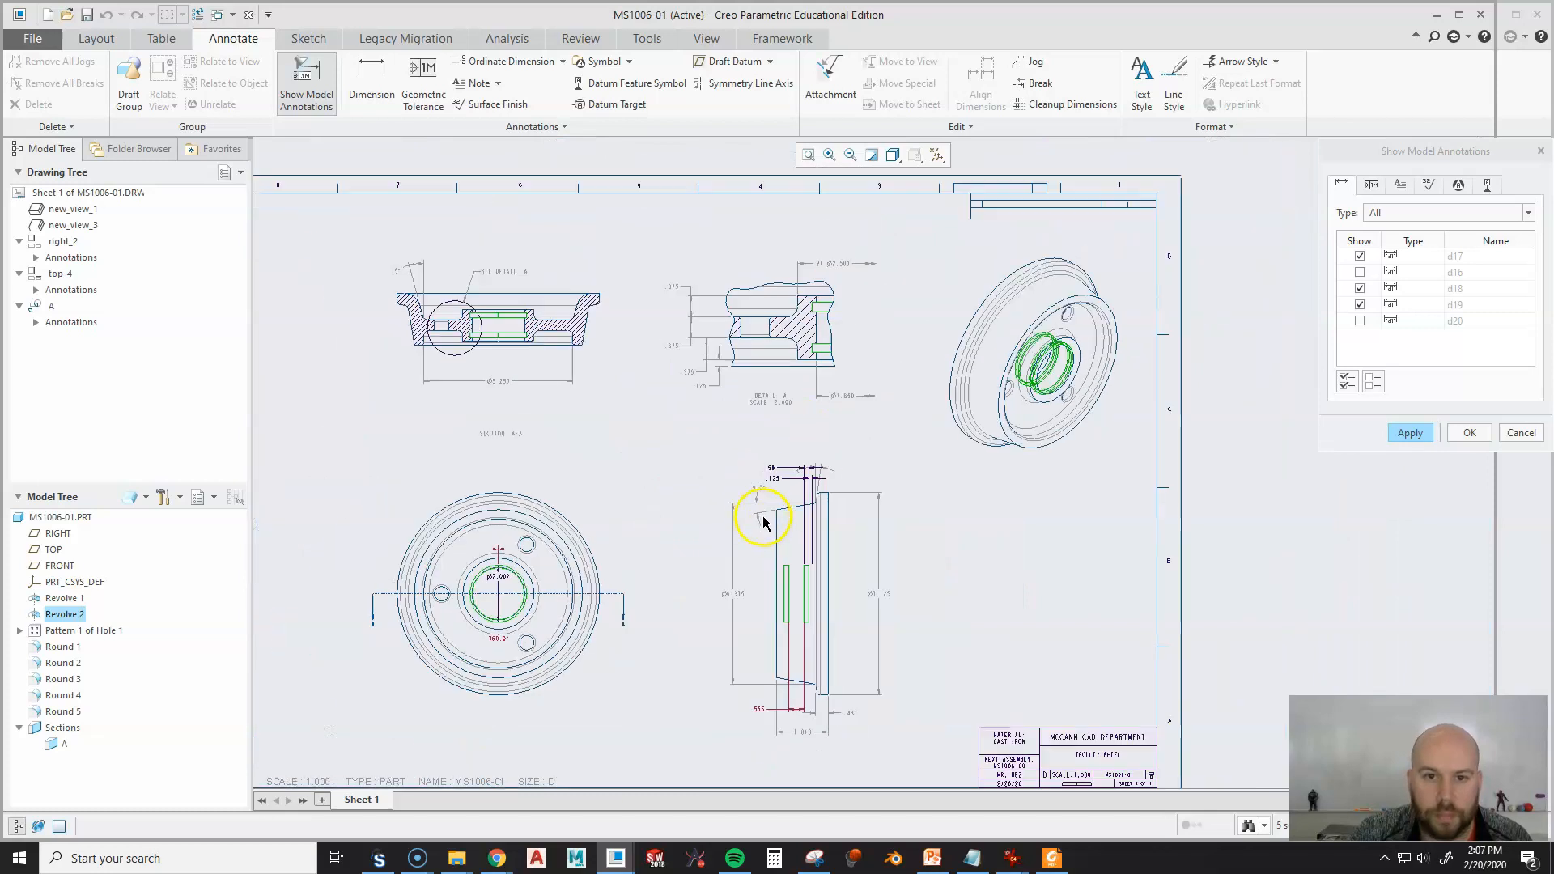
click(1408, 432)
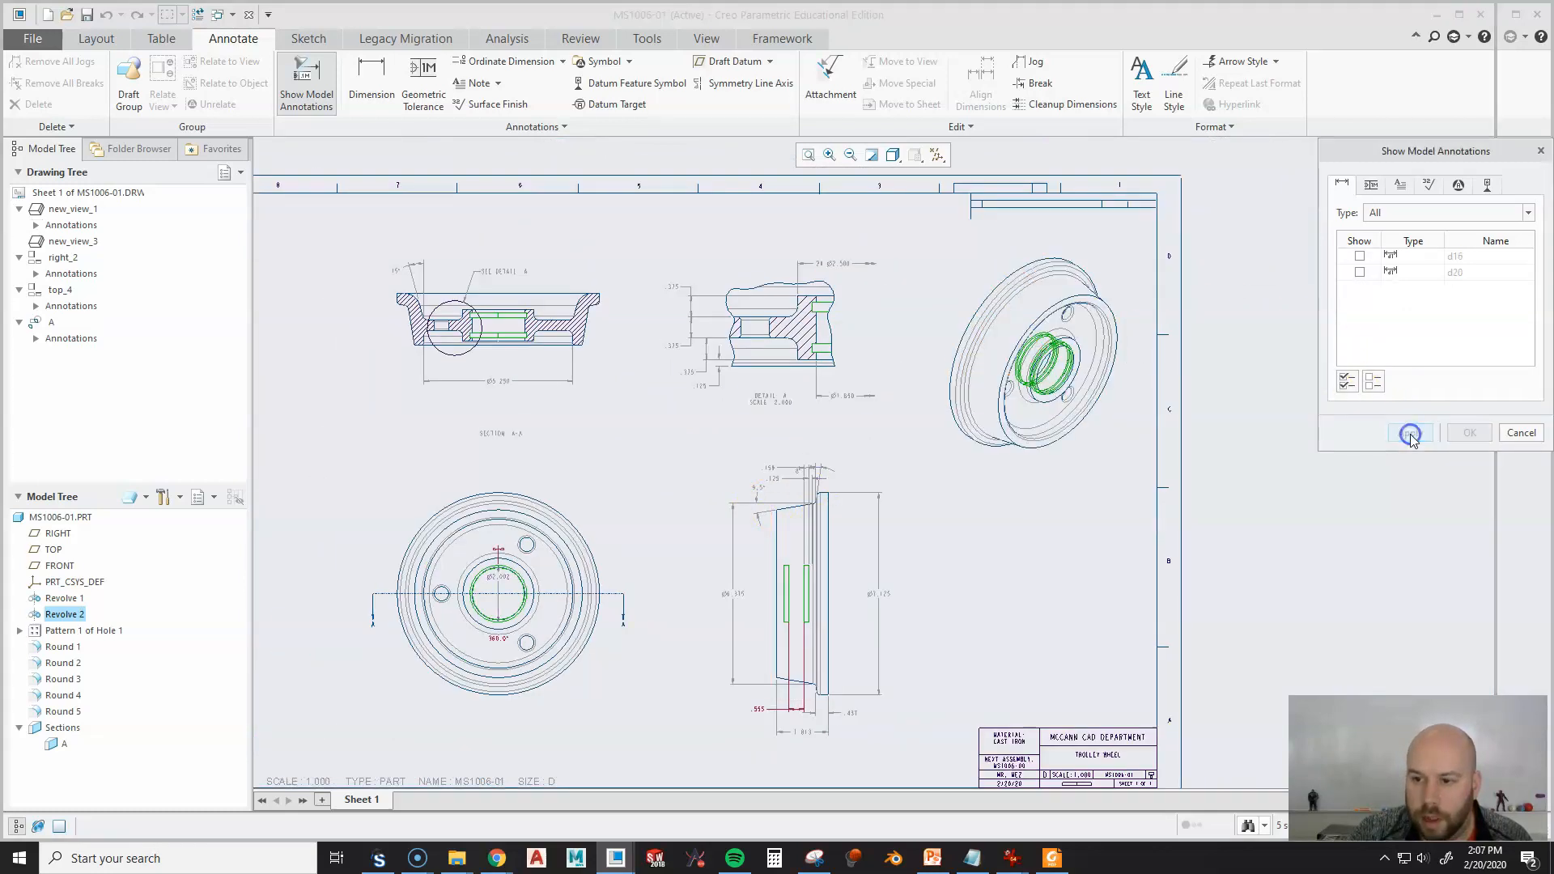
click(1522, 433)
Move the Ø2.002, .125 and .159 groove dimensions from the front and side views to detail view A.
scroll(459, 601, down, 5)
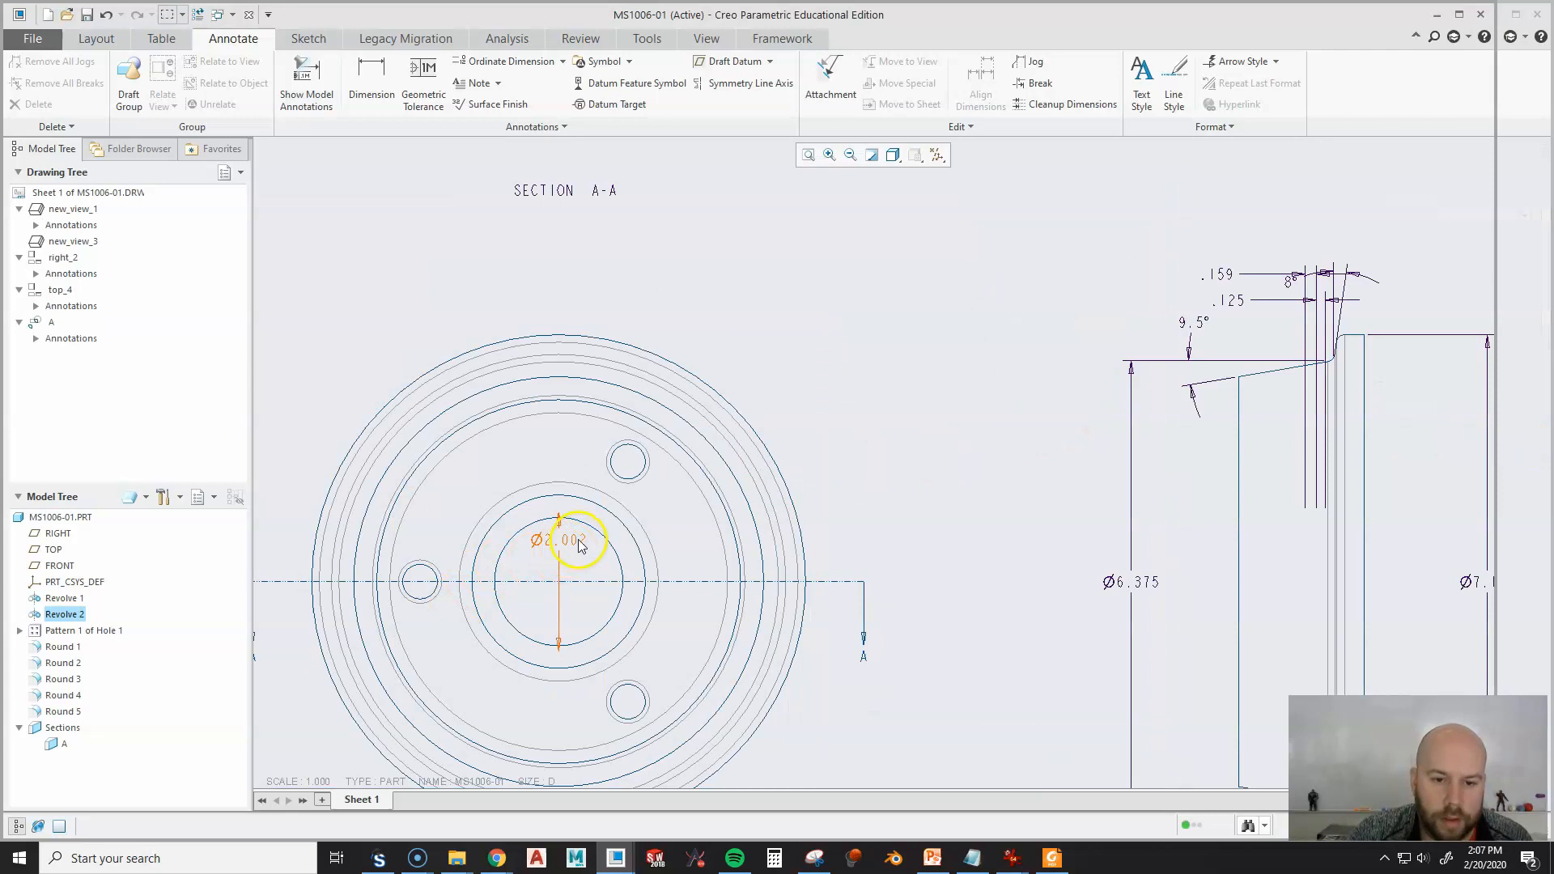
ctrl+click(1231, 298)
ctrl+click(1220, 276)
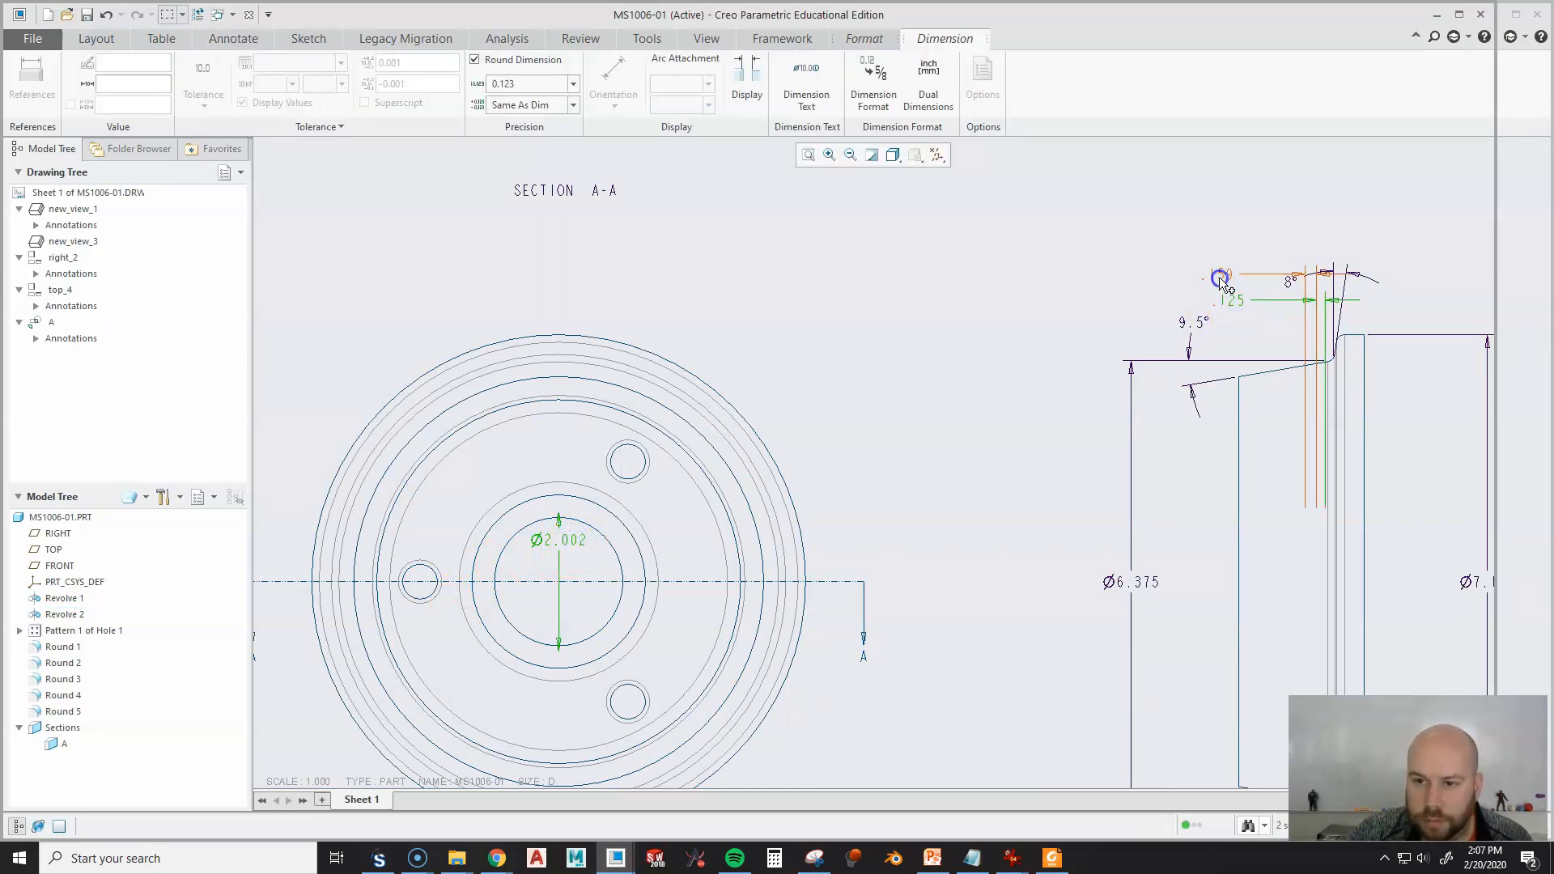
right_click(937, 395)
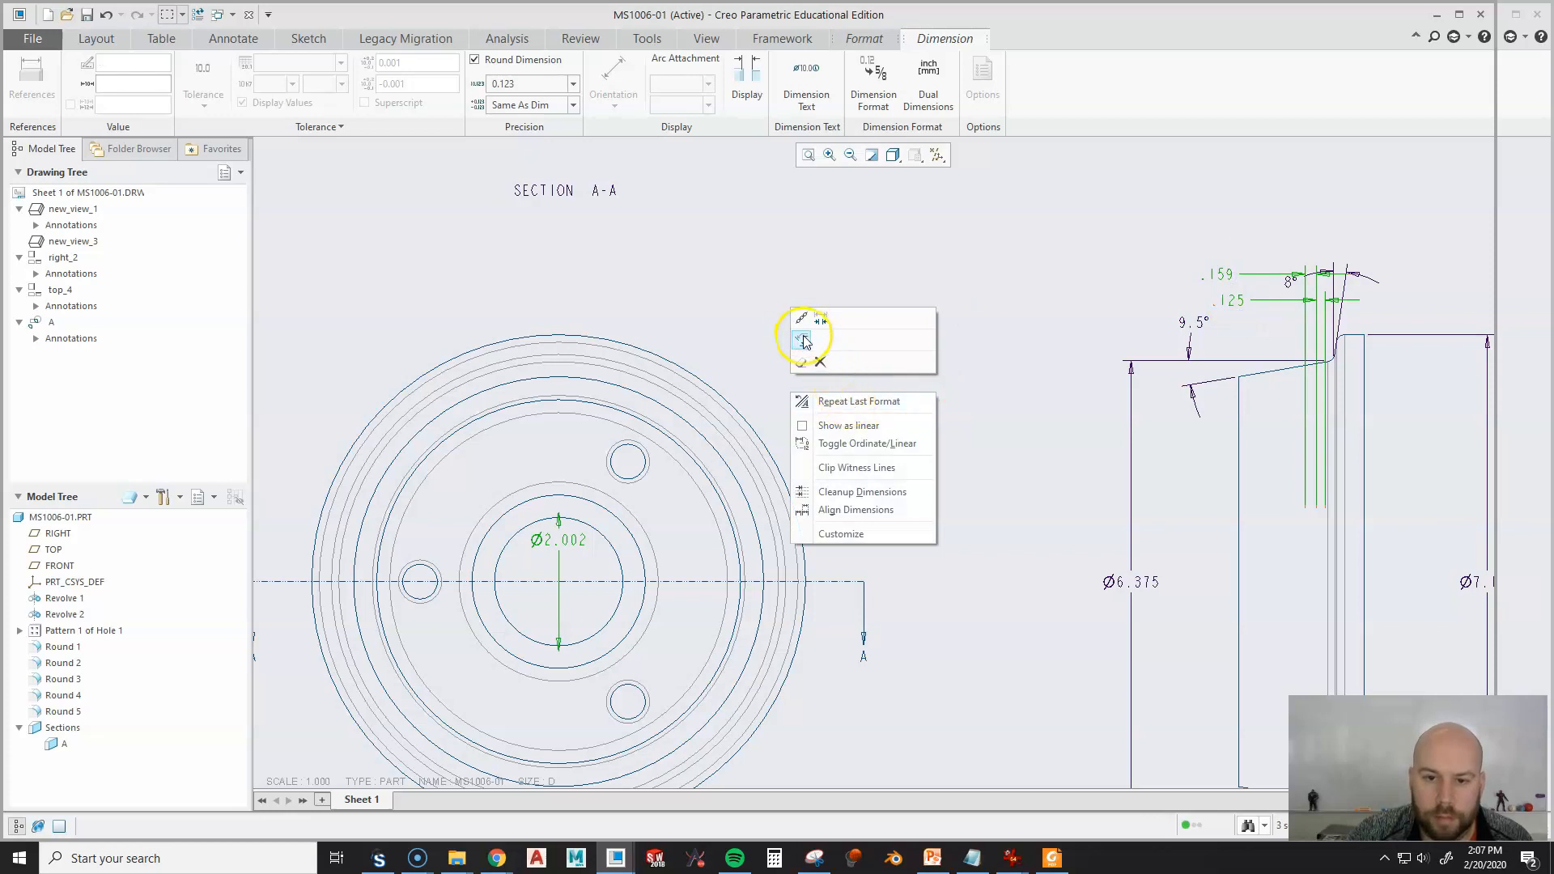
click(804, 335)
click(907, 291)
scroll(1004, 304, down, 4)
middle_drag(972, 306, 1009, 466)
scroll(943, 450, down, 2)
click(974, 441)
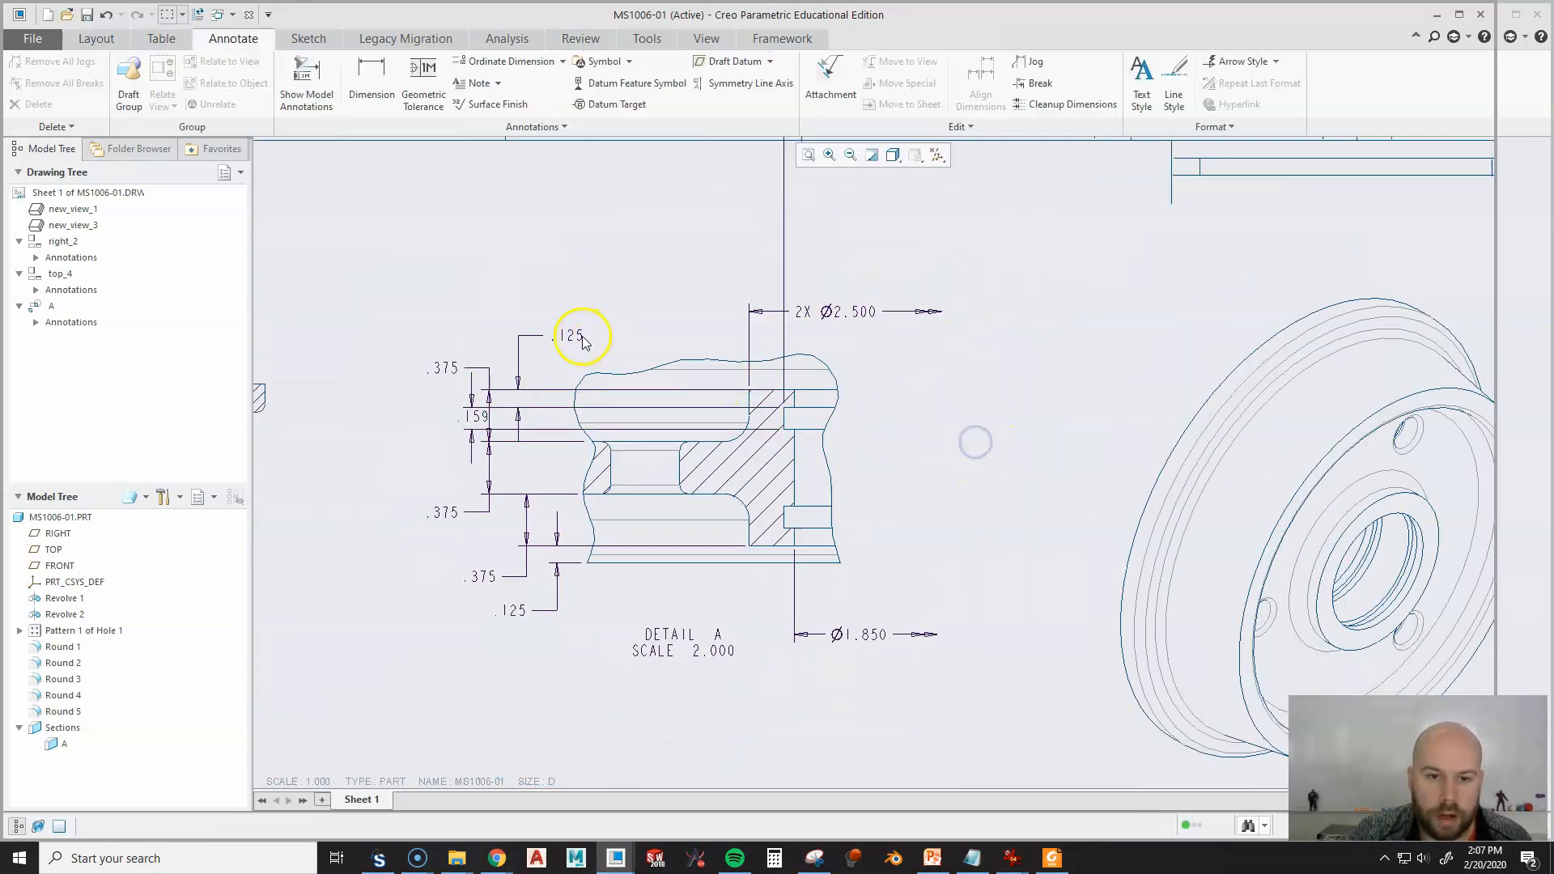
Place the groove's .125 and .159 dimensions to the right of detail view A.
drag(569, 338, 960, 337)
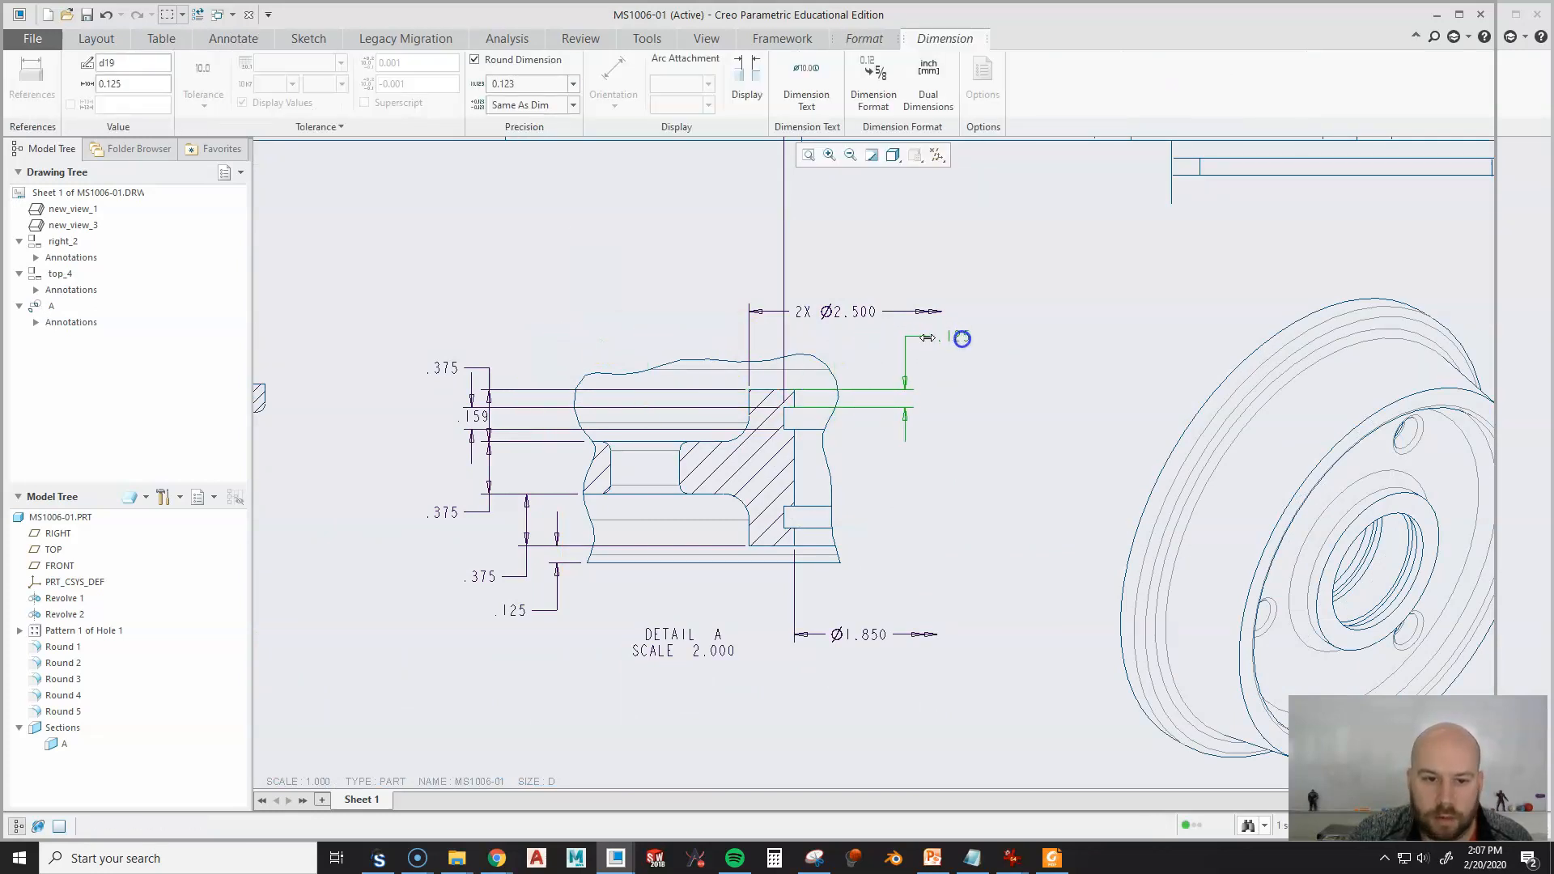
click(475, 421)
drag(474, 417, 943, 489)
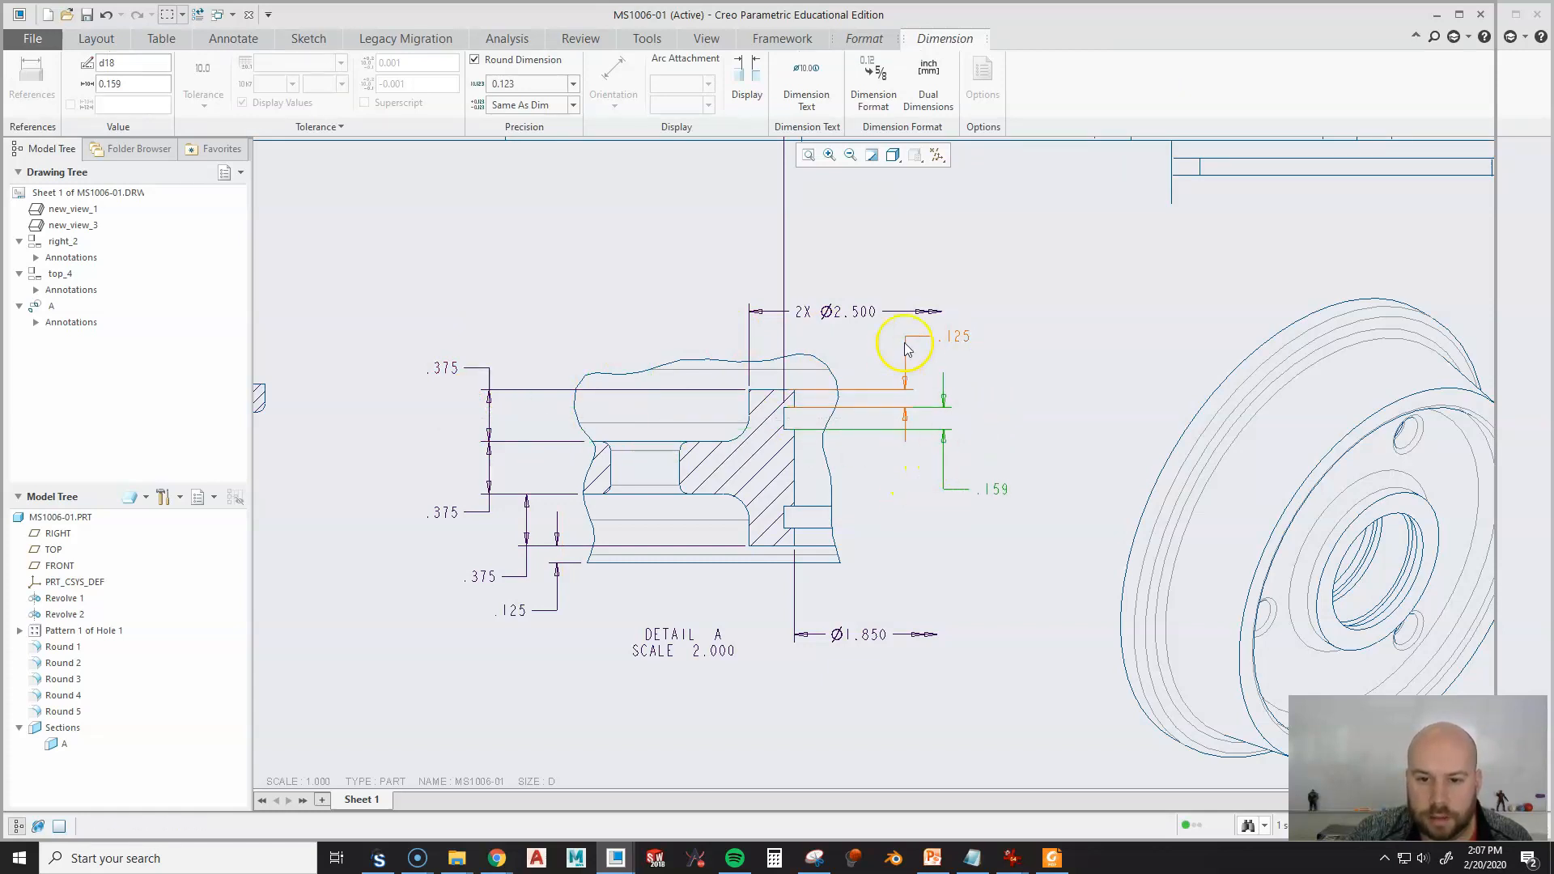
Show Revolve 2's .555 groove spacing dimension as a model annotation.
scroll(769, 346, up, 2)
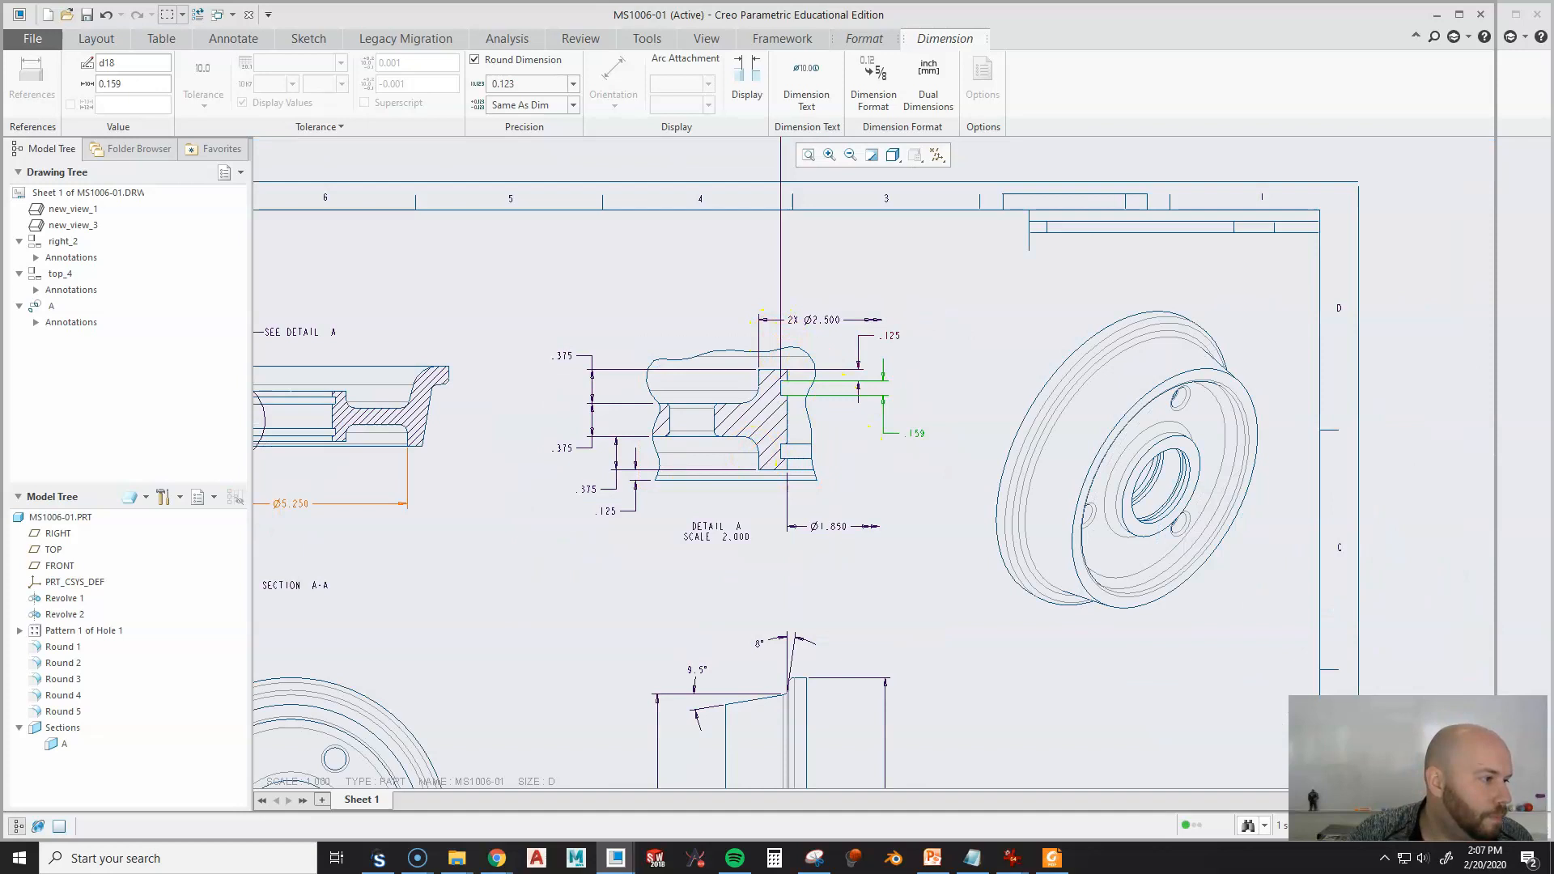
scroll(842, 572, up, 3)
ctrl+middle_drag(890, 618, 853, 517)
scroll(780, 522, down, 3)
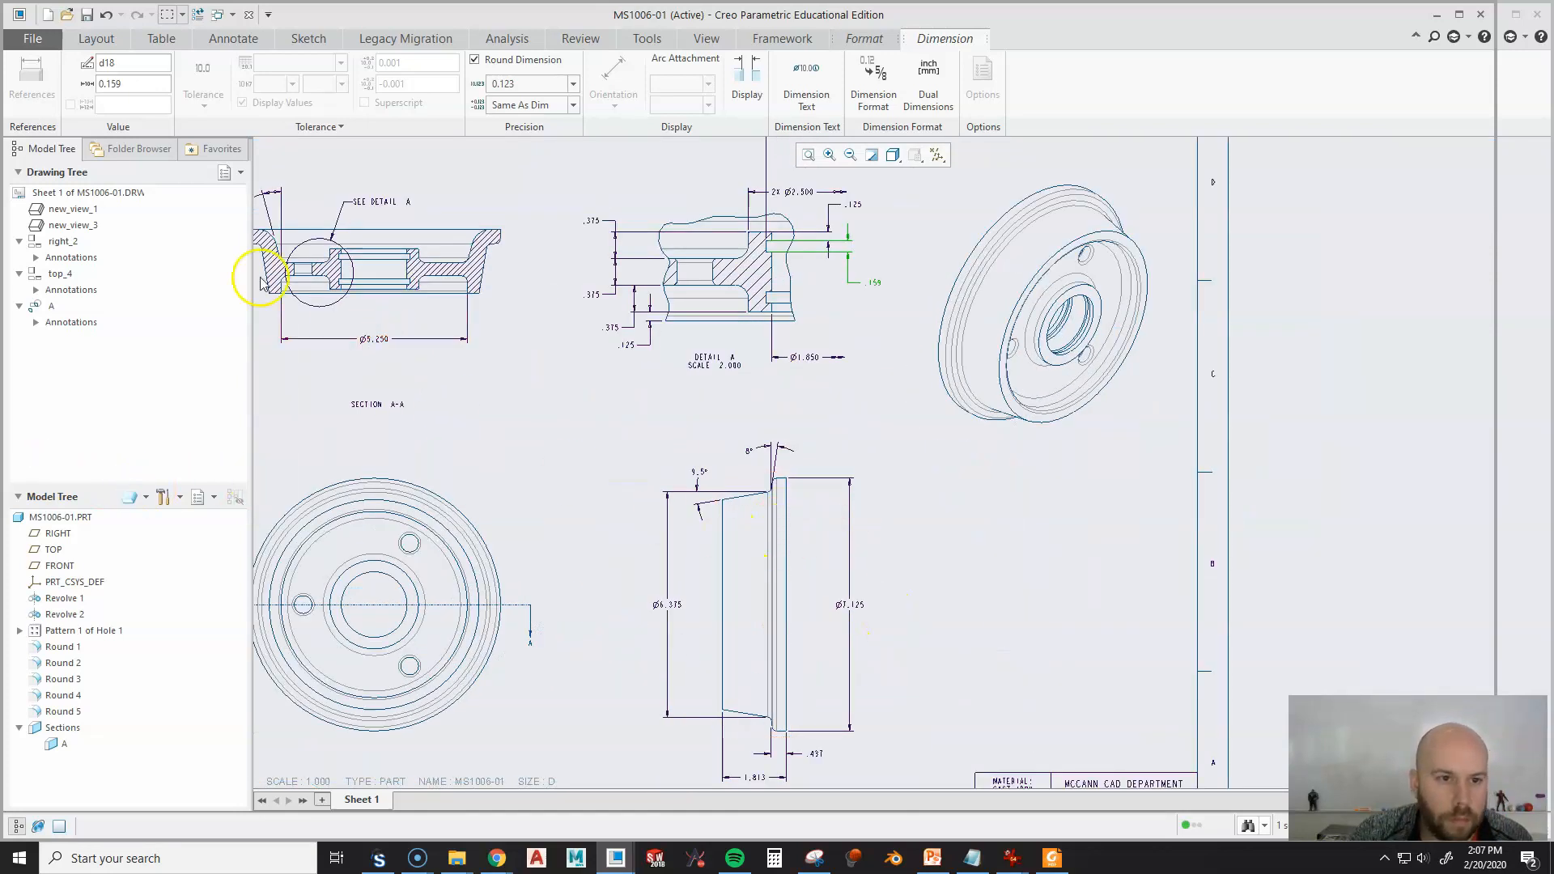
click(218, 39)
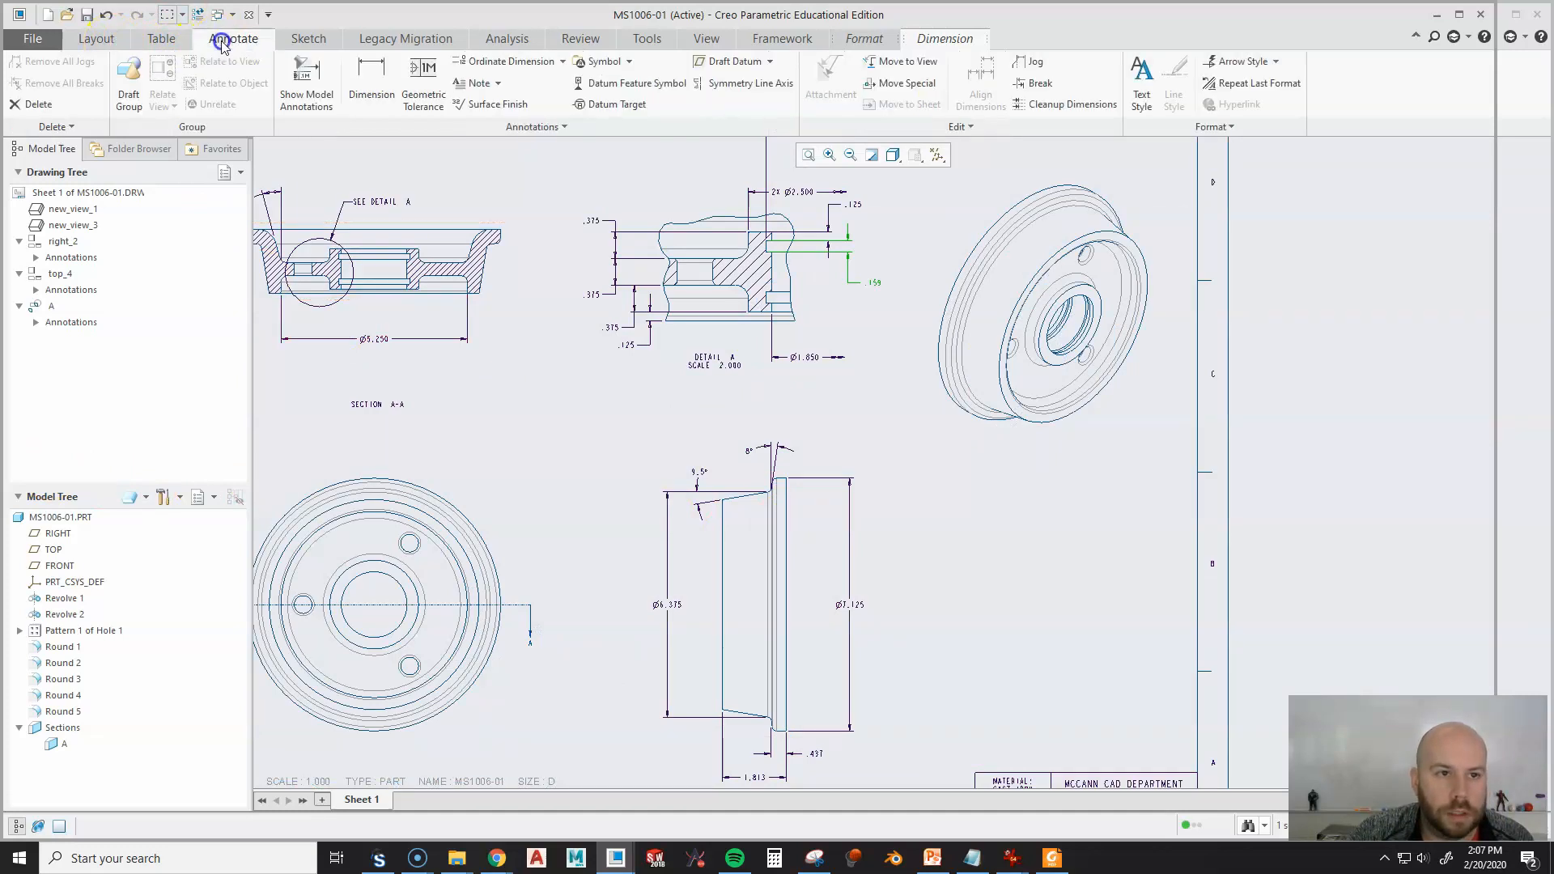
click(305, 81)
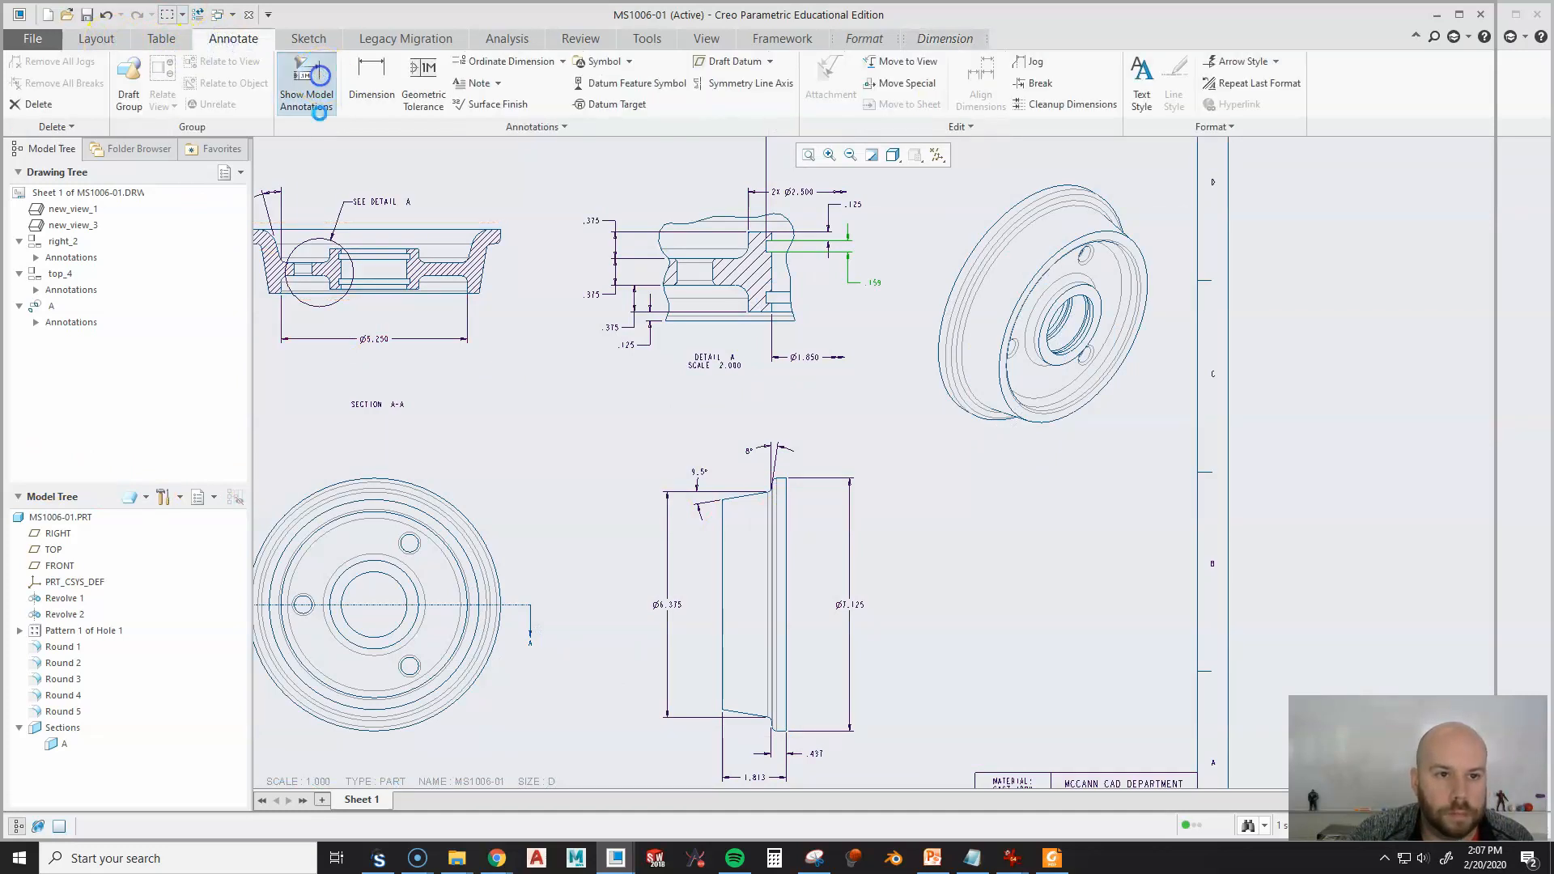
click(66, 614)
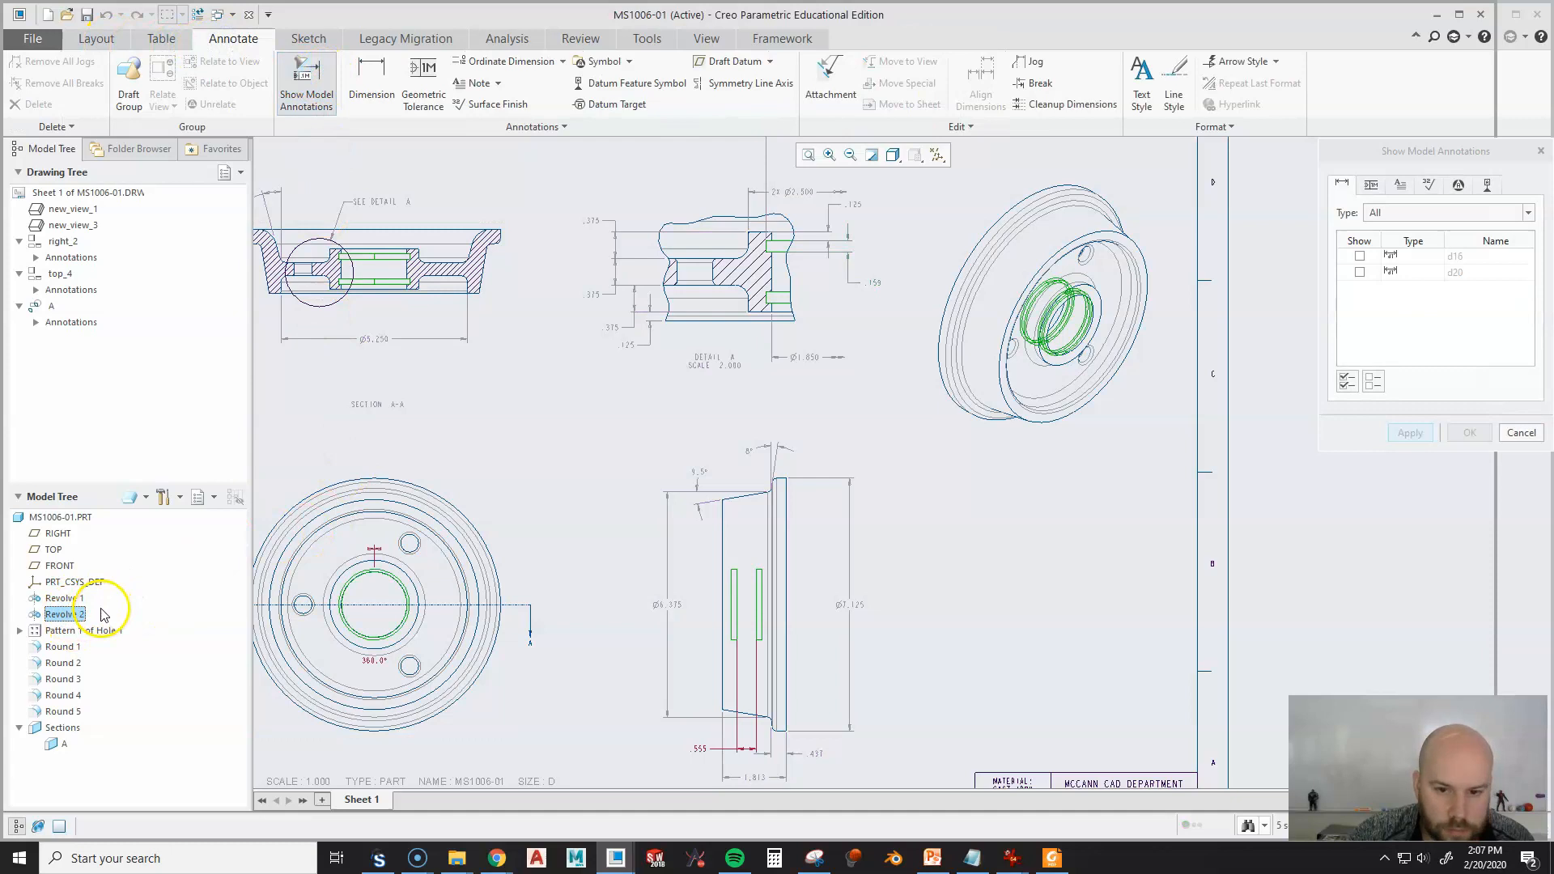
click(712, 757)
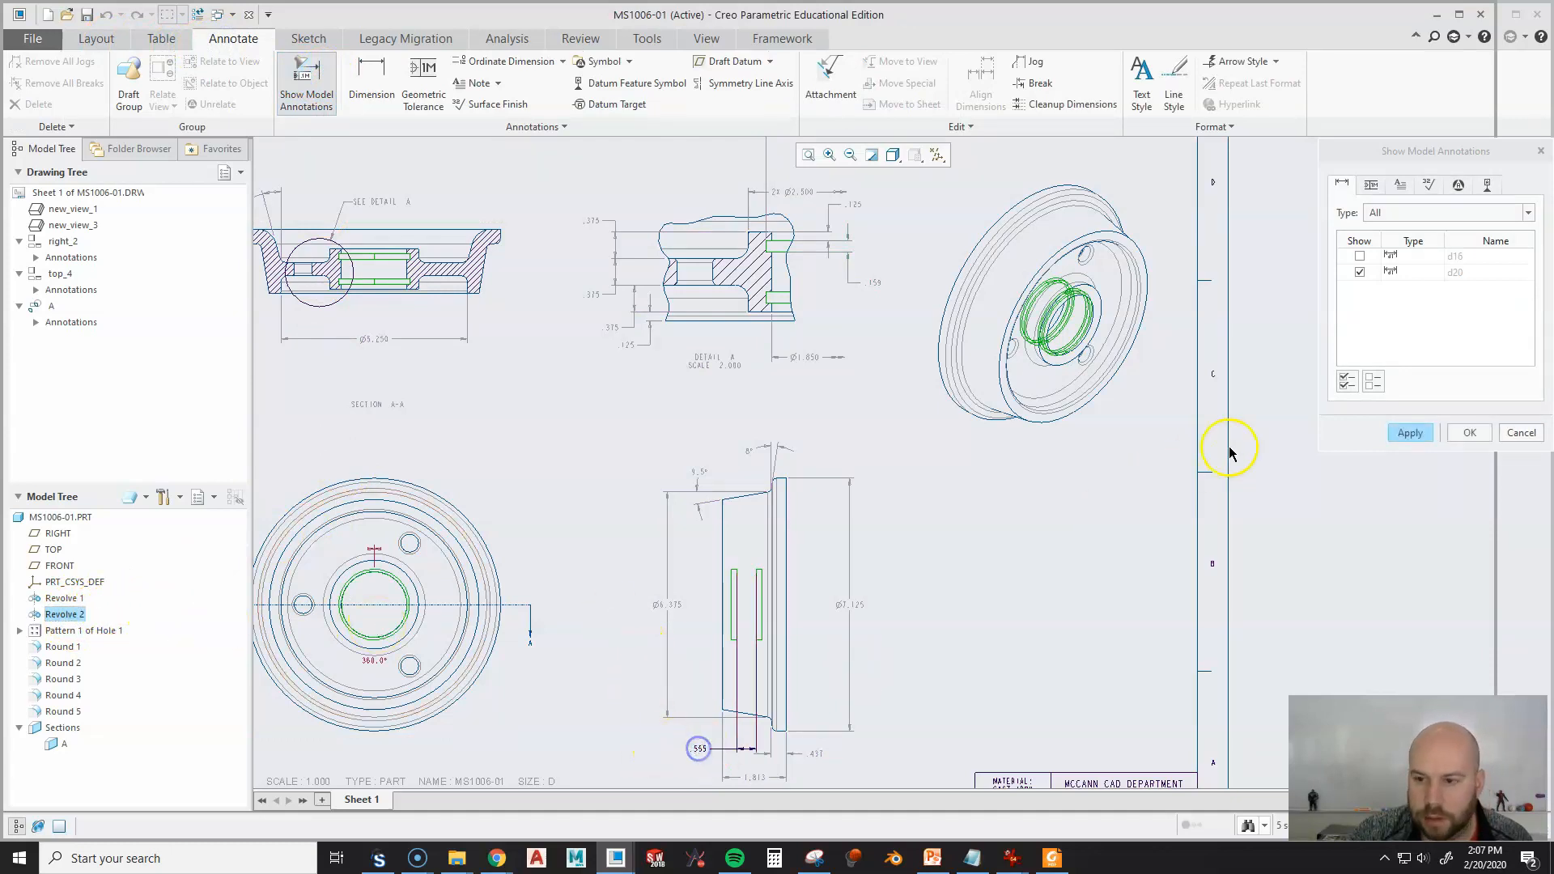
click(1477, 433)
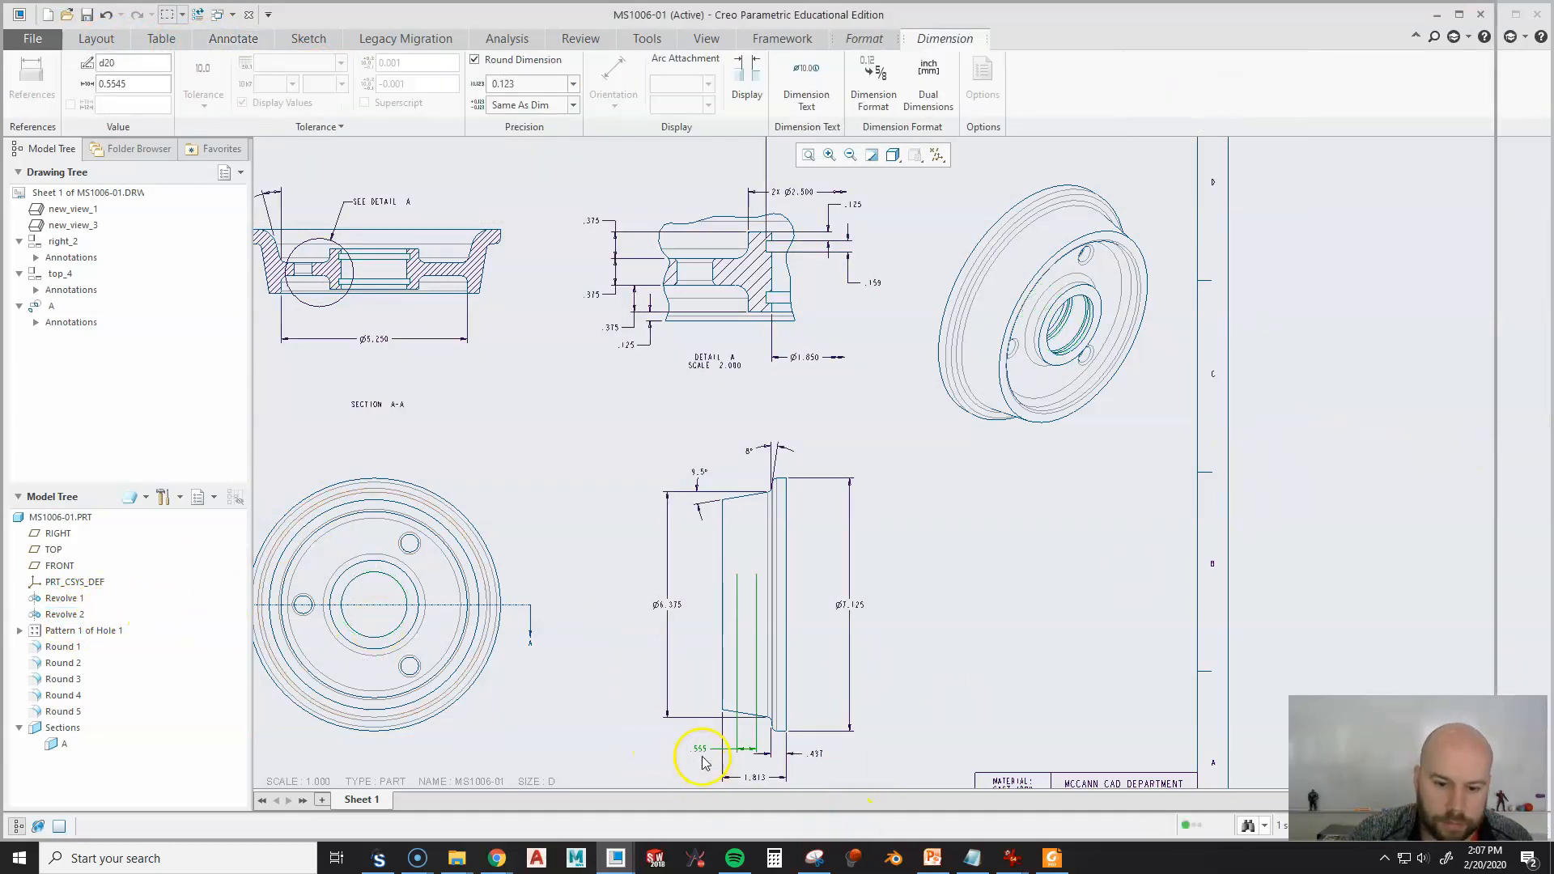
Move the .555 dimension from the side view to detail view A.
right_click(701, 748)
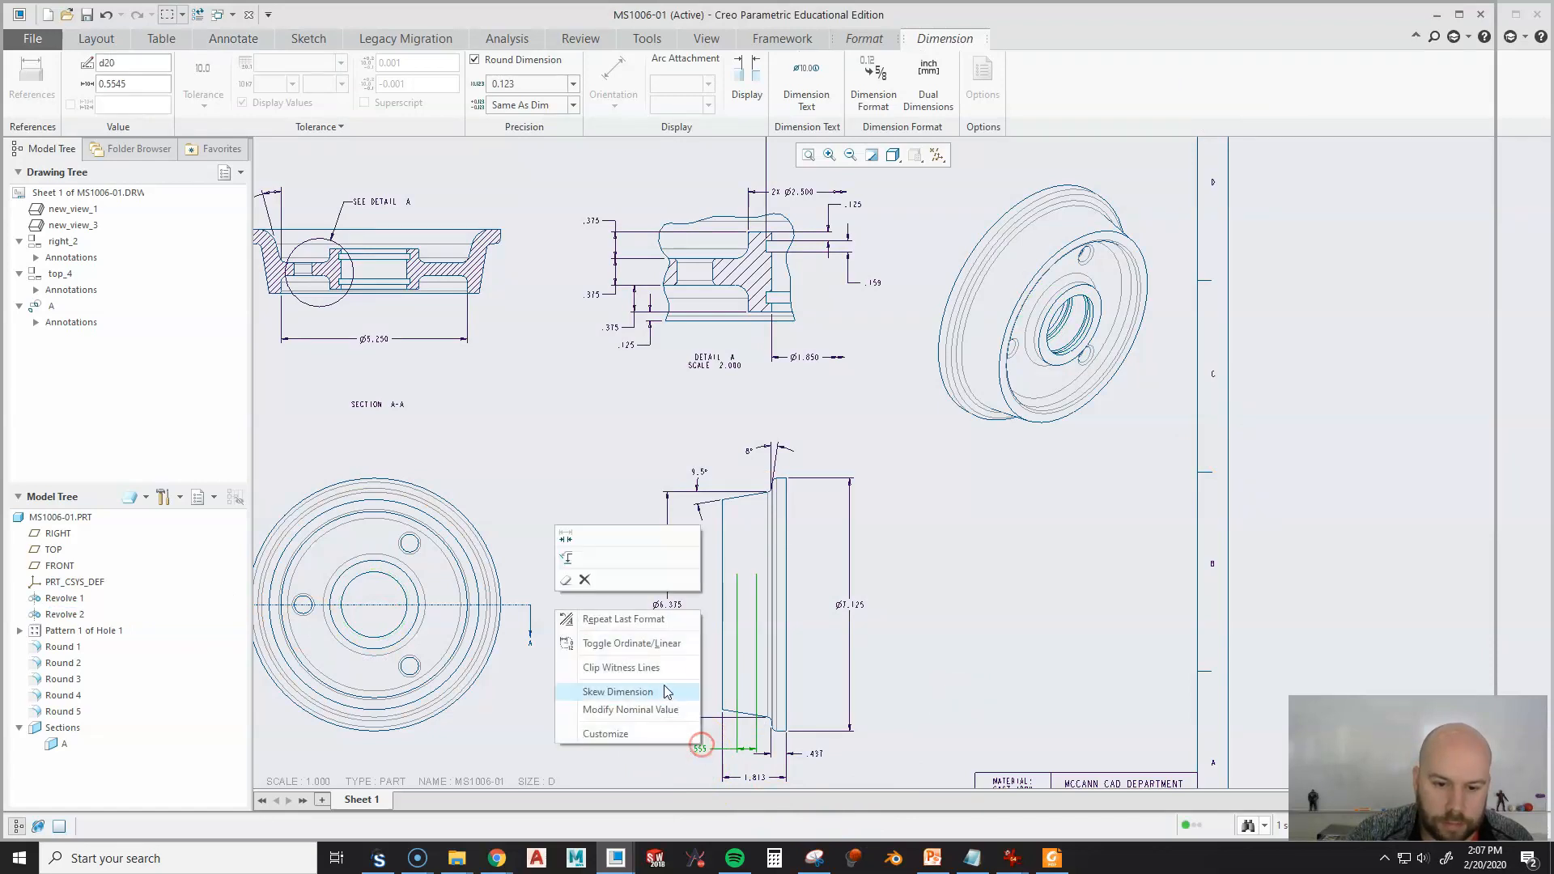
click(566, 560)
click(760, 278)
Raise the .159 dimension's text above its extension lines and align the dimension with the .555 dimension beside detail A.
middle_drag(885, 281, 820, 442)
scroll(820, 408, down, 2)
drag(1013, 453, 804, 374)
click(820, 474)
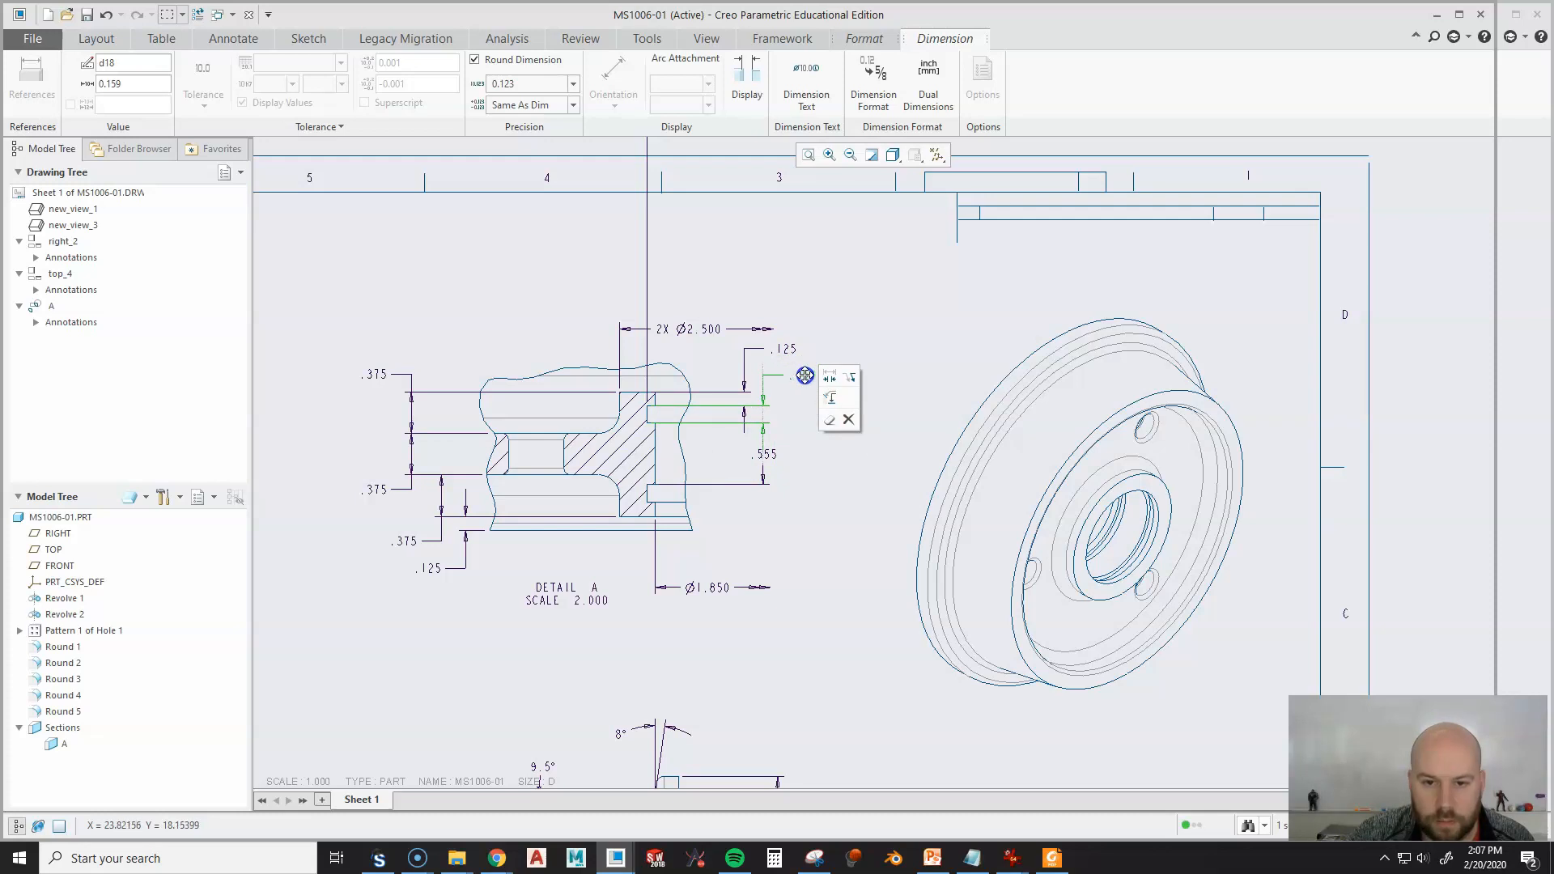
click(814, 490)
middle_drag(811, 486, 806, 545)
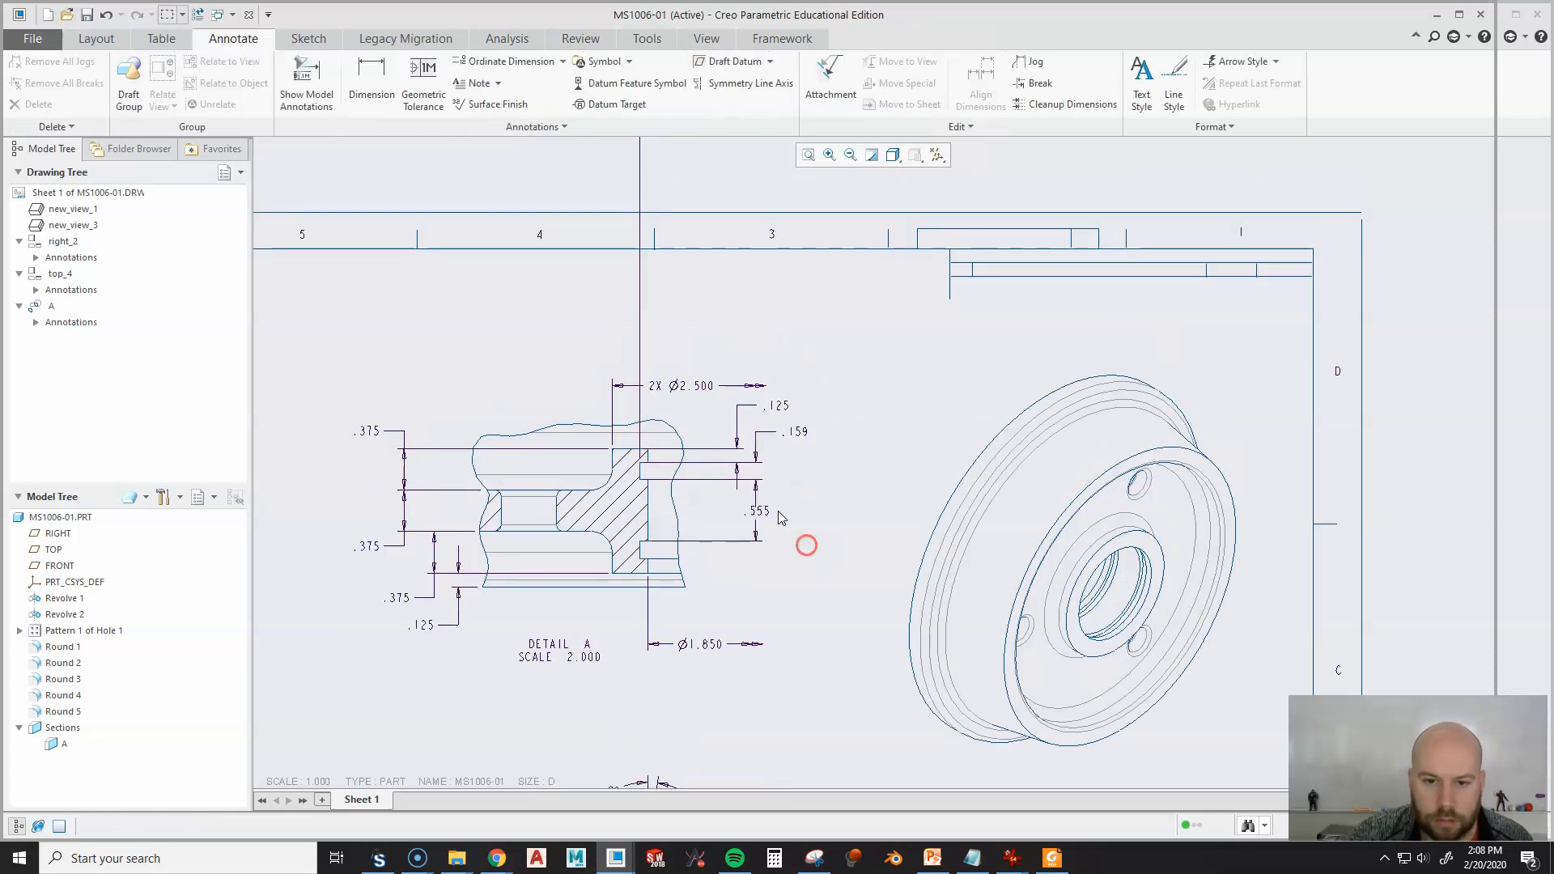
click(758, 510)
scroll(775, 511, up, 3)
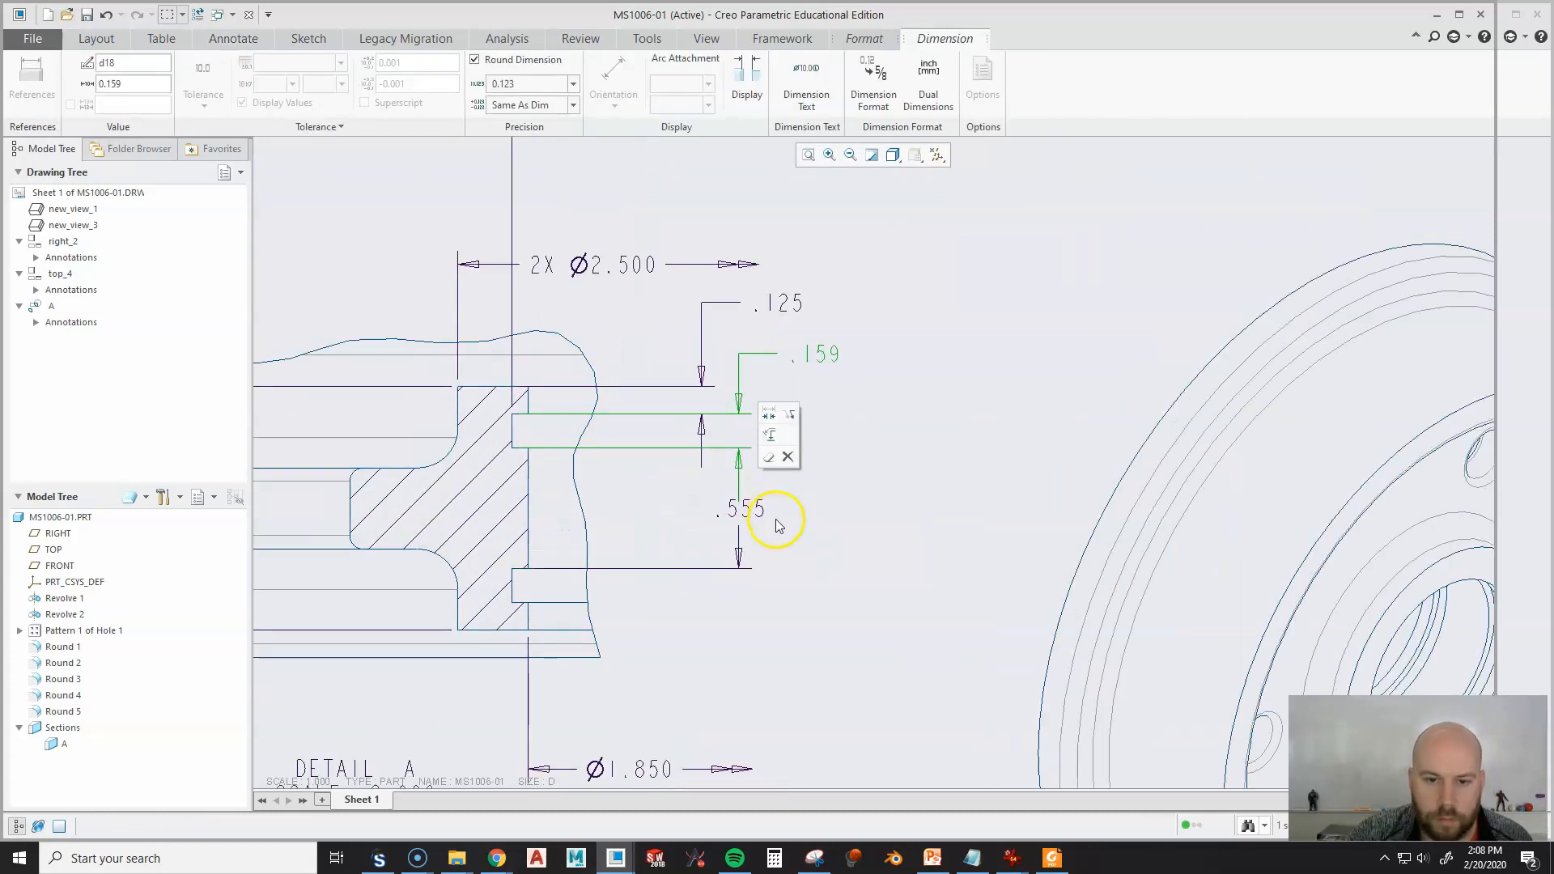
Raise the 2X Ø2.500 dimension farther above detail view A.
click(869, 575)
click(779, 305)
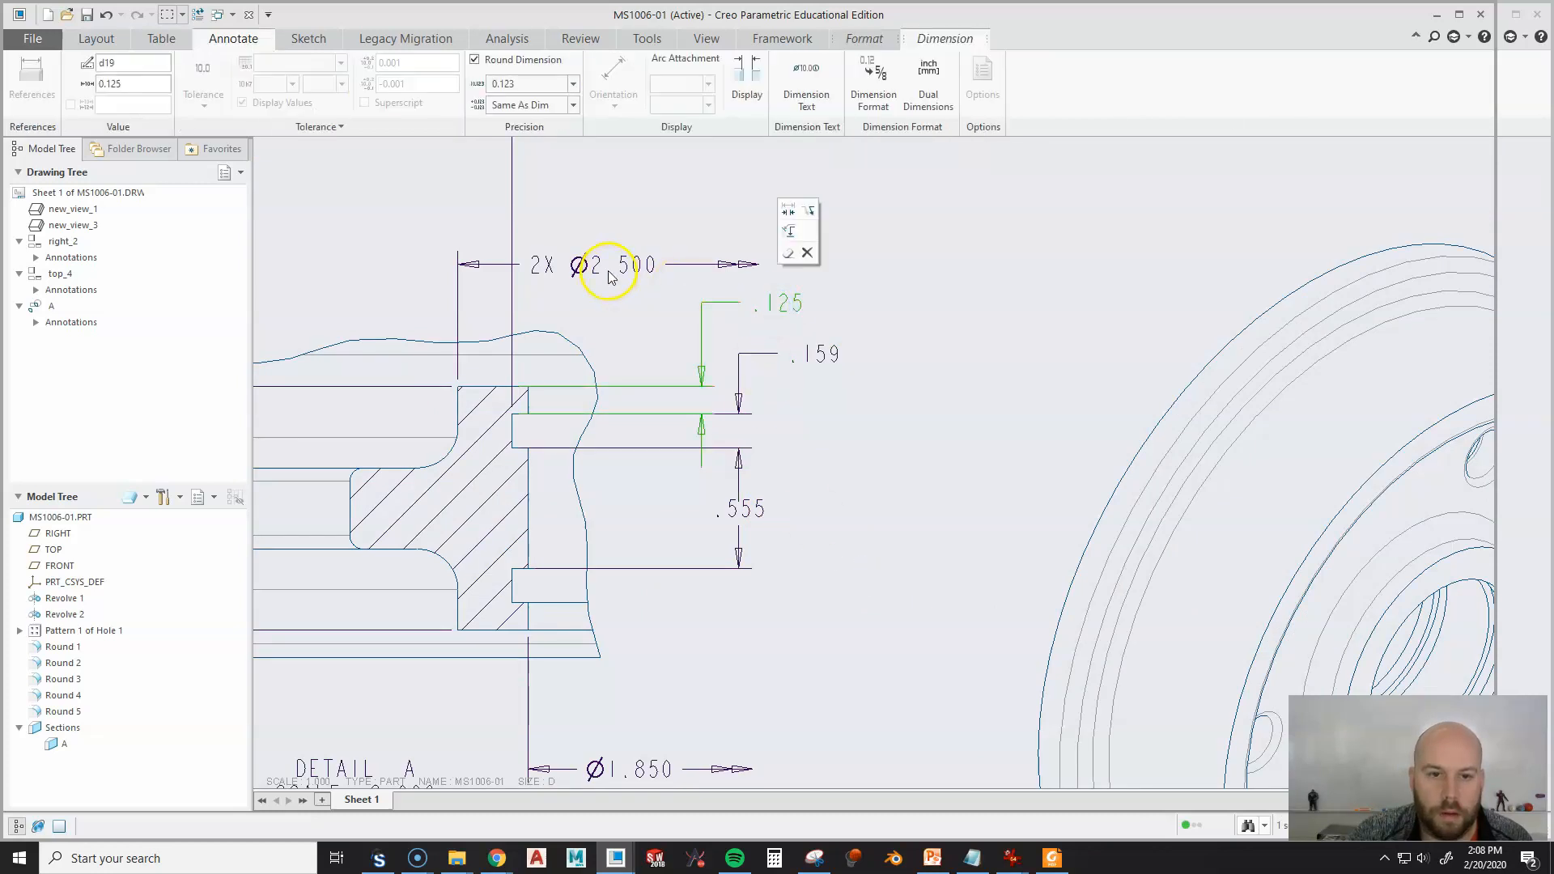
scroll(615, 424, down, 4)
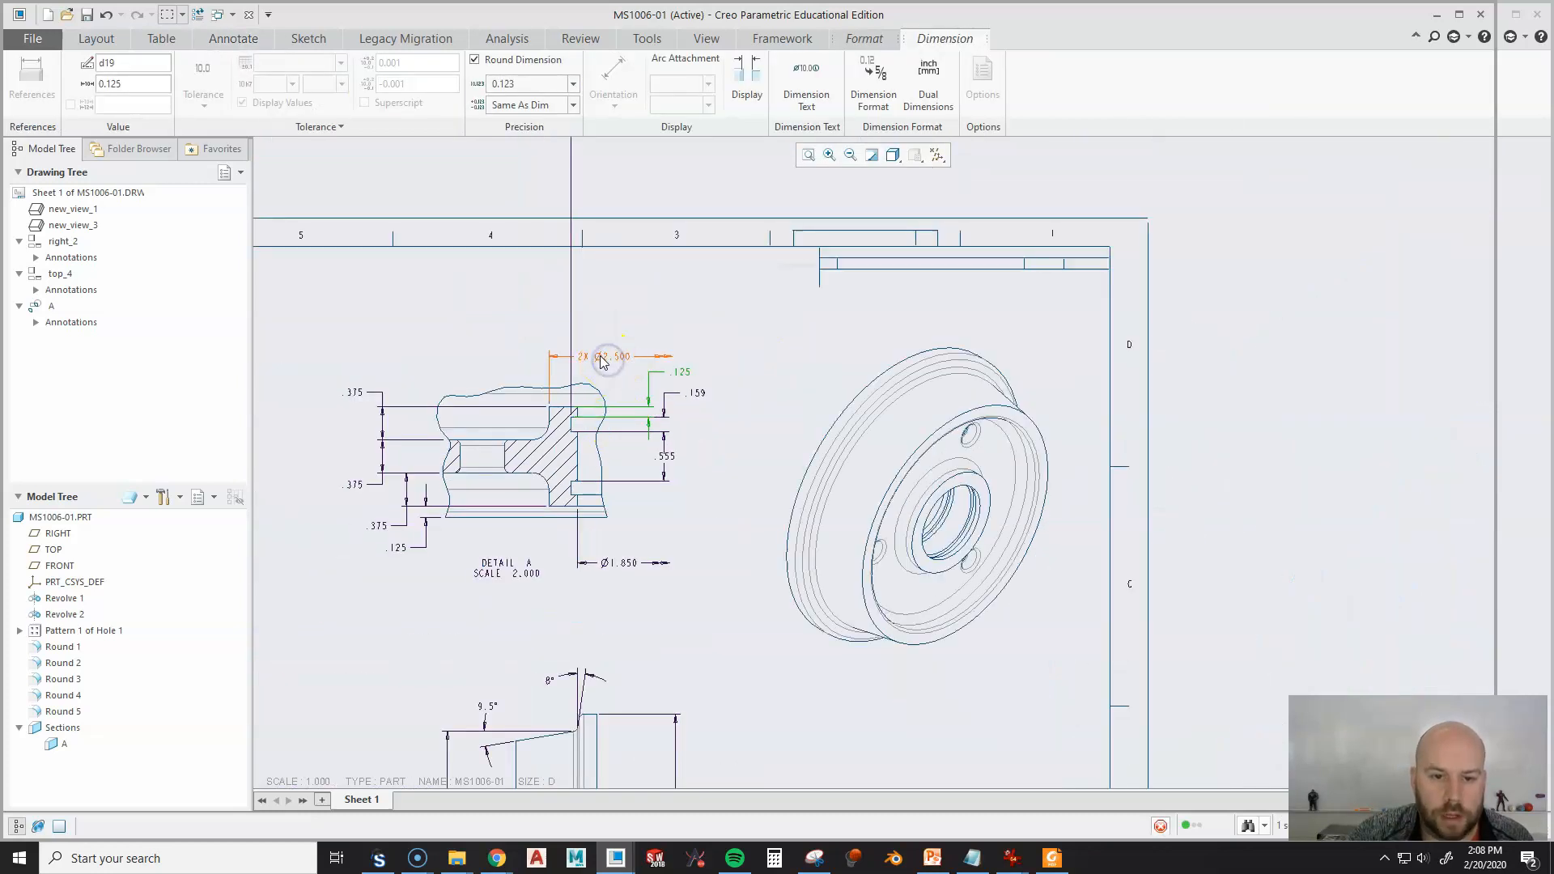
click(607, 361)
drag(607, 361, 609, 317)
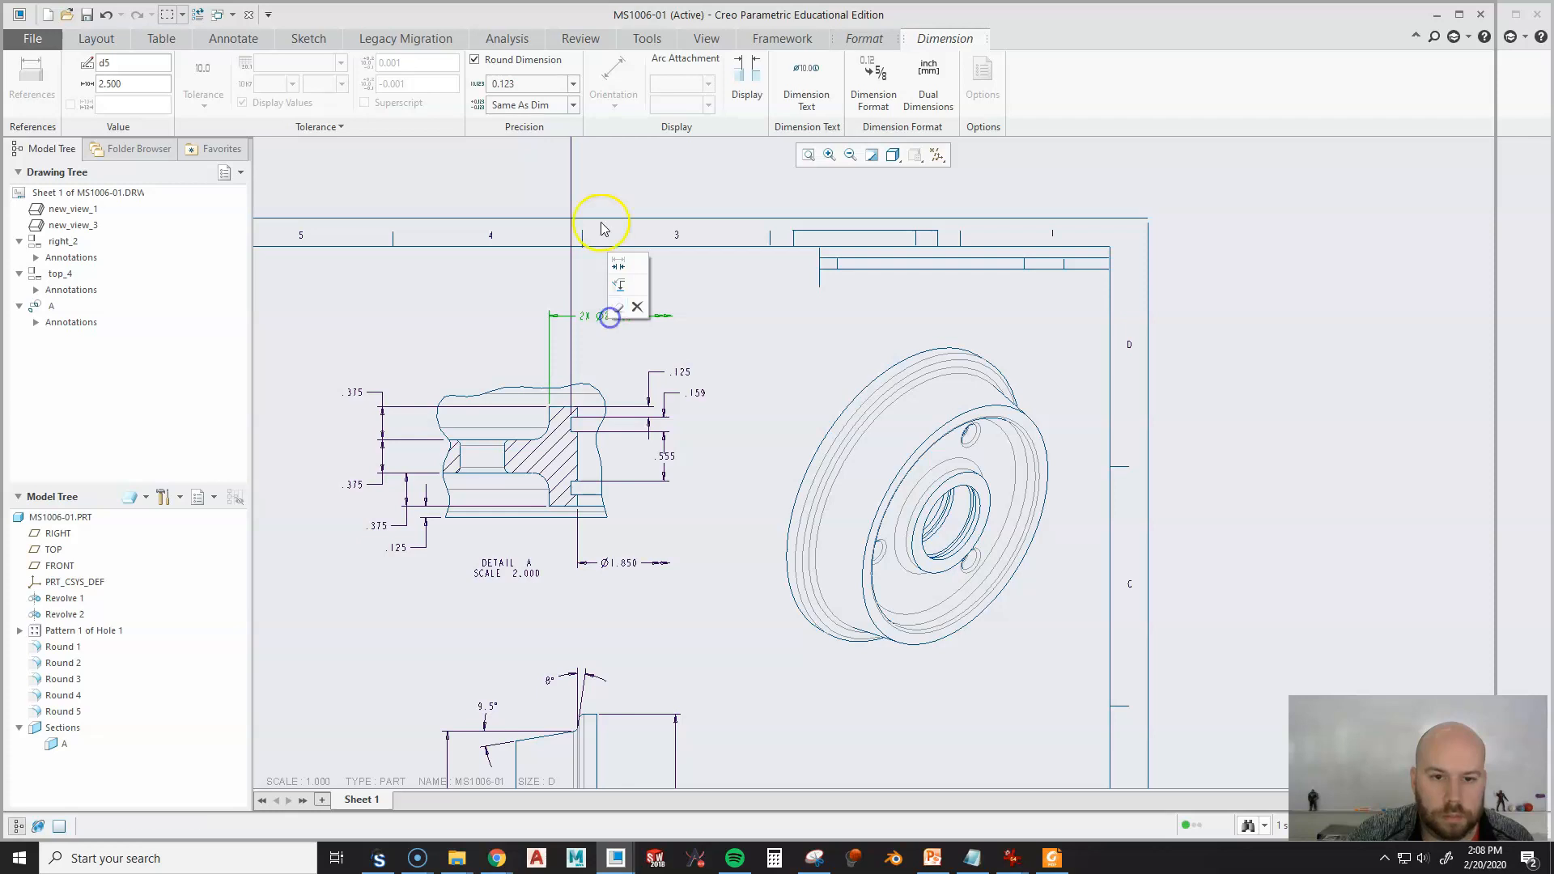
Bring the Ø2.002 dimension down to just below the 2X Ø2.500 dimension and center its text along the dimension line.
scroll(579, 227, down, 1)
scroll(700, 401, down, 2)
mouse_move(680, 332)
middle_down()
mouse_move(673, 643)
mouse_move(672, 623)
middle_up()
drag(638, 378, 638, 641)
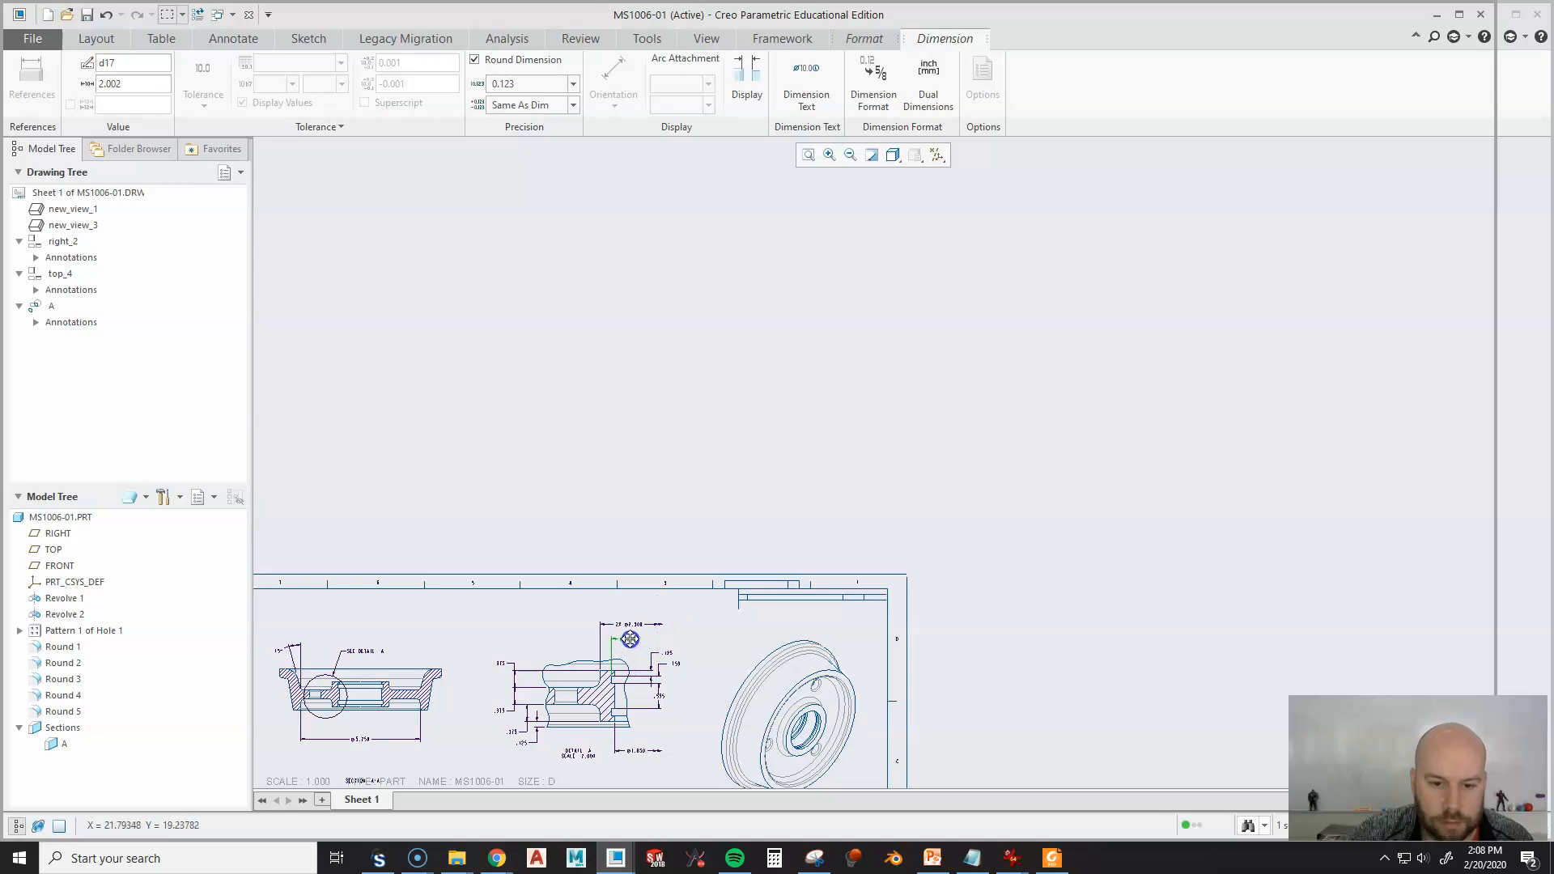
scroll(629, 640, up, 9)
drag(605, 623, 866, 638)
scroll(1042, 418, up, 3)
middle_drag(1018, 648, 895, 355)
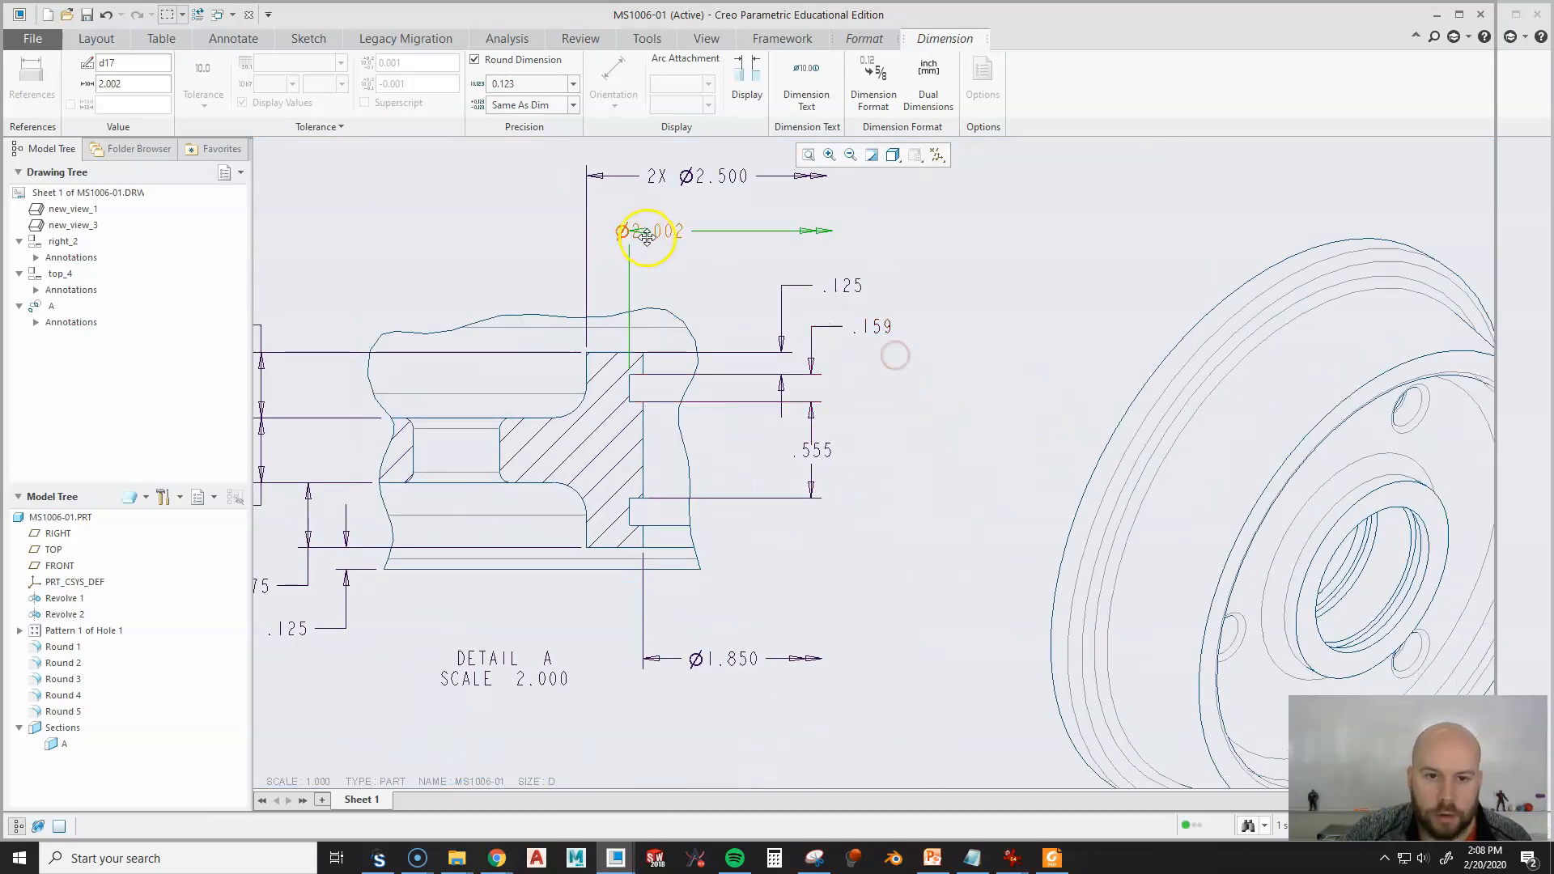
click(647, 236)
click(668, 237)
drag(668, 237, 734, 218)
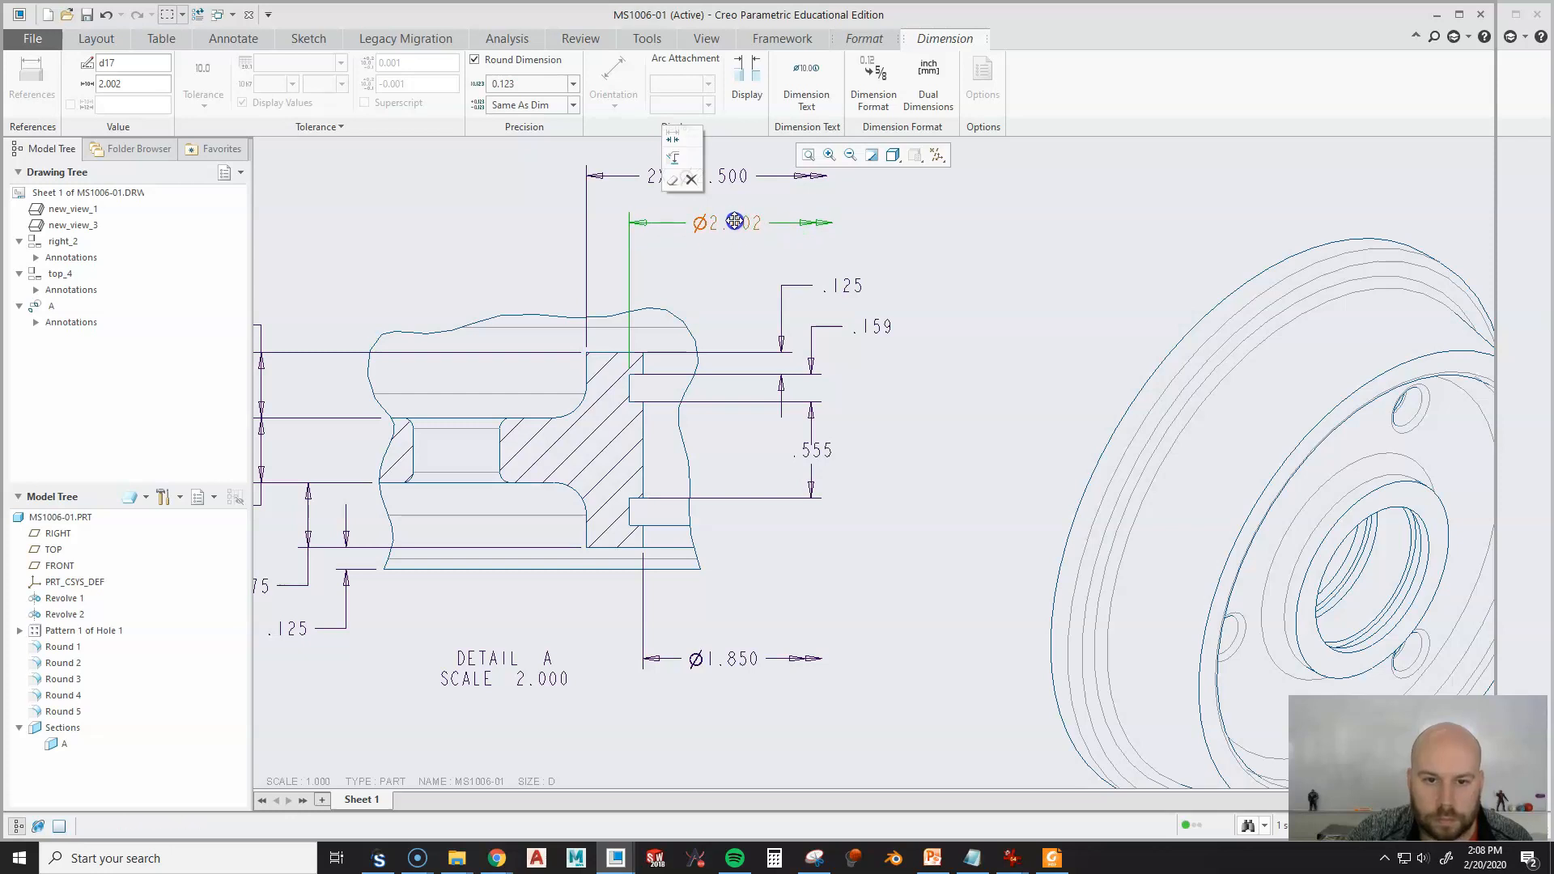
Move the groove's .125 dimension closer to detail view A and slightly upward, away from the .159 dimension.
click(930, 468)
middle_drag(860, 465, 706, 411)
middle_drag(615, 243, 607, 330)
click(689, 317)
drag(676, 305, 657, 297)
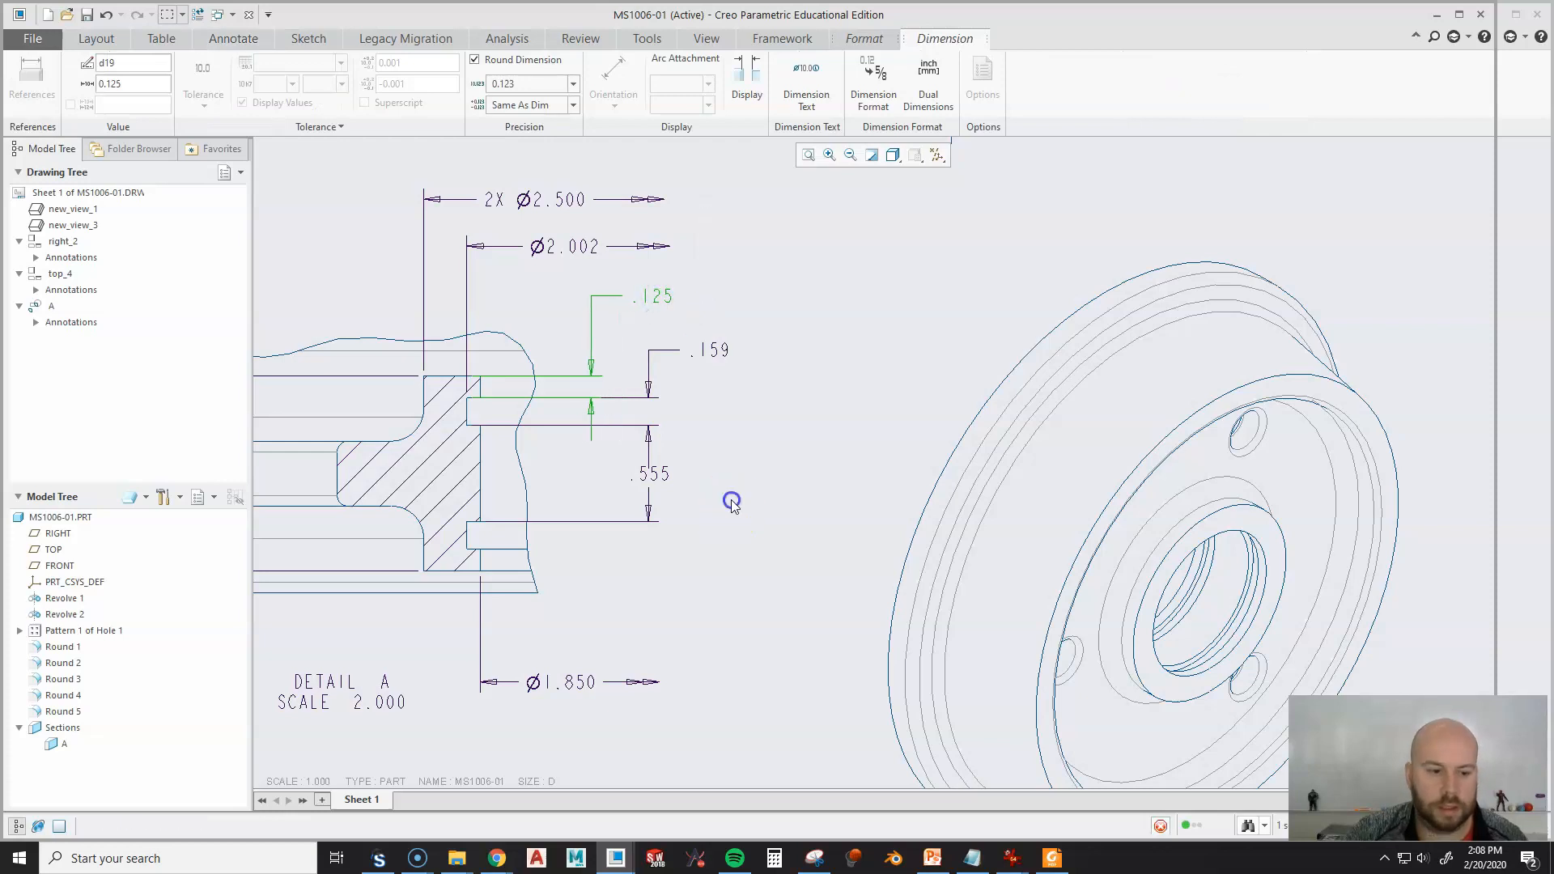
click(732, 502)
Shift the DETAIL A scale note slightly up and left beneath its view.
scroll(791, 441, up, 2)
middle_drag(663, 709, 721, 629)
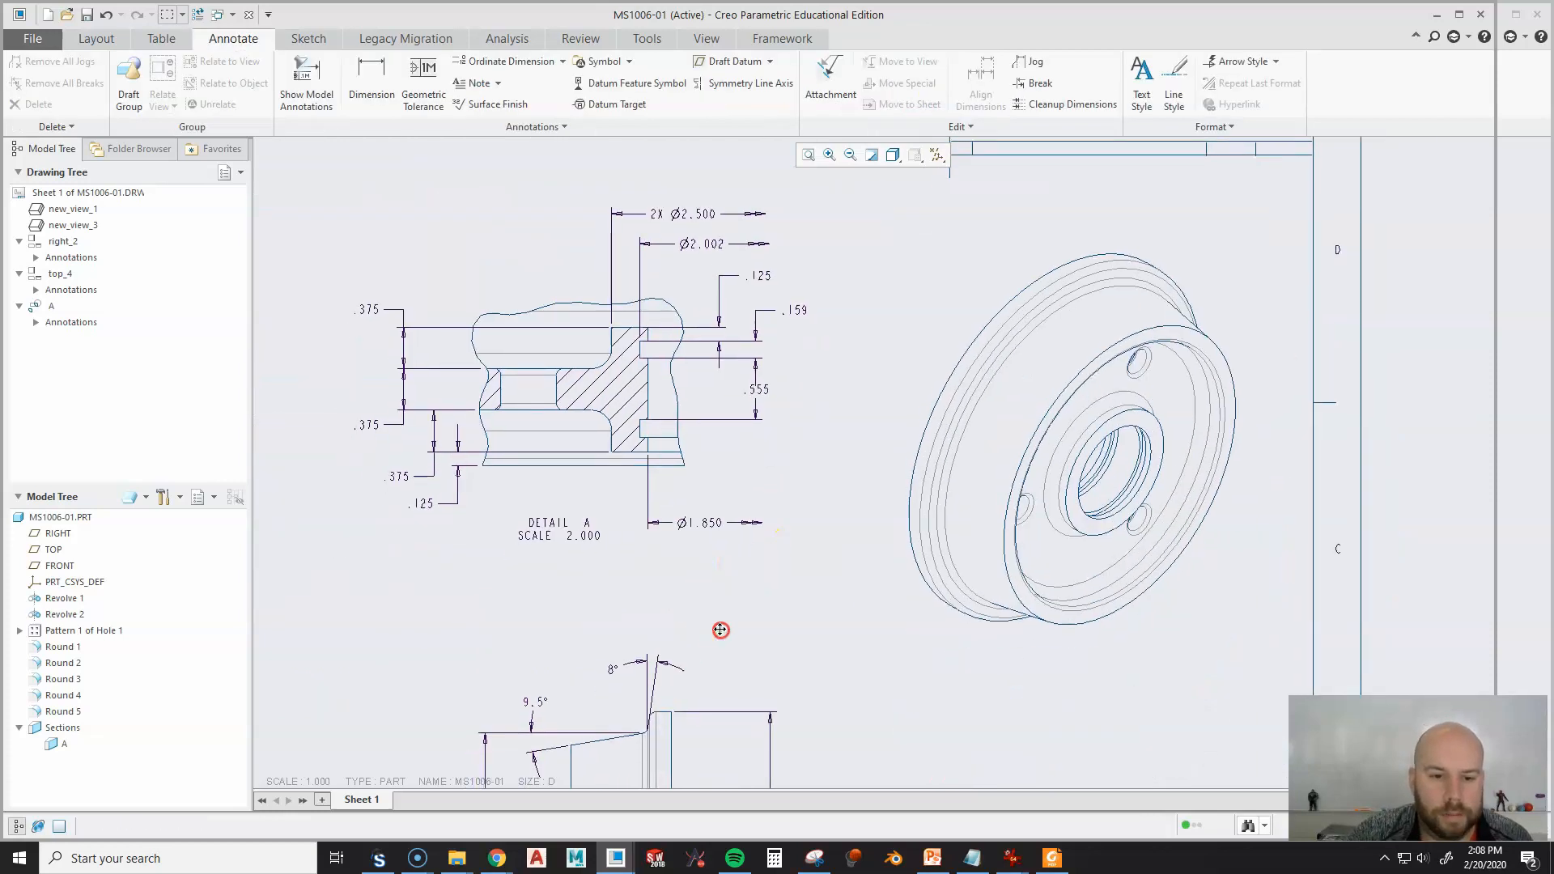
click(583, 542)
drag(581, 542, 575, 527)
click(852, 606)
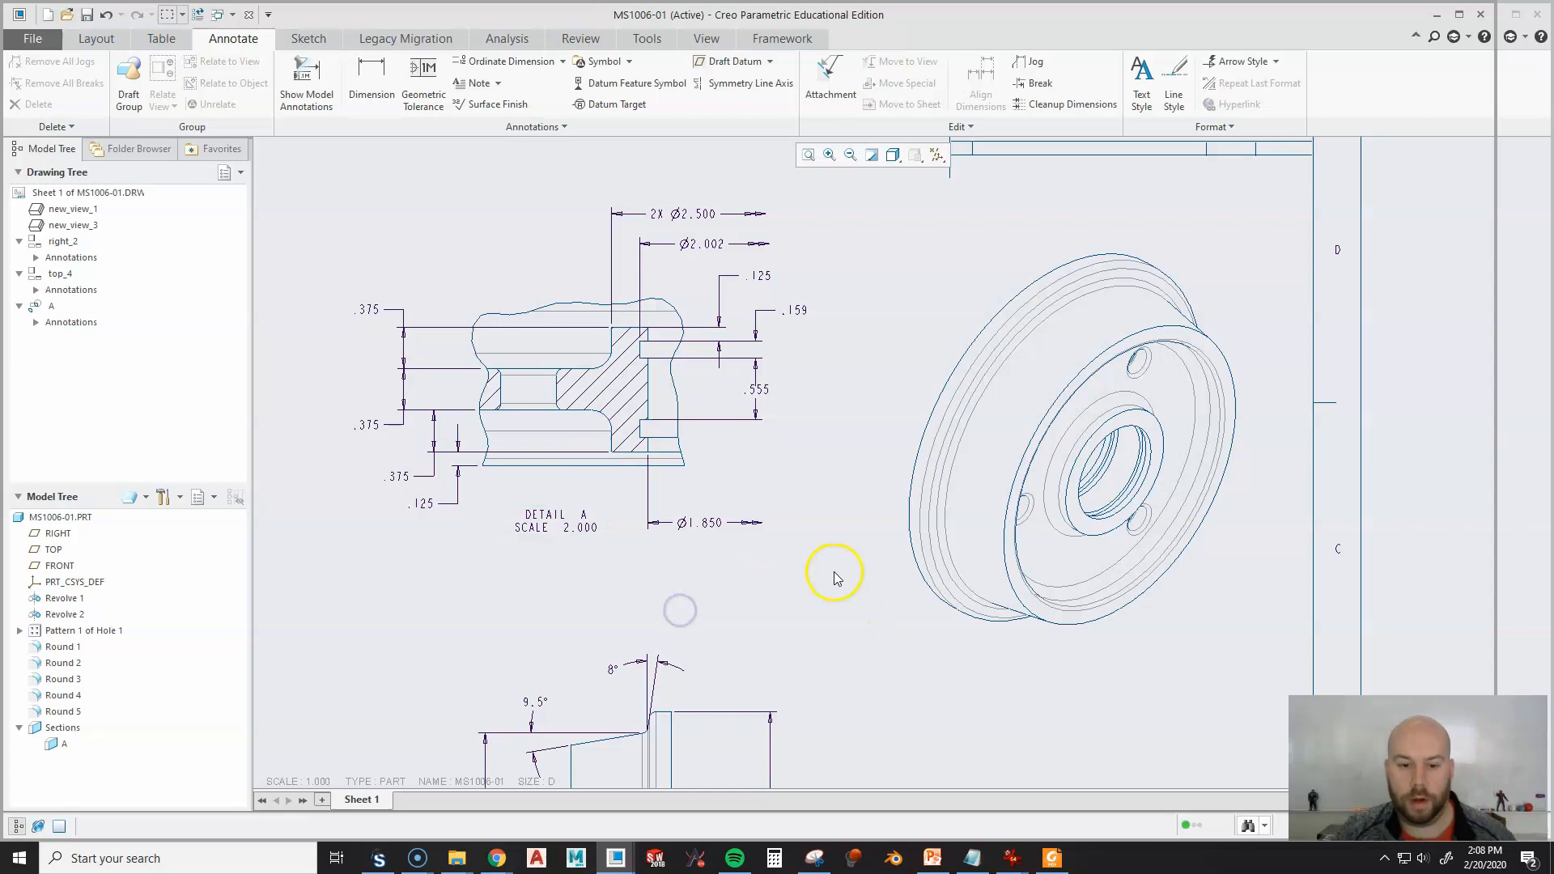
Add the prefix 2X to the groove's .159 dimension beside detail view A.
scroll(835, 578, down, 4)
mouse_move(860, 442)
middle_down()
mouse_move(915, 489)
mouse_move(1008, 490)
middle_up()
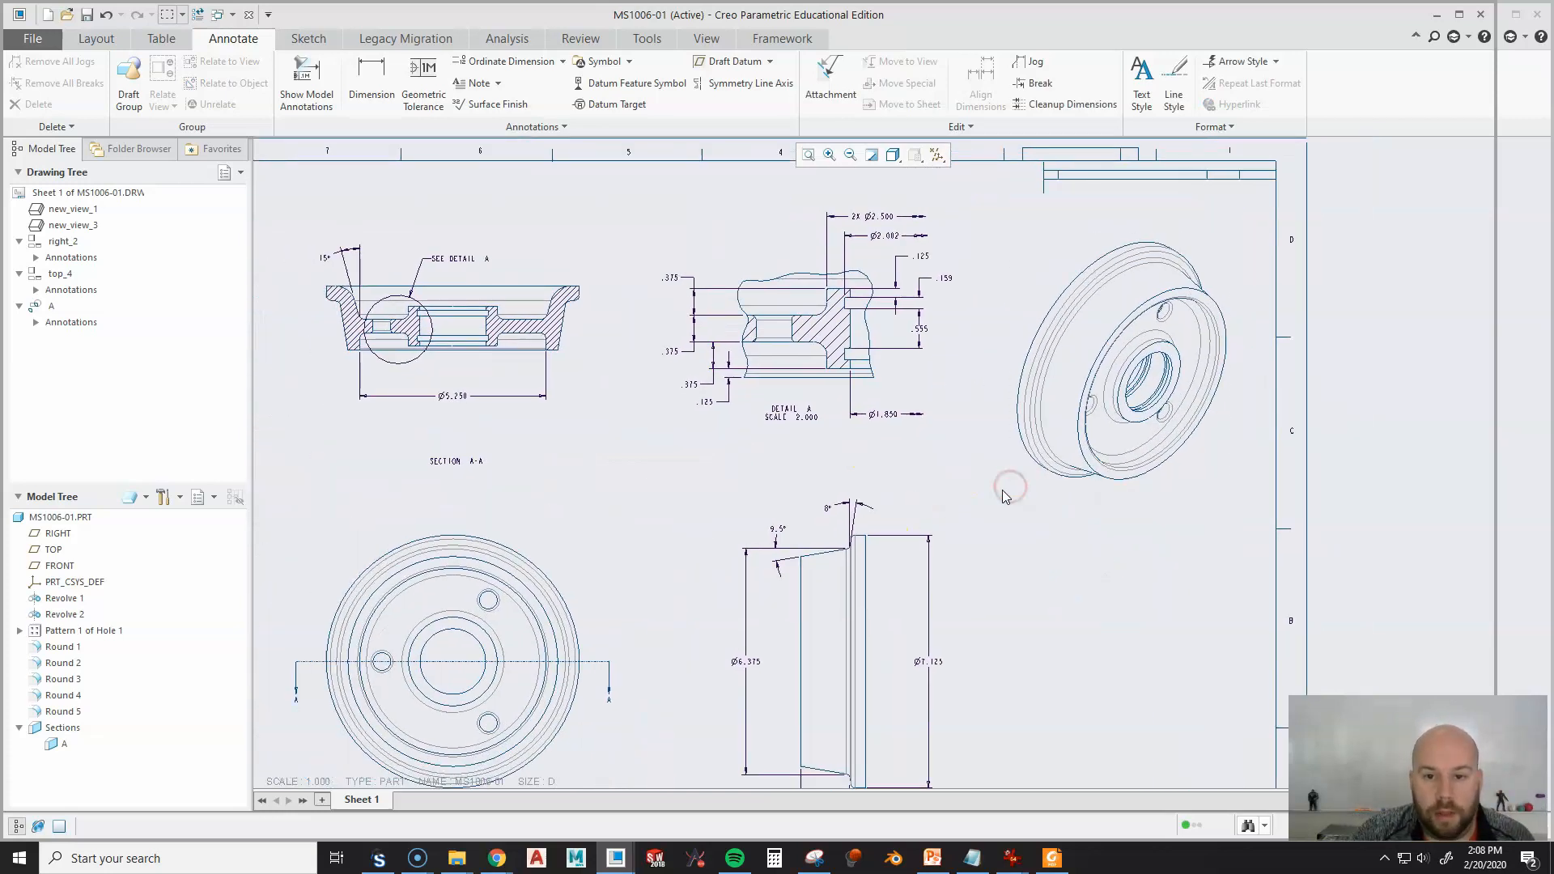
scroll(914, 475, up, 1)
scroll(902, 399, up, 2)
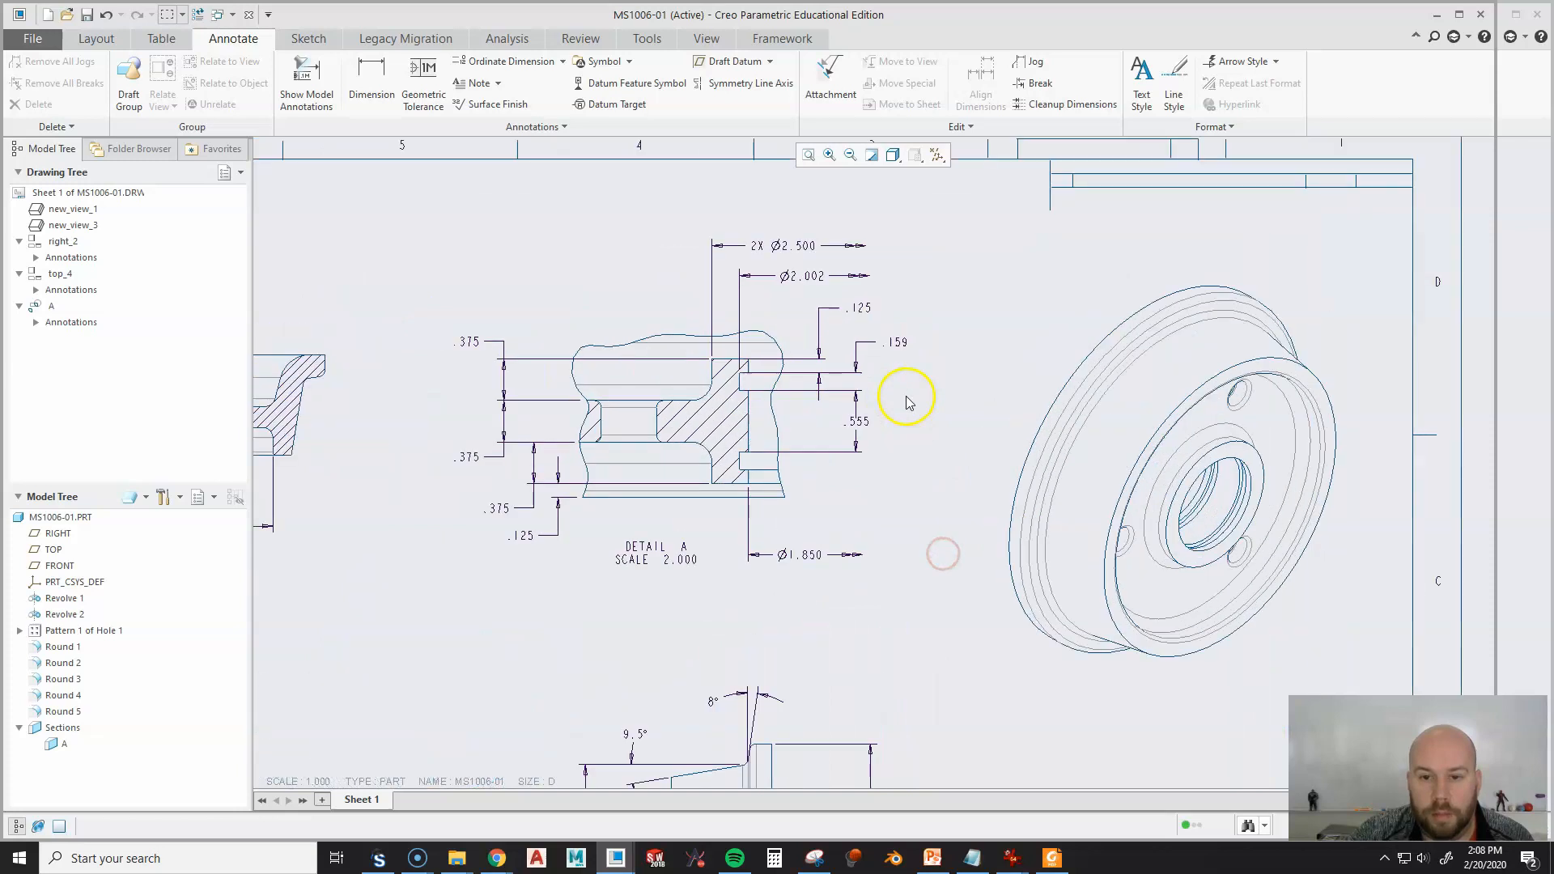
click(895, 344)
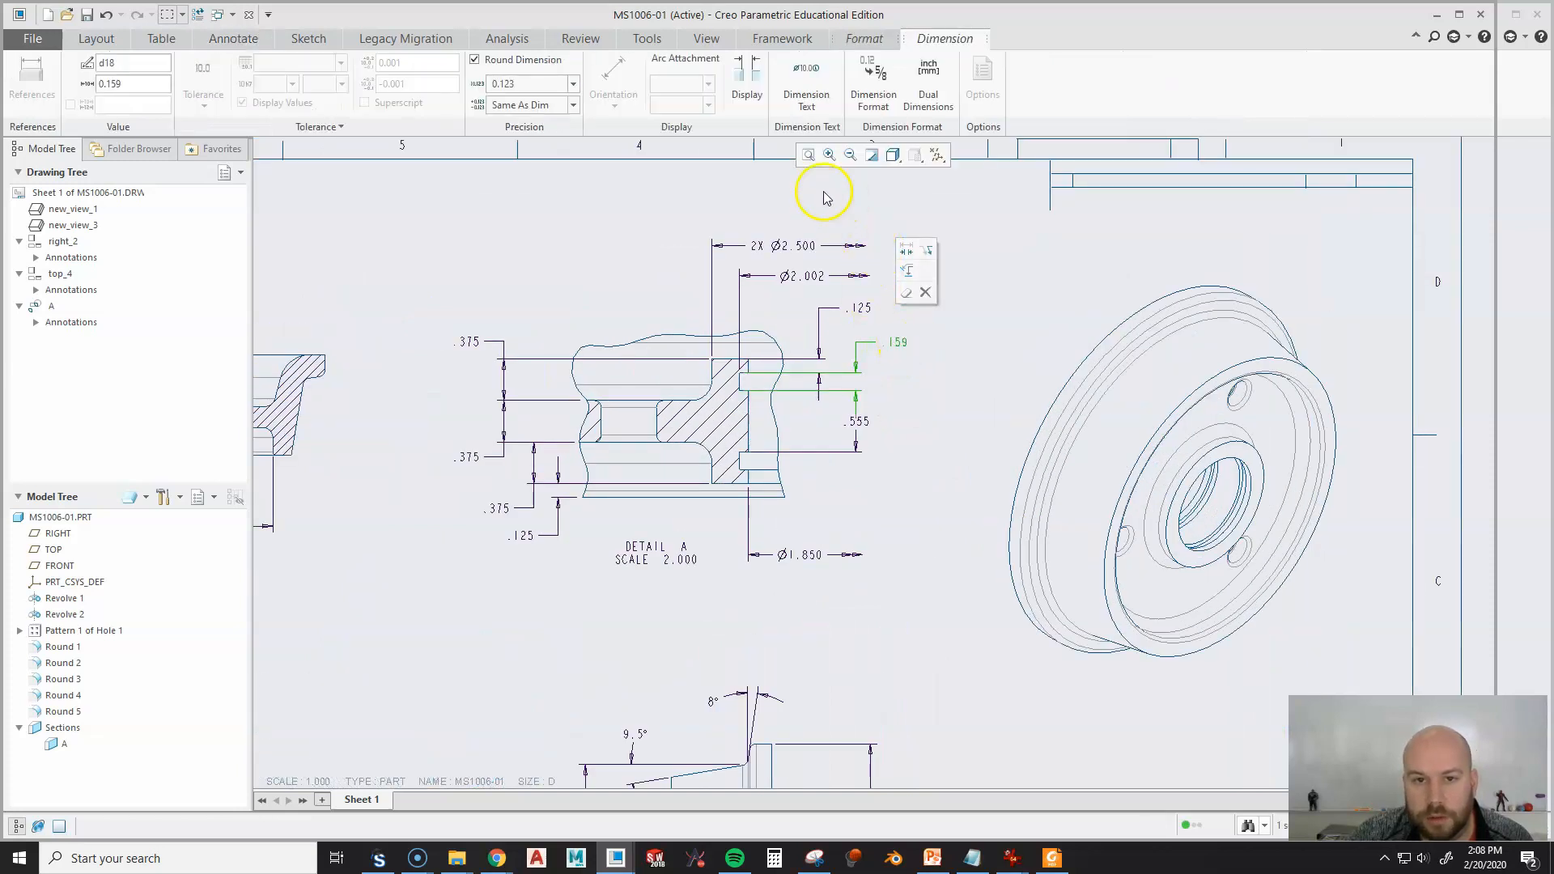
click(805, 85)
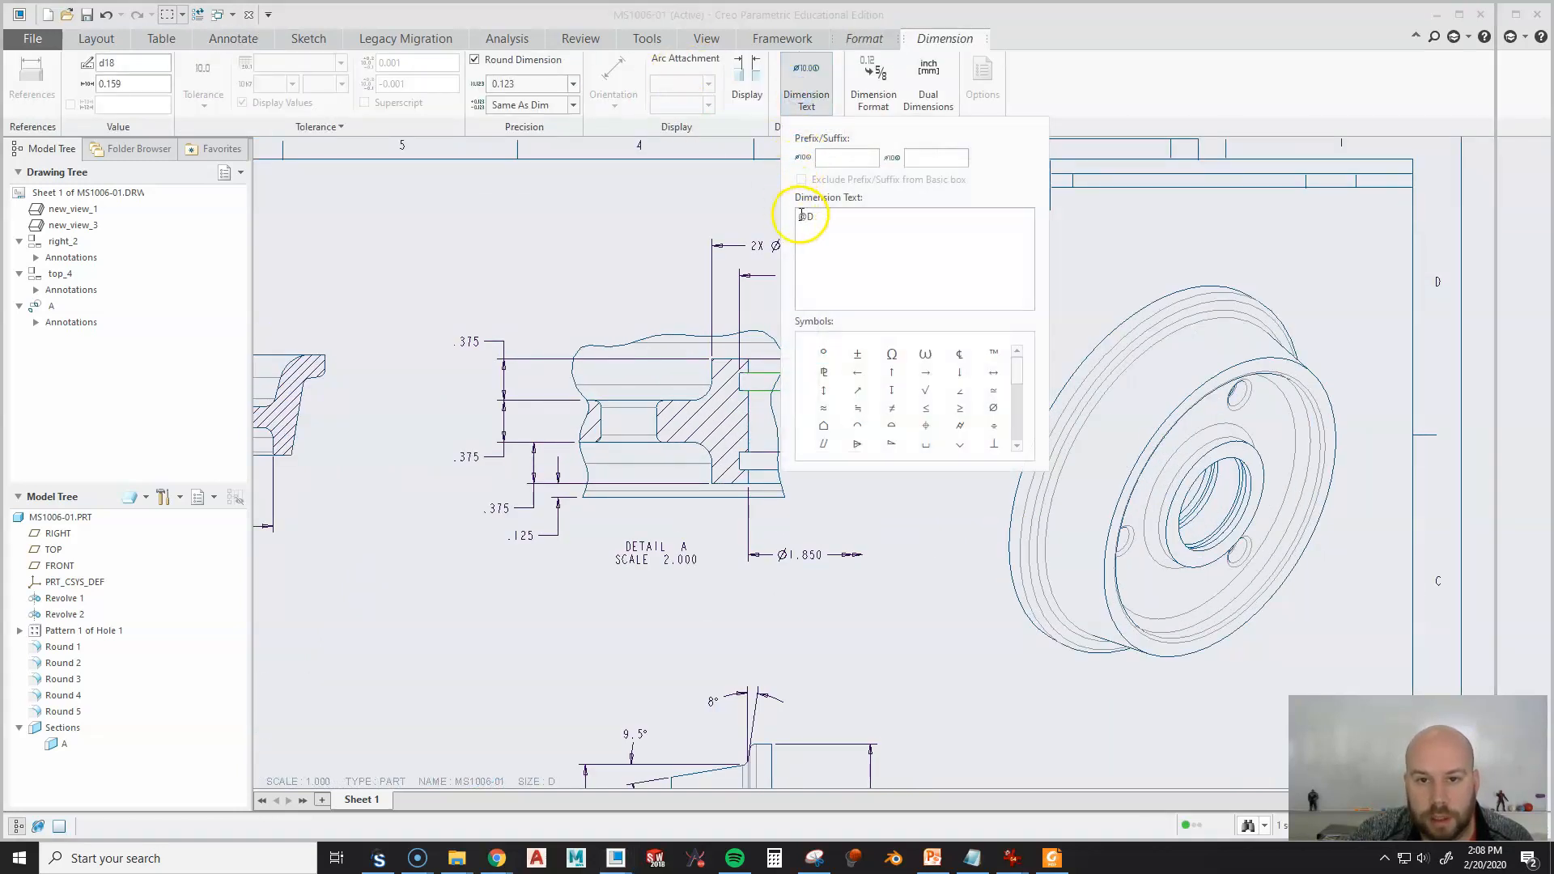
click(887, 606)
Show the Ø4.000 and Ø.500 model dimensions of Pattern 1 of Hole 1 in the circular view.
middle_drag(924, 580, 947, 482)
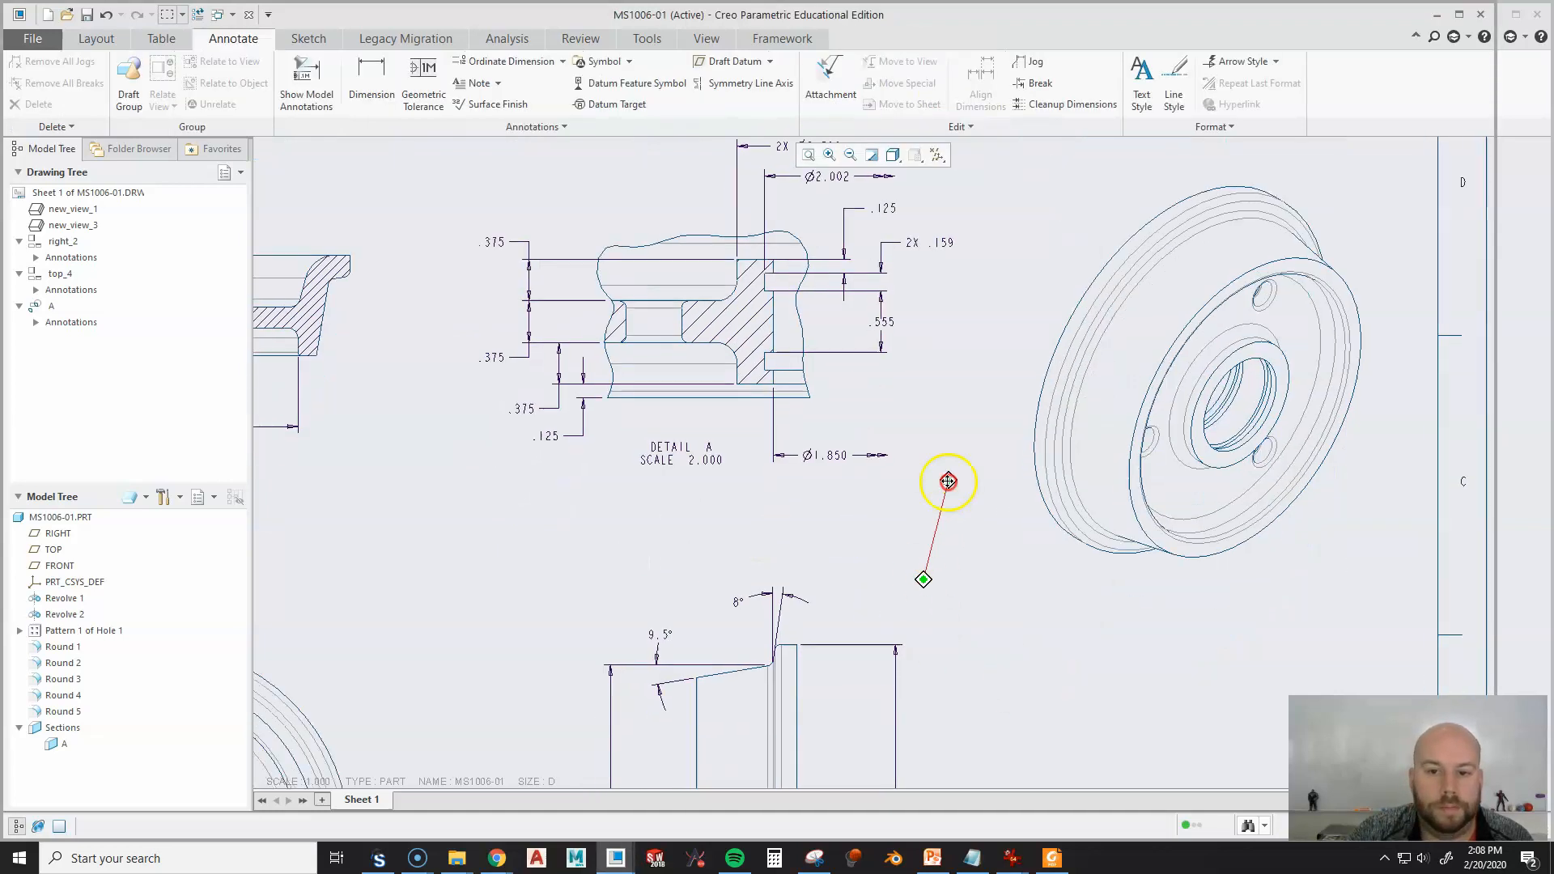
mouse_move(915, 572)
middle_down()
mouse_move(989, 623)
mouse_move(991, 480)
middle_up()
scroll(927, 552, up, 1)
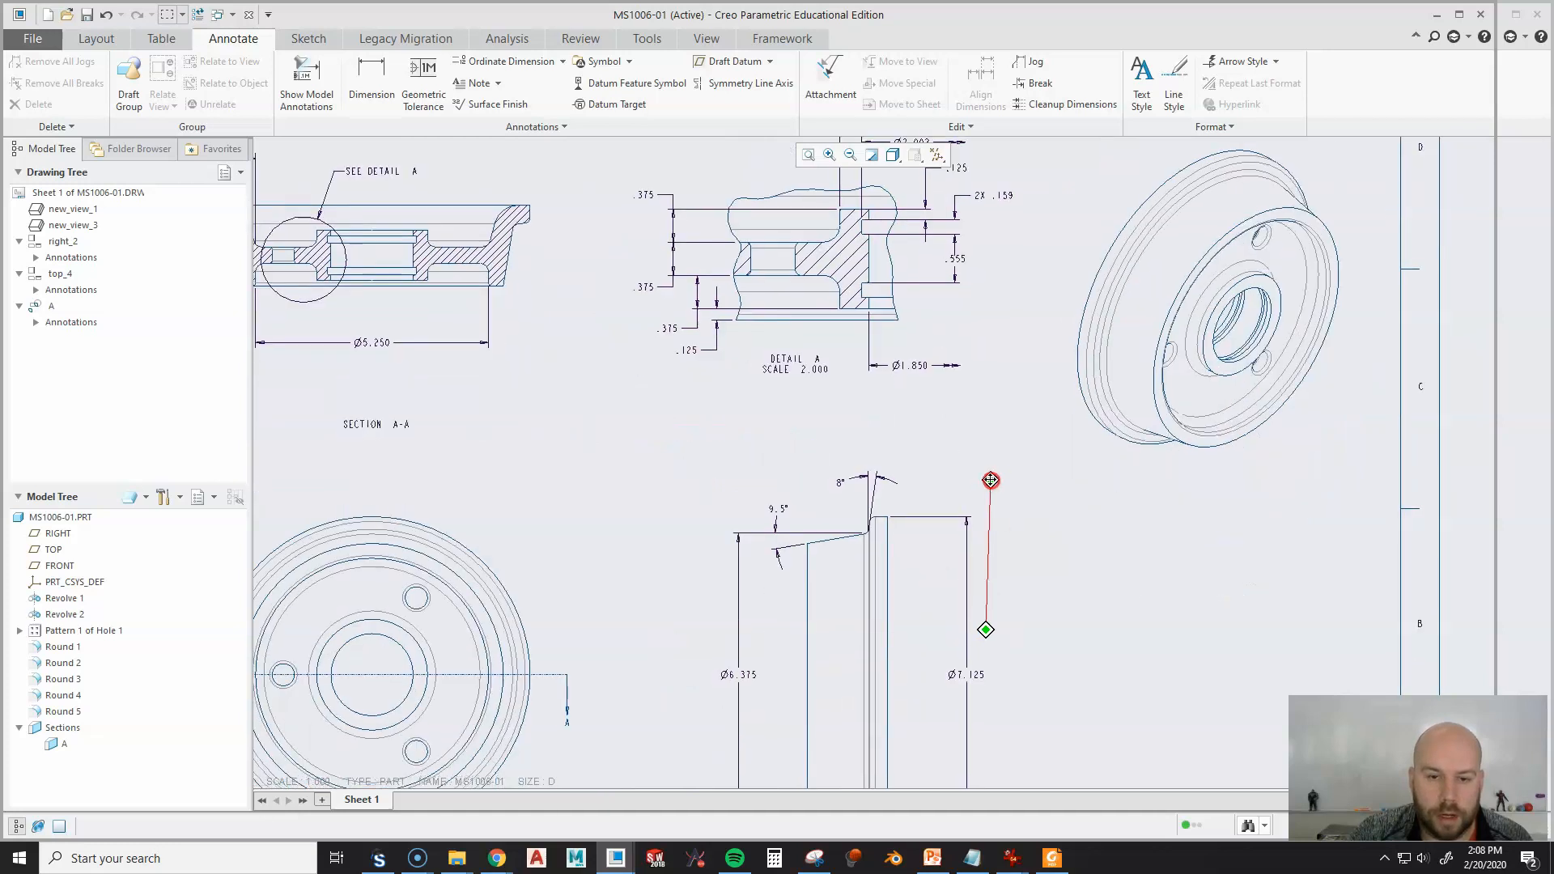
scroll(1038, 542, up, 2)
middle_drag(775, 543, 732, 450)
click(314, 85)
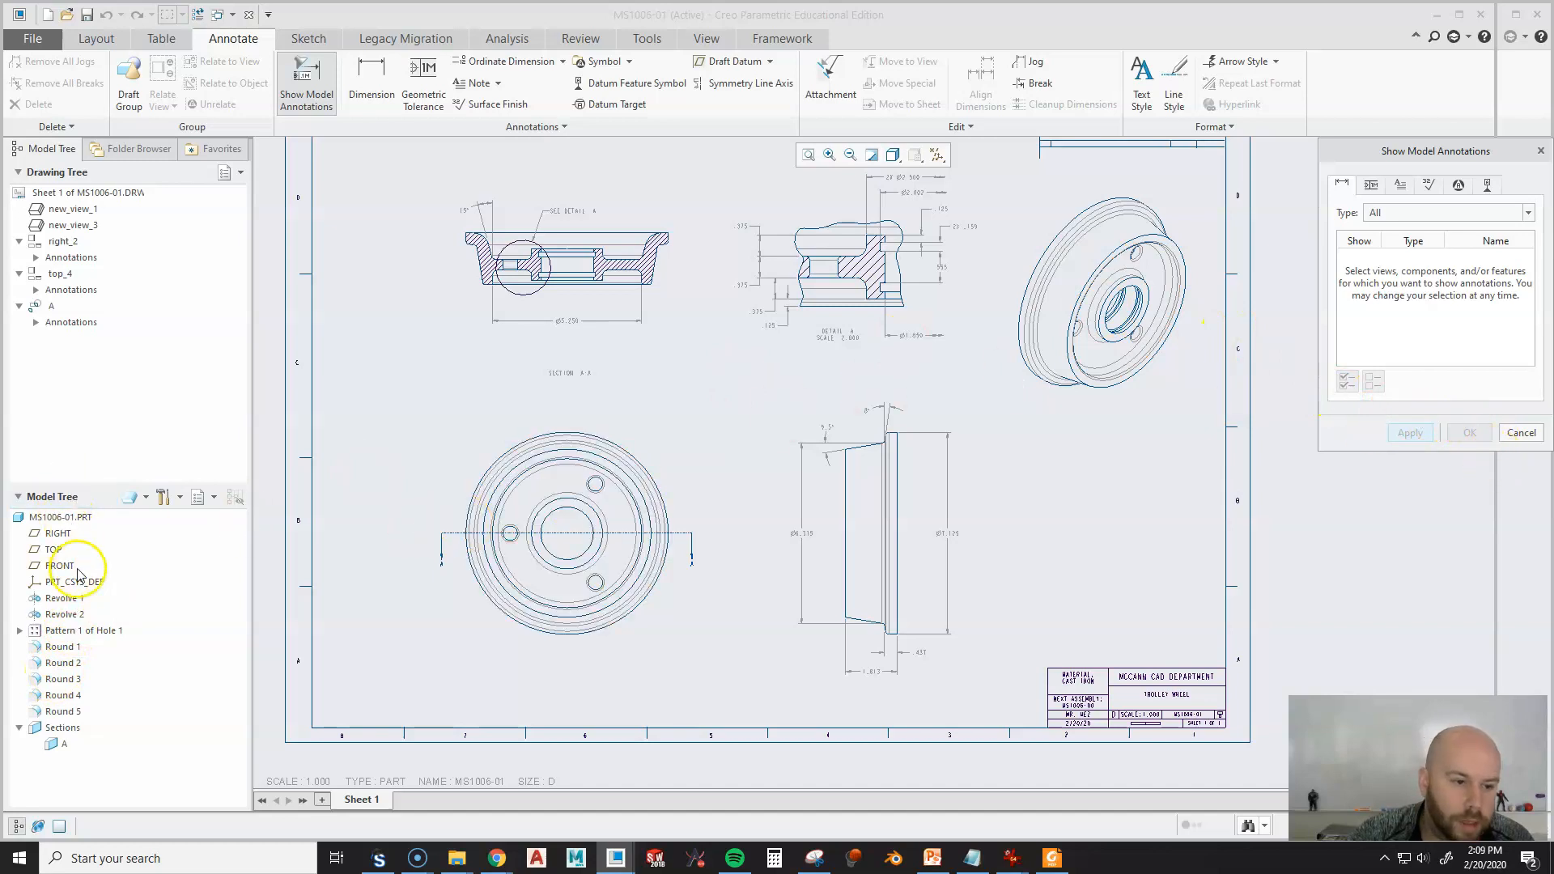
click(89, 636)
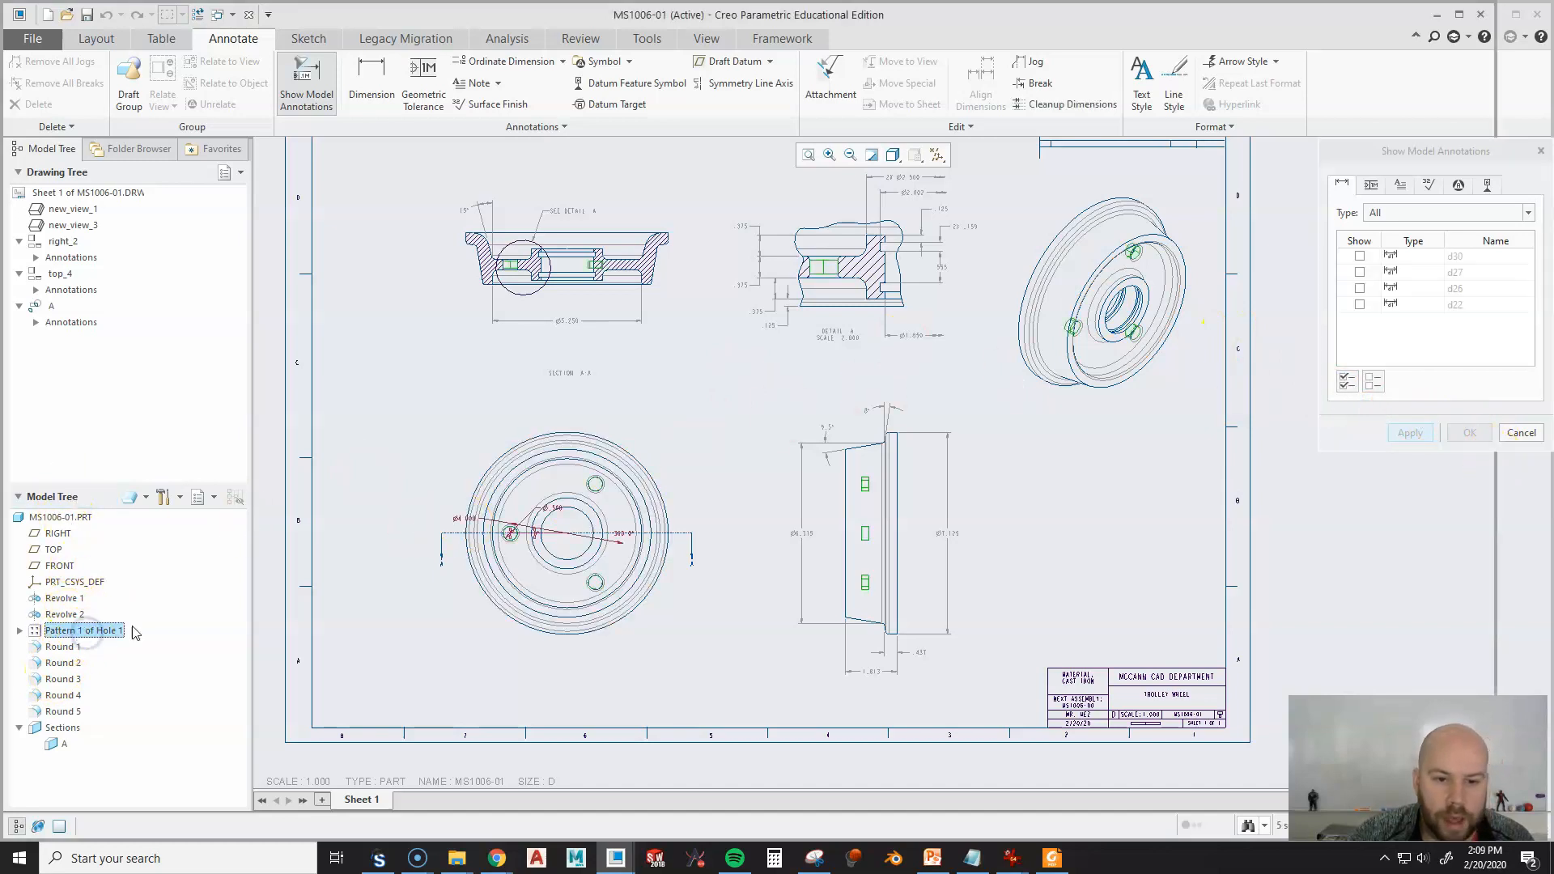
scroll(485, 550, down, 4)
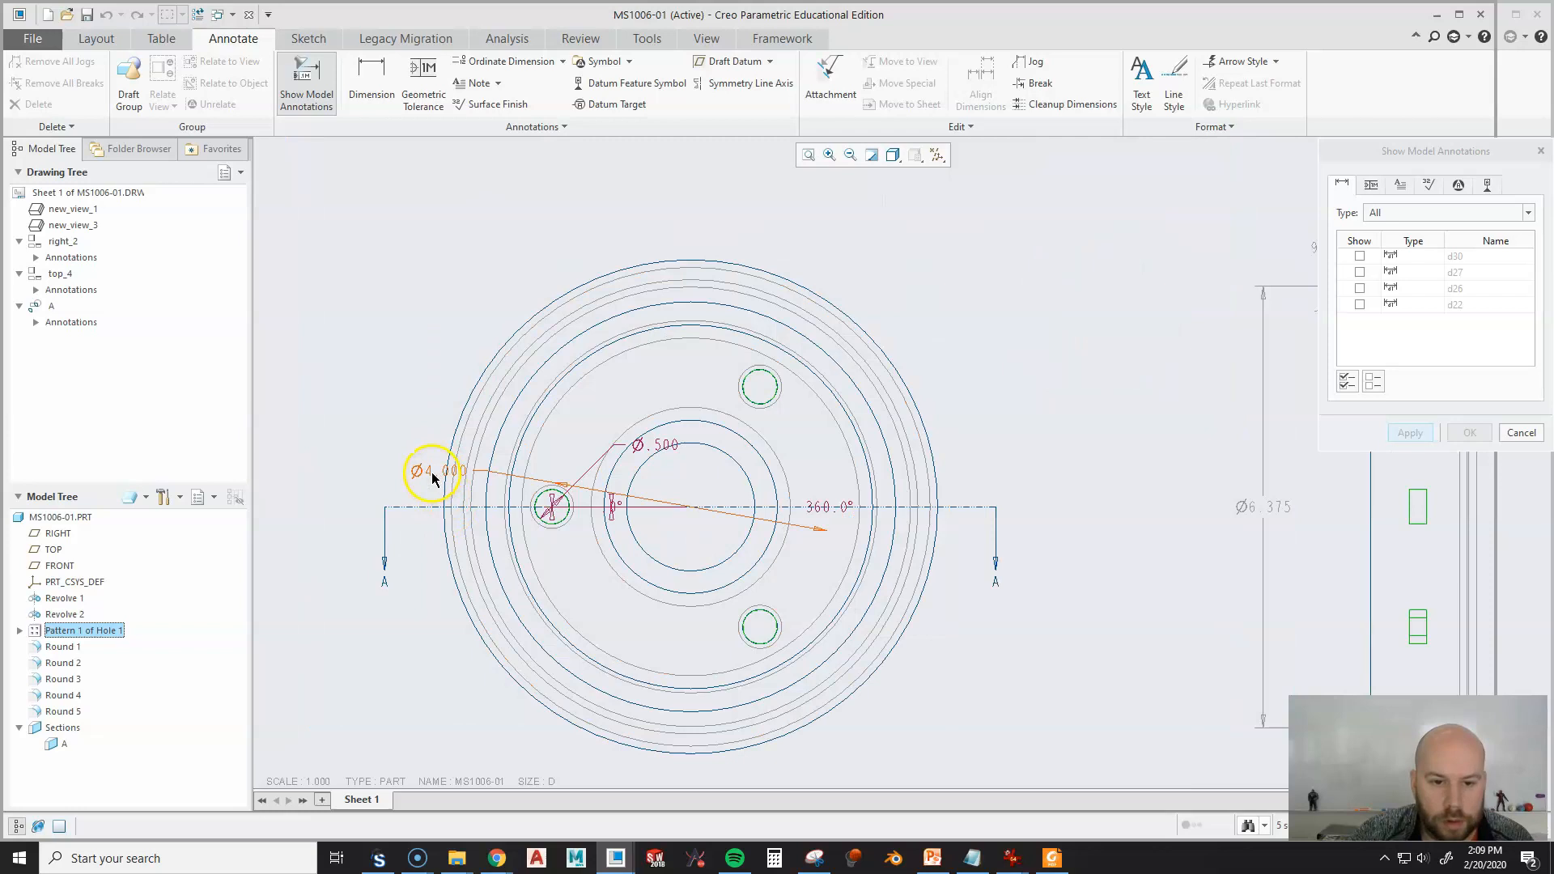
click(432, 477)
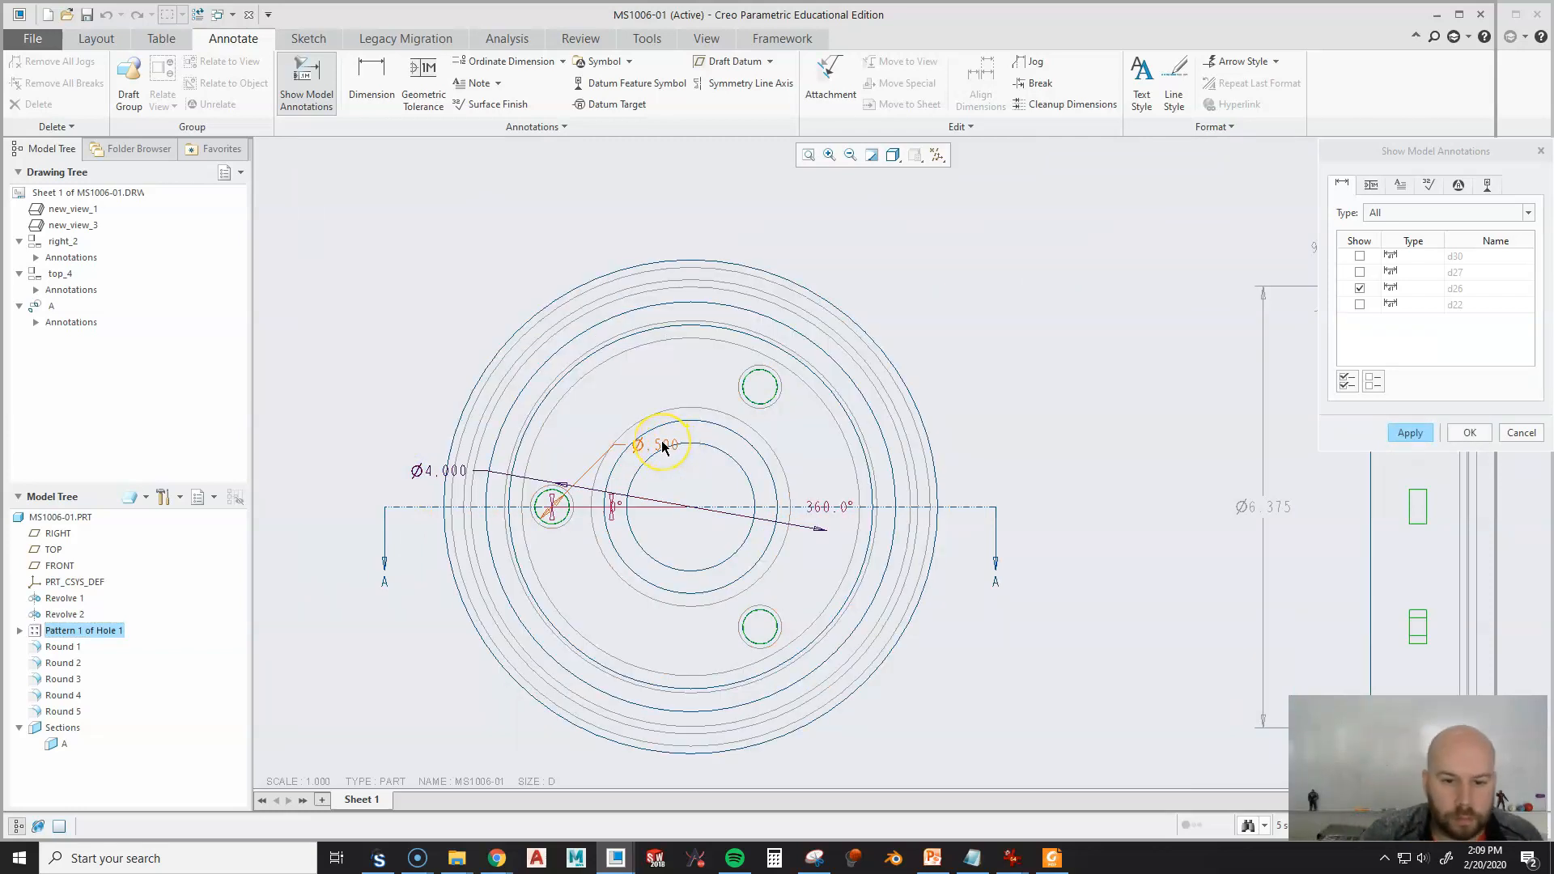
click(662, 446)
scroll(444, 397, up, 3)
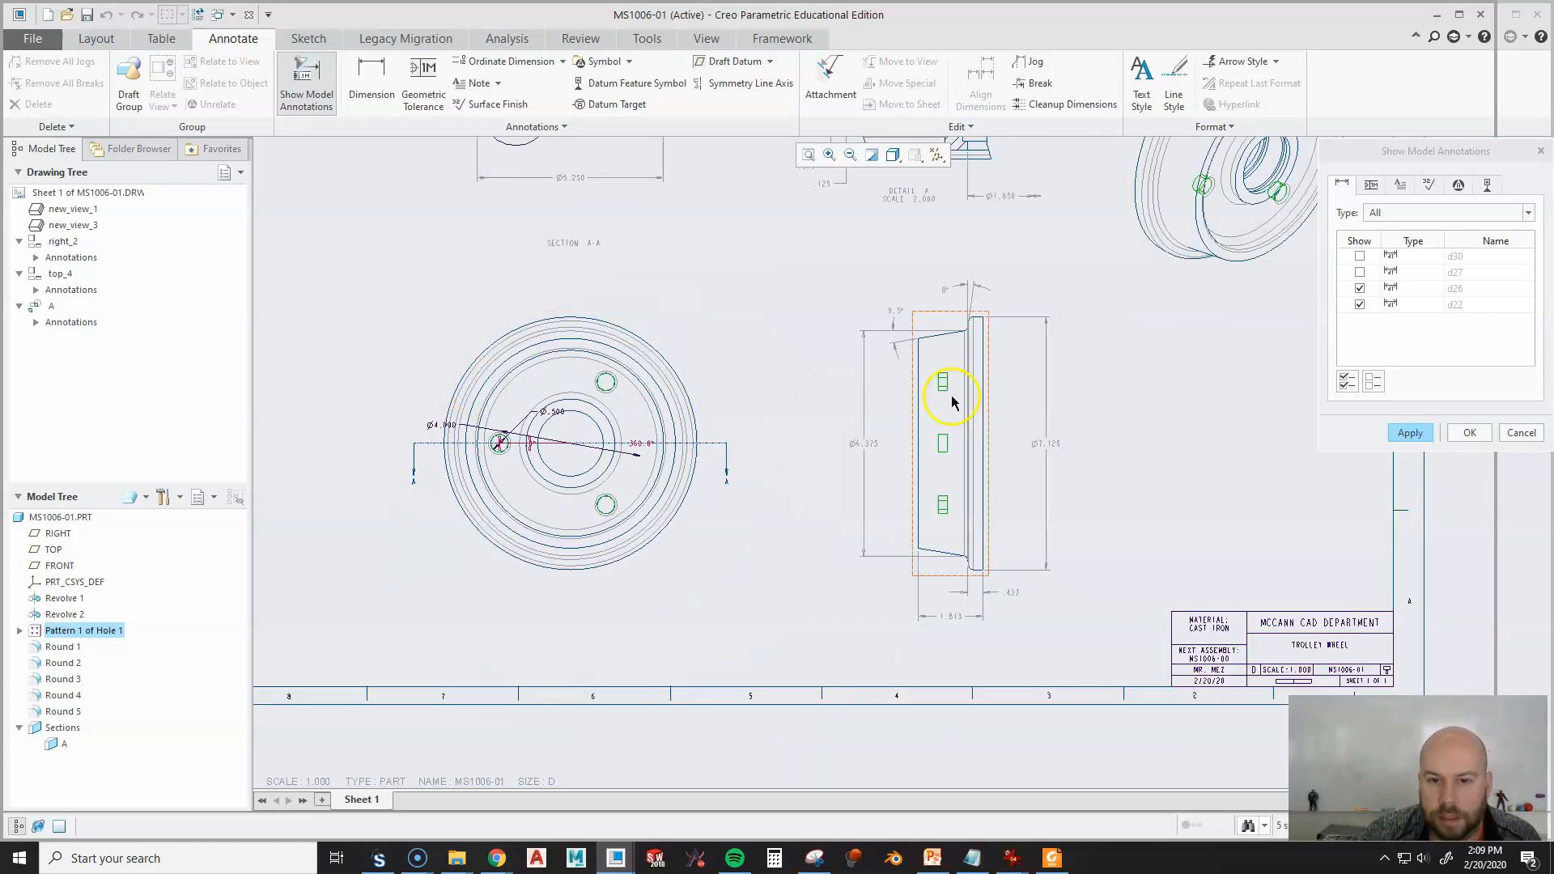
click(1469, 433)
Move the Ø.500 and Ø4.000 dimensions outside the circular view, stacked to its upper left with Ø.500 above.
scroll(483, 405, down, 3)
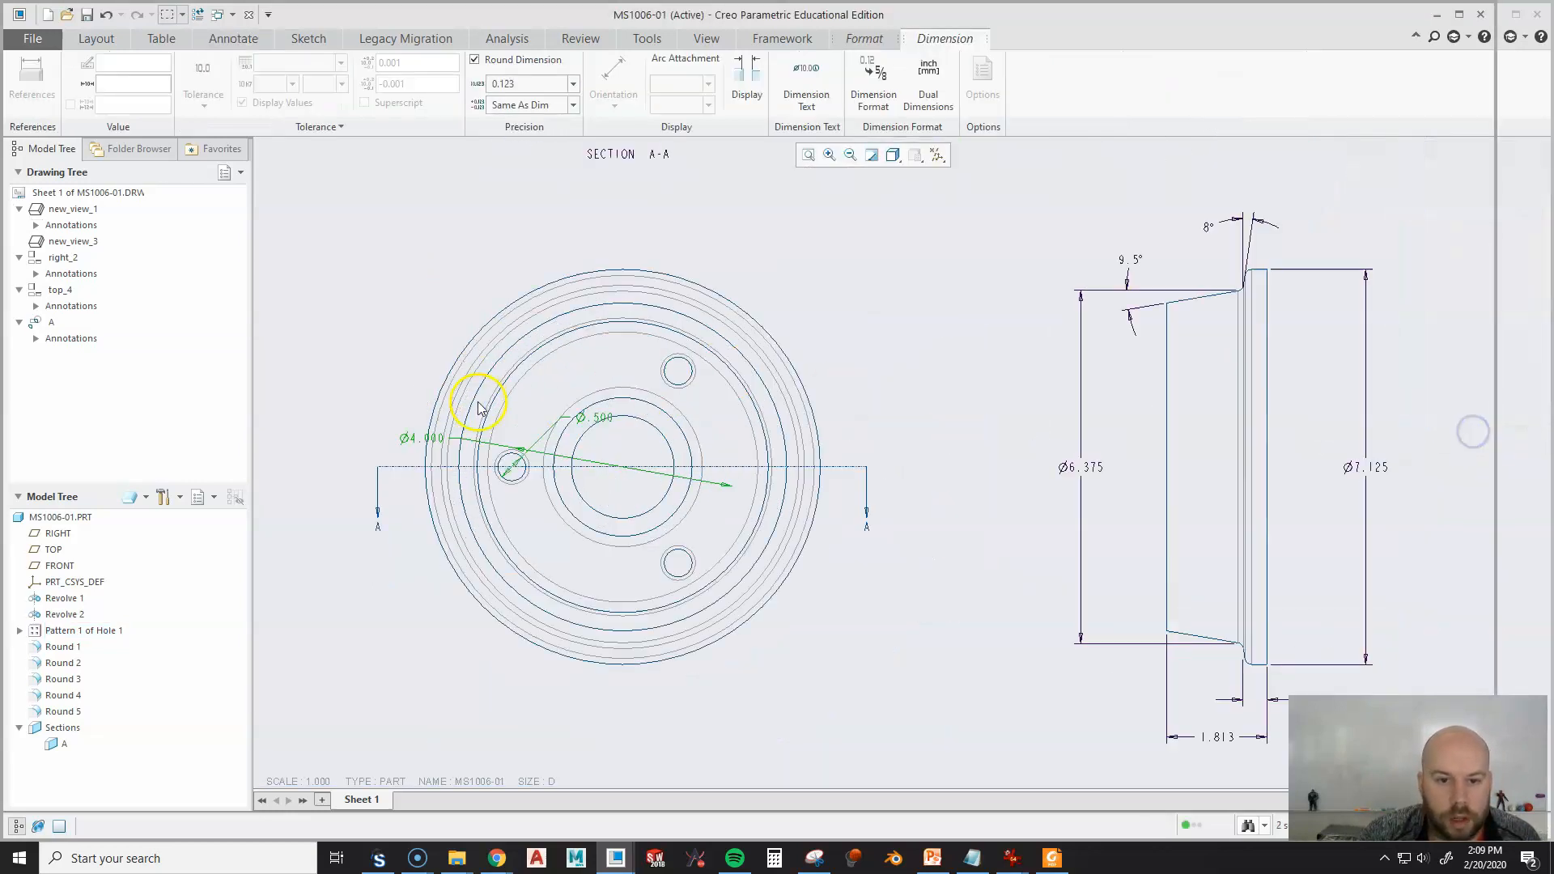
click(301, 278)
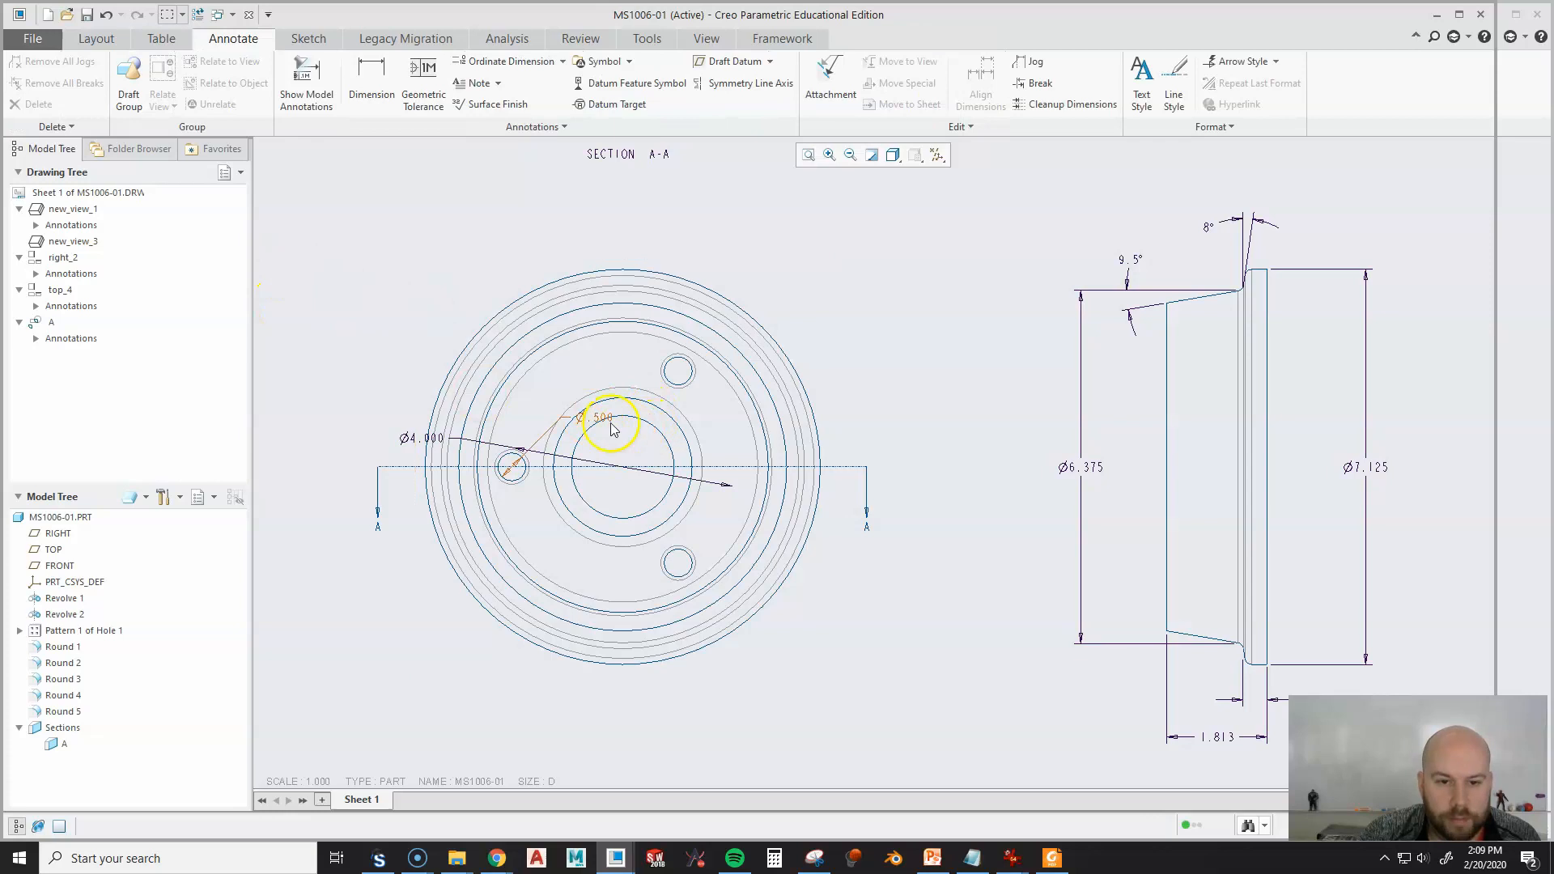
click(603, 426)
mouse_move(599, 417)
mouse_down()
mouse_move(443, 305)
mouse_move(447, 330)
mouse_up()
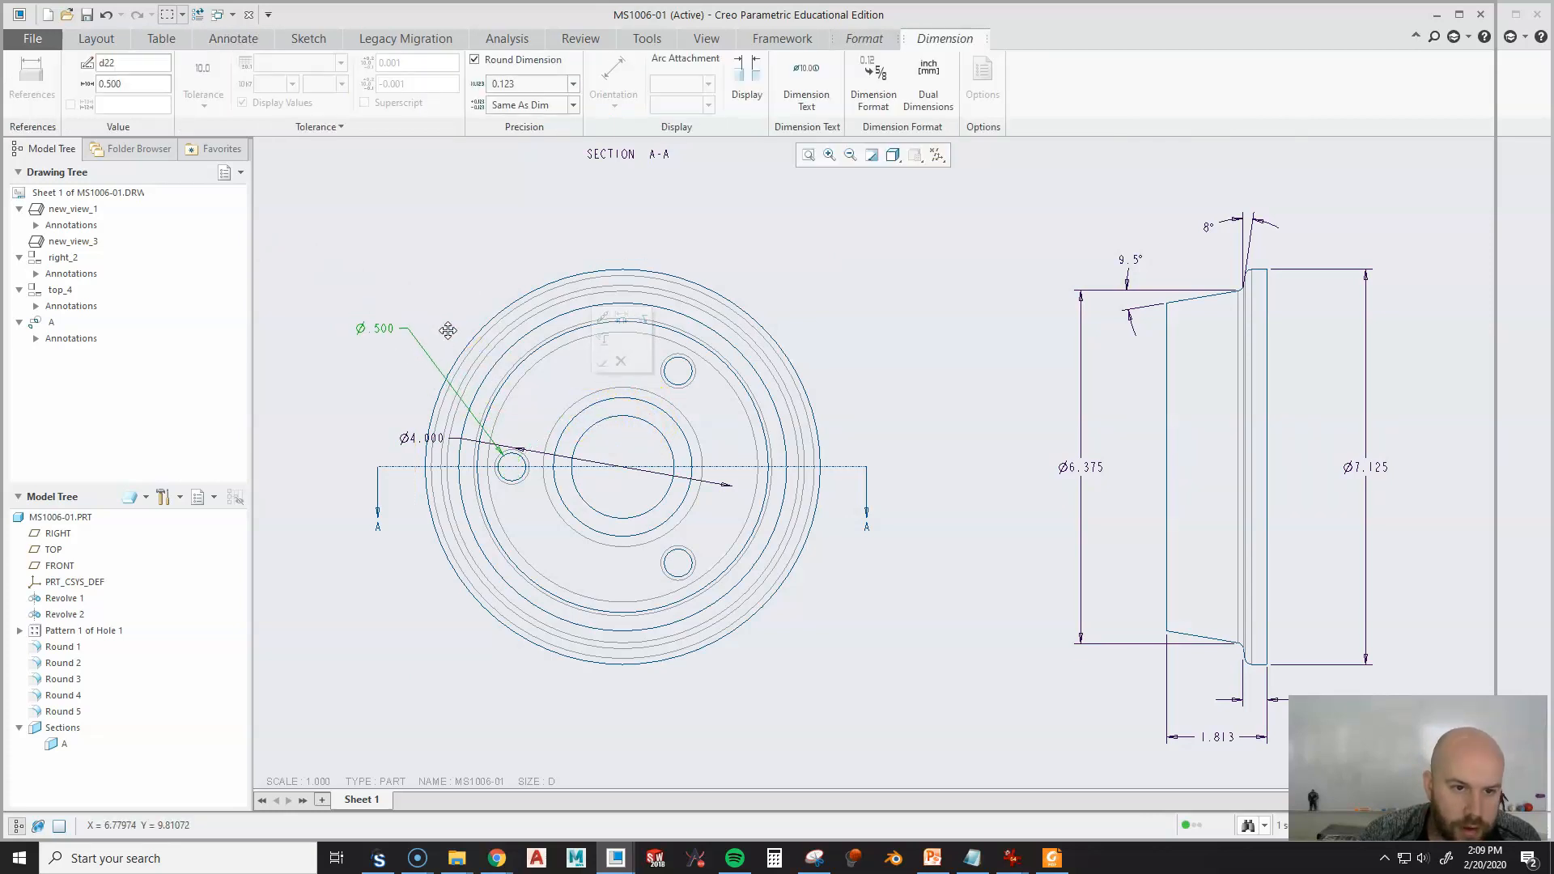
click(391, 266)
click(422, 445)
drag(423, 445, 349, 394)
click(324, 458)
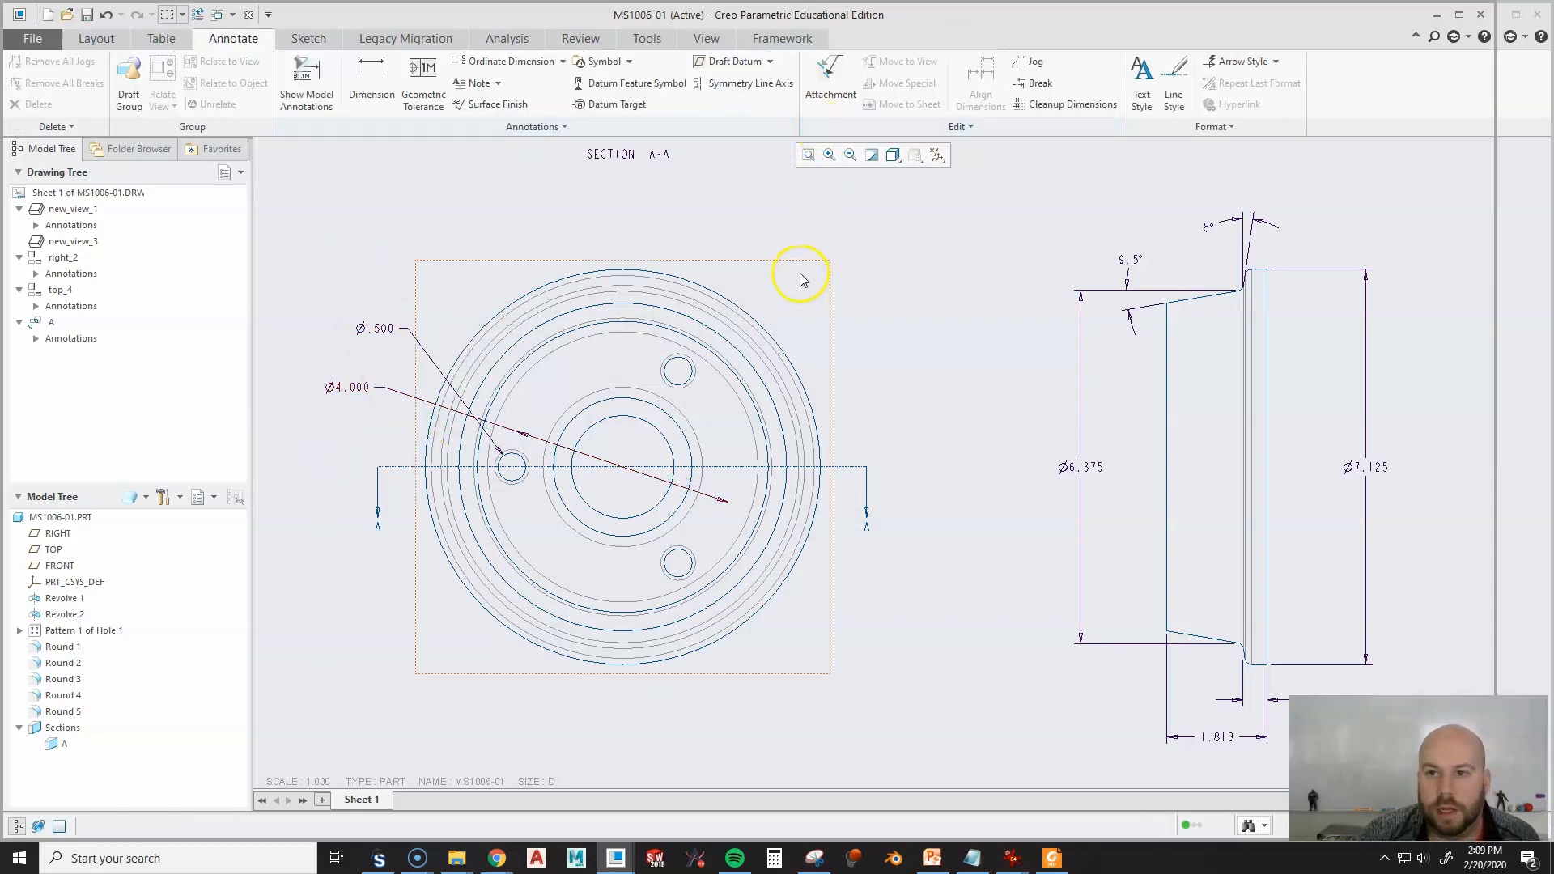
Set the Ø.500 hole dimension's text to "3X @D THRU" with a second line "ON &d26" referencing the bolt circle diameter.
click(385, 327)
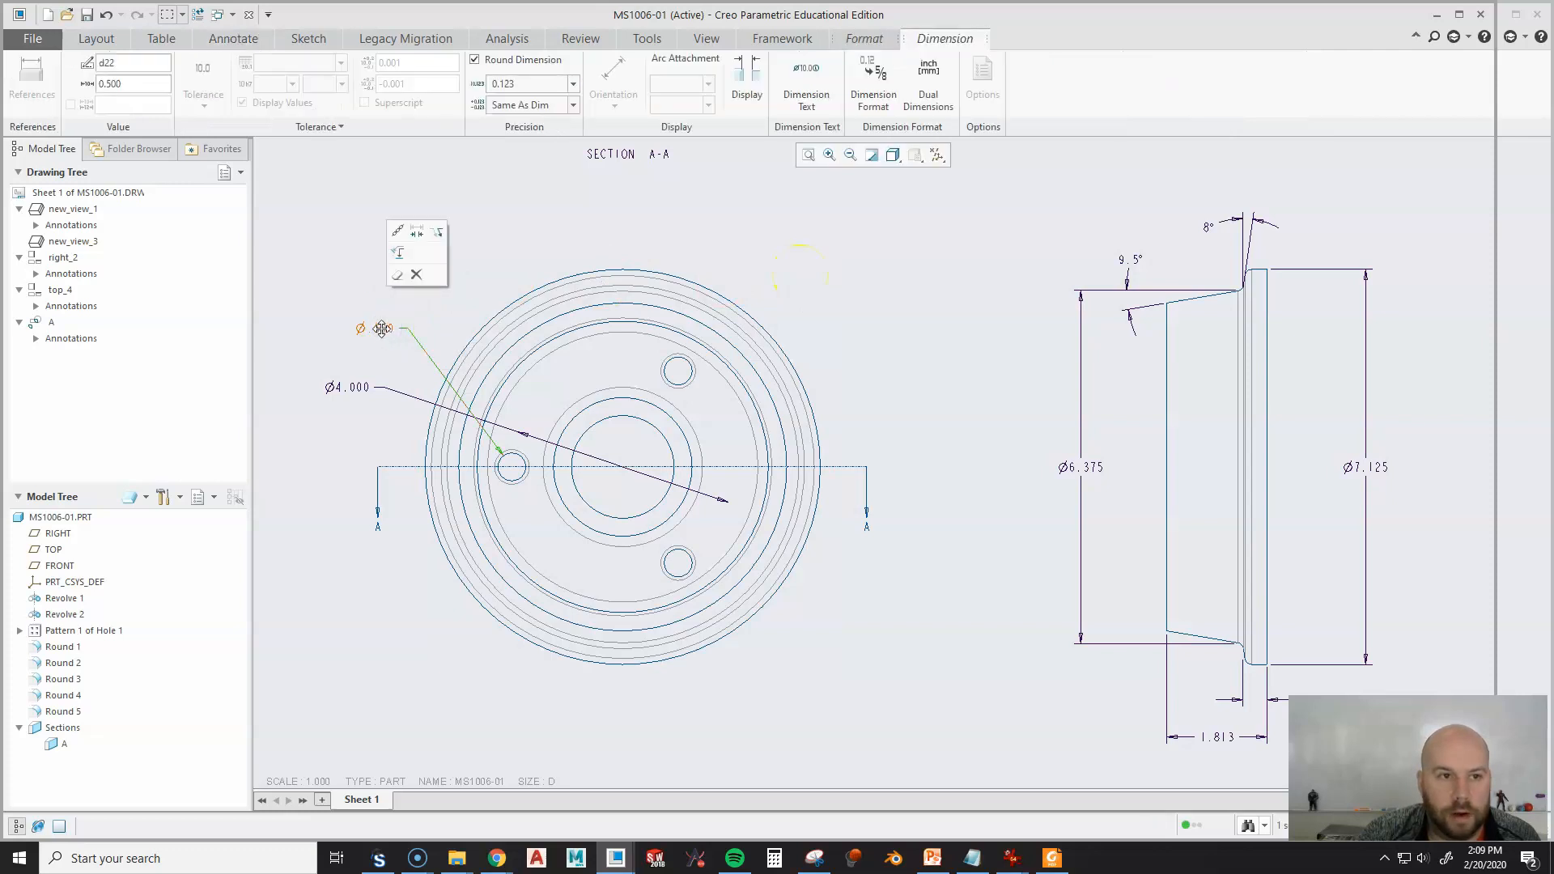
click(365, 392)
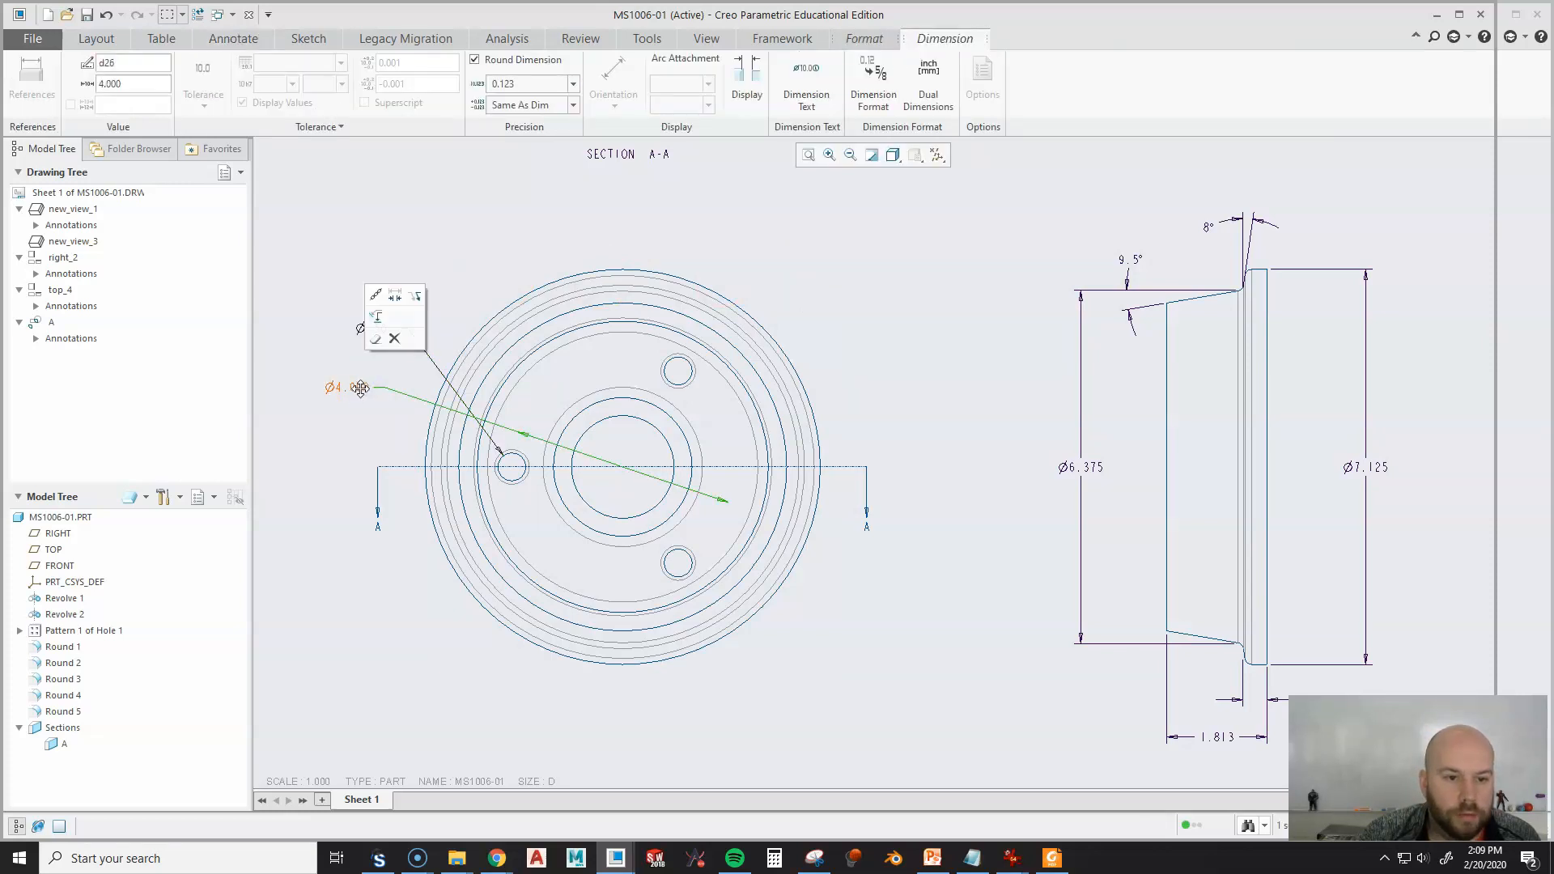
click(124, 76)
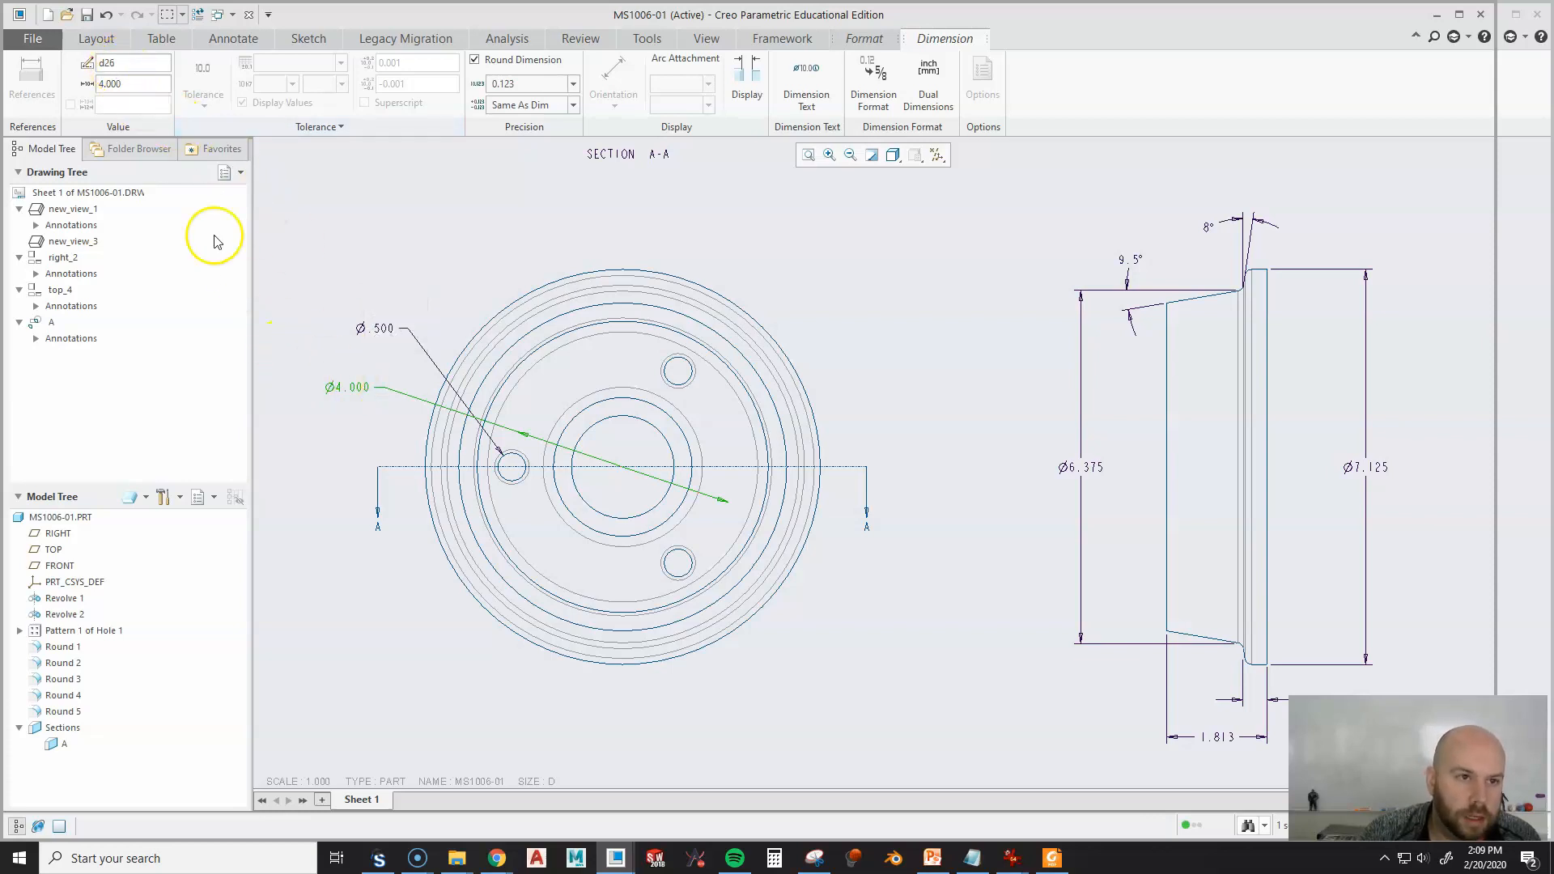
click(353, 188)
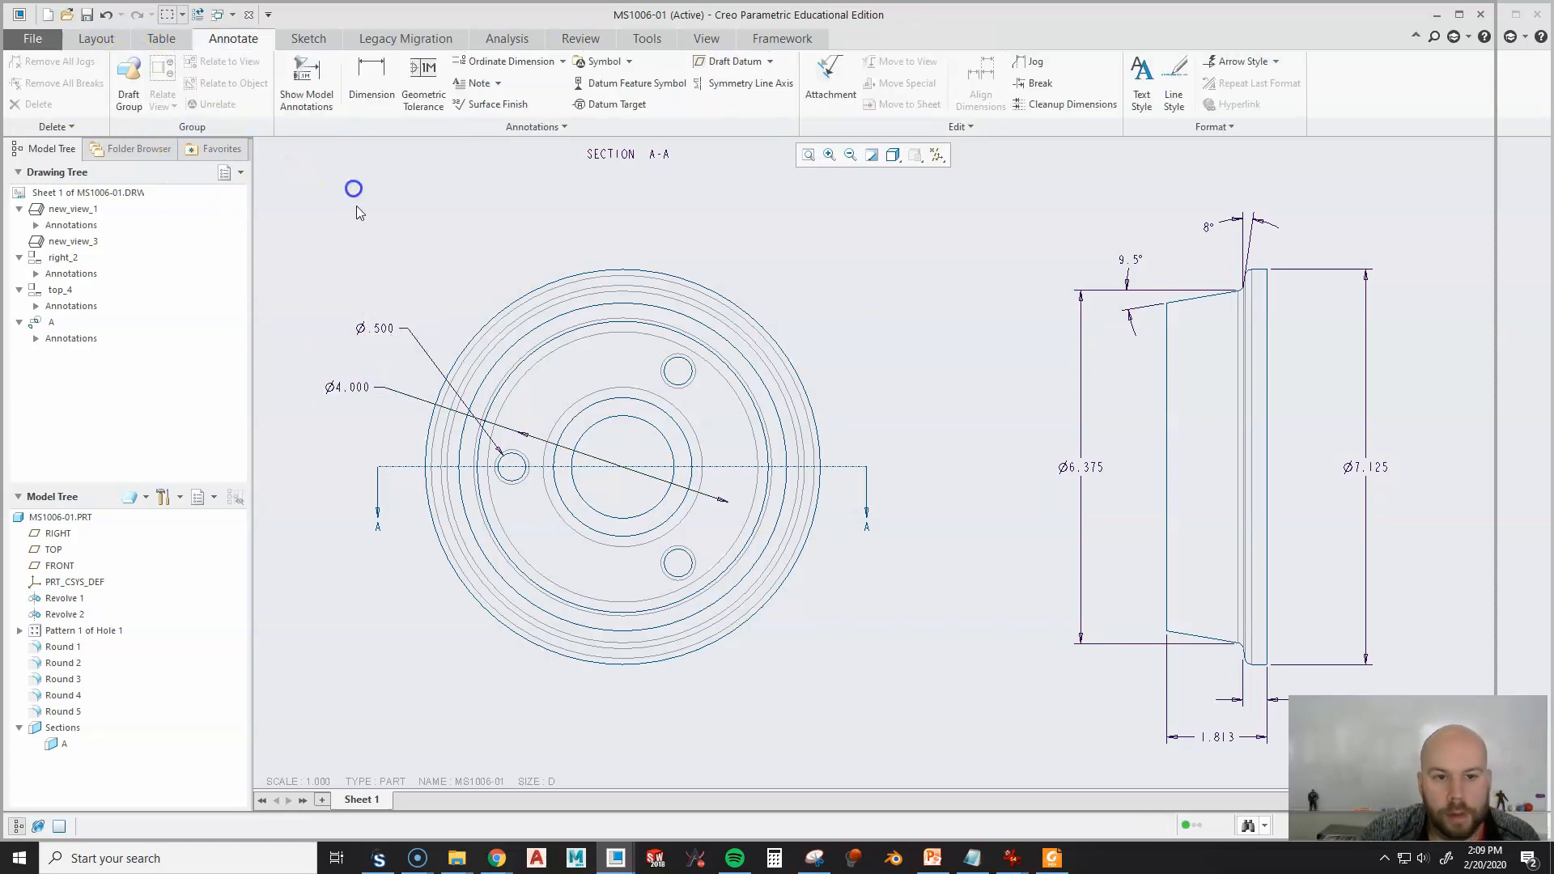
click(385, 330)
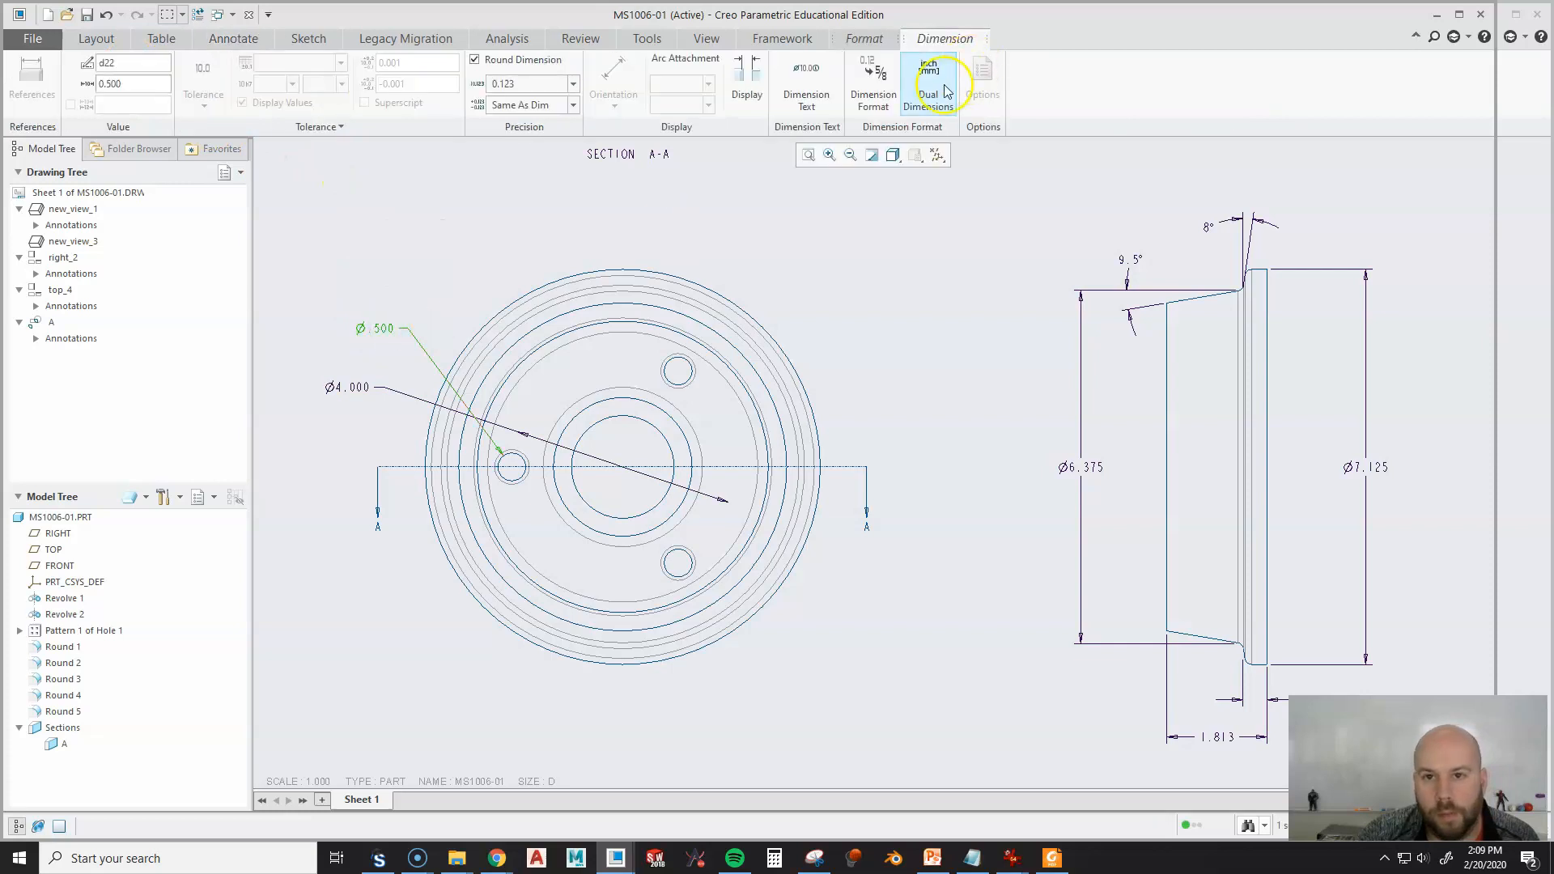
click(809, 91)
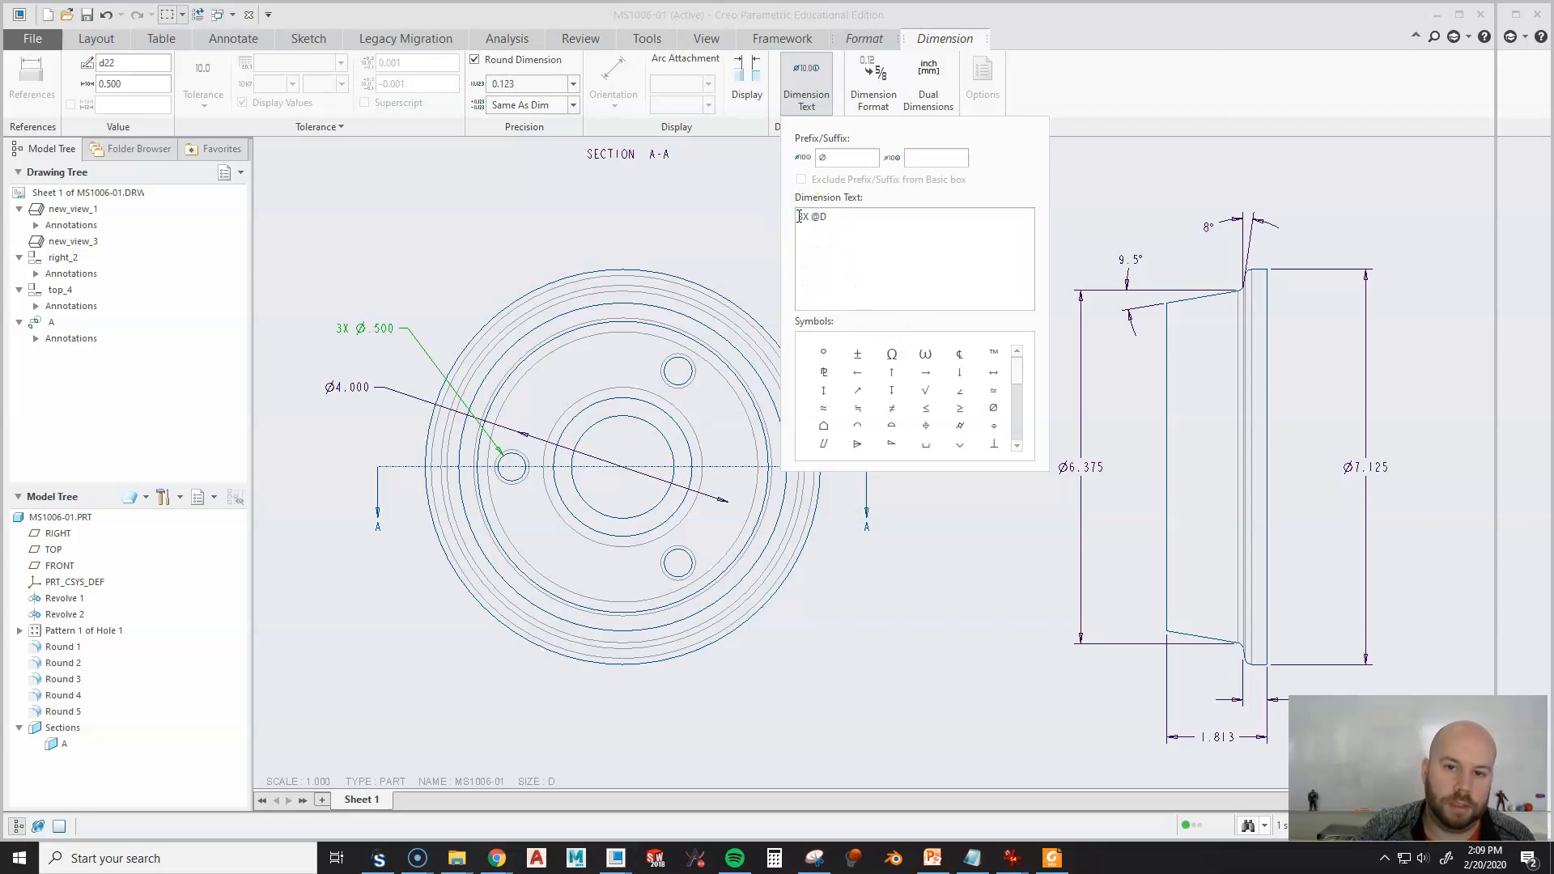
text(THRU)
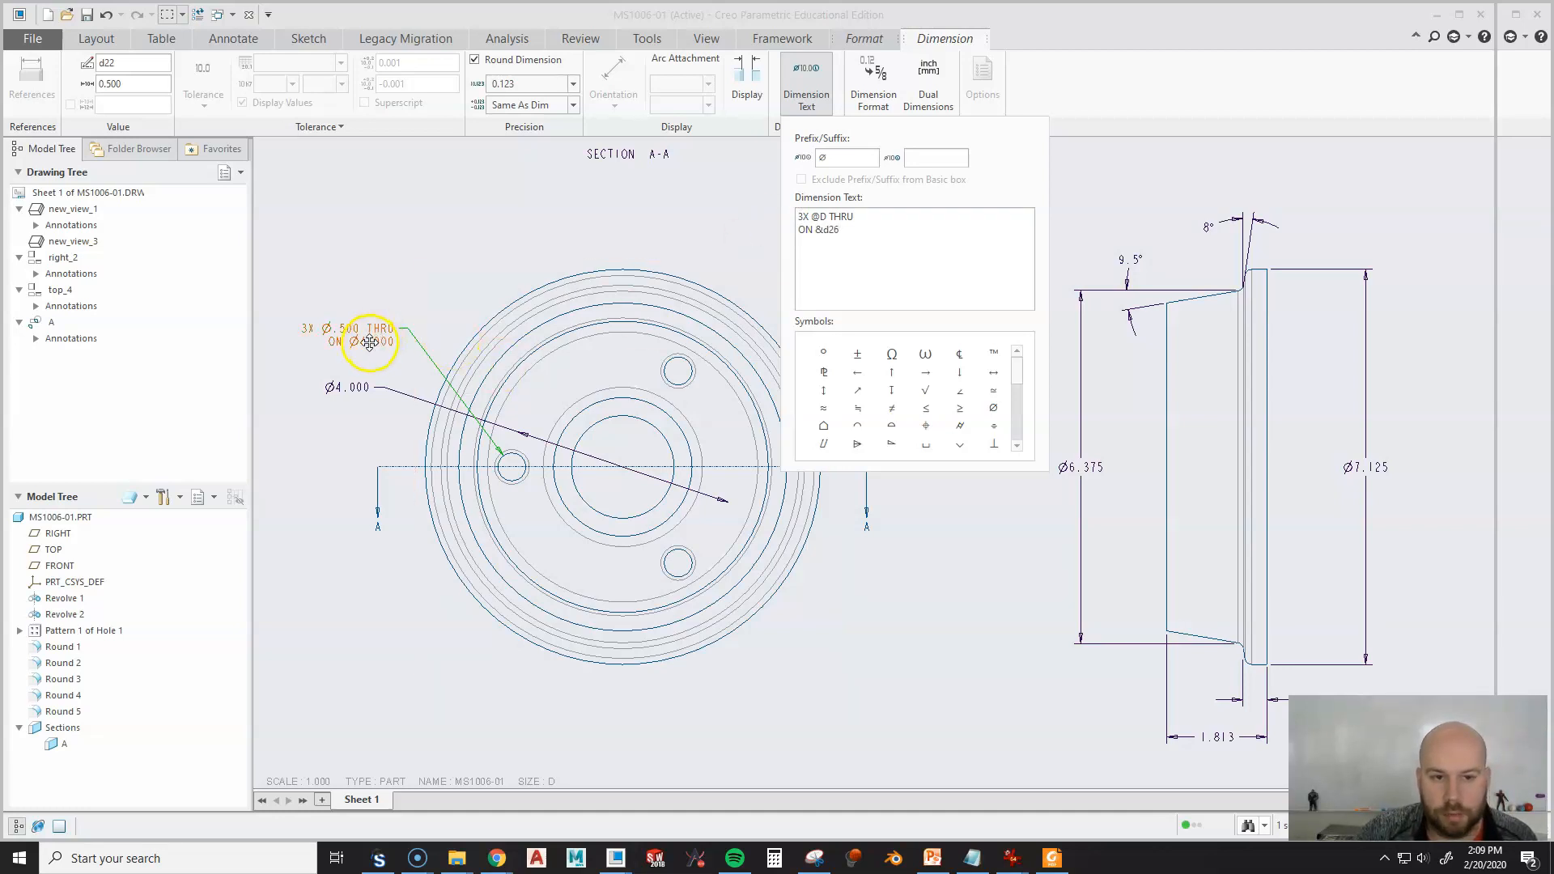
click(655, 209)
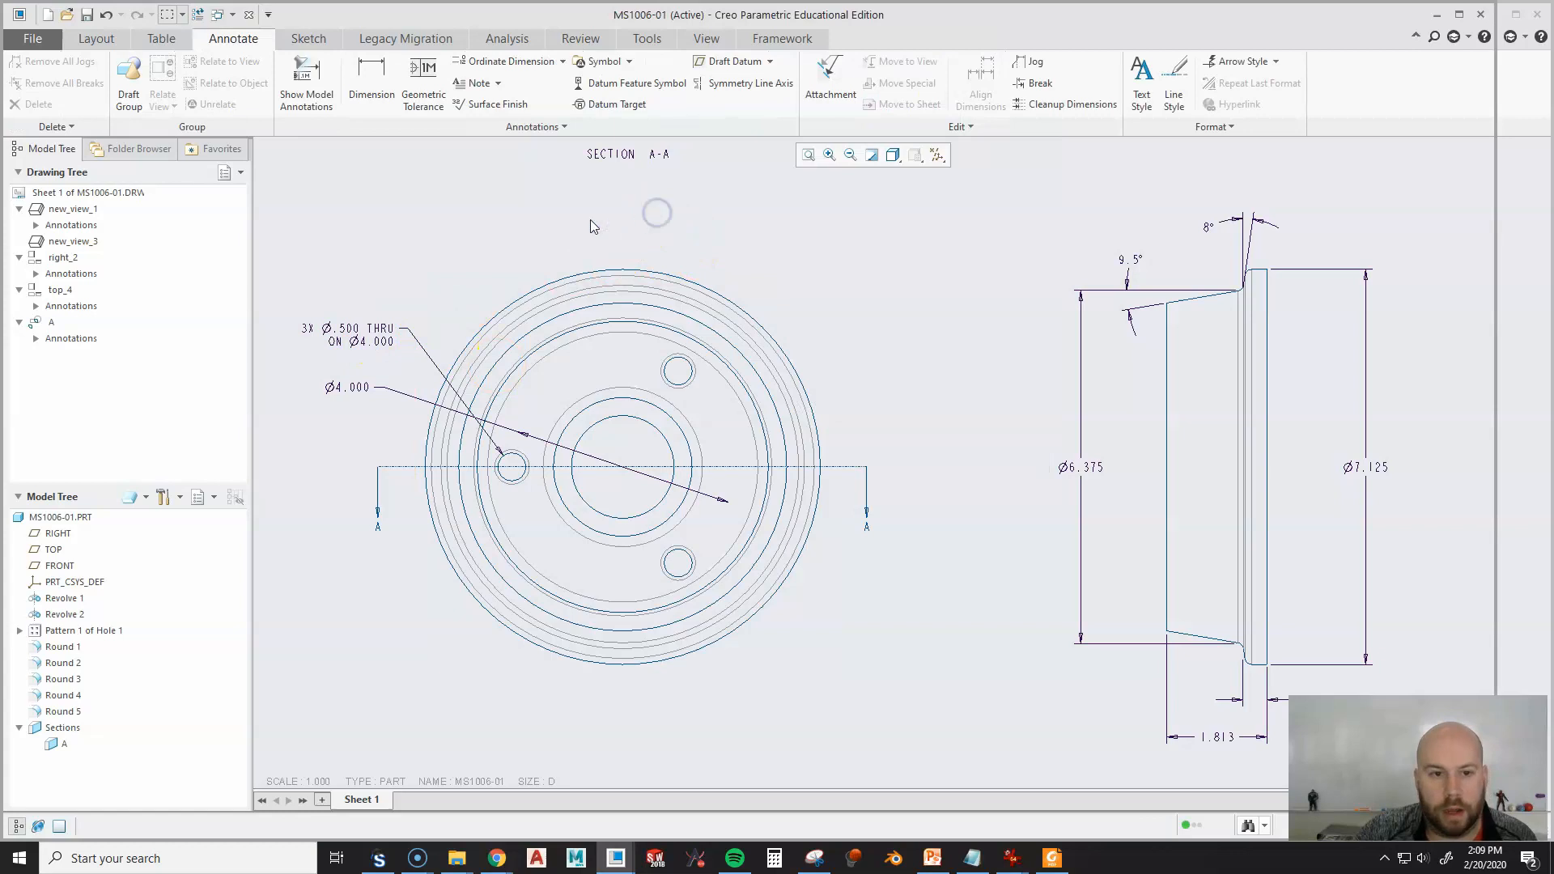
Delete the separate Ø4.000 dimension and add "EQ SP" as a third line of the hole callout.
click(344, 393)
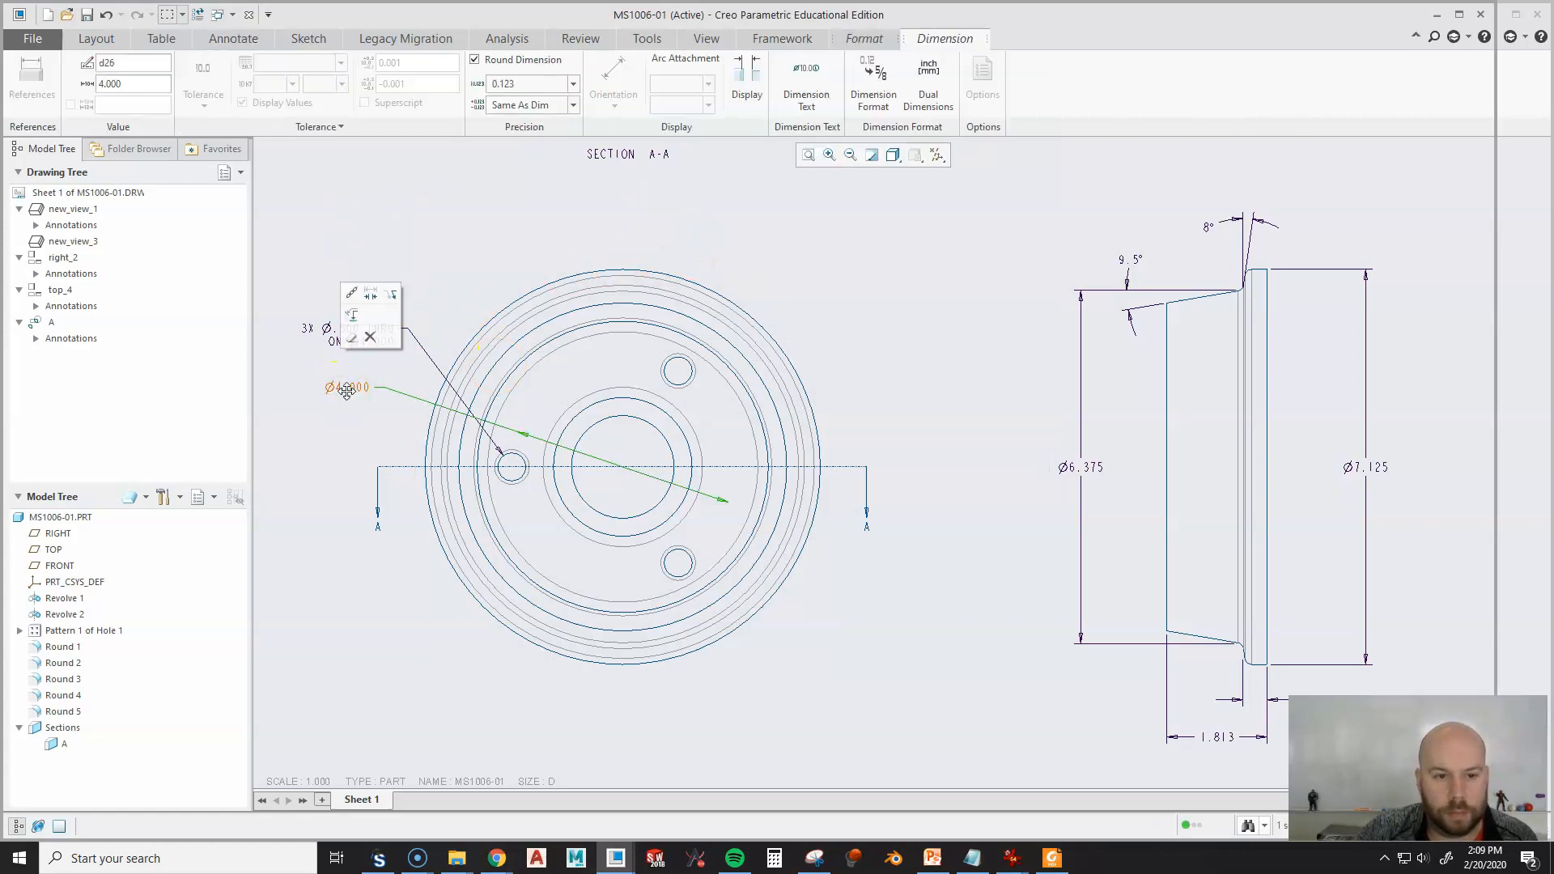
key(Delete)
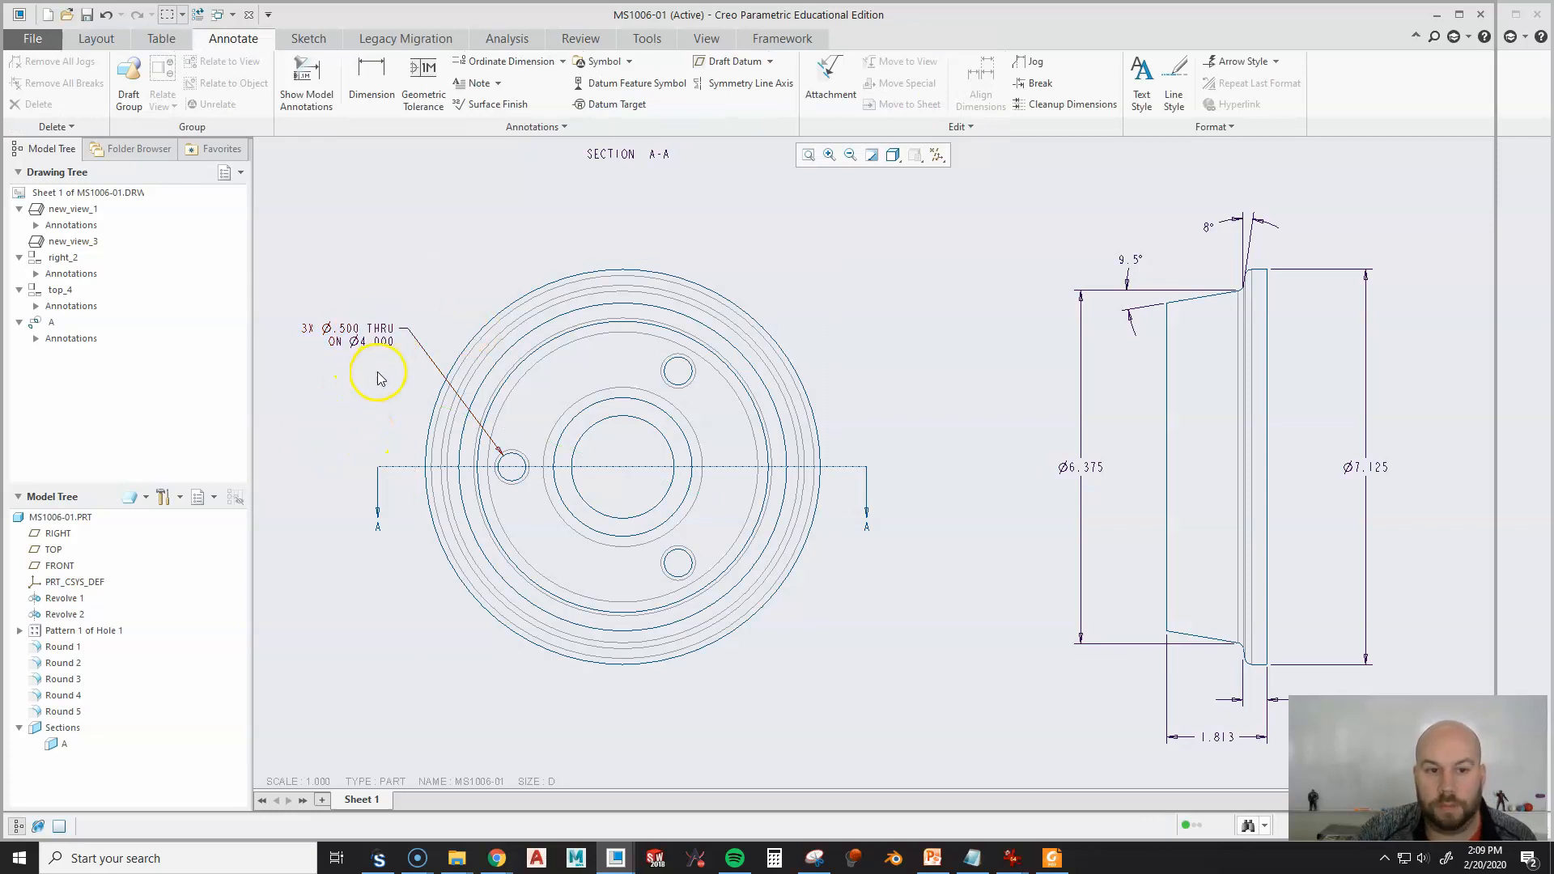
click(367, 347)
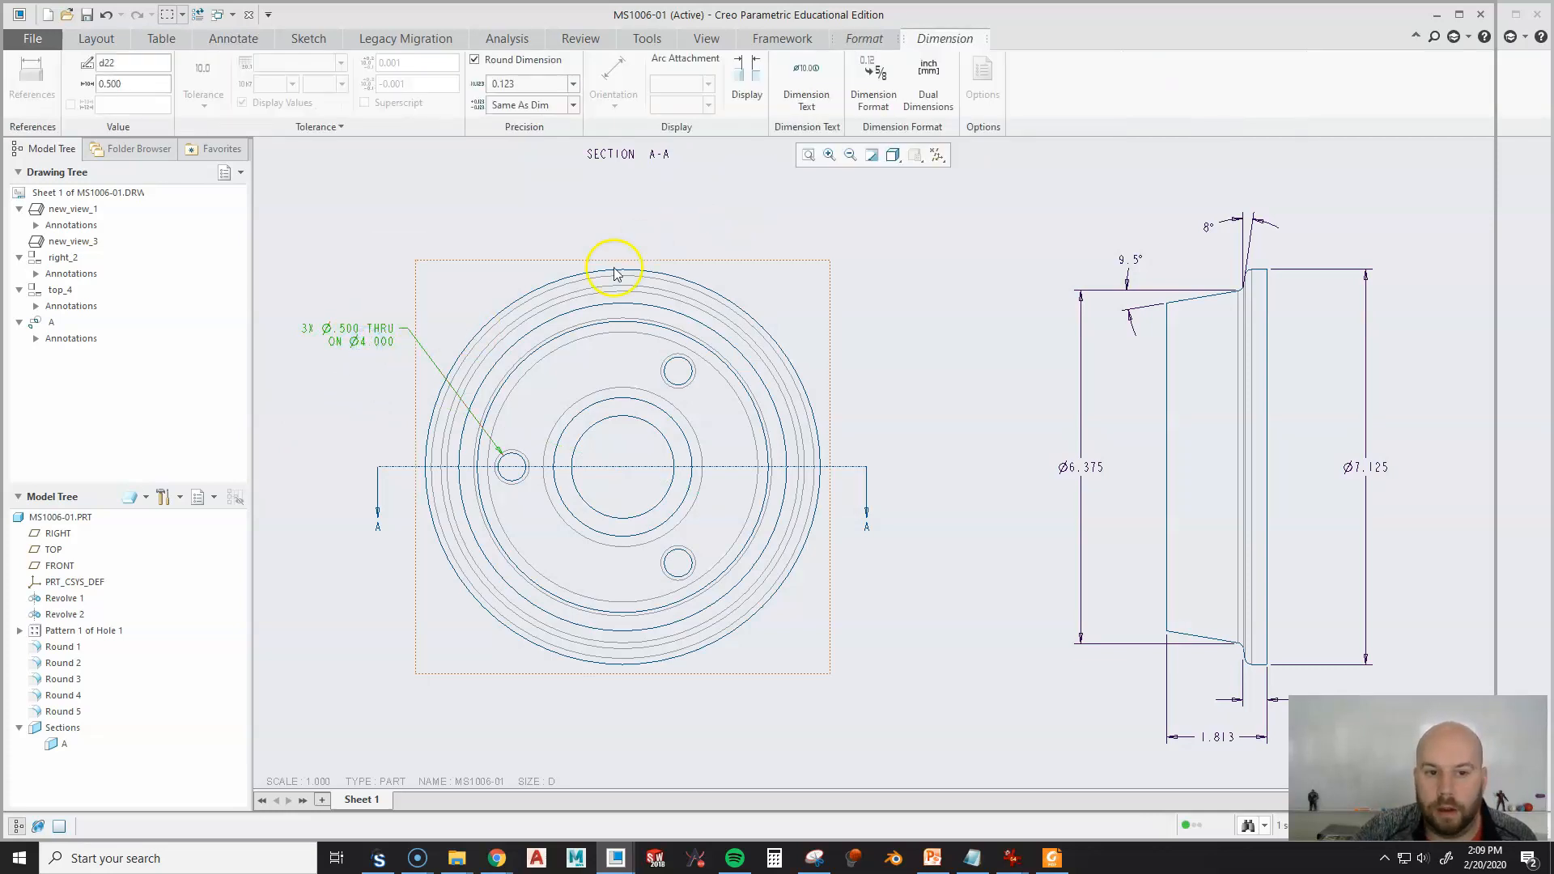
click(806, 85)
click(862, 232)
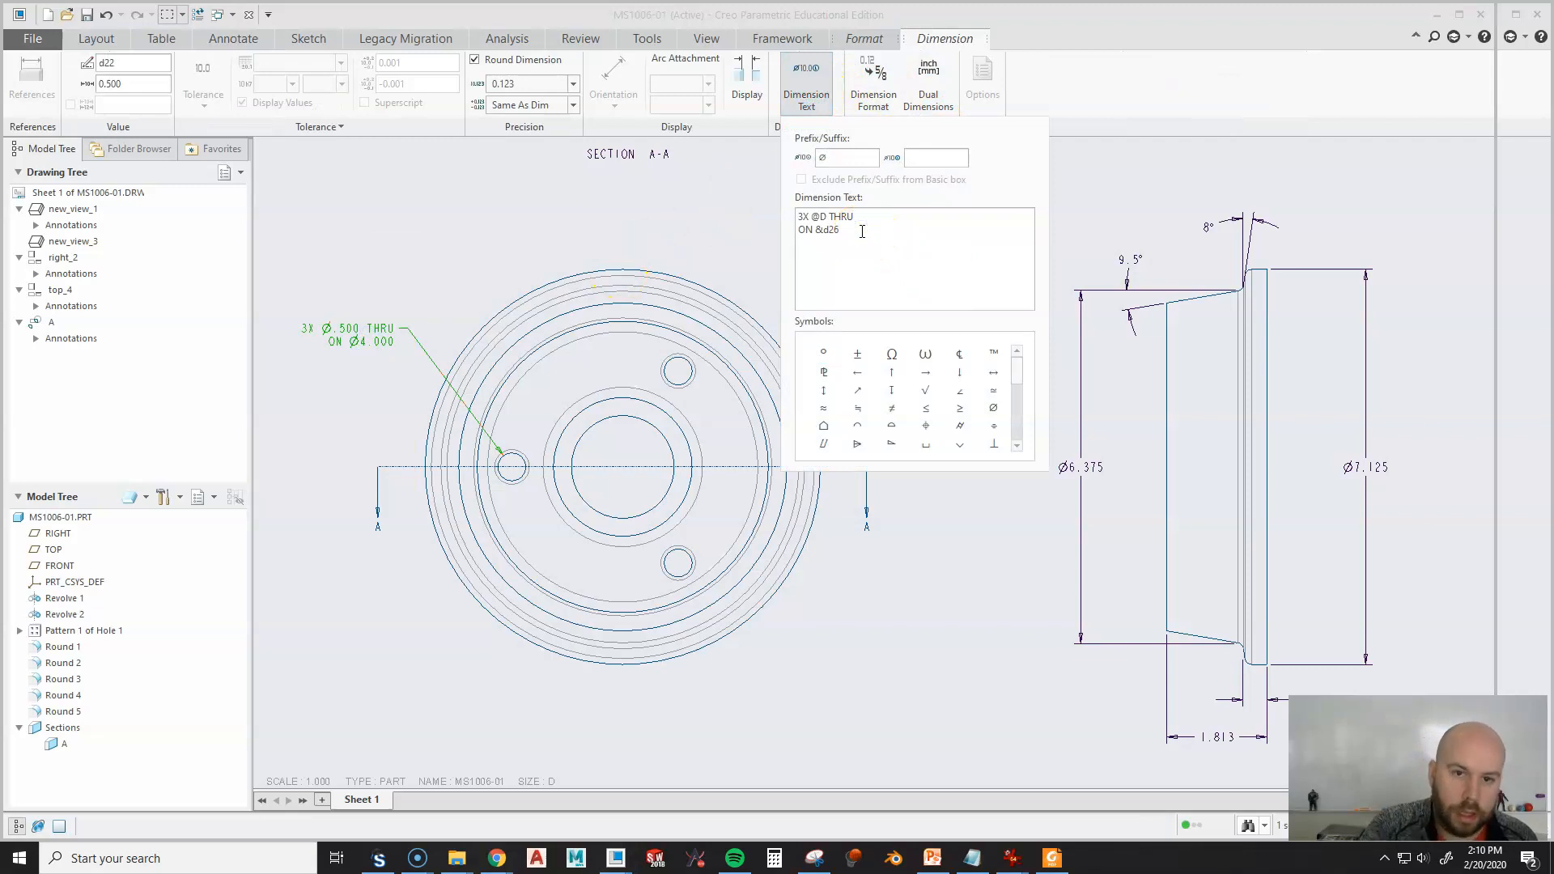
text(EQUISPACE)
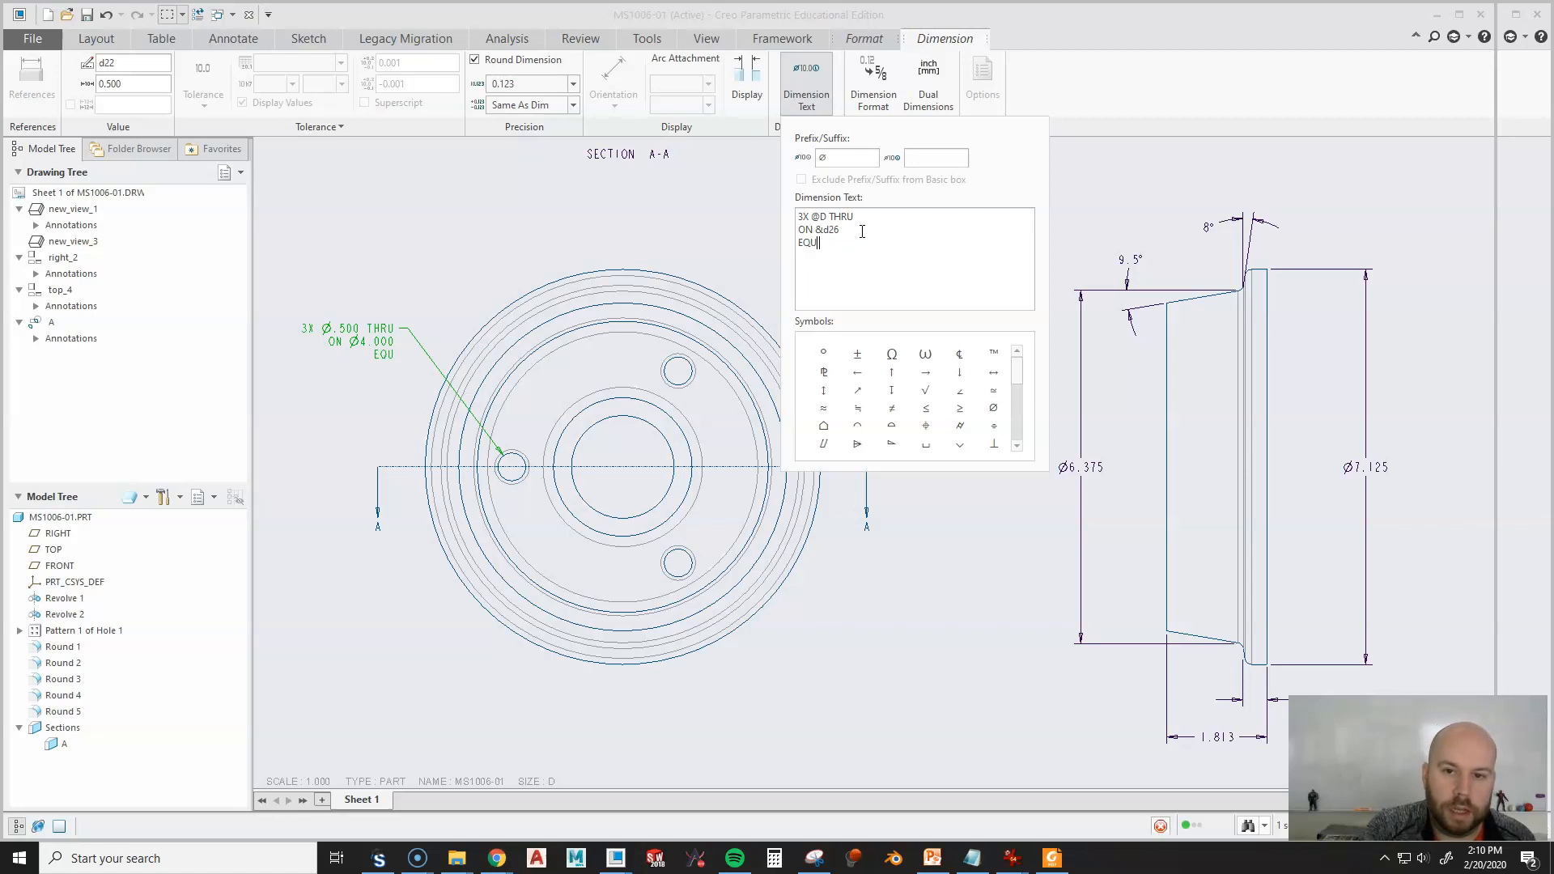
click(348, 230)
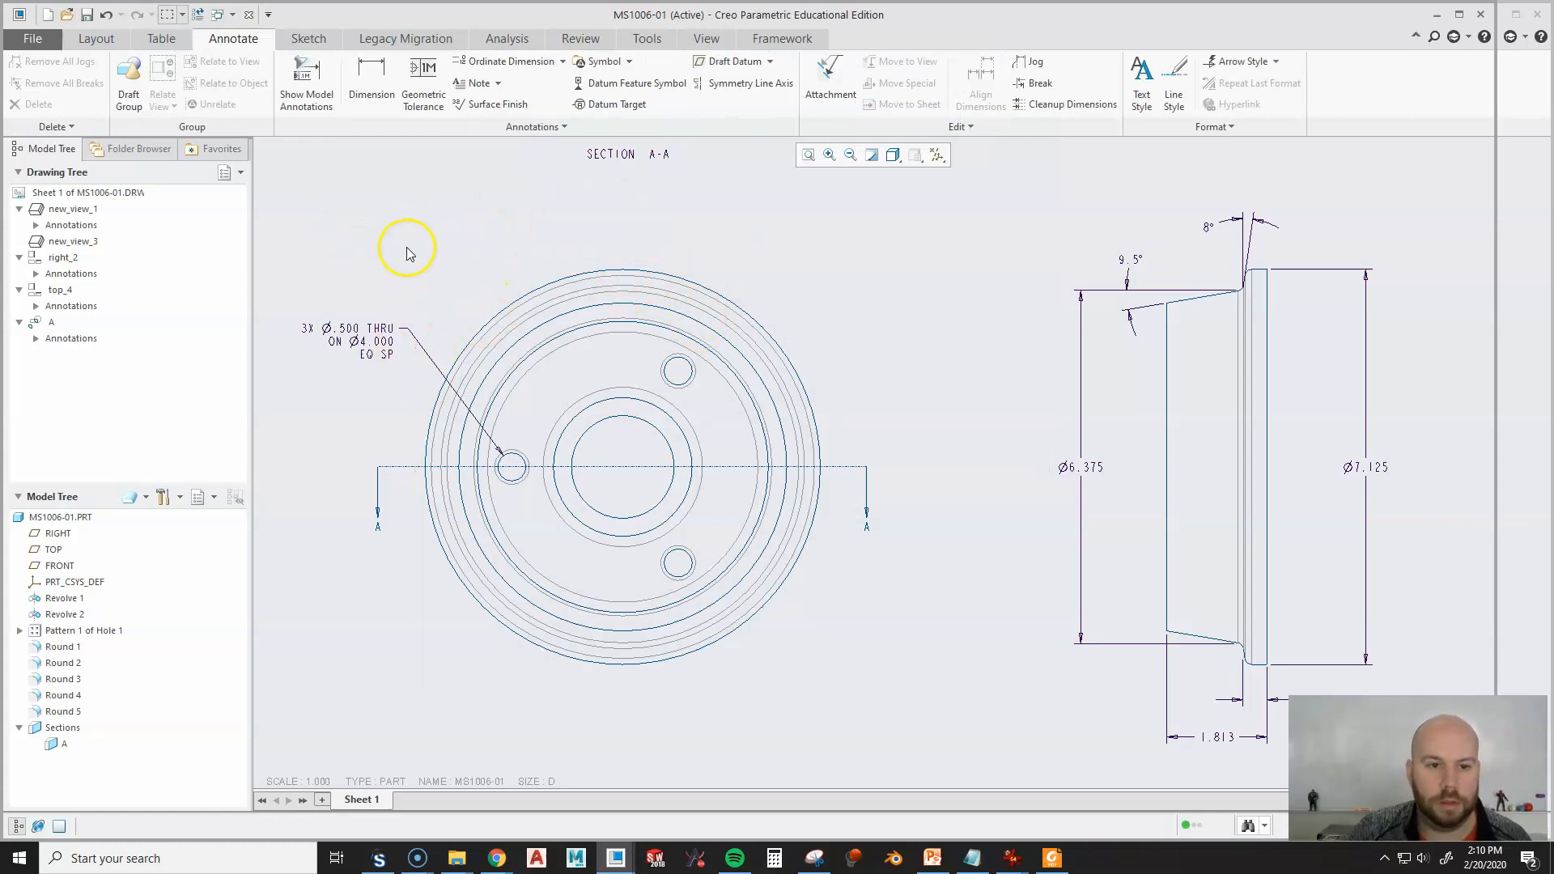
Move the SECTION A-A label up to just beneath the Ø5.250 dimension of the section view.
scroll(940, 307, up, 5)
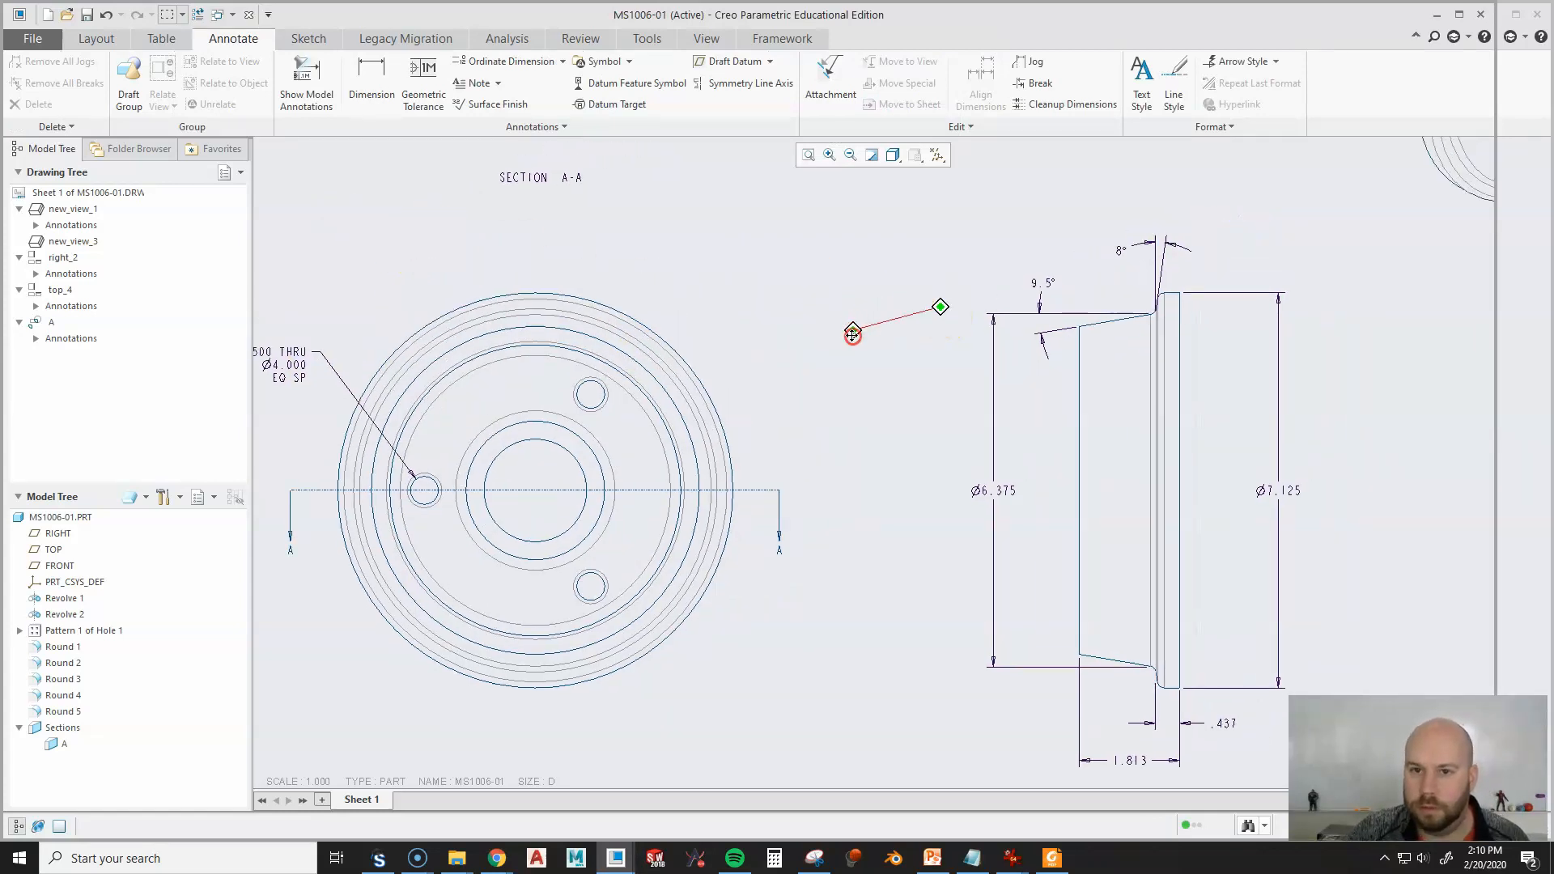
click(677, 422)
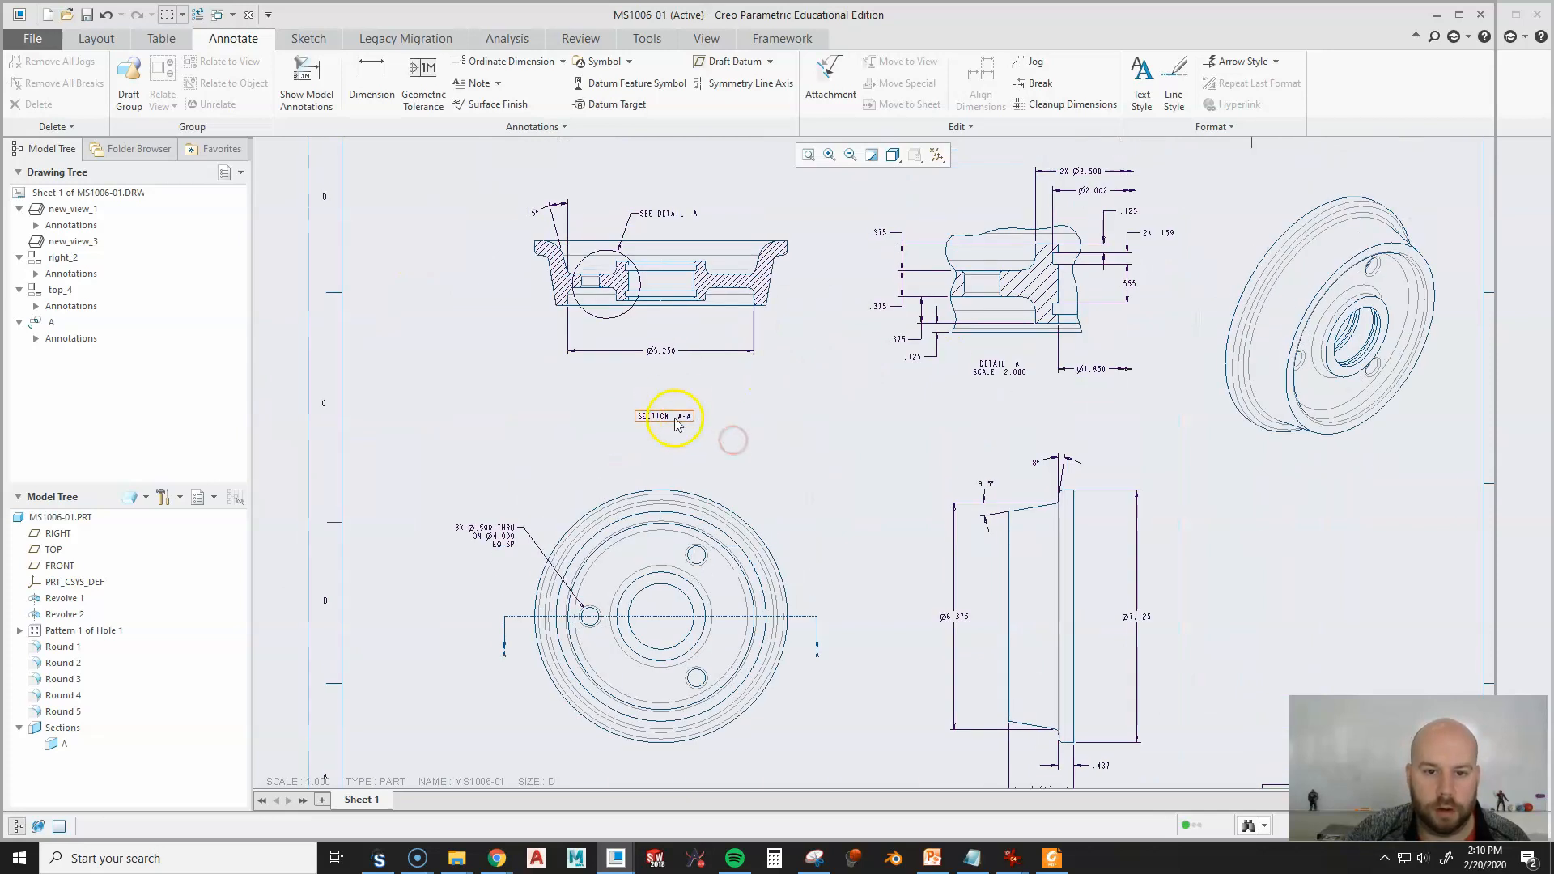
drag(656, 419, 657, 377)
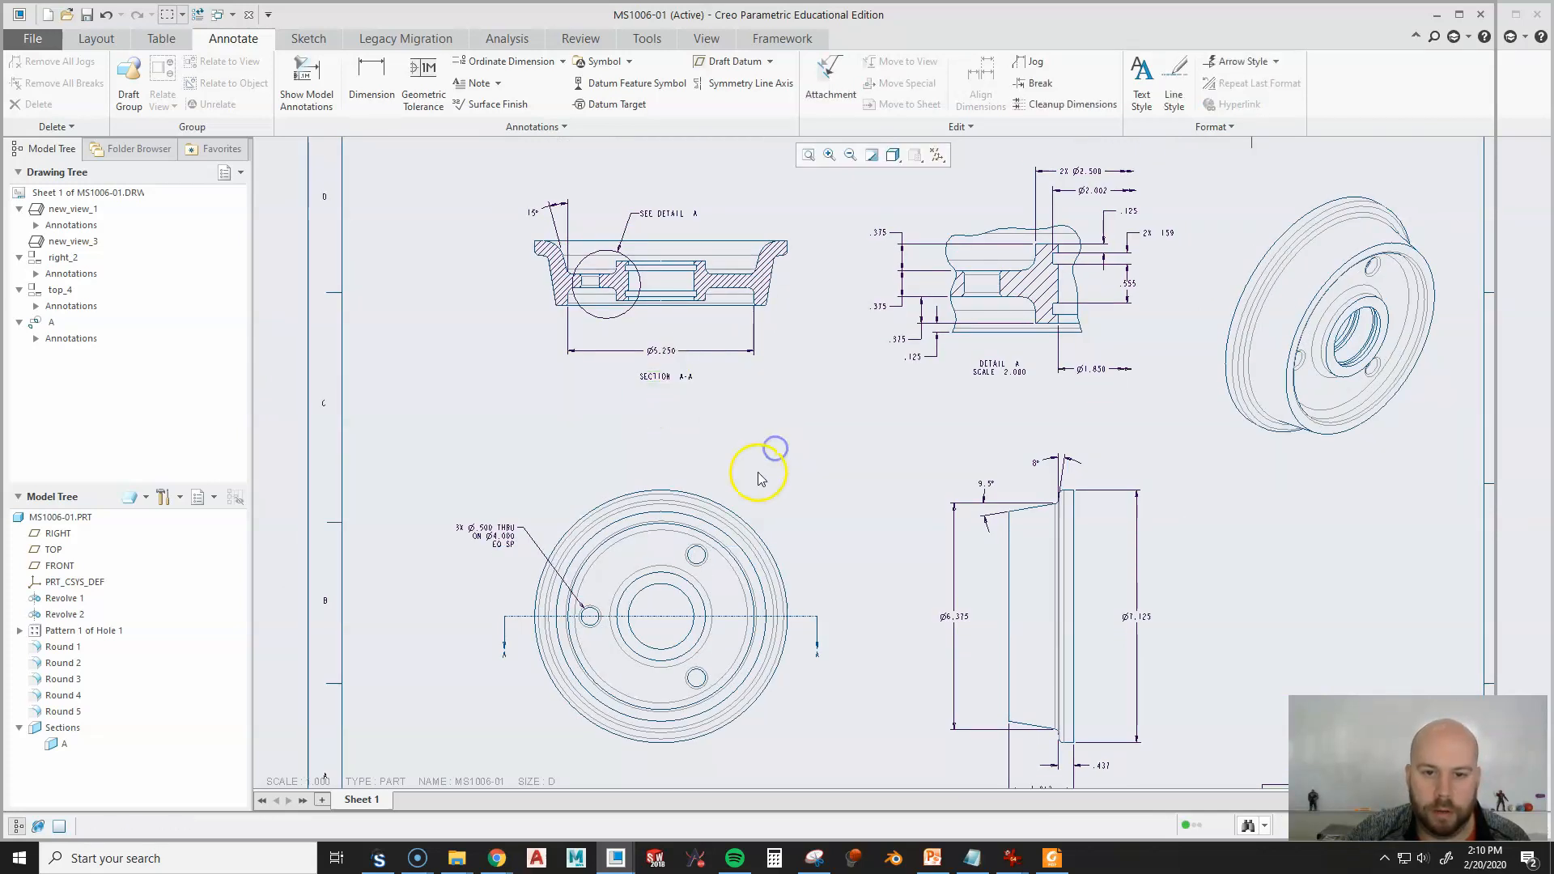
Start showing model annotations and mark the radius dimension of Round 1 for display.
scroll(704, 434, down, 2)
mouse_move(791, 493)
middle_down()
mouse_move(766, 408)
mouse_move(712, 434)
mouse_move(727, 474)
middle_up()
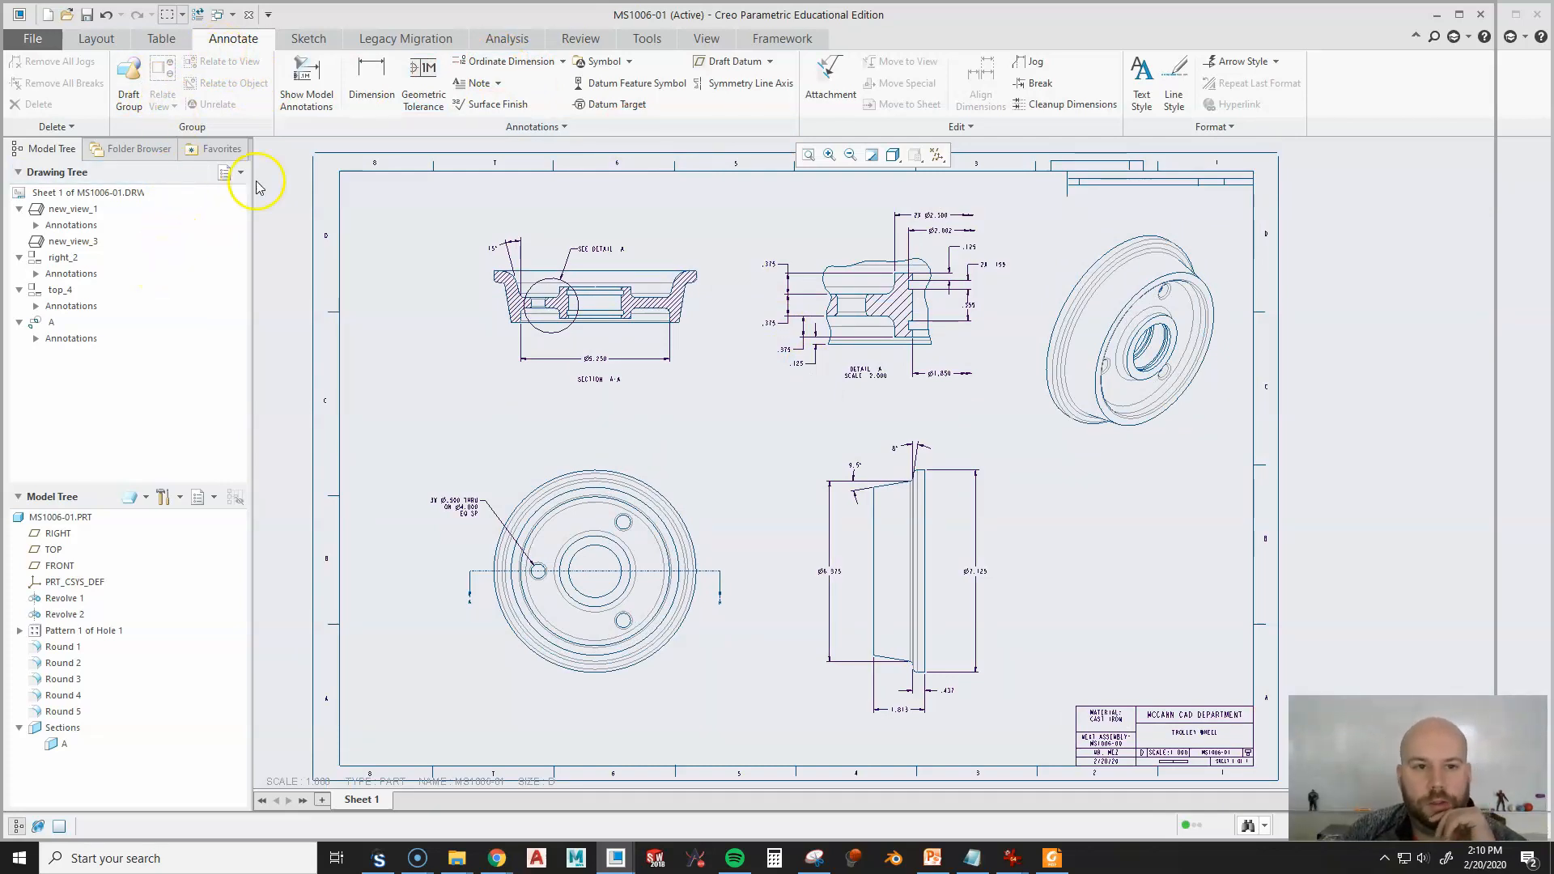
click(308, 100)
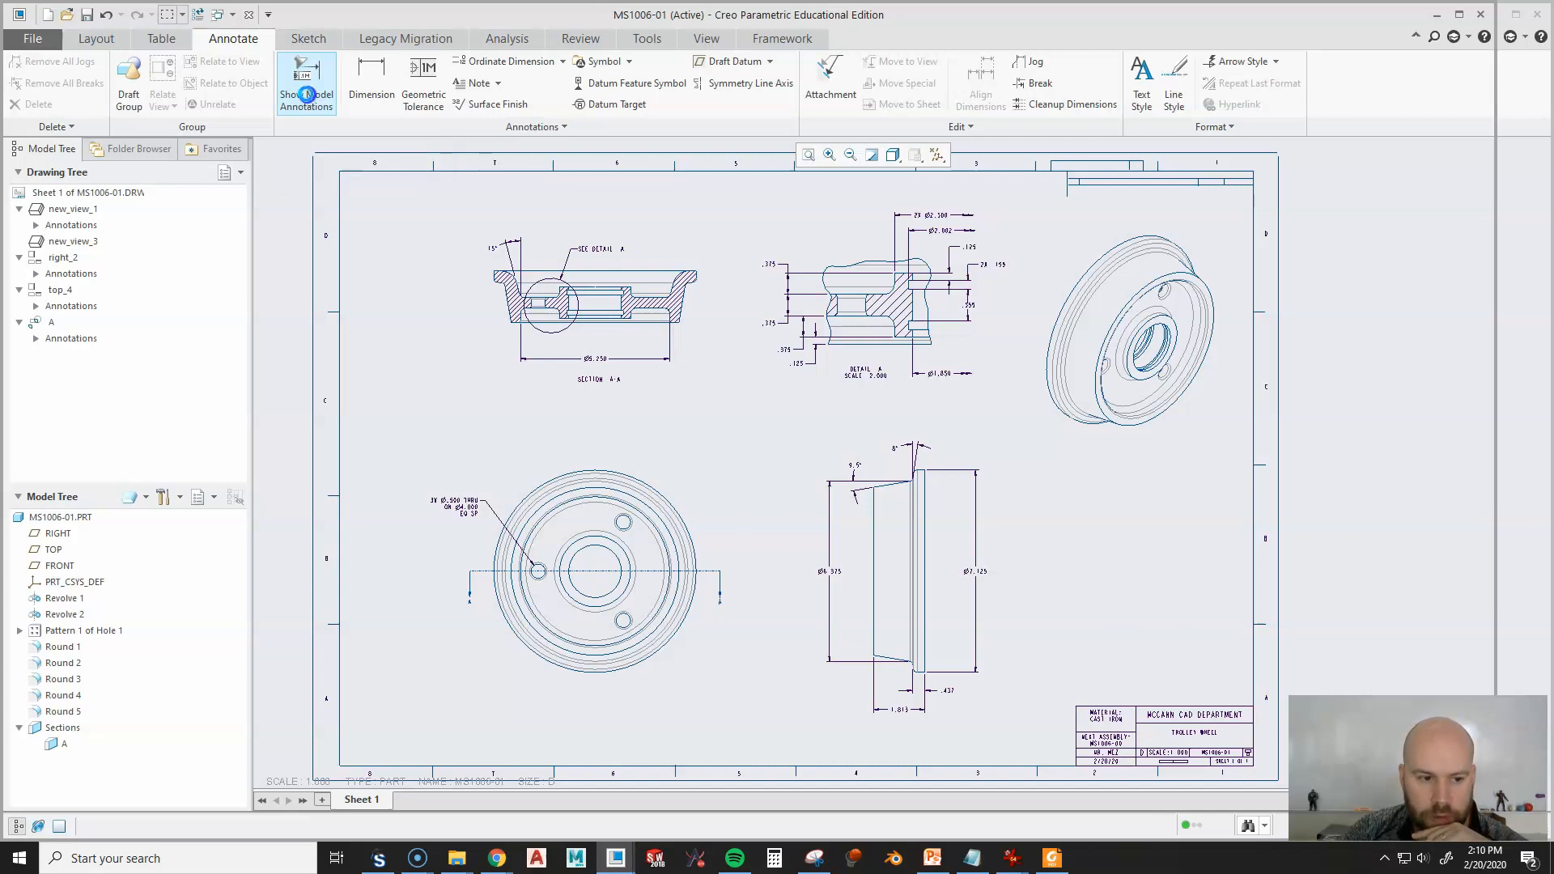
click(62, 647)
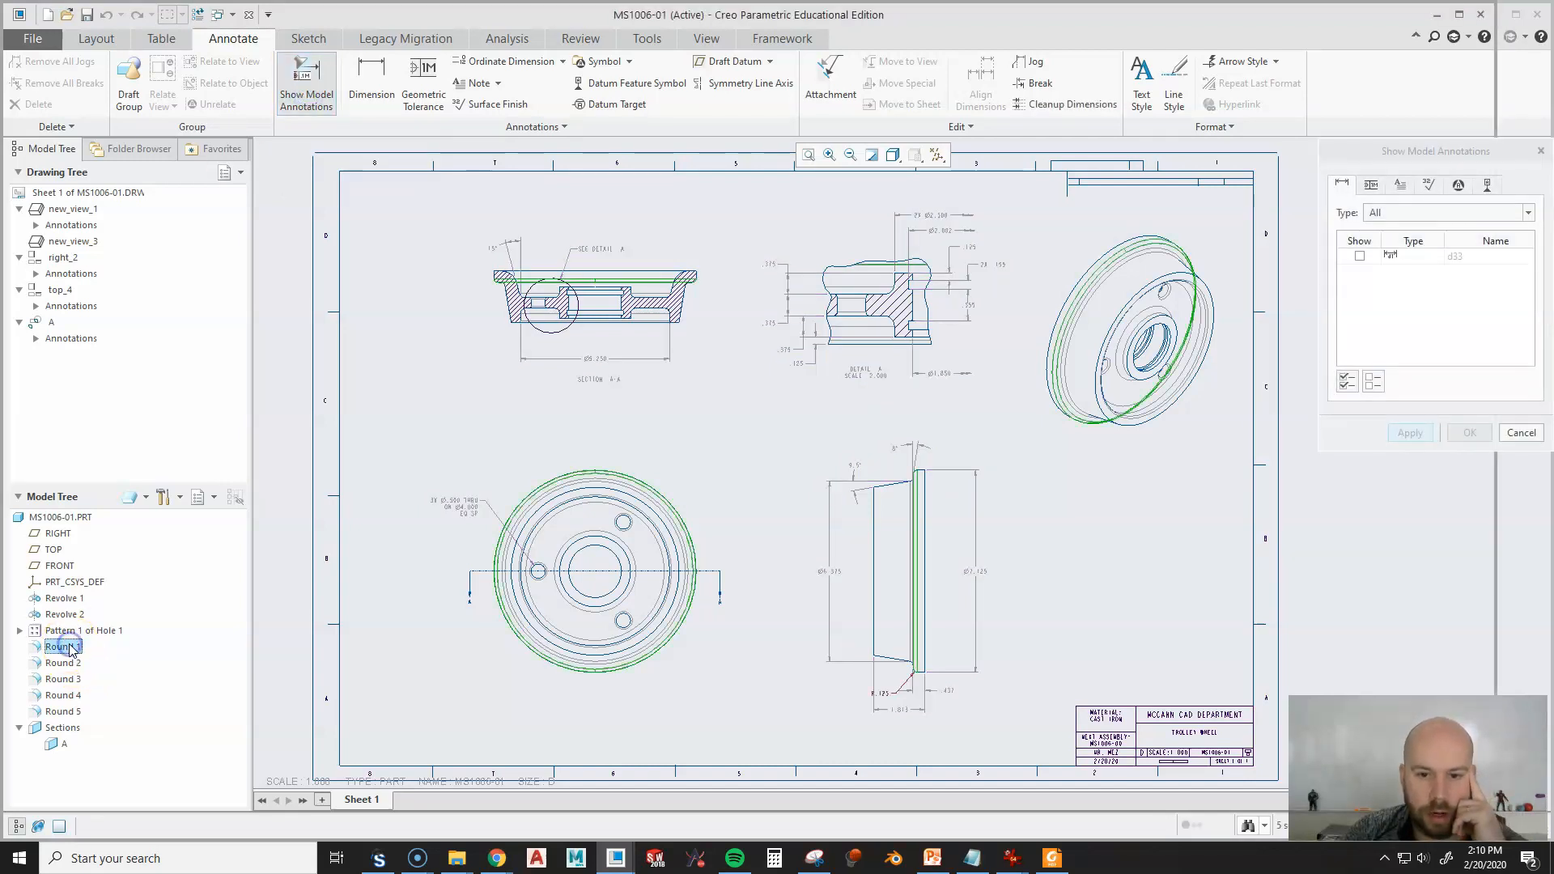
click(64, 664)
click(63, 680)
click(62, 646)
click(1374, 297)
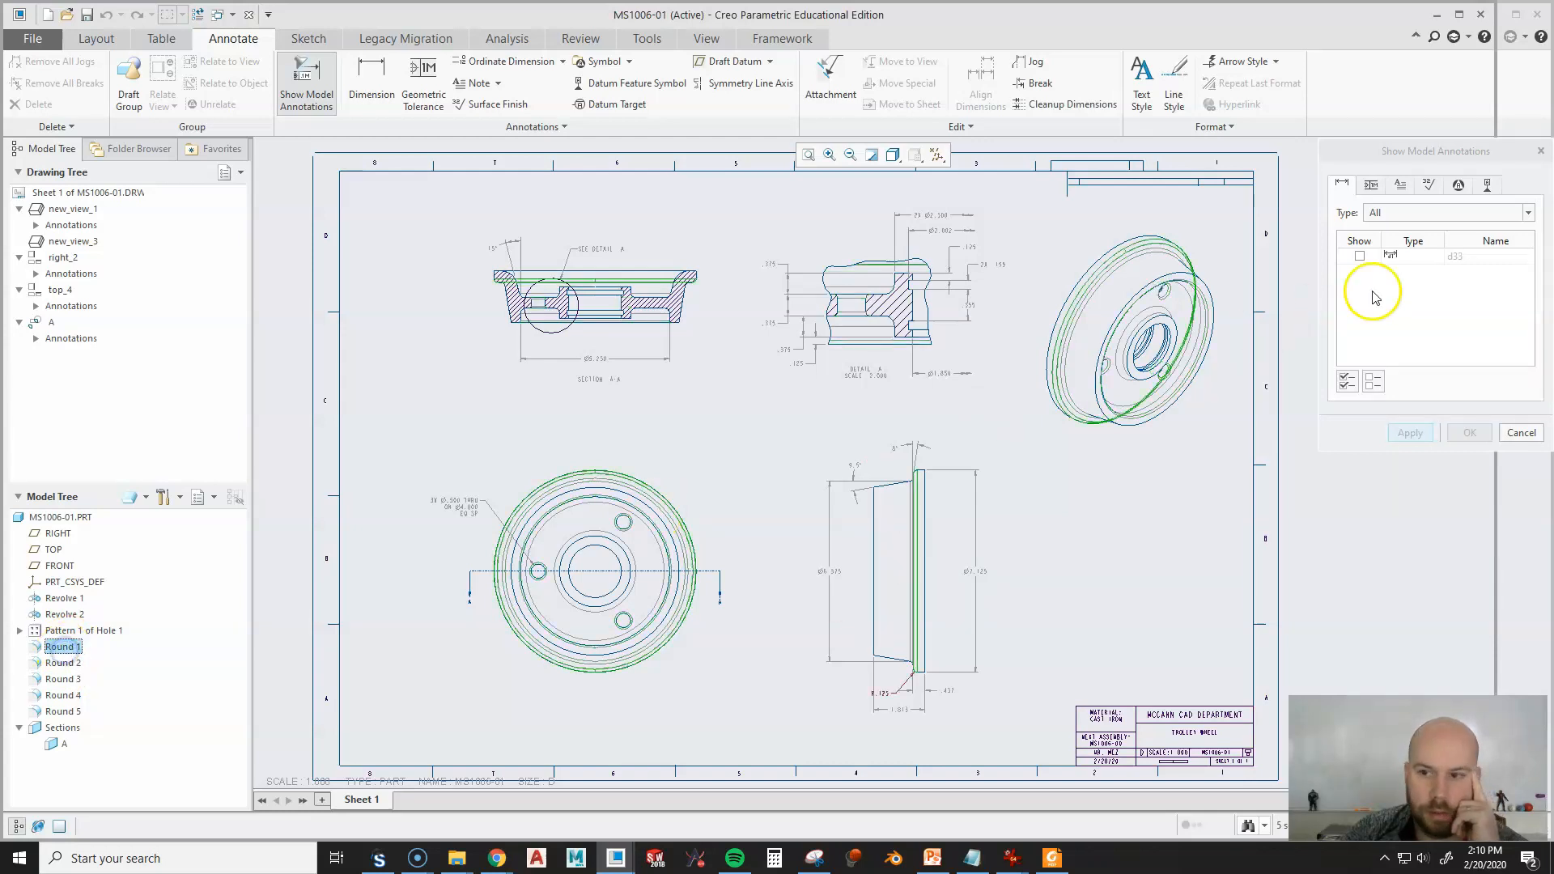
click(1348, 381)
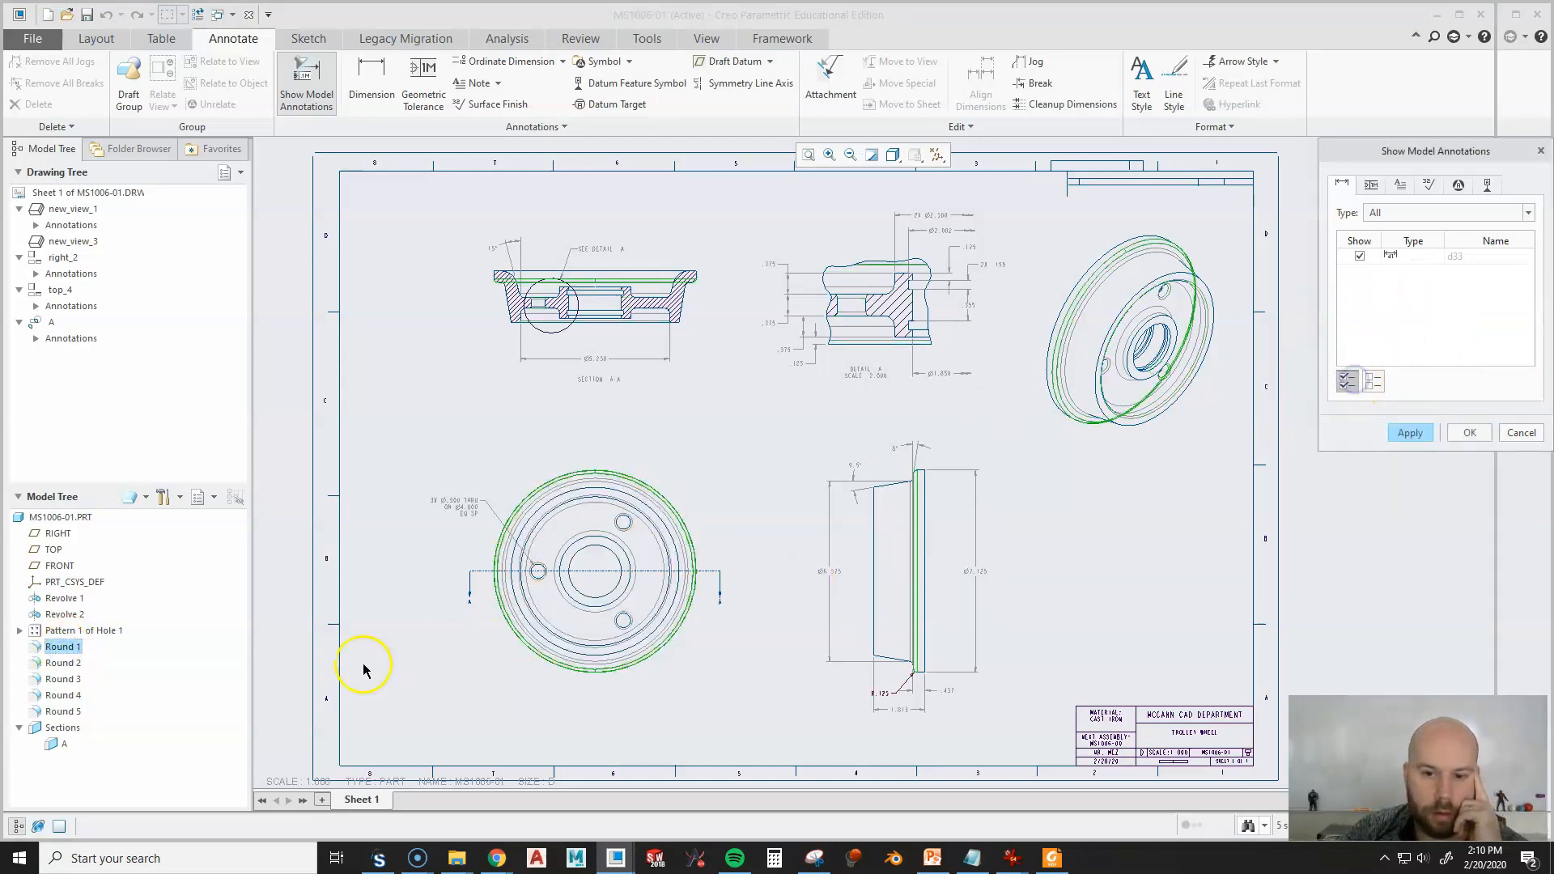
Mark the radius dimensions of Round 2 through Round 5 as well and apply the model annotations to the drawing.
click(59, 664)
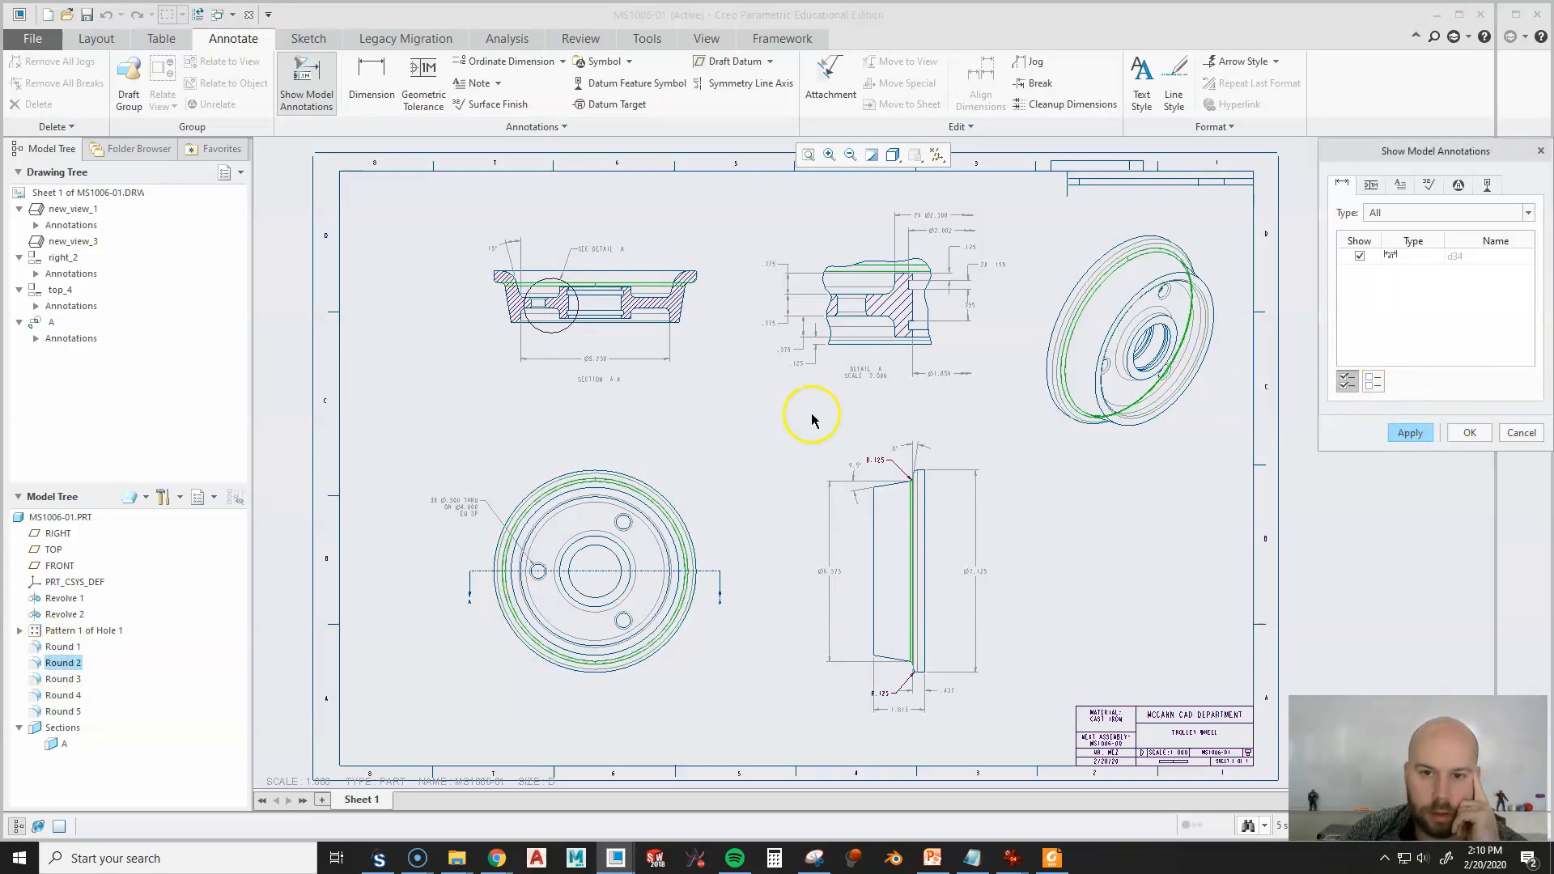
click(63, 679)
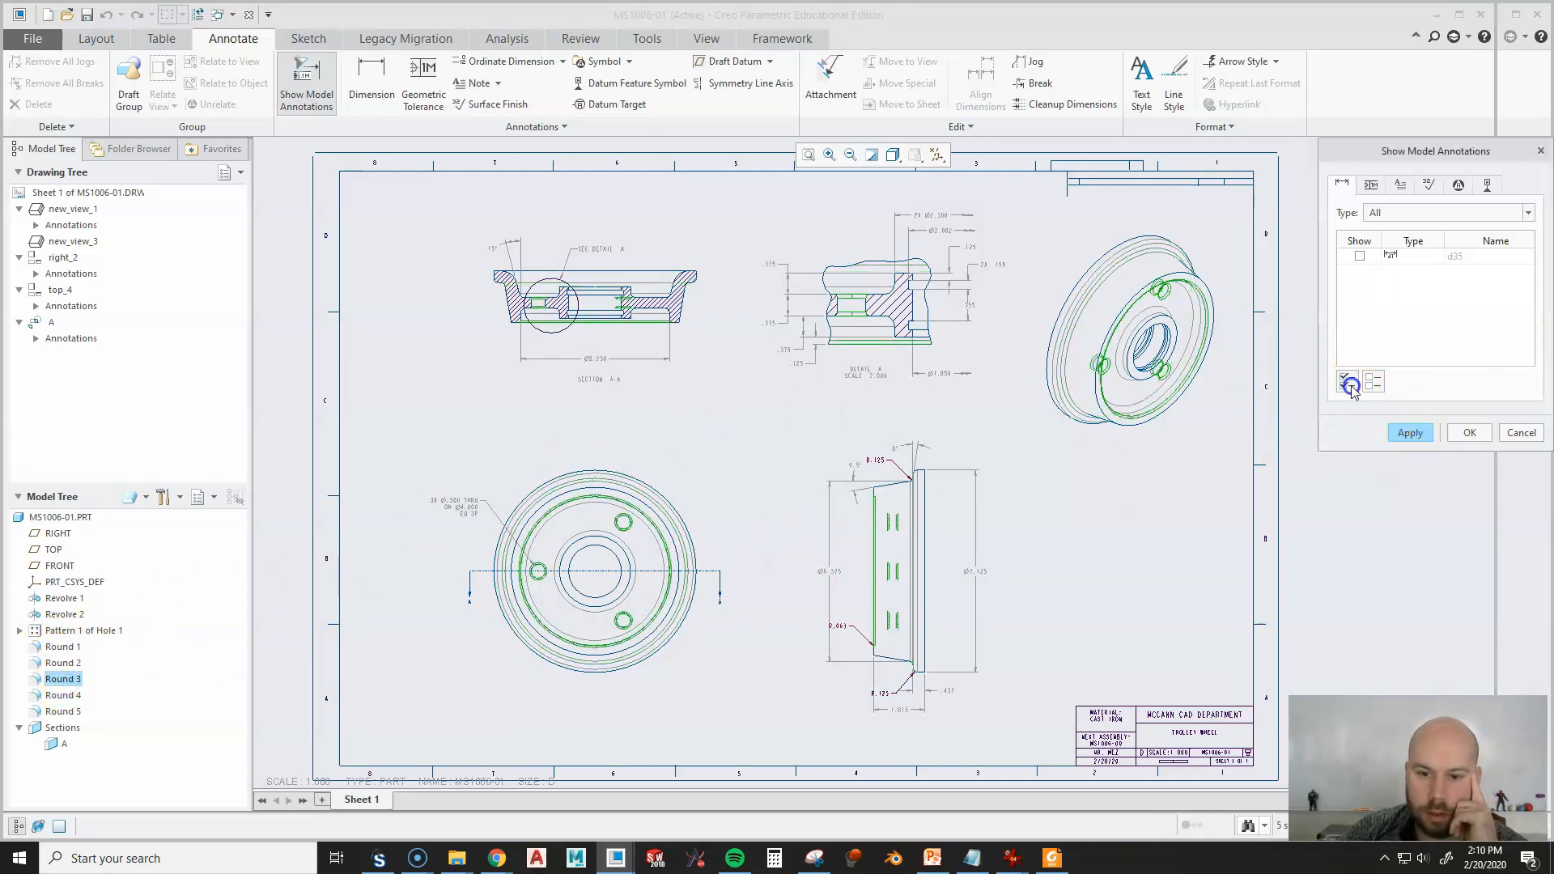
click(56, 696)
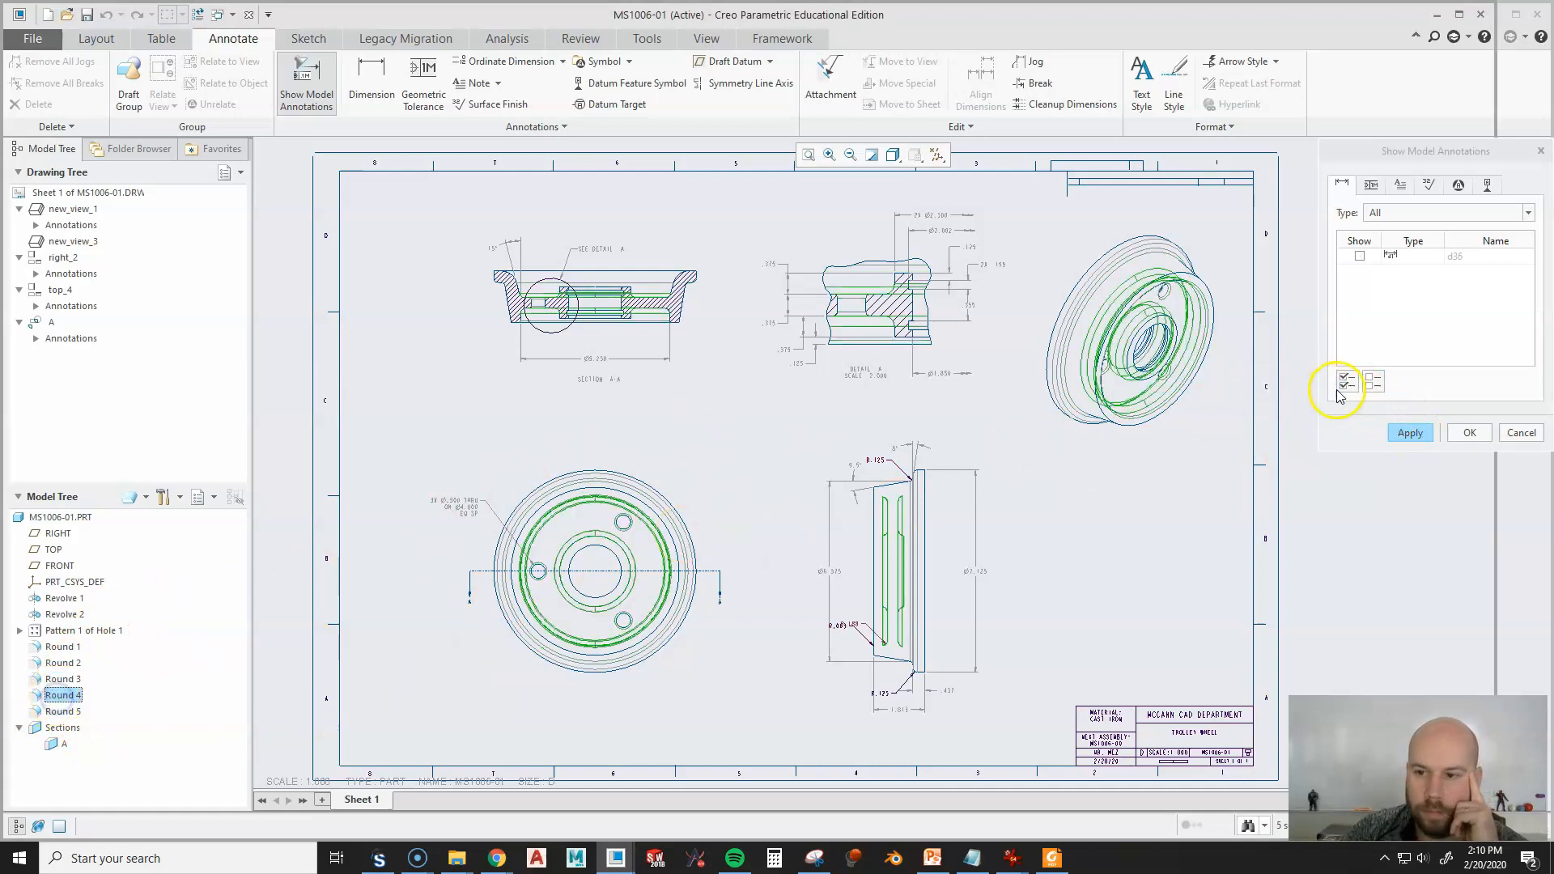
click(1347, 382)
click(64, 711)
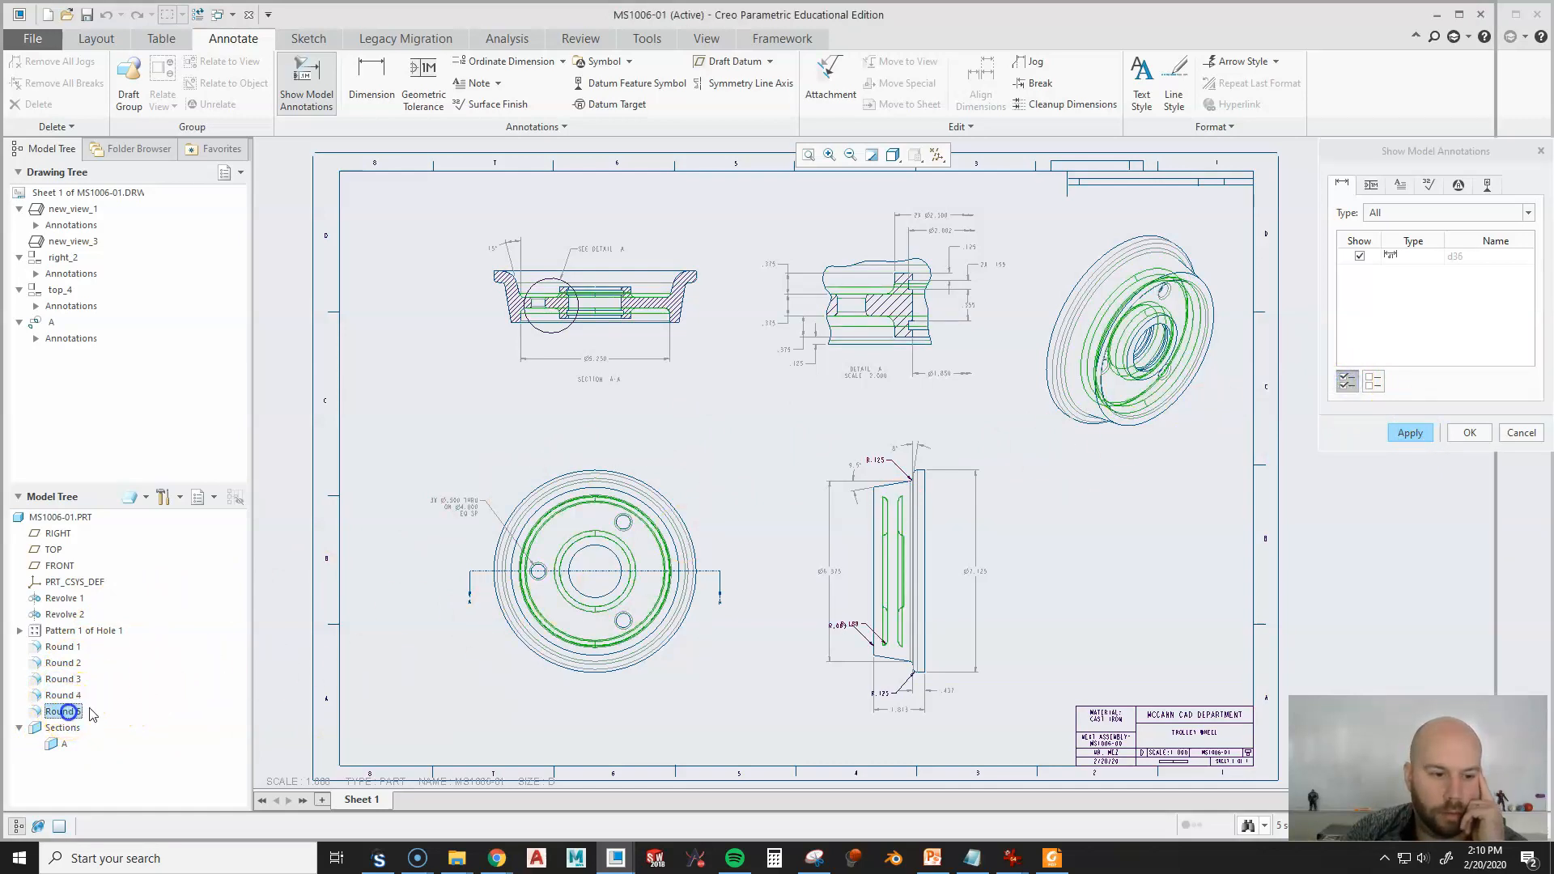
click(1346, 382)
click(1409, 433)
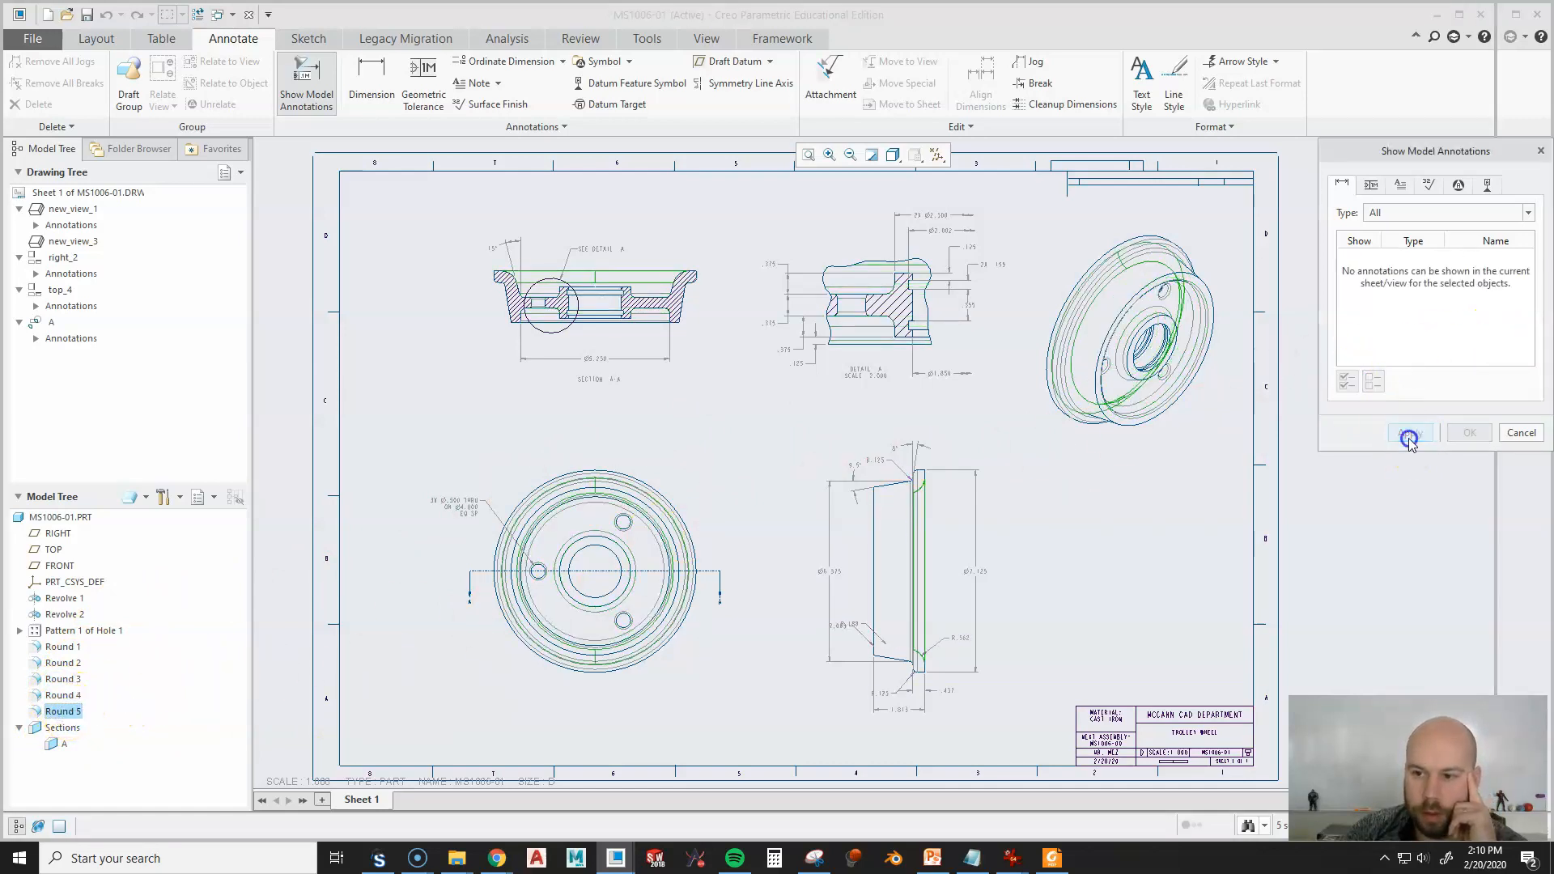
click(1525, 432)
click(756, 444)
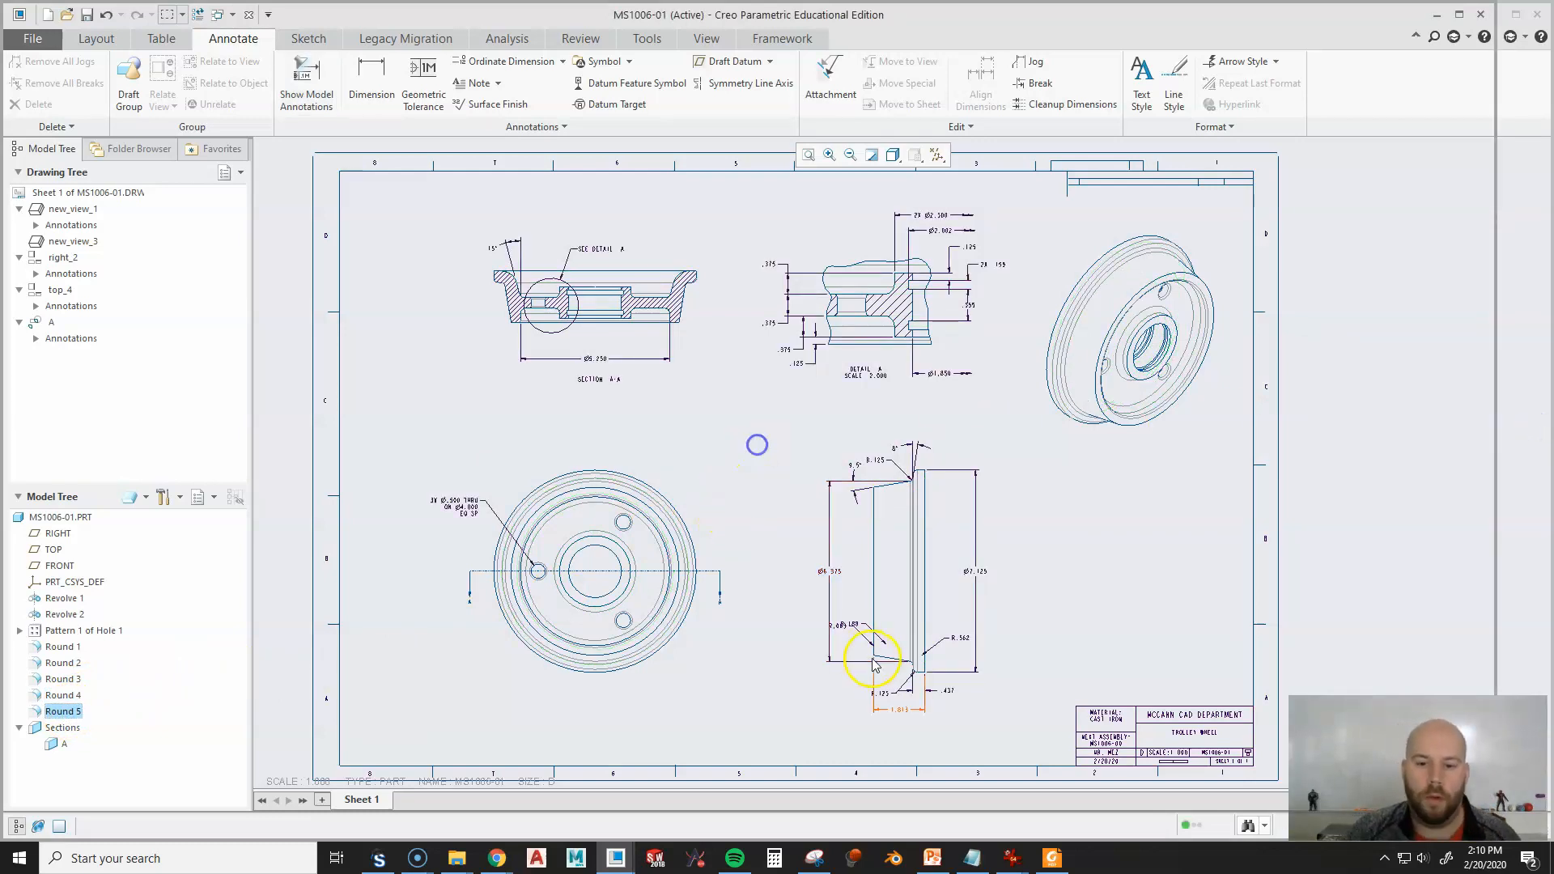
Move the upper R.125 dimension of the side view up and to the left, above the 9.5° angle.
scroll(873, 659, down, 2)
scroll(840, 620, up, 1)
middle_drag(805, 577, 704, 548)
scroll(786, 396, down, 1)
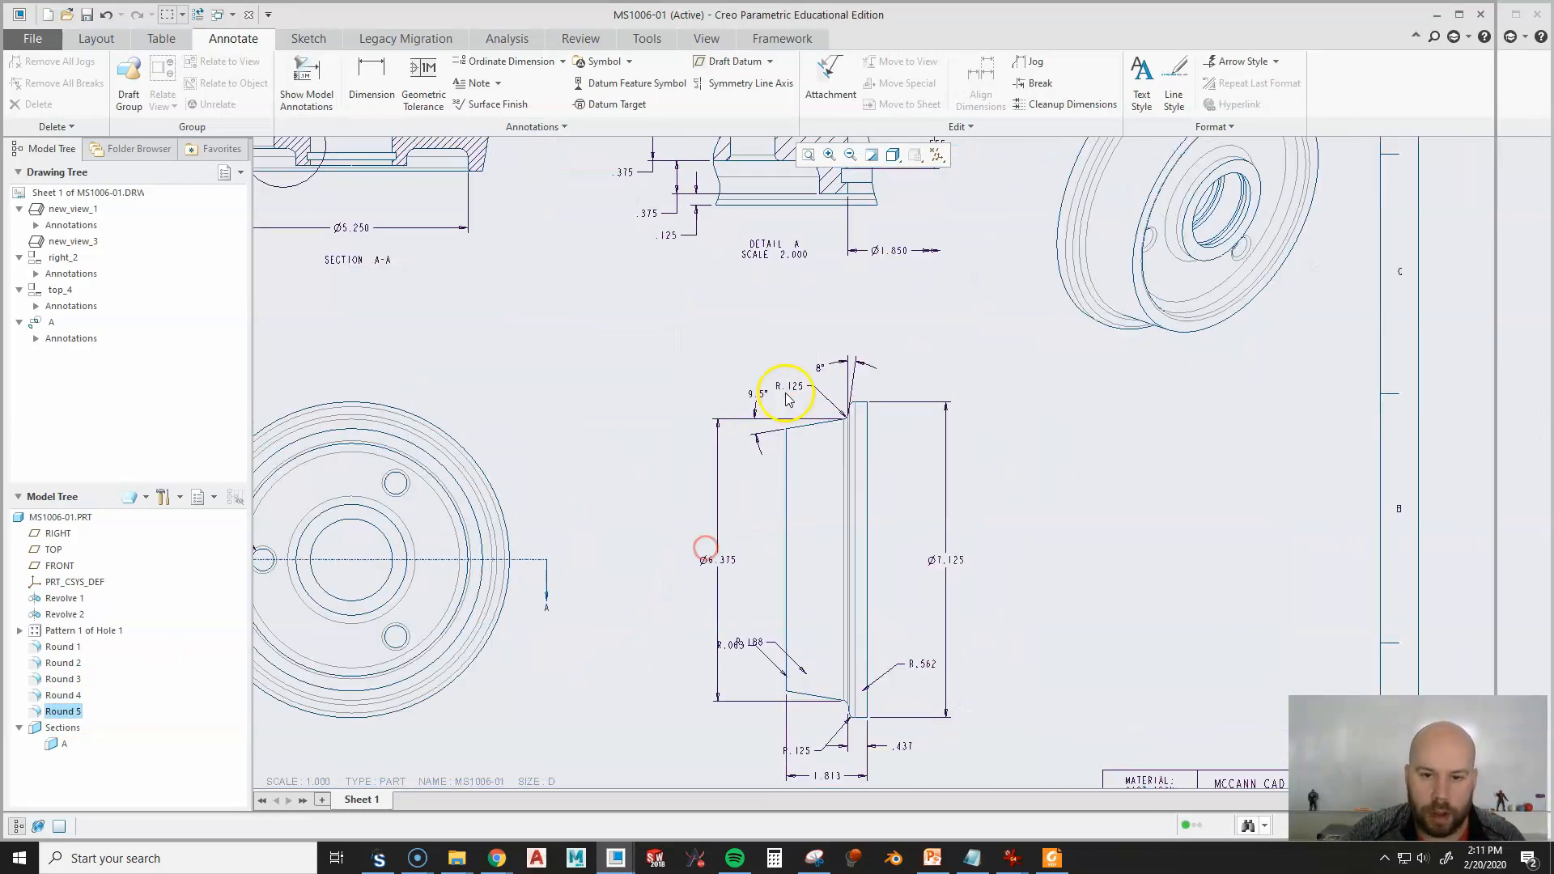
click(792, 388)
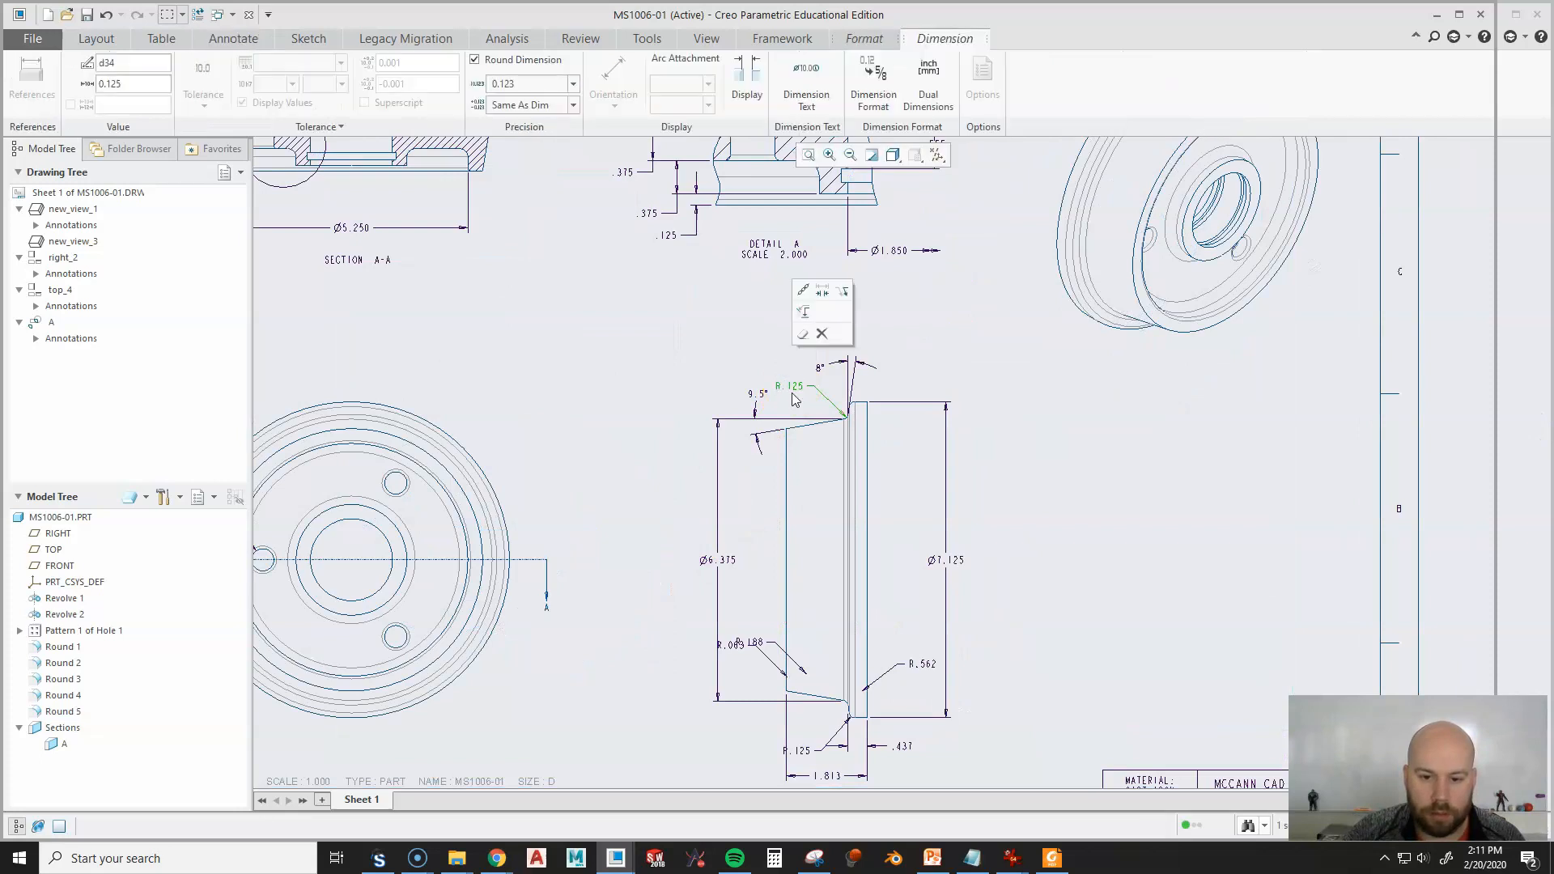
scroll(820, 431, down, 2)
middle_drag(792, 347, 837, 418)
drag(815, 418, 735, 378)
click(506, 346)
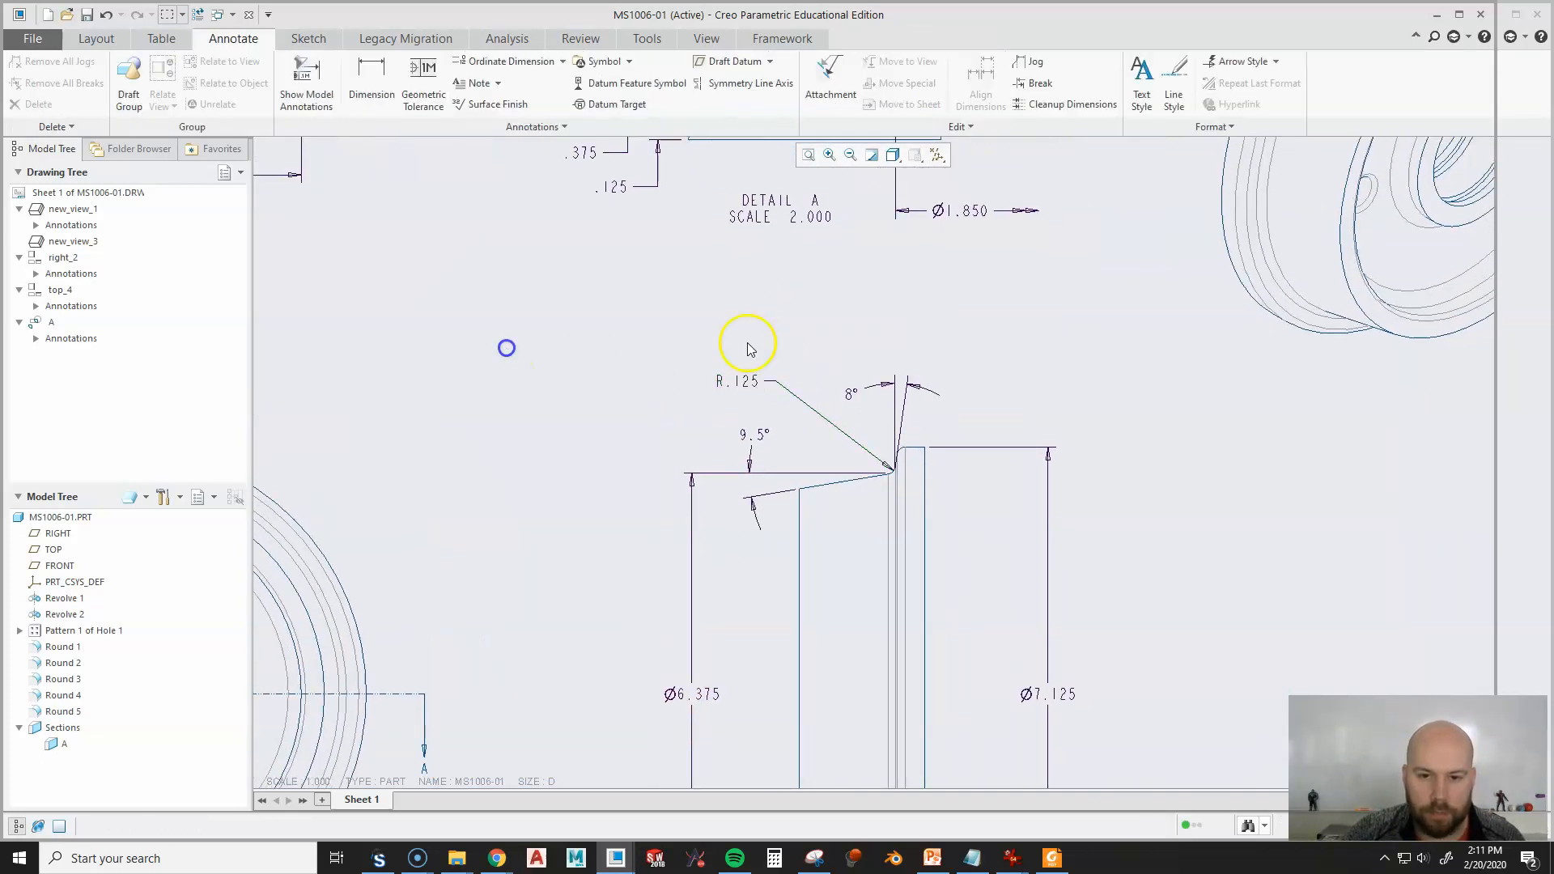
Place the 8° text on the right of its witness lines, shift 9.5° slightly left, and bring R.125 closer to its fillet.
click(850, 397)
drag(850, 395, 951, 380)
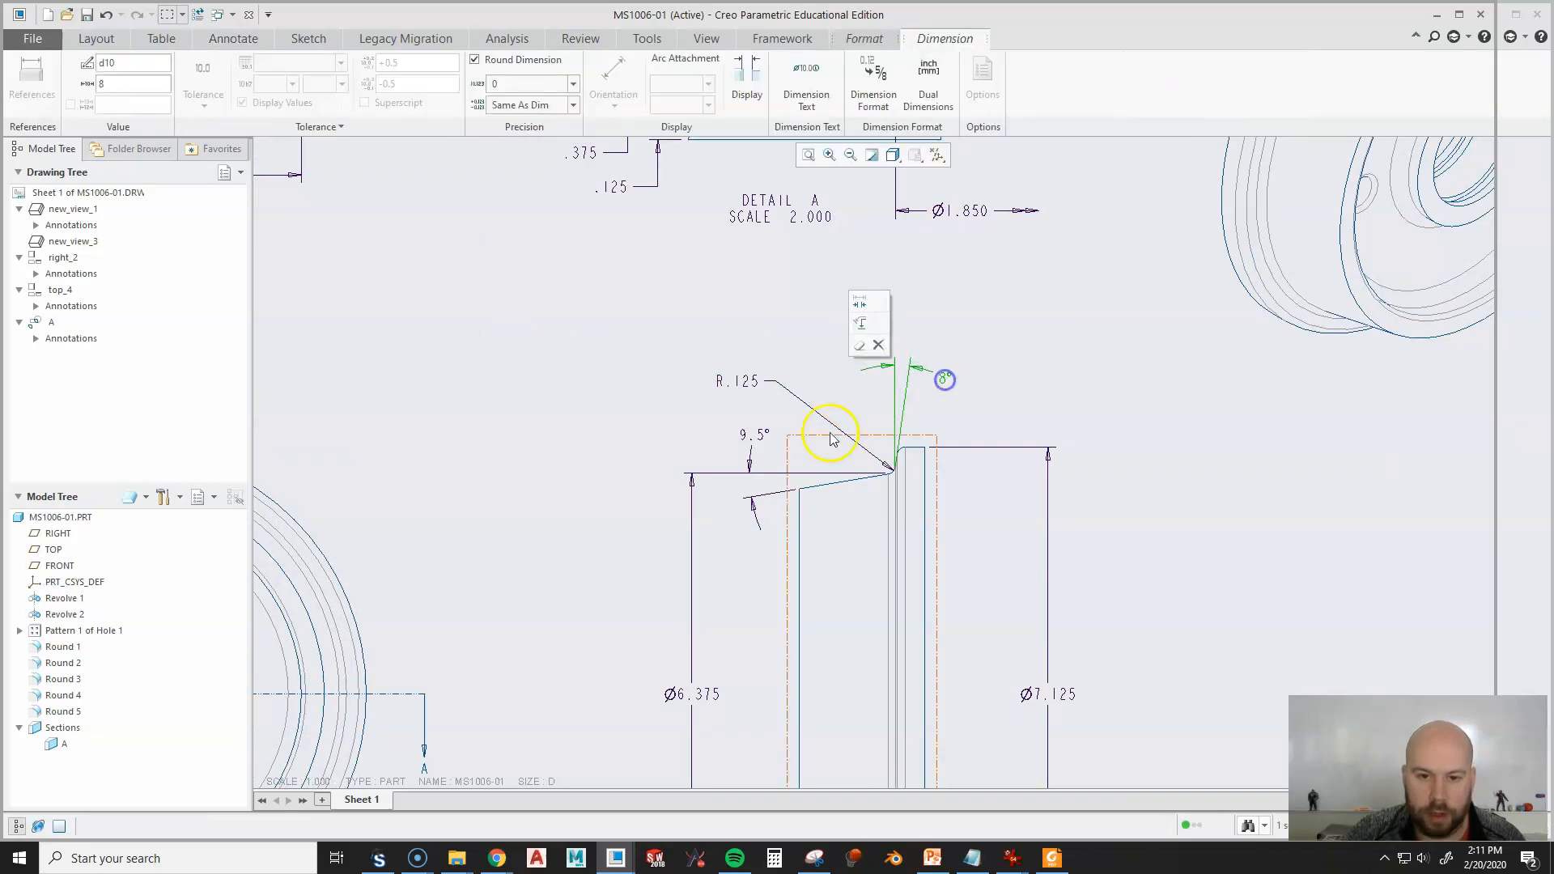
drag(760, 441, 749, 437)
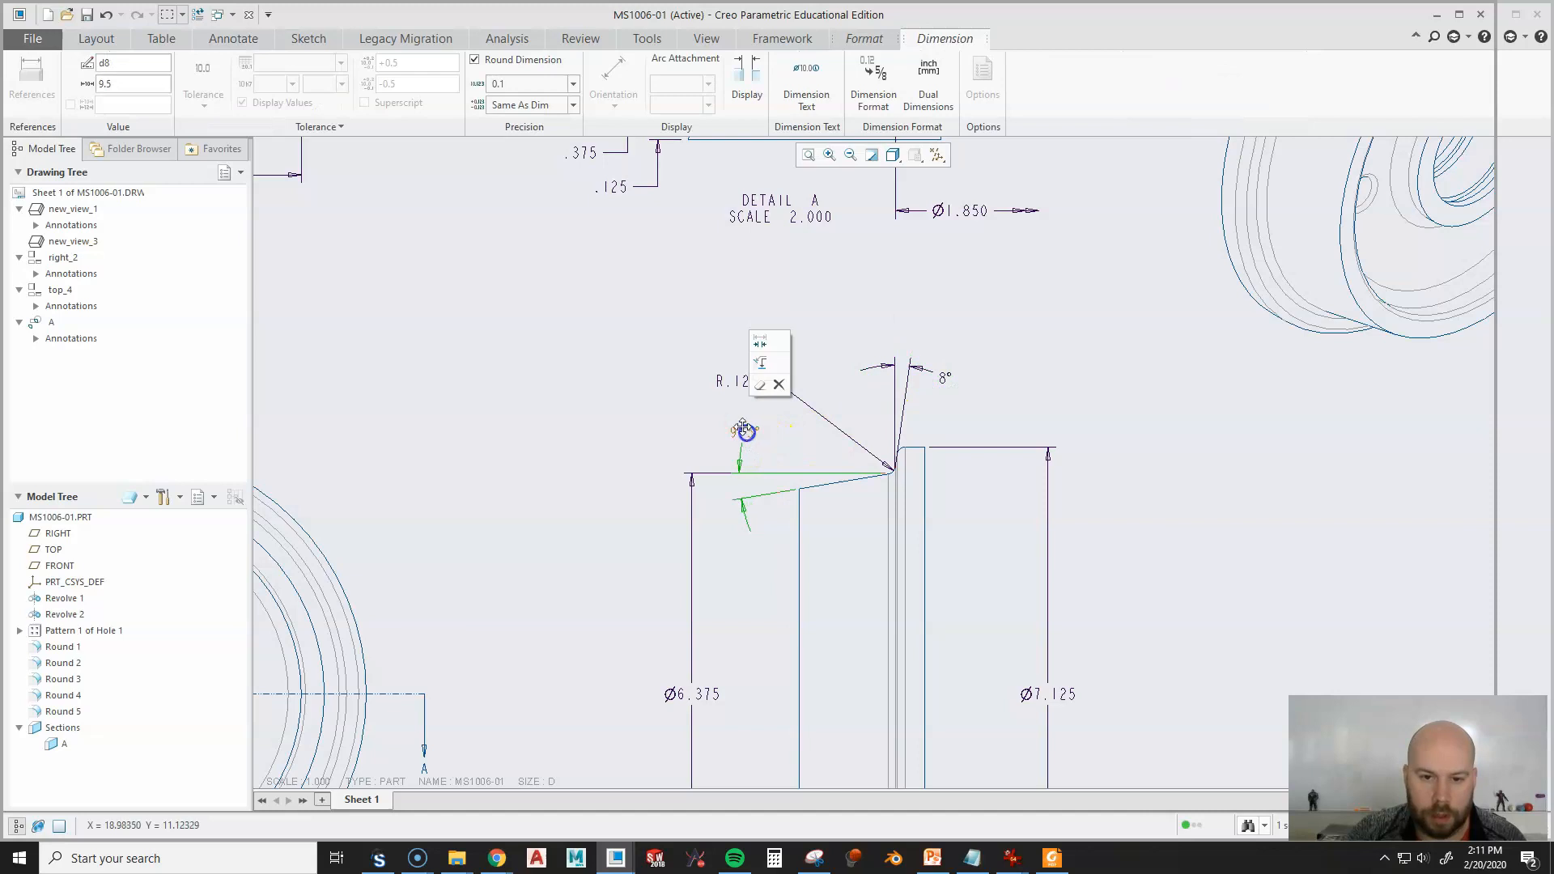
click(730, 383)
drag(741, 383, 798, 398)
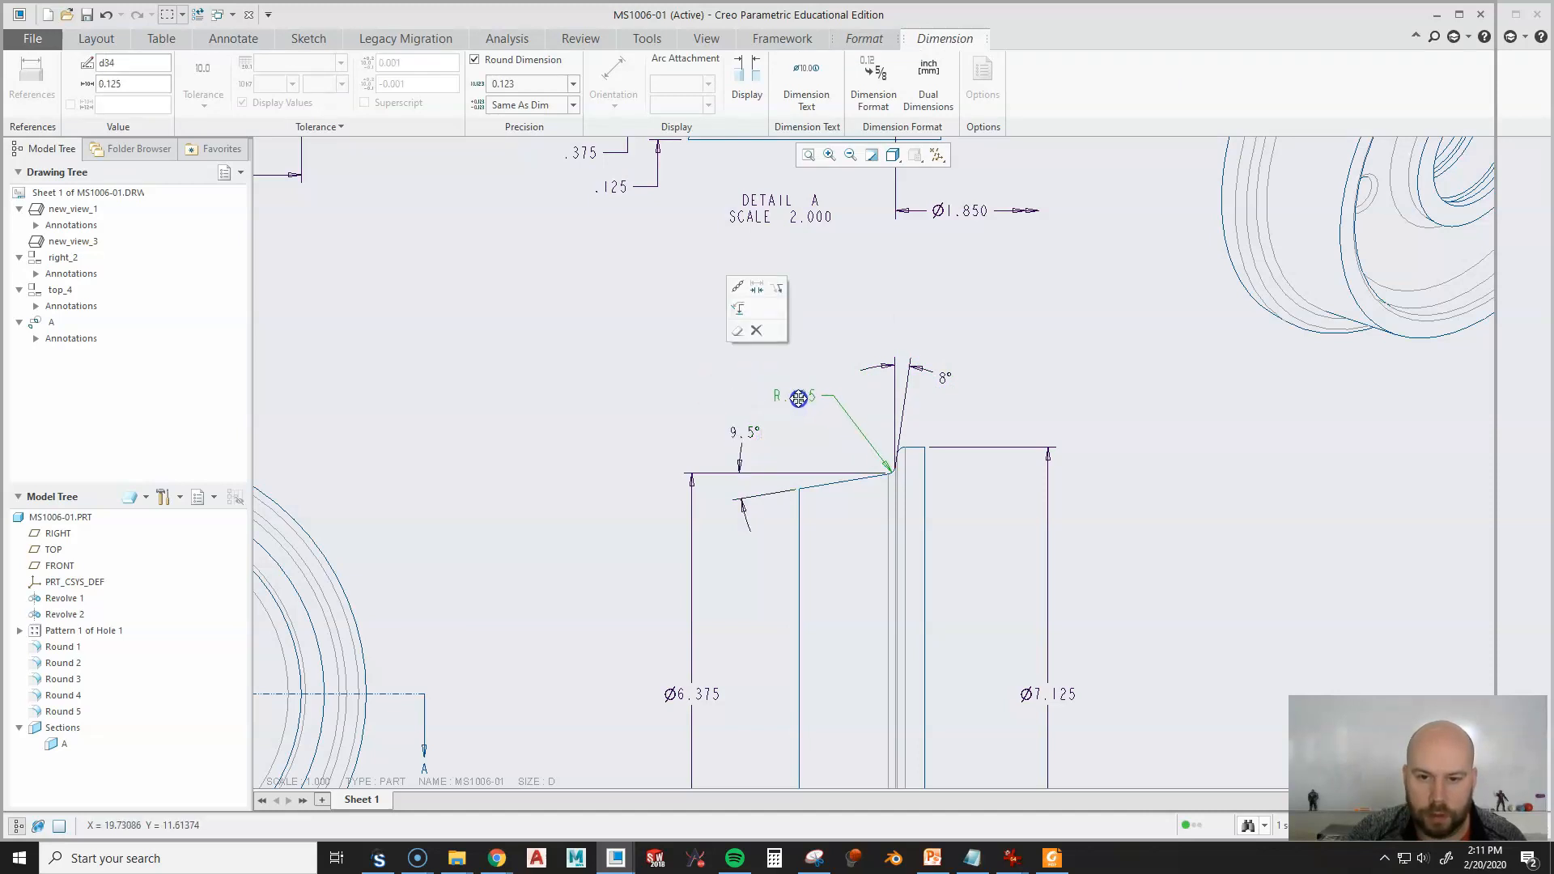
click(634, 357)
Transfer the R.562, R.188 and R.063 dimensions from the side view to the SECTION A-A view.
scroll(503, 297, up, 2)
middle_drag(947, 606, 974, 397)
scroll(835, 500, down, 2)
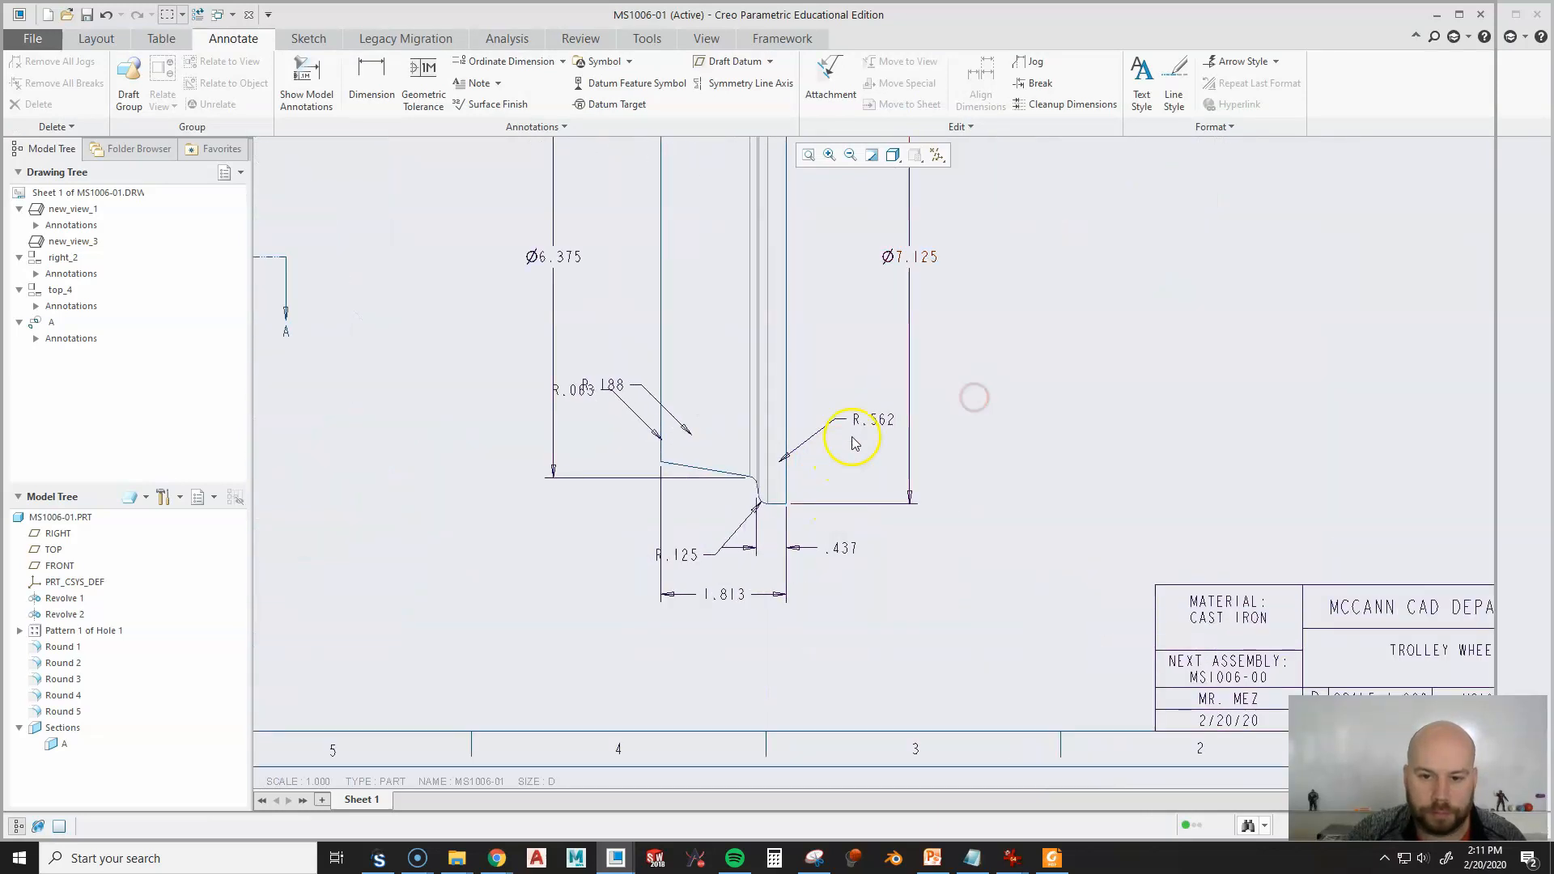
click(686, 420)
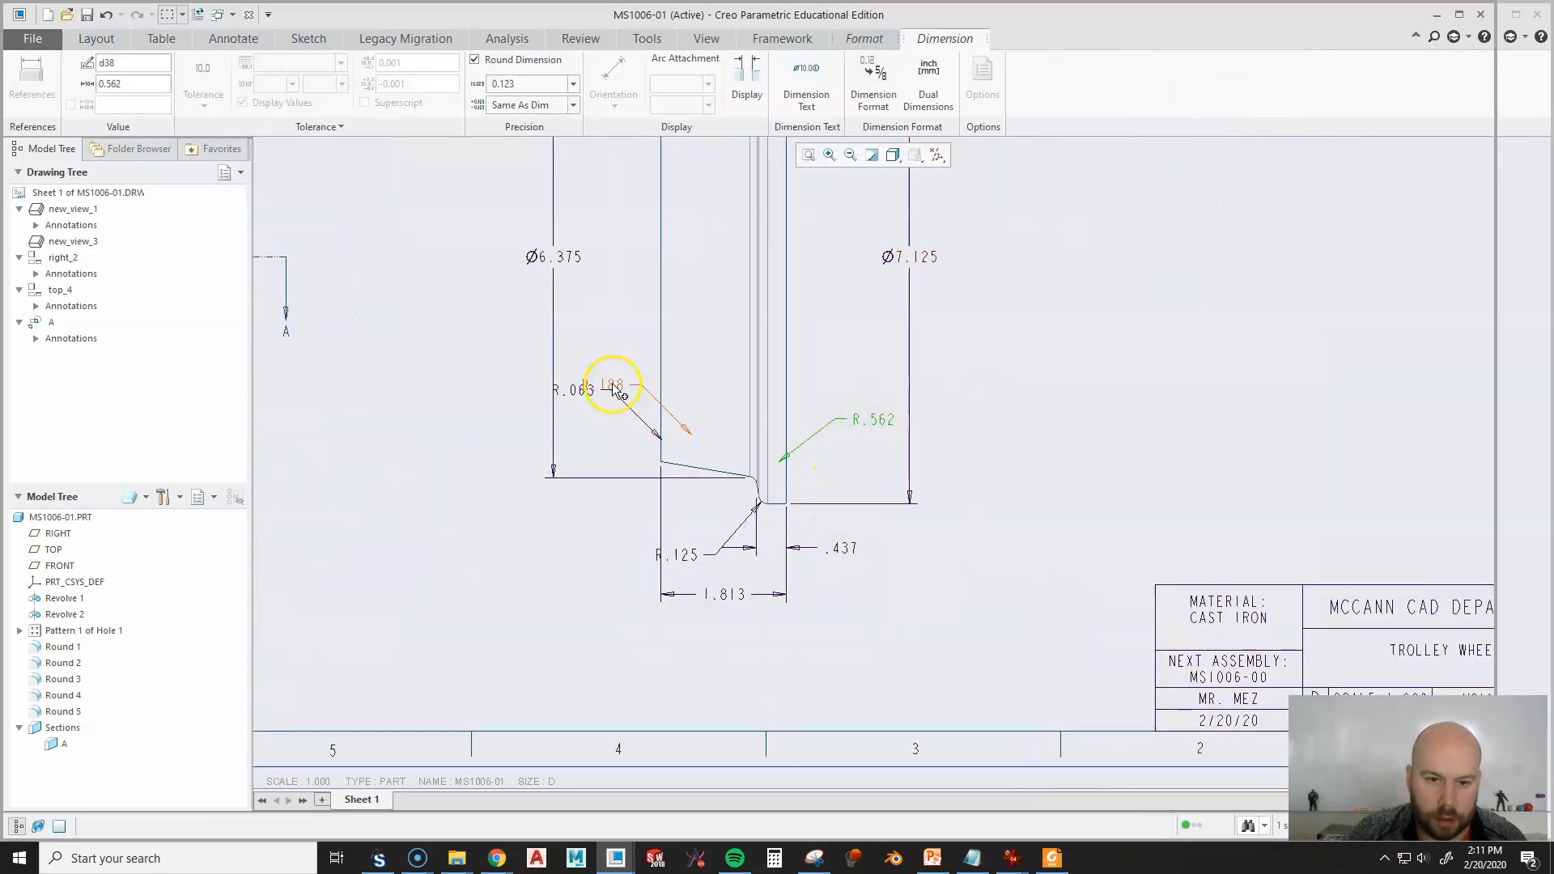
ctrl+click(564, 391)
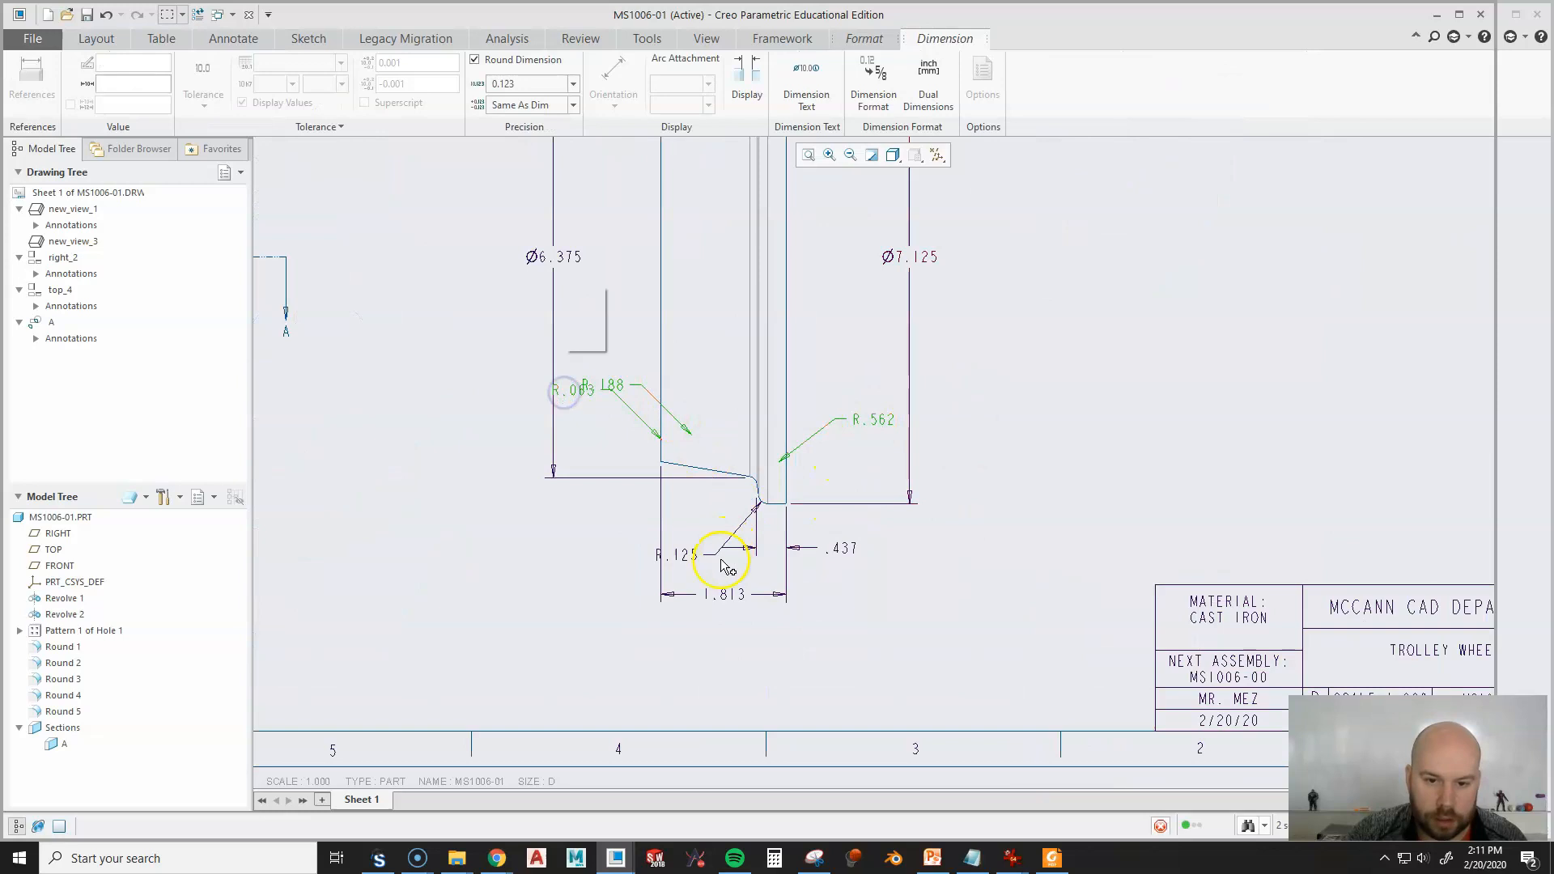
scroll(934, 680, up, 3)
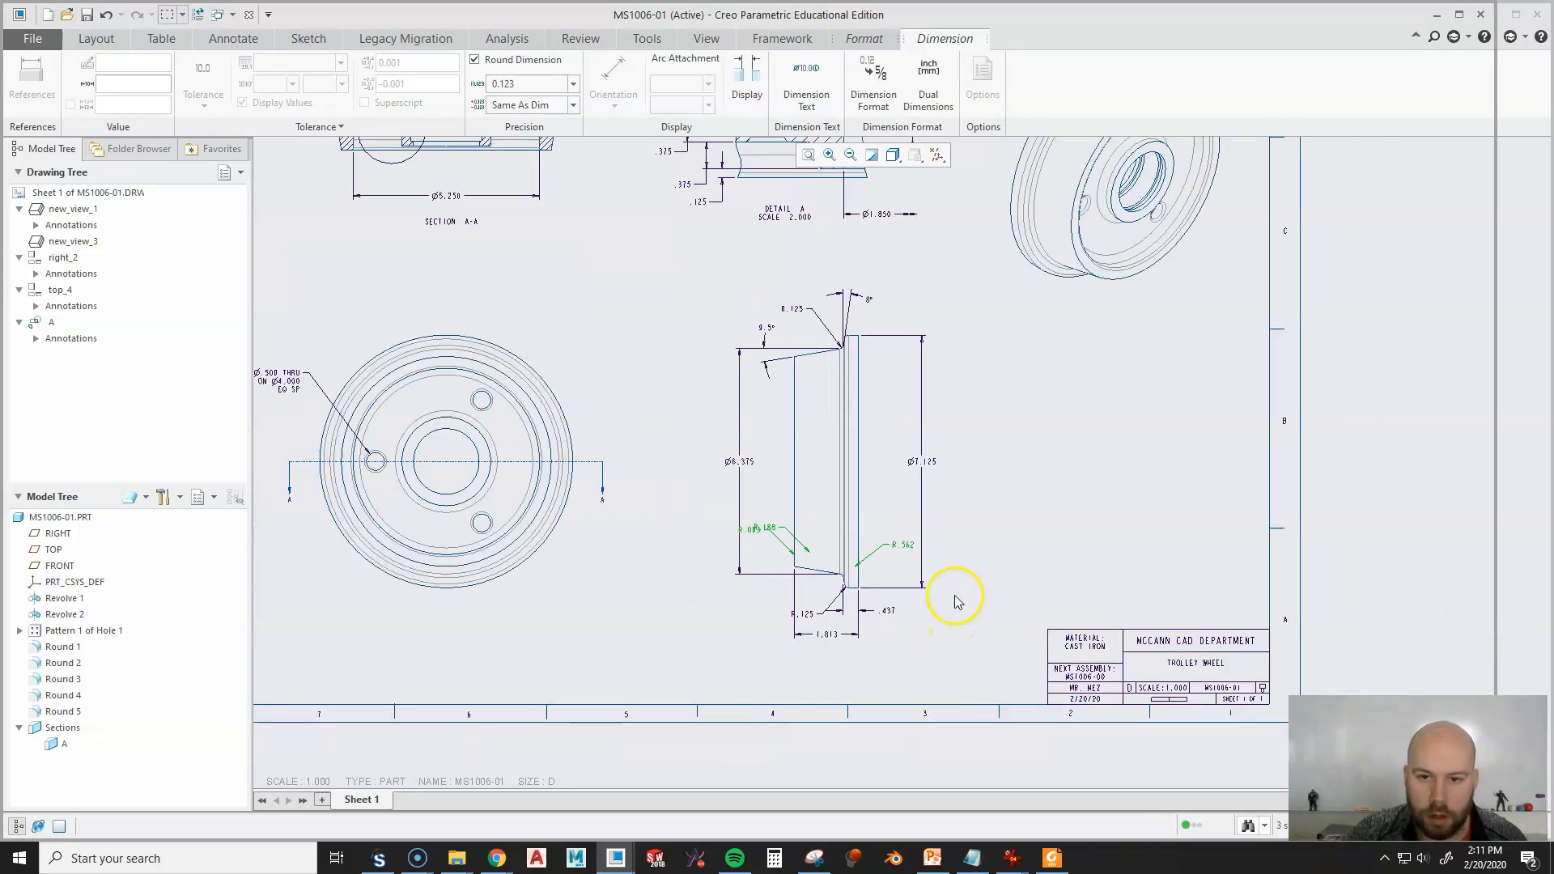
right_click(983, 547)
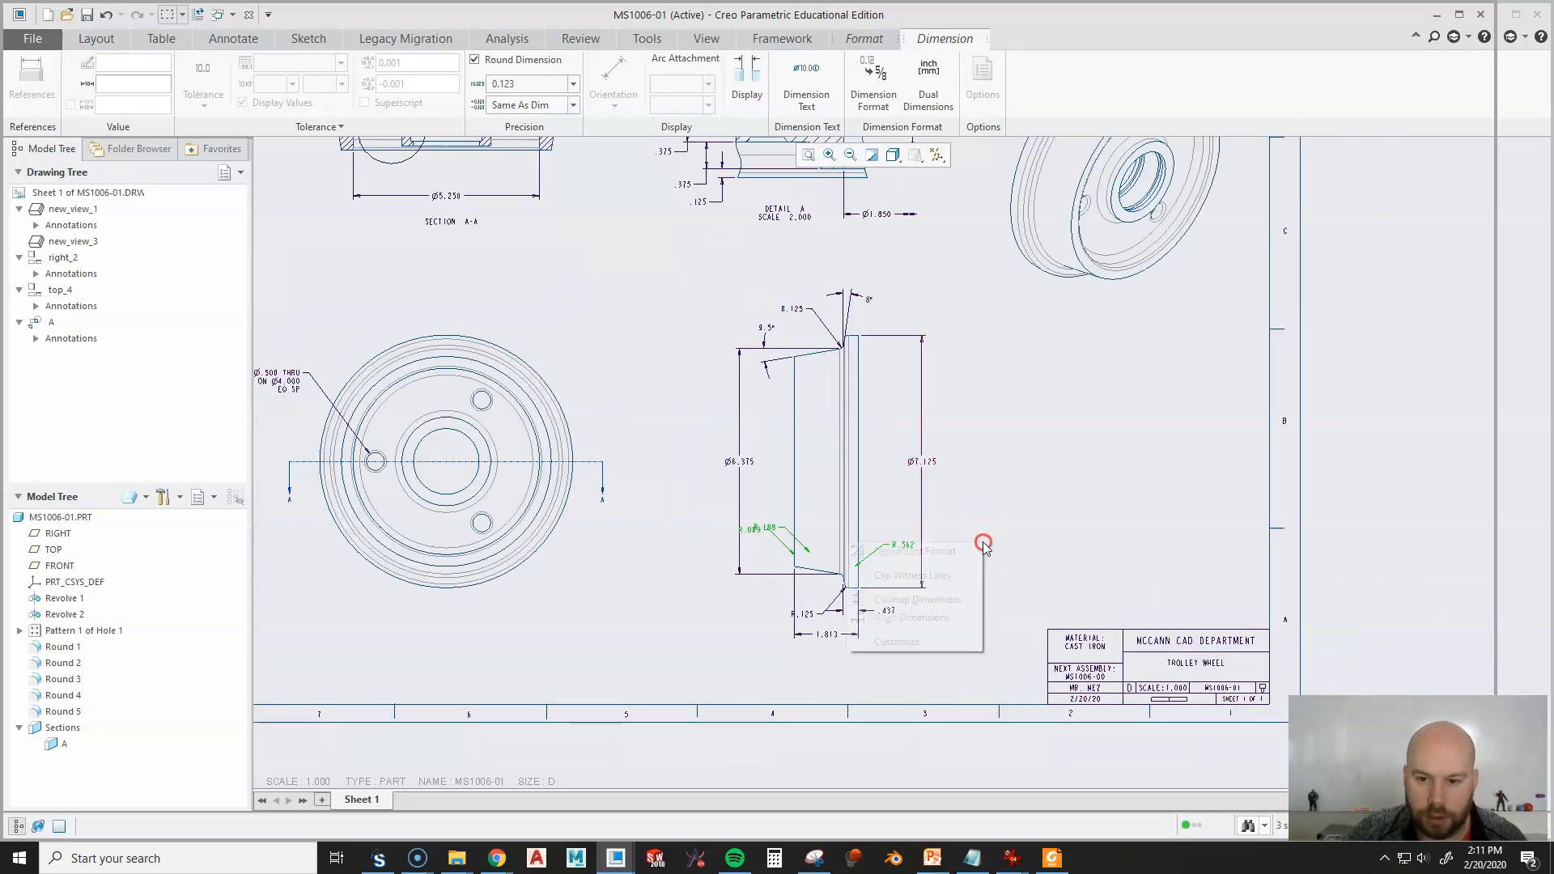
click(858, 492)
scroll(997, 577, up, 2)
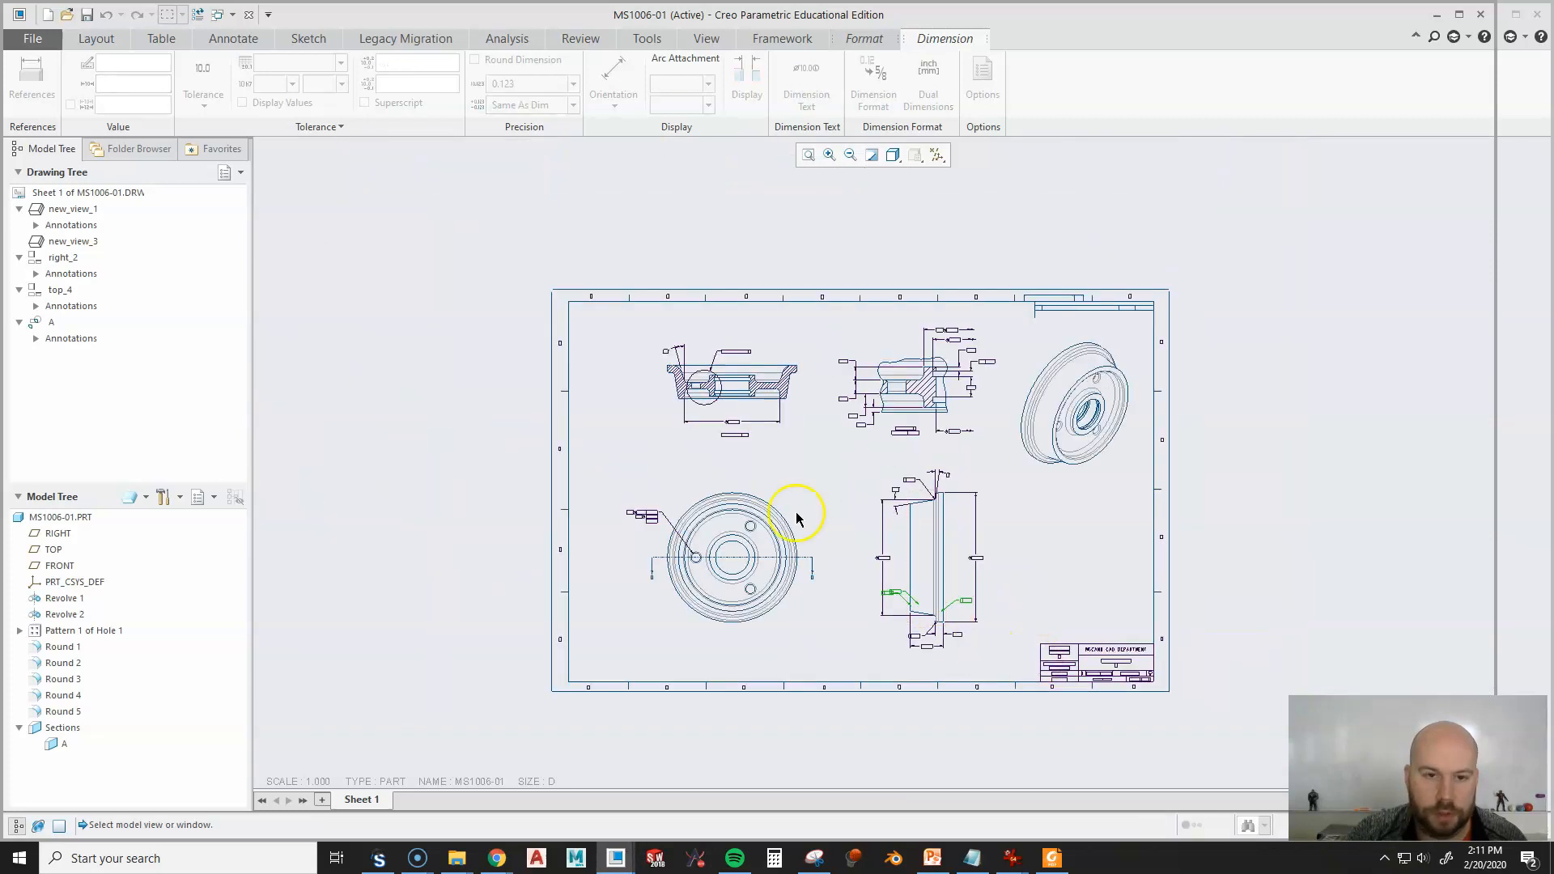
click(750, 394)
scroll(752, 380, down, 5)
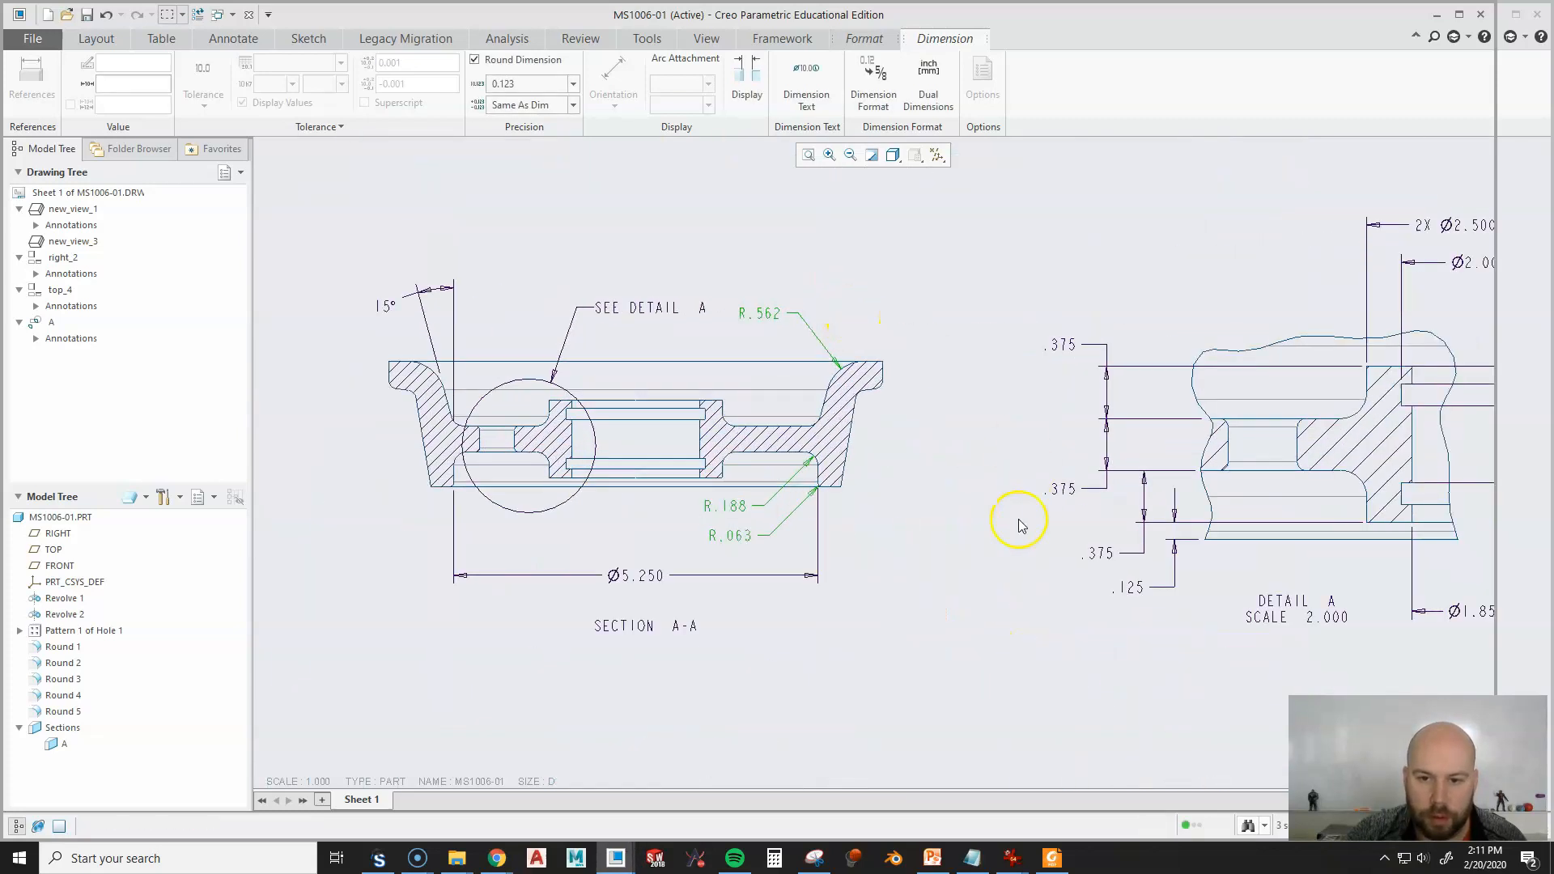
click(964, 540)
Raise the SEE DETAIL A note above the section view and lower the R.562 dimension slightly.
scroll(931, 558, down, 3)
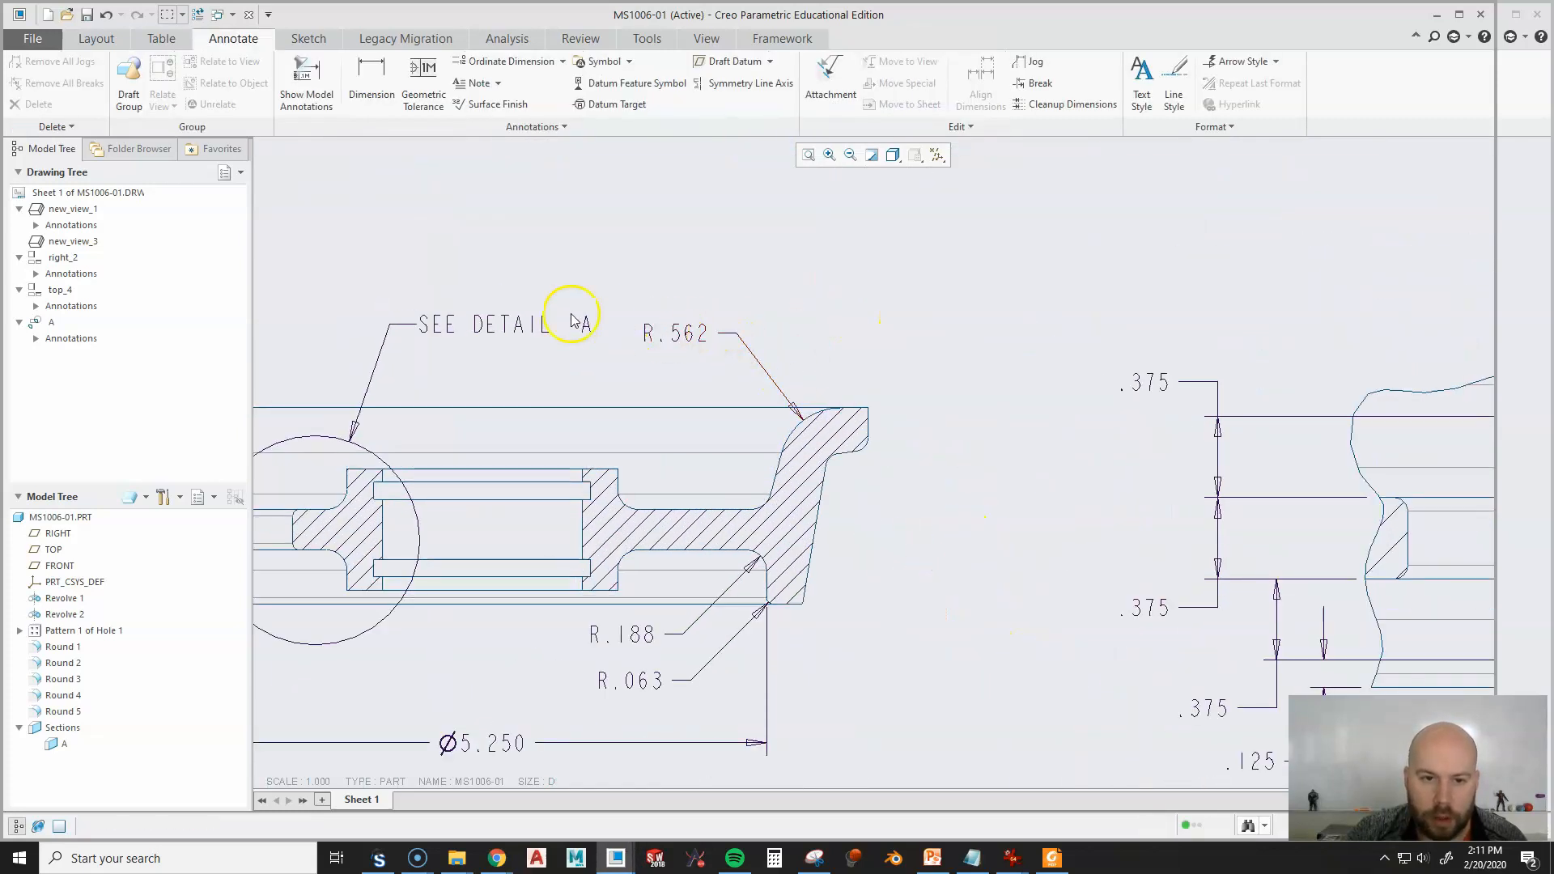
click(526, 328)
drag(526, 328, 532, 252)
click(672, 333)
drag(676, 333, 676, 354)
Space out the lower radius dimensions of the section view by moving R.063 down and R.188 slightly left.
mouse_move(928, 706)
middle_down()
mouse_move(961, 608)
mouse_move(1065, 567)
middle_up()
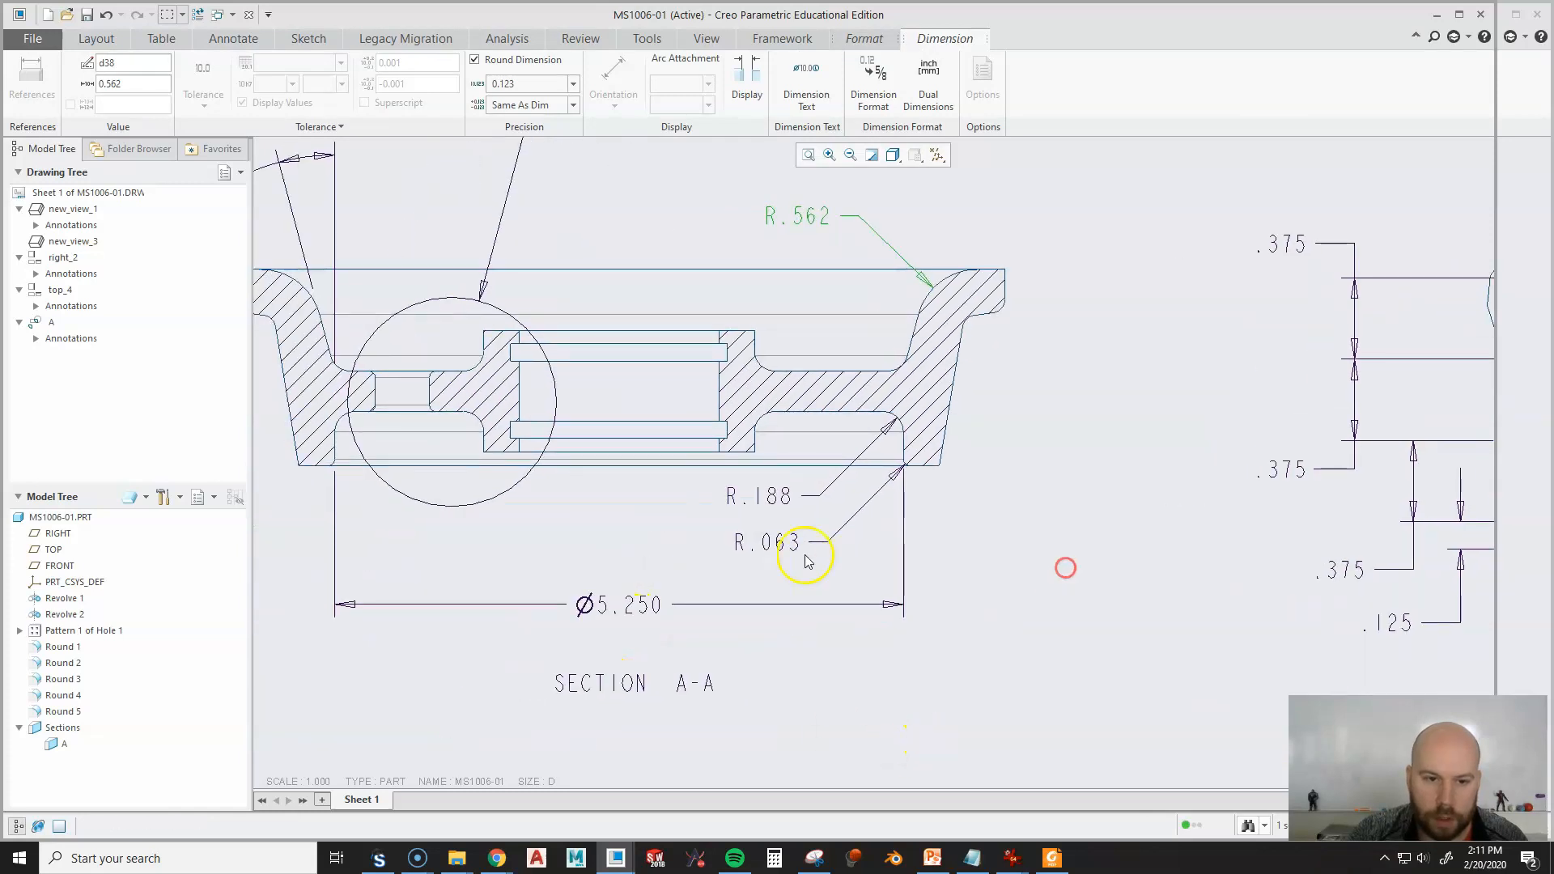
click(765, 544)
drag(772, 544, 782, 558)
drag(759, 495, 747, 500)
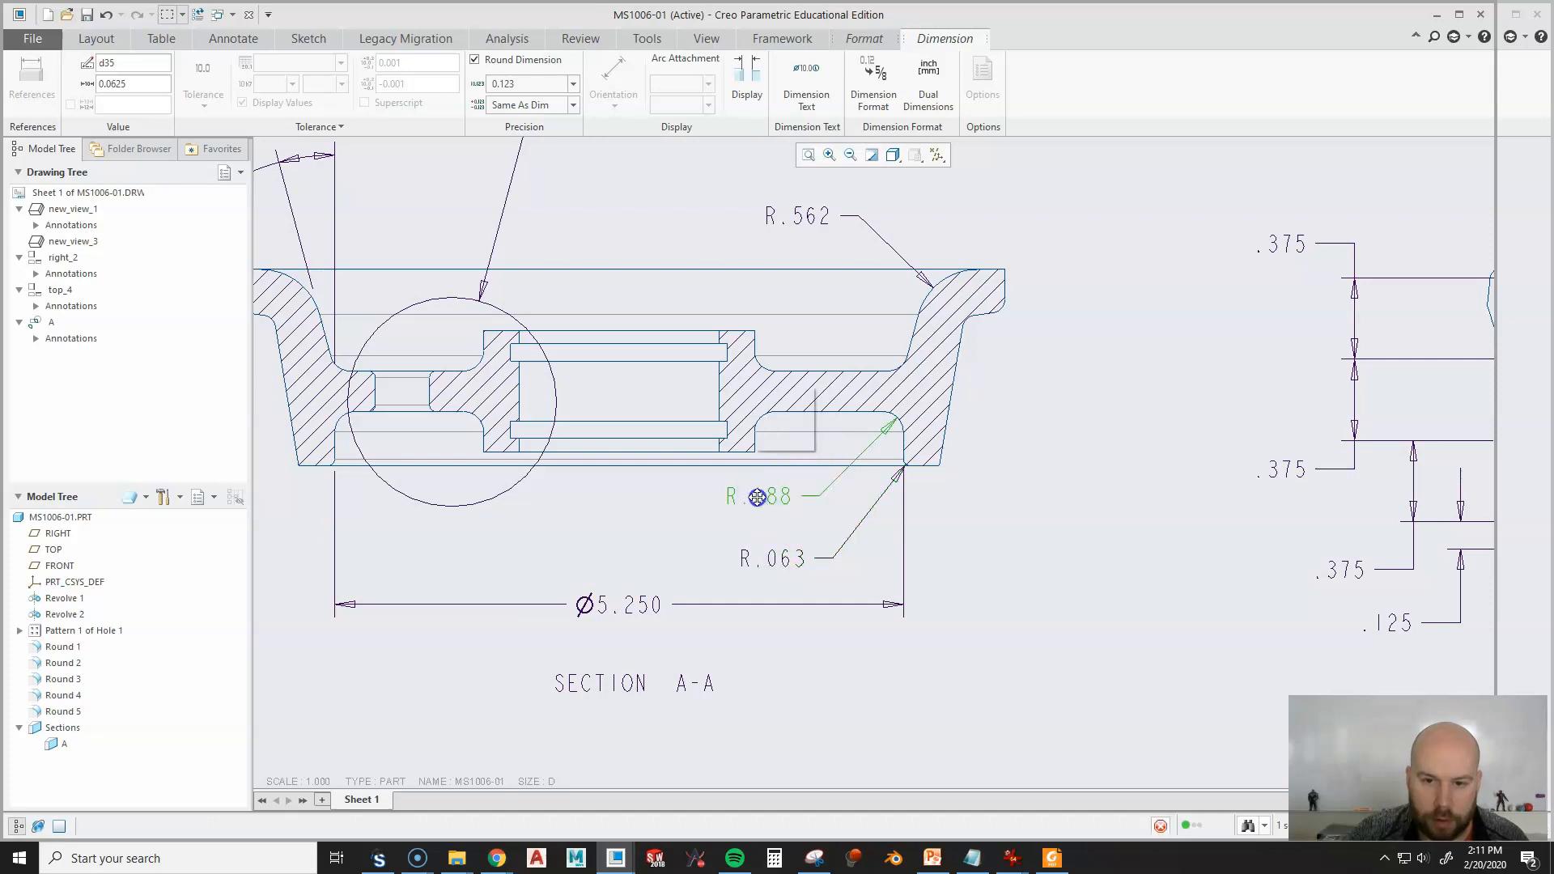
click(1007, 539)
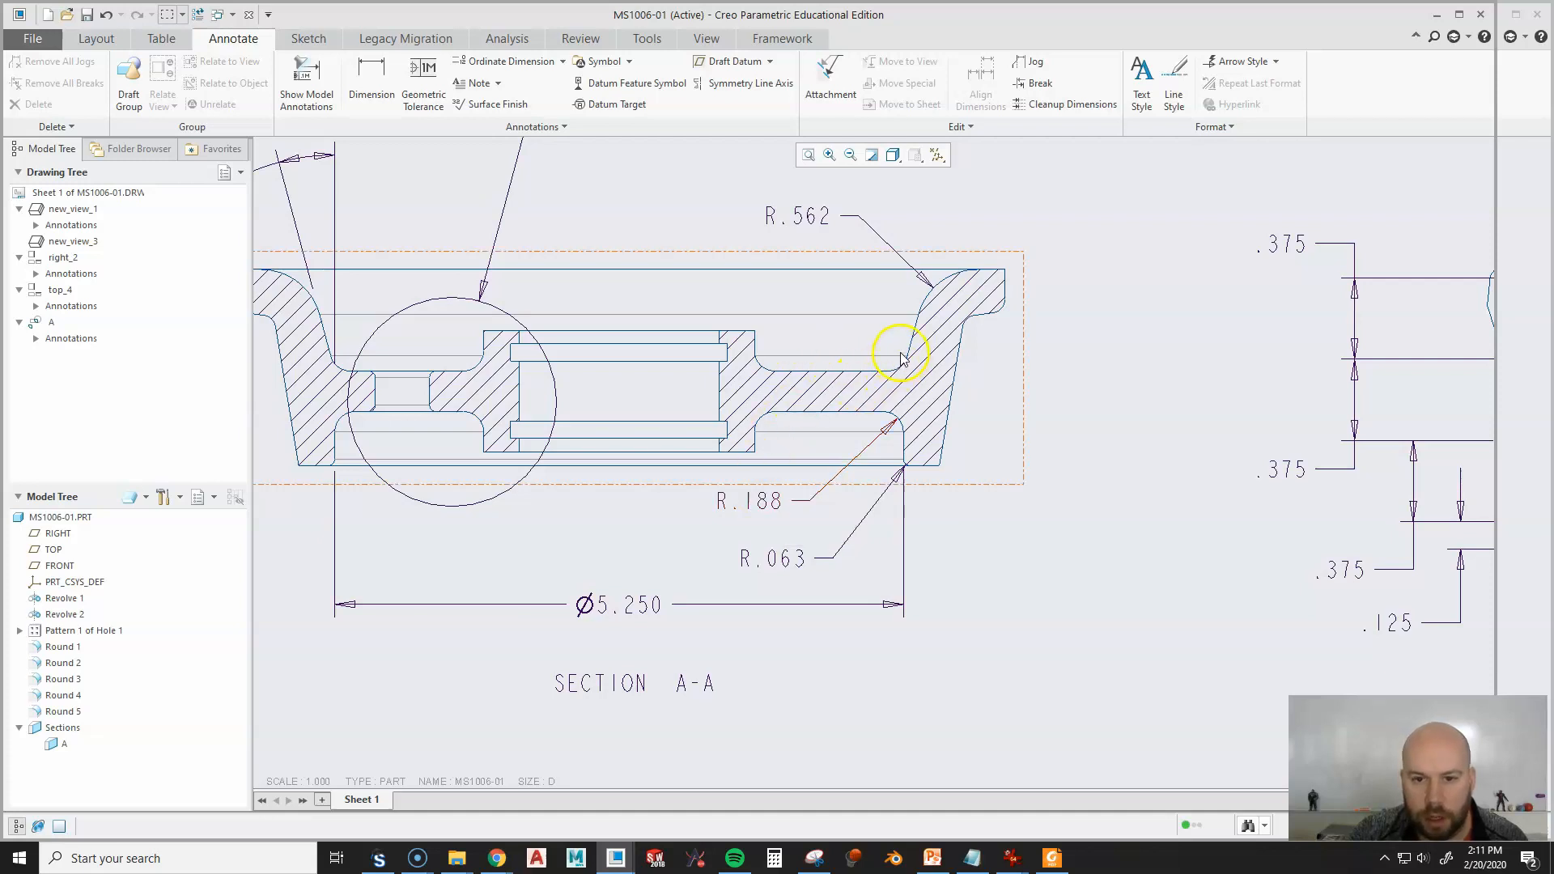
Set the R.188 dimension's text to "4X @D" in the section view.
click(757, 503)
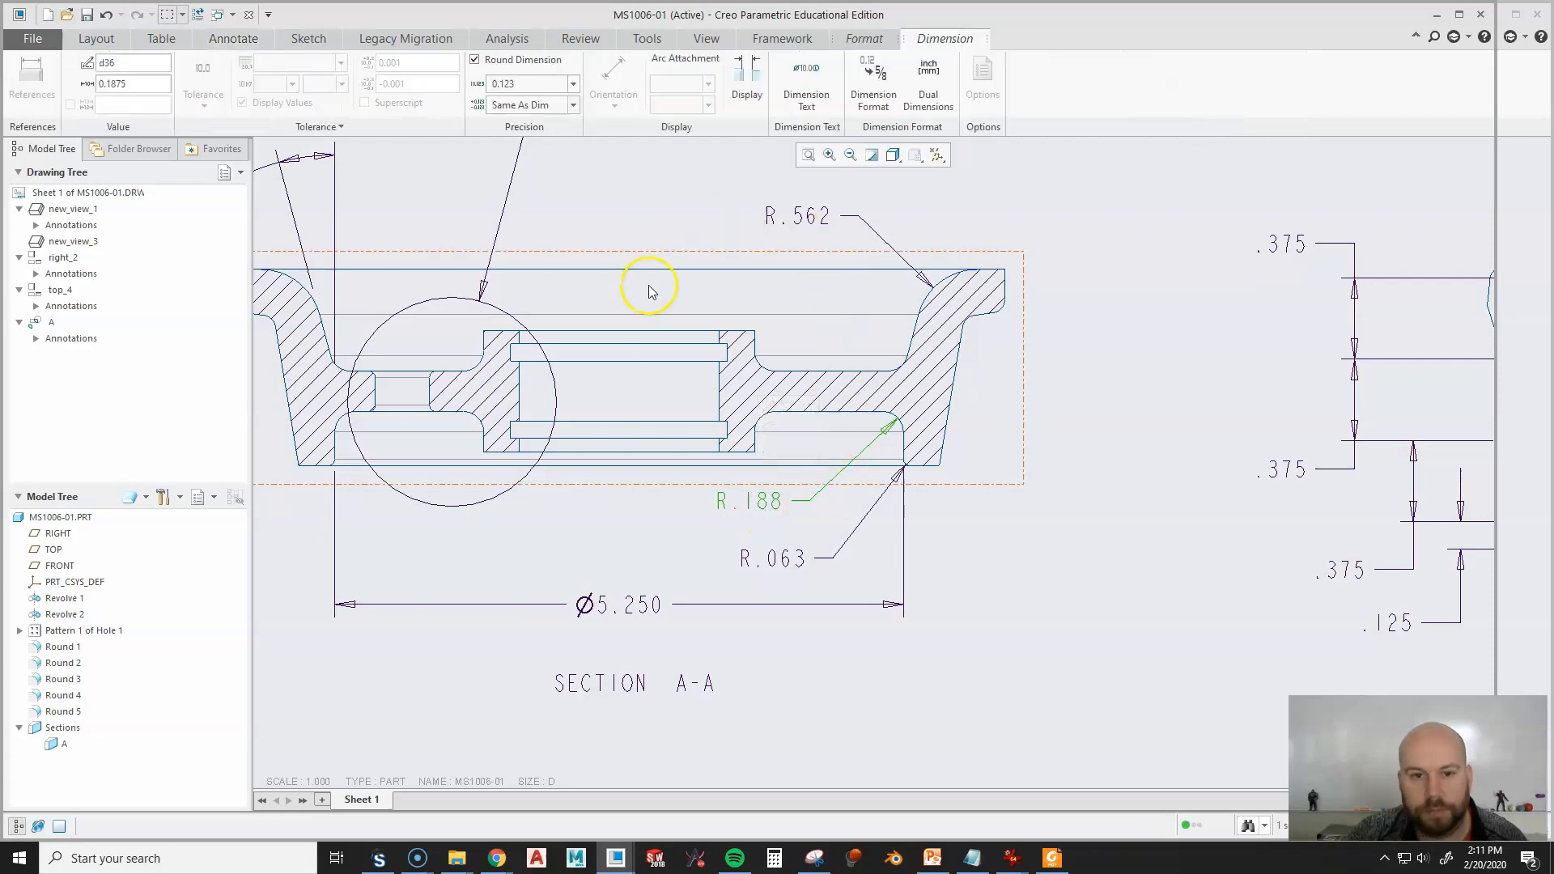
click(809, 100)
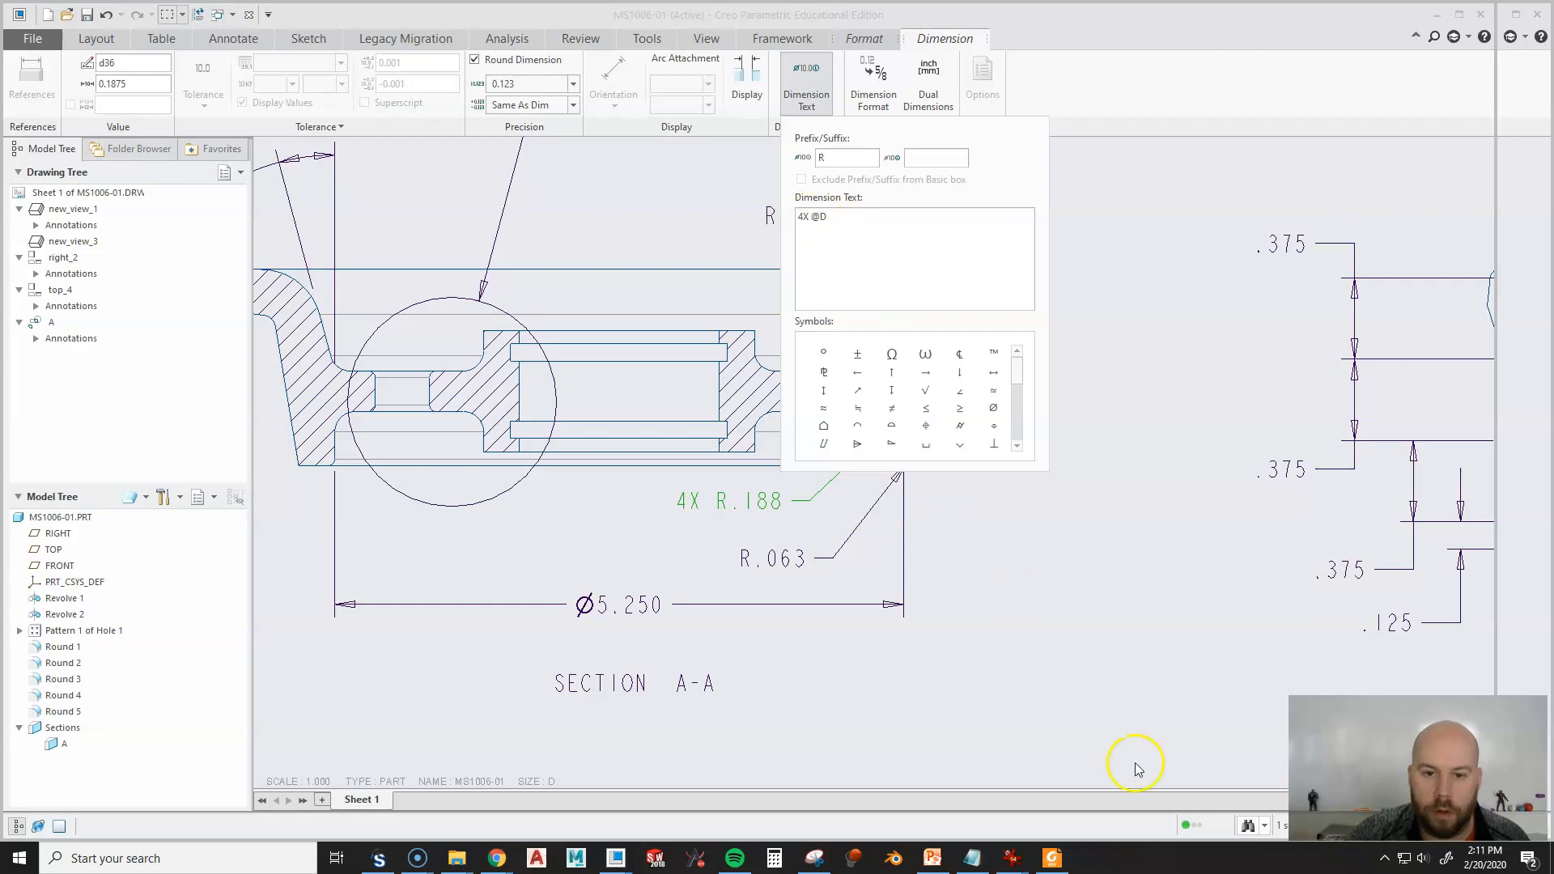
click(1114, 664)
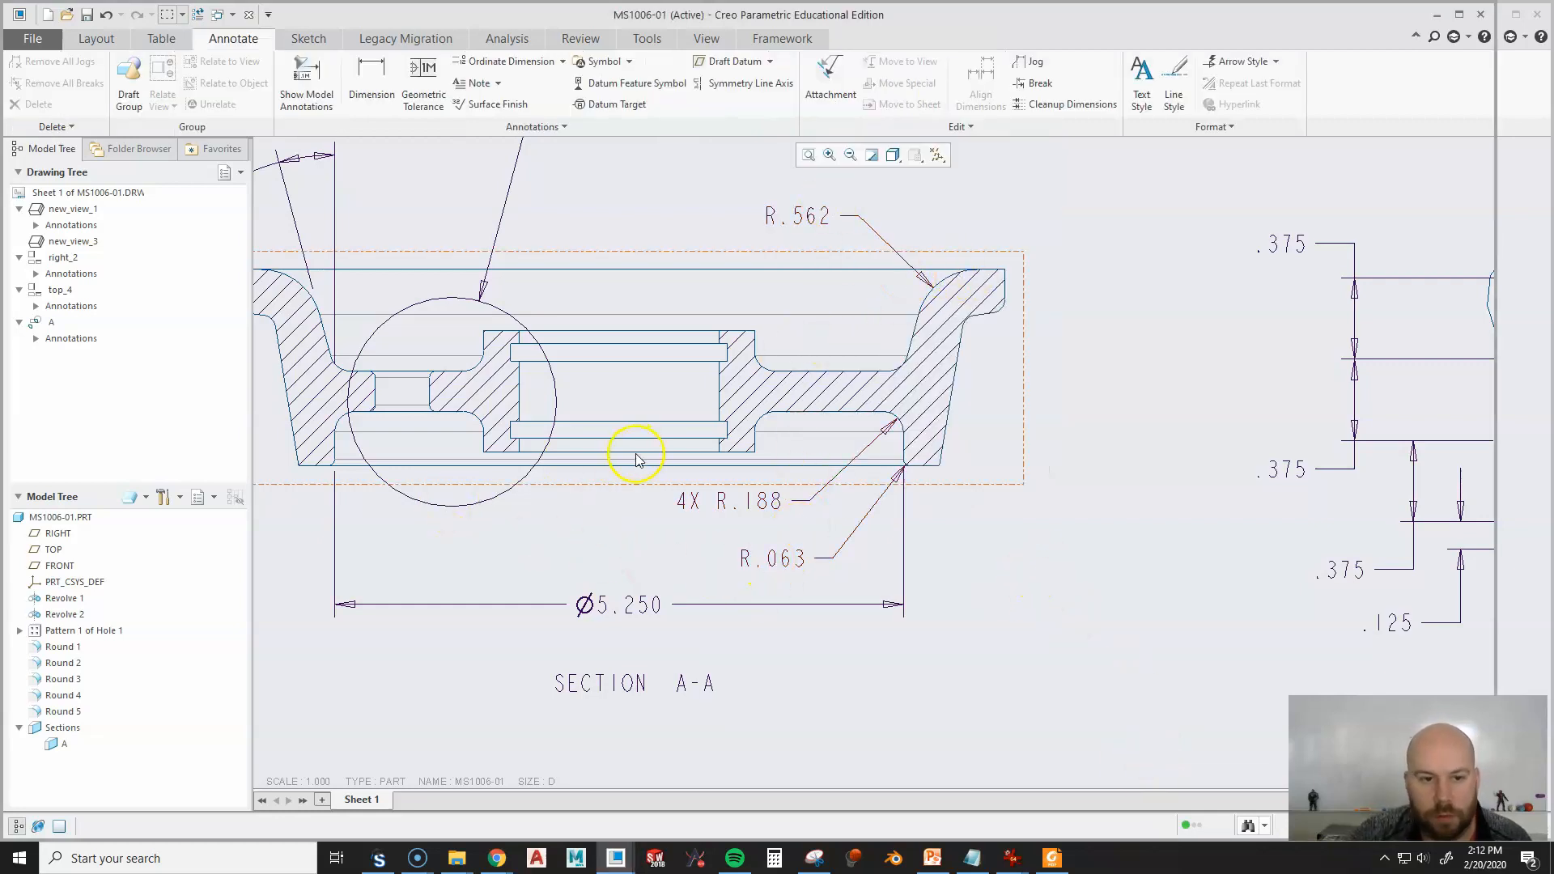
Reattach the lower R.125 dimension of the side view to the rounded corner at the flange's upper end.
scroll(724, 490, down, 3)
middle_drag(836, 638, 460, 287)
middle_drag(1244, 697, 1178, 539)
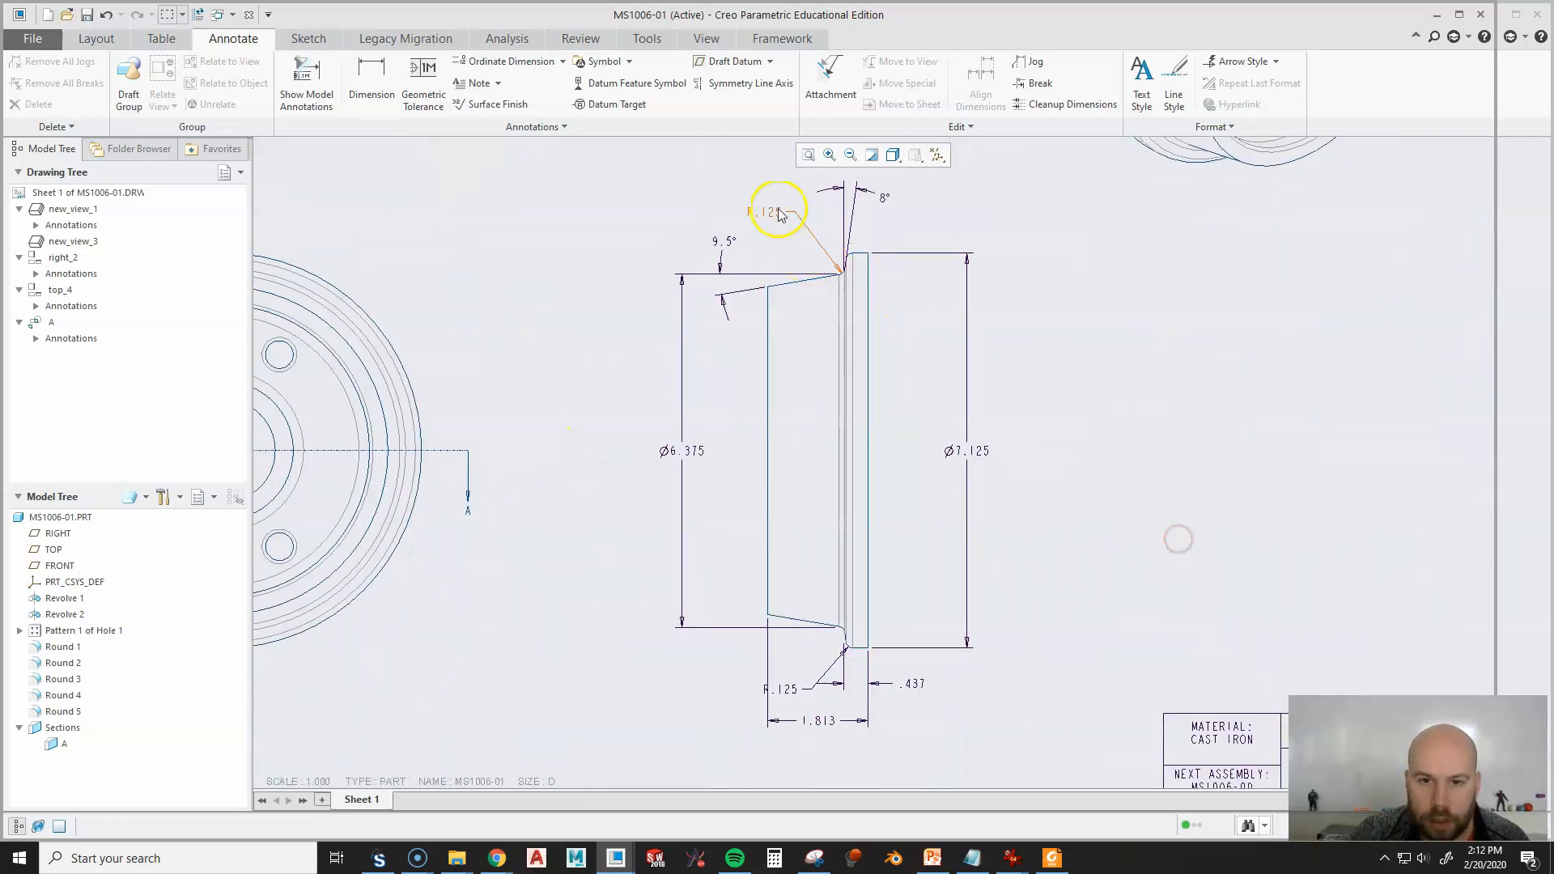
click(782, 694)
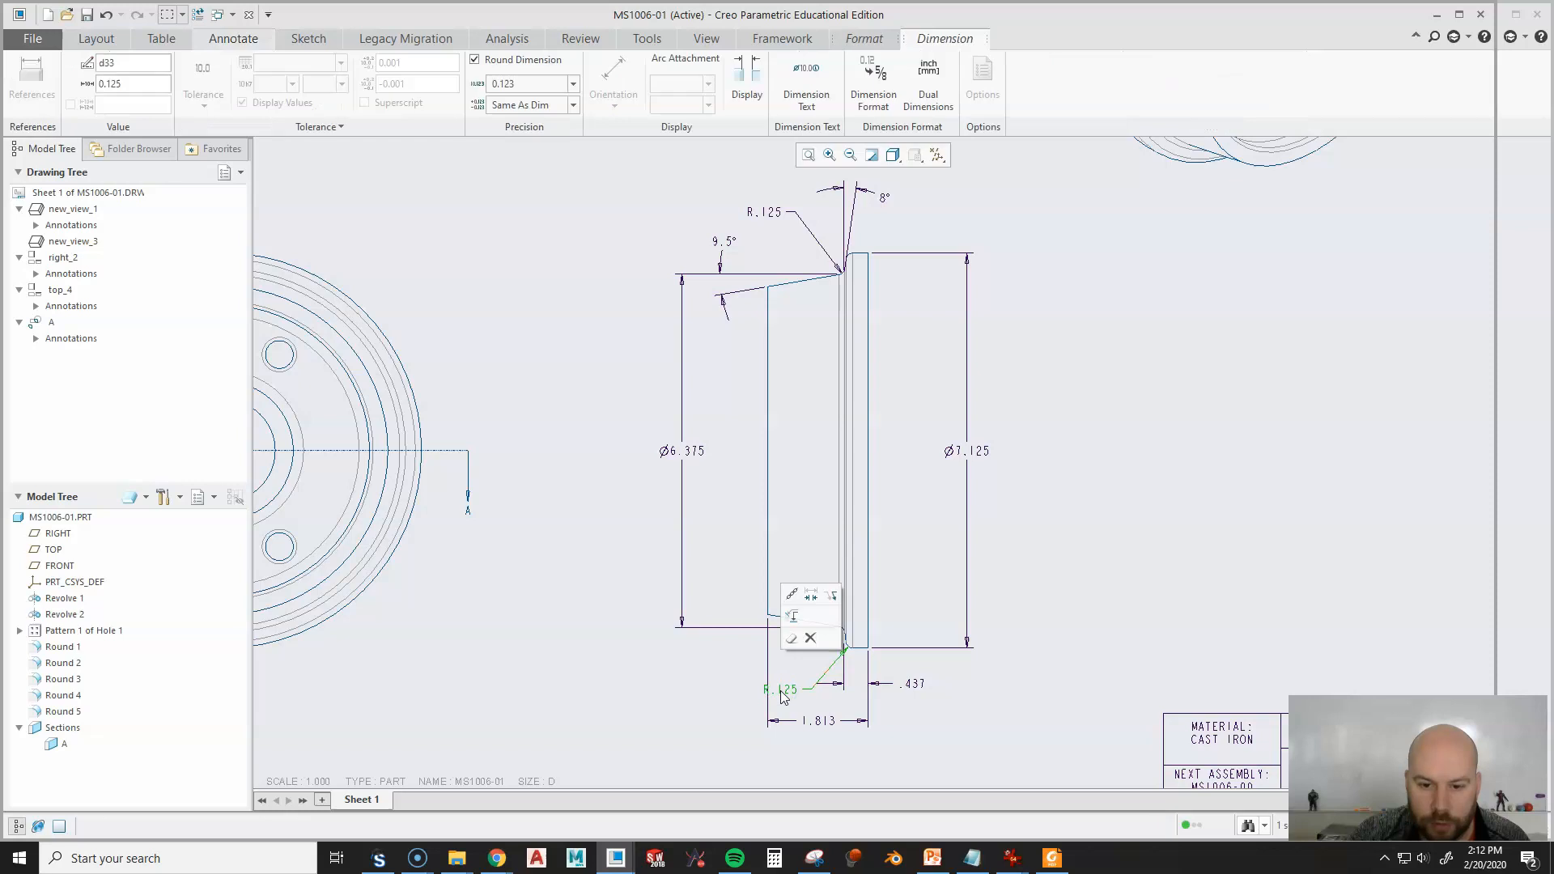
click(795, 600)
scroll(842, 243, down, 3)
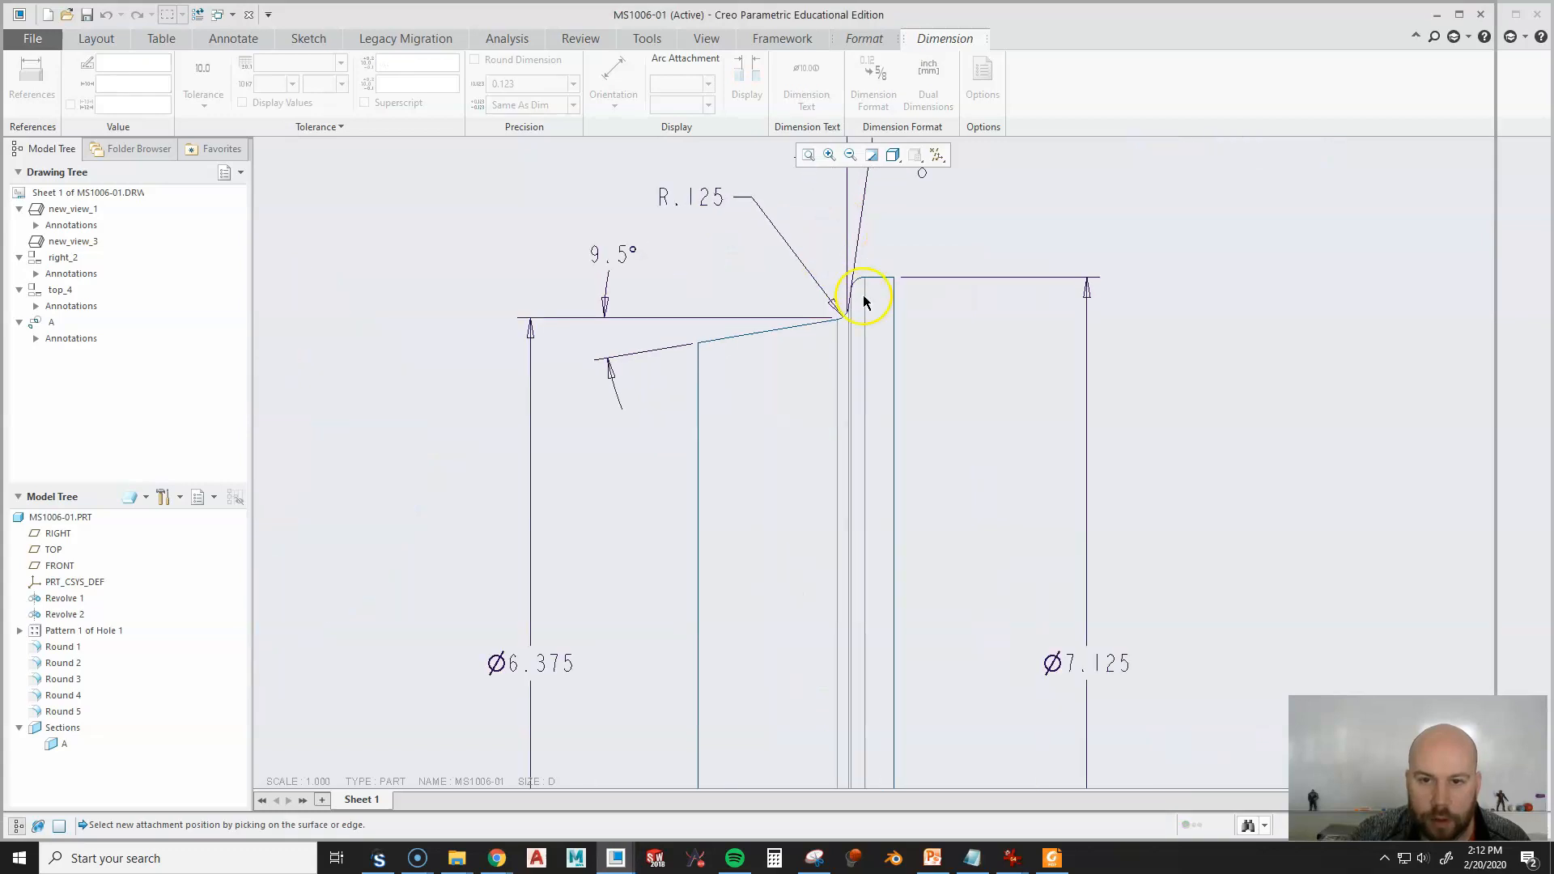
click(853, 283)
middle_drag(870, 271, 947, 469)
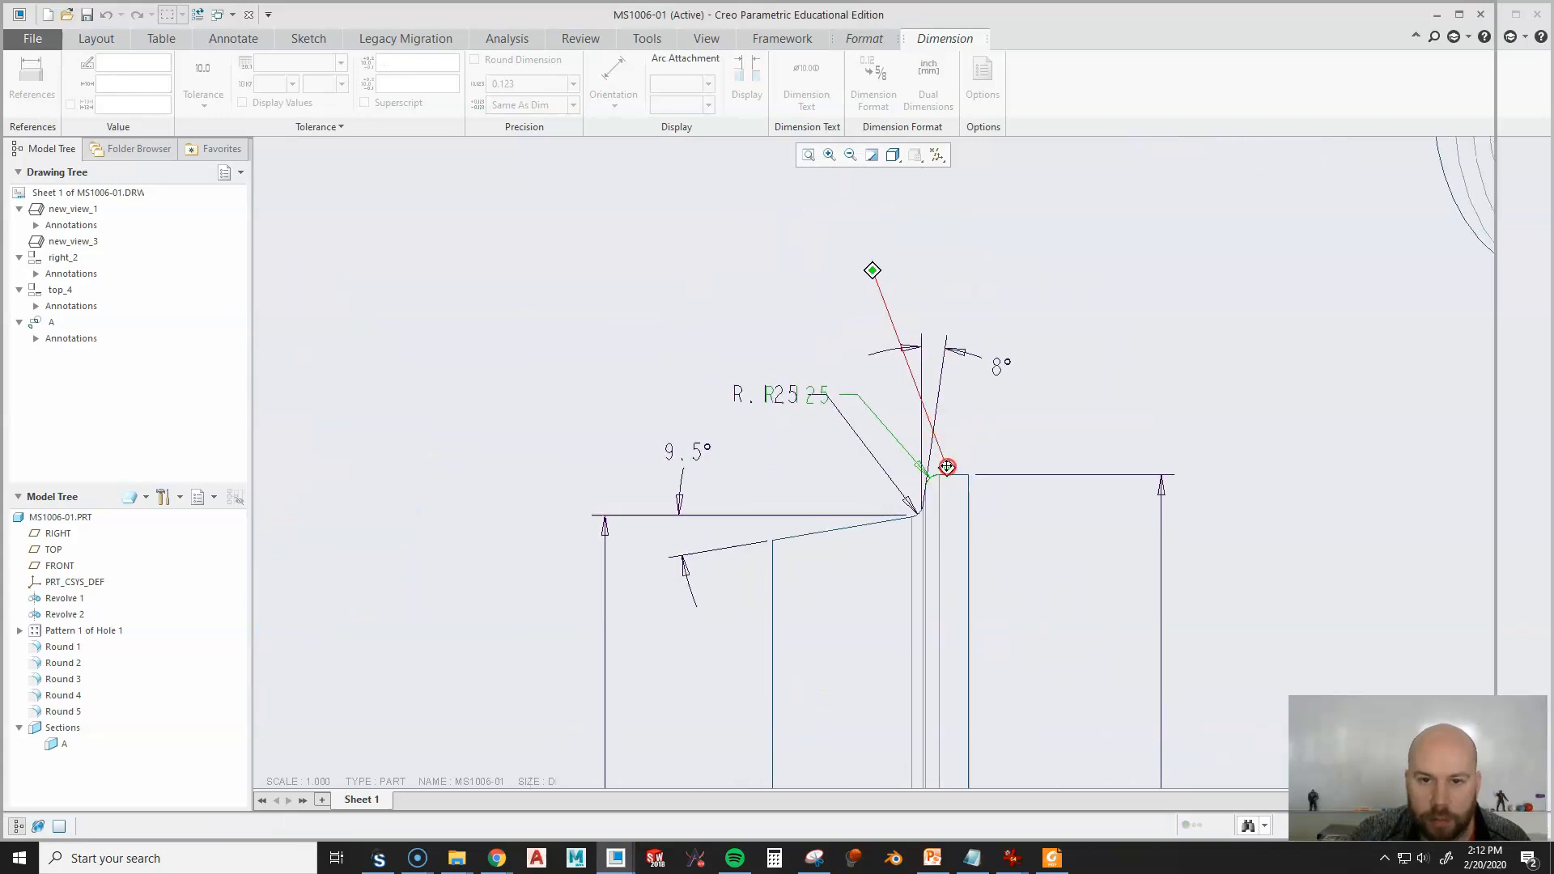
Move the R.125 dimension of the side view's upper flange corner up, stacking it clear above the other R.125 dimension.
click(844, 399)
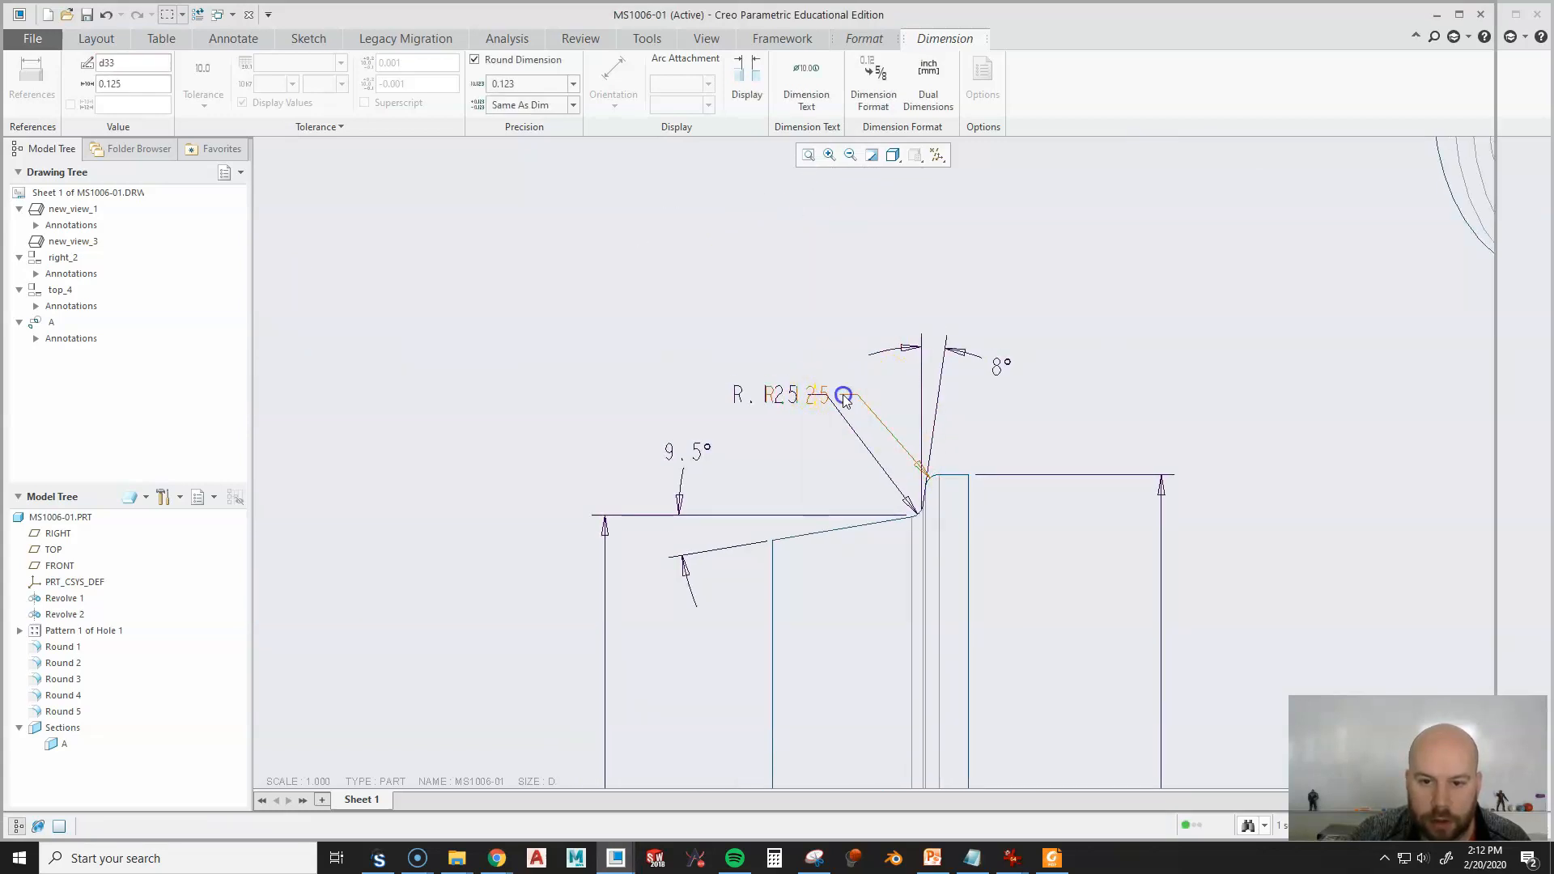
mouse_move(795, 393)
mouse_down()
mouse_move(784, 341)
mouse_move(756, 340)
mouse_up()
click(631, 378)
scroll(628, 373, up, 4)
mouse_move(950, 585)
middle_down()
mouse_move(950, 500)
mouse_move(921, 501)
mouse_move(986, 581)
middle_up()
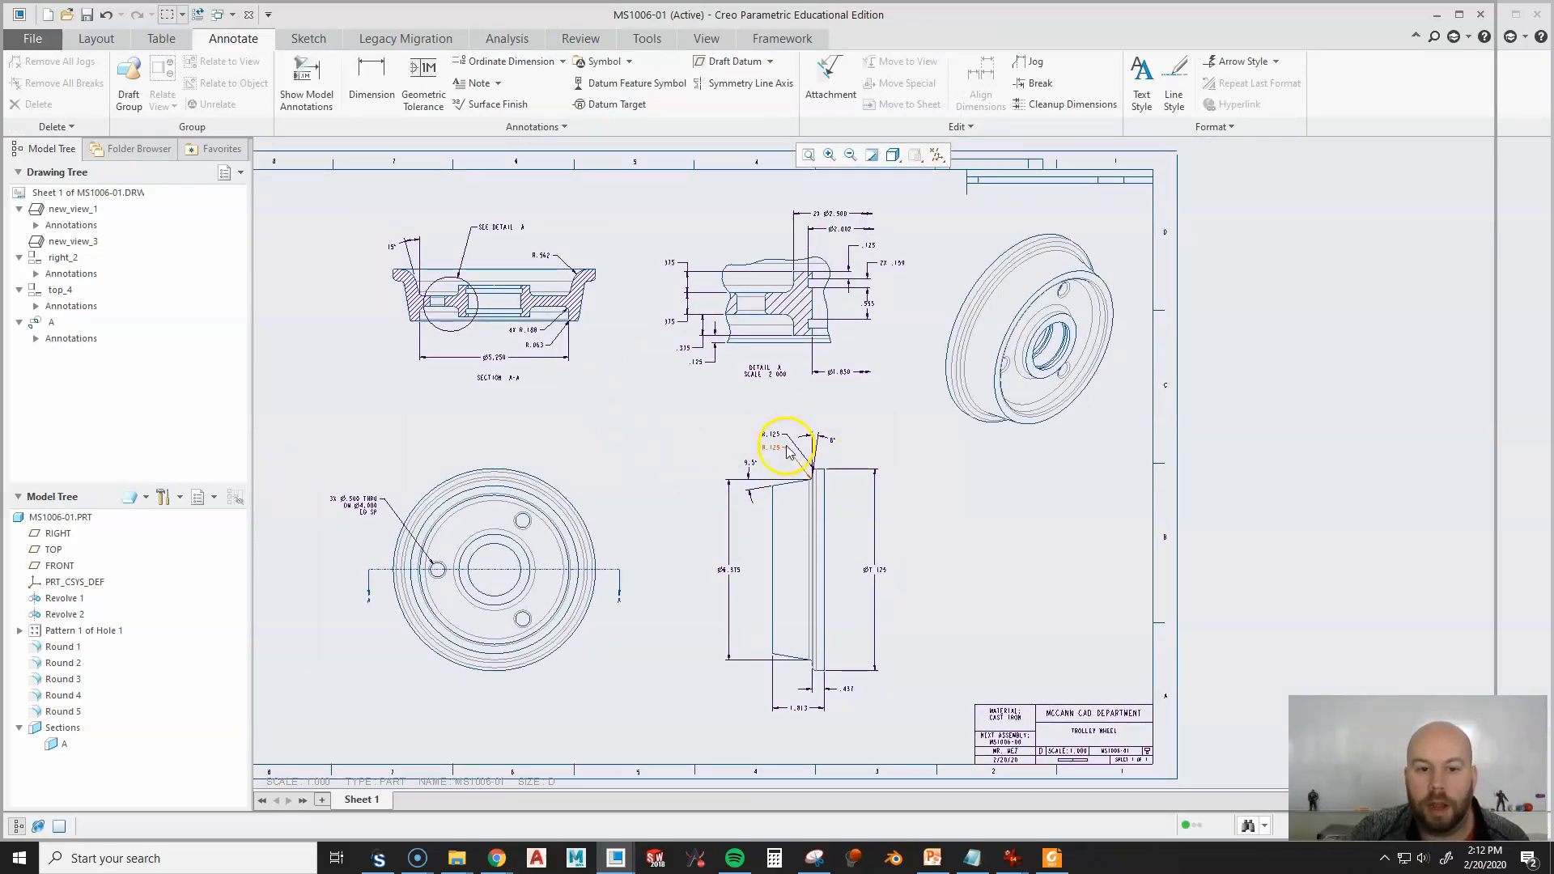
click(805, 156)
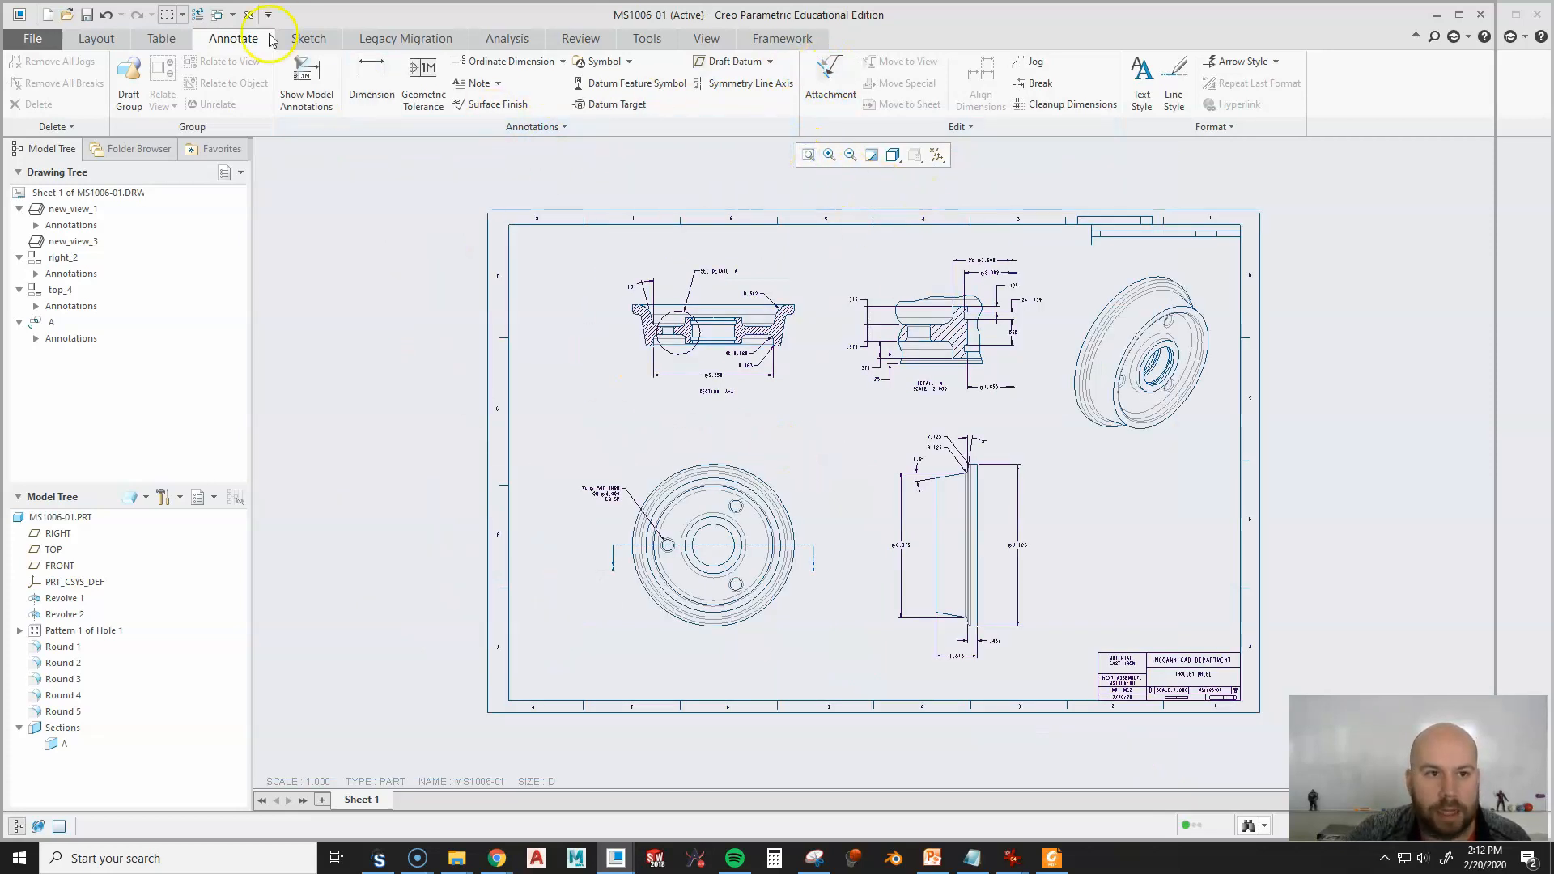
Show the wheel's central axis A_1 as a model datum annotation in section view A-A.
click(305, 87)
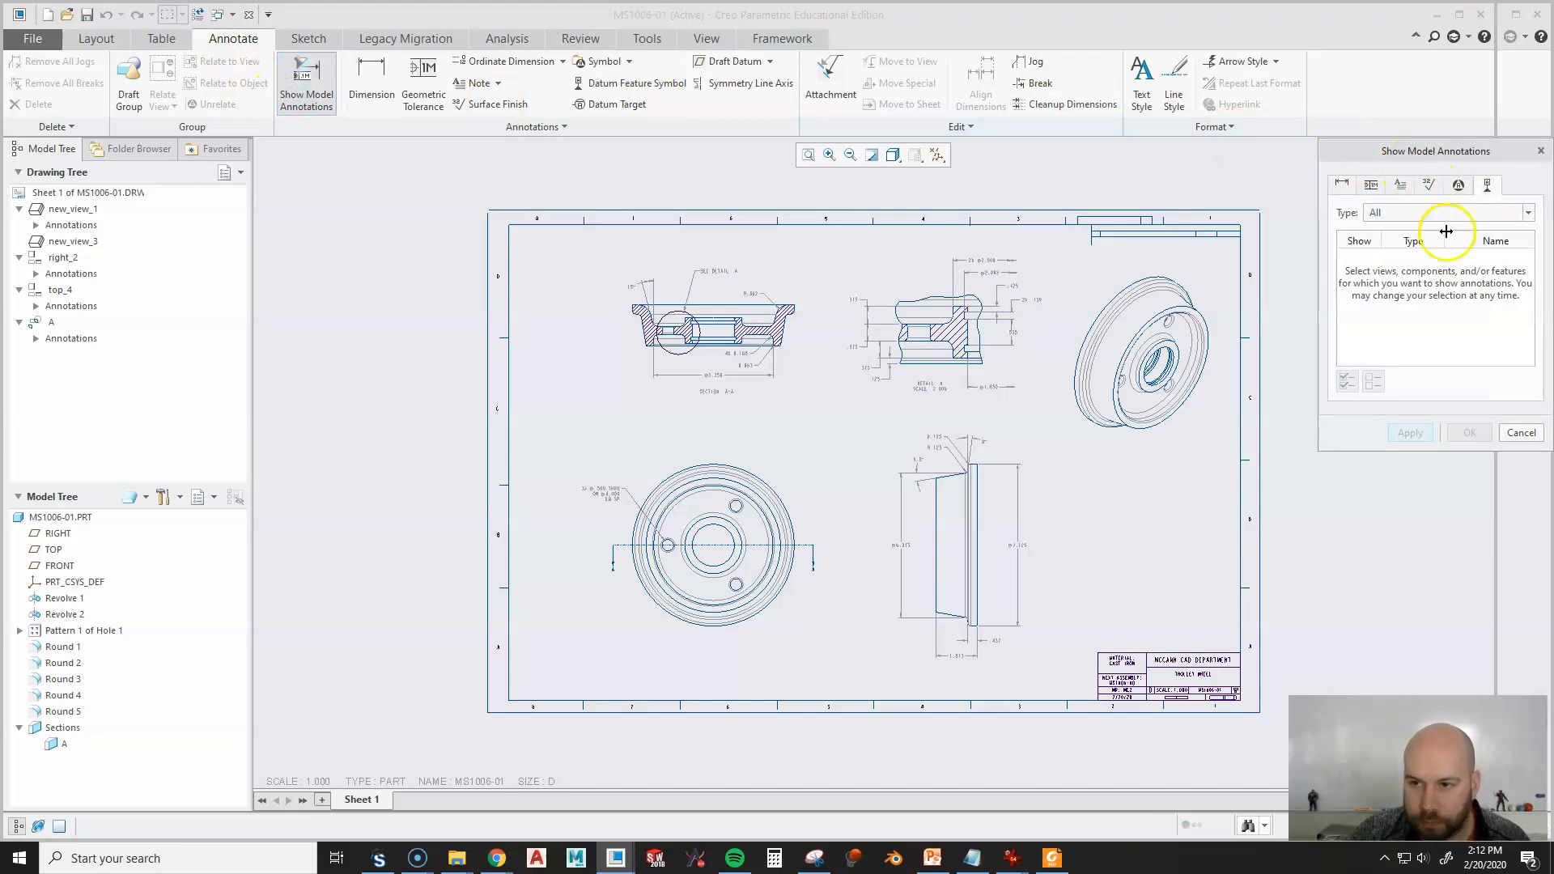
scroll(610, 451, down, 5)
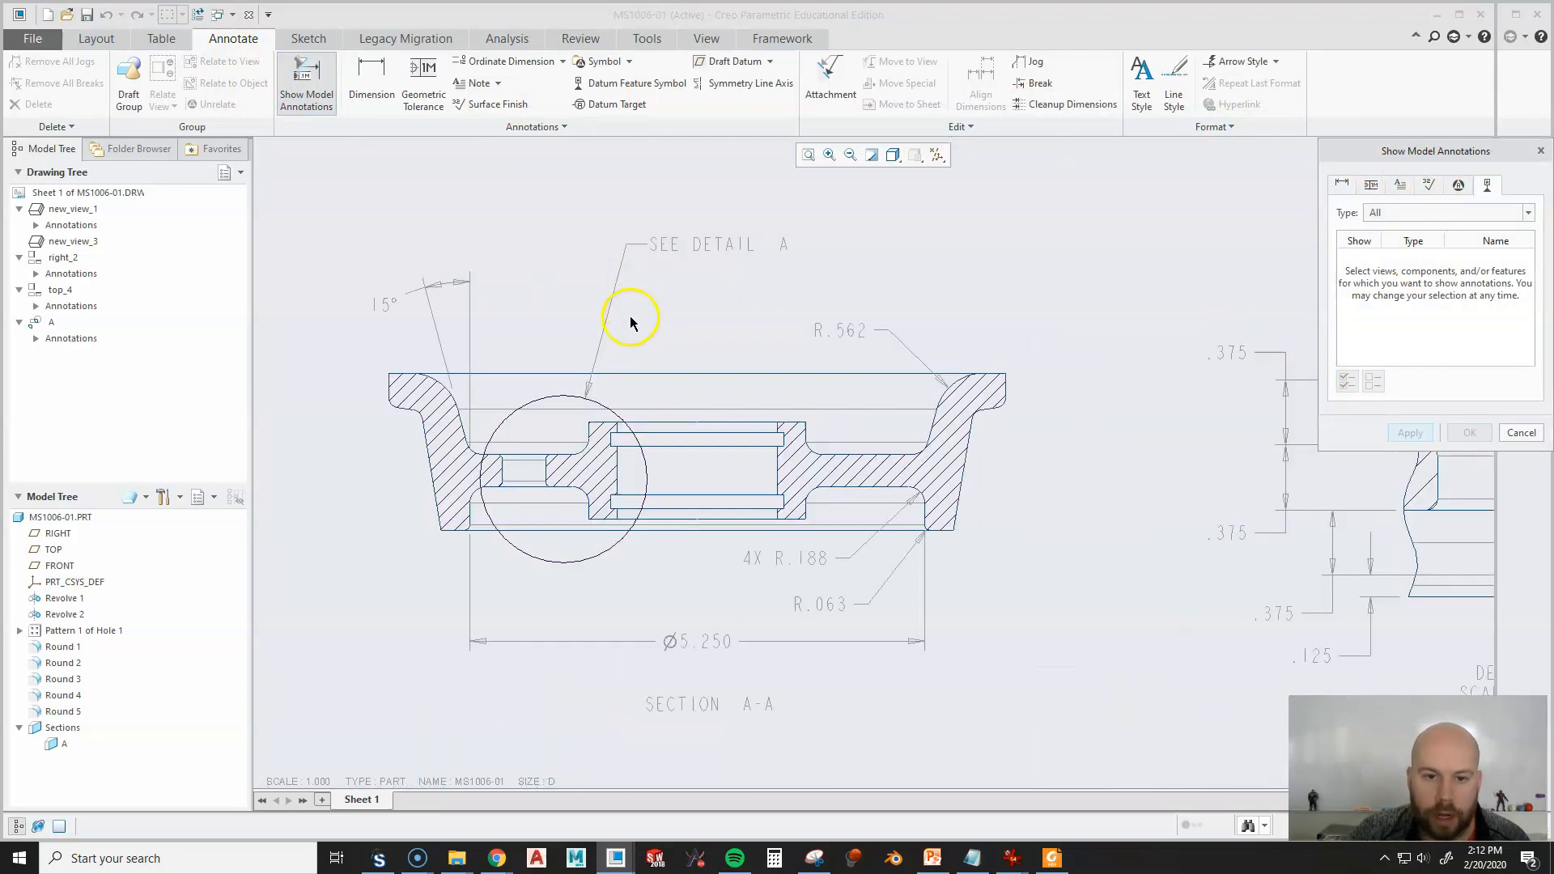
scroll(610, 443, up, 2)
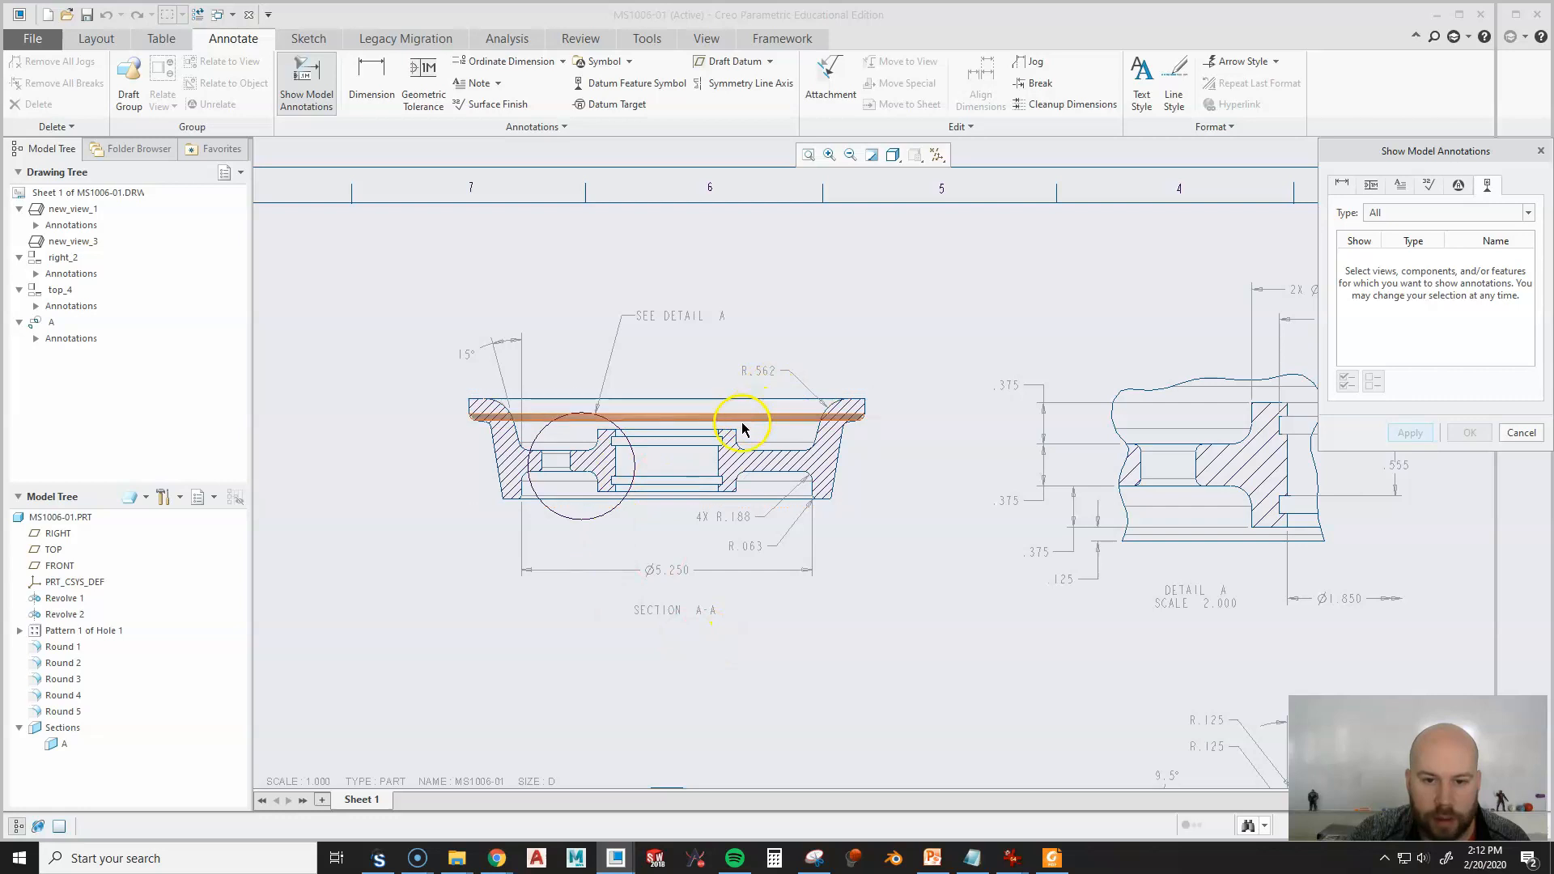
click(857, 389)
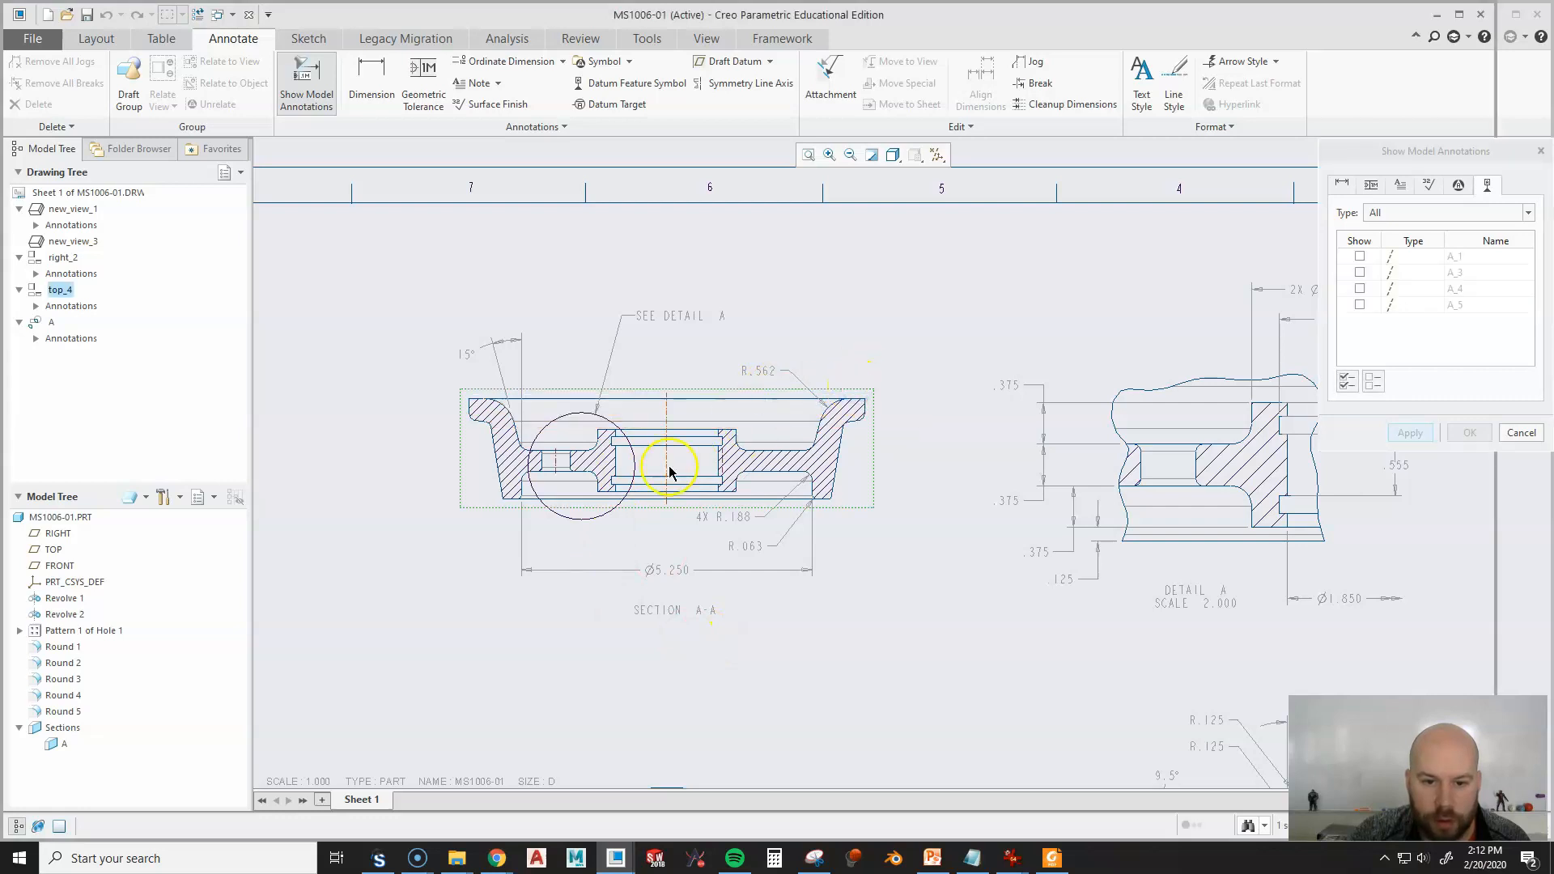
scroll(668, 469, down, 3)
click(665, 441)
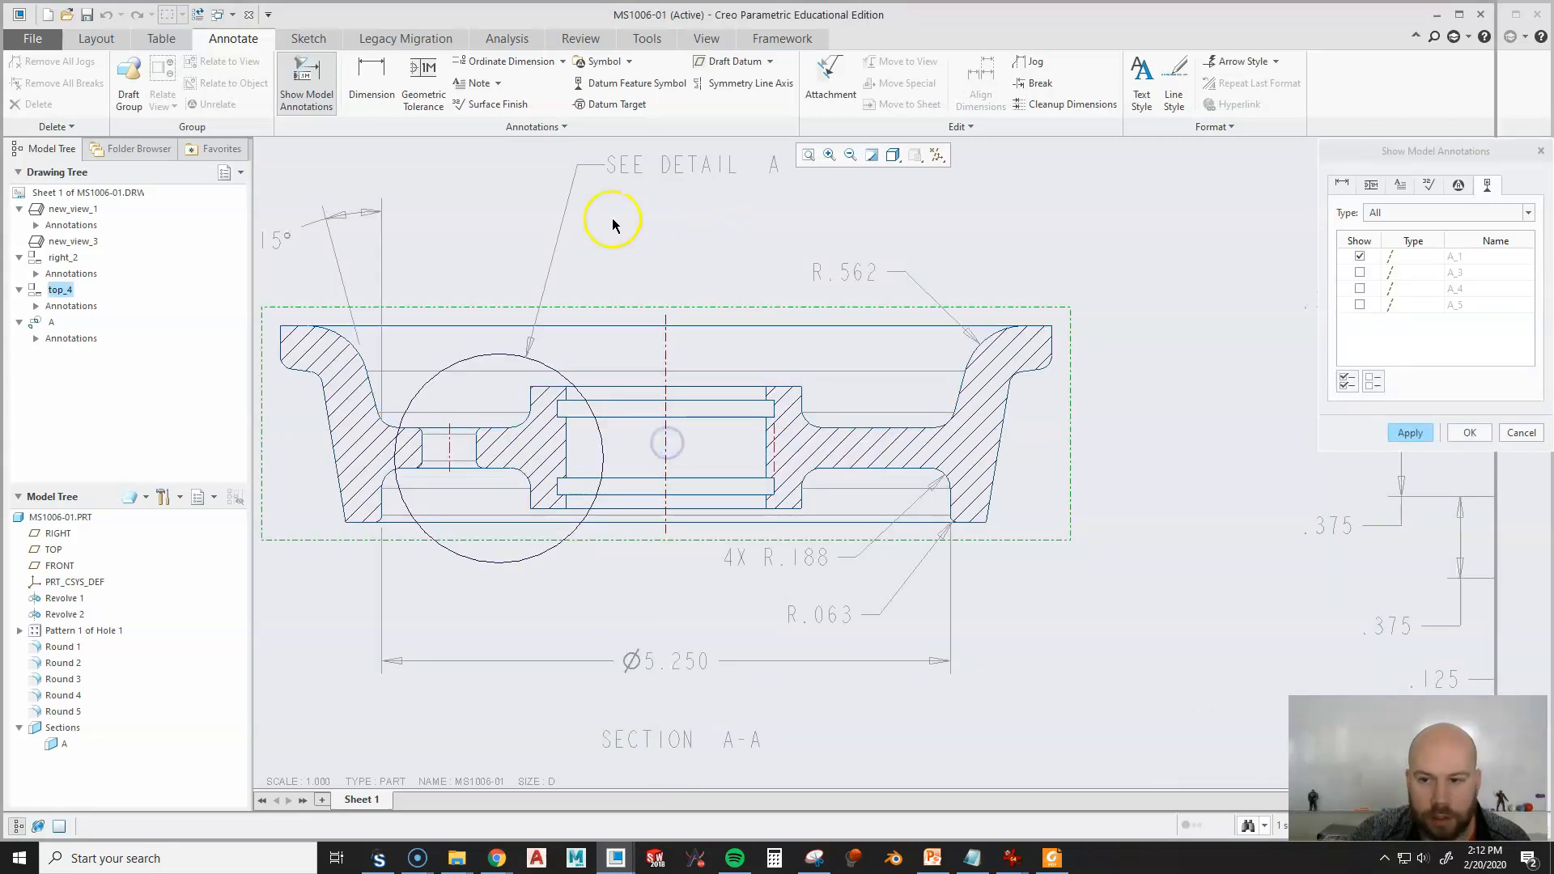
Show the datum axes of the wheel centre and all three bolt holes in the circular front view.
scroll(615, 234, up, 2)
scroll(824, 417, up, 2)
scroll(1114, 339, down, 2)
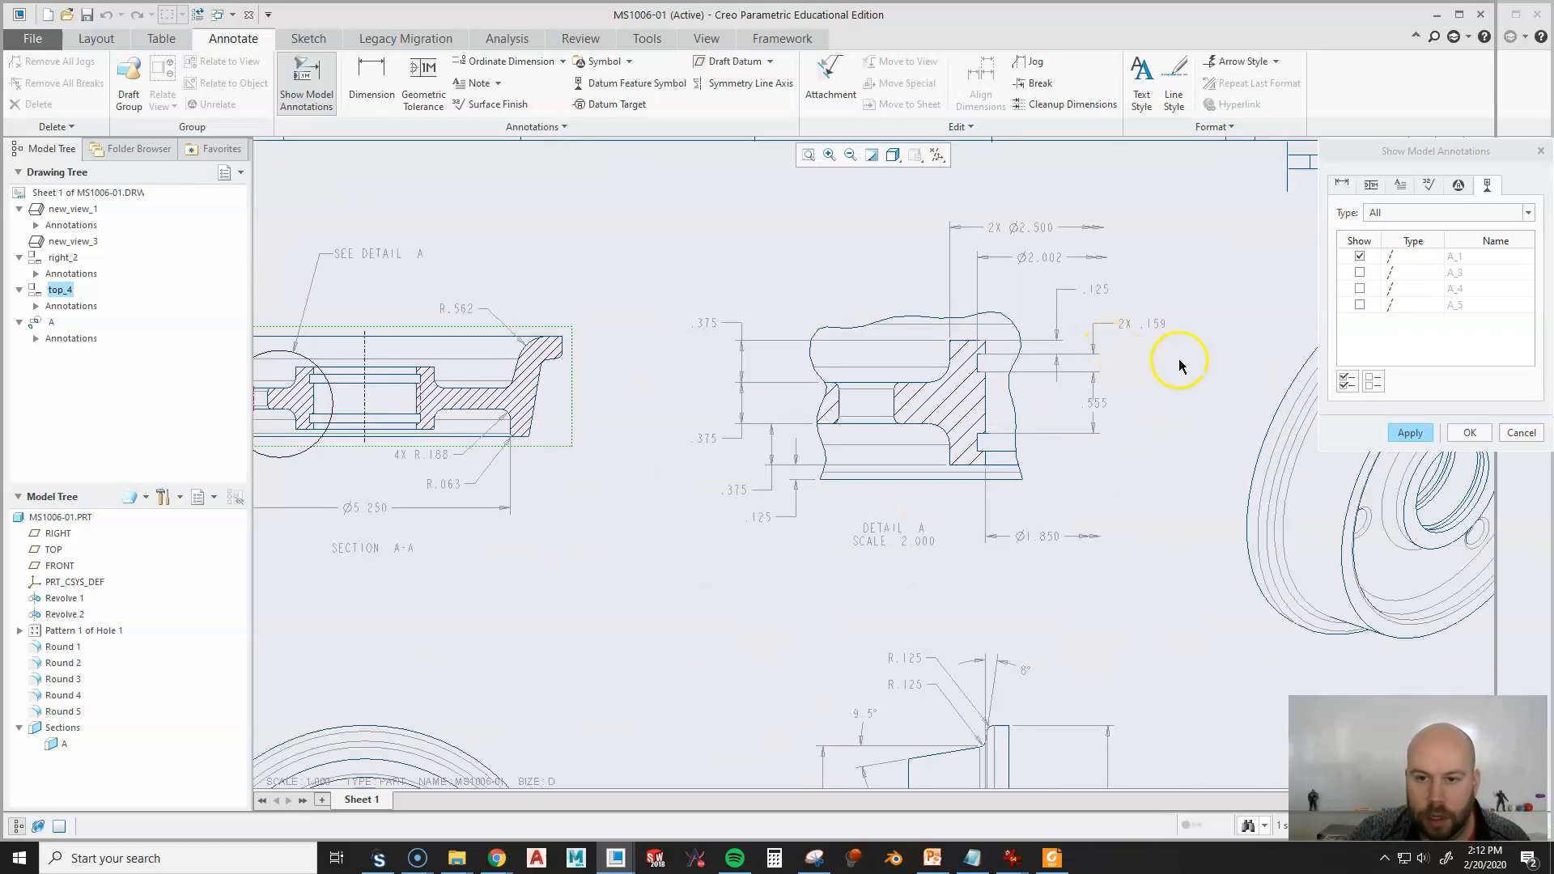
scroll(797, 441, up, 3)
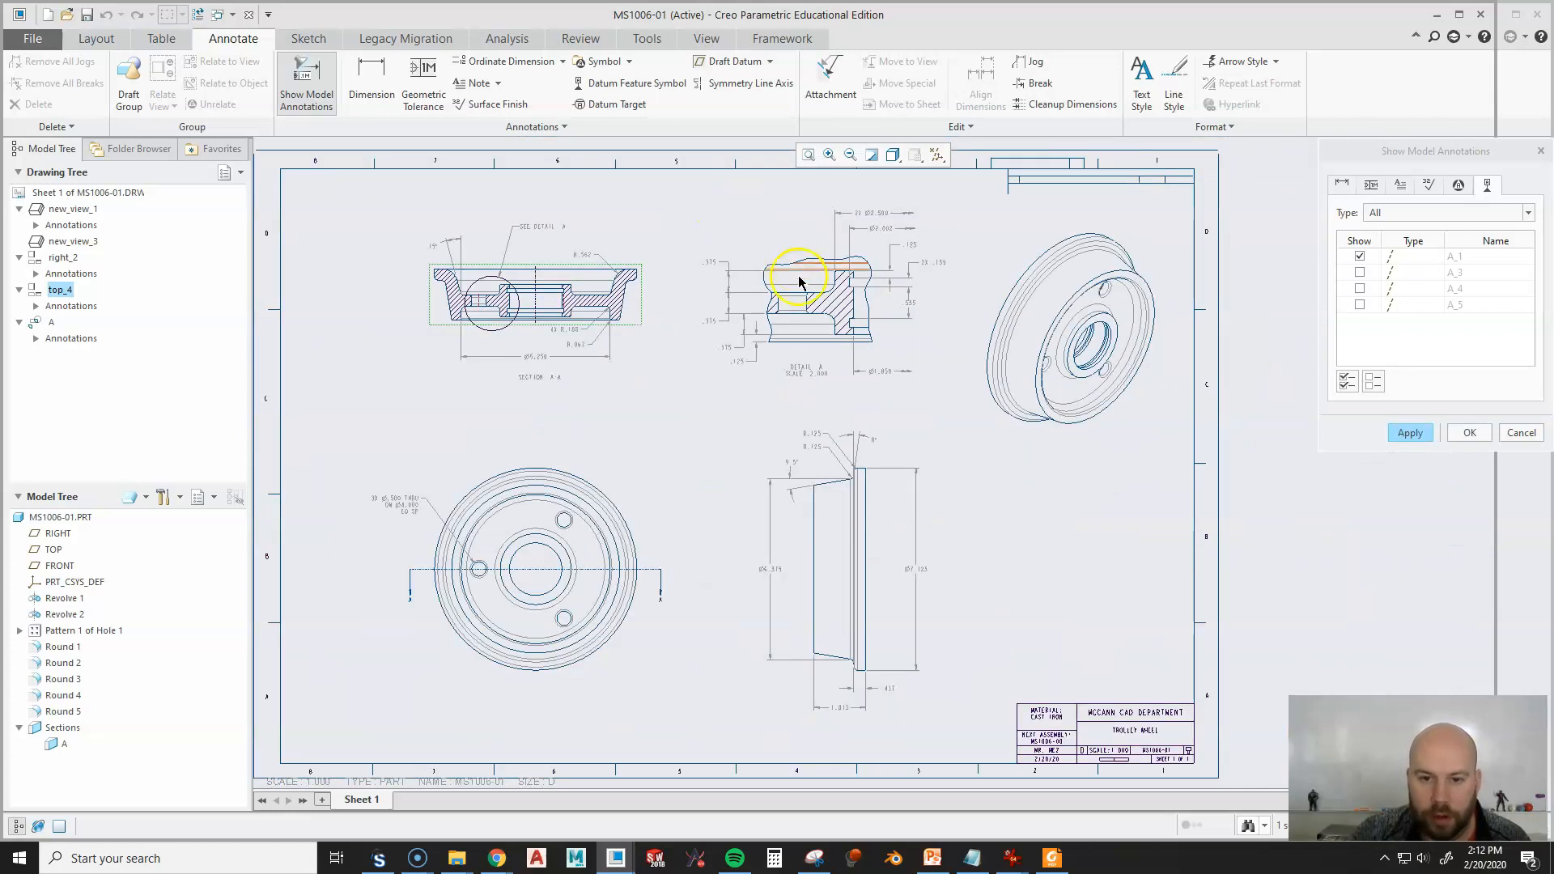
scroll(670, 518, down, 3)
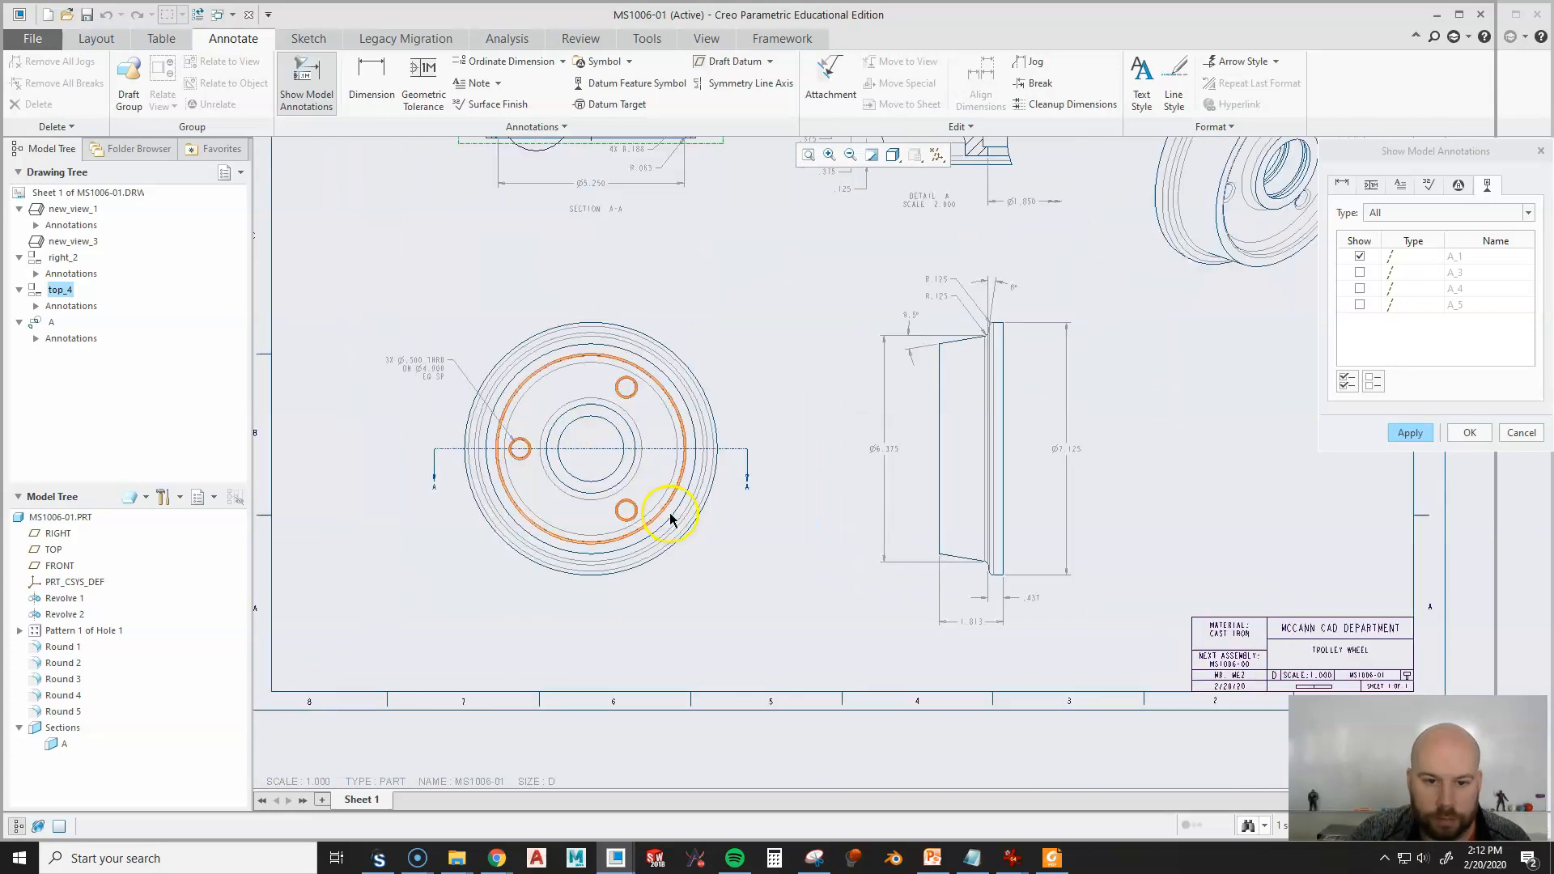
click(701, 328)
scroll(453, 441, down, 3)
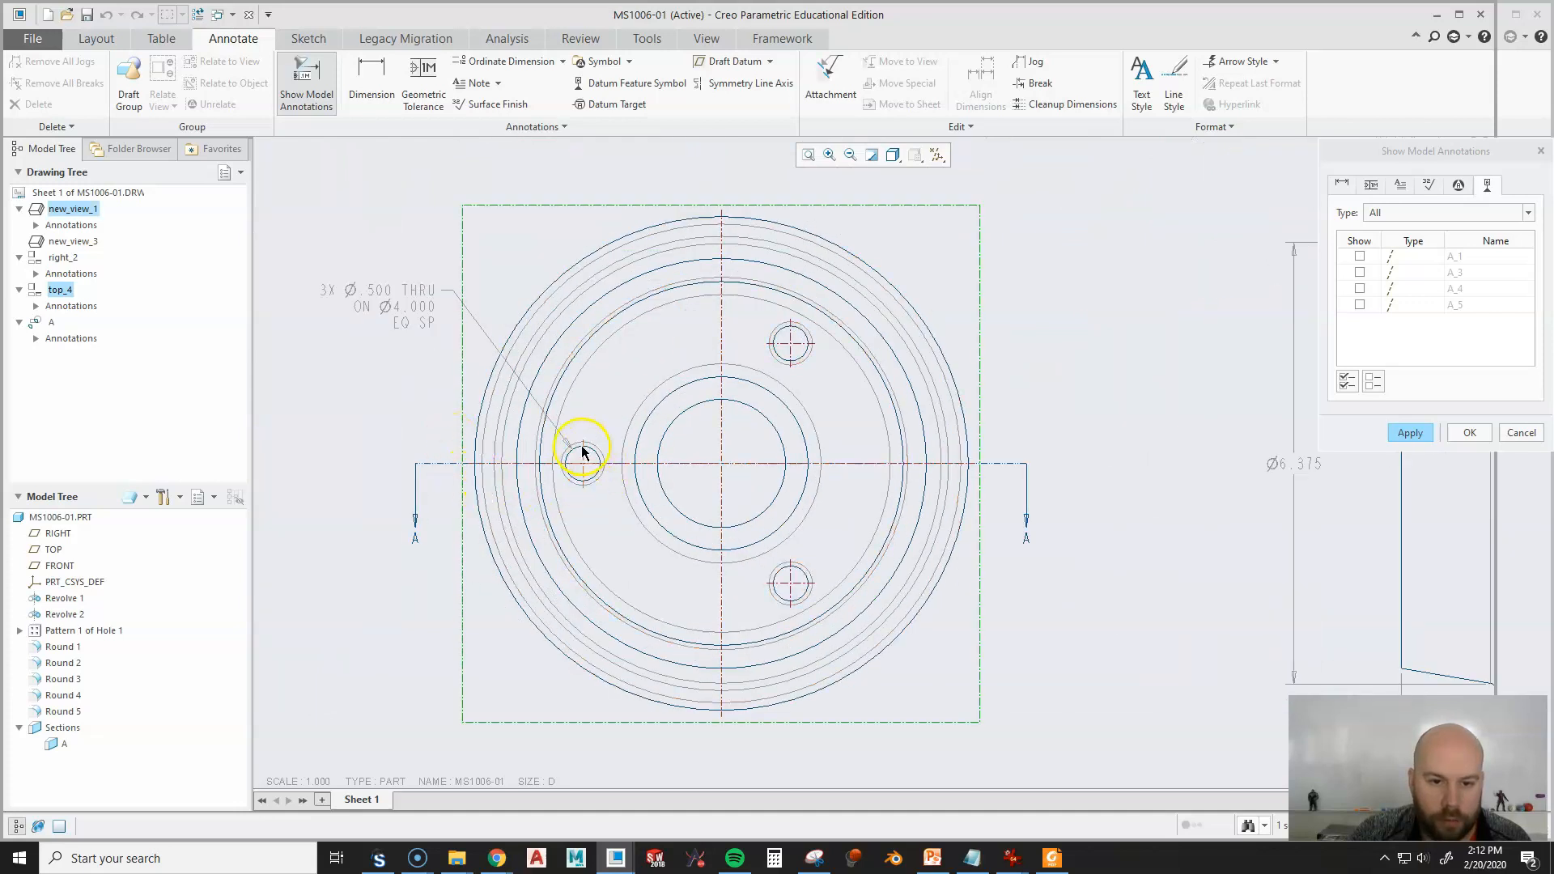
click(783, 346)
click(787, 581)
click(717, 489)
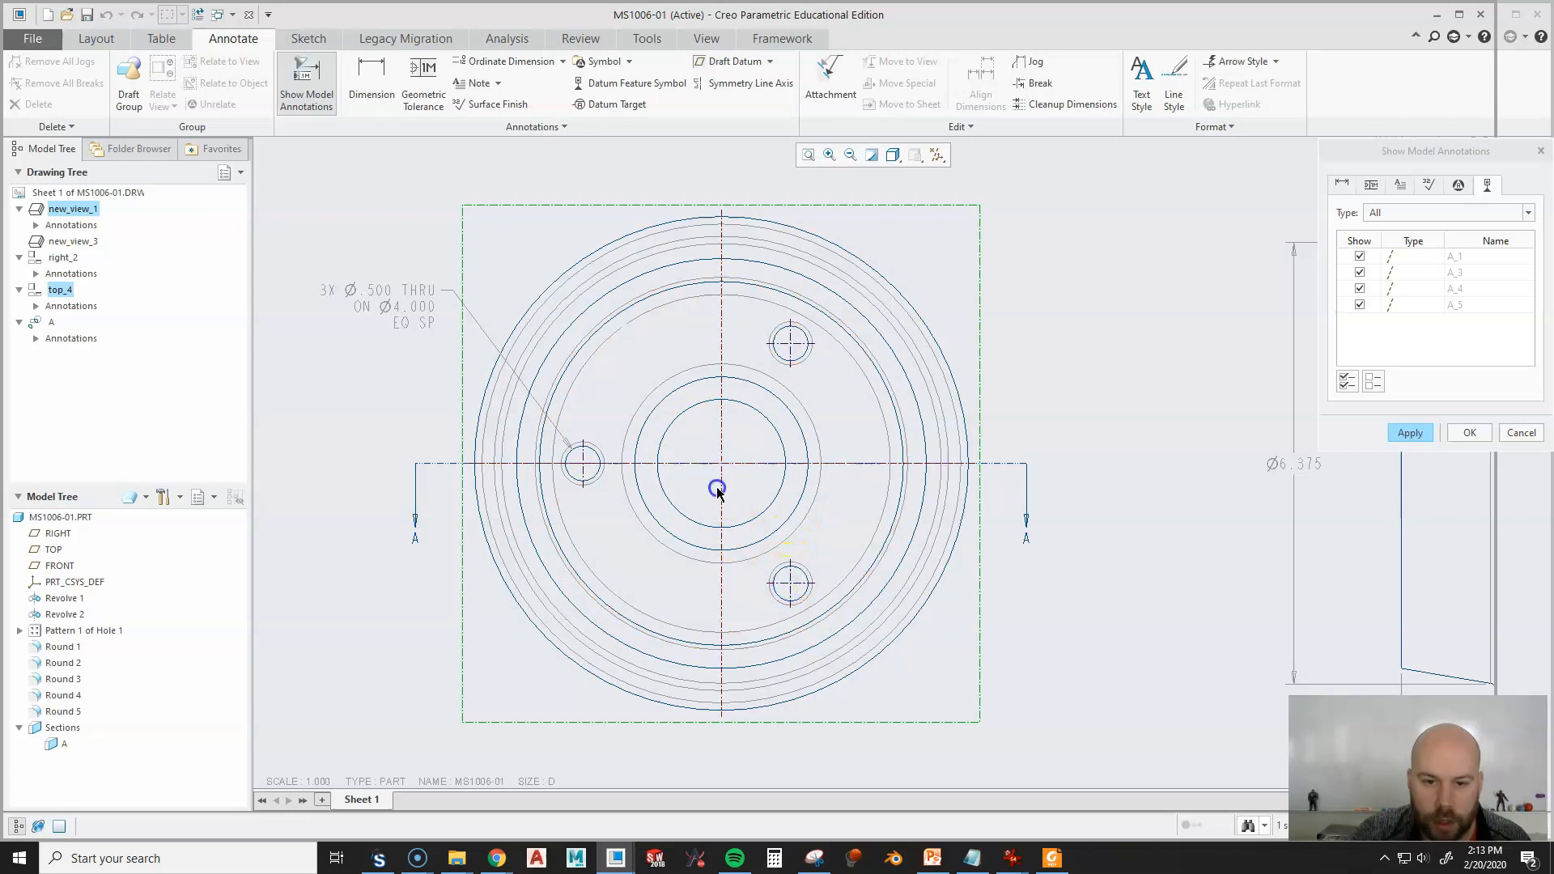
Show only the central axis A_1 in the side view, accept the shown datum axes and refit the sheet.
scroll(365, 465, up, 3)
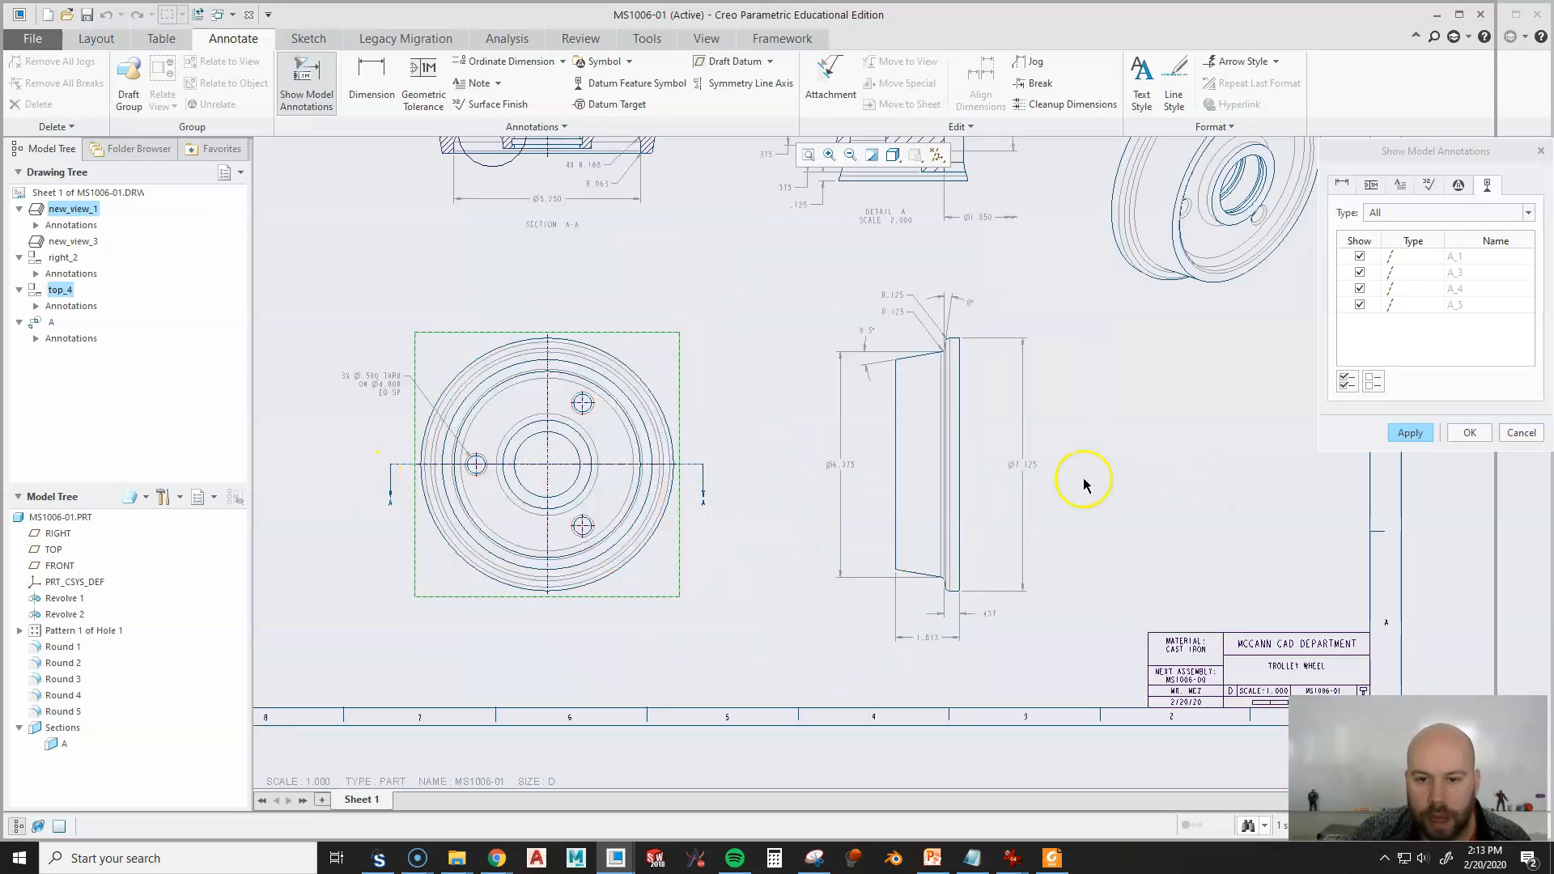
click(966, 426)
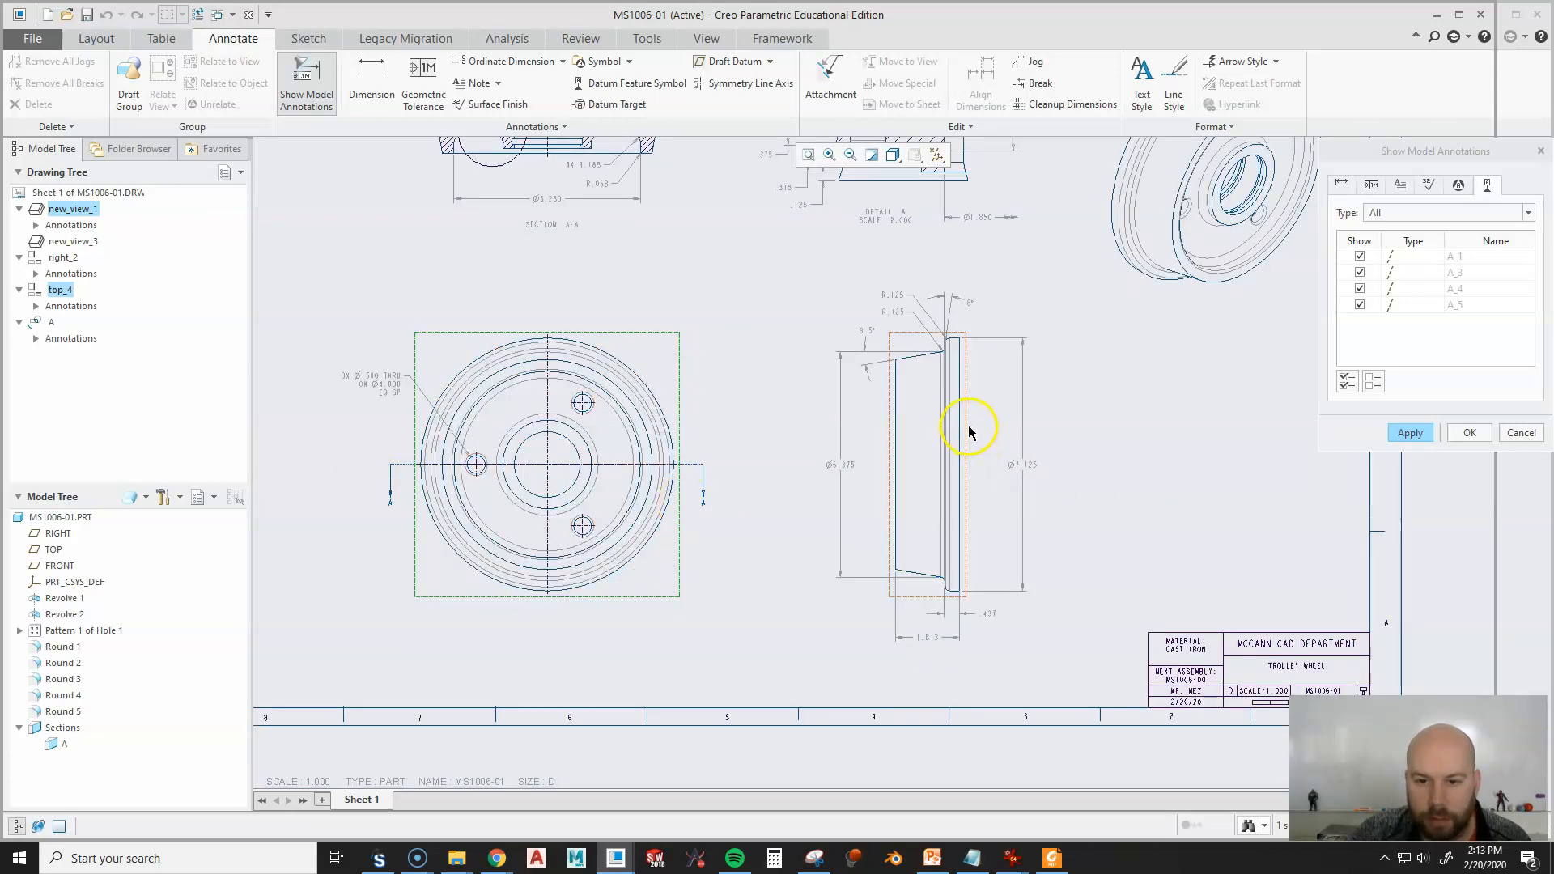
click(920, 464)
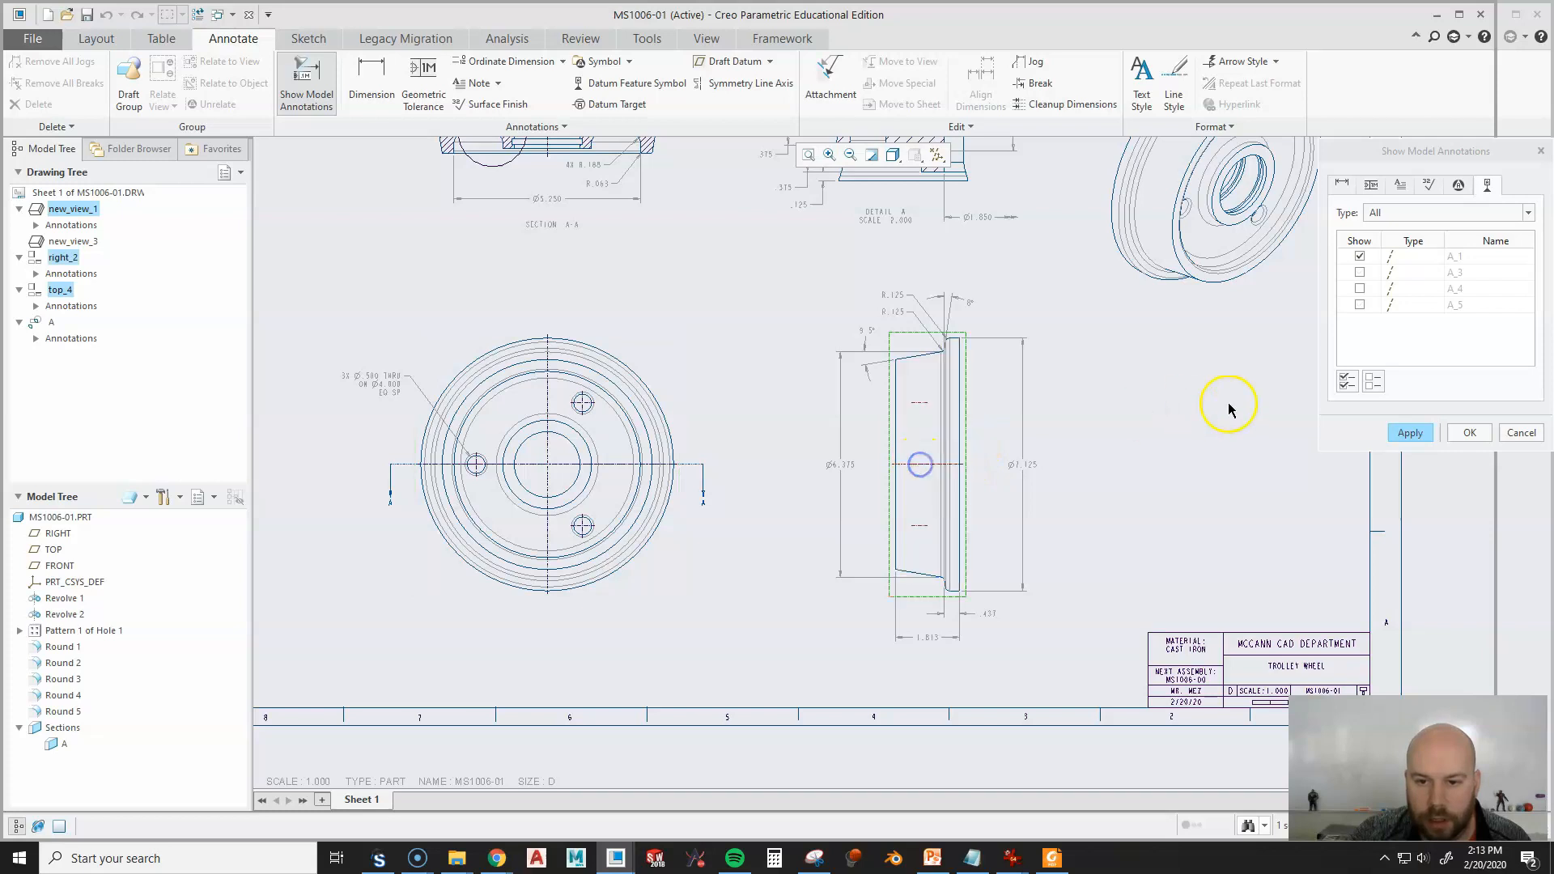
click(1469, 434)
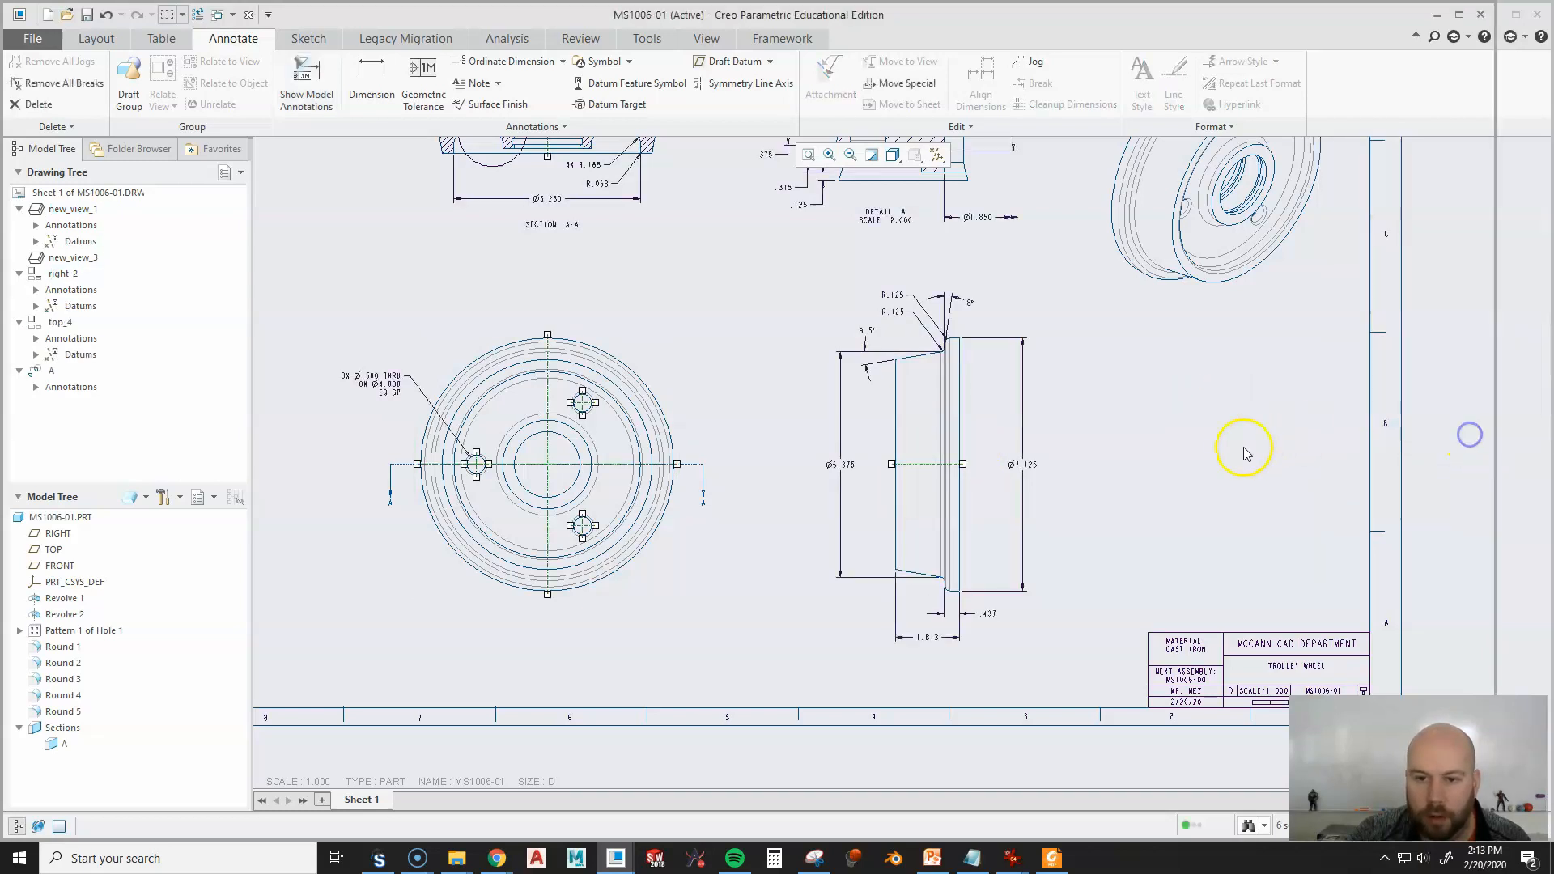
click(808, 156)
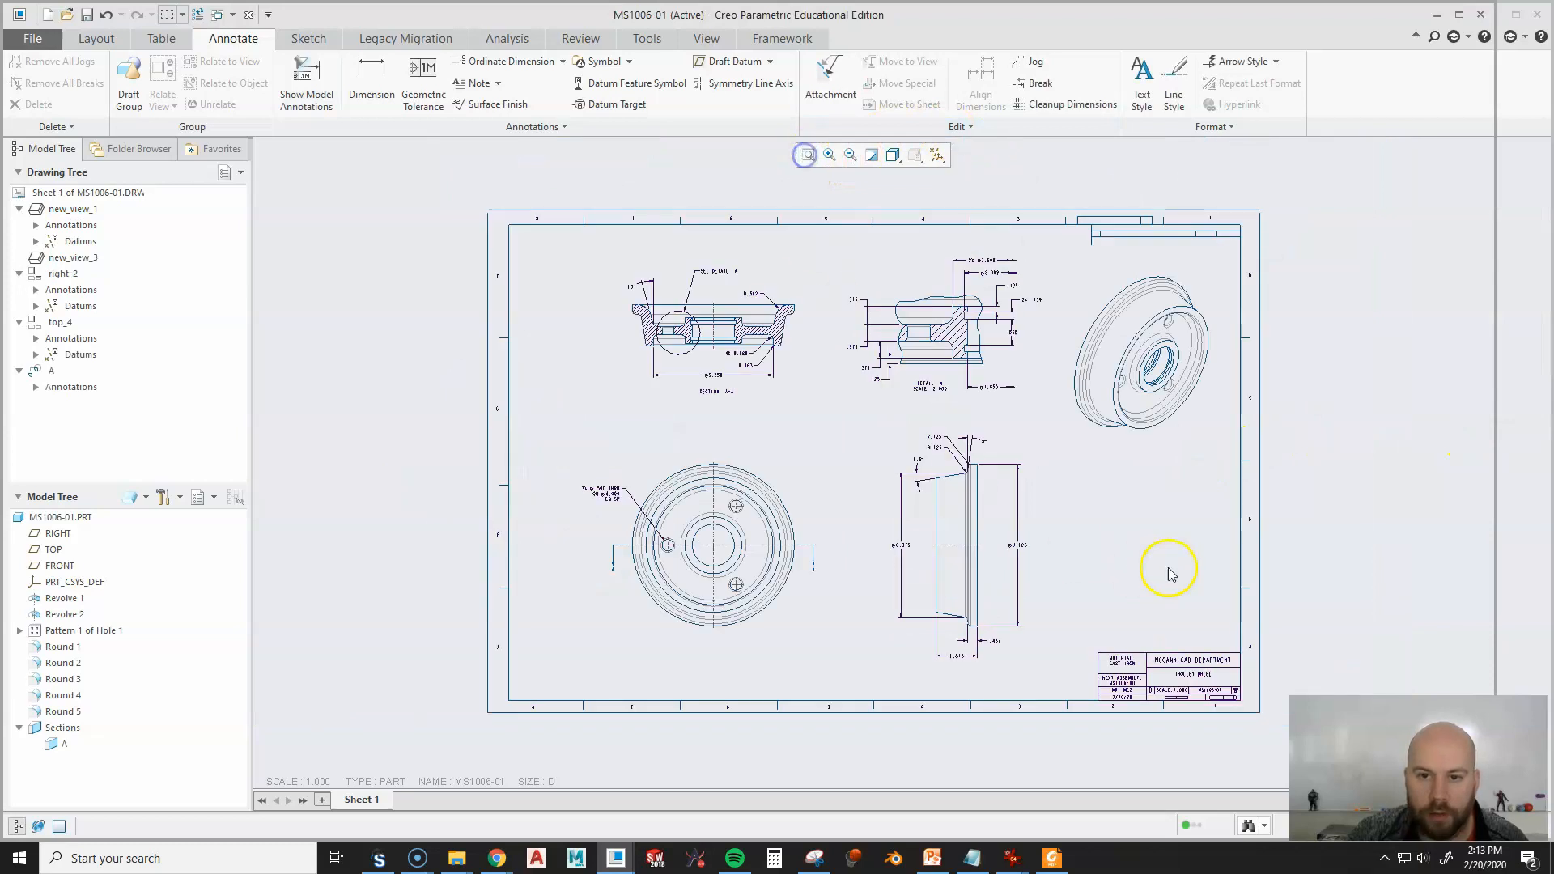